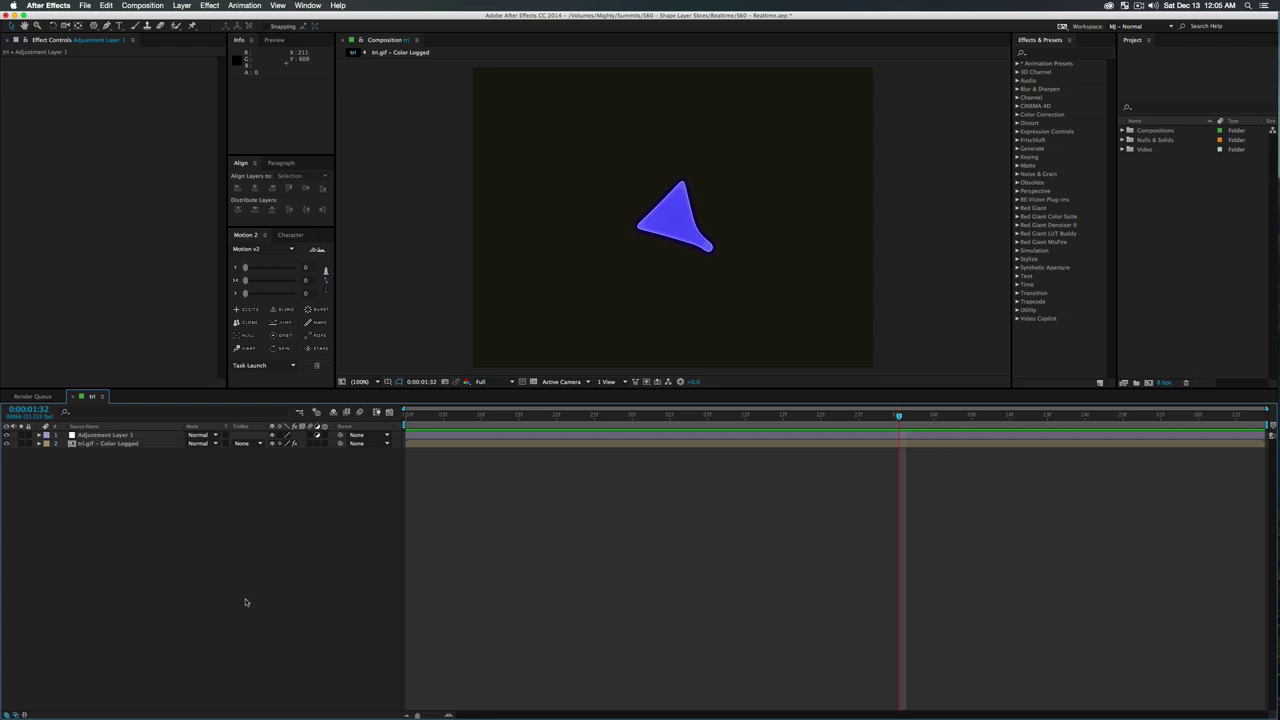
Preview the finished triangle animation and create a new 1920 x 1080 composition at 30 fps
key(KP_0)
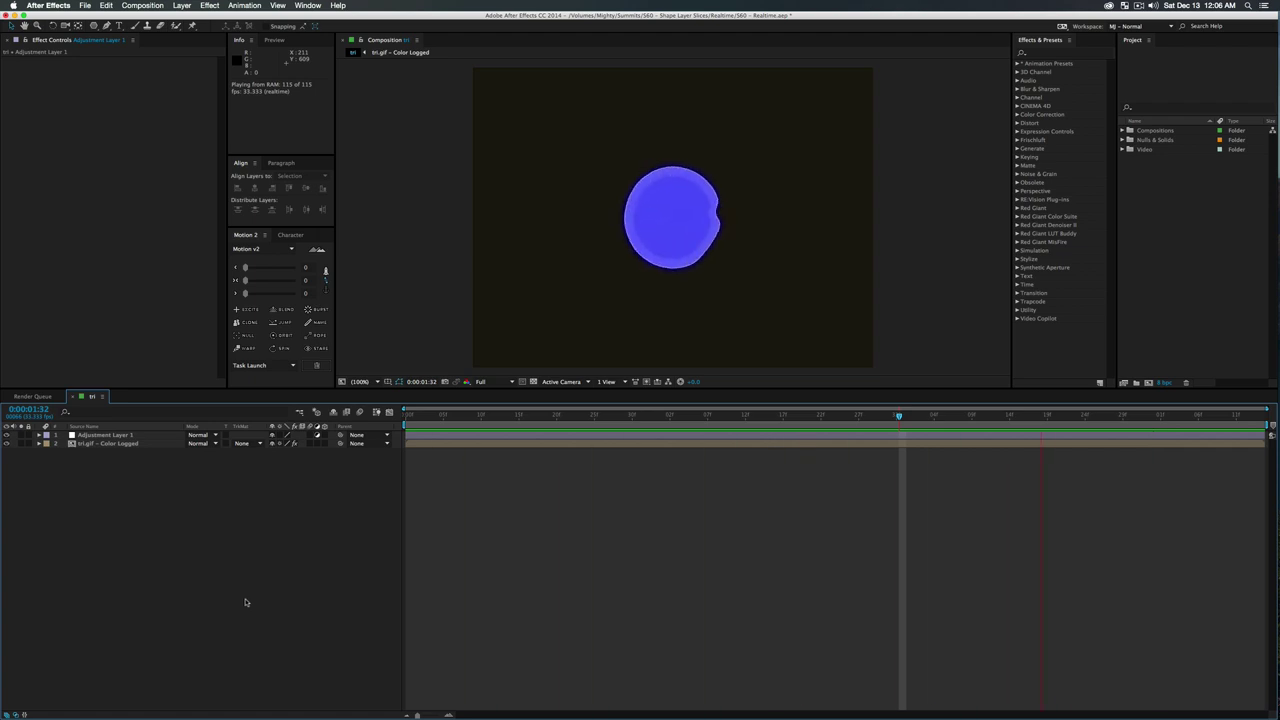
key(super+n)
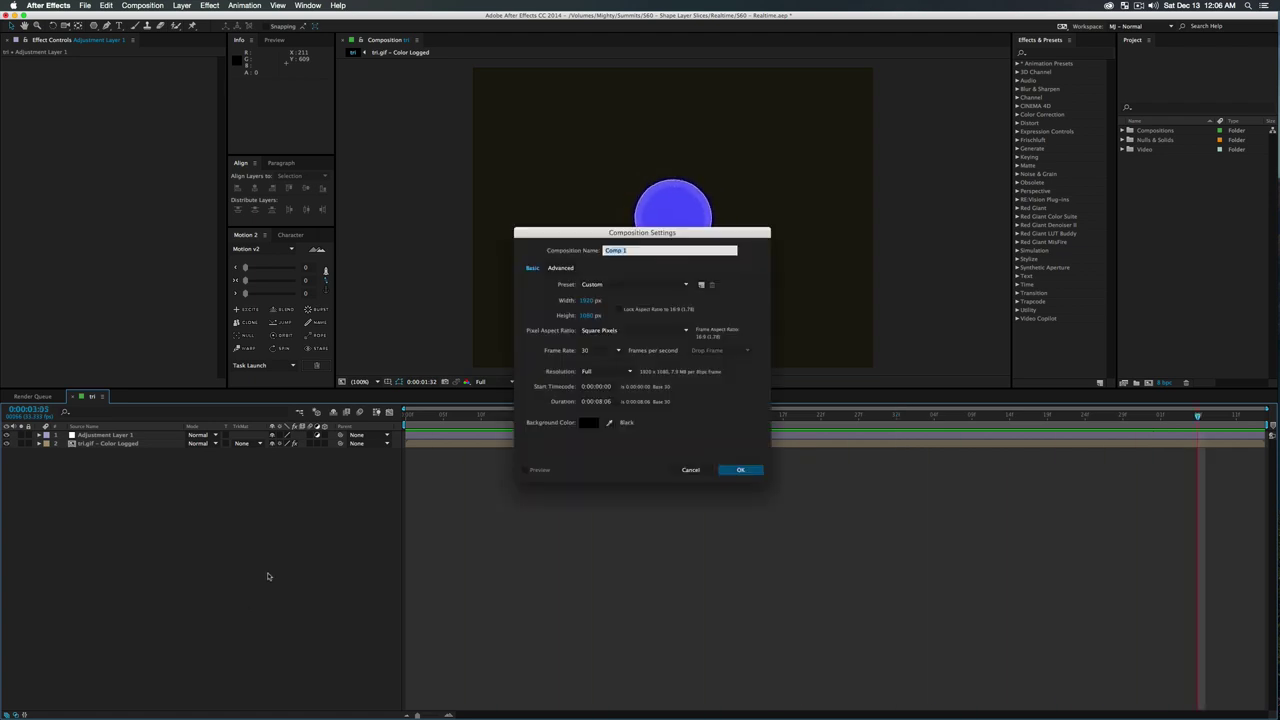
key(Return)
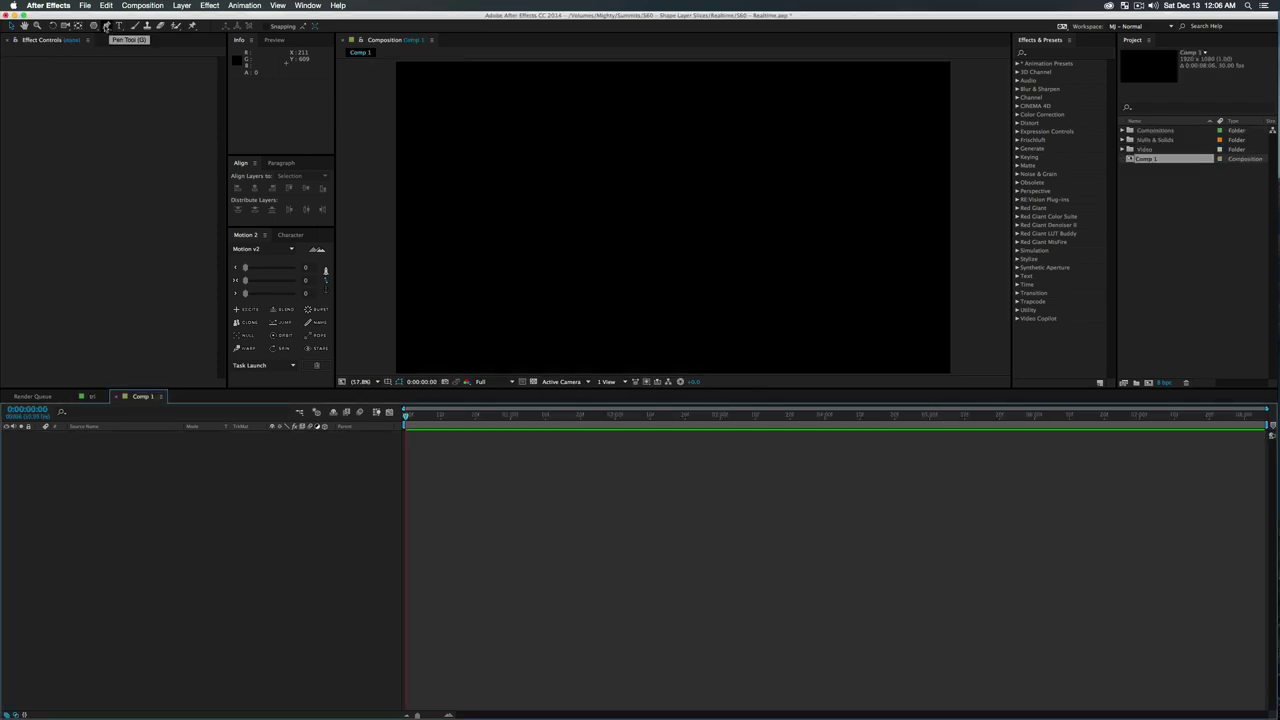
Draw a blue-filled circle about 540 px wide with a white (FFFFFF) stroke near the middle of the composition
mouse_move(93, 25)
mouse_down()
mouse_move(125, 28)
mouse_move(150, 51)
mouse_up()
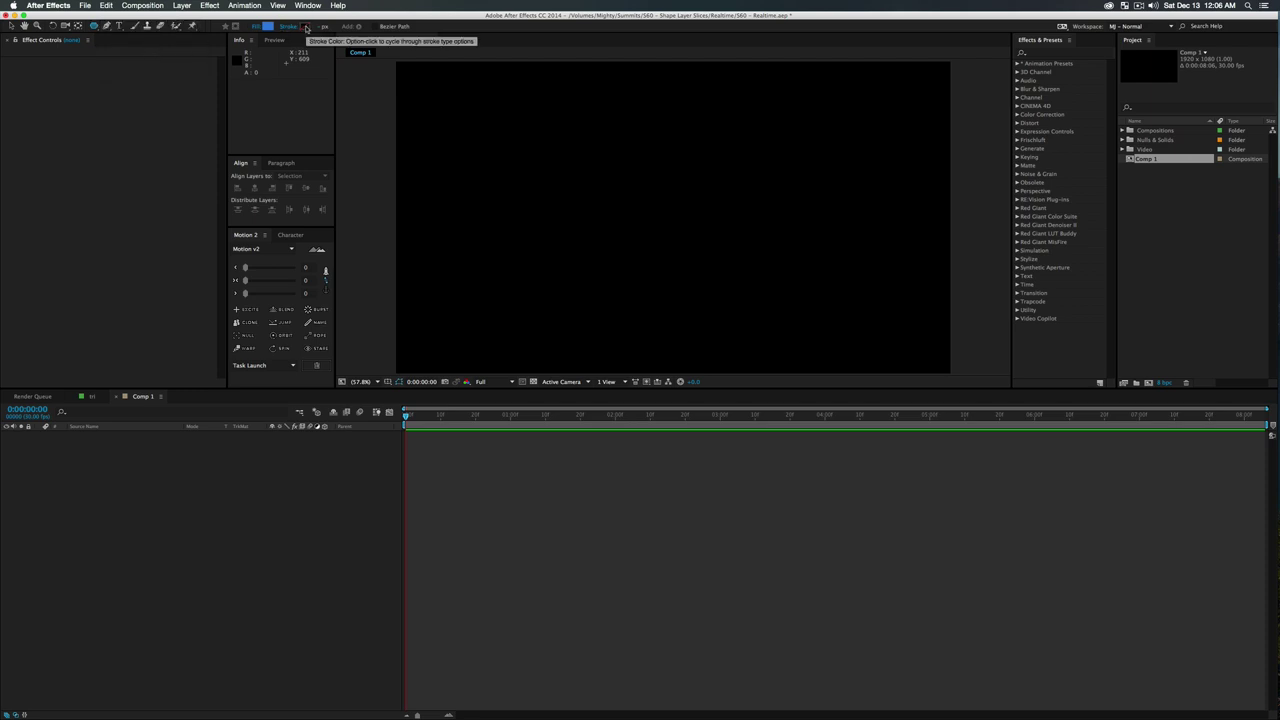
click(306, 28)
click(464, 368)
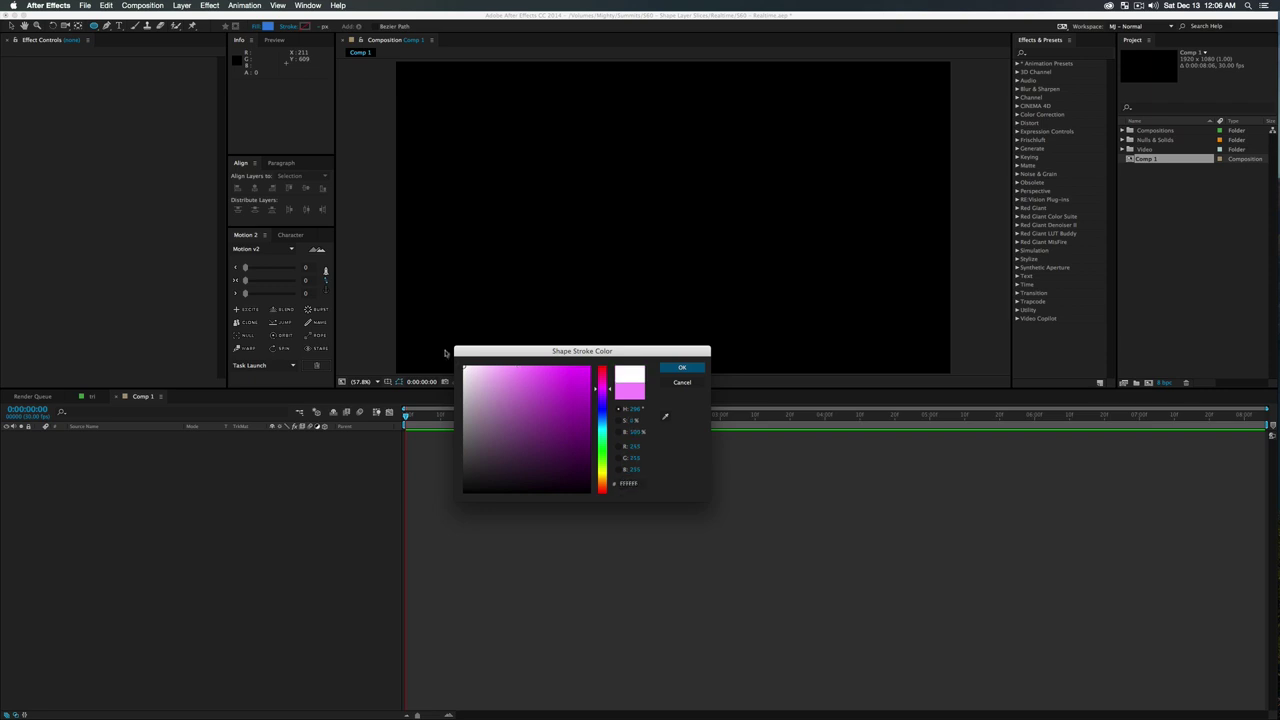
click(685, 366)
mouse_move(595, 165)
mouse_down()
mouse_move(696, 254)
mouse_move(751, 275)
mouse_up()
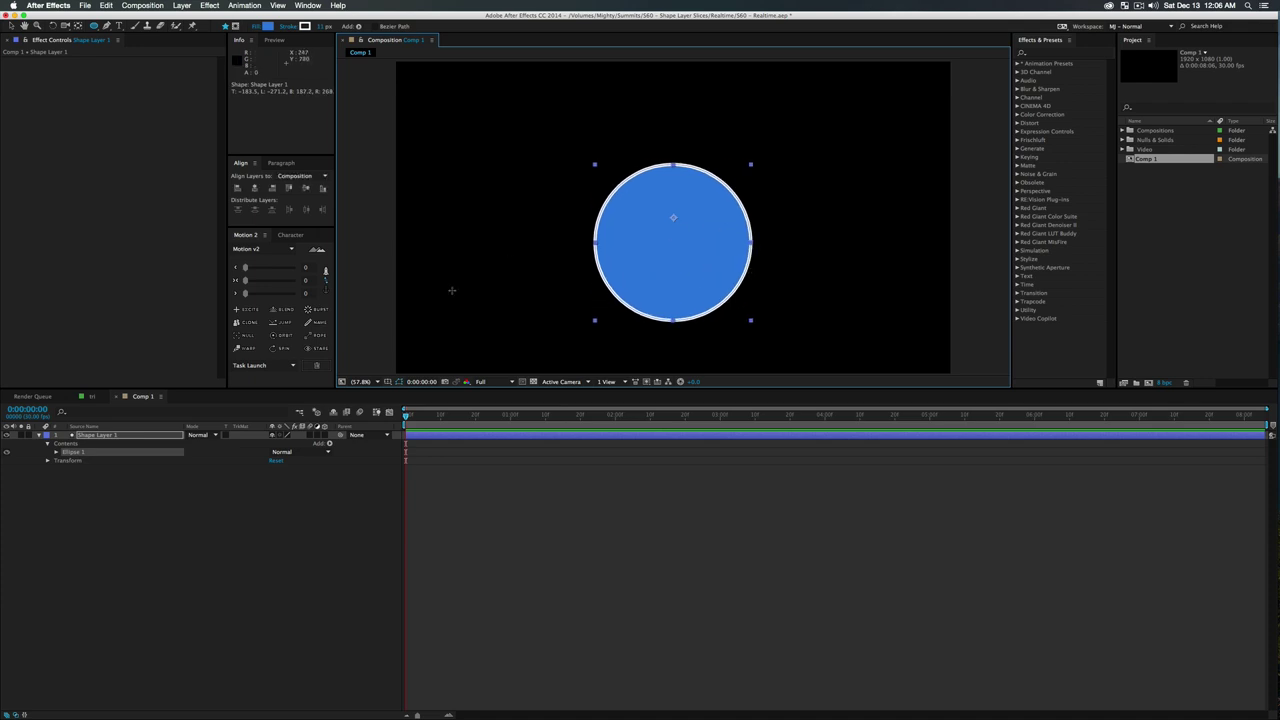
Center the circle's anchor point on the shape and align the layer to the center of the composition
click(328, 283)
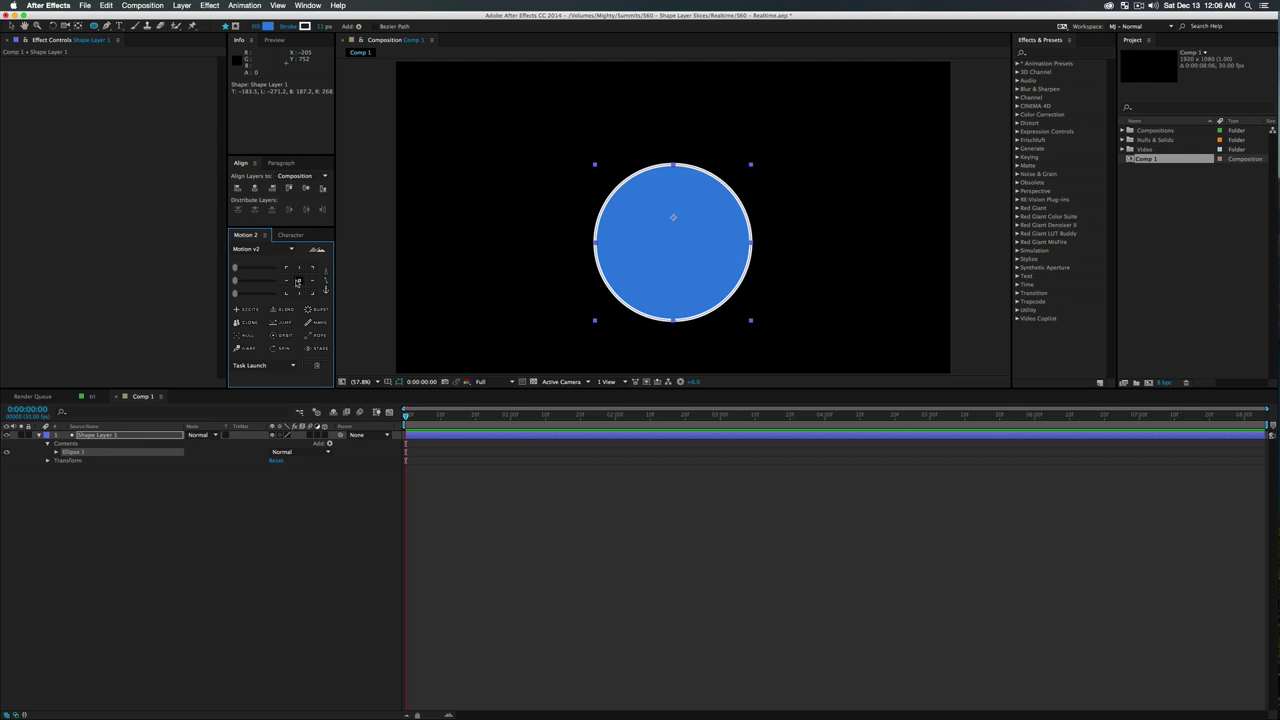
click(297, 282)
click(305, 188)
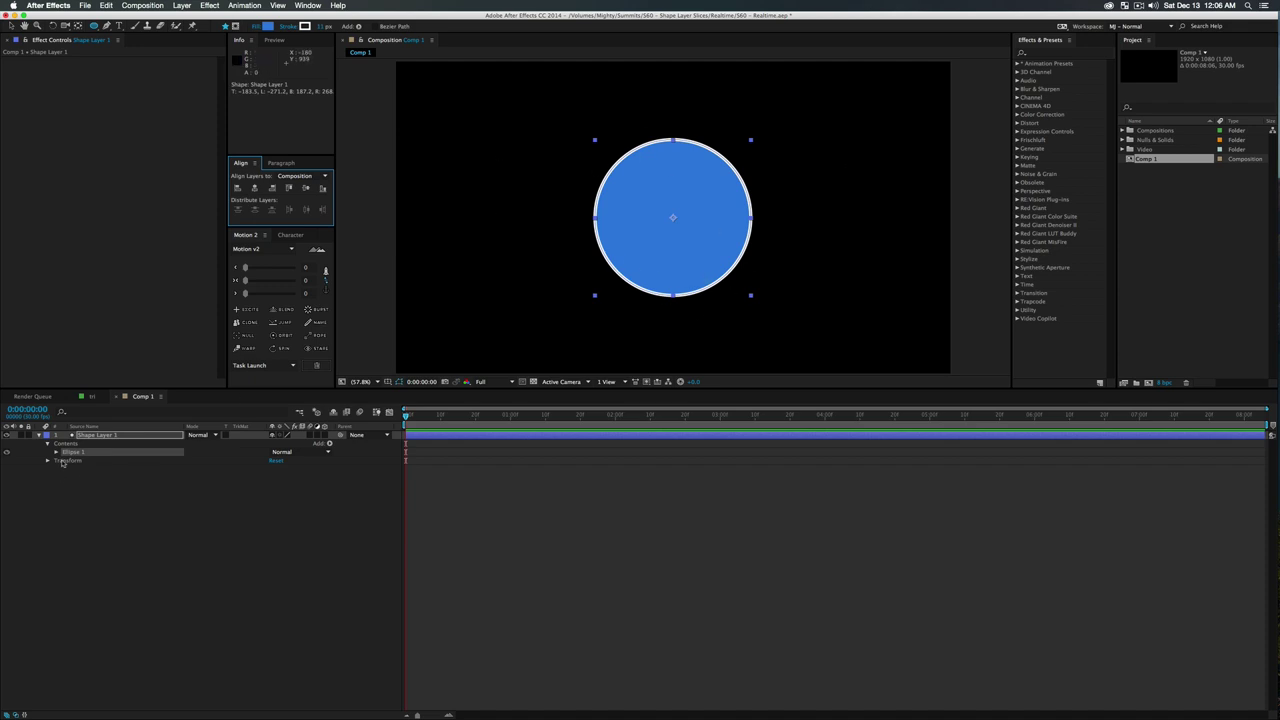
Add a polygon to the circle's shape layer, sized to the circle and positioned concentrically over it
click(106, 437)
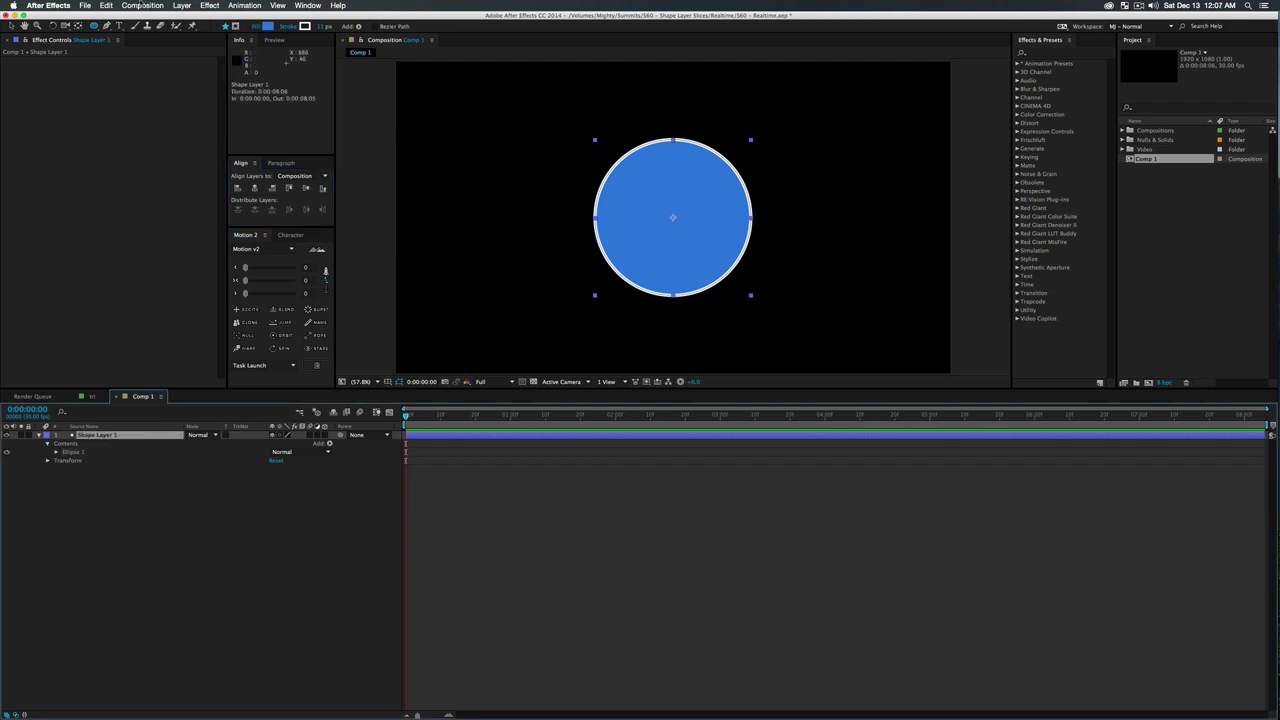
drag(93, 25, 131, 60)
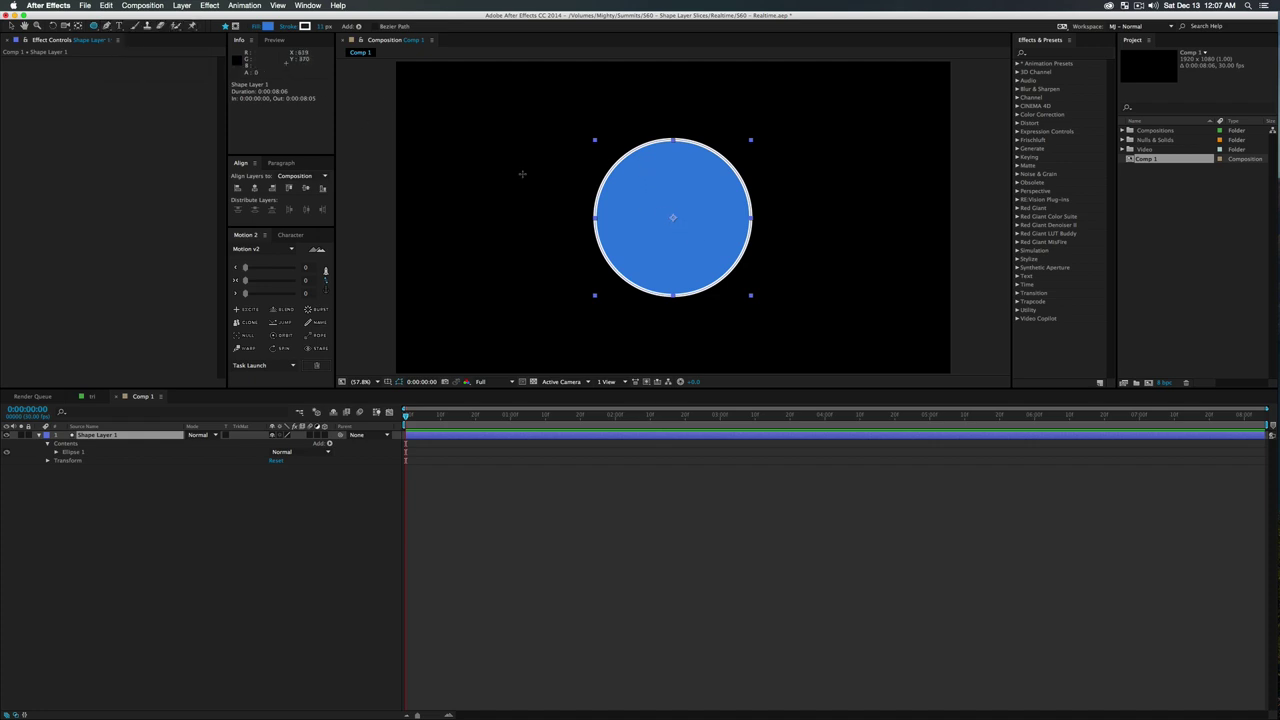
drag(626, 158, 628, 76)
key(v)
drag(643, 166, 684, 226)
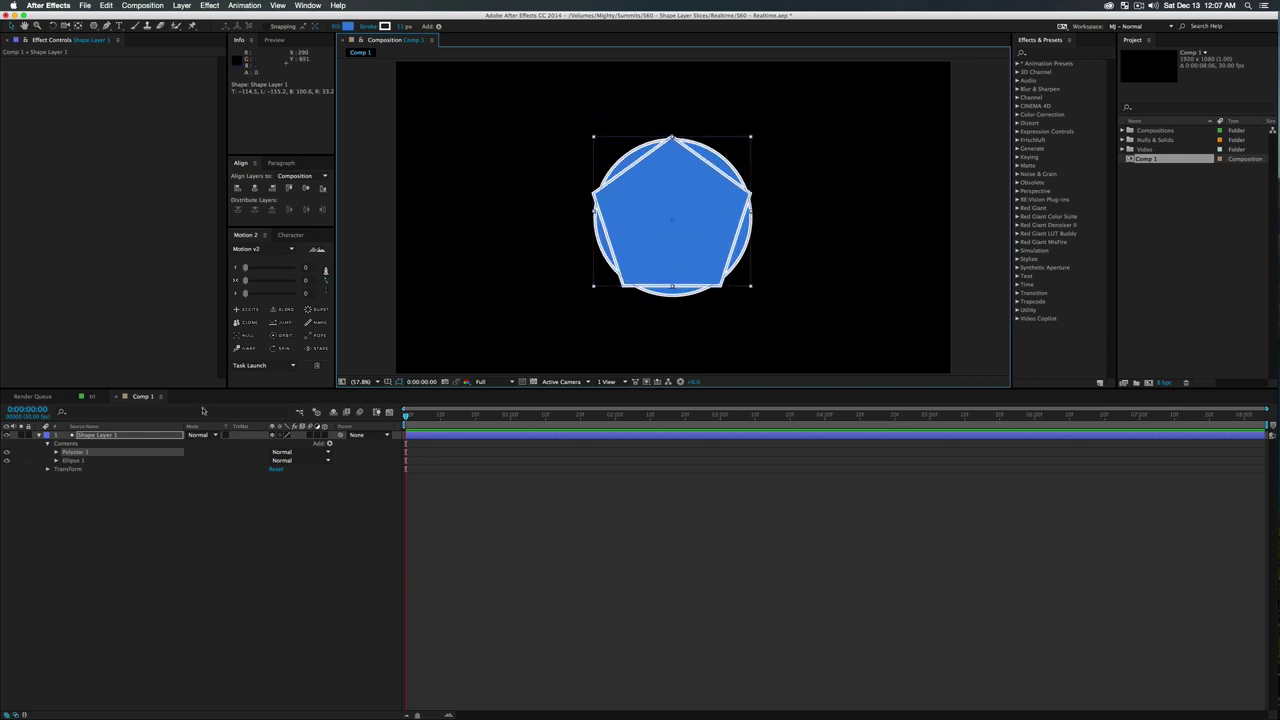
Set the polygon's number of points to 3 to make it a triangle
super+click(55, 452)
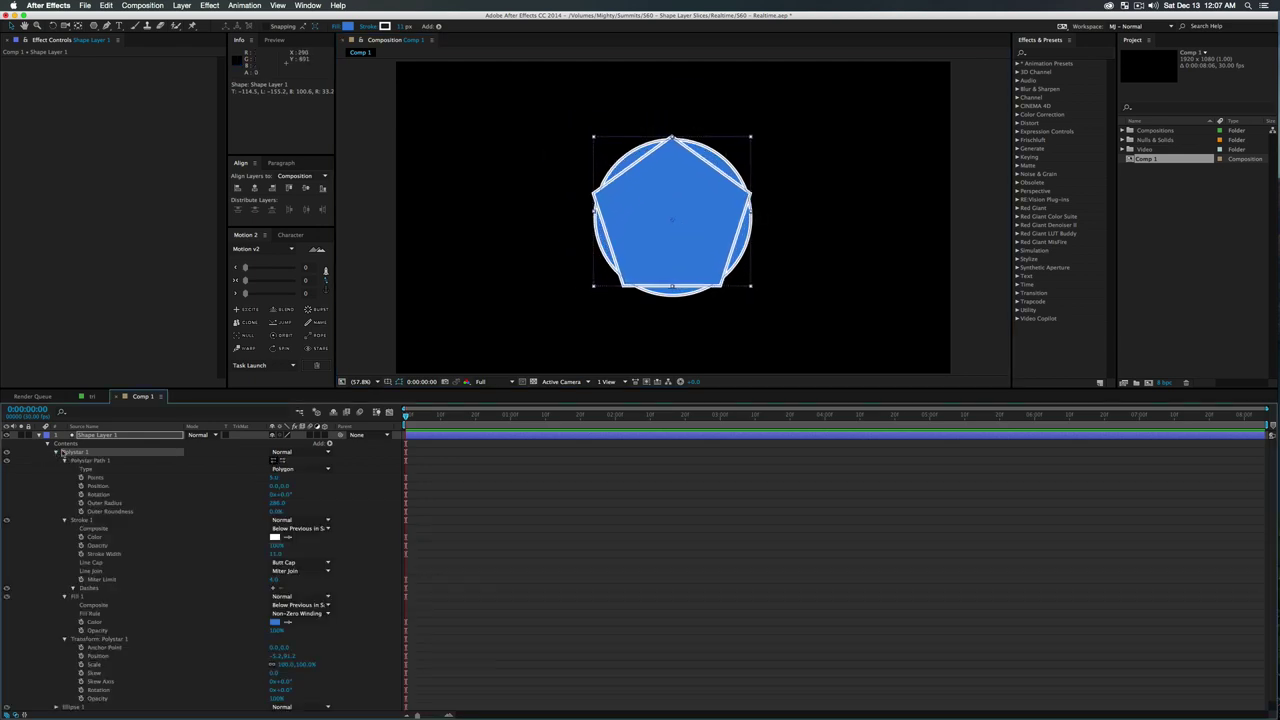
click(103, 479)
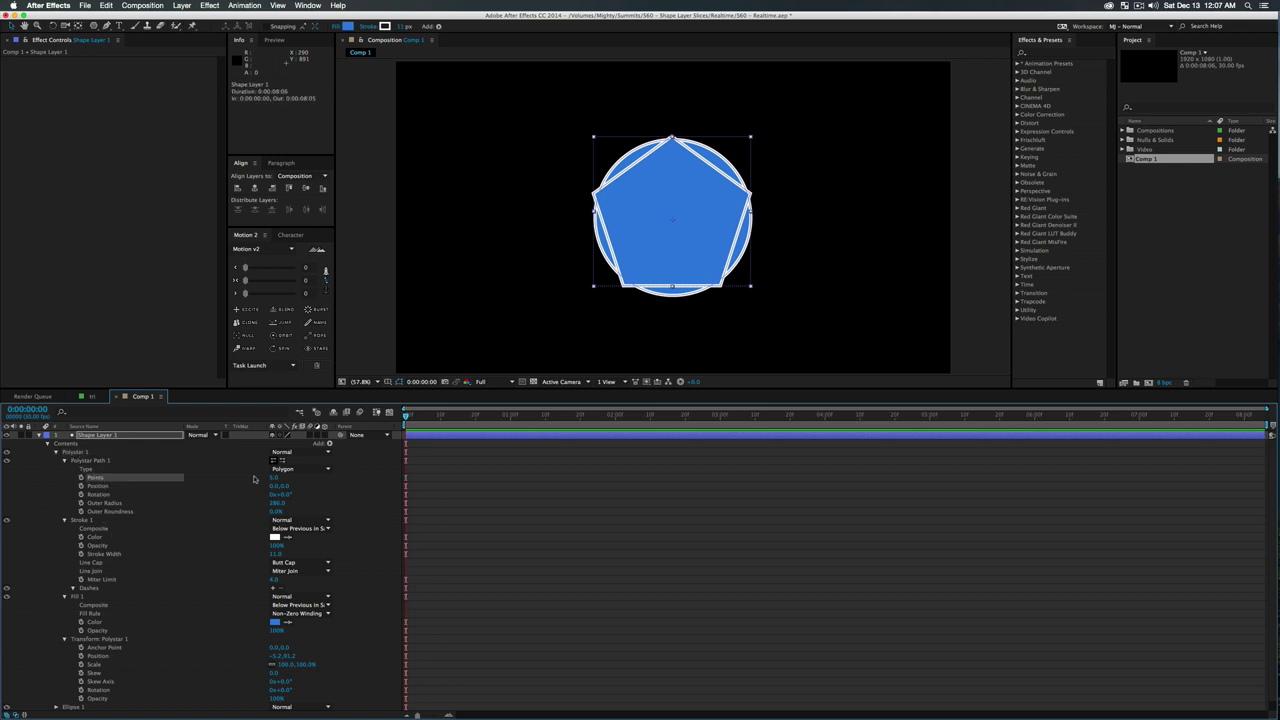
click(274, 478)
text(3)
key(Return)
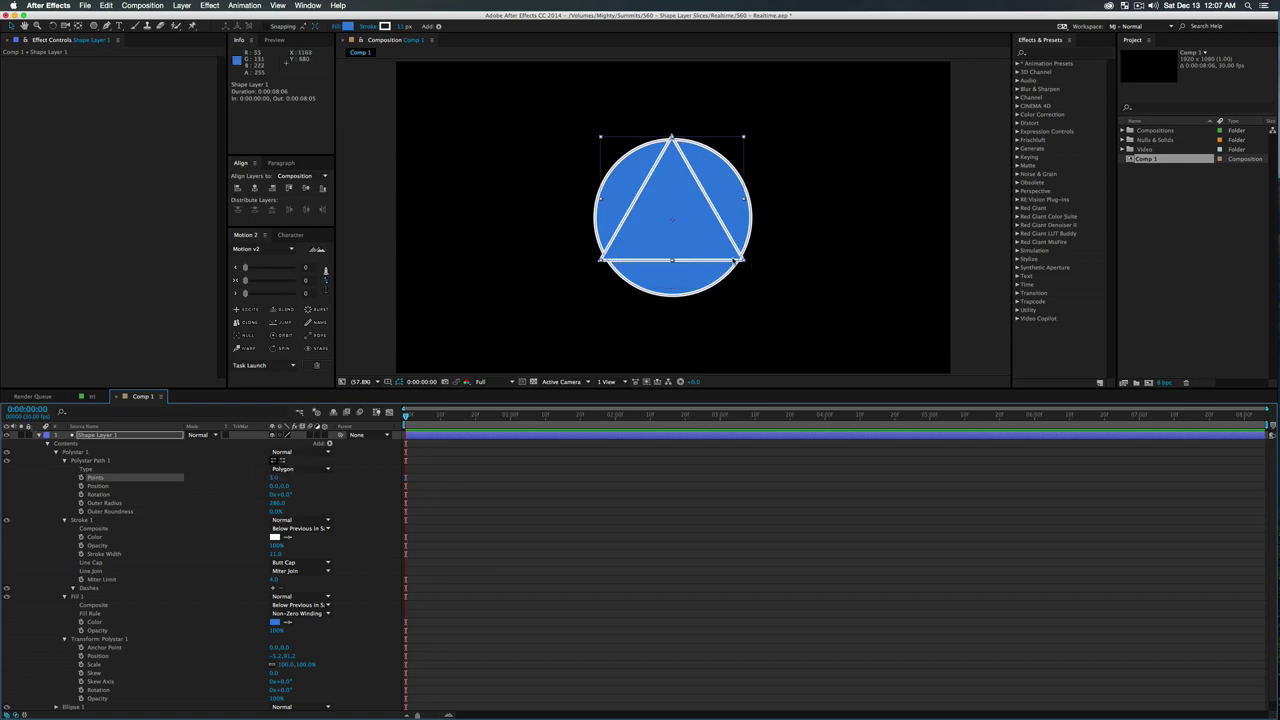
Scale the triangle down to about 95% and nudge it so its corners meet the circle's outline
drag(744, 261, 722, 253)
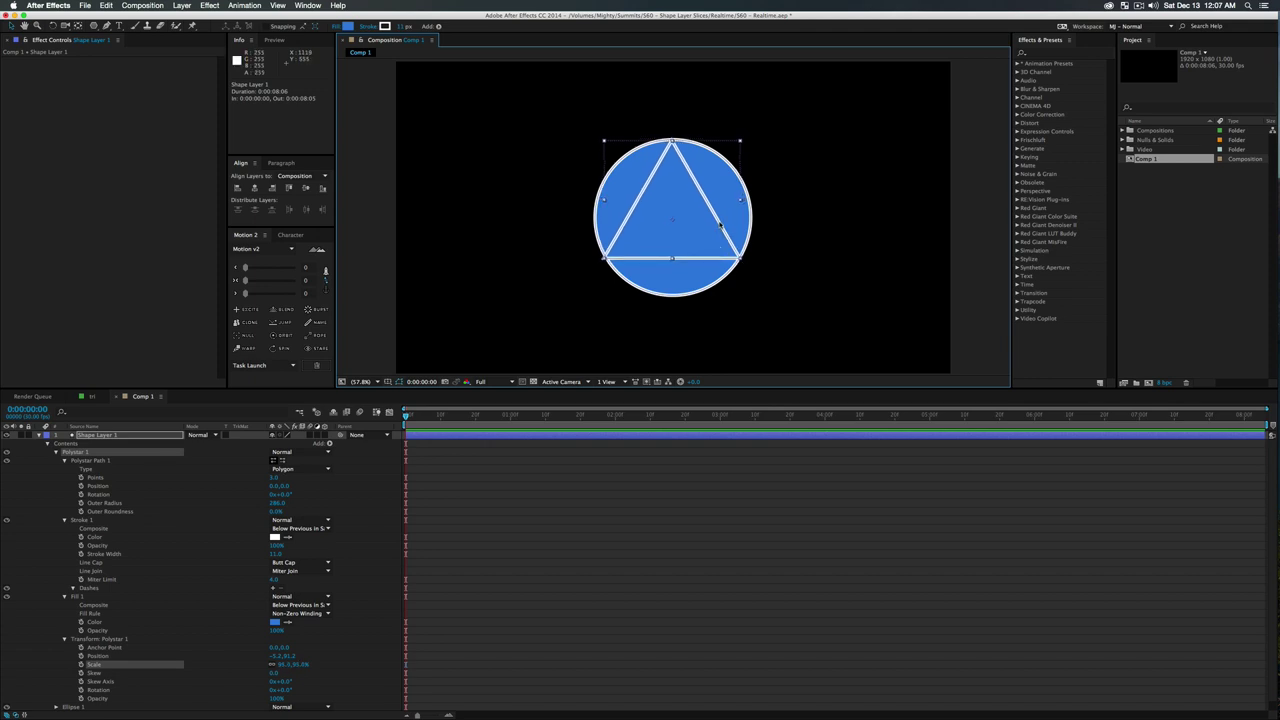
drag(697, 192, 697, 192)
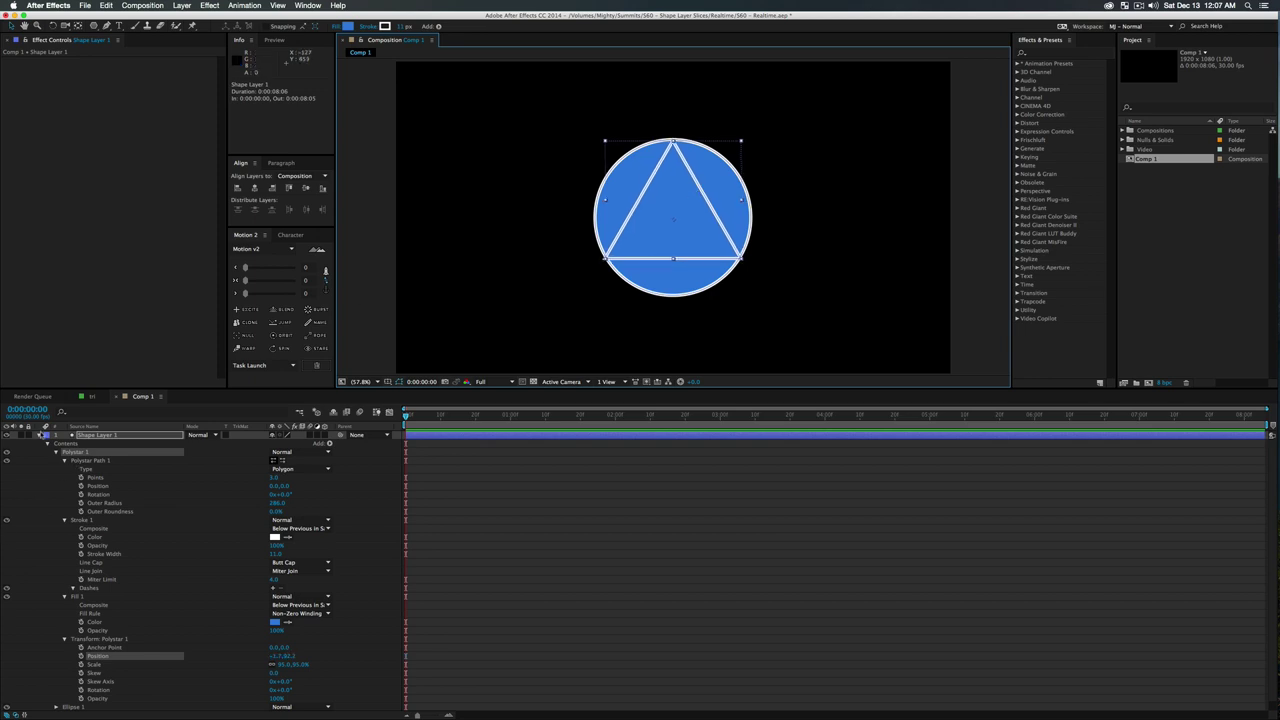
click(39, 436)
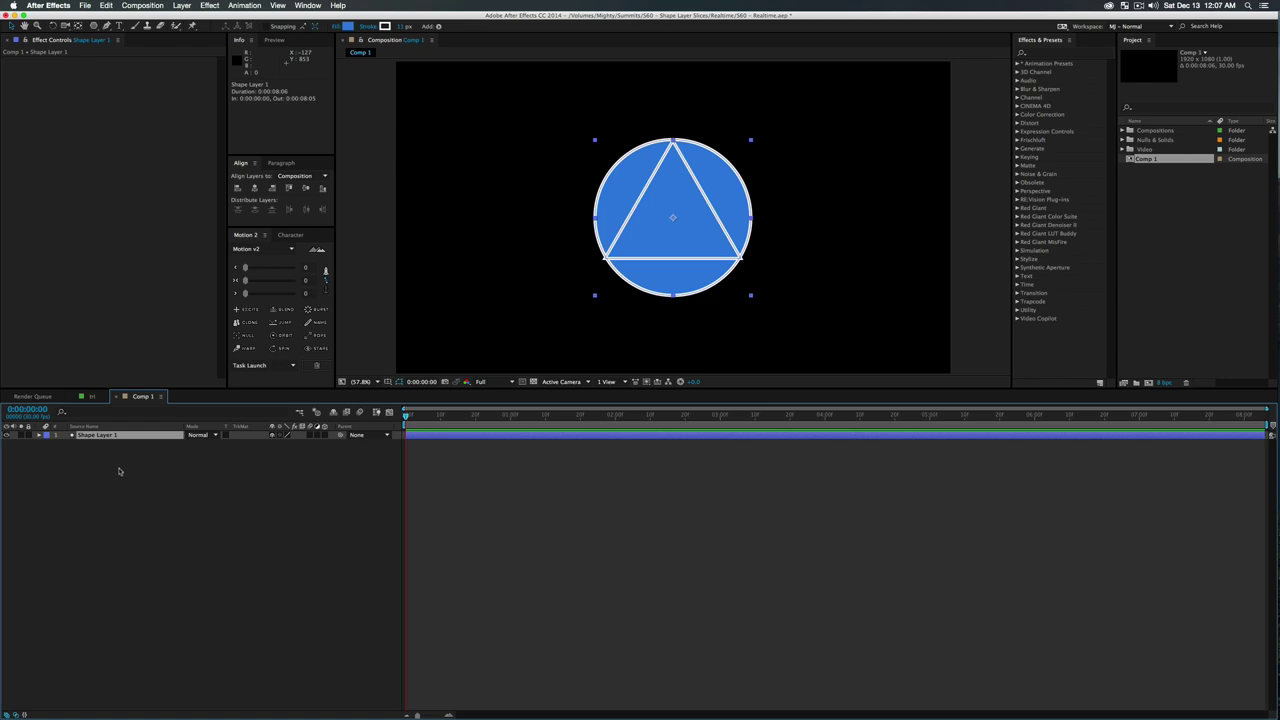
With the Pen tool, draw a closed slice on a new shape layer, following the triangle's right edge and the circle's arc beside it
click(112, 612)
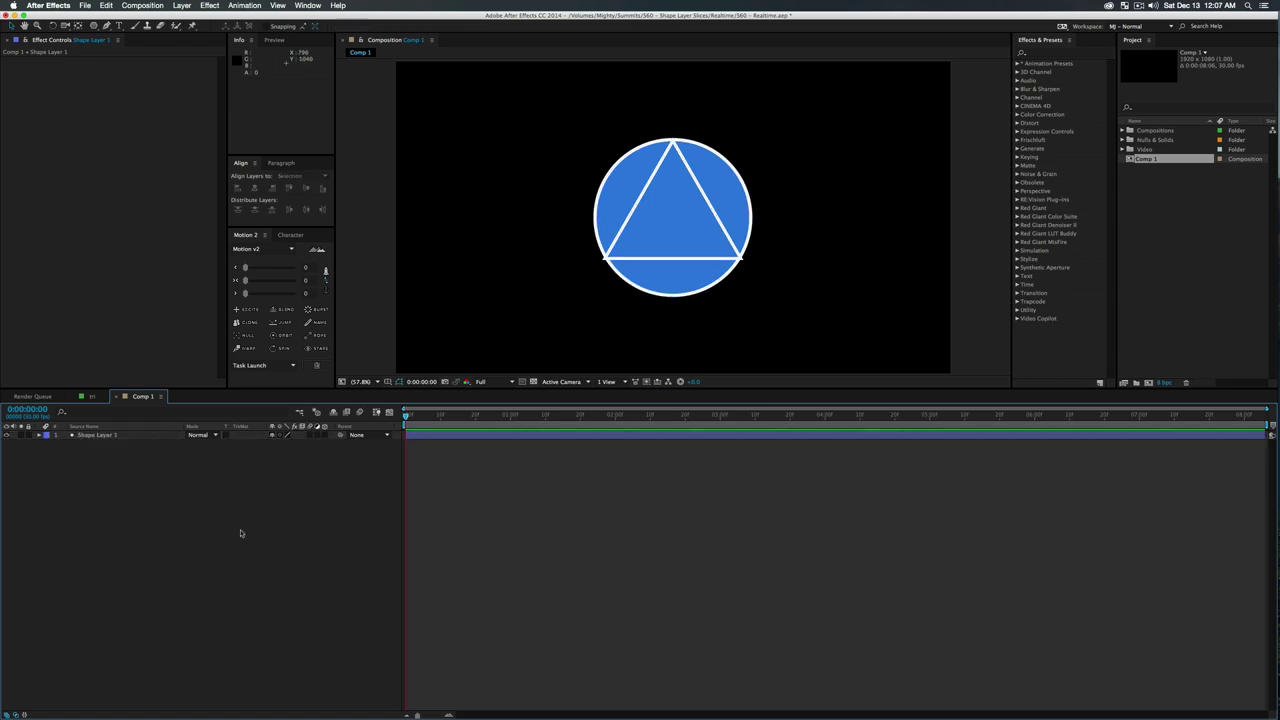
click(687, 209)
scroll(687, 211, up, 4)
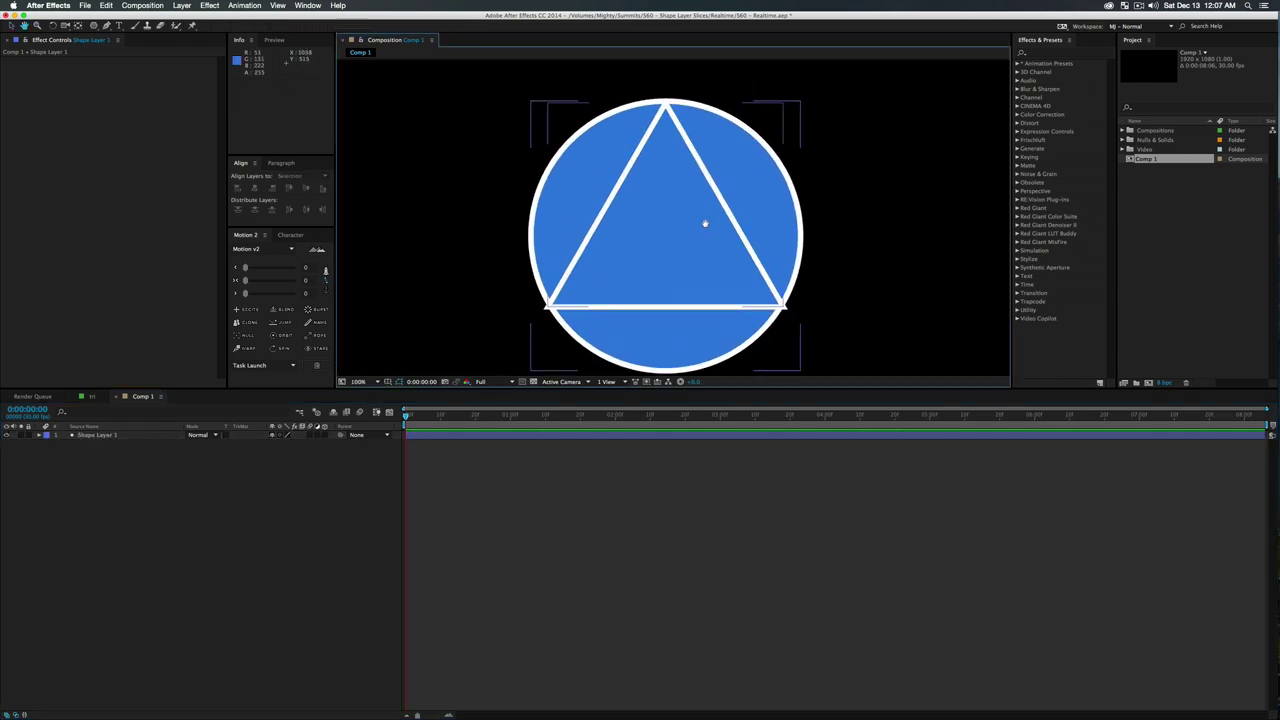
drag(705, 224, 703, 206)
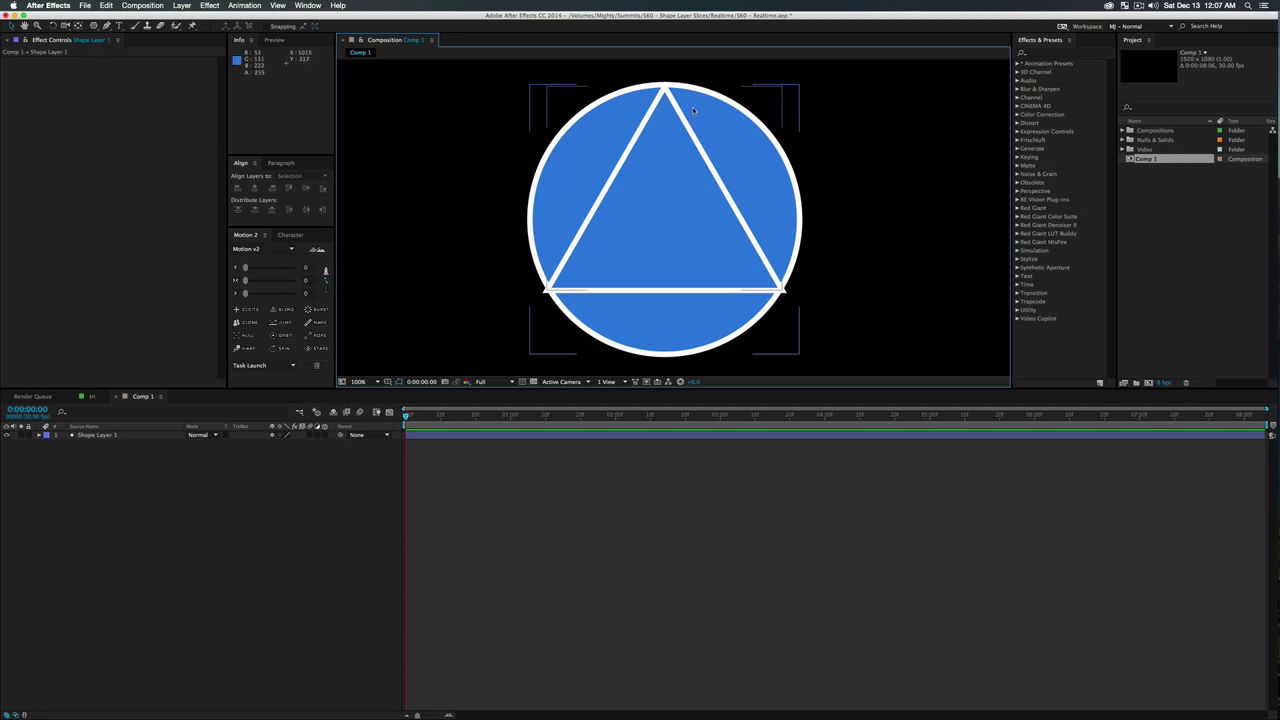
click(107, 25)
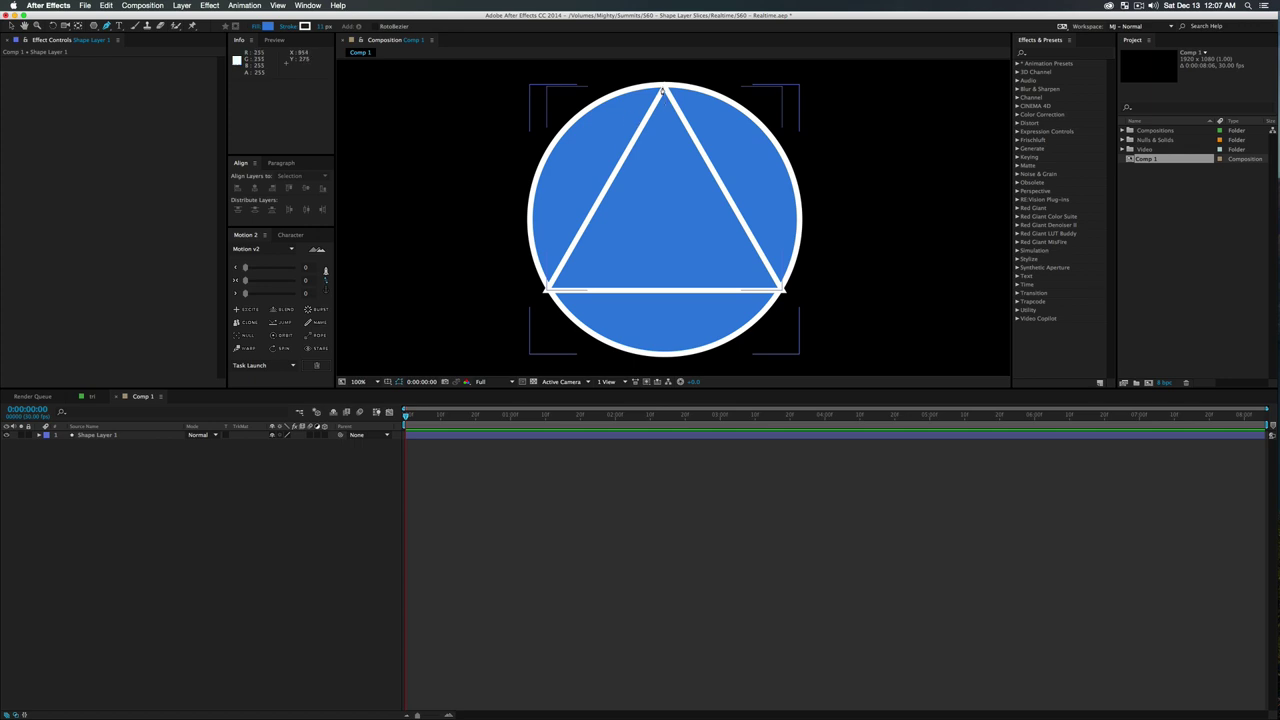
click(662, 89)
click(782, 290)
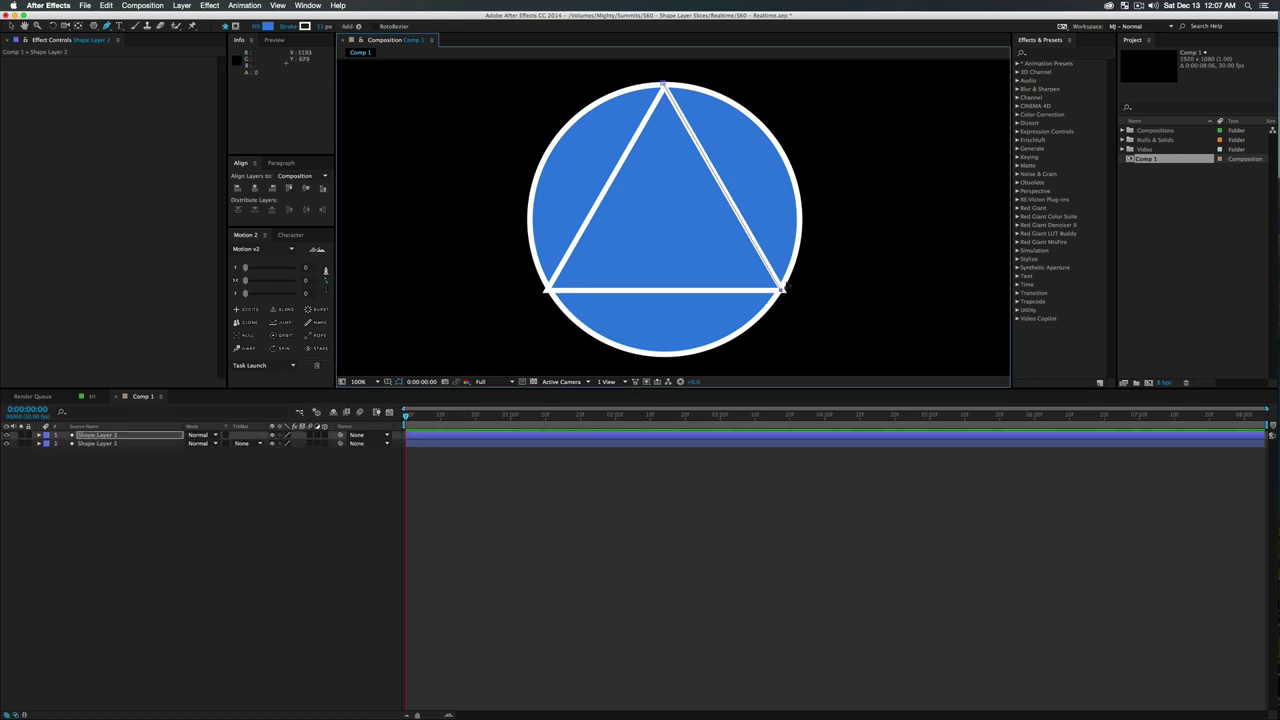
drag(780, 143, 820, 185)
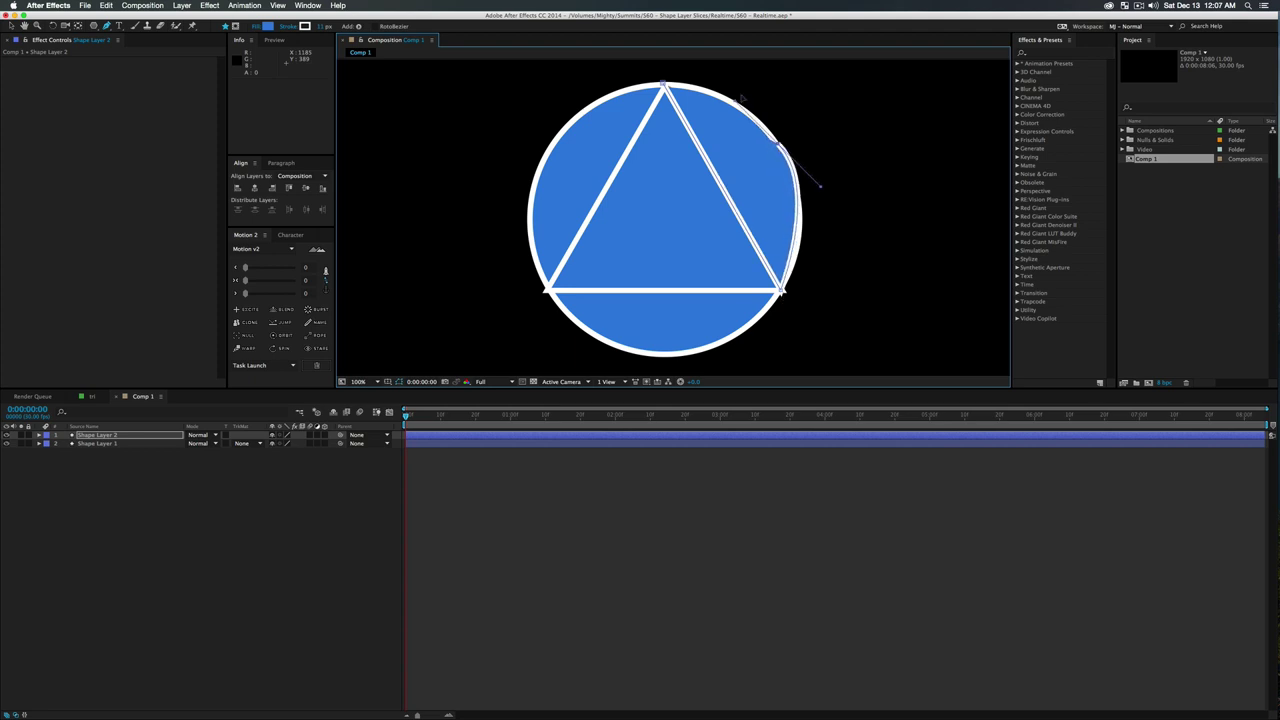
drag(742, 97, 732, 71)
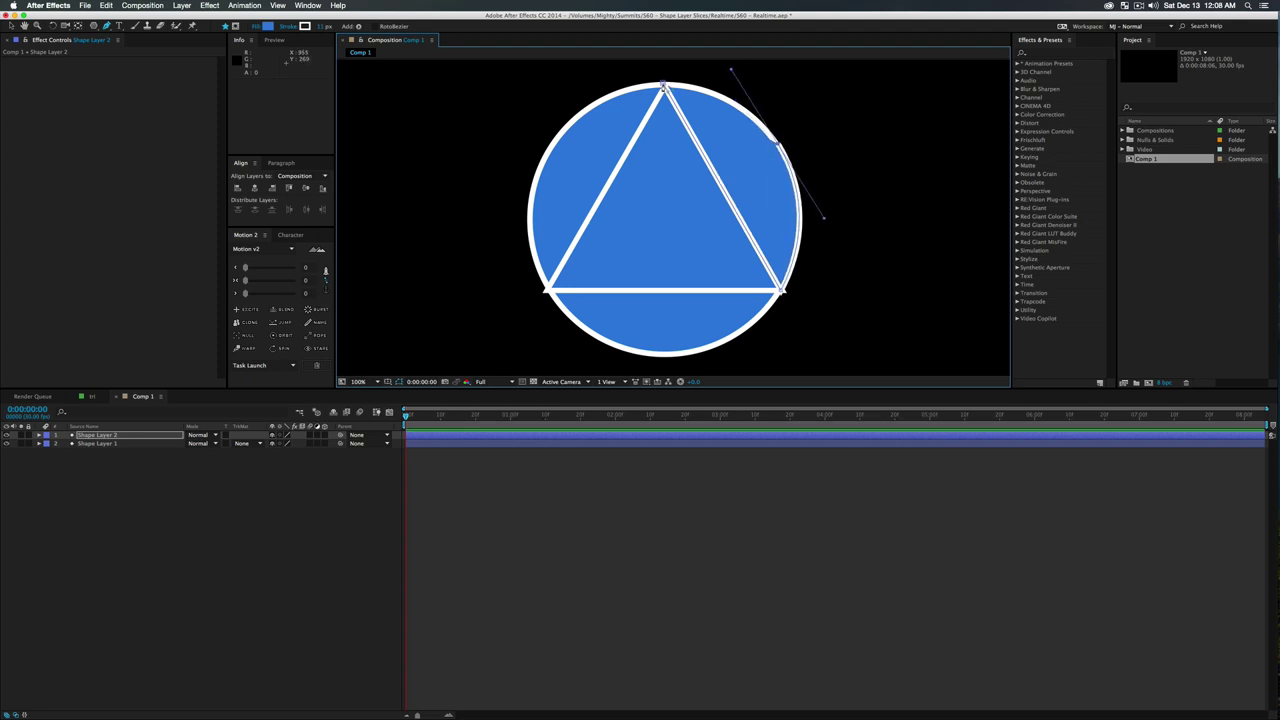
click(666, 86)
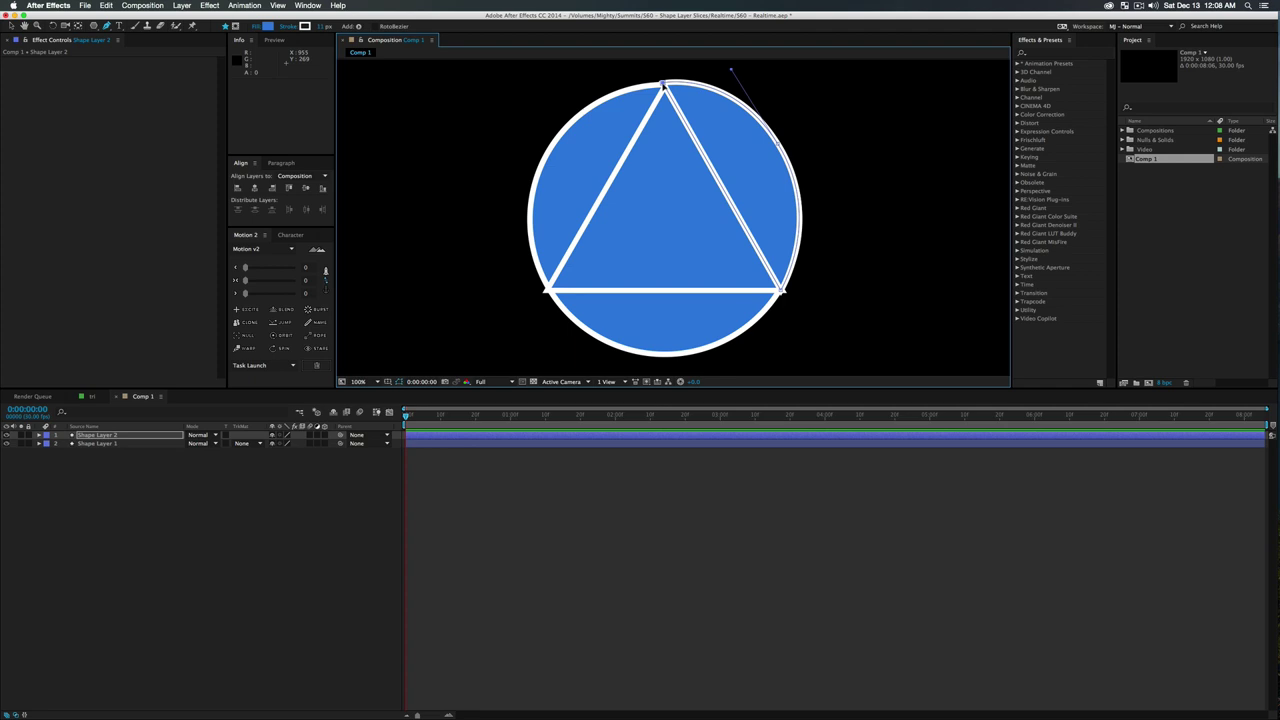
Duplicate the slice layer and set the copy's rotation to 120° to cover the segment below the triangle
click(111, 437)
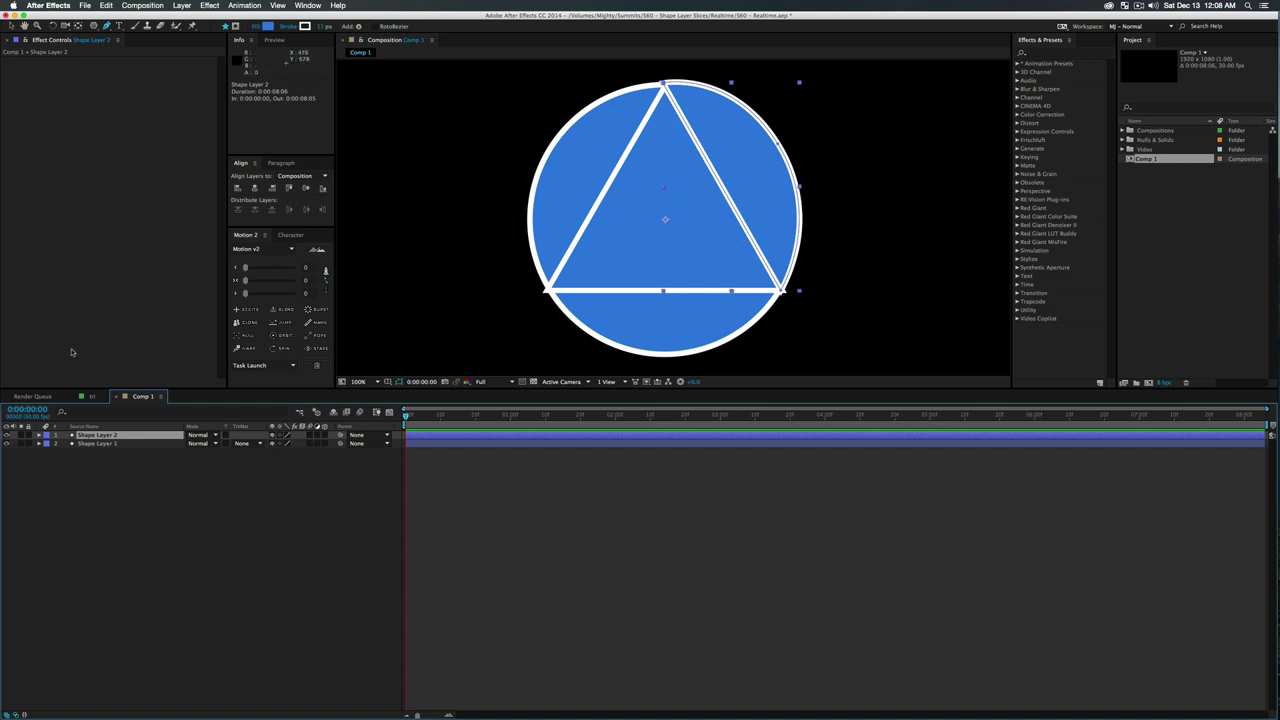
key(super+d)
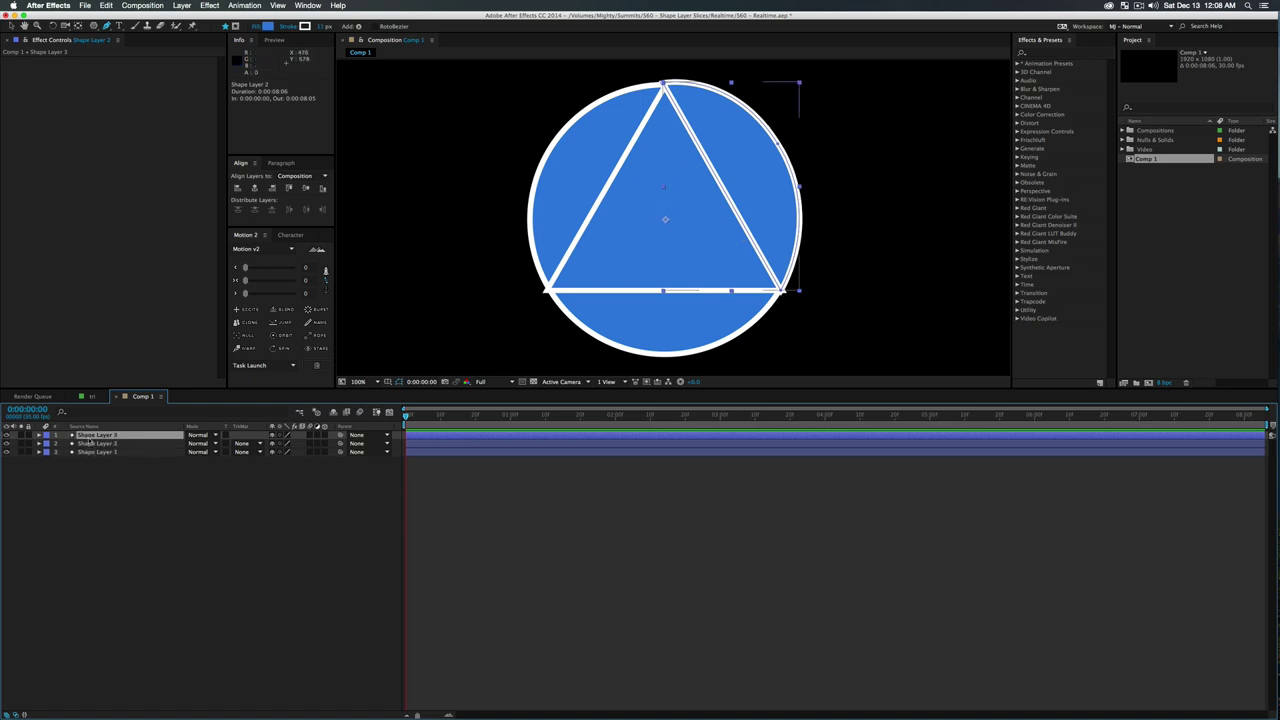
key(r)
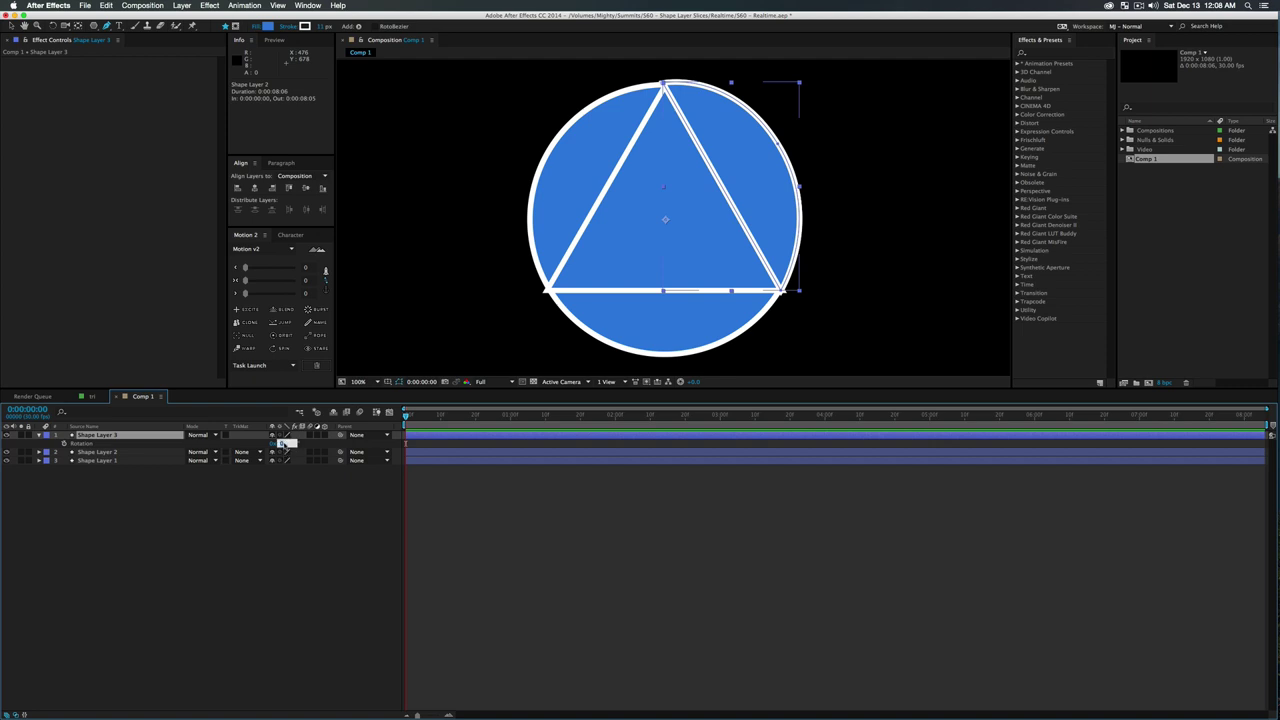
text(180)
key(Return)
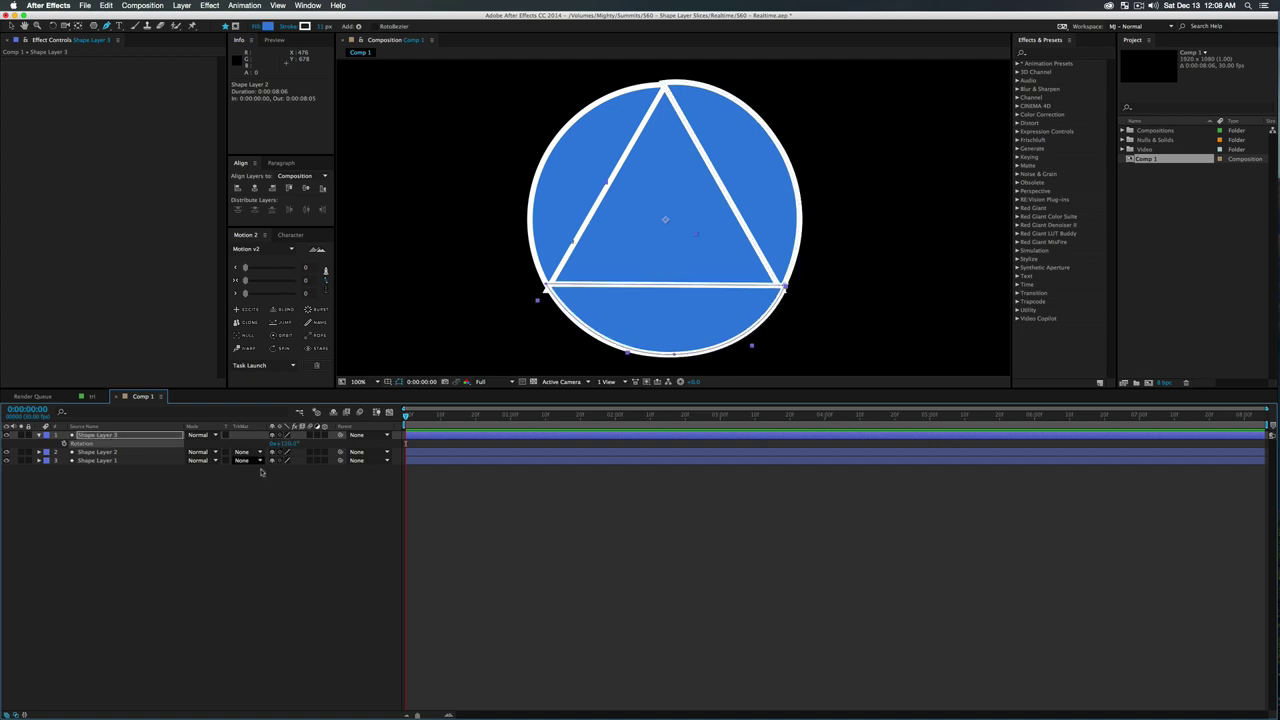
Duplicate the rotated slice layer and set the new copy's rotation to 240° for the remaining segment
click(100, 435)
key(super+d)
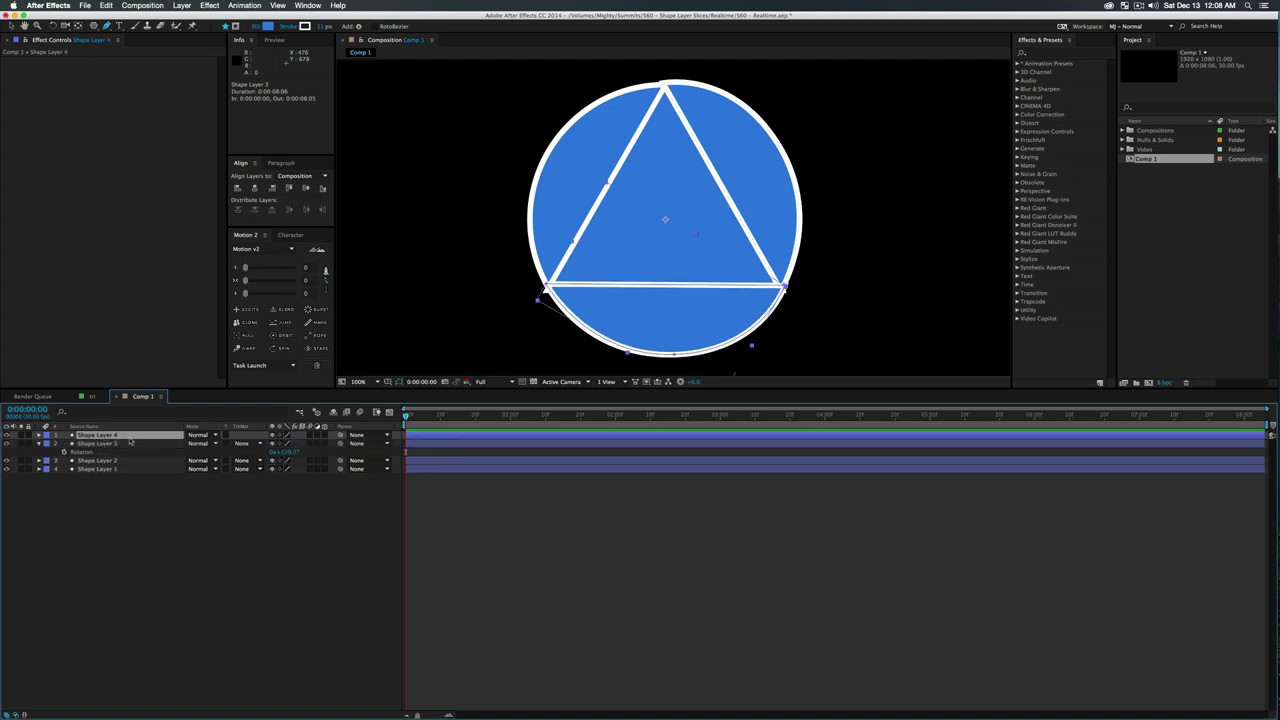
key(r)
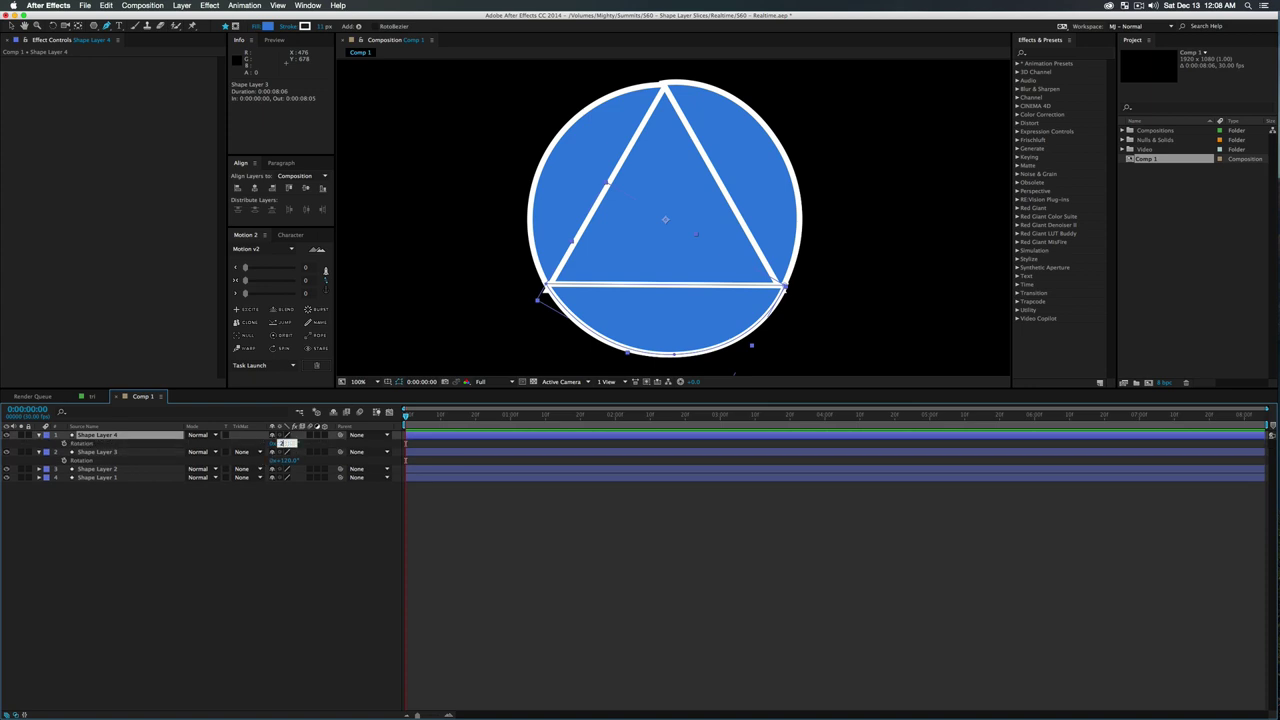
click(304, 549)
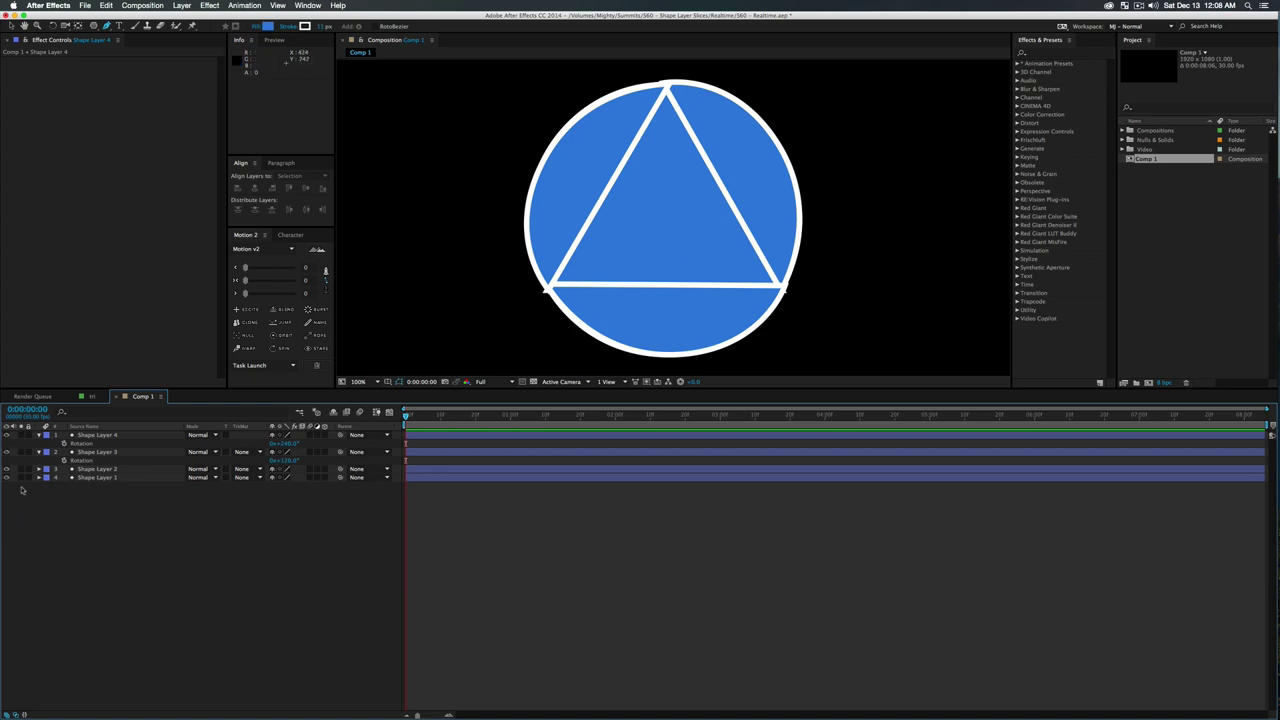
Delete the original ellipse from Shape Layer 1, keeping only the triangle in that layer
click(40, 479)
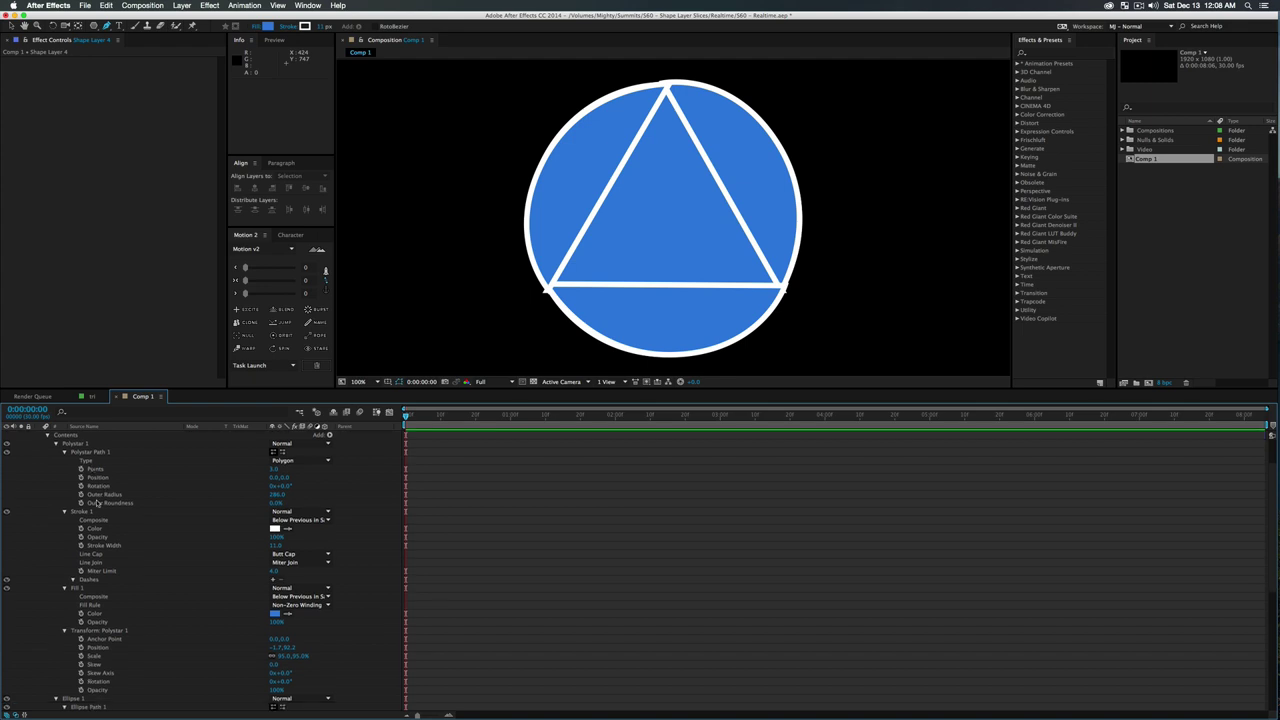
scroll(85, 560, down, 4)
click(77, 631)
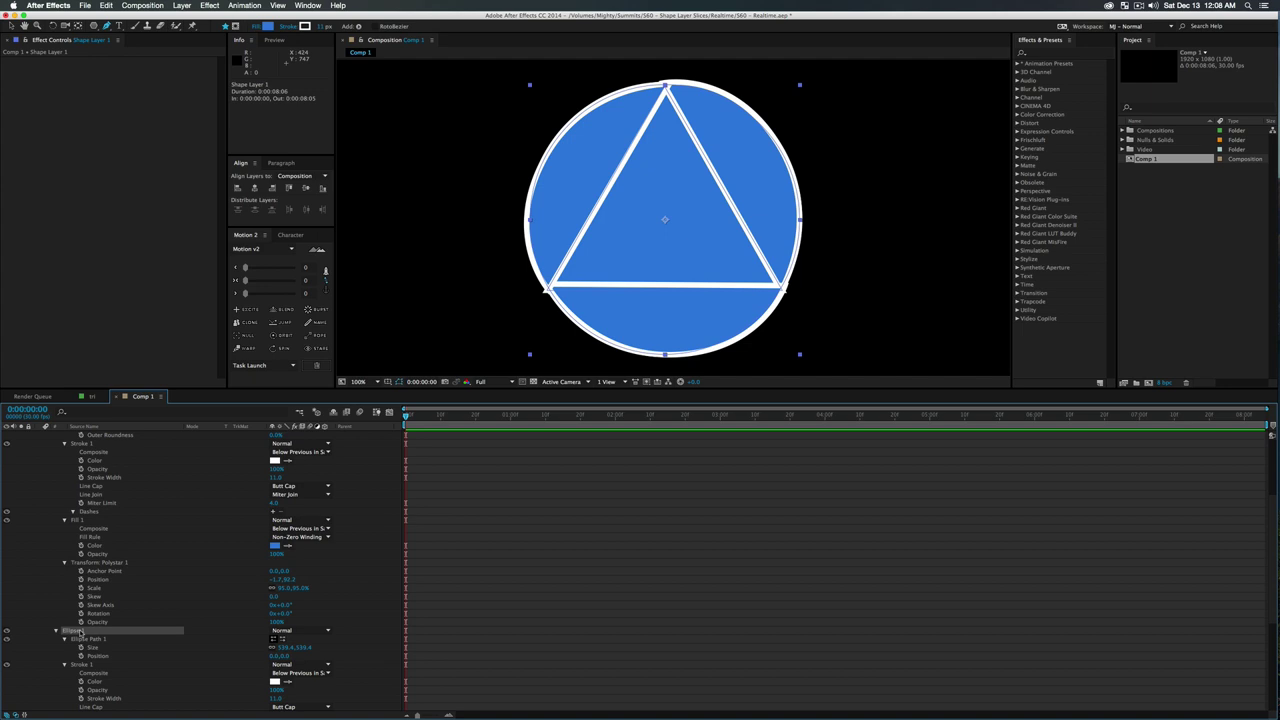
key(Delete)
scroll(102, 560, up, 5)
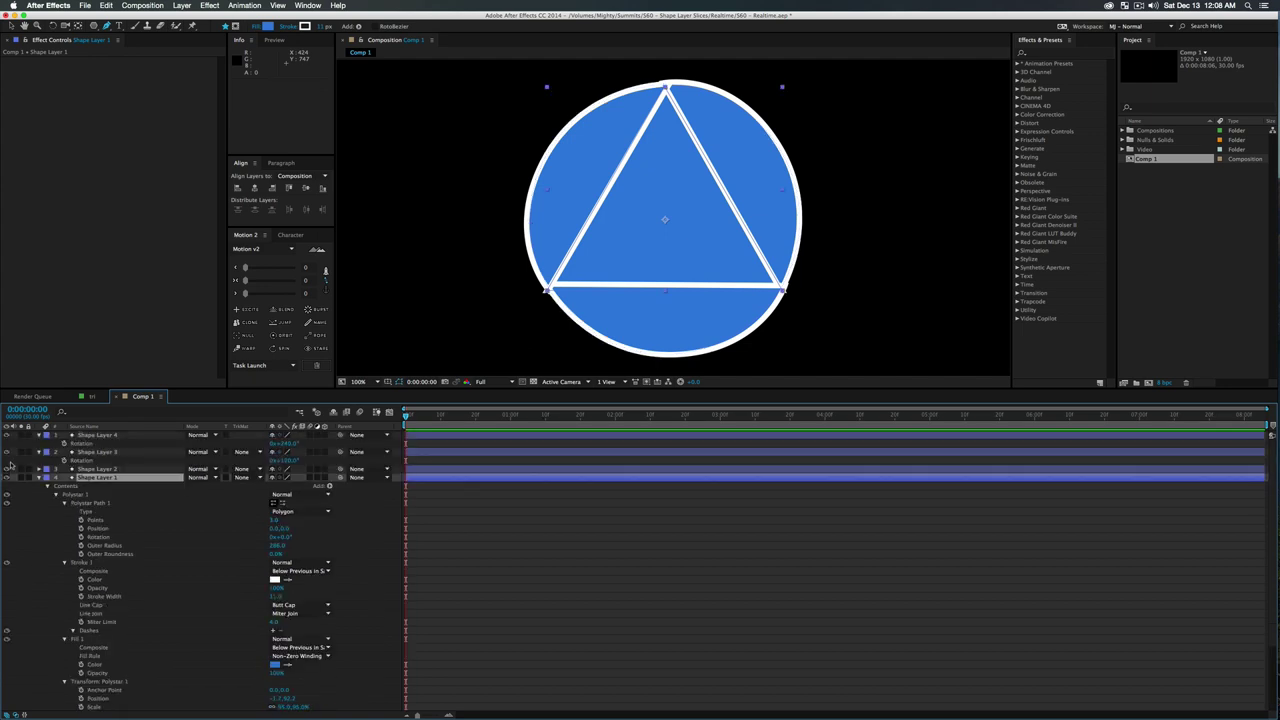
Remove the stroke from all four shape layers by setting their stroke to None
key(super+a)
click(42, 479)
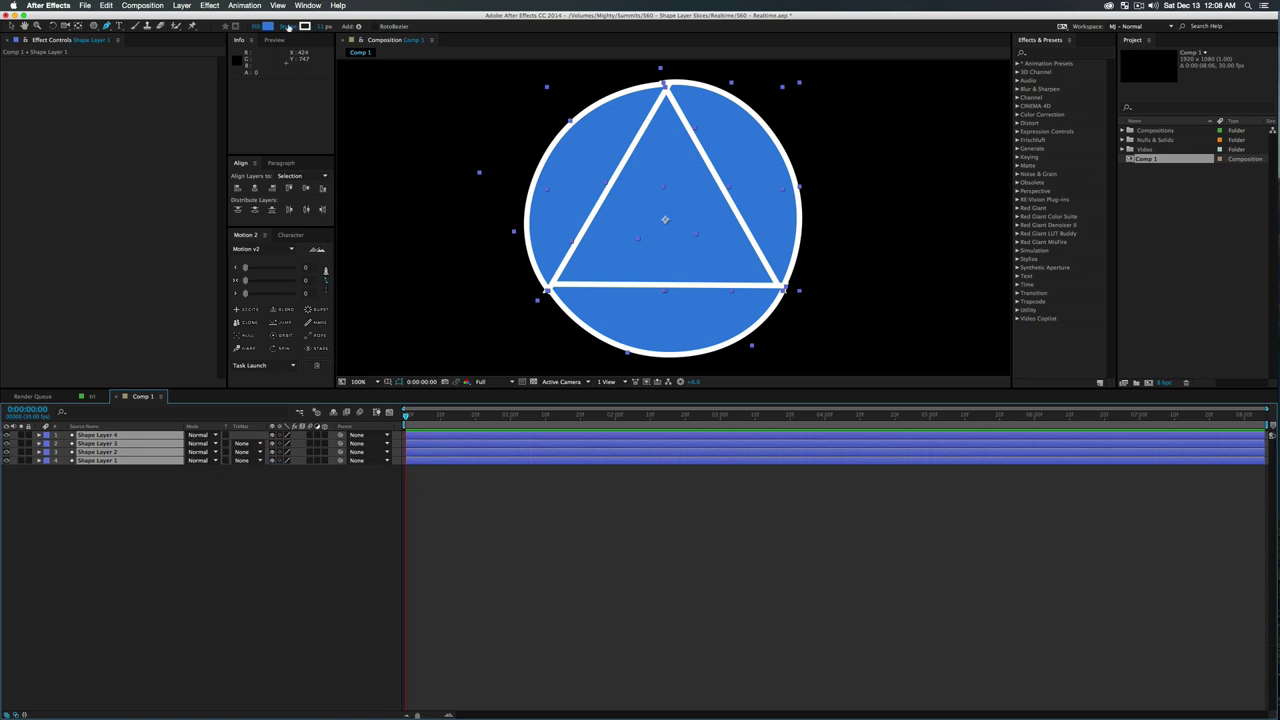
click(288, 26)
click(591, 330)
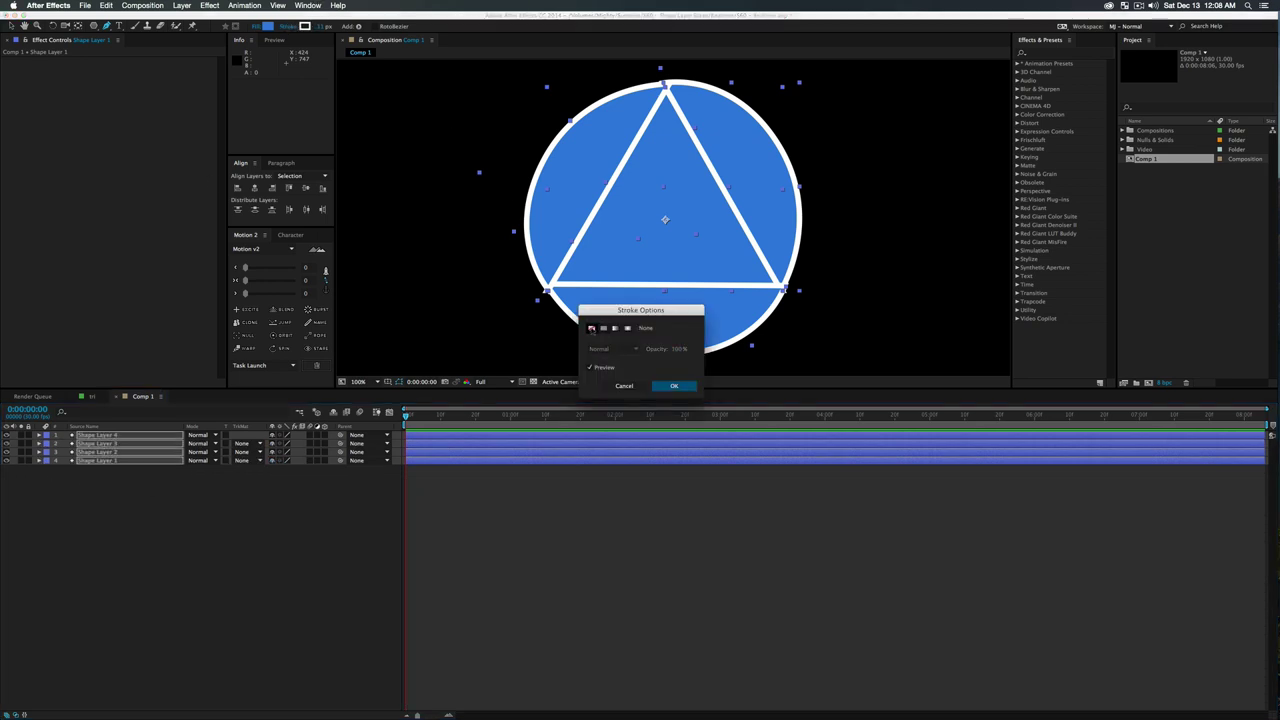
click(677, 387)
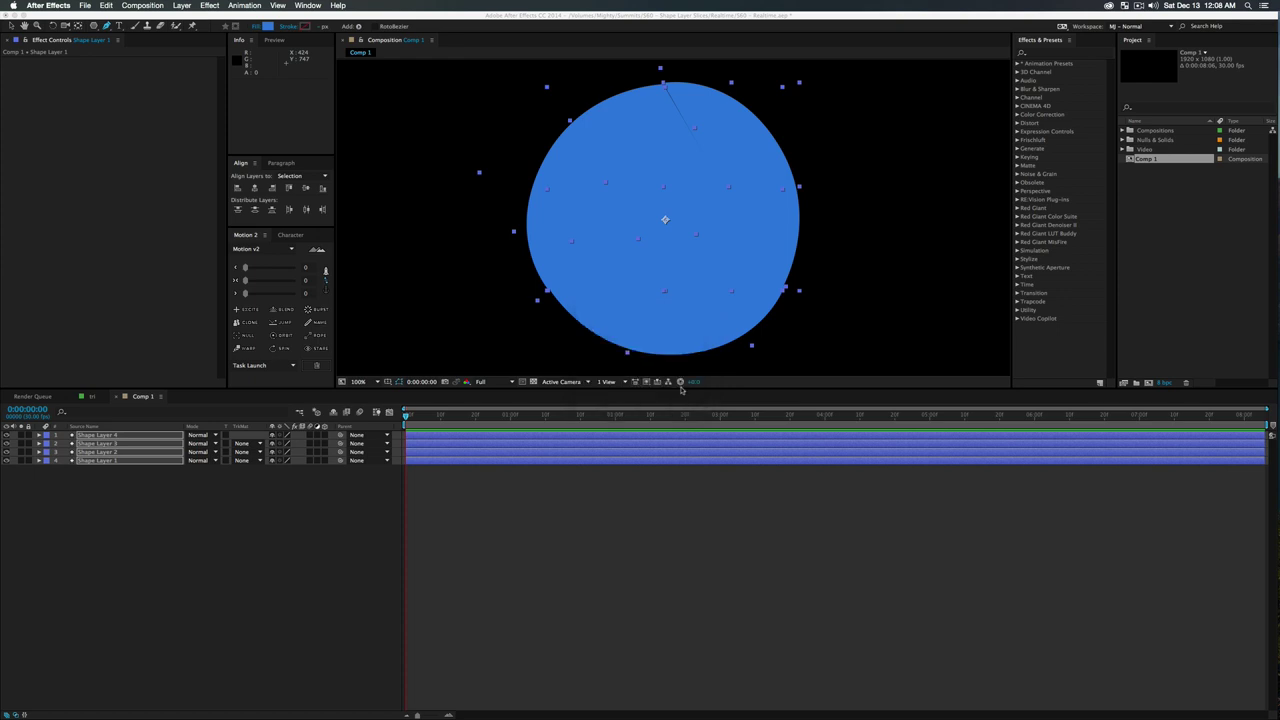
click(351, 520)
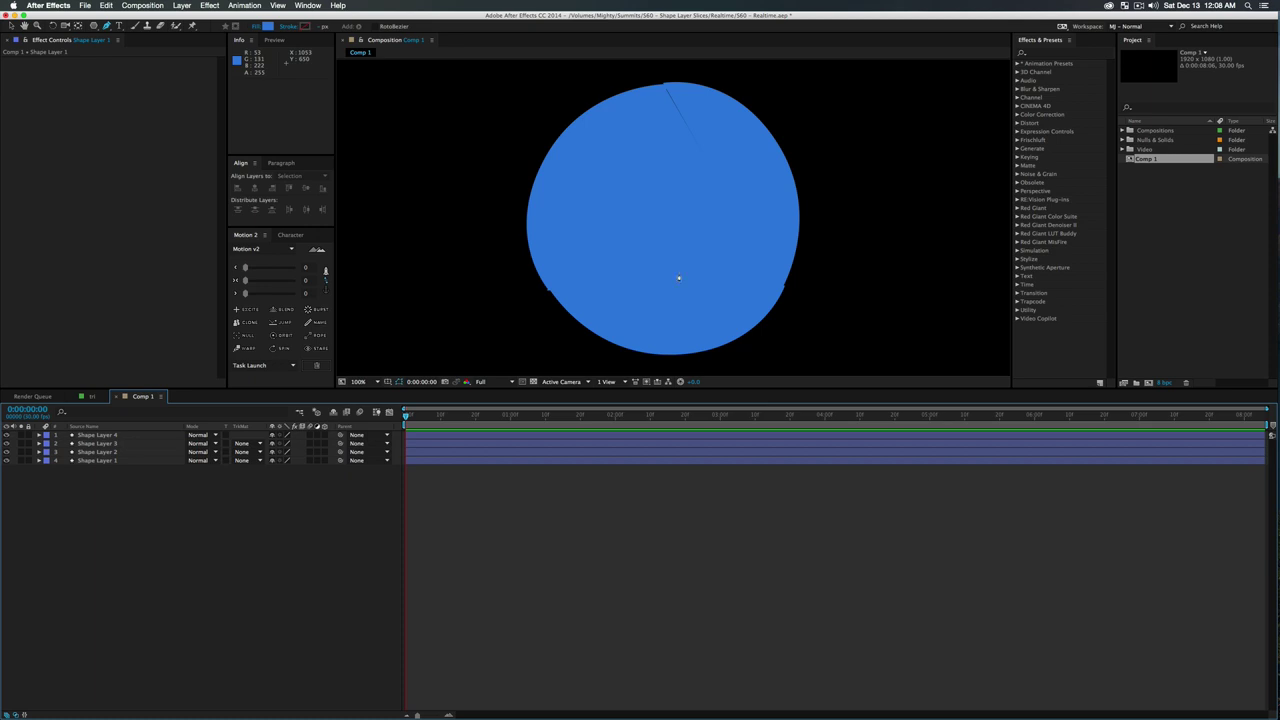
Rename Shape Layer 1, which holds the triangle, as Center
click(97, 461)
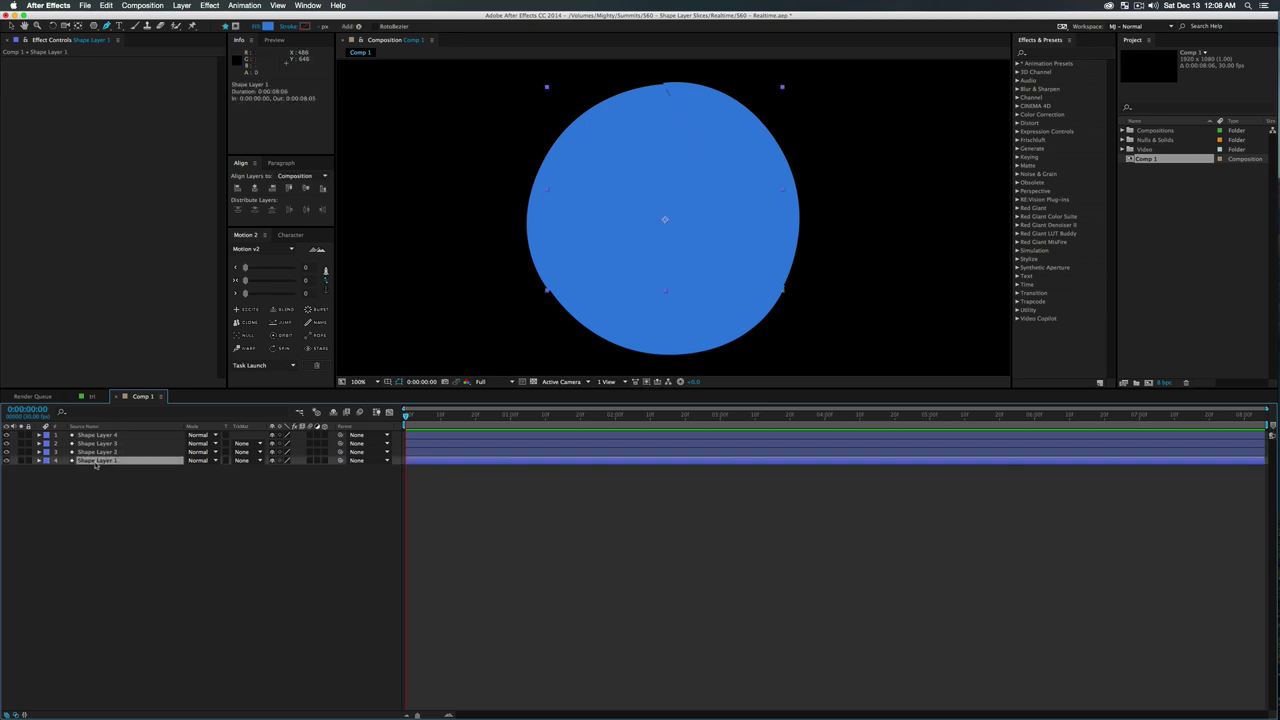
key(Return)
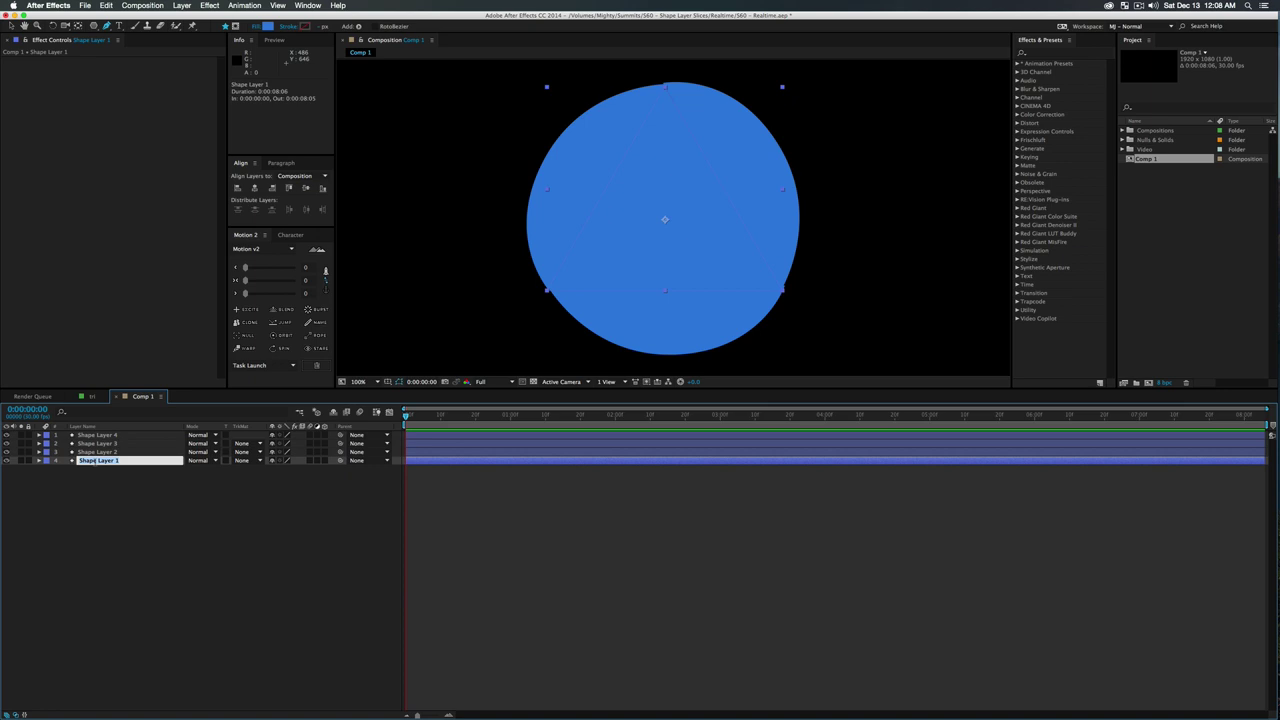
text(Tria)
key(BackSpace)
key(BackSpace)
key(BackSpace)
key(BackSpace)
text(Circ)
key(Return)
Rename Shape Layer 2, the slice beside the triangle's right edge, as Right
click(86, 452)
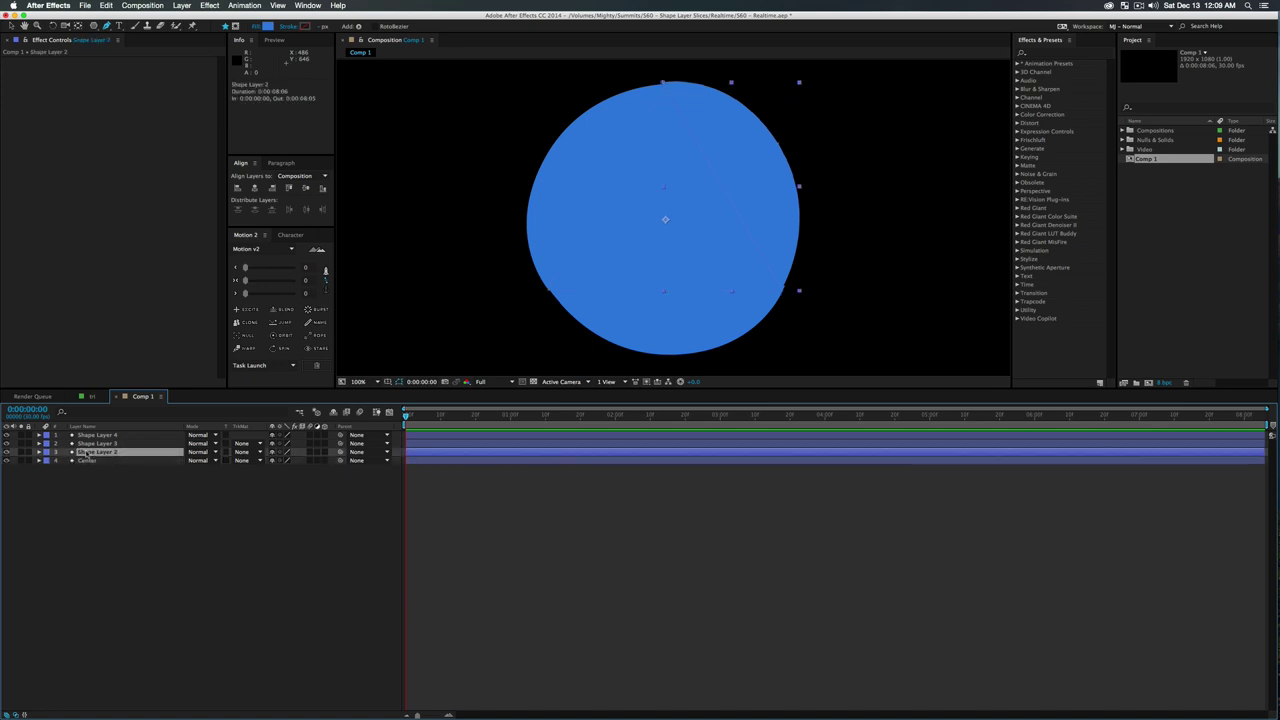
key(Return)
text(Right)
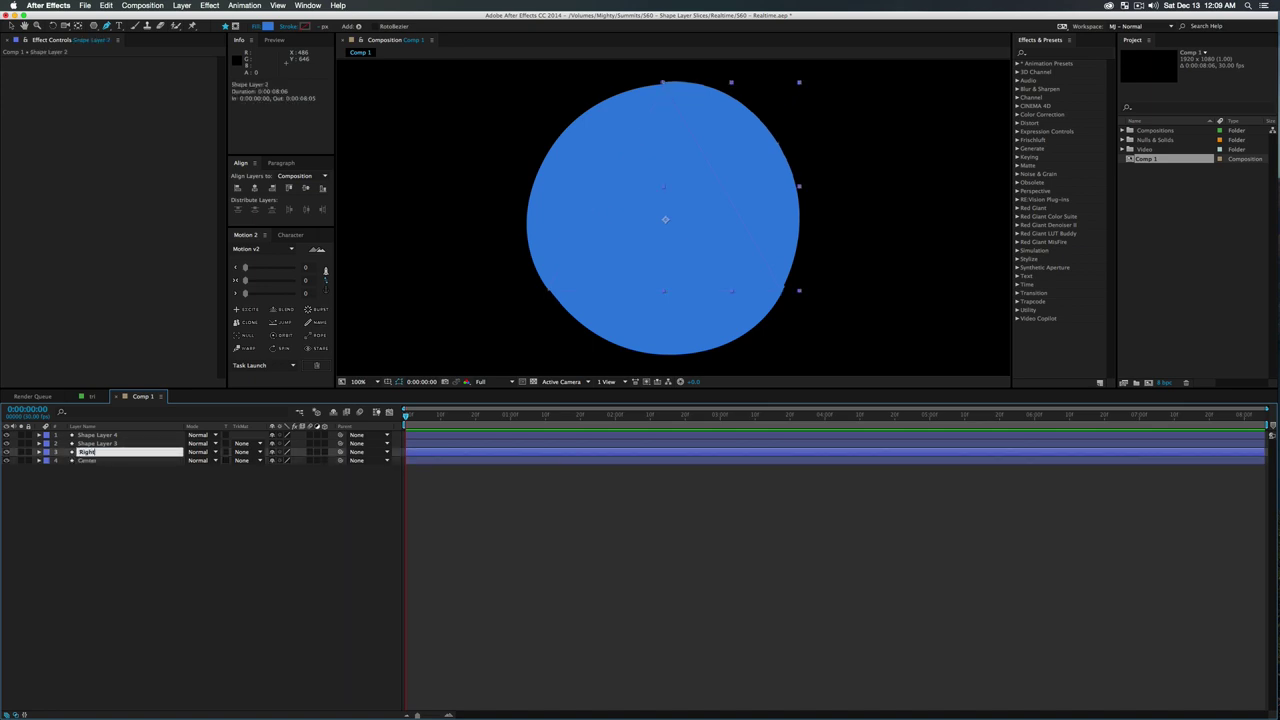
key(Return)
Rename Shape Layer 3, the slice below the triangle, as Bottom
click(97, 443)
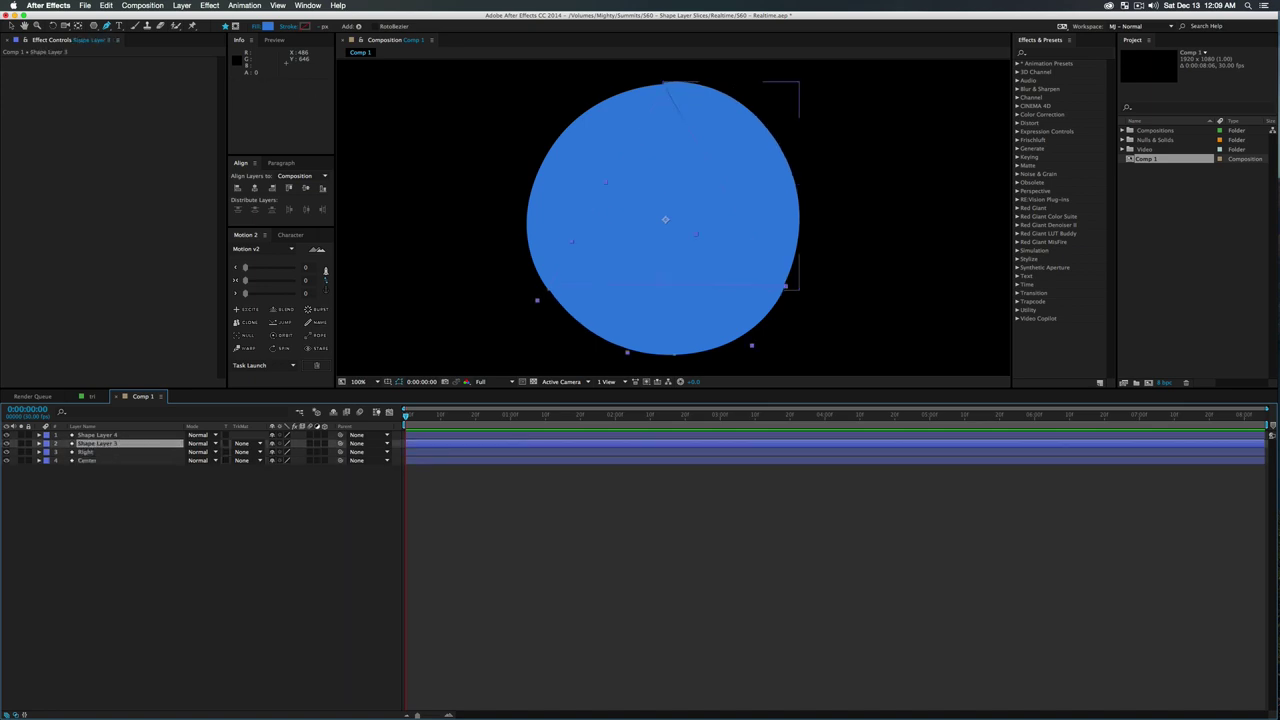
key(Return)
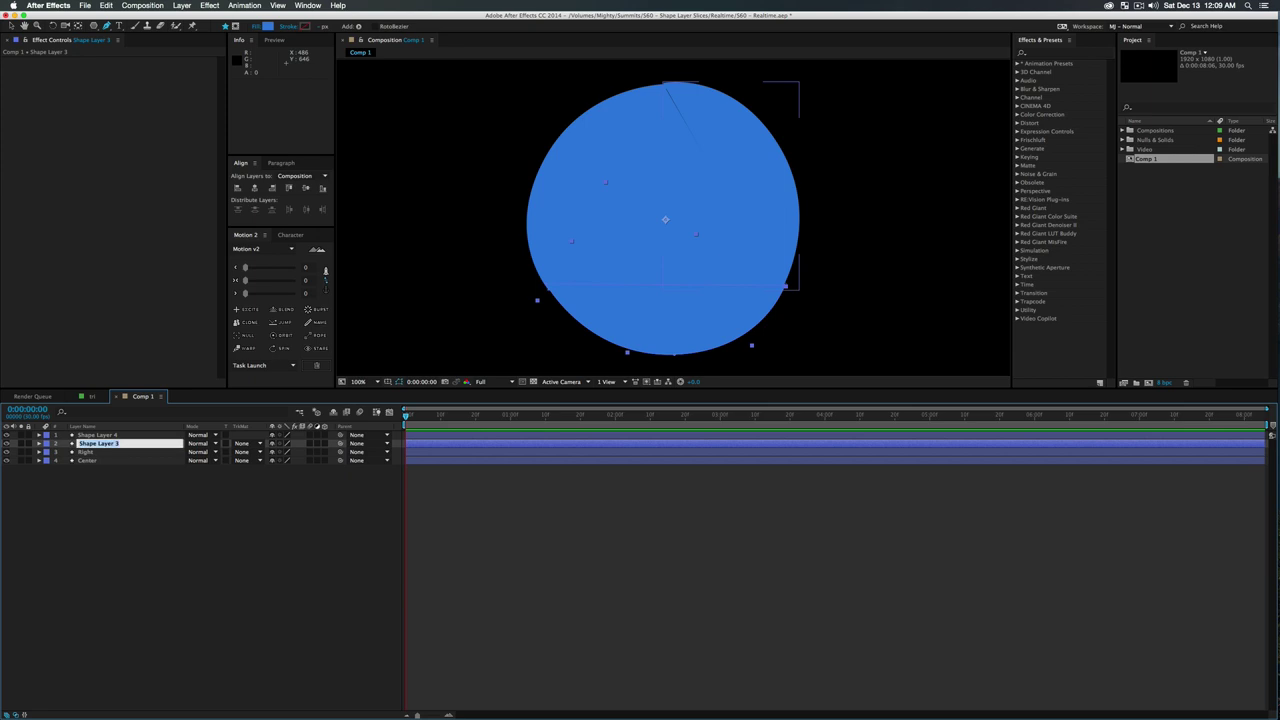
text(Bottom)
key(Return)
Rename Shape Layer 4, the remaining slice, as Left
key(ctrl+Up)
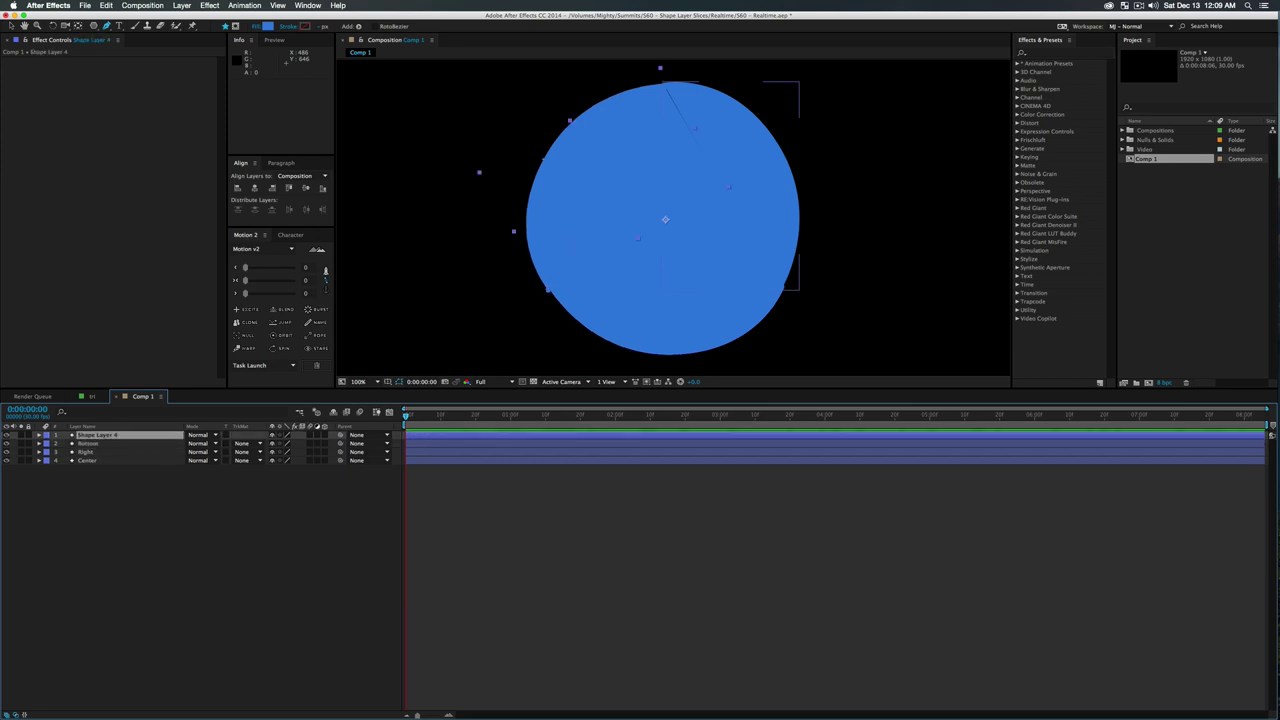
key(Return)
key(Return)
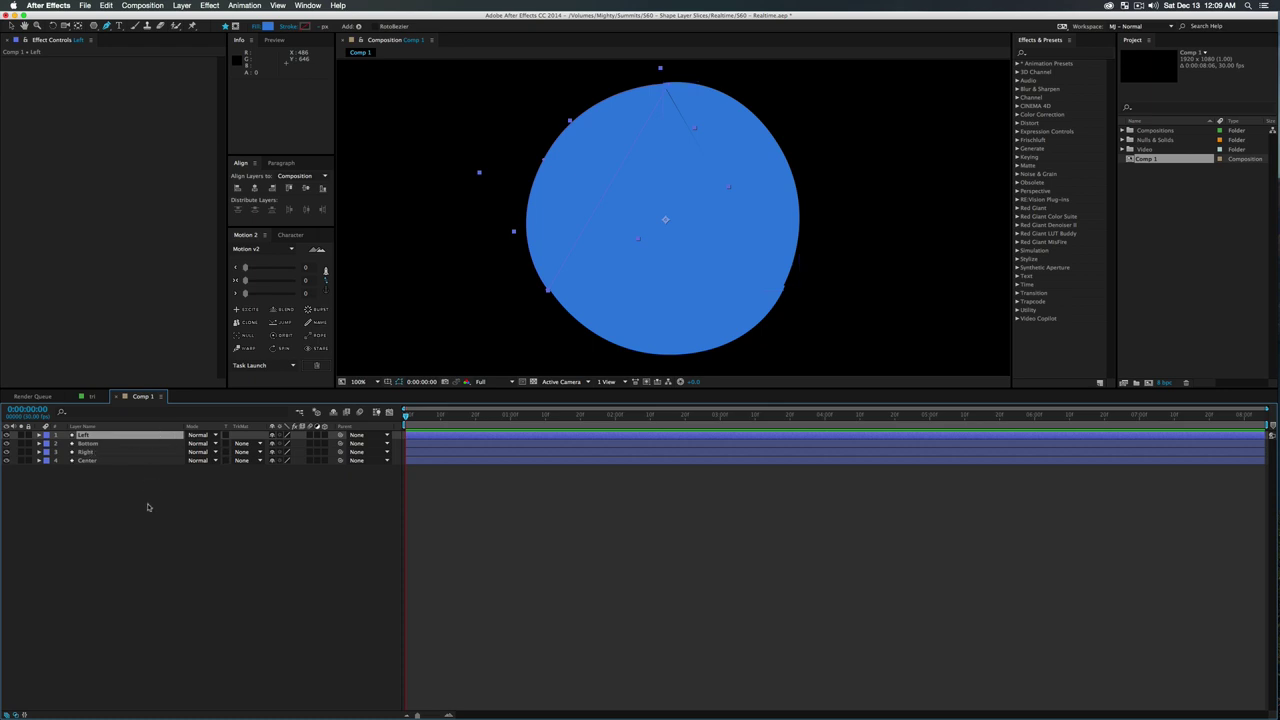
click(147, 507)
Move the current time to 0:00:01:00 and solo the Right slice layer
click(459, 417)
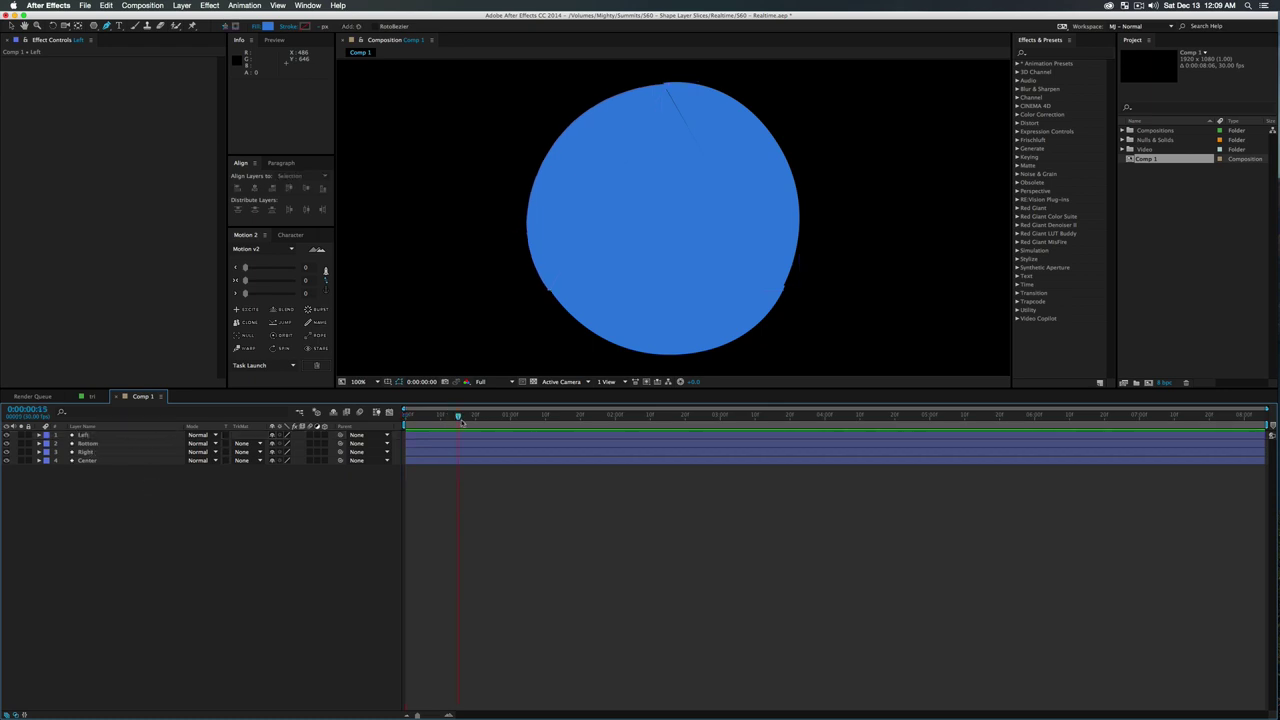
drag(517, 421, 511, 422)
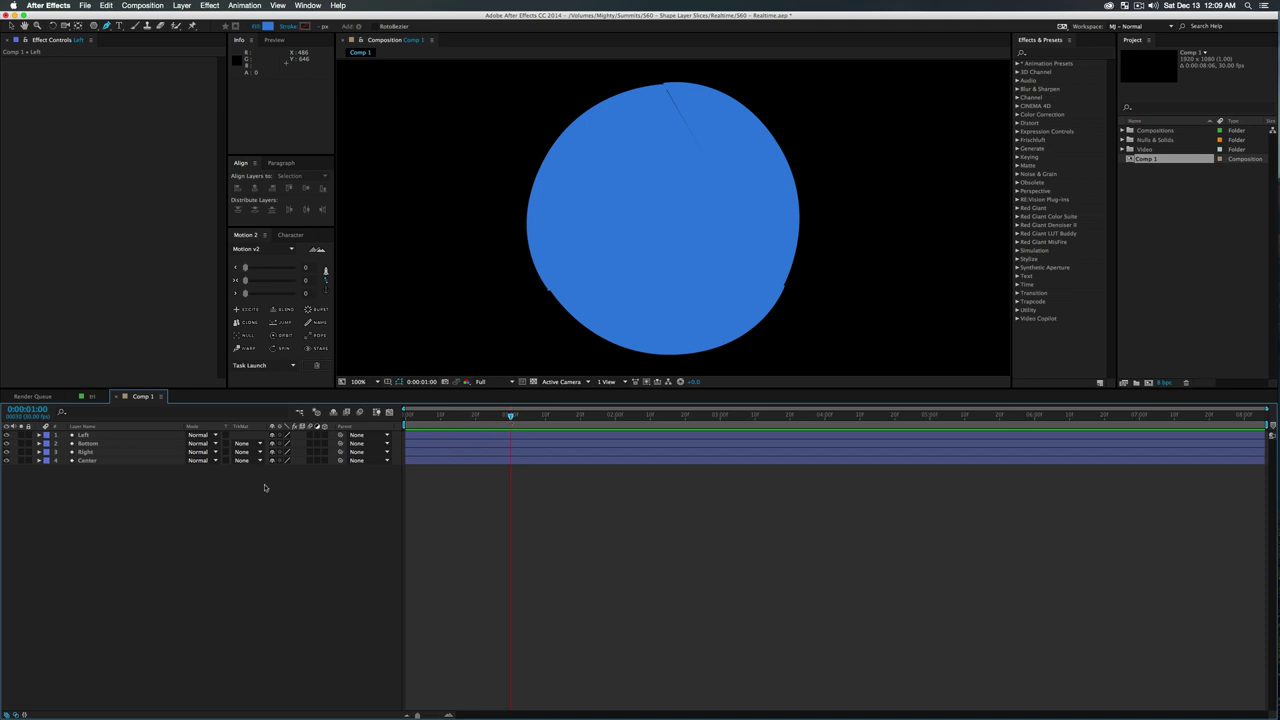
click(90, 452)
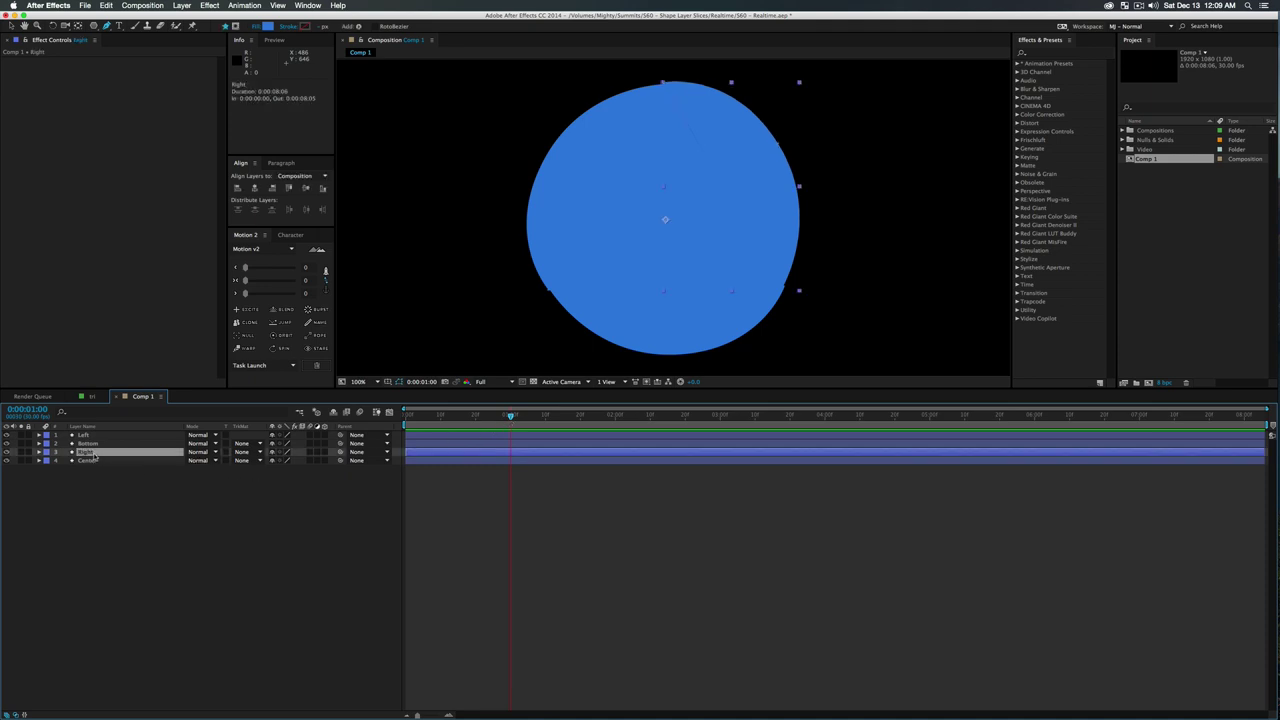
click(21, 452)
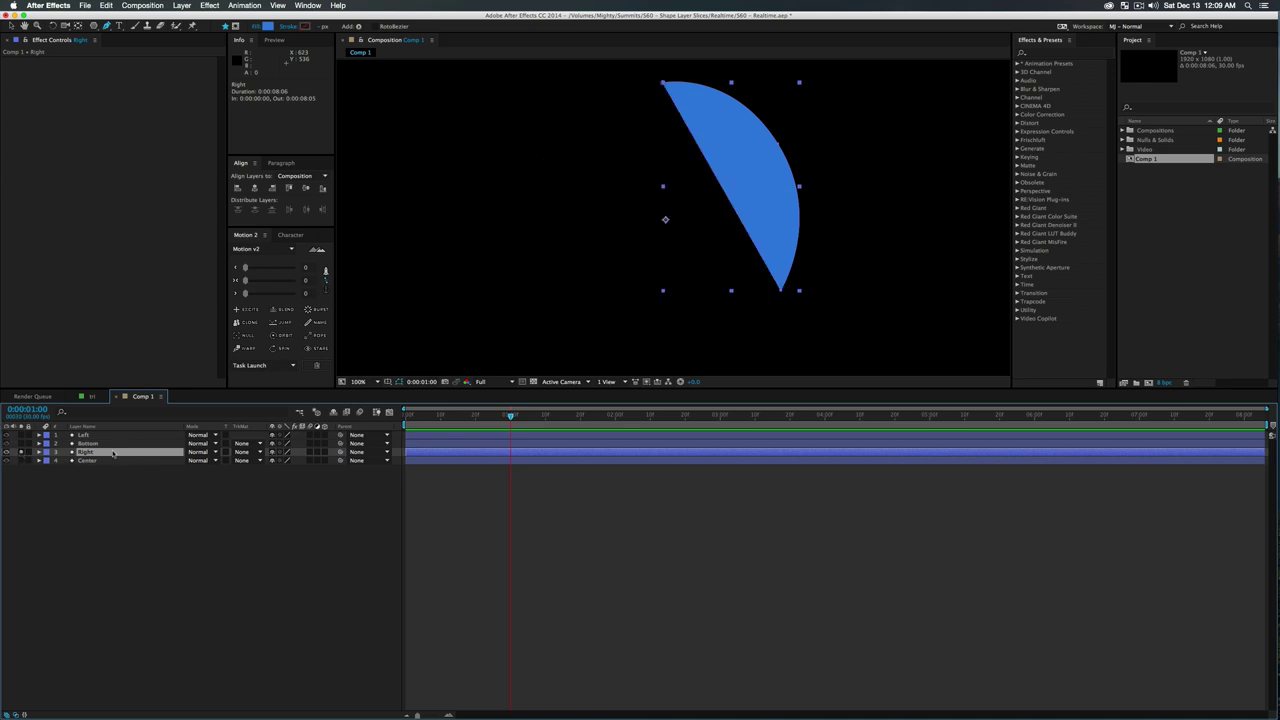
Add a mask to the Right layer, copy the slice's shape path into its Mask Path, and turn off the layer's solo
key(Return)
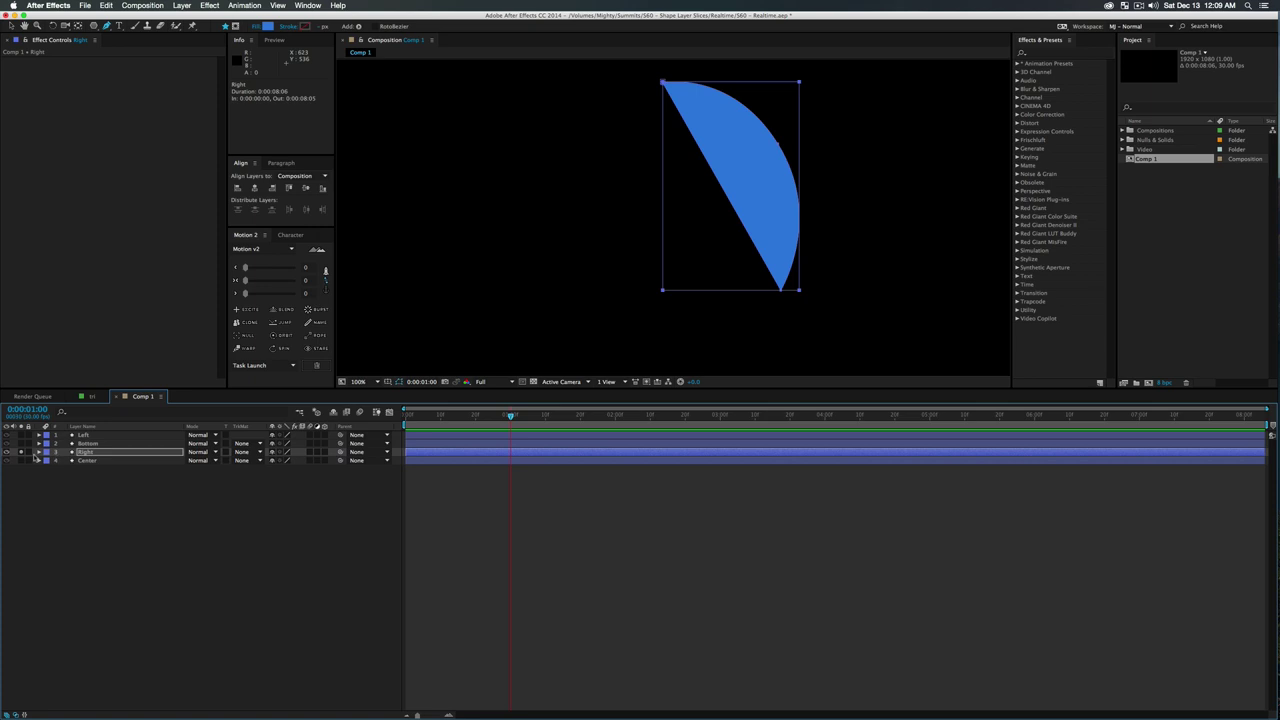
click(38, 452)
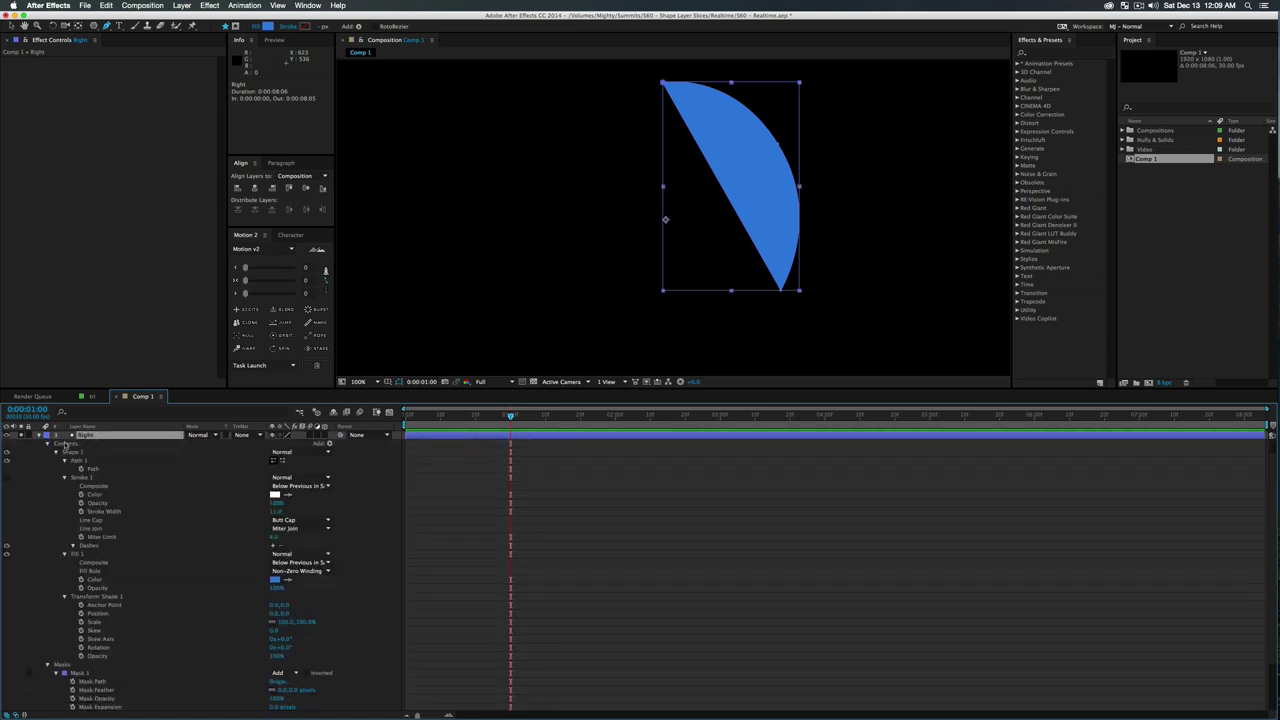
click(99, 471)
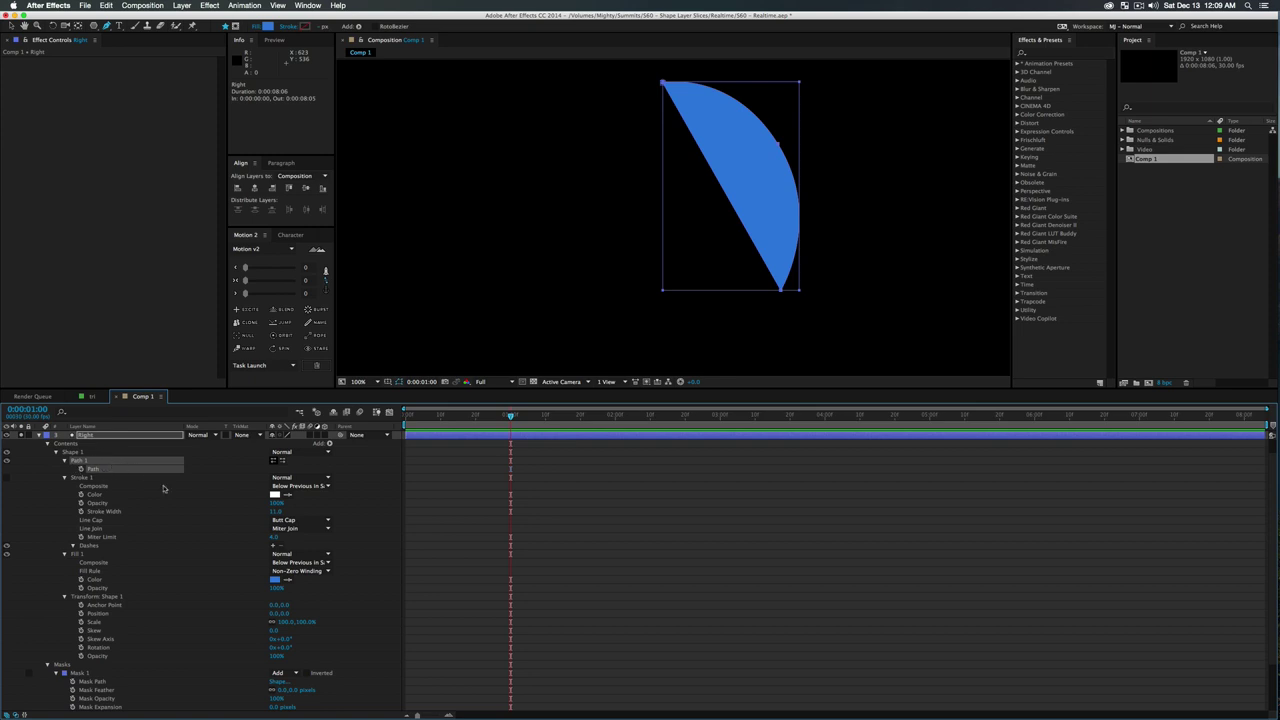
scroll(180, 528, down, 3)
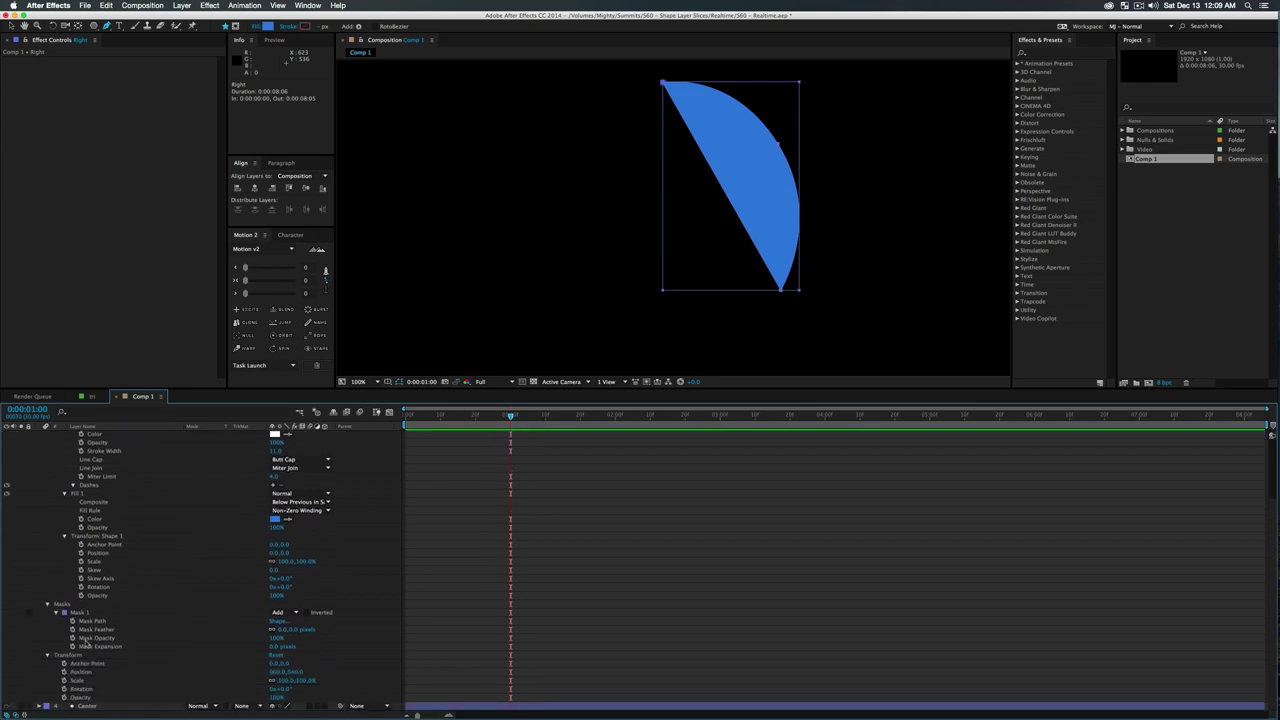
click(95, 622)
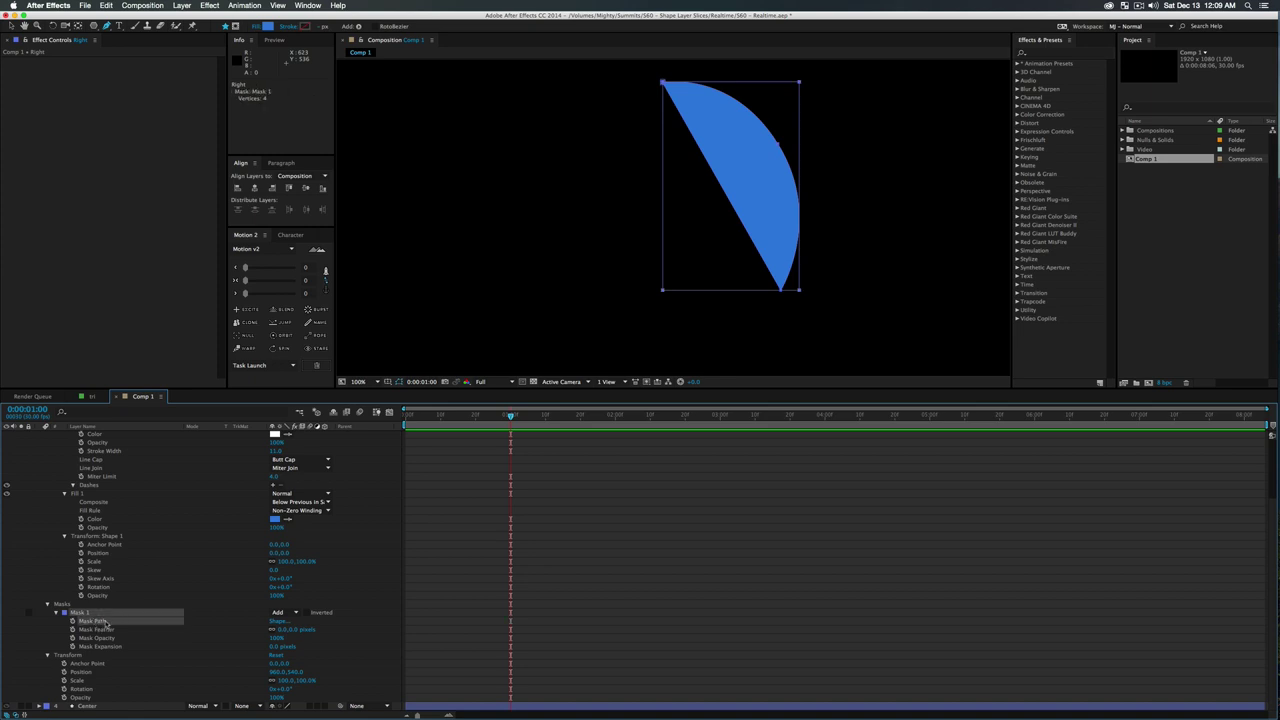
key(super+v)
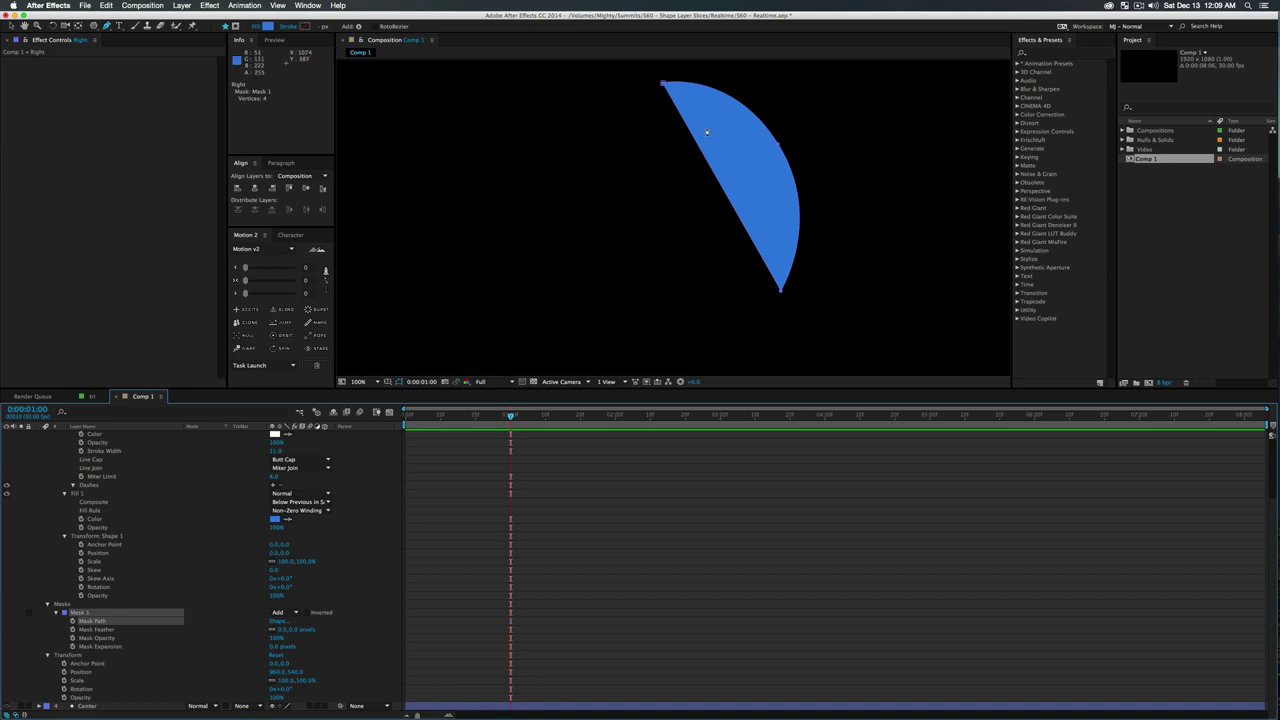
scroll(95, 545, up, 3)
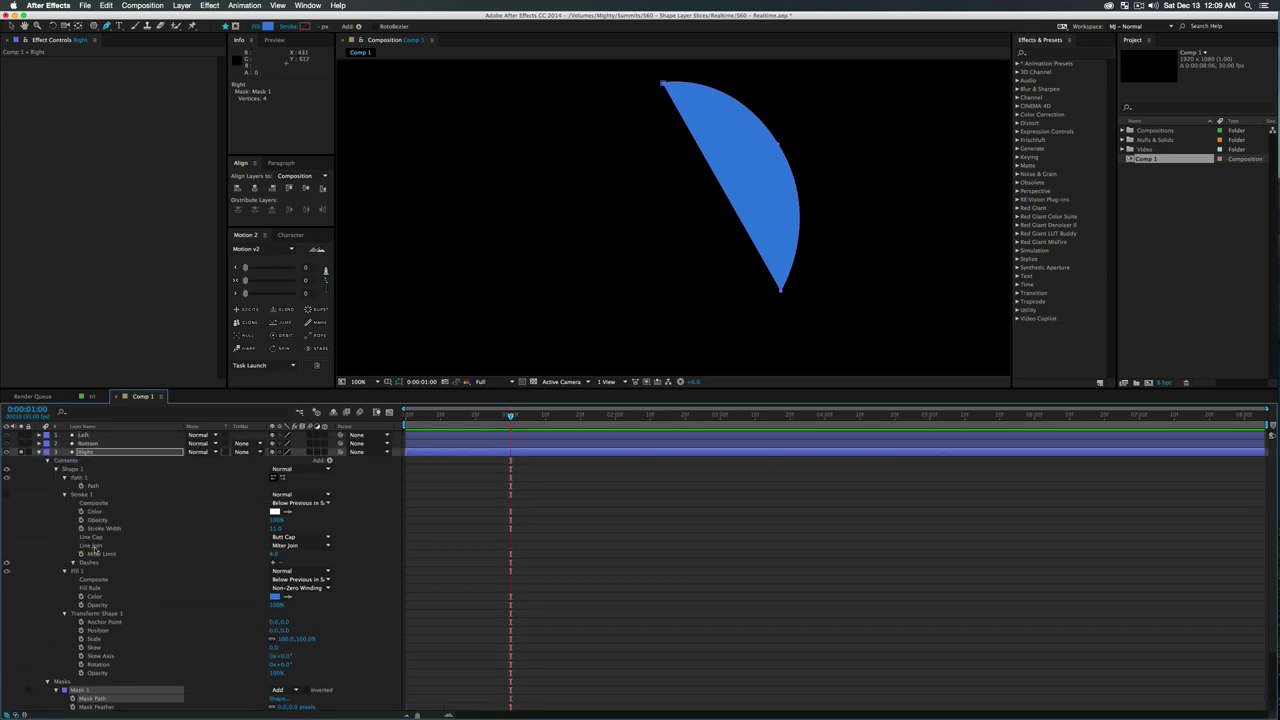
click(38, 452)
click(23, 452)
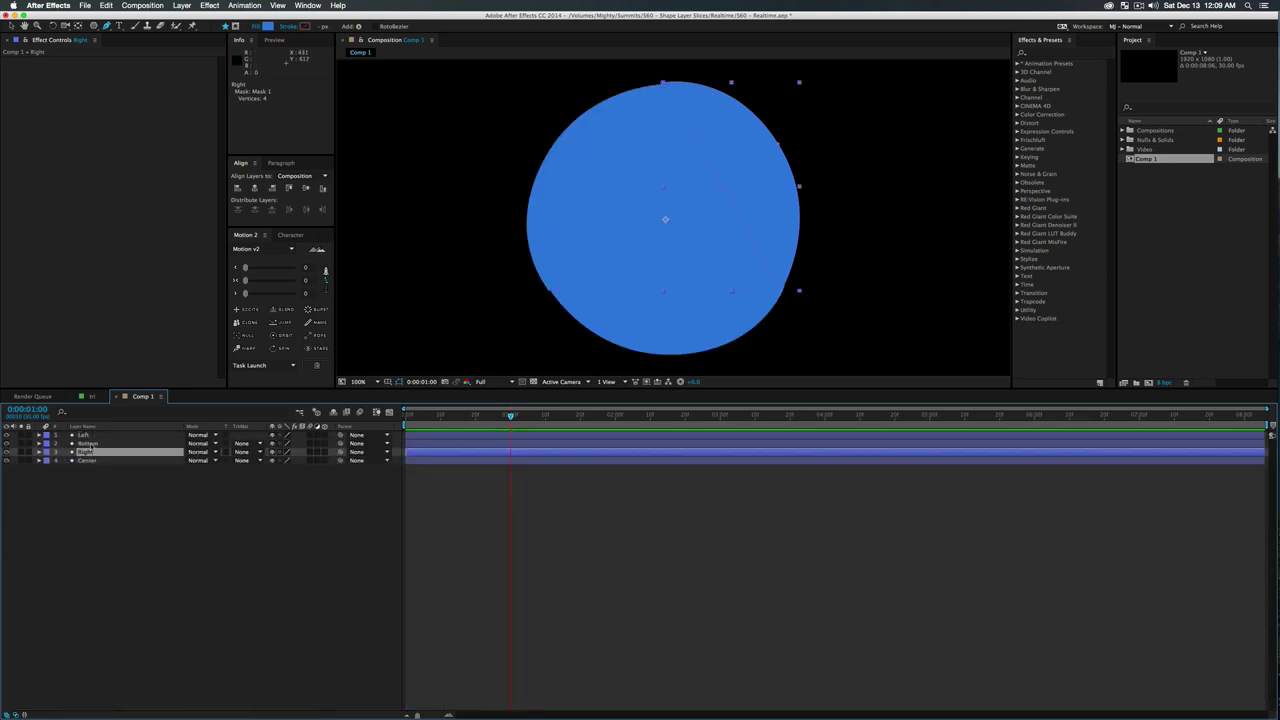
Add a mask to the Bottom layer and copy the slice's shape path into its Mask Path
click(102, 445)
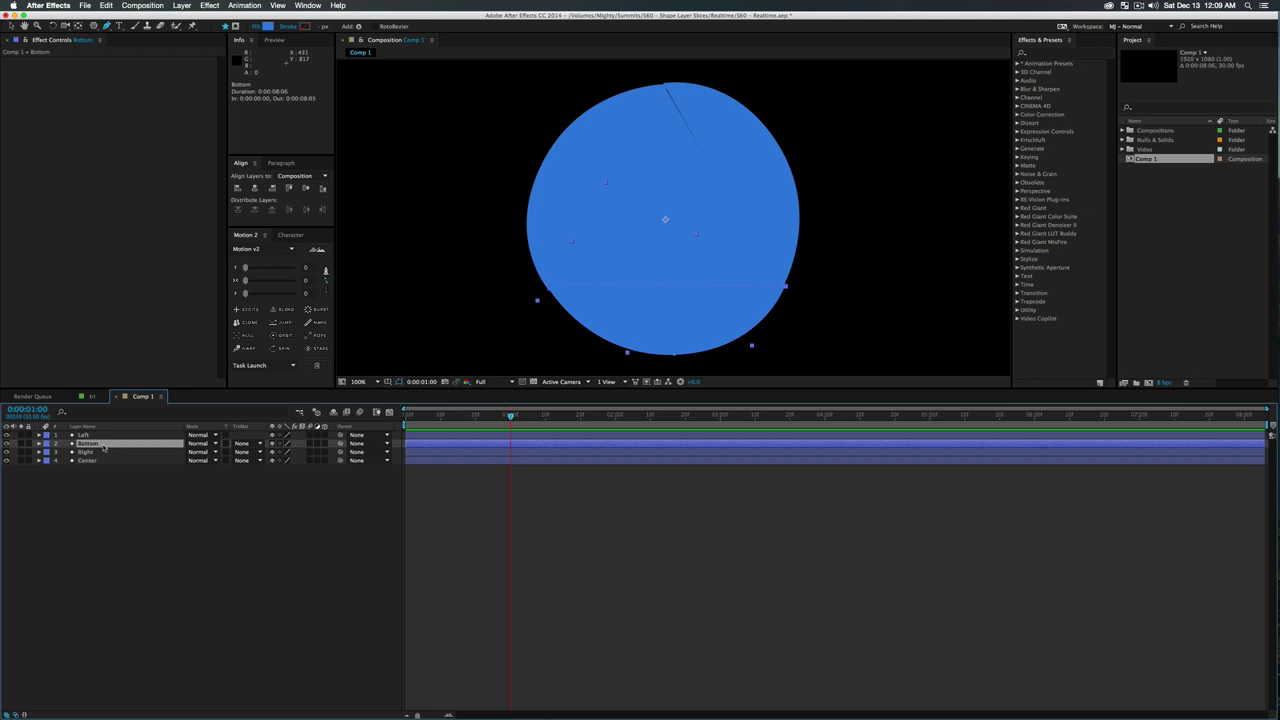
click(103, 446)
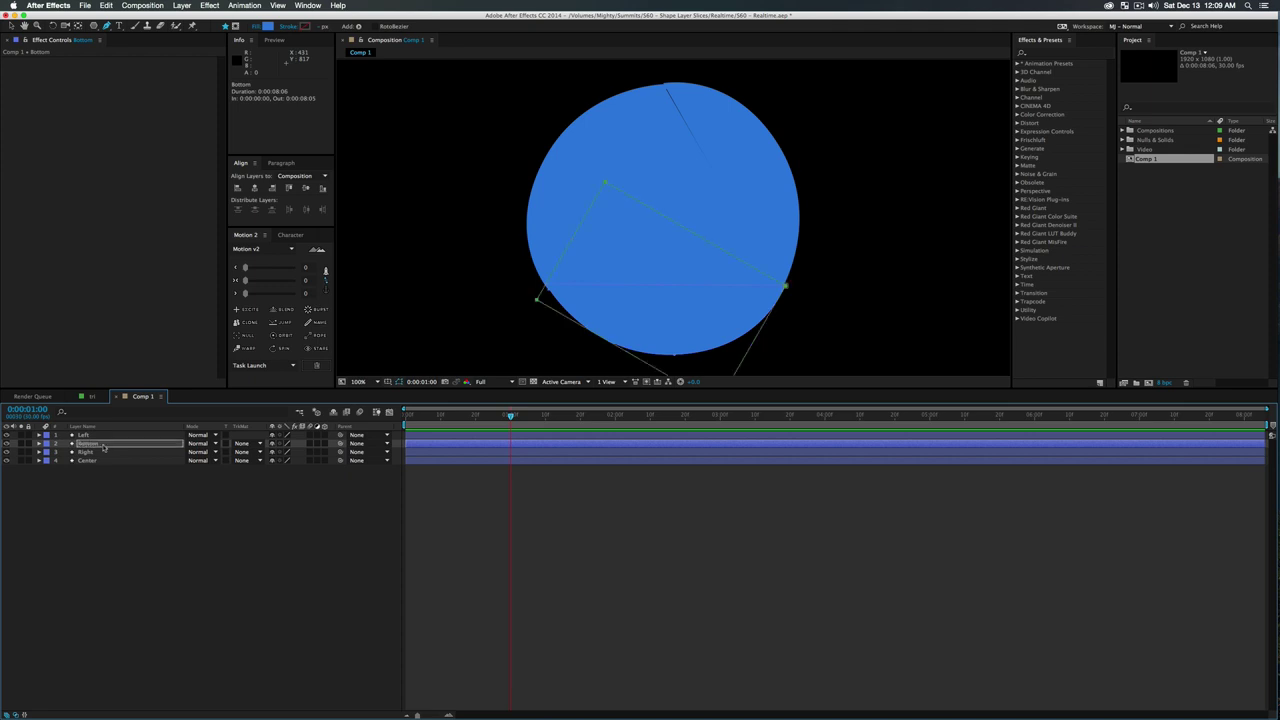
super+click(39, 444)
click(99, 469)
scroll(102, 476, down, 5)
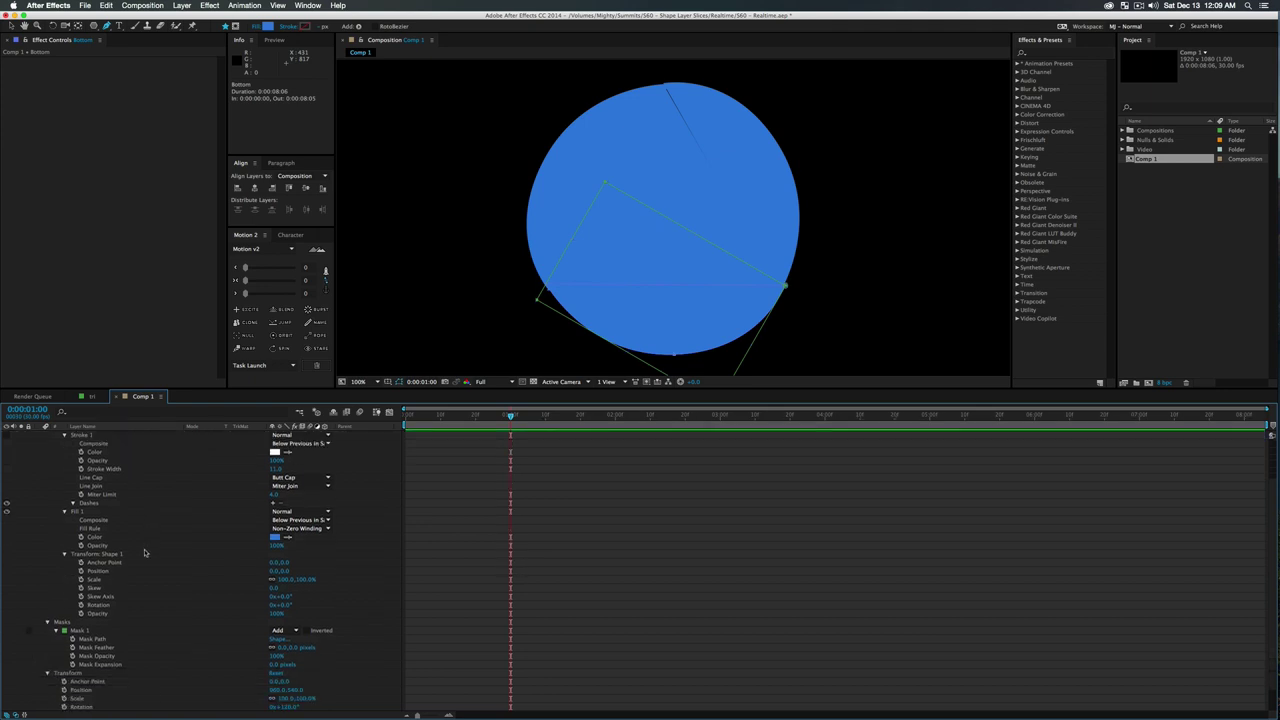
click(110, 613)
scroll(121, 550, up, 5)
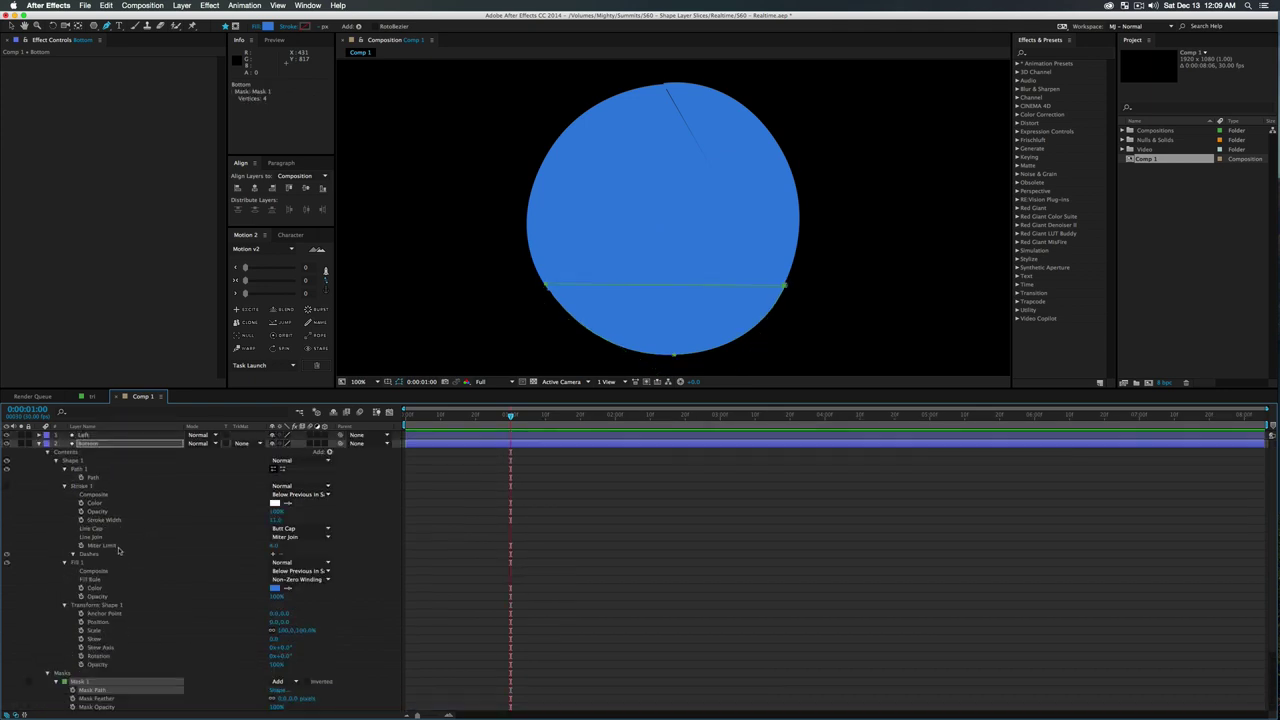
click(39, 443)
Add a mask to the Left layer and copy the slice's shape path into its Mask Path
click(83, 435)
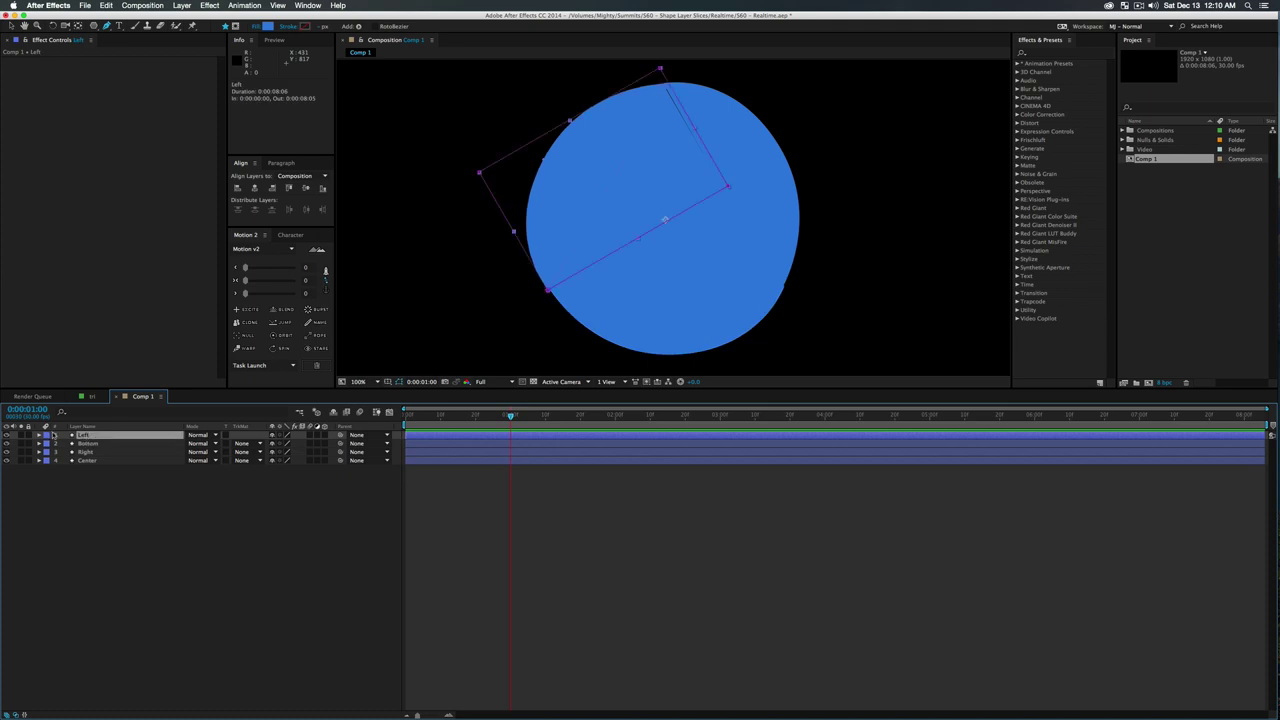
click(38, 436)
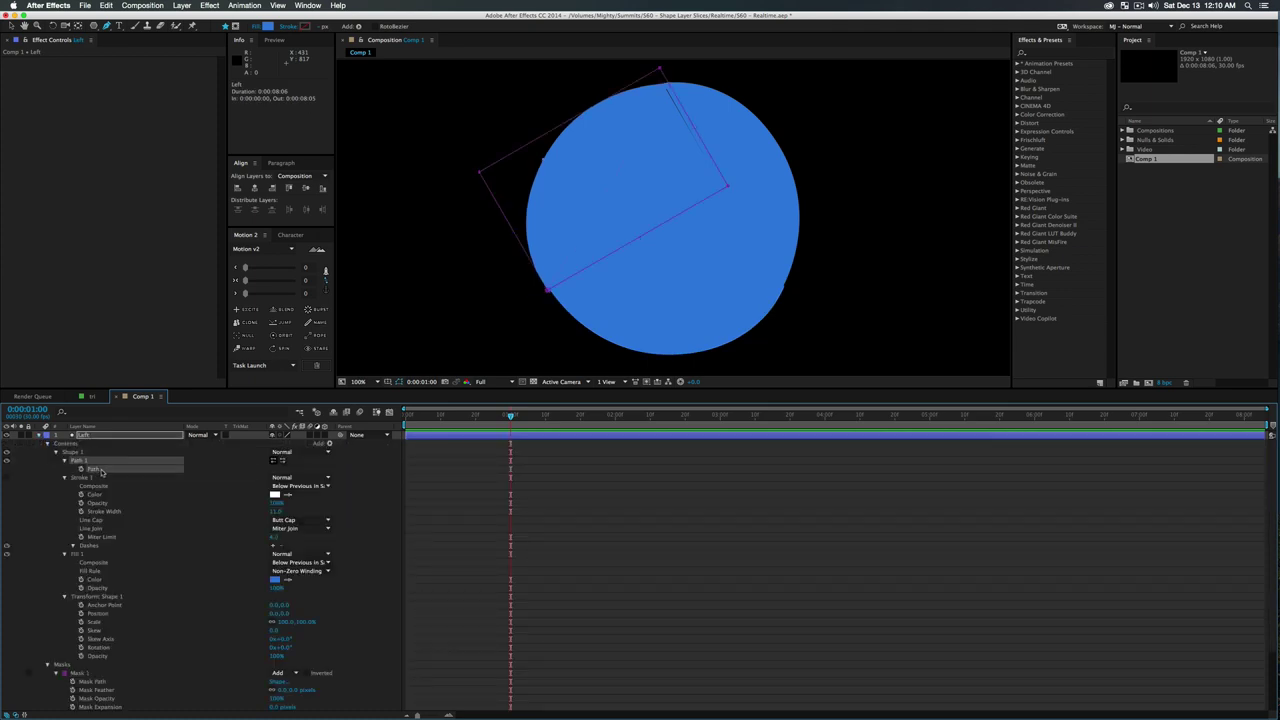
scroll(140, 568, down, 3)
click(104, 604)
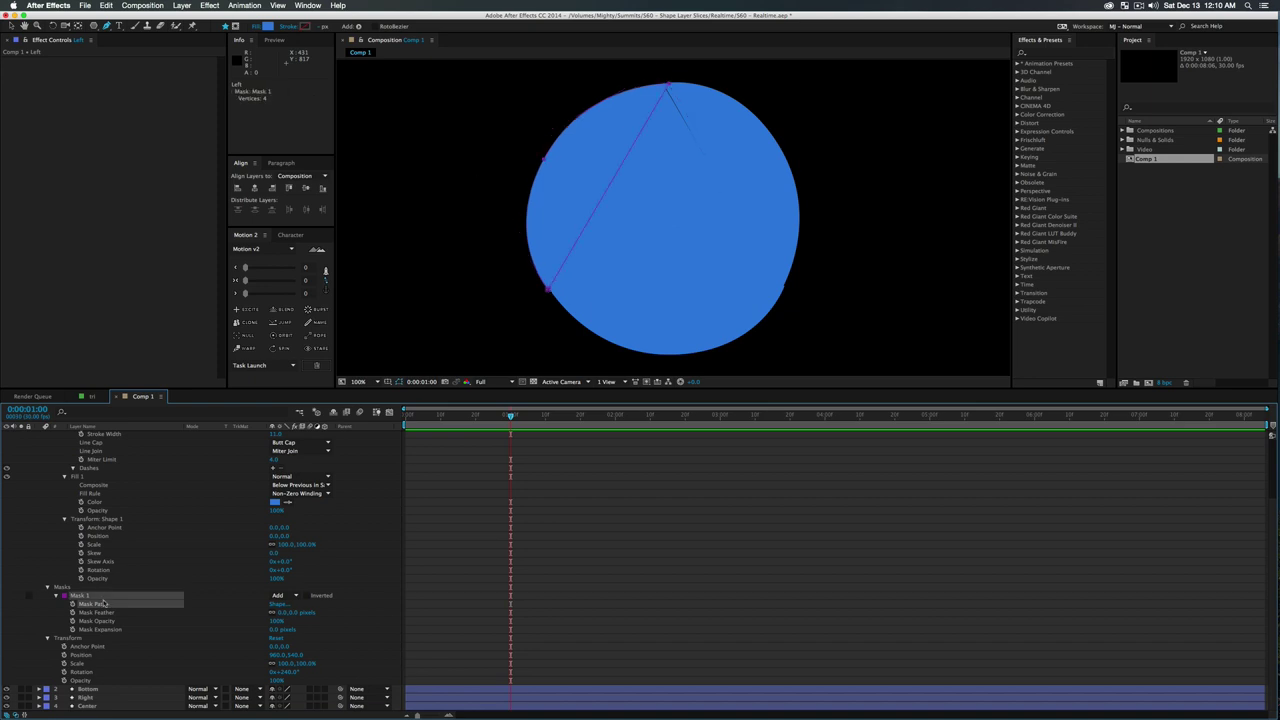
scroll(92, 596, up, 3)
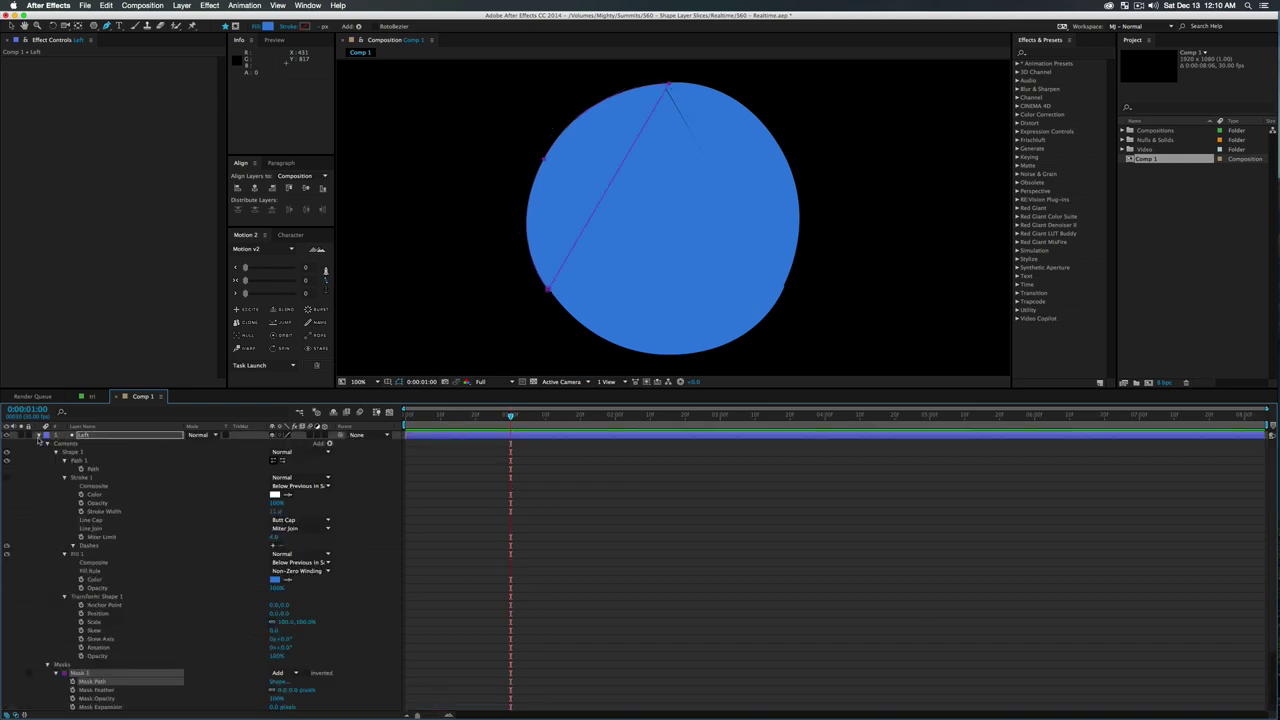
click(38, 436)
click(233, 513)
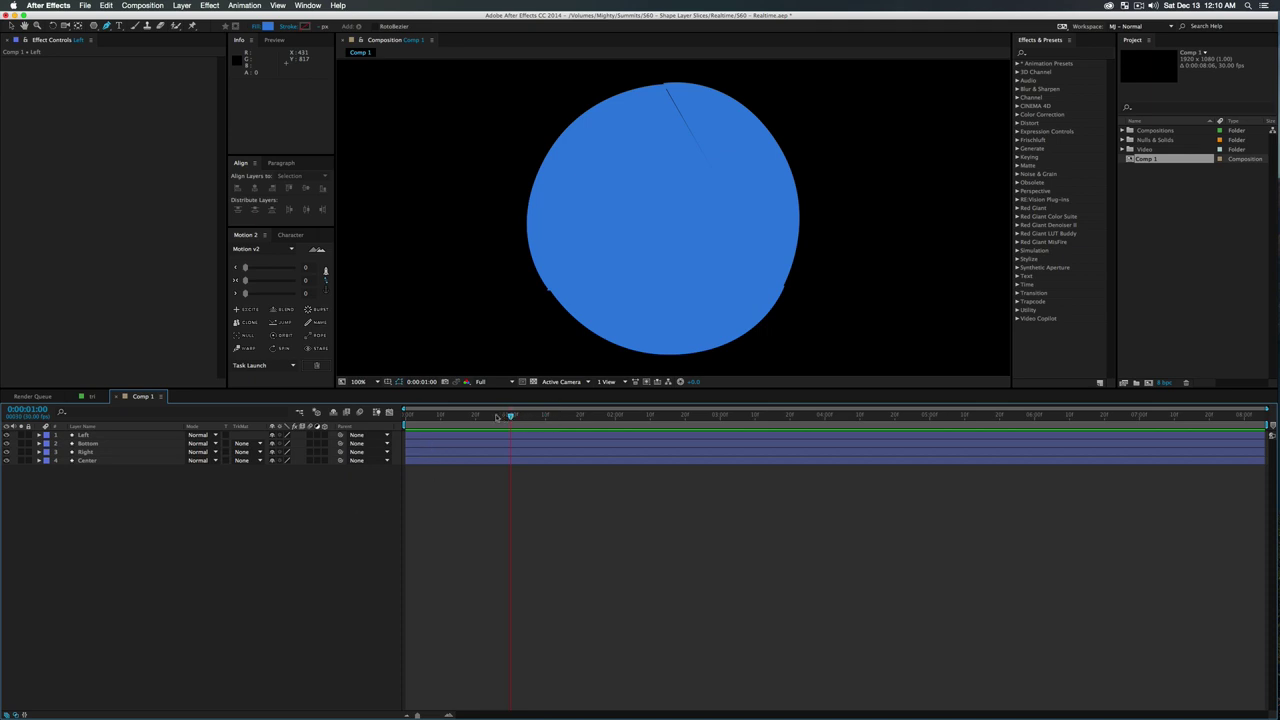
Filter the Left, Bottom and Right layers to their path properties and keyframe each layer's shape Path at 0:00:01:00
click(89, 452)
shift+click(93, 437)
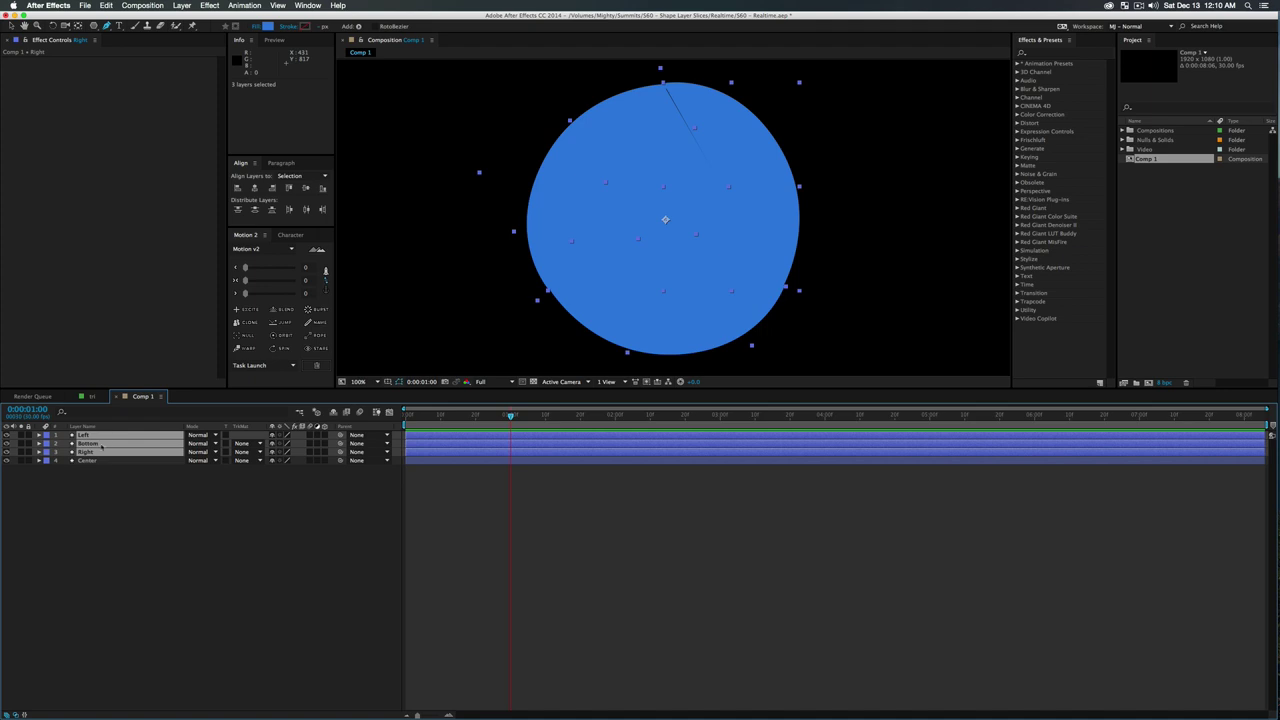
click(106, 413)
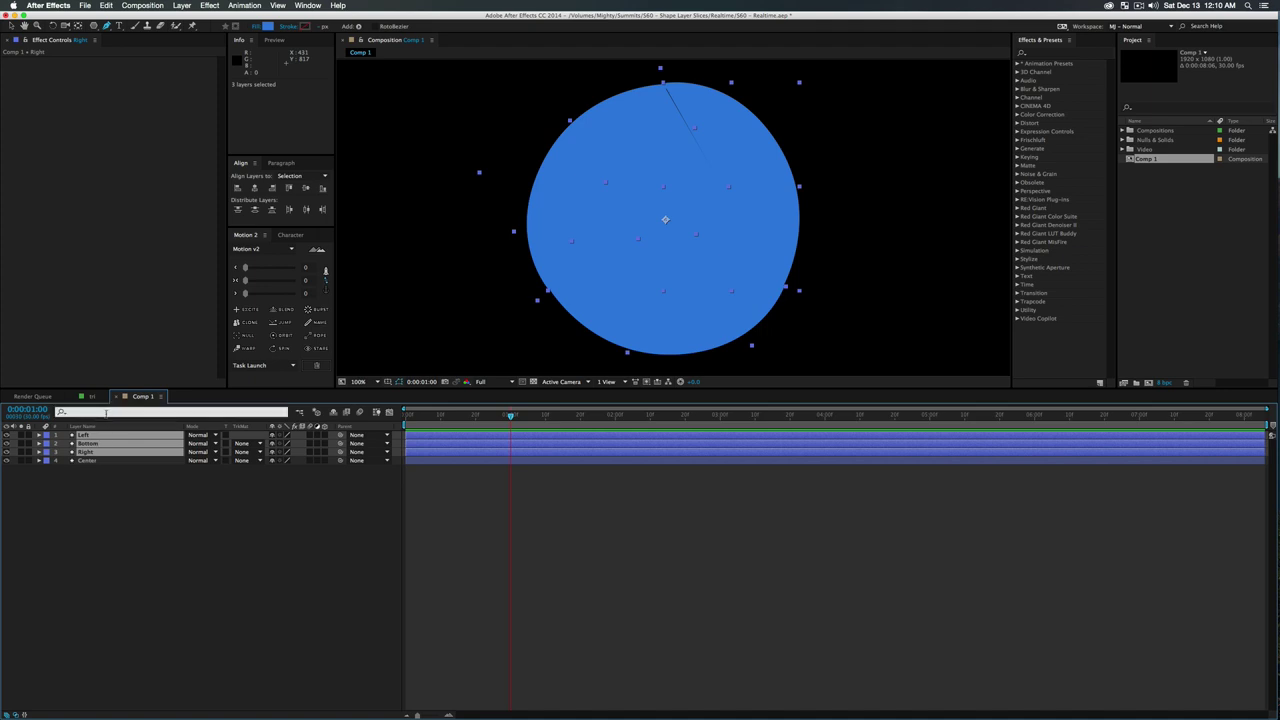
text(path)
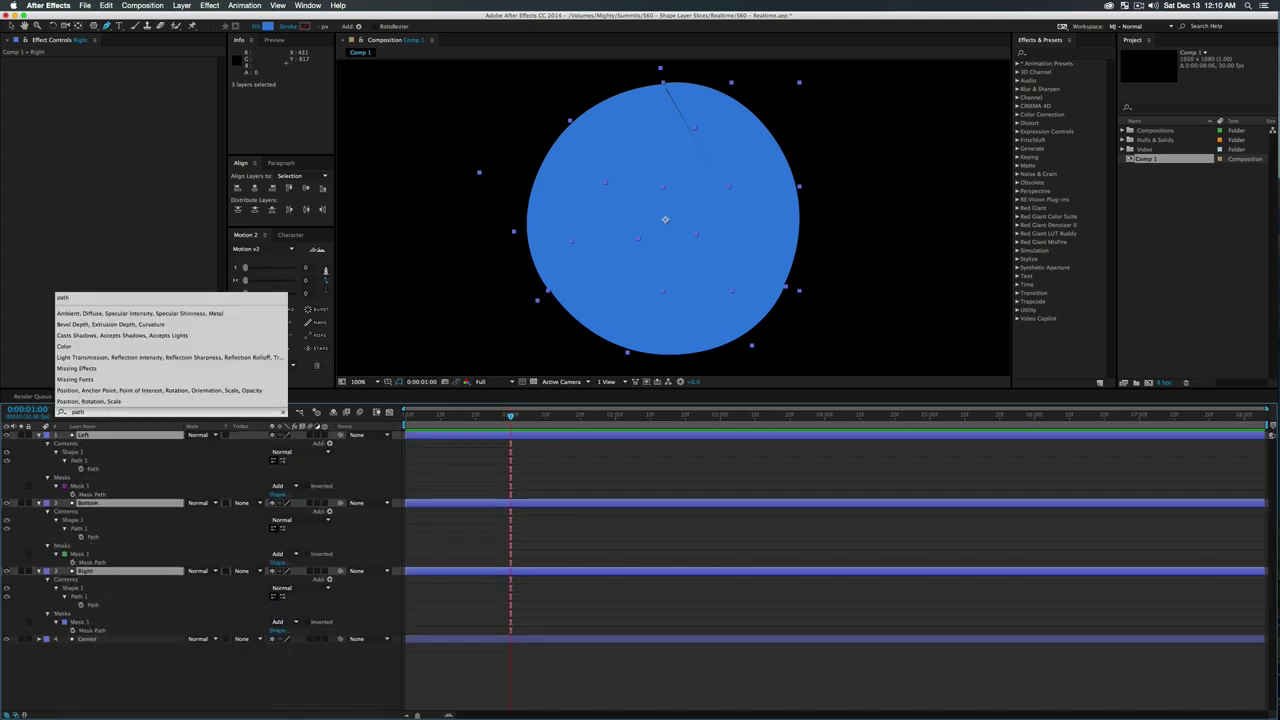
click(98, 468)
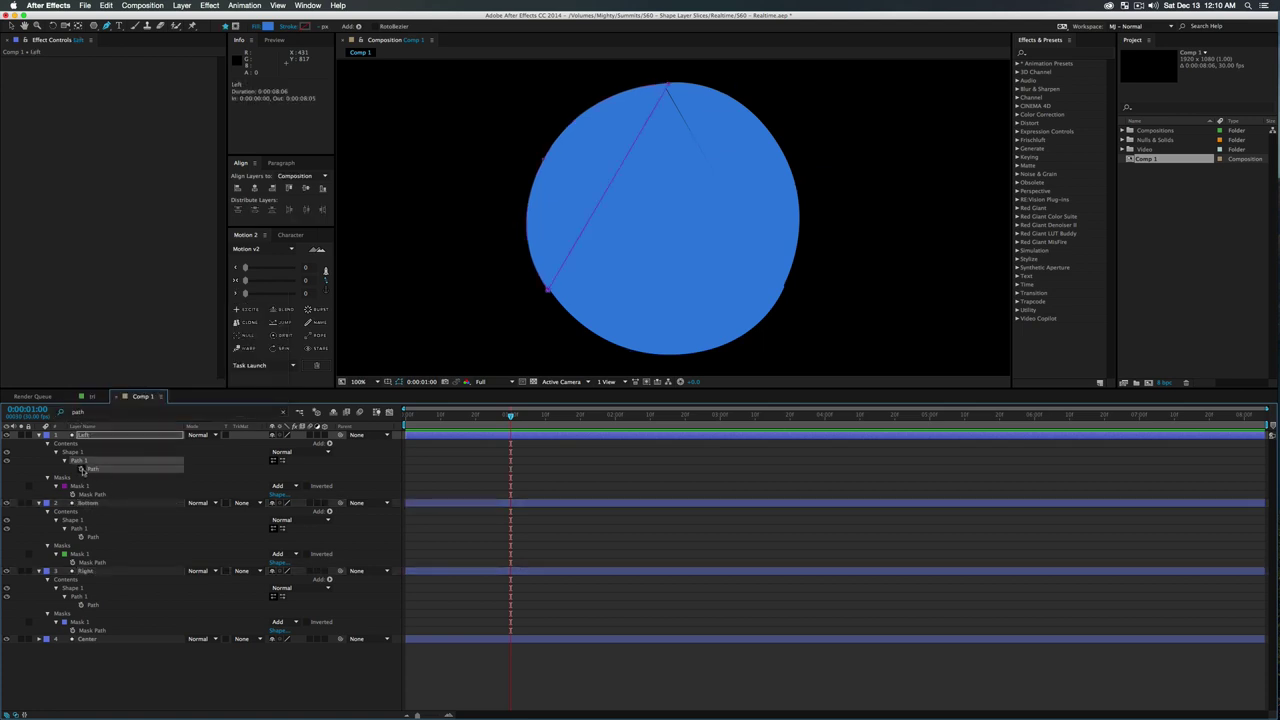
click(81, 469)
drag(63, 449, 88, 537)
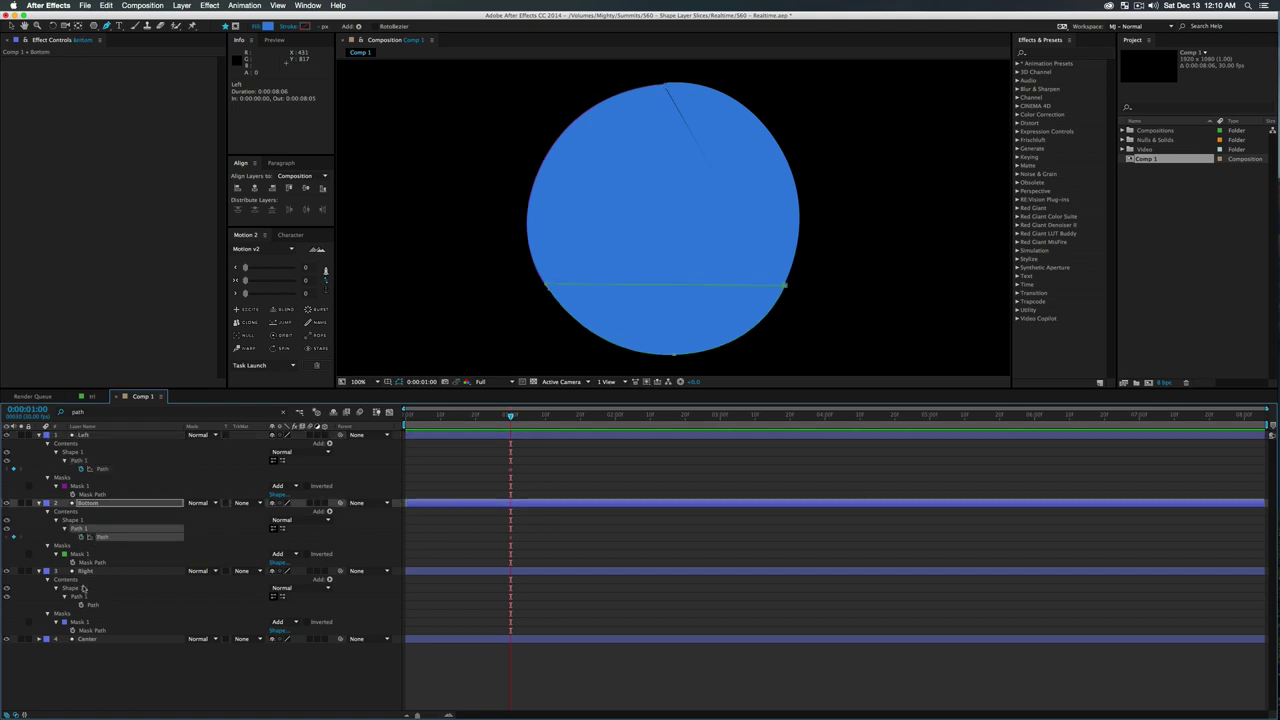
click(87, 606)
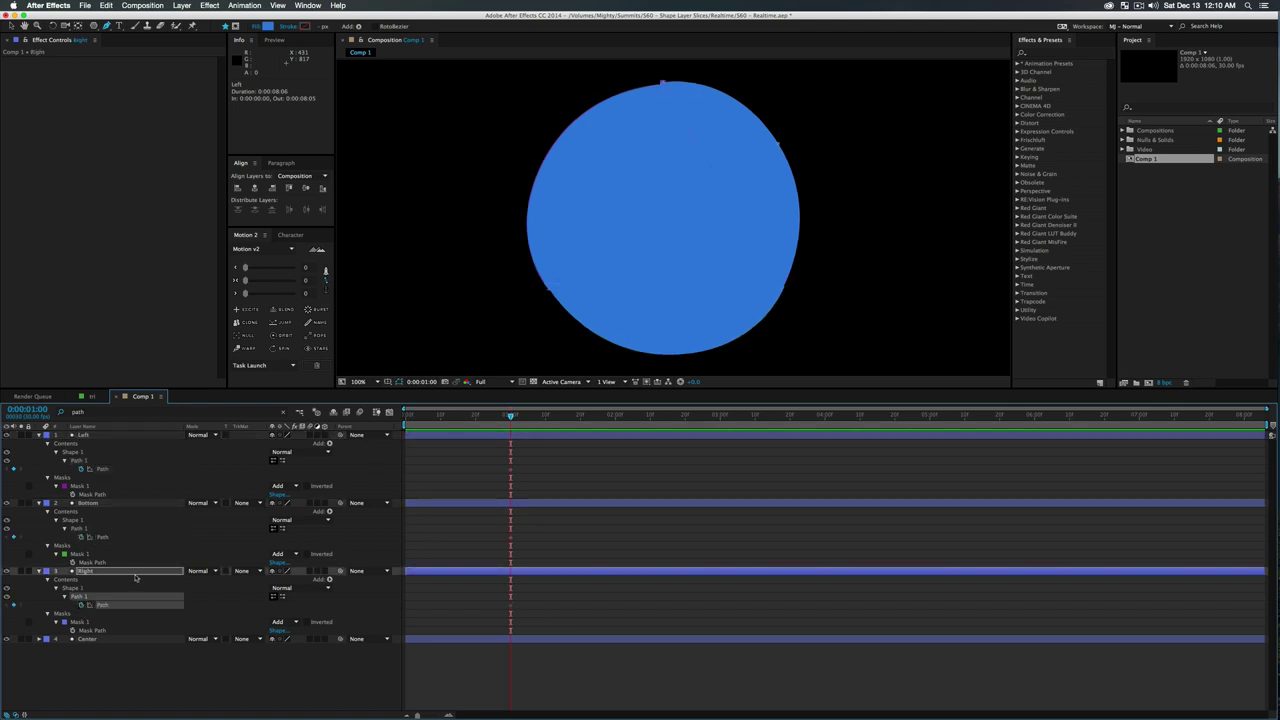
Clear the property filter and show only the keyframed Path properties on the three slice layers
key(super+v)
key(u)
key(u)
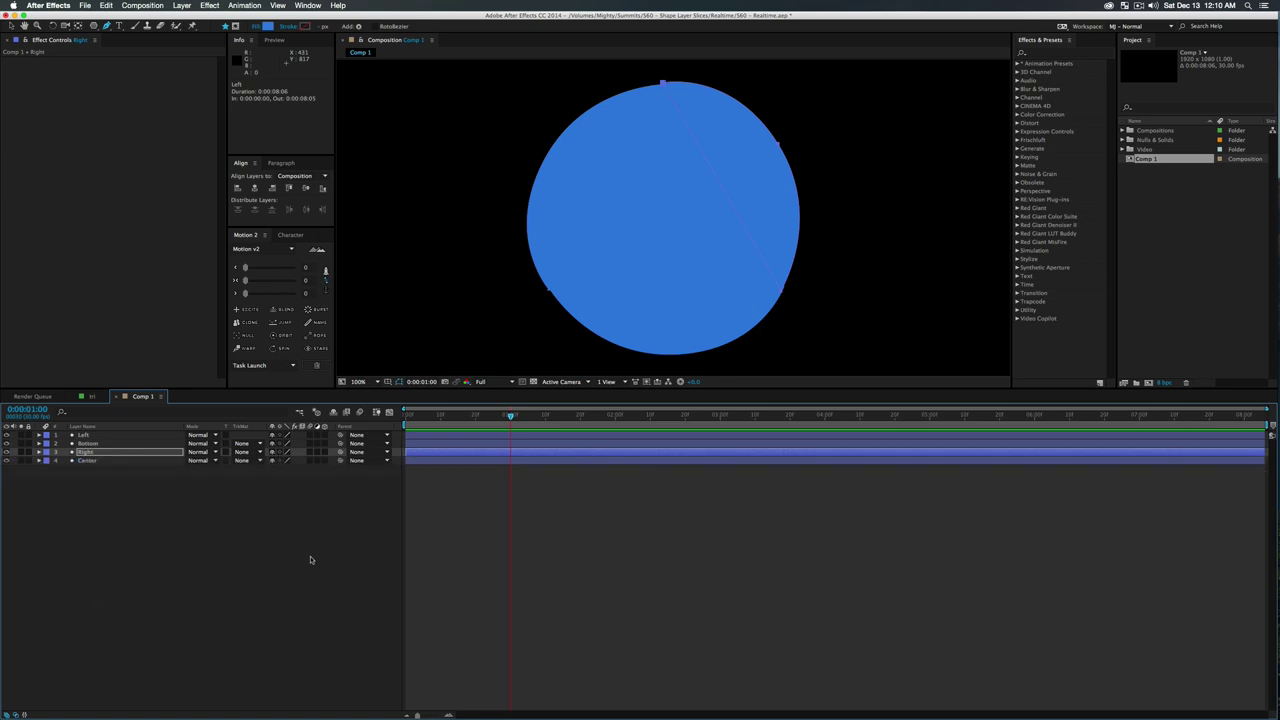
drag(277, 543, 84, 431)
key(u)
click(333, 567)
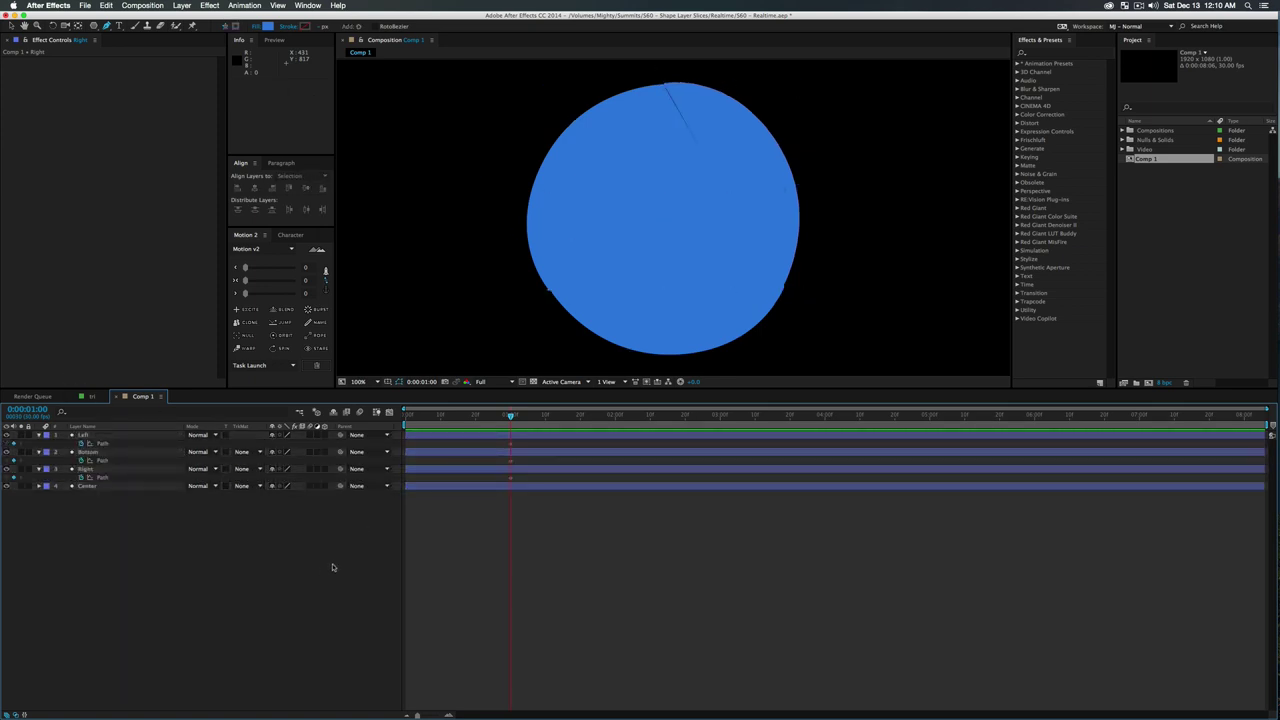
At 0:00:02:00, move the Left layer's shape path up along the triangle's edge until it is completely outside its mask
click(614, 418)
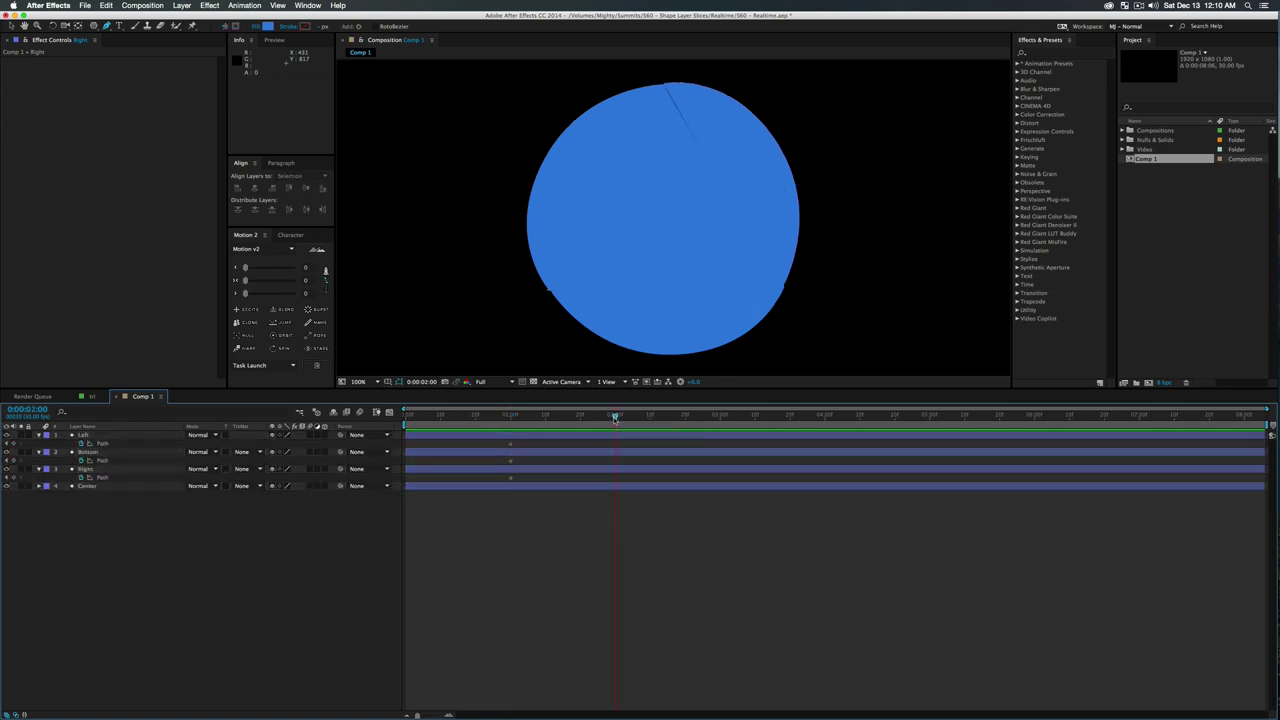
click(110, 445)
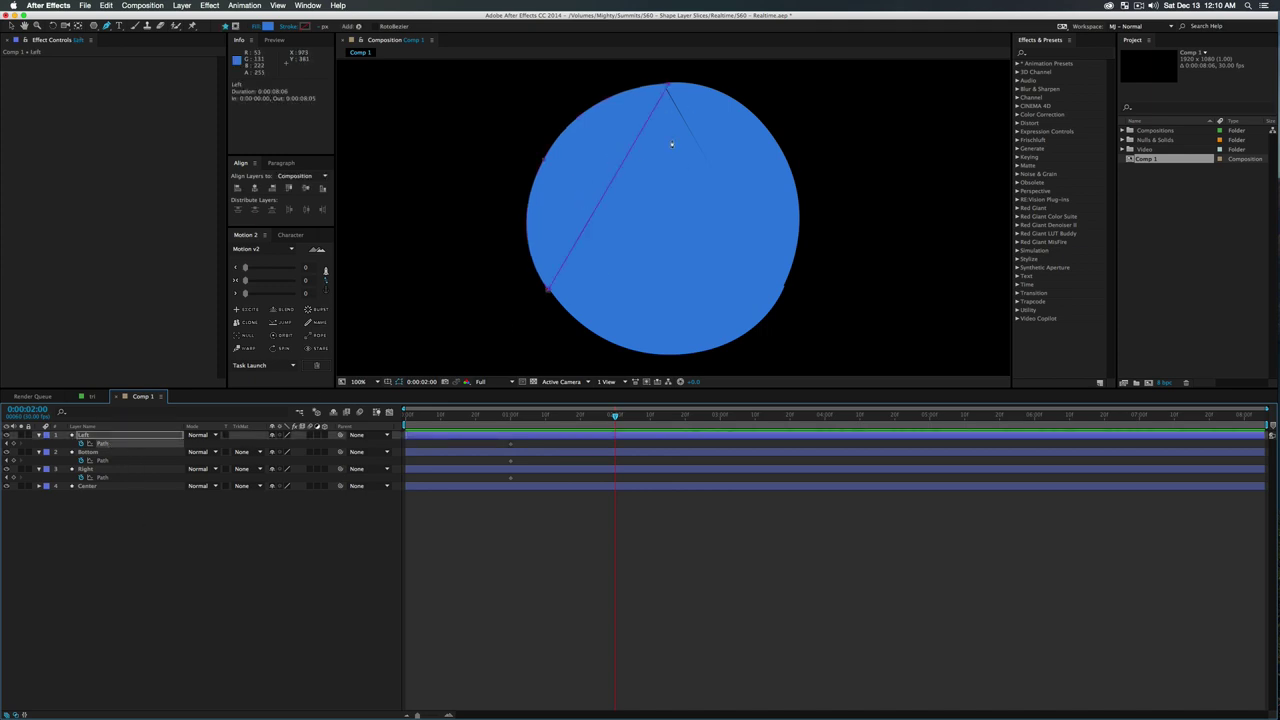
drag(671, 144, 693, 178)
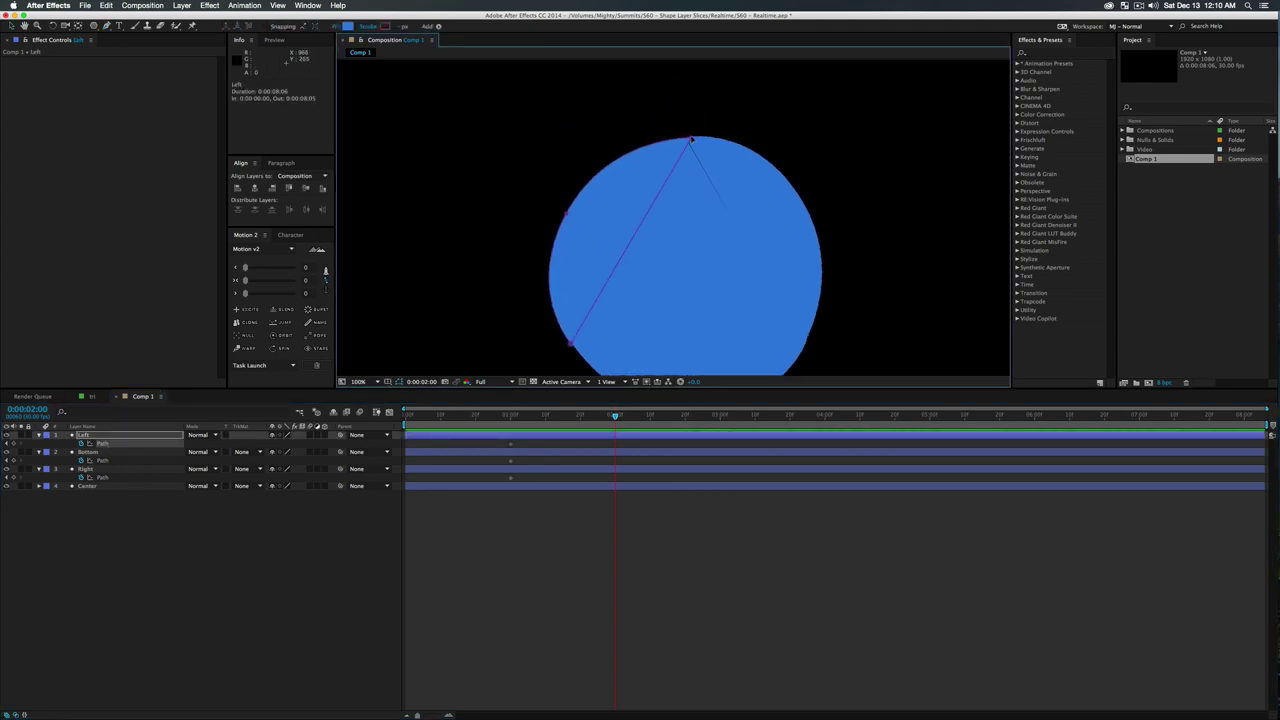
drag(691, 140, 695, 76)
drag(824, 4, 808, 4)
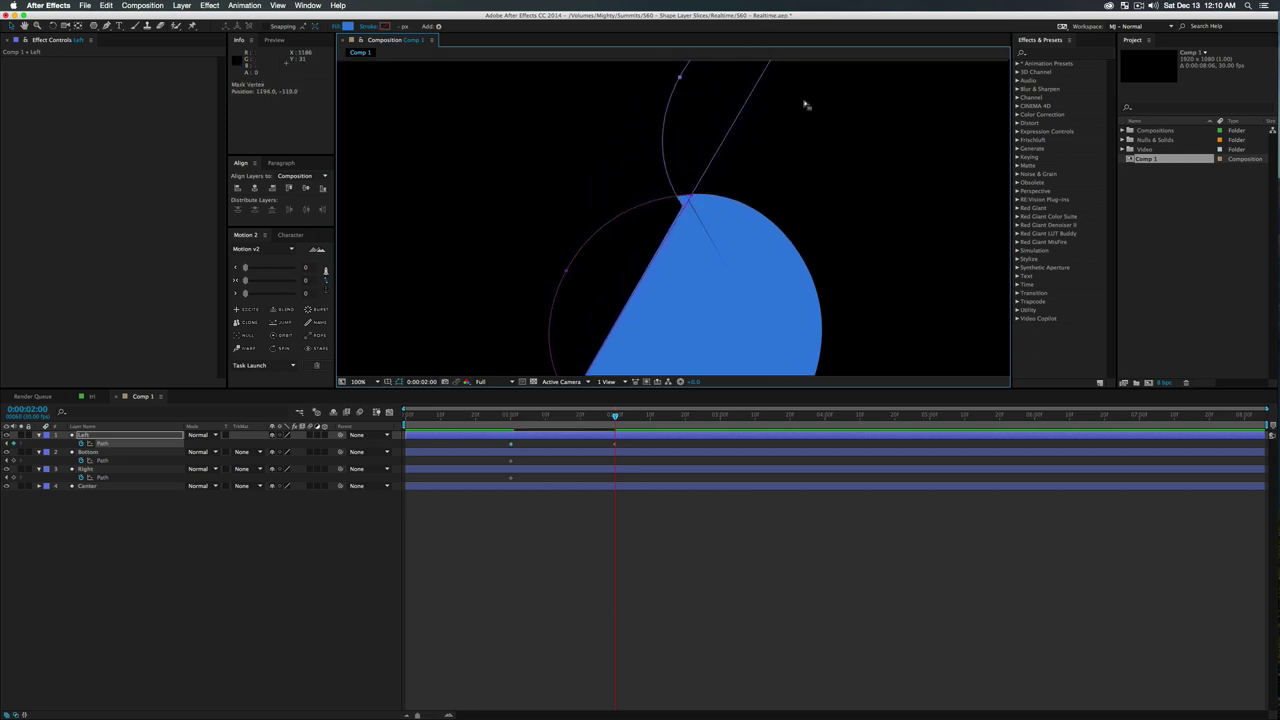
key(space)
drag(808, 139, 794, 240)
mouse_move(792, 103)
mouse_down()
mouse_move(803, 77)
mouse_move(799, 88)
mouse_up()
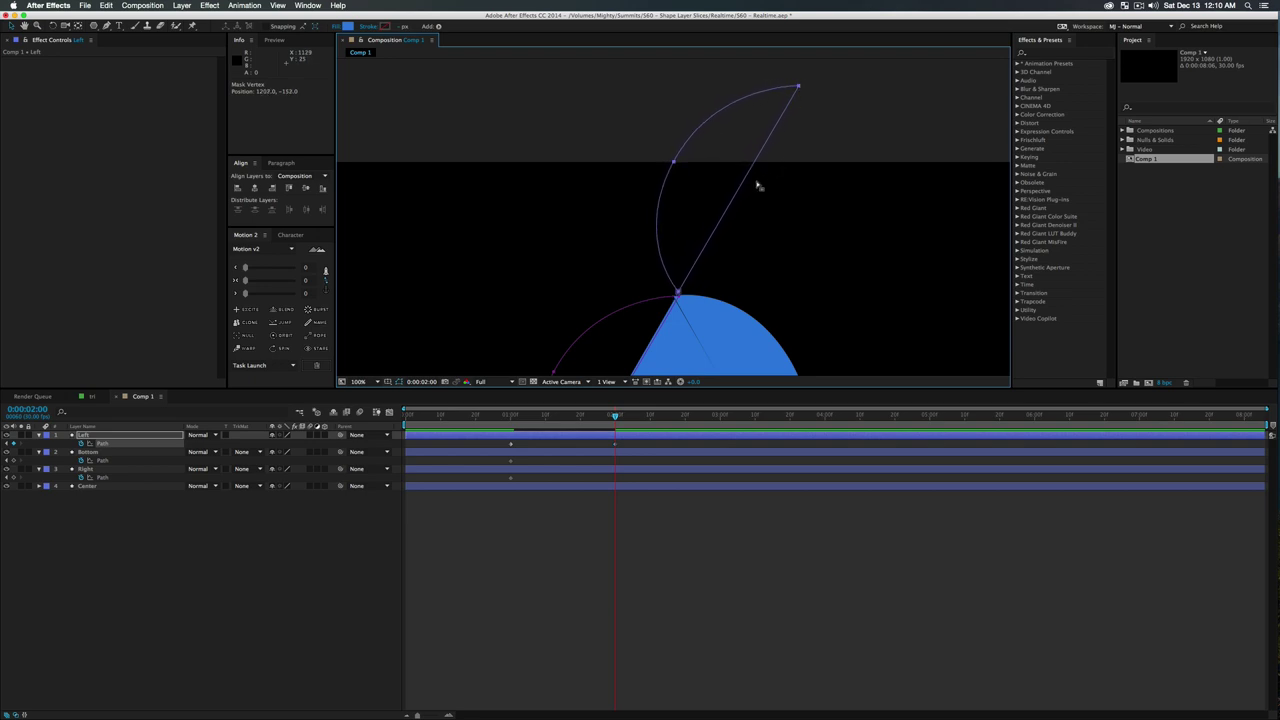
scroll(758, 186, down, 2)
drag(737, 271, 807, 187)
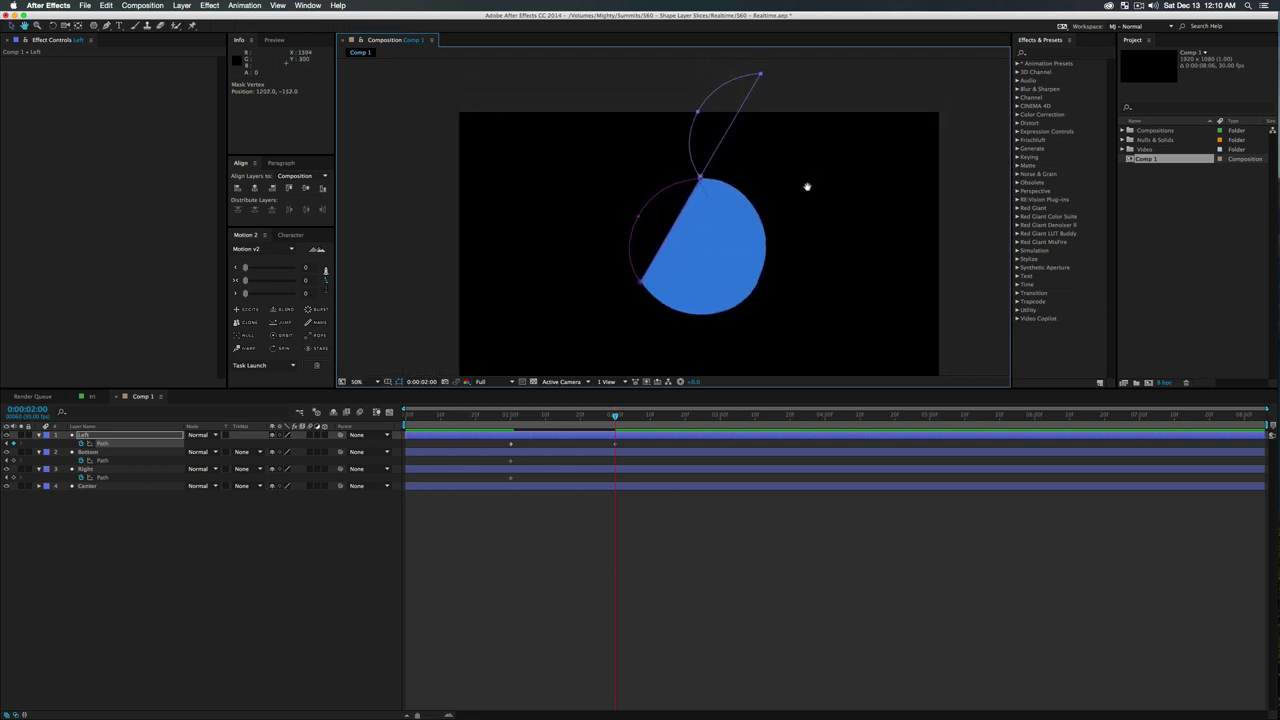
key(v)
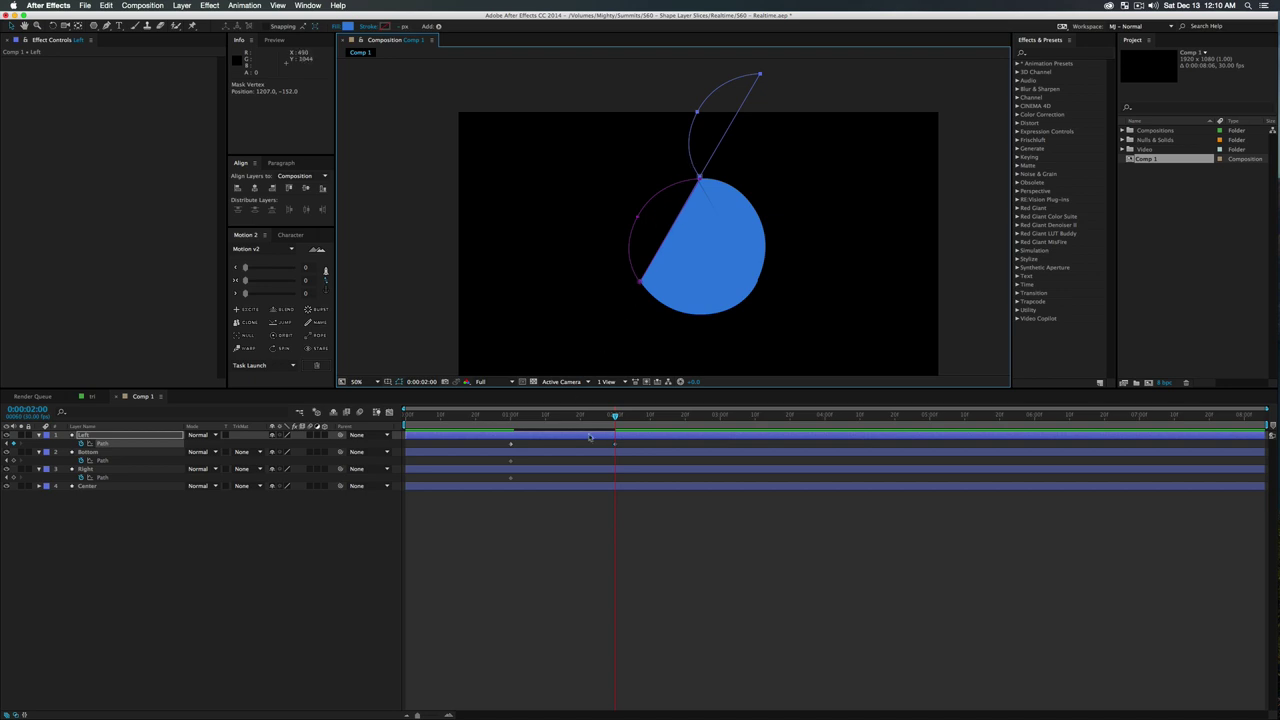
mouse_move(613, 418)
mouse_down()
mouse_move(518, 422)
mouse_move(616, 414)
mouse_up()
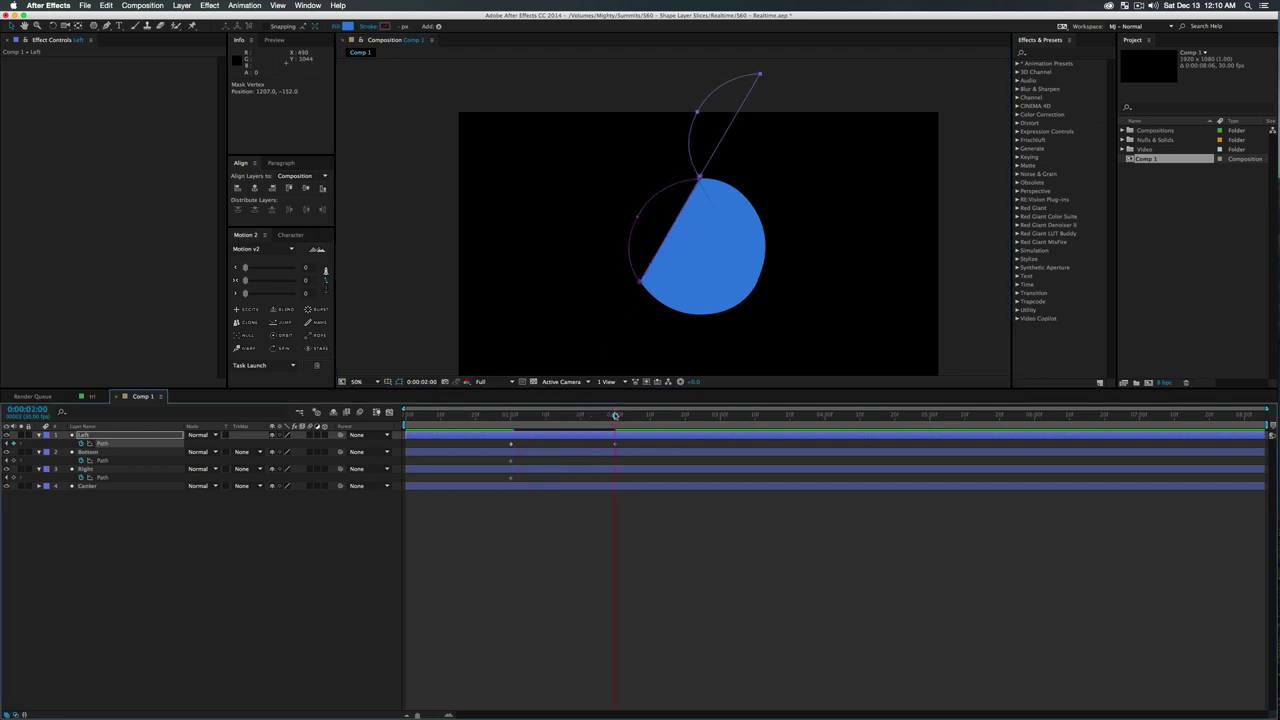
At 0:00:02:00, move the Bottom layer's shape path rightward along the triangle's base until it is completely outside its mask
click(107, 454)
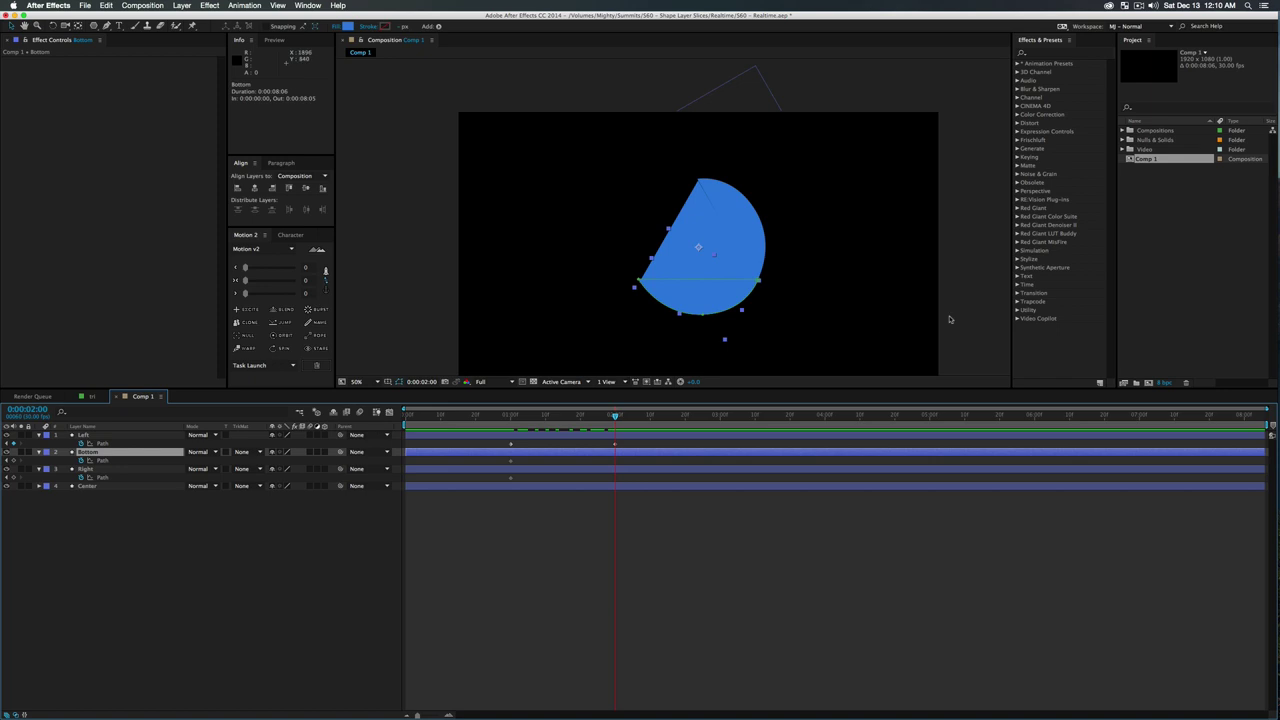
click(103, 460)
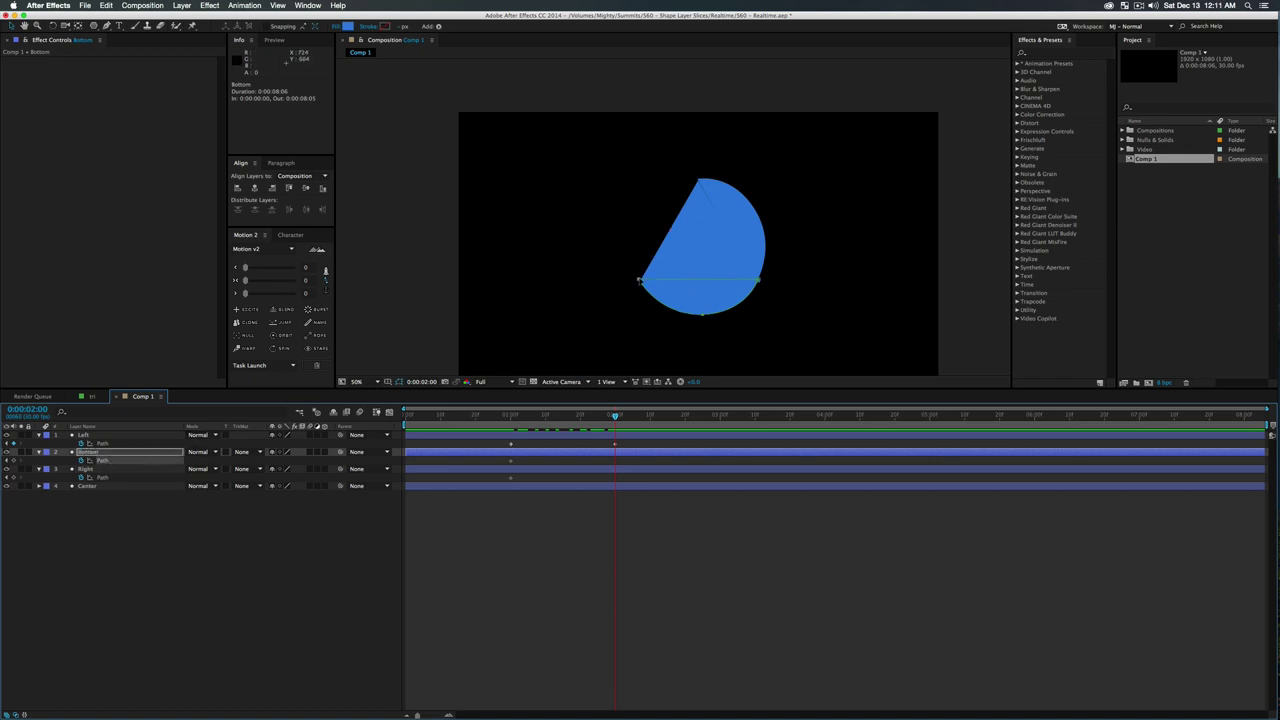
drag(640, 280, 762, 284)
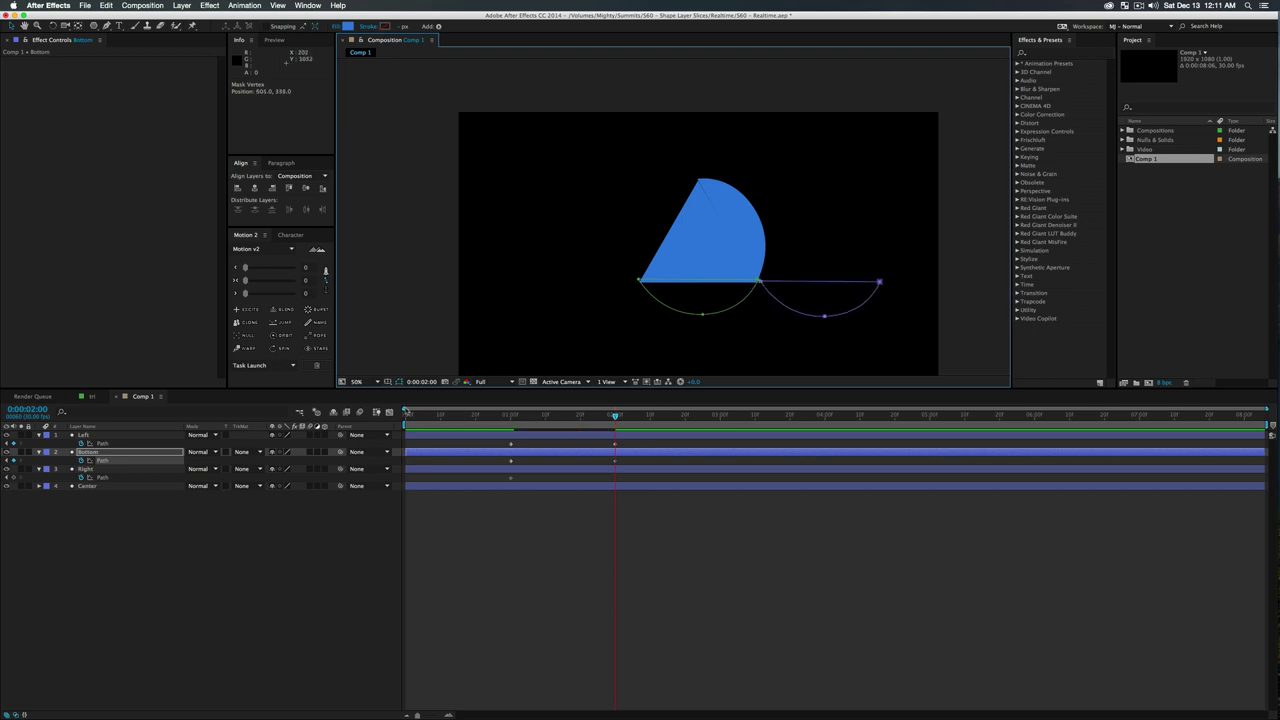
At 0:00:02:00, move the Right layer's shape path down along the triangle's right edge, clear of its mask, and deselect it
click(106, 479)
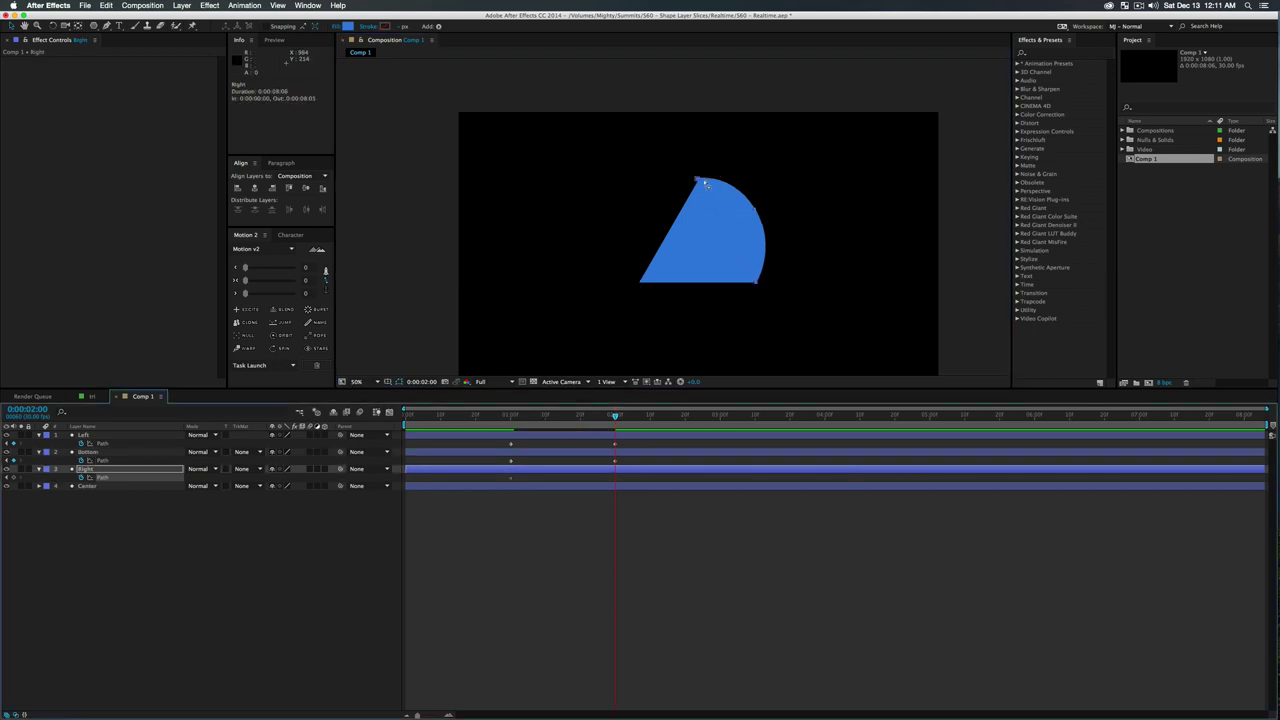
click(726, 234)
drag(726, 234, 758, 284)
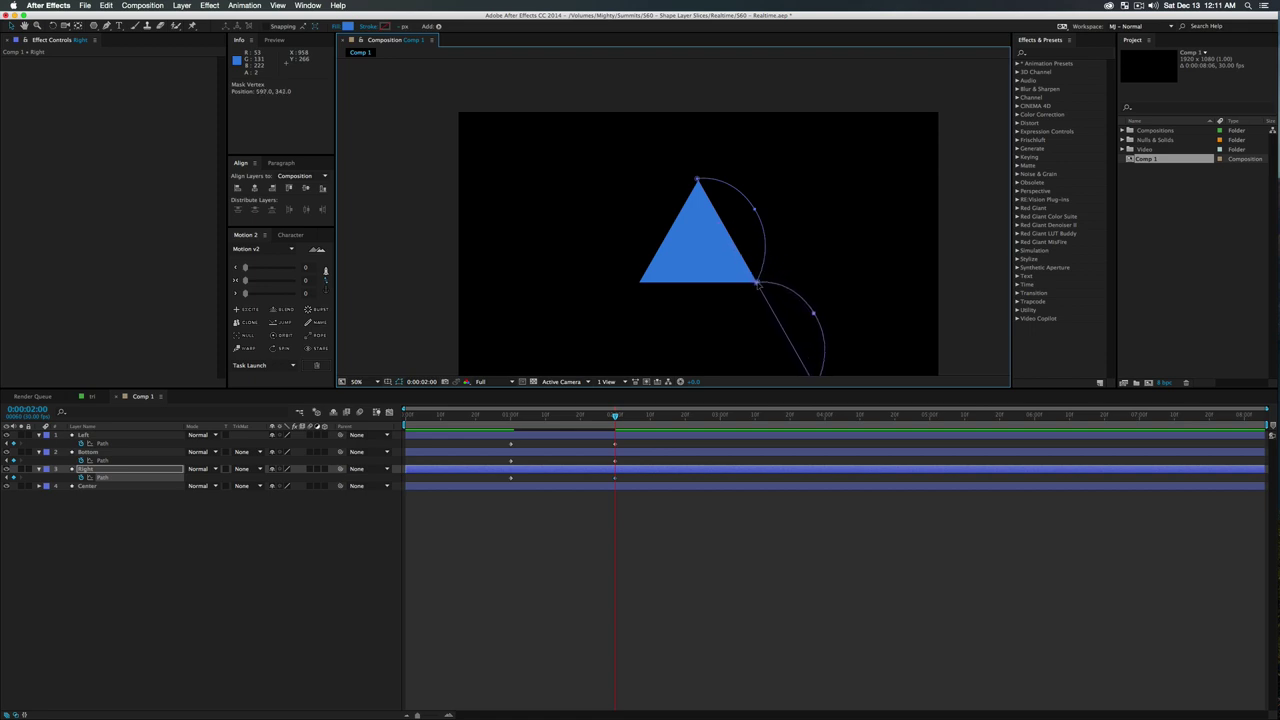
click(213, 624)
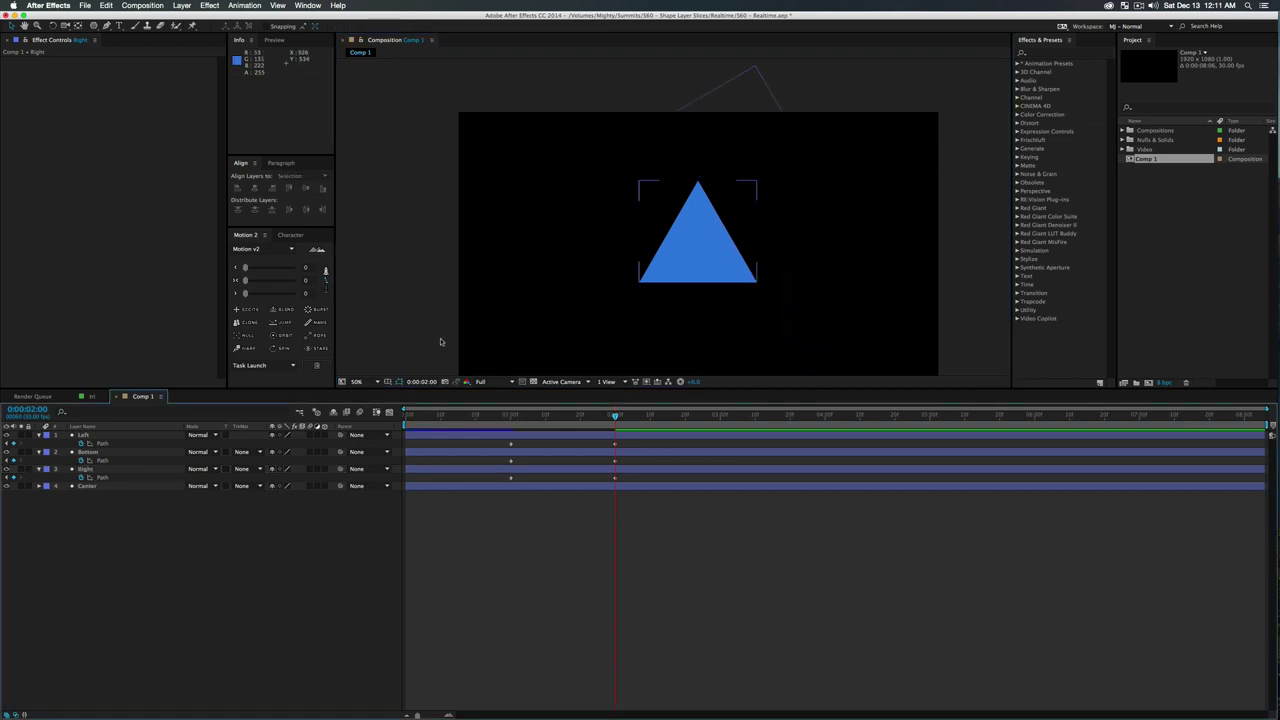
Preview the slice animation between the keyframes and return the current time to 0:00:01:00
drag(595, 419, 559, 418)
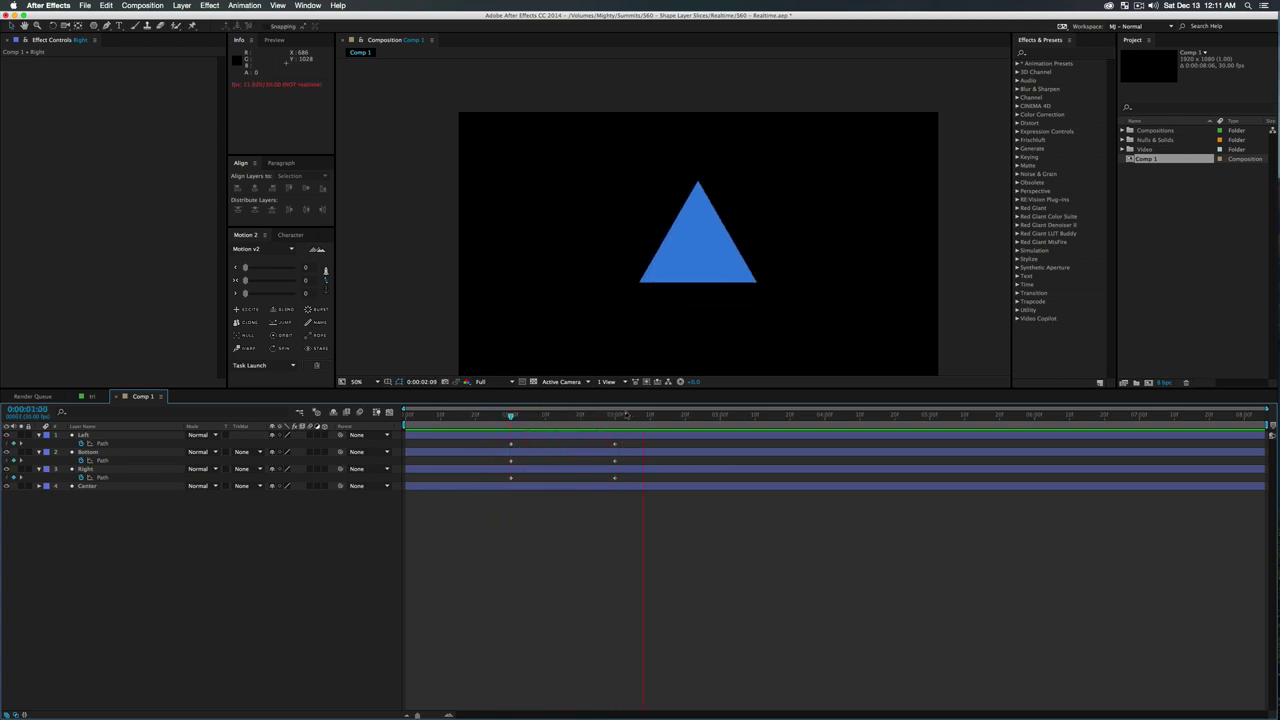
key(space)
drag(609, 420, 511, 422)
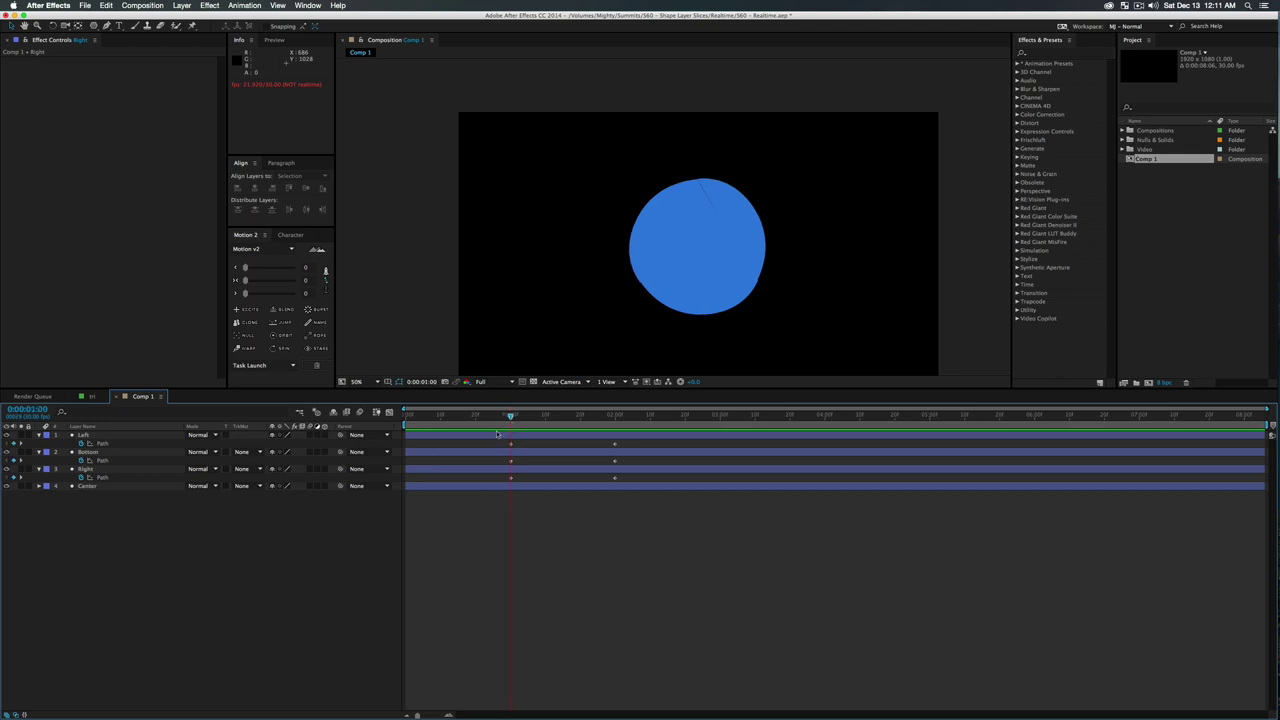
Find the Turbulent Displace effect and apply it to the Right layer
click(86, 469)
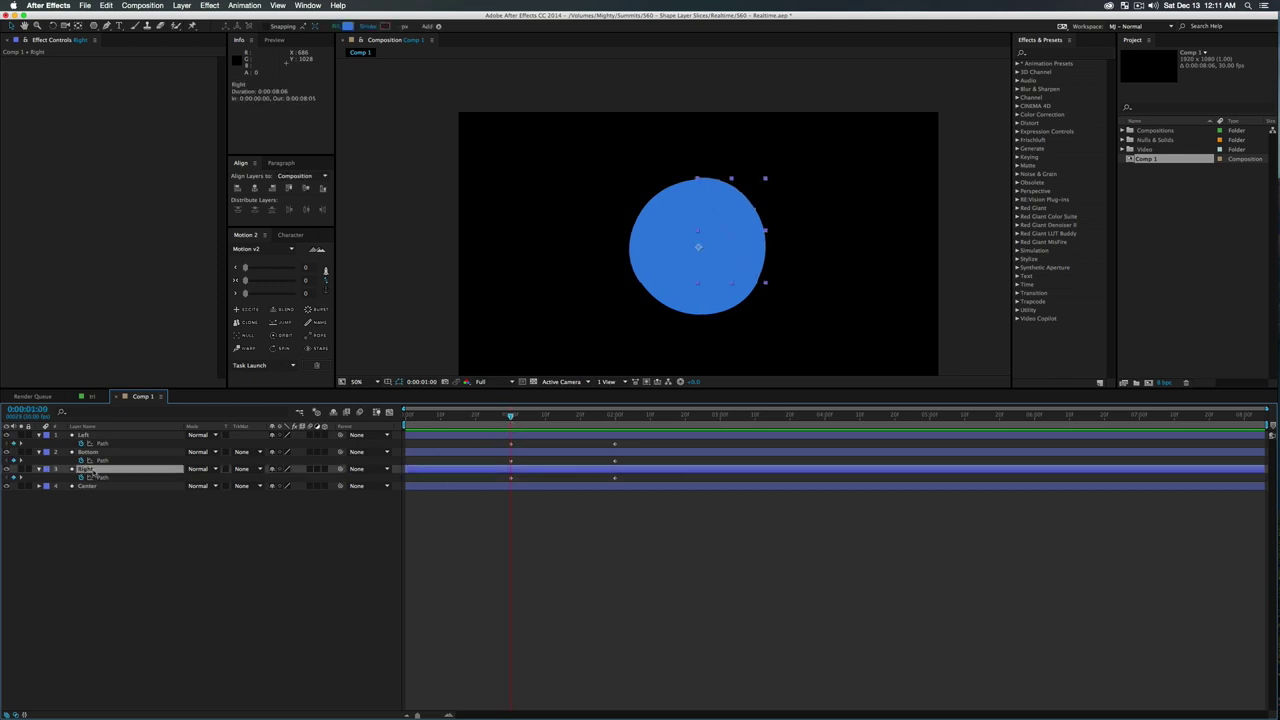
click(1055, 52)
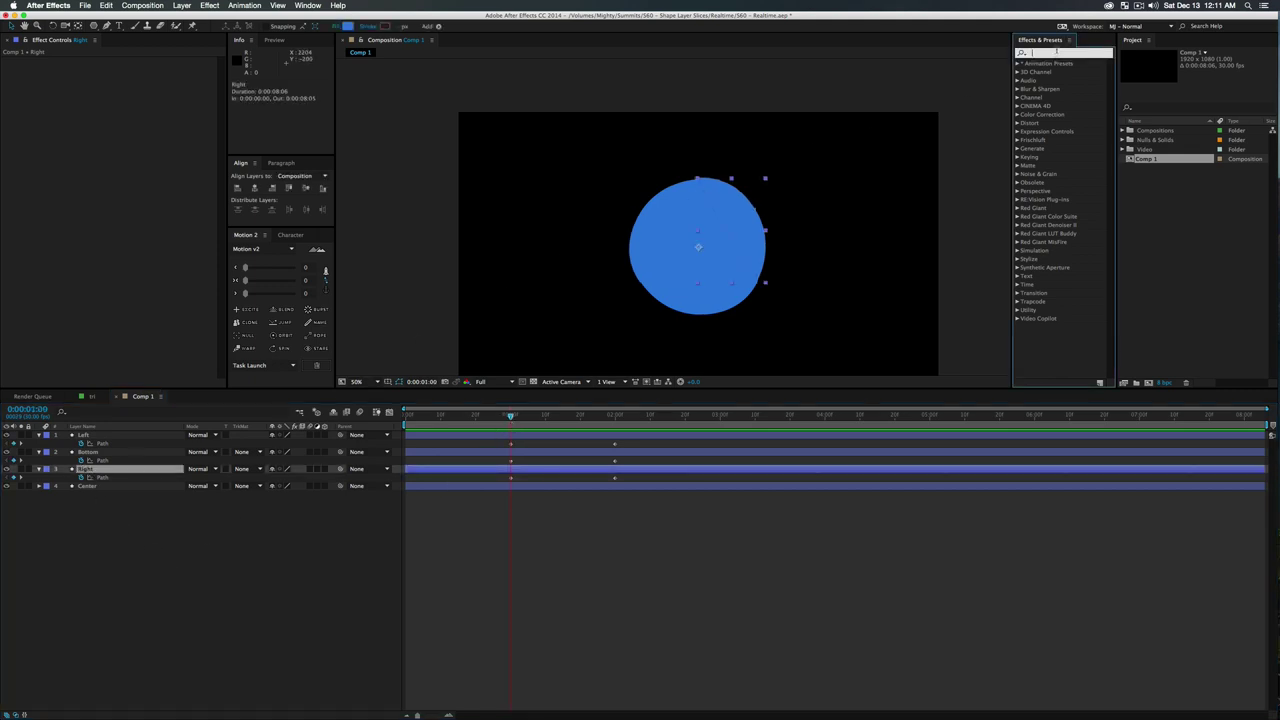
text(turb)
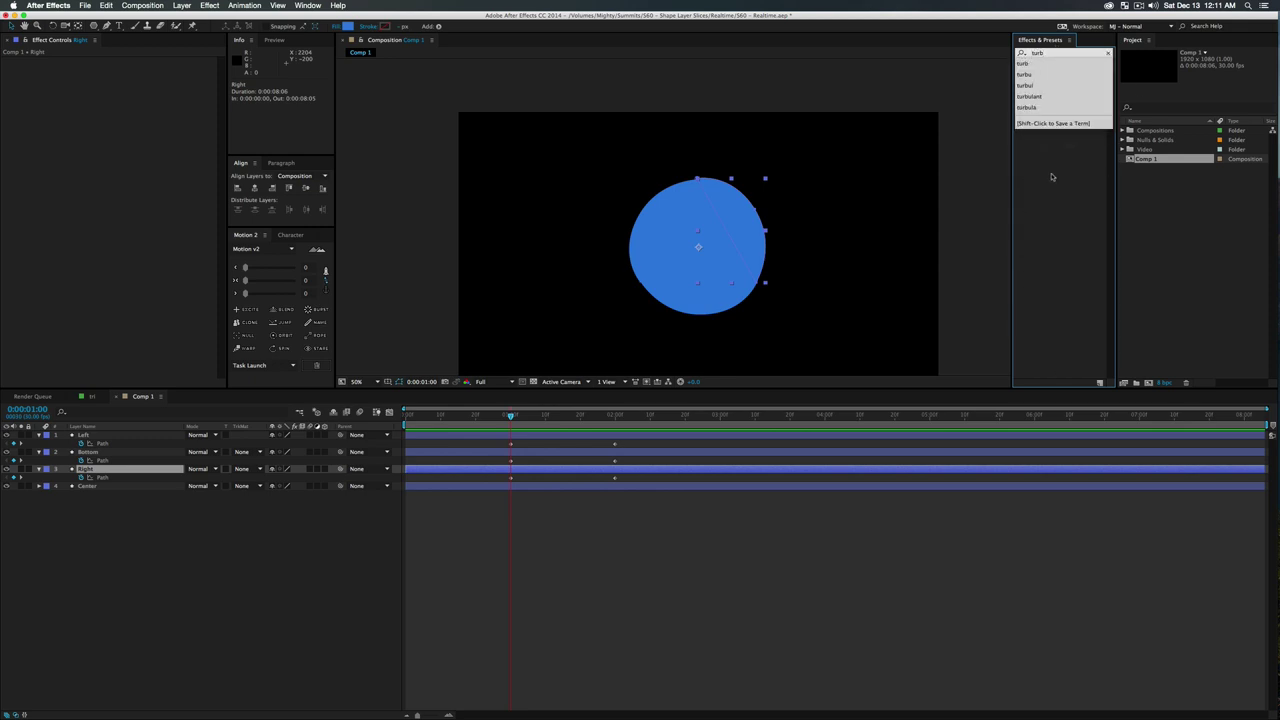
click(1051, 177)
click(1055, 71)
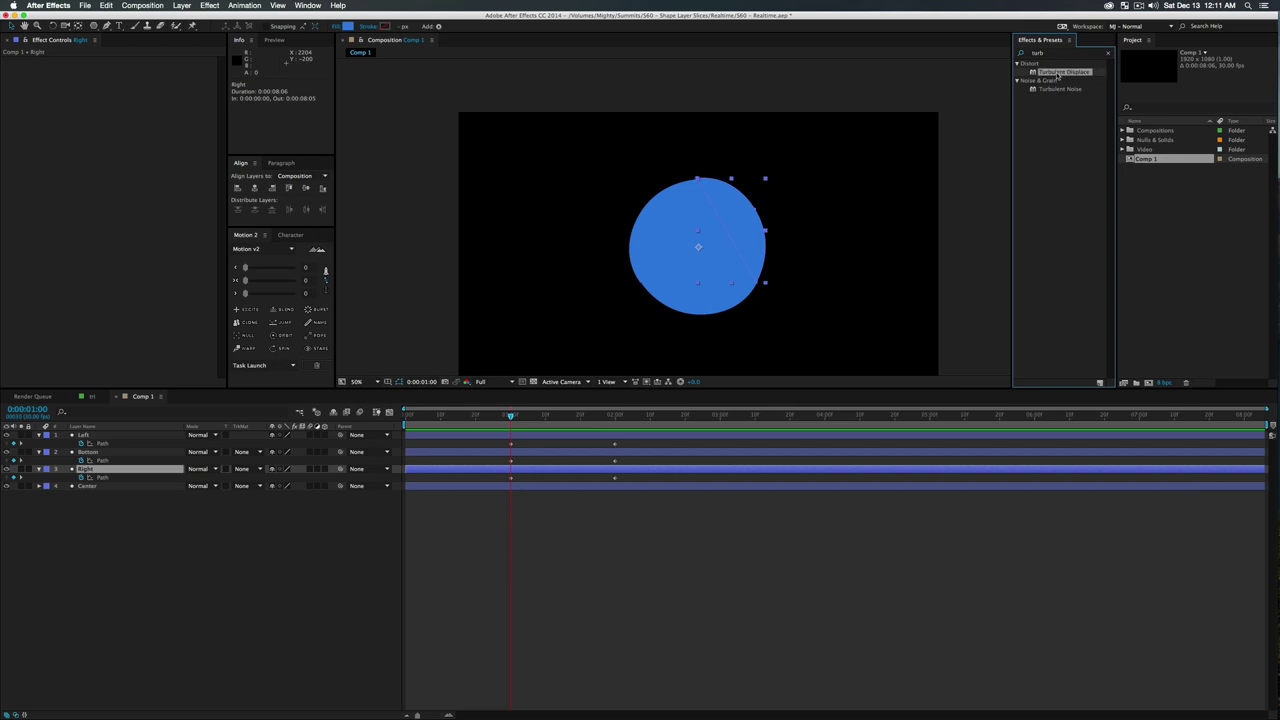
drag(277, 357, 104, 474)
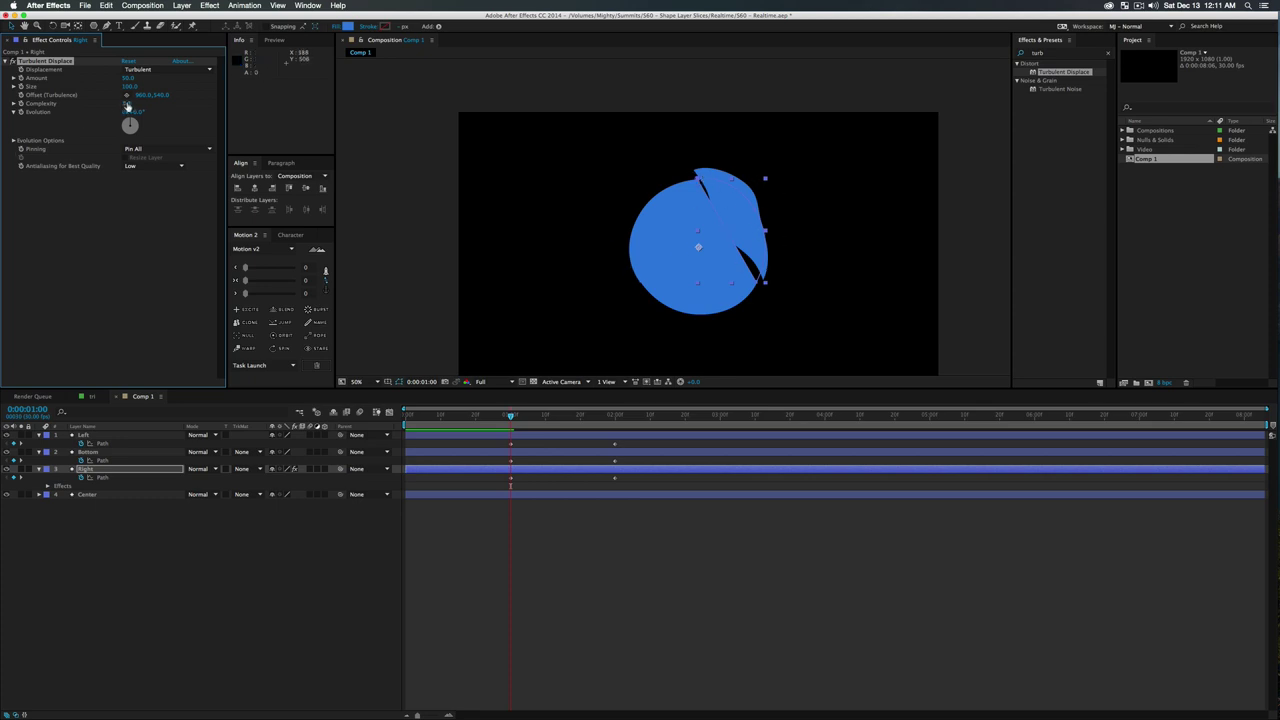
Raise Turbulent Displace's Complexity, set Size to 2 and Amount to 43, and keyframe Amount and Size at 0:00:01:00
drag(126, 103, 230, 117)
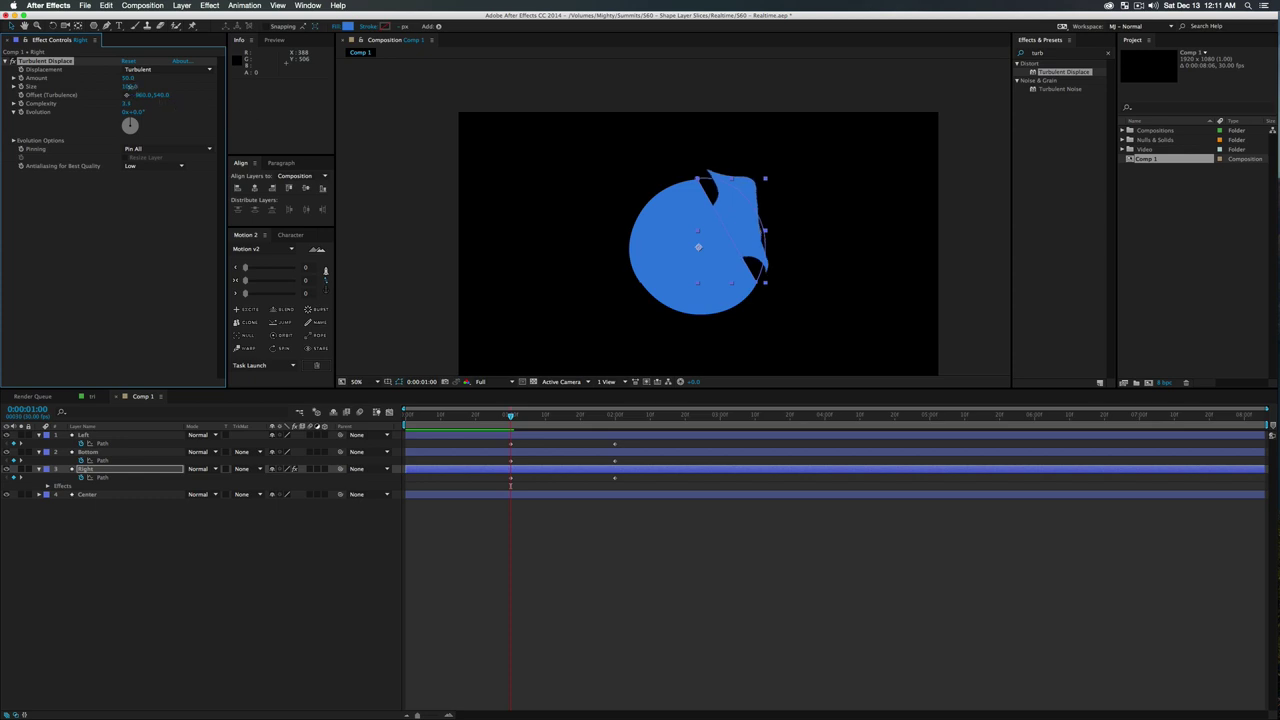
drag(129, 86, 118, 87)
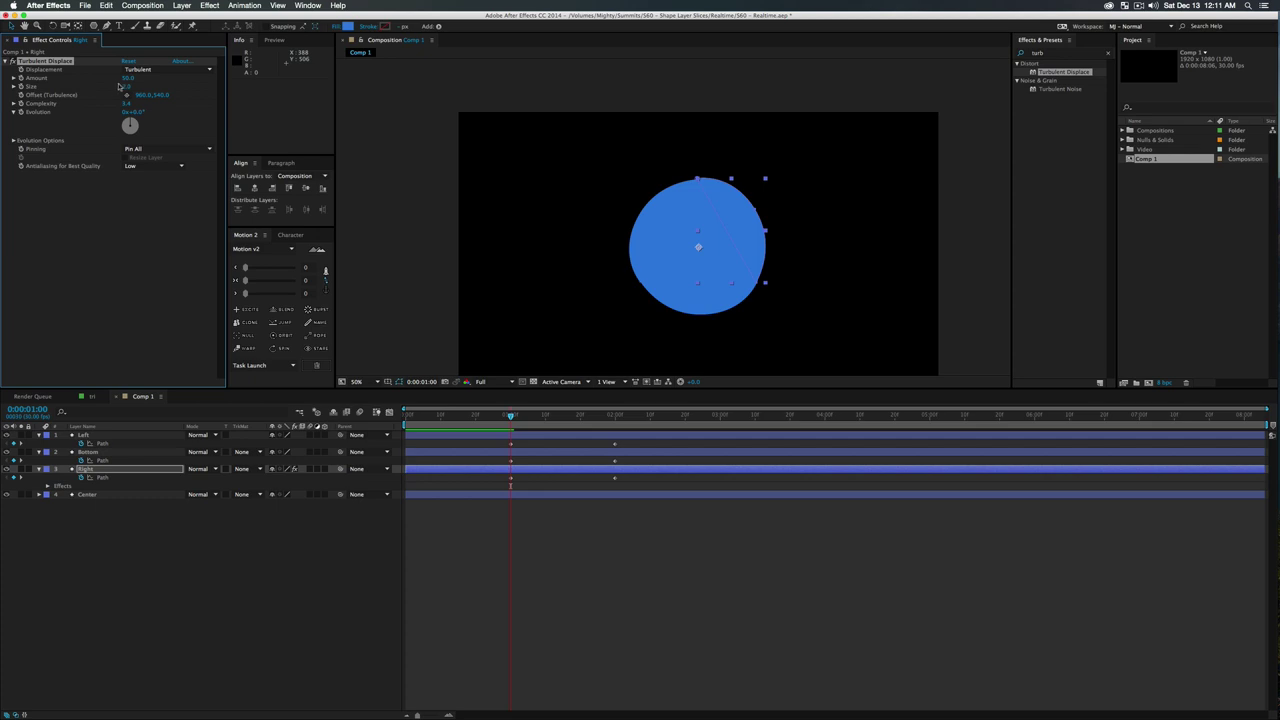
click(128, 78)
Add the expression time*150 to Turbulent Displace's Evolution on the Right layer and preview the animation
alt+click(21, 112)
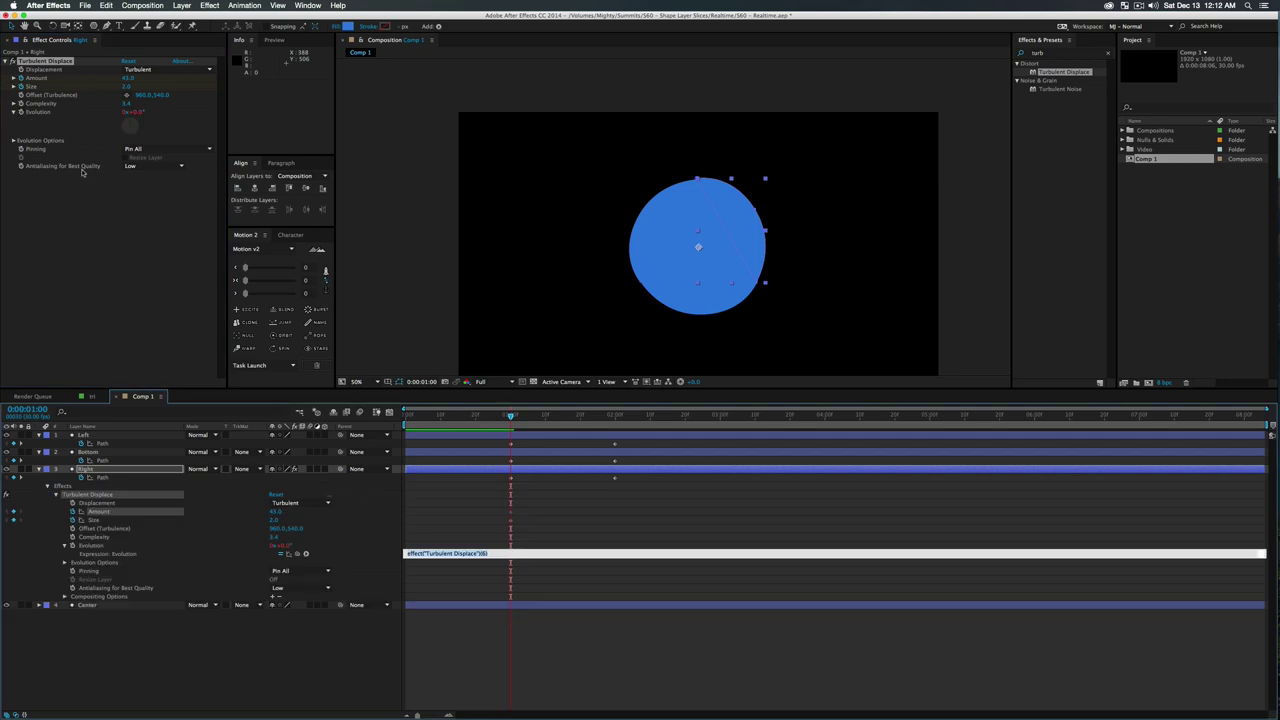
text(time*150)
click(497, 503)
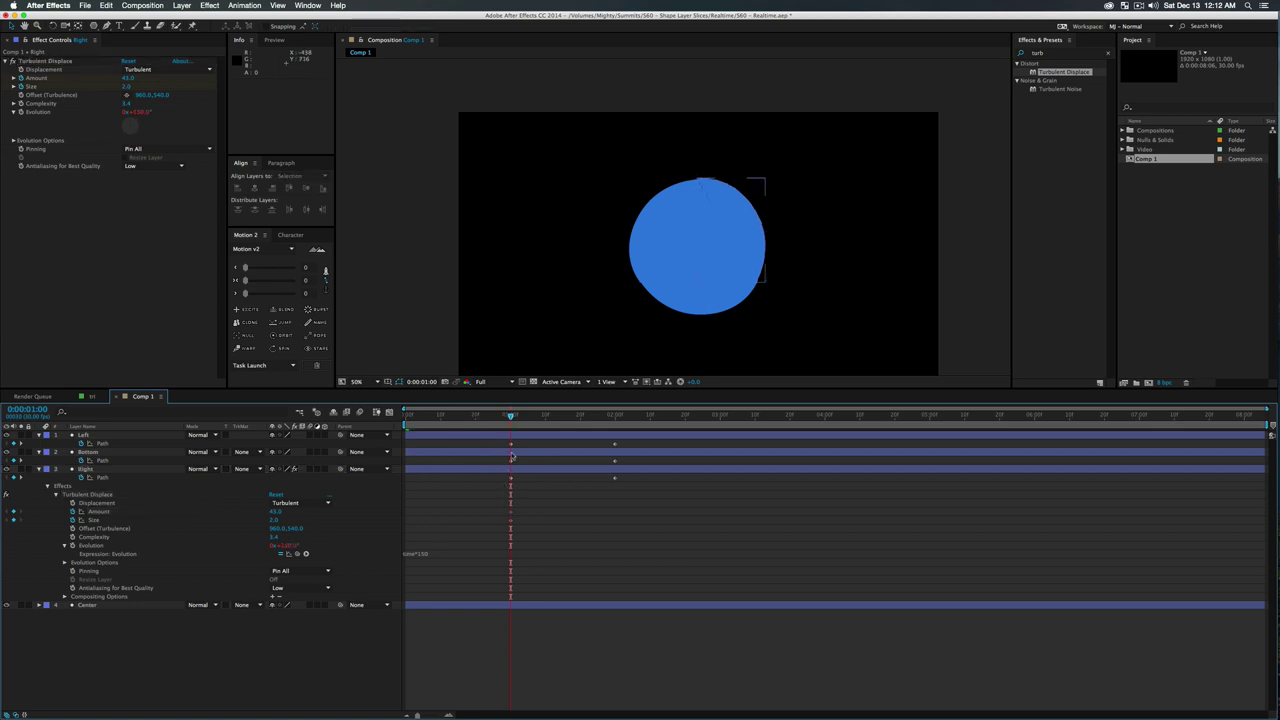
key(space)
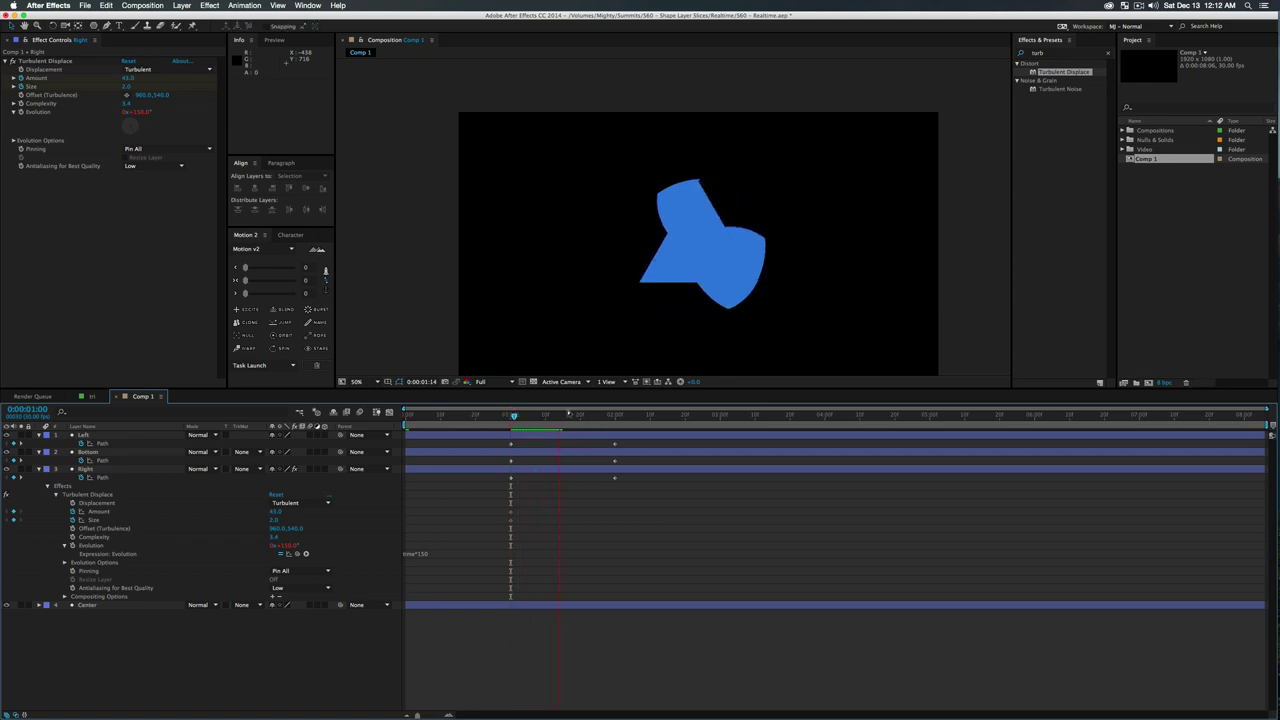
drag(560, 418, 507, 432)
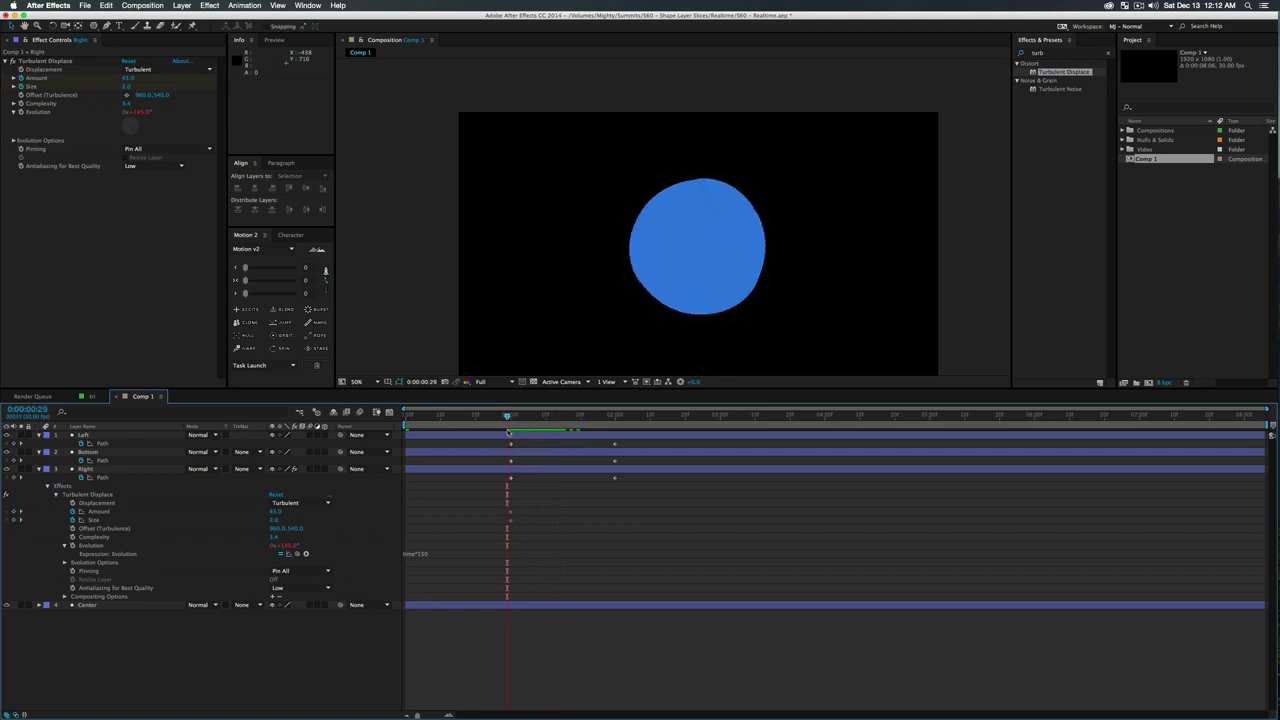
Select all four layers and show only their keyframed properties in the timeline
drag(256, 698, 61, 349)
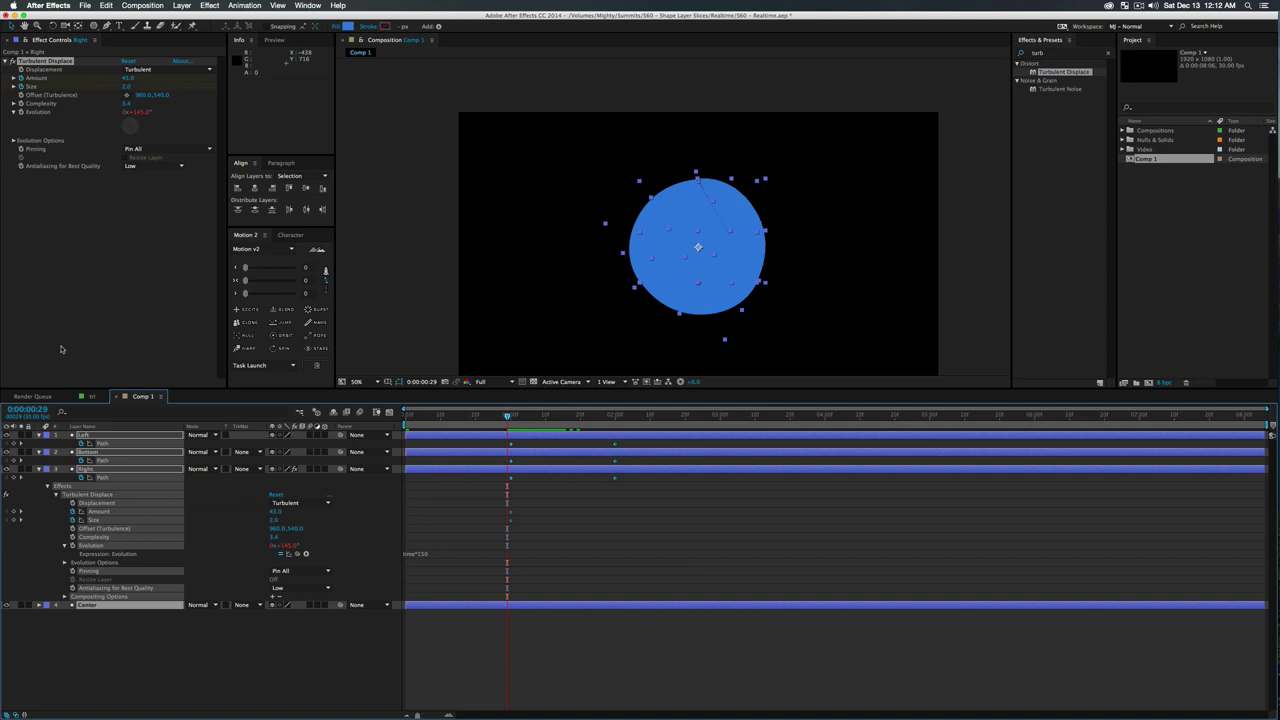
key(u)
key(u)
key(u)
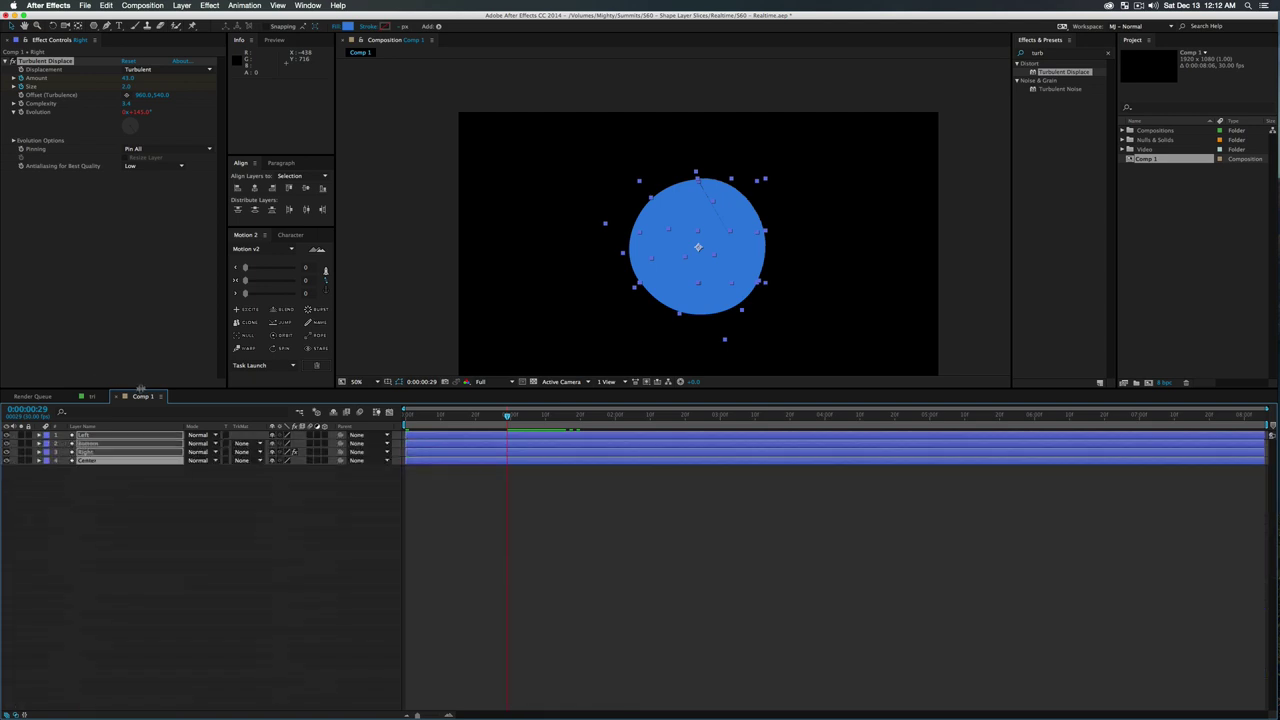
key(u)
key(u)
key(u)
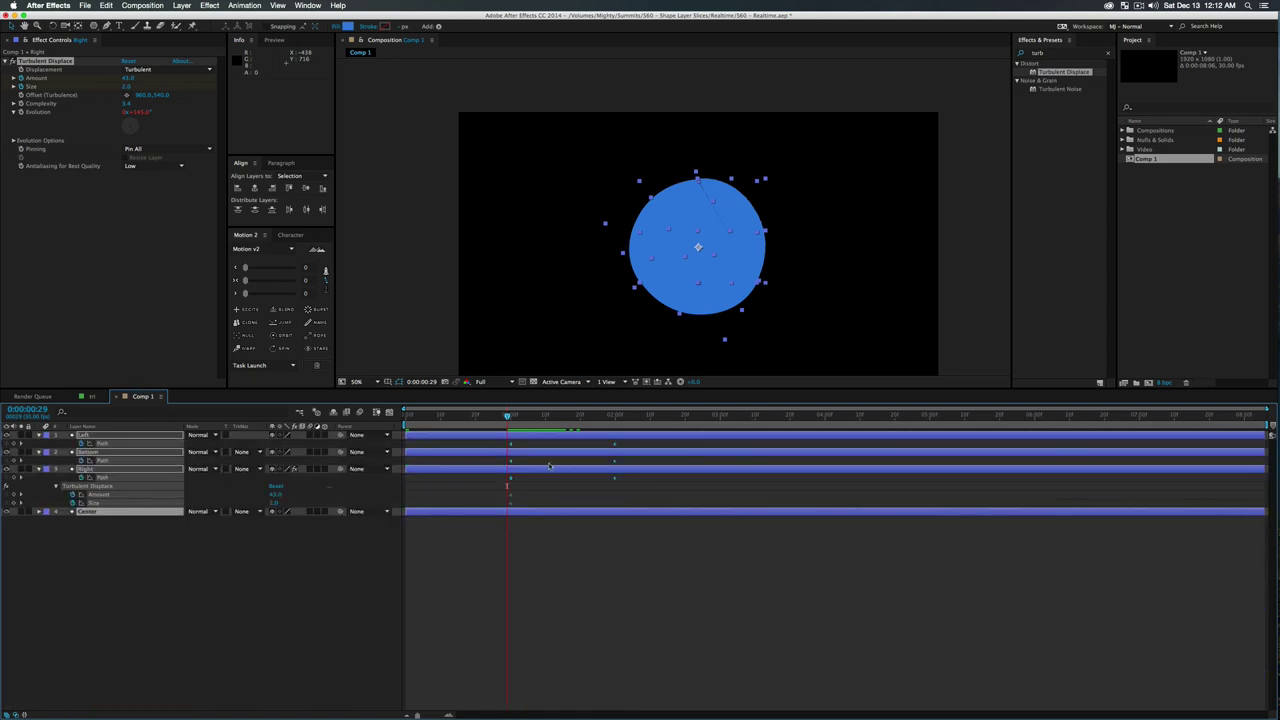
At 0:00:01:09, set the Right layer's Turbulent Displace Size to 44 and Amount to 65
drag(602, 430, 542, 428)
click(363, 581)
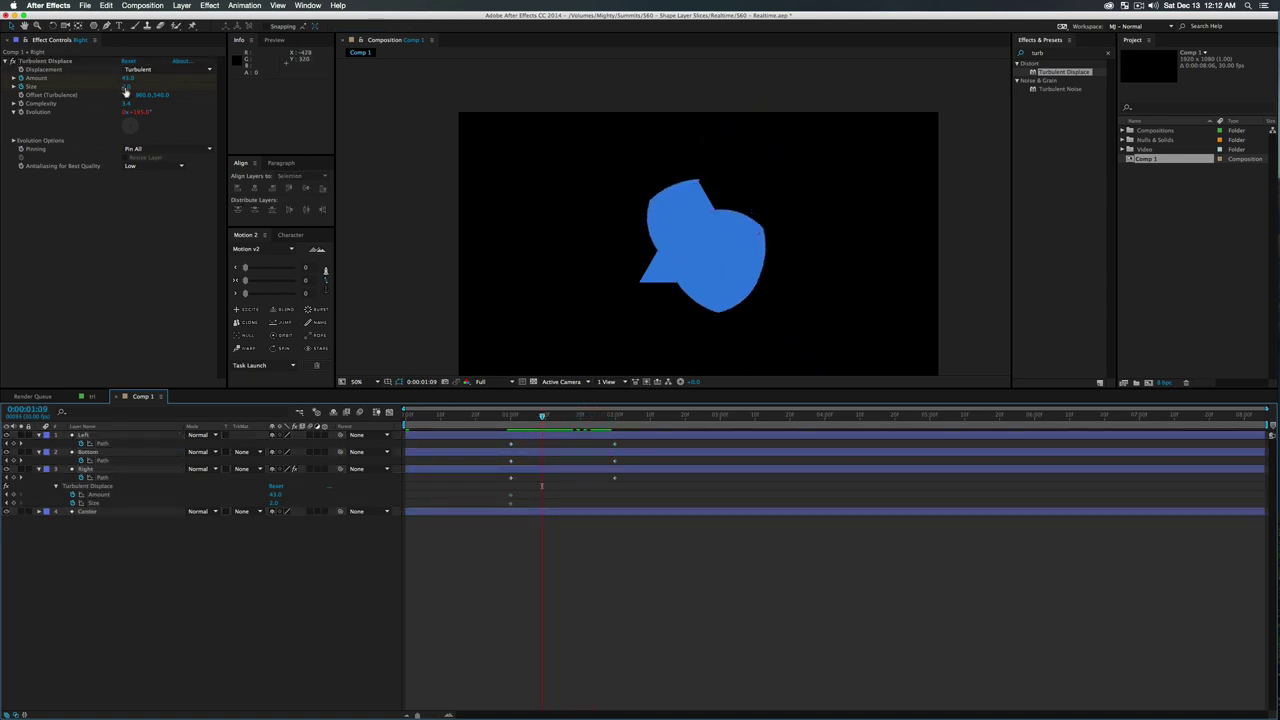
drag(126, 91, 146, 87)
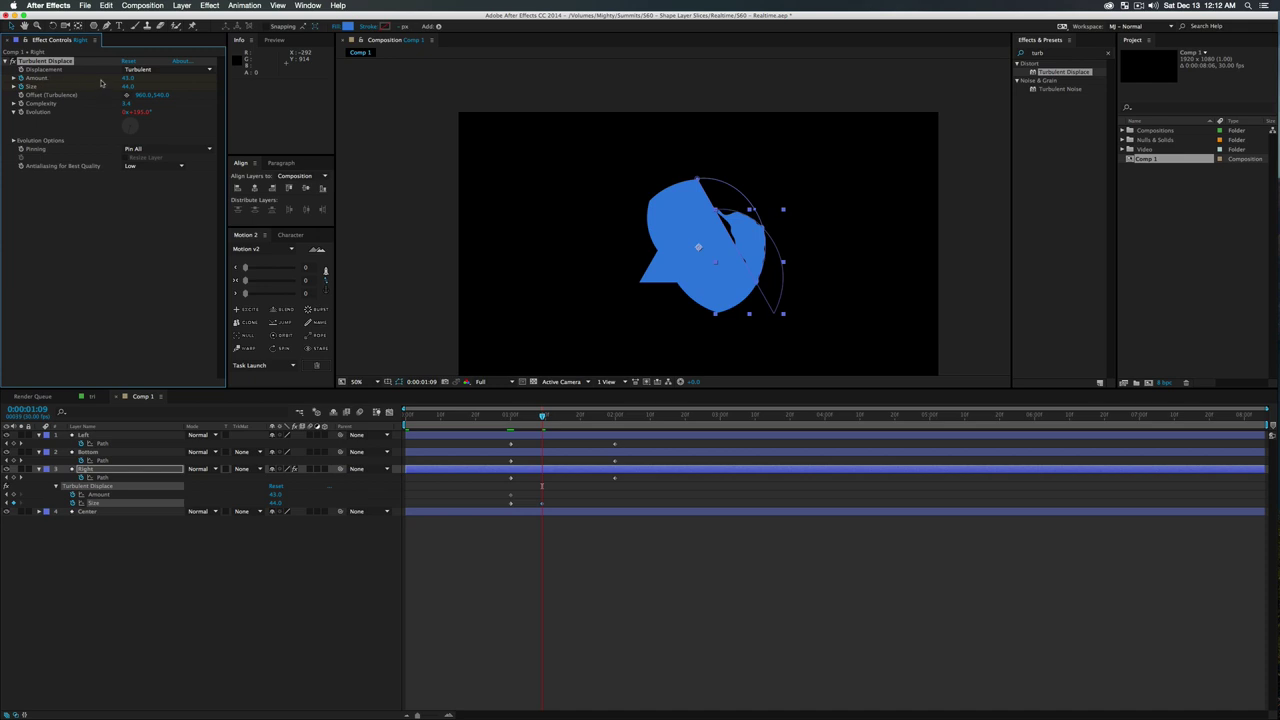
drag(127, 79, 149, 79)
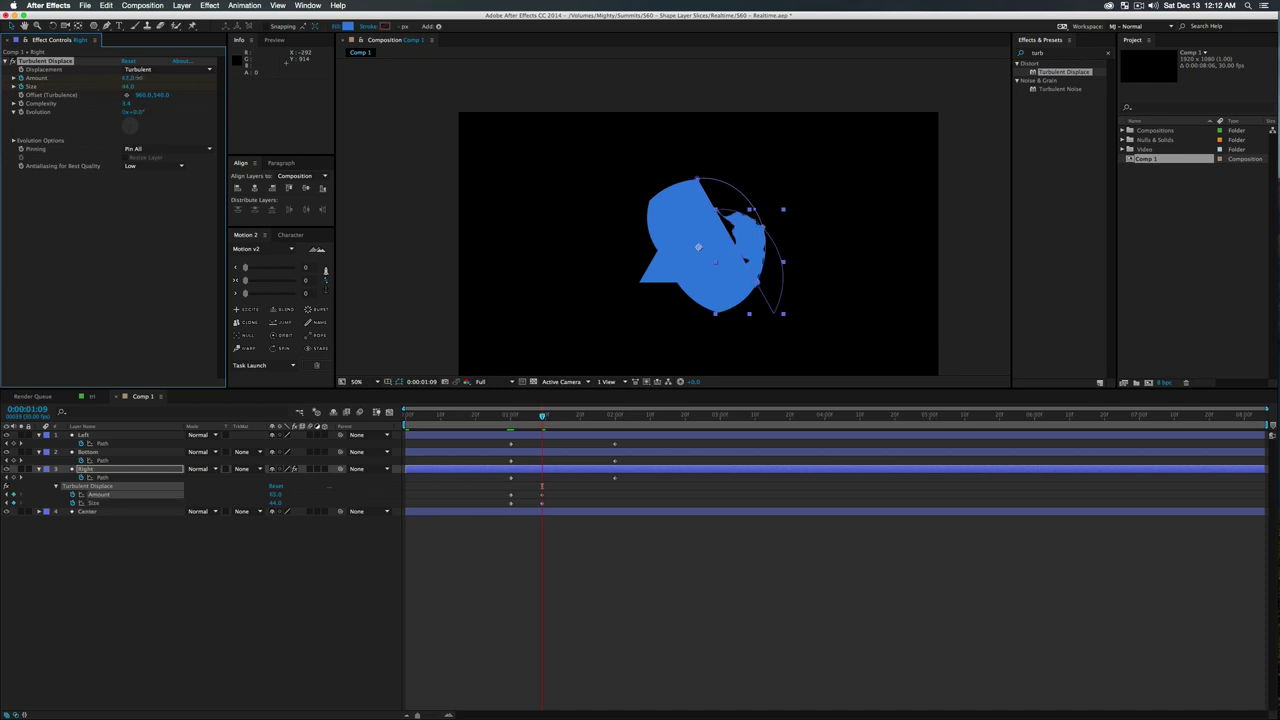
Retime the Right layer's second Amount and Size keyframes to 0:00:01:23 and preview the distortion from 0:00:01:00
drag(541, 419, 511, 418)
drag(545, 528, 535, 489)
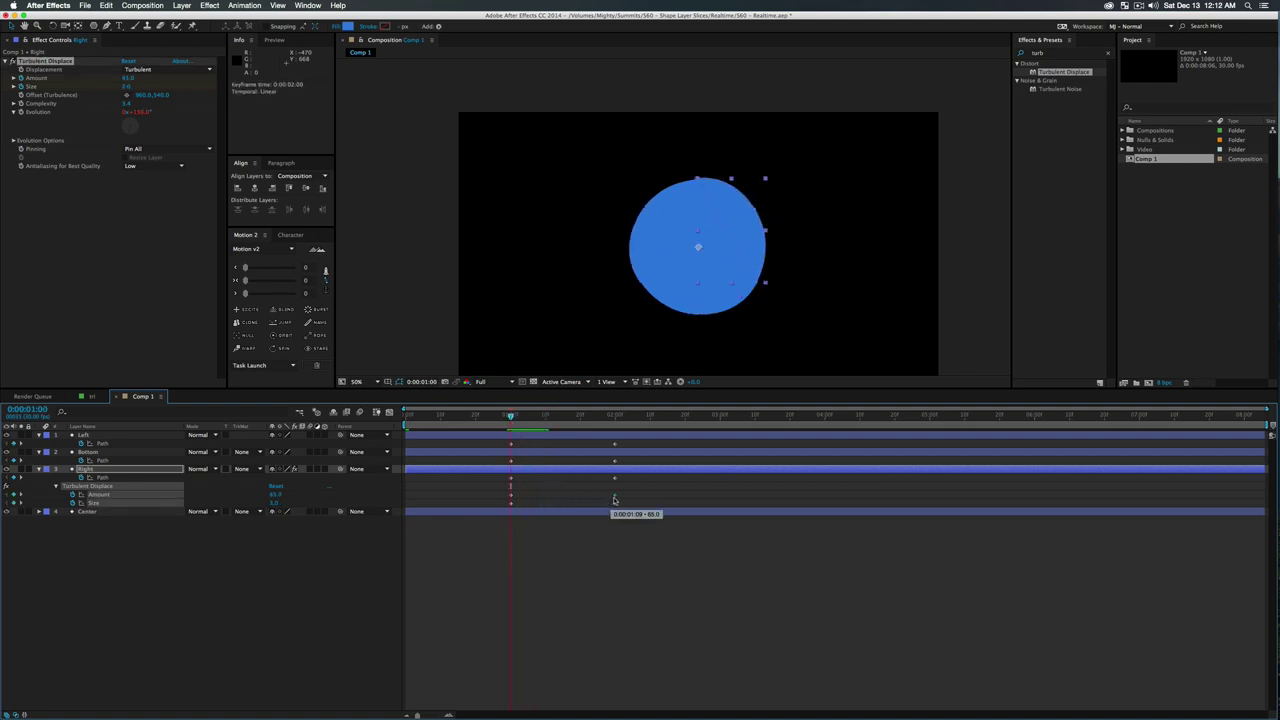
drag(594, 501, 600, 502)
key(space)
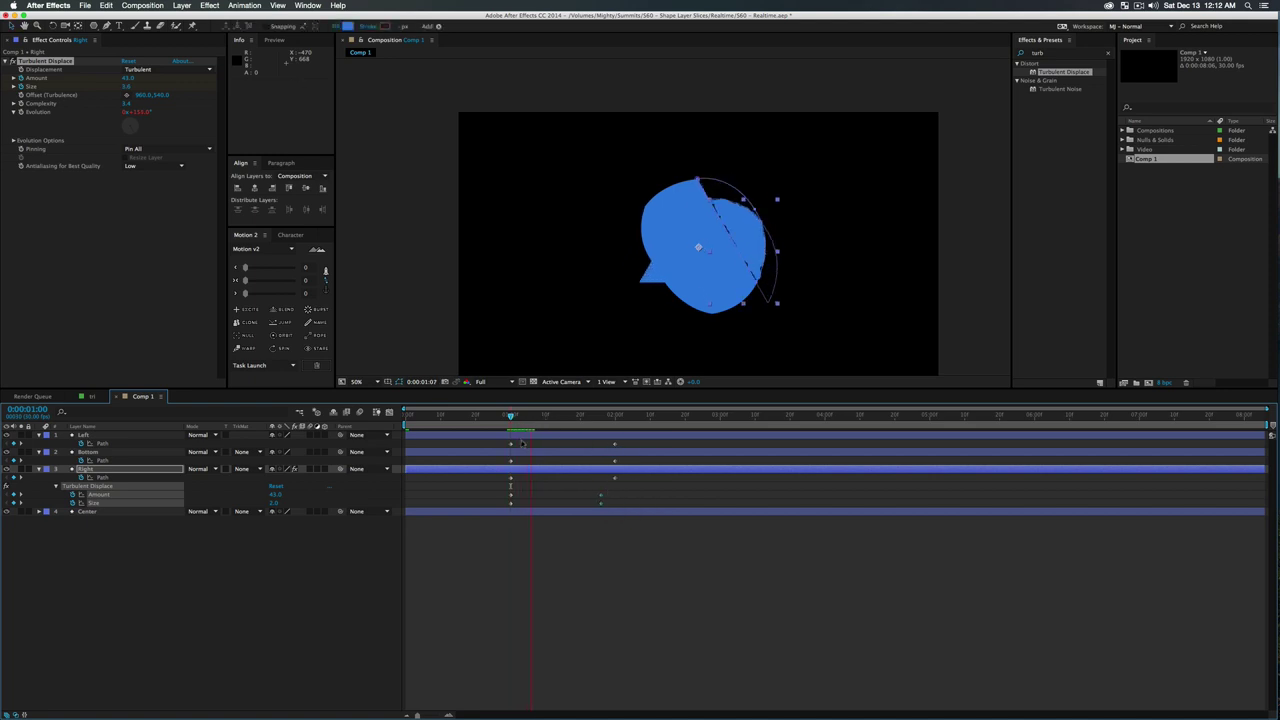
key(space)
drag(615, 526, 594, 499)
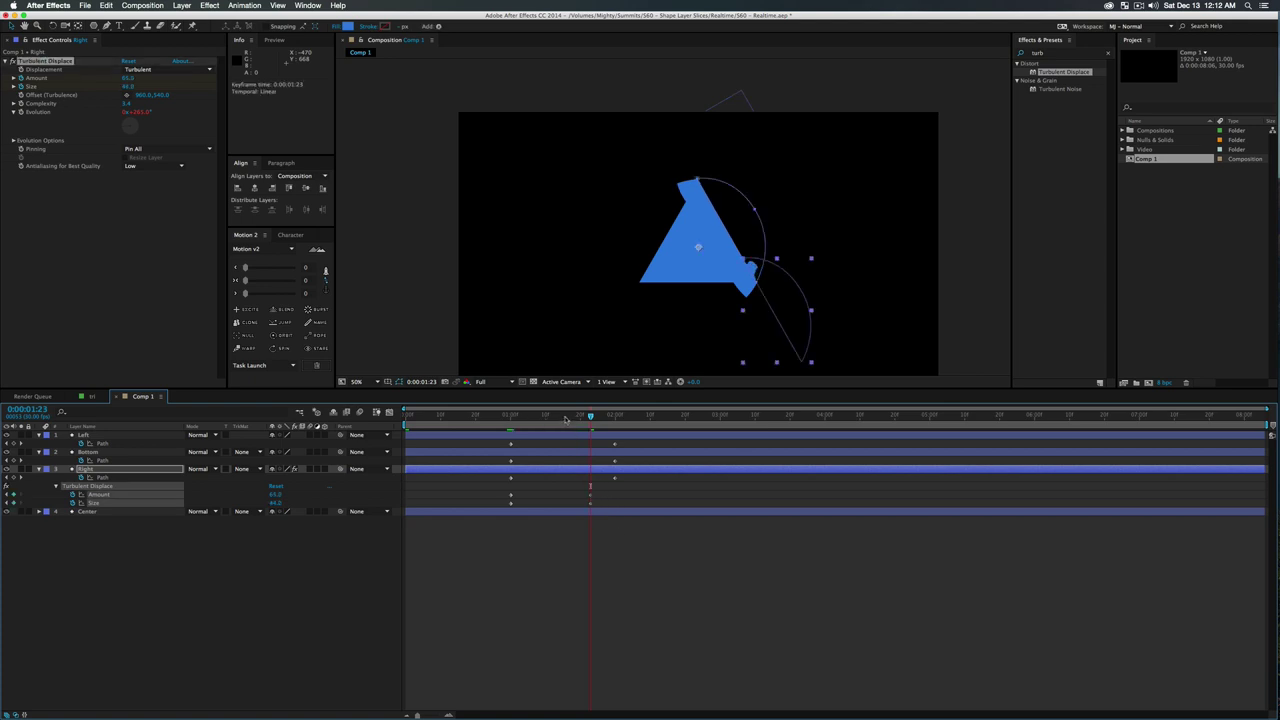
click(511, 416)
key(space)
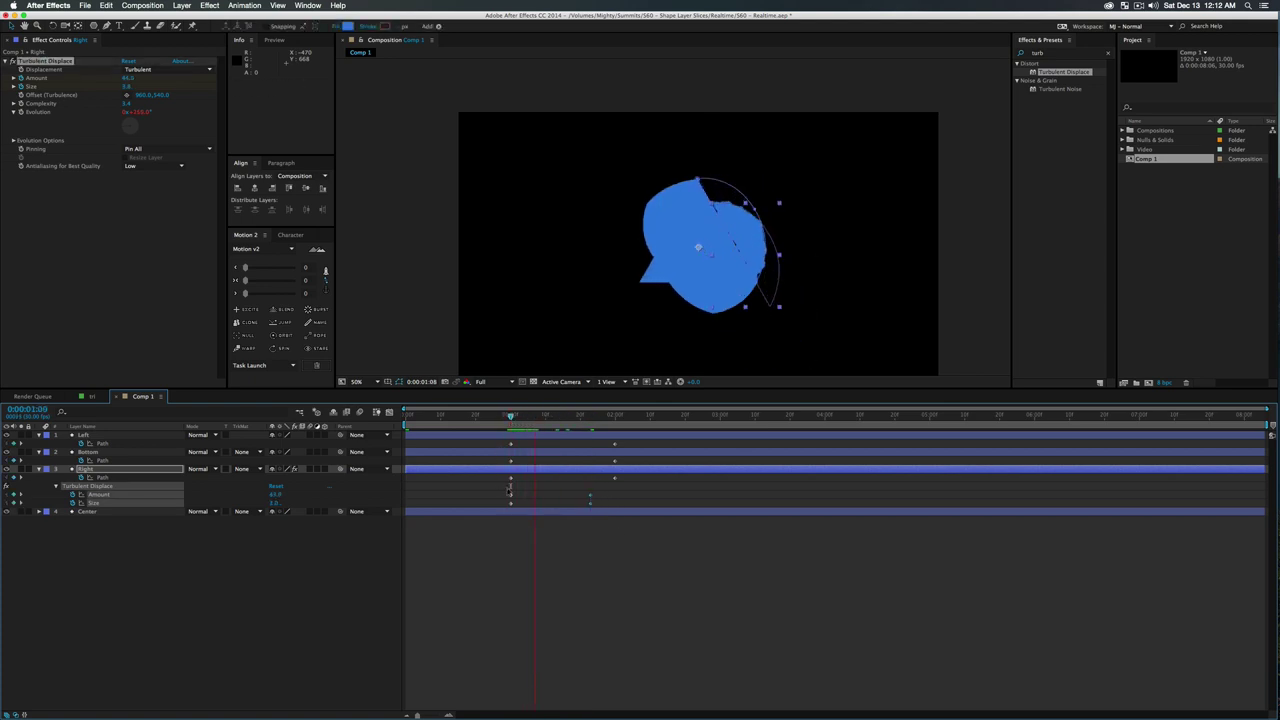
click(341, 548)
click(110, 486)
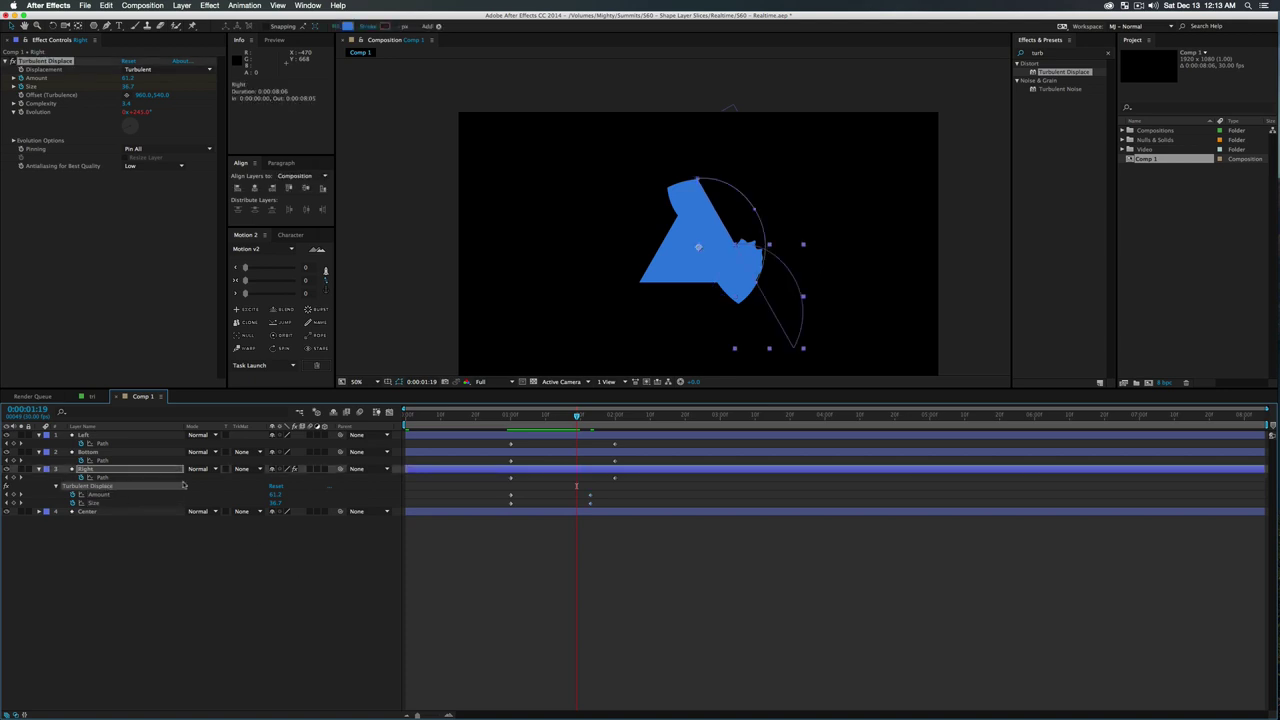
Copy the Right layer's Turbulent Displace Amount and Size keyframes to the Bottom and Left layers, starting at 0:00:01:00
click(508, 420)
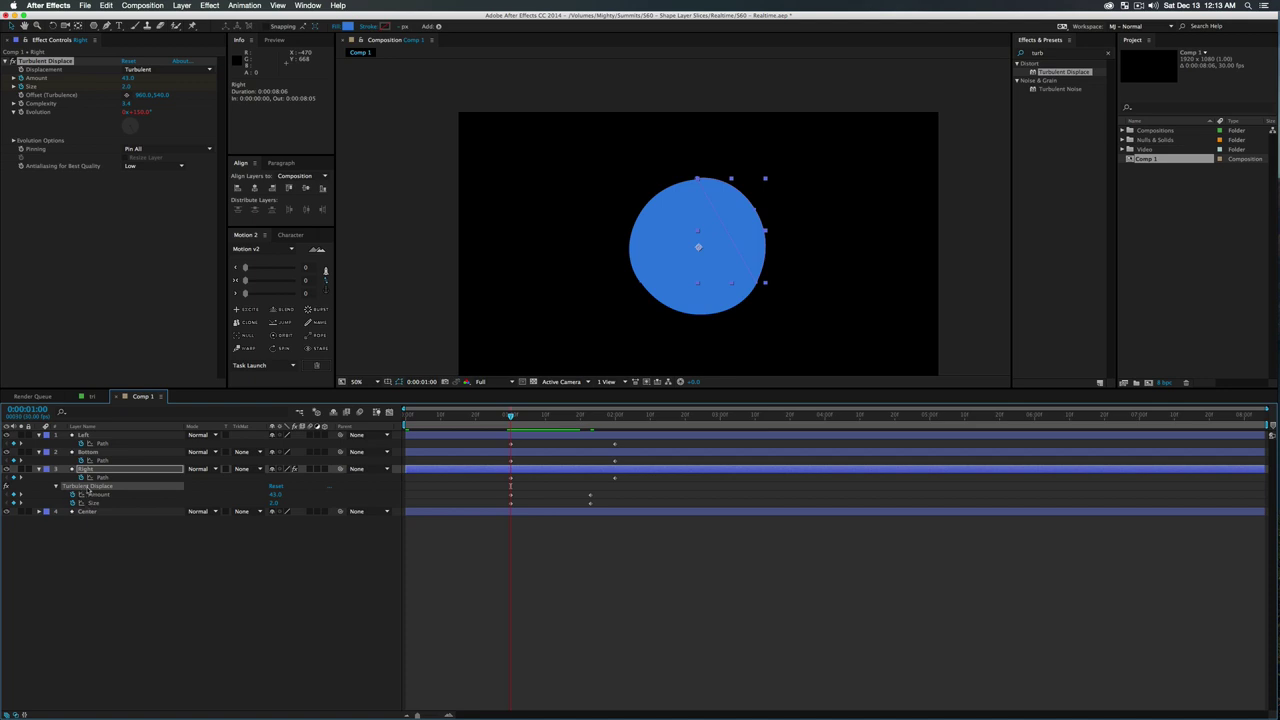
drag(655, 560, 502, 497)
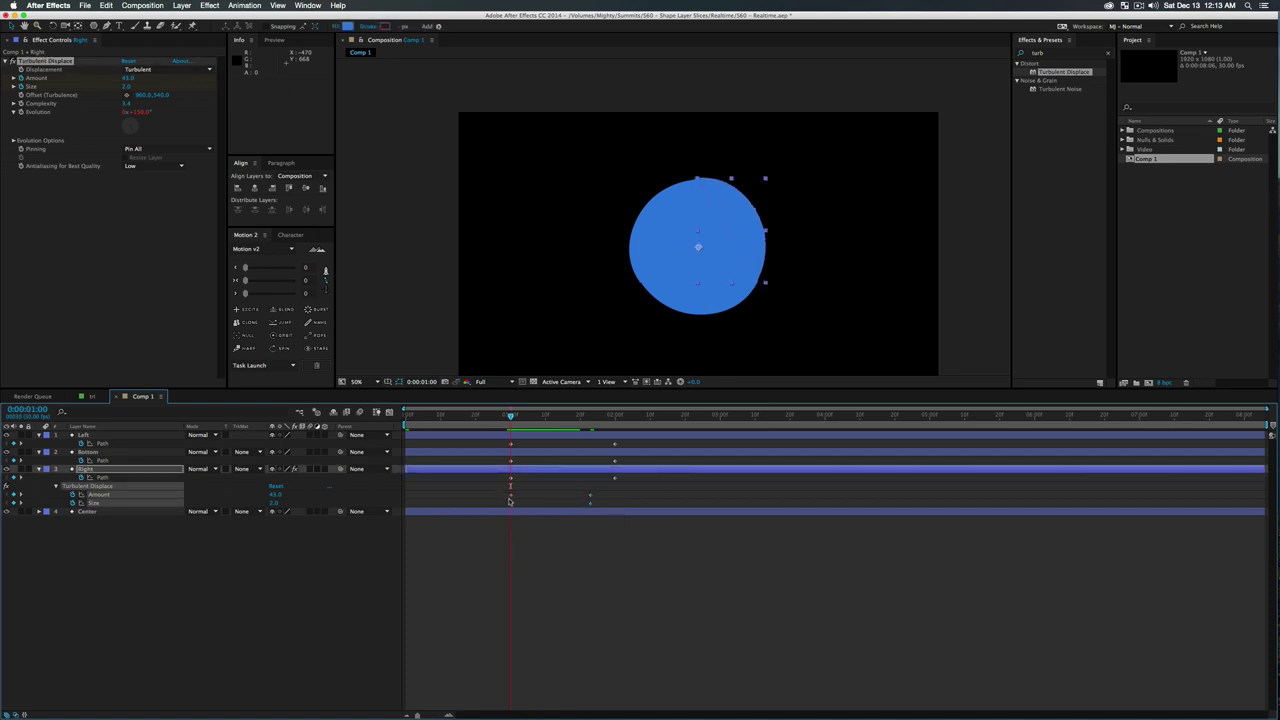
key(super+c)
click(90, 452)
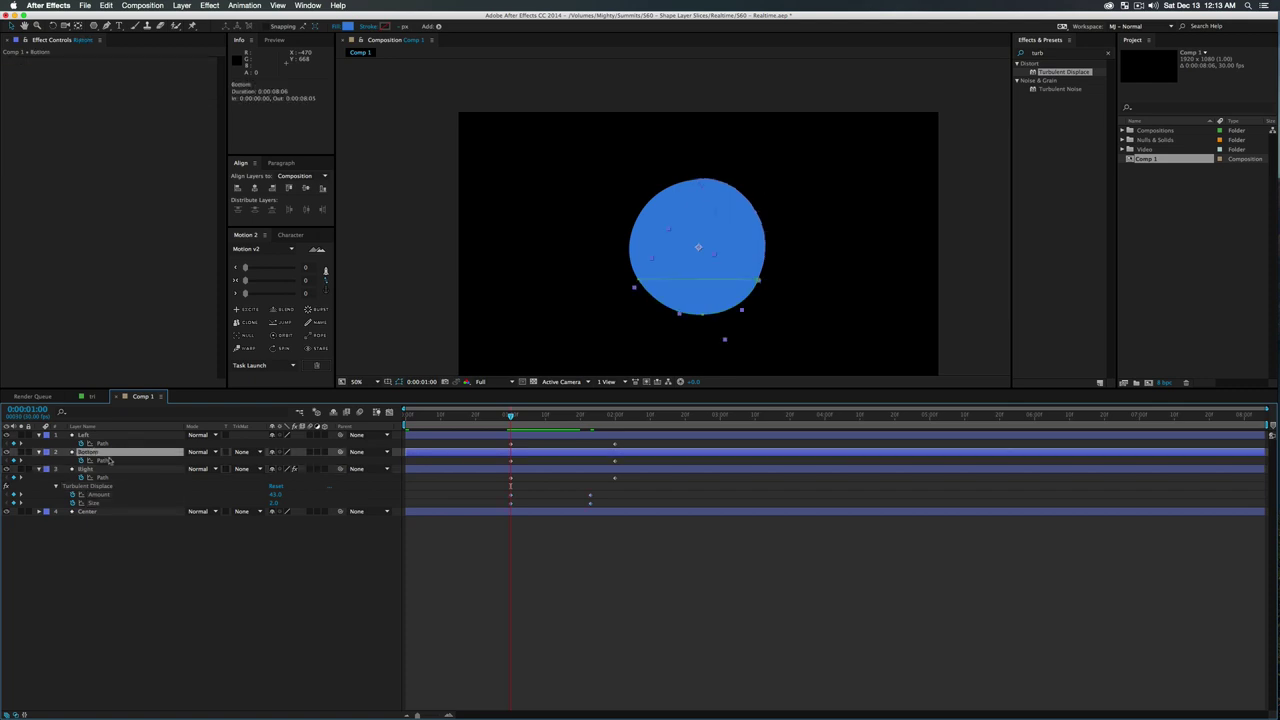
key(super+v)
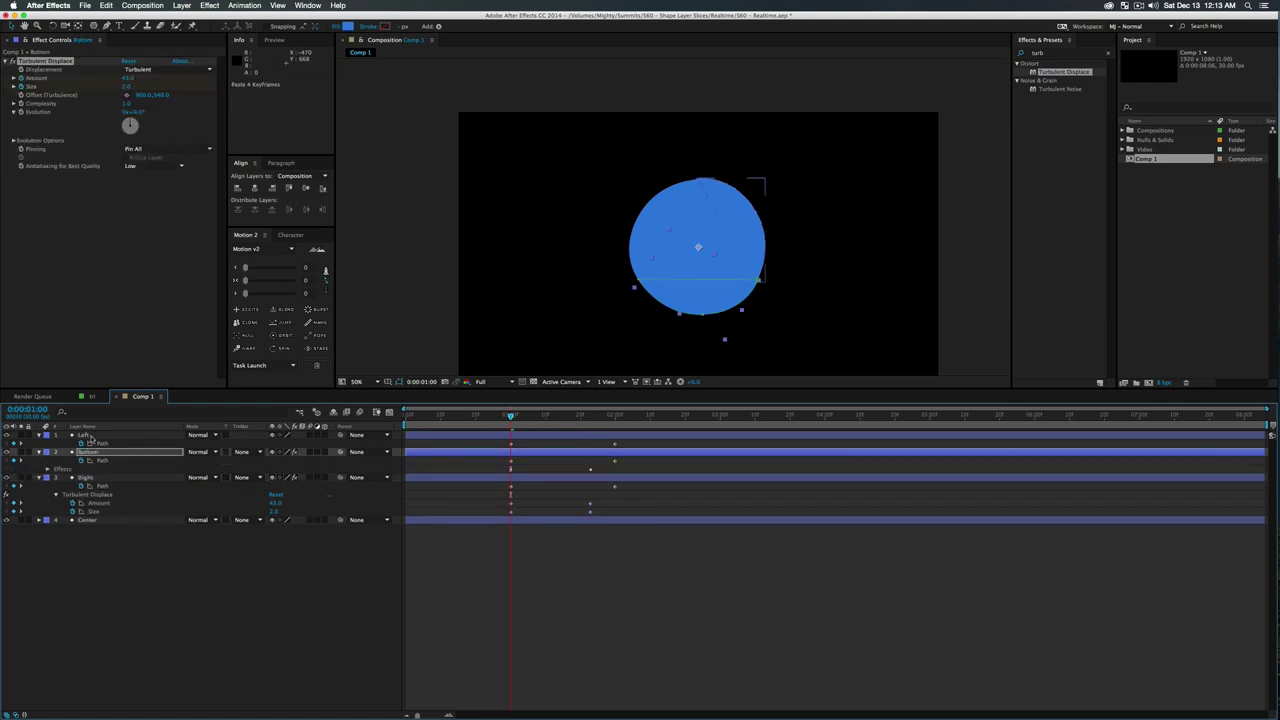
click(88, 436)
key(super+v)
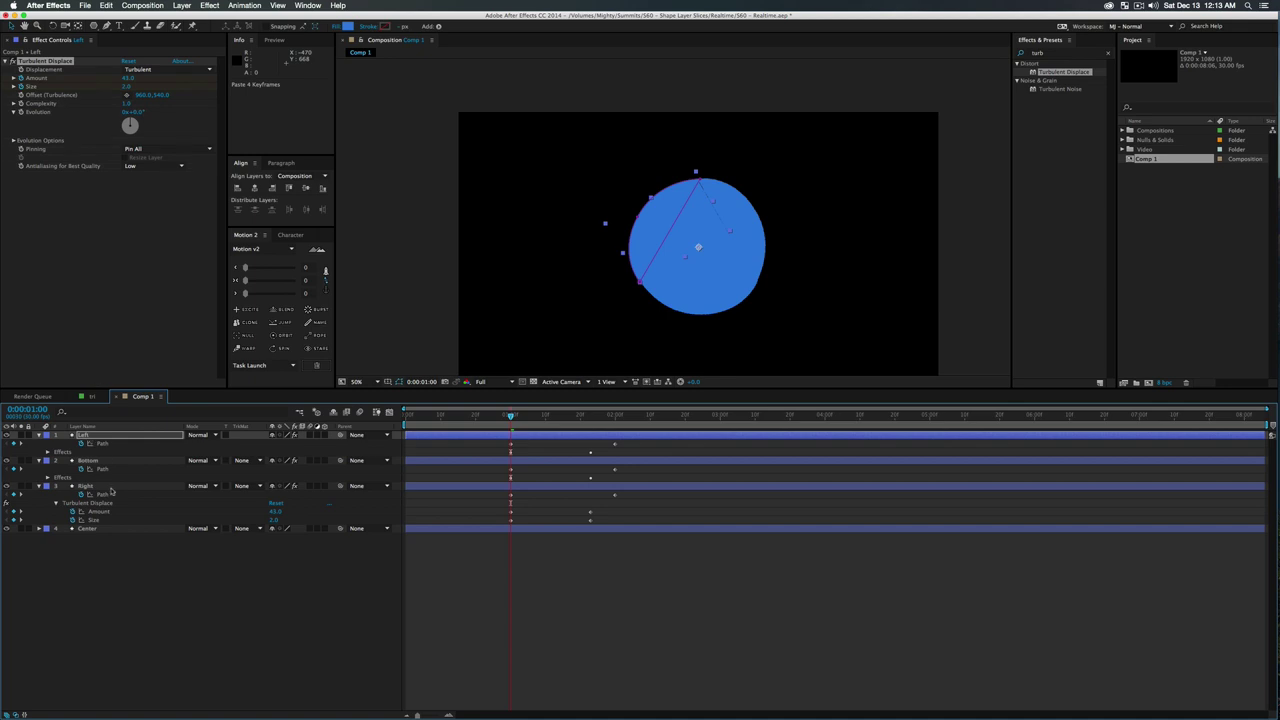
Copy the Right layer's complete Turbulent Displace effect over those on the Bottom and Left layers and preview the animation
click(94, 486)
click(130, 103)
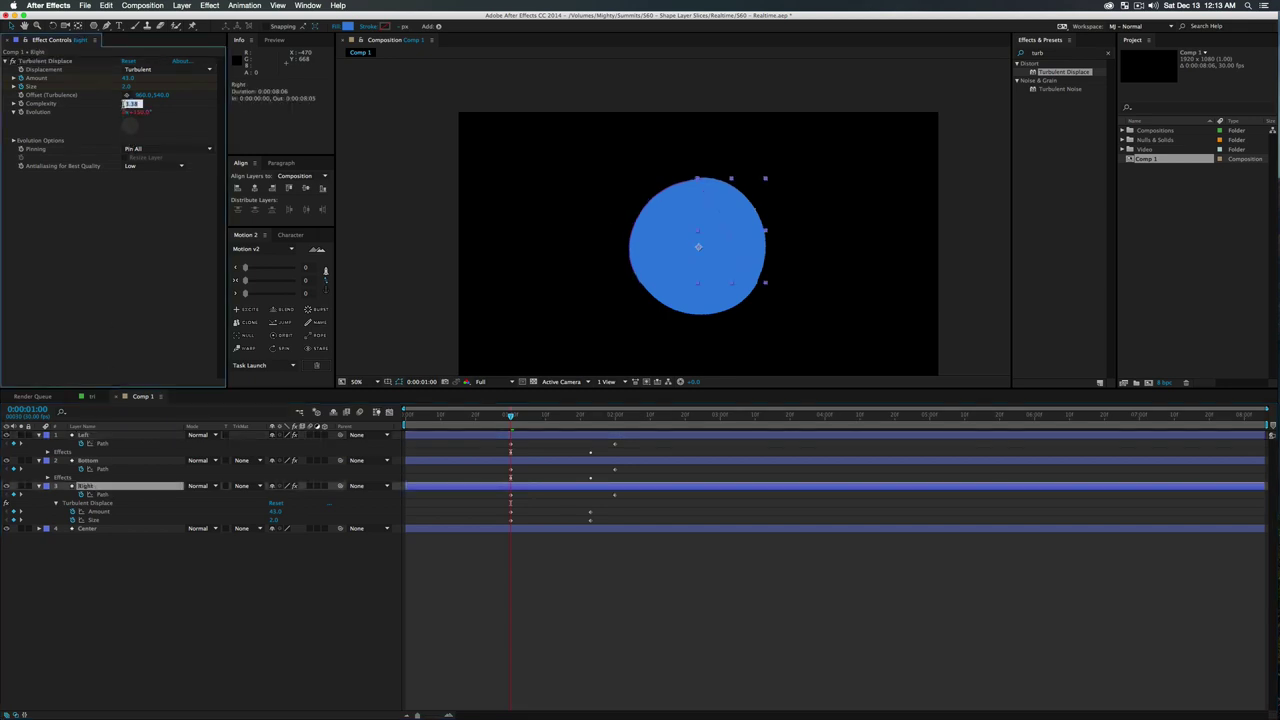
click(106, 461)
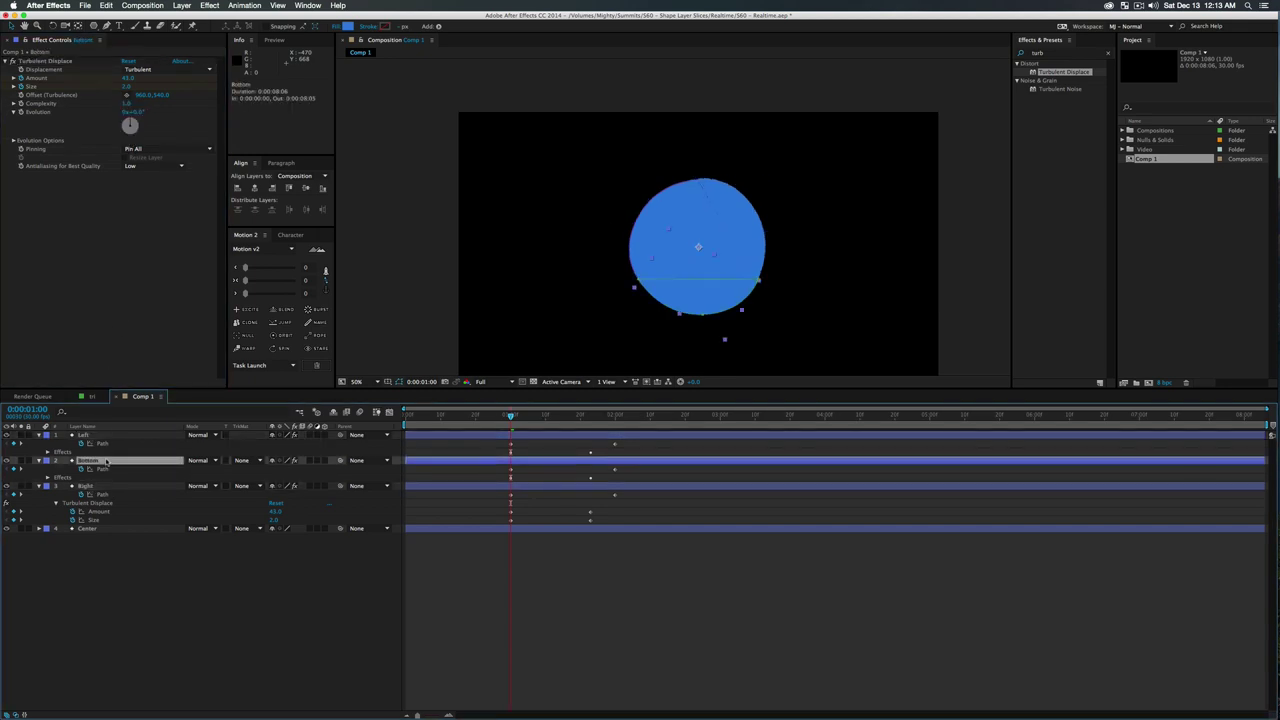
click(91, 488)
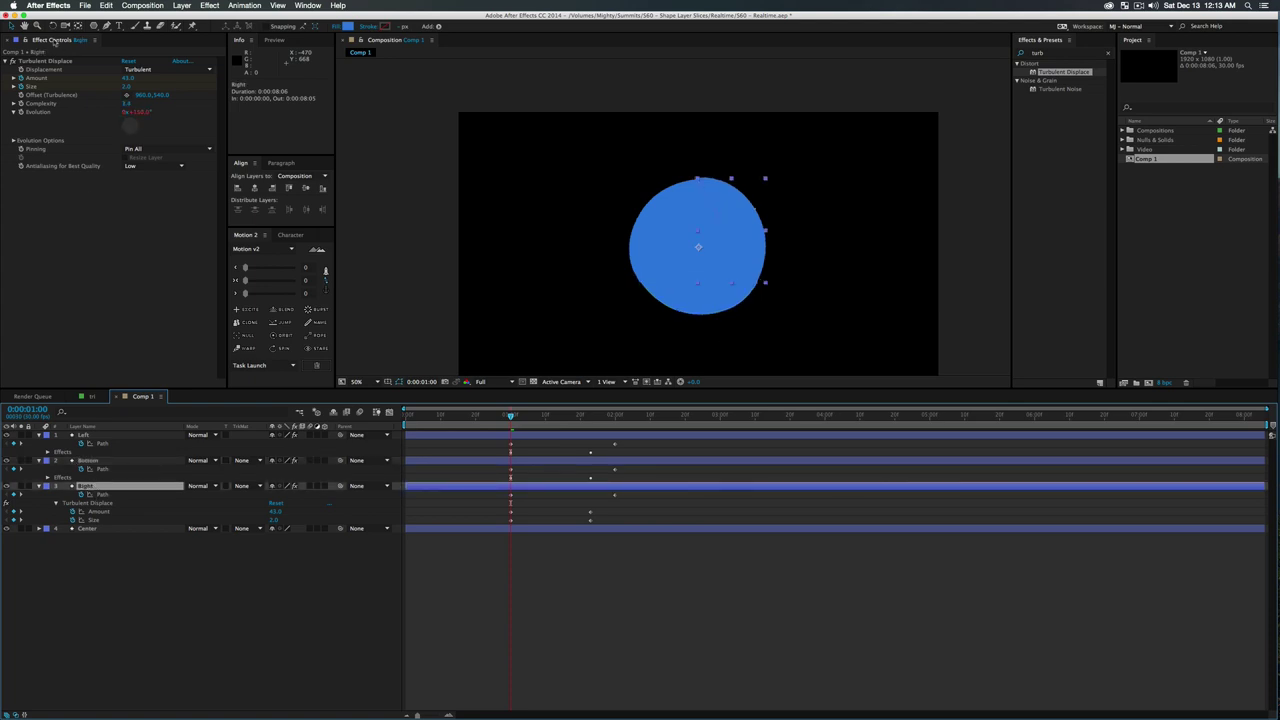
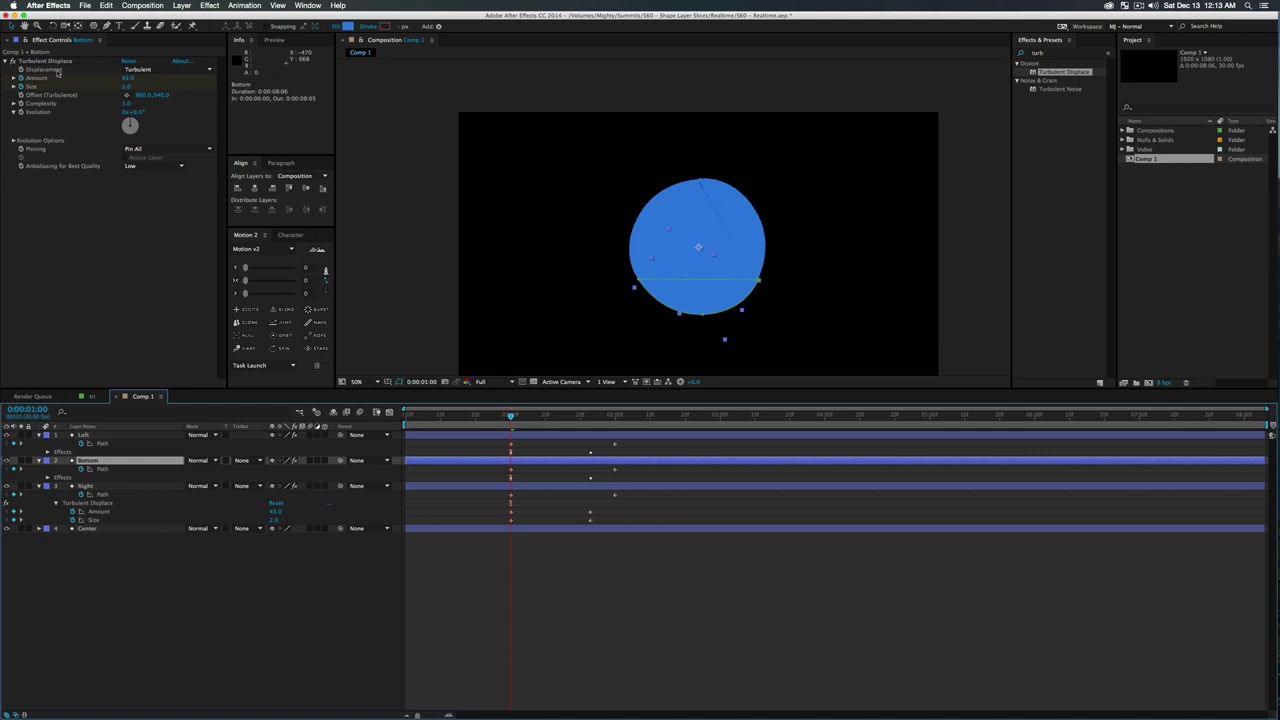
click(54, 63)
key(super+v)
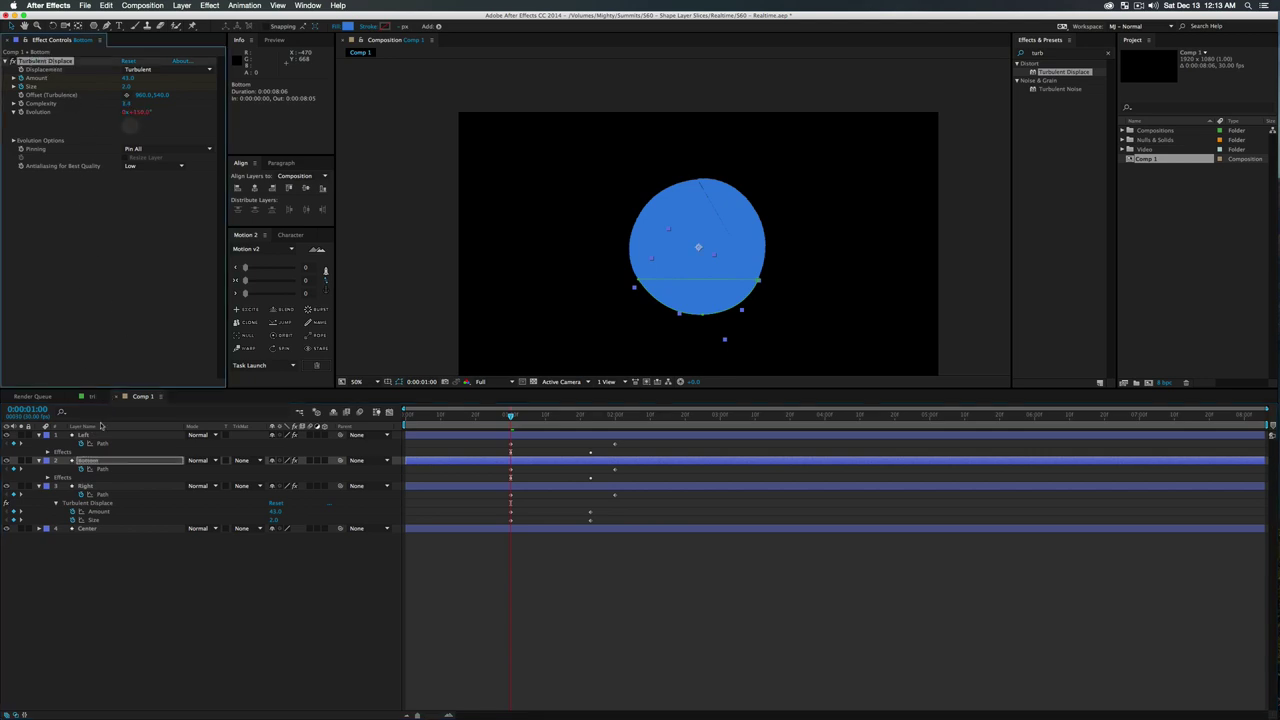
click(100, 435)
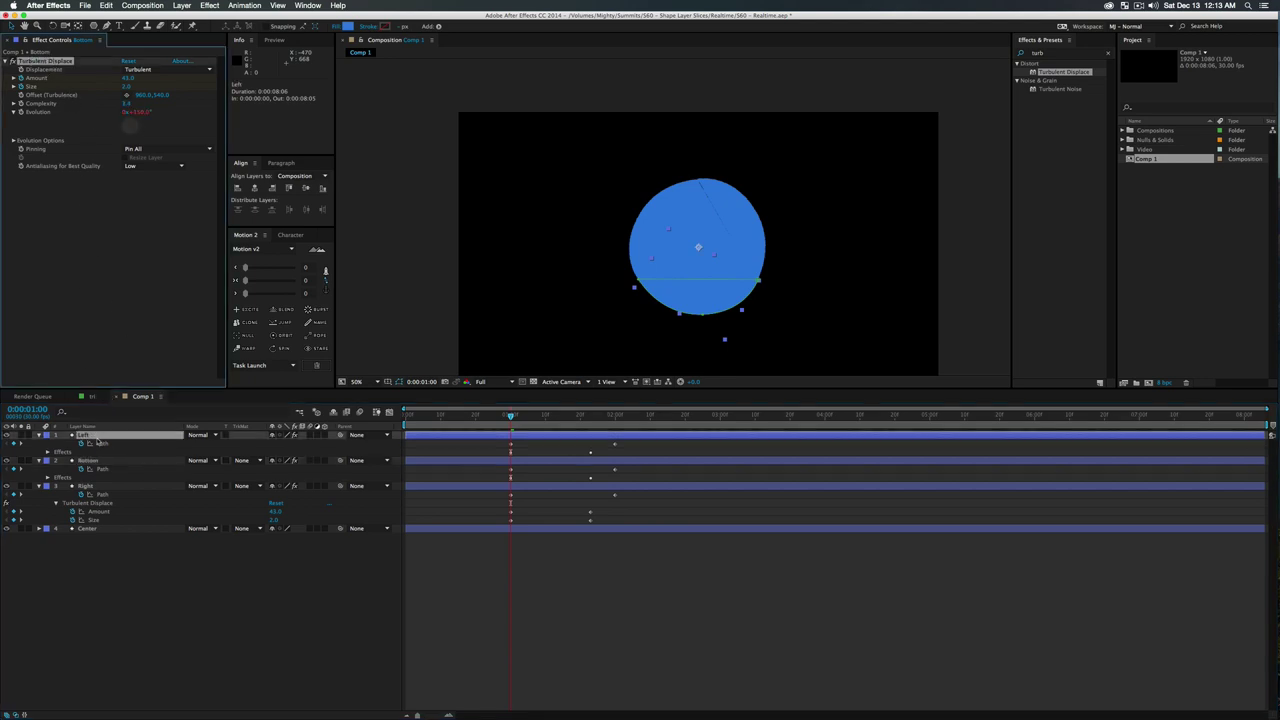
click(40, 62)
key(super+v)
click(322, 616)
key(space)
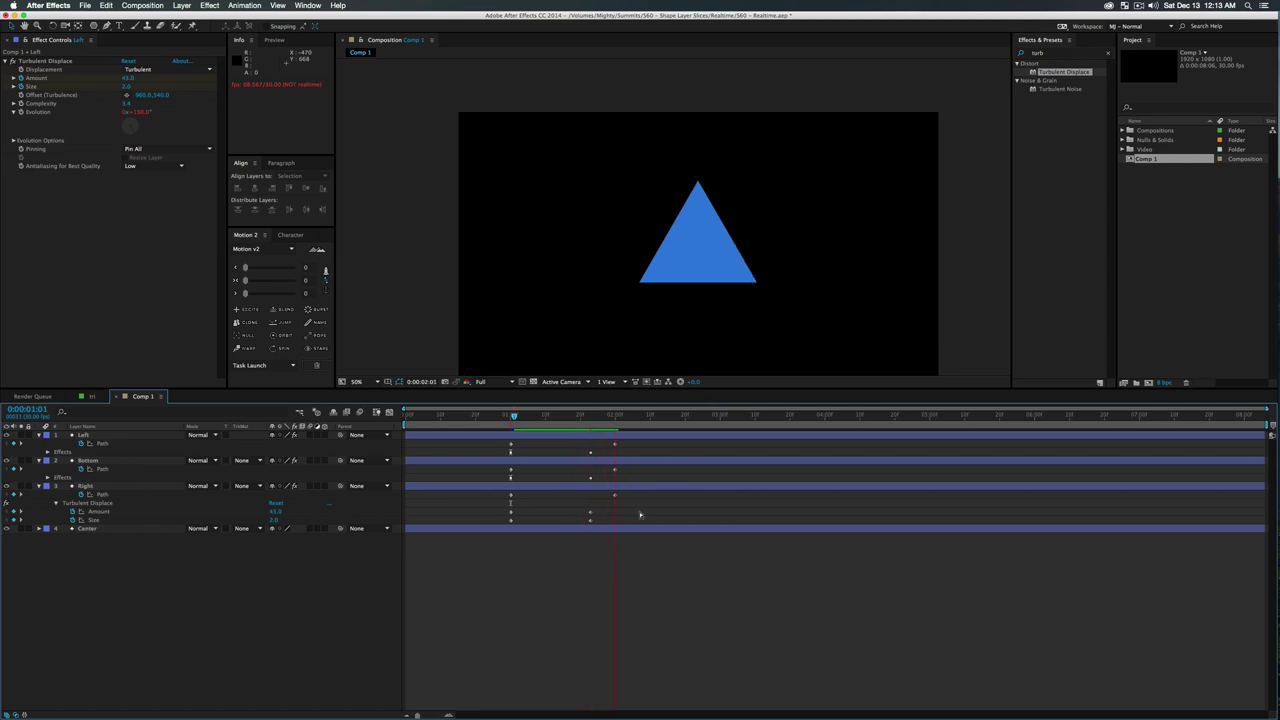
Reveal the keyframes of all slice layers, ease them all to 61 with Motion v2, and preview the result
drag(184, 620, 38, 351)
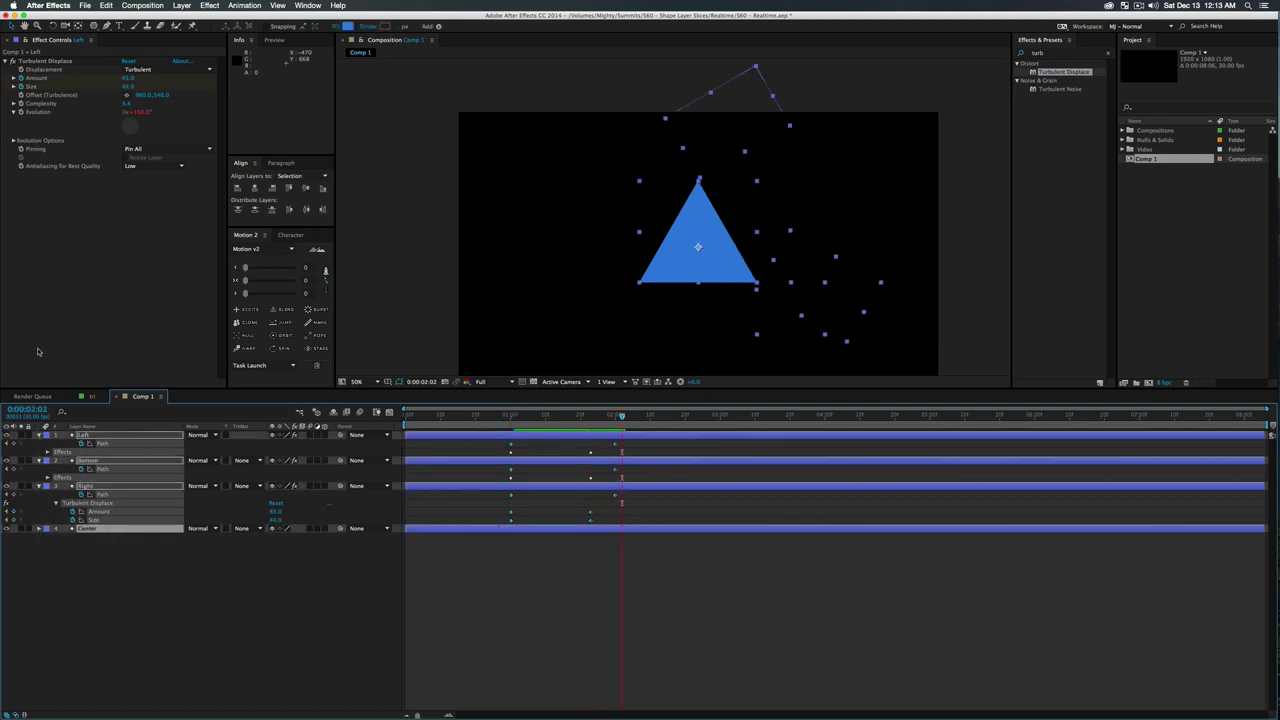
key(u)
key(u)
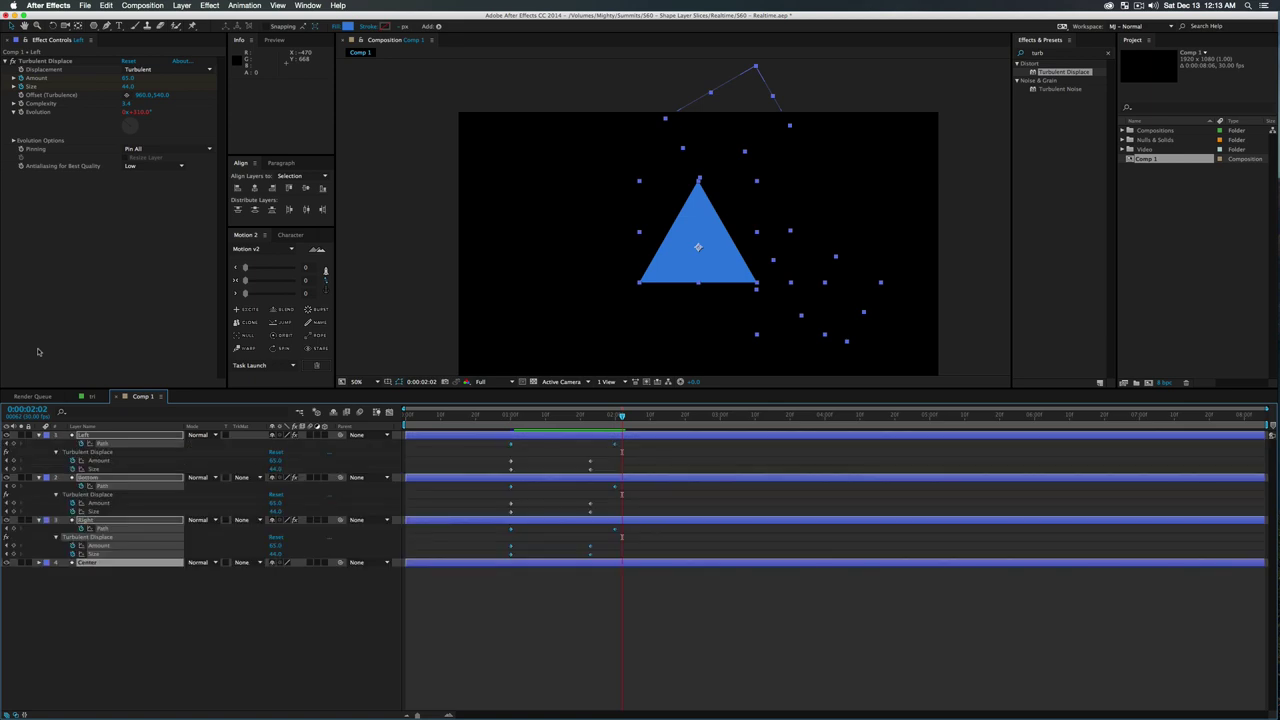
drag(683, 614, 494, 436)
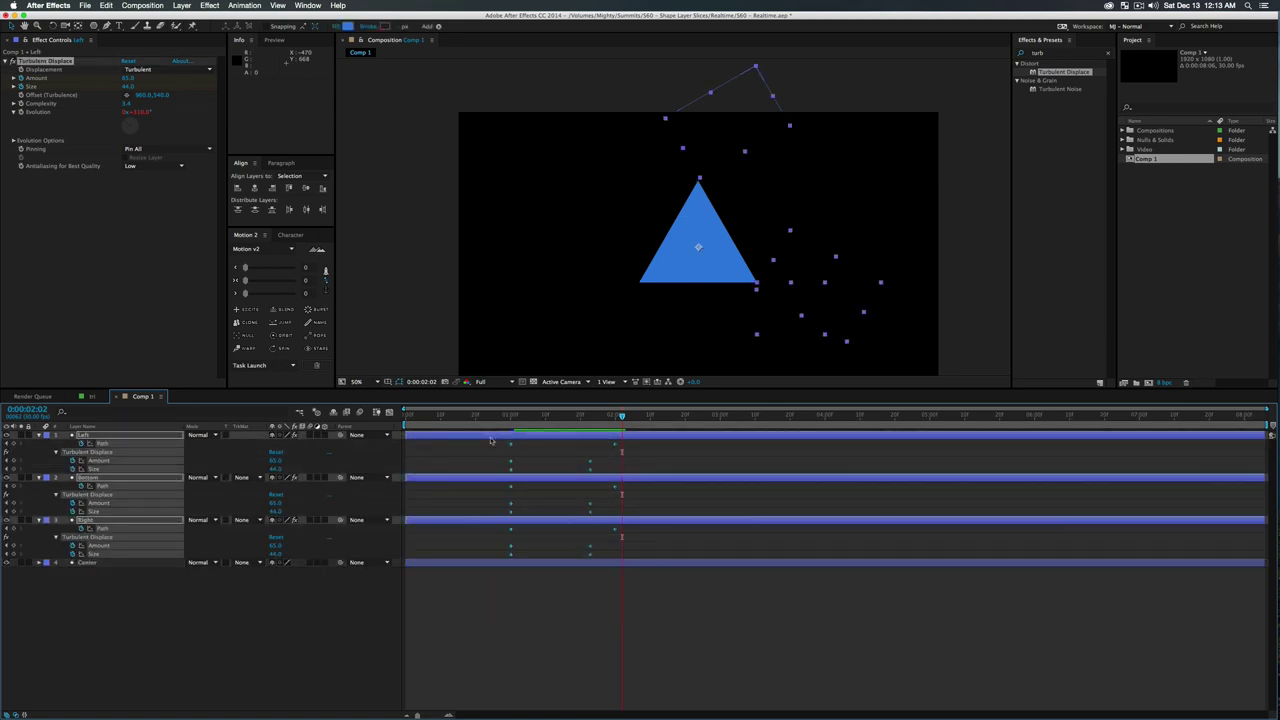
drag(246, 281, 269, 284)
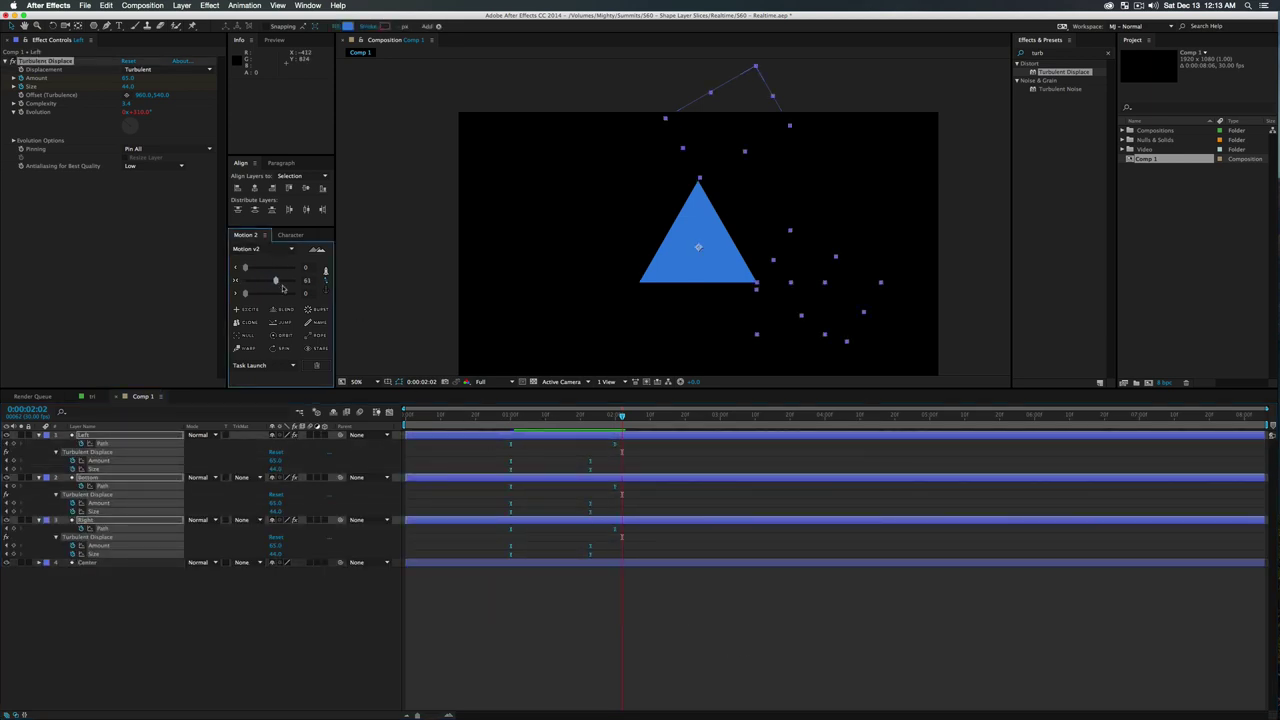
click(326, 675)
key(j)
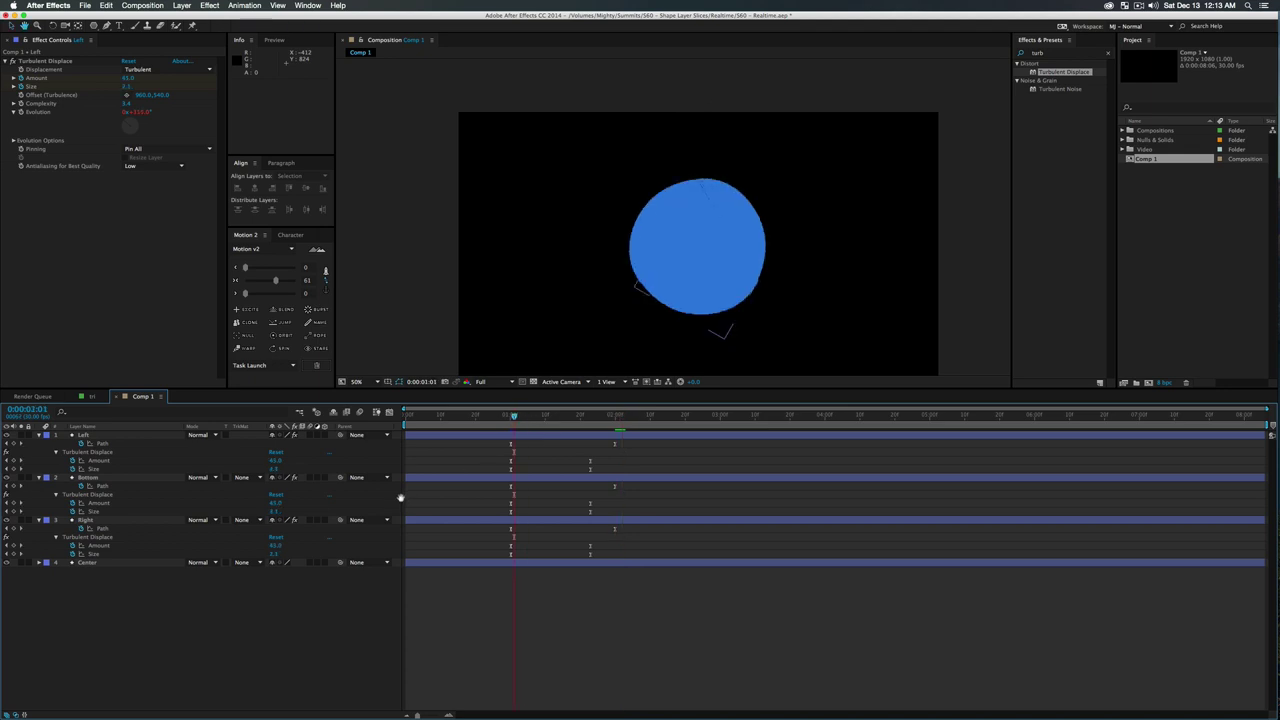
key(space)
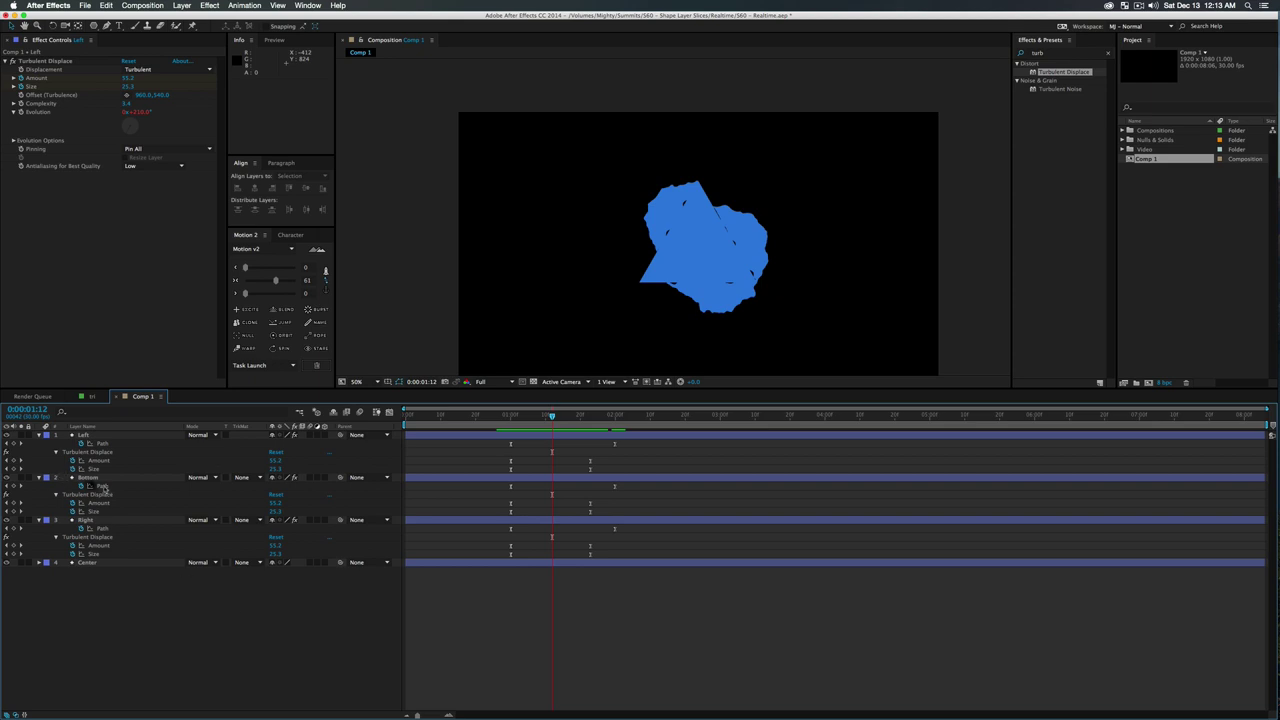
Stagger the slices by shifting the Bottom layer's keyframes to start at 0:00:01:23 and the Left layer's at 0:00:02:22
click(162, 479)
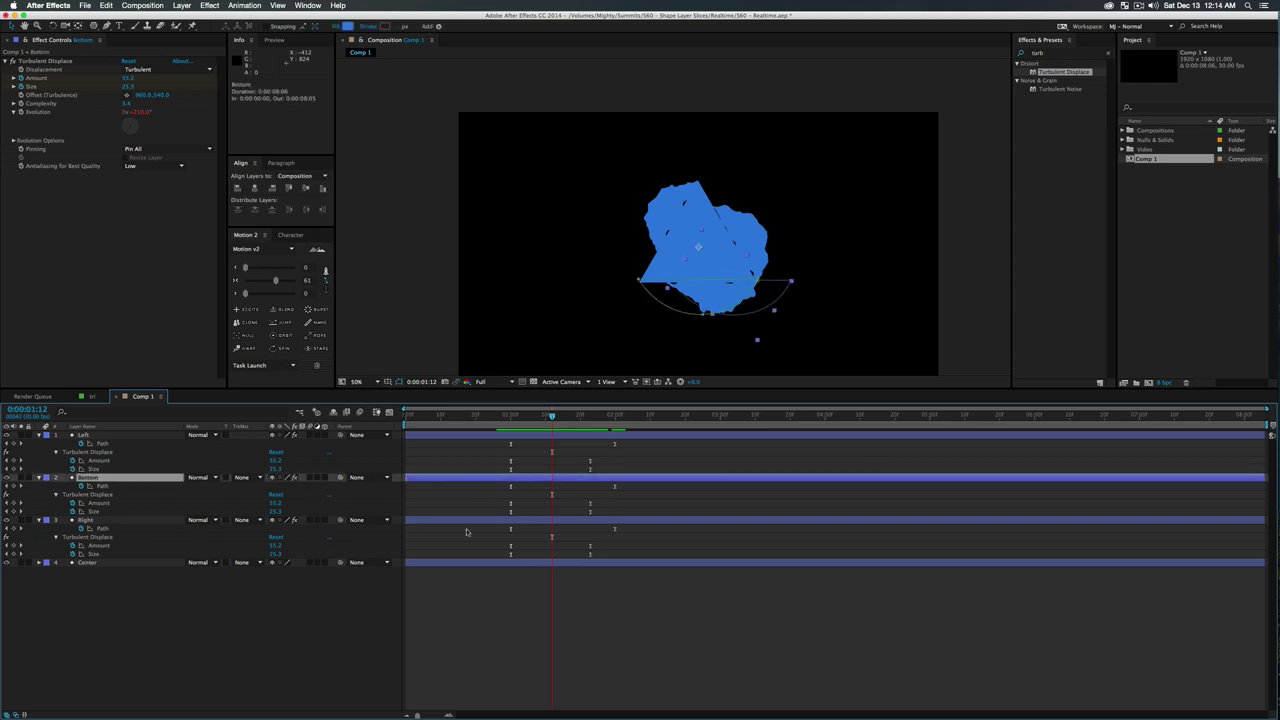
drag(500, 486, 615, 512)
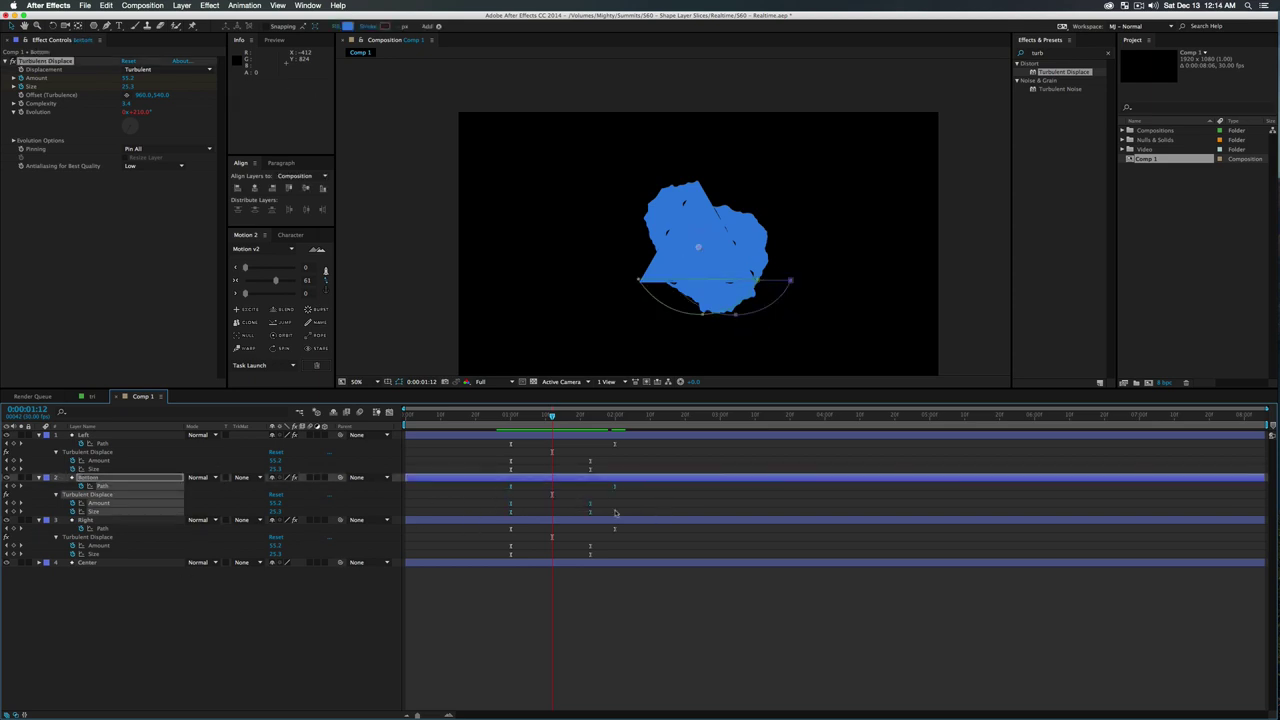
drag(510, 514, 591, 520)
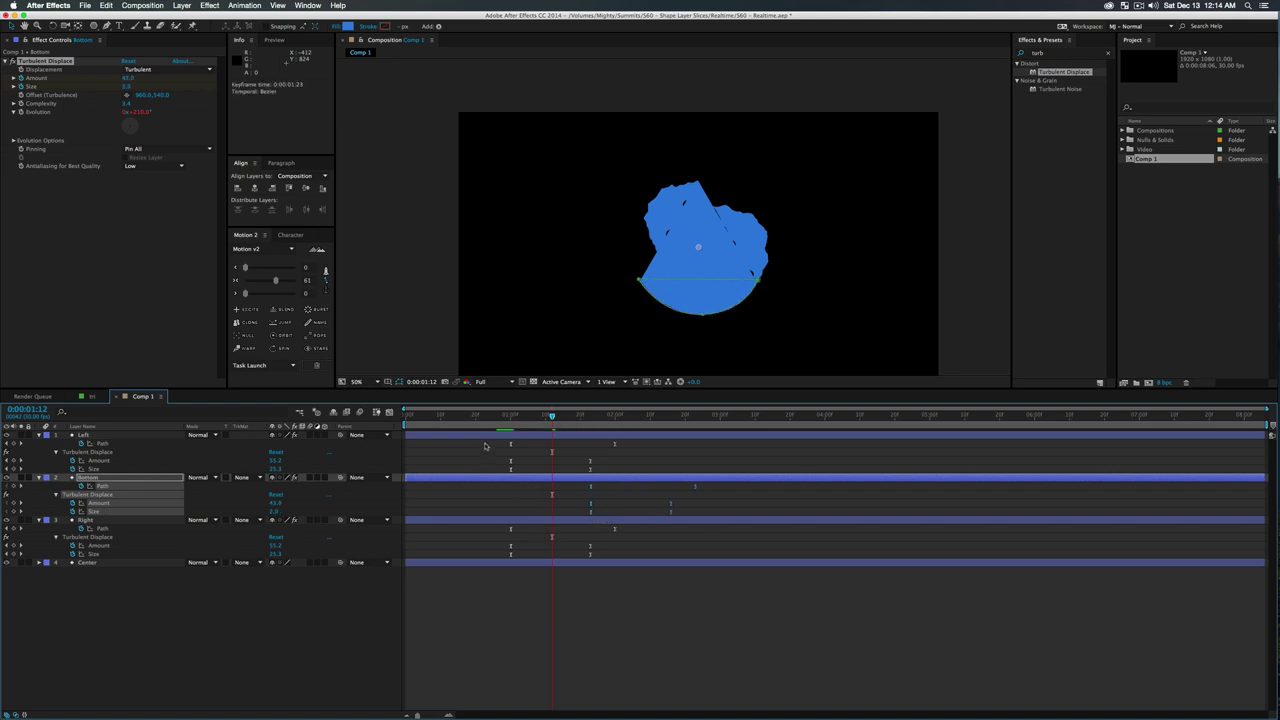
drag(485, 445, 655, 474)
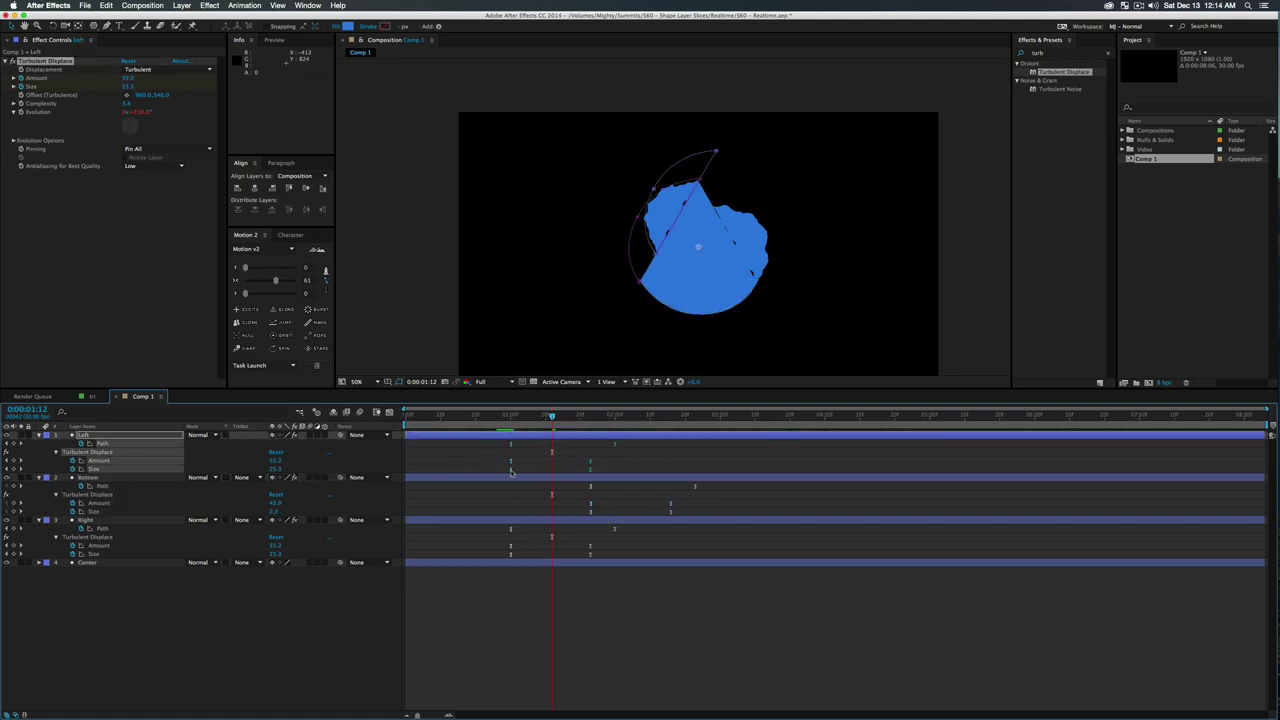
drag(511, 472, 682, 466)
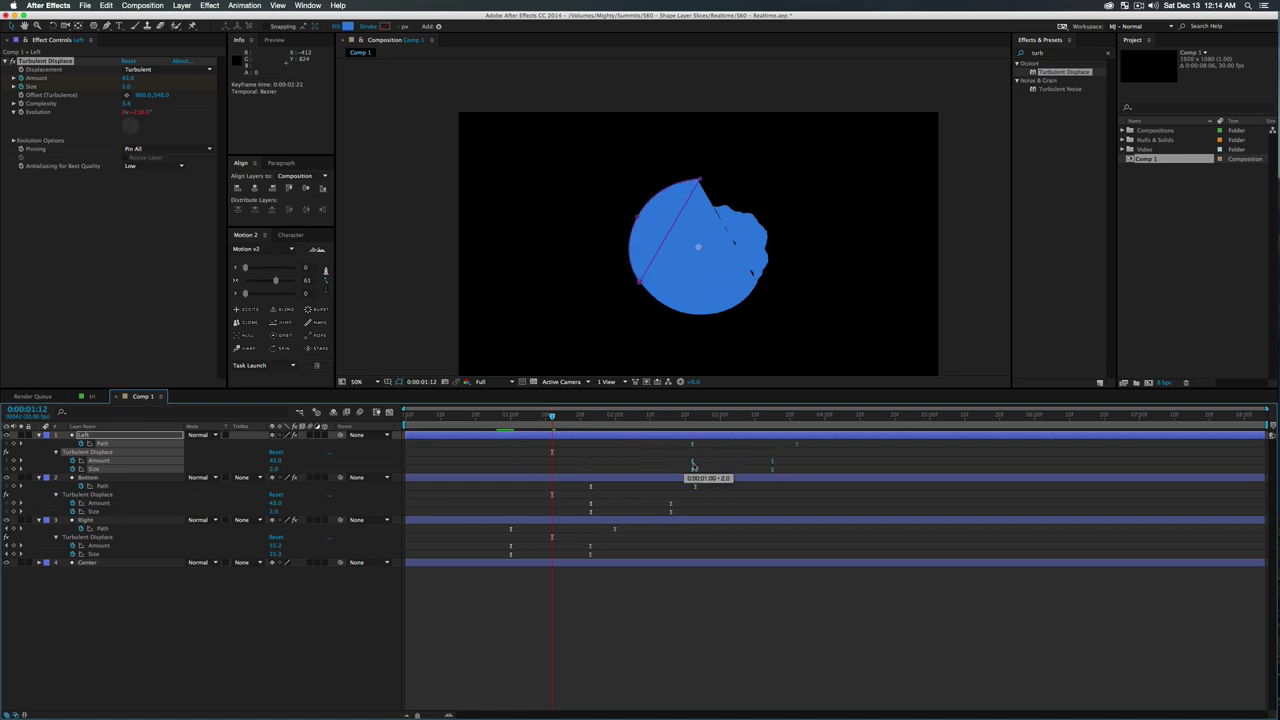
drag(630, 416, 515, 432)
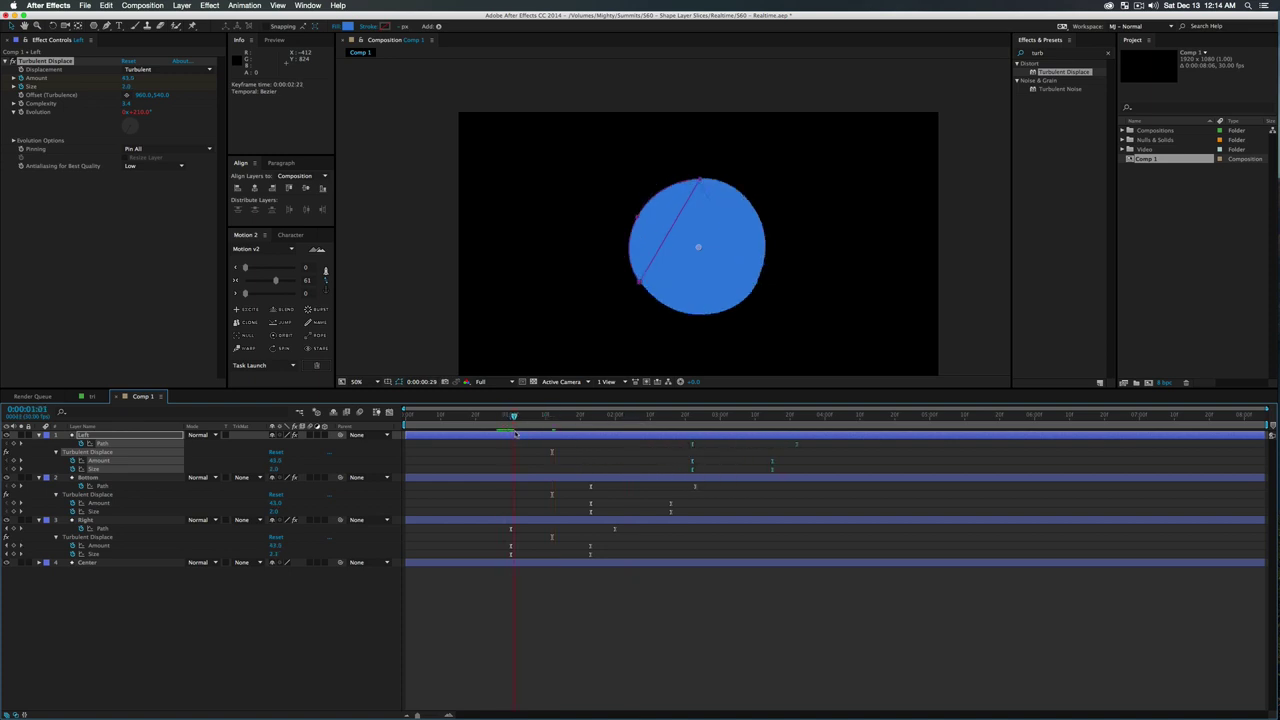
Preview the staggered slices, and compress all their keyframes proportionally so the animation ends at about 0:00:03:10
click(325, 614)
key(space)
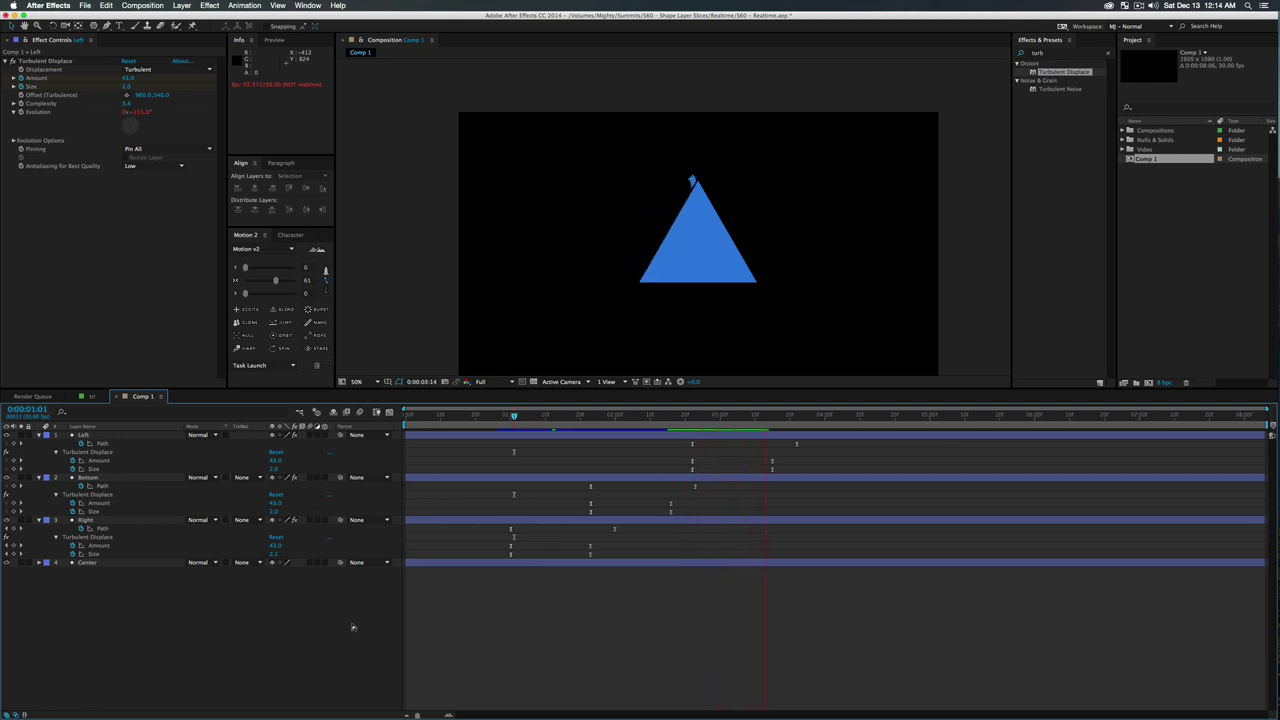
drag(912, 634, 471, 428)
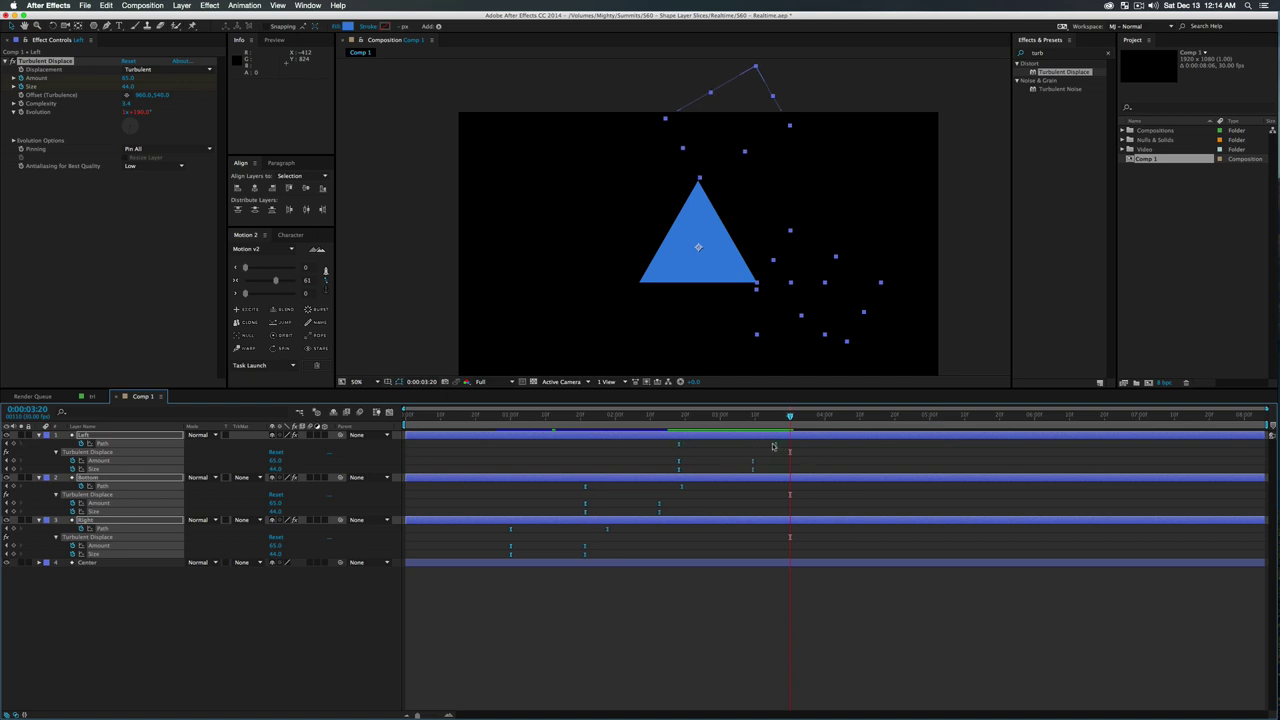
drag(773, 446, 748, 446)
drag(868, 447, 670, 463)
drag(747, 462, 750, 462)
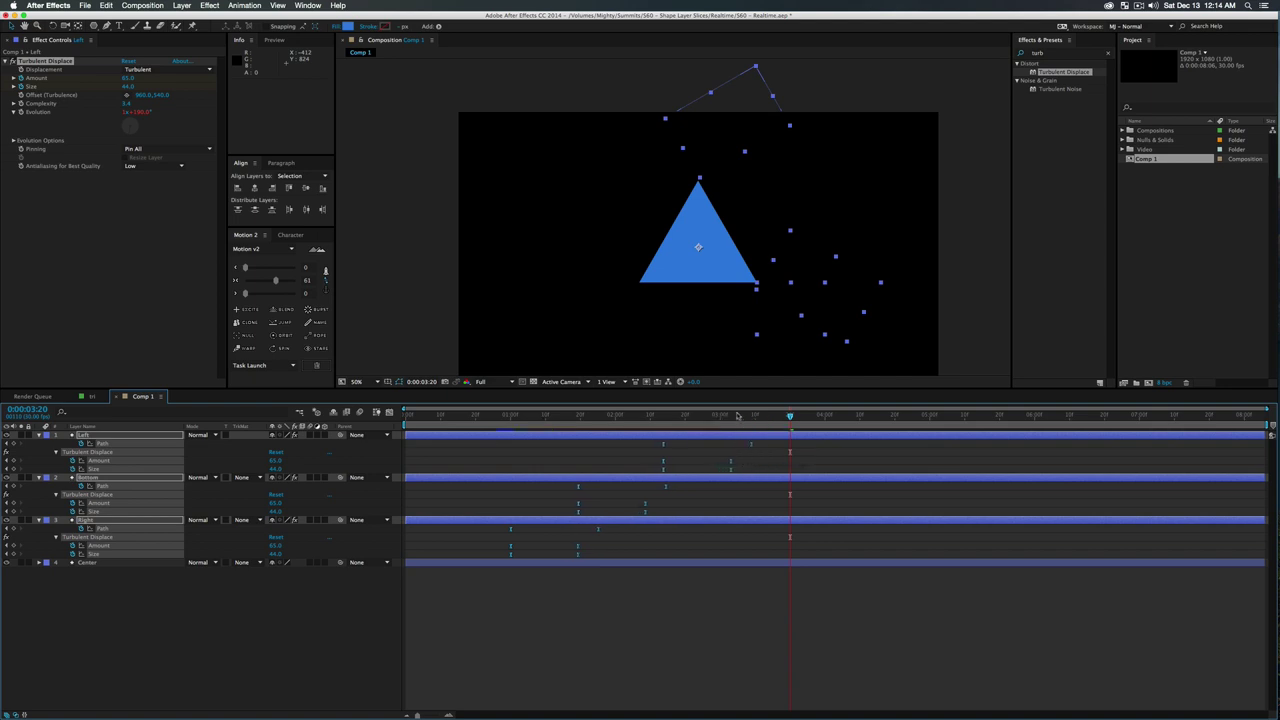
Preview the tightened slice animation from 0:00:01:10 and return the playhead to 0:00:01:00
drag(742, 414, 545, 434)
key(space)
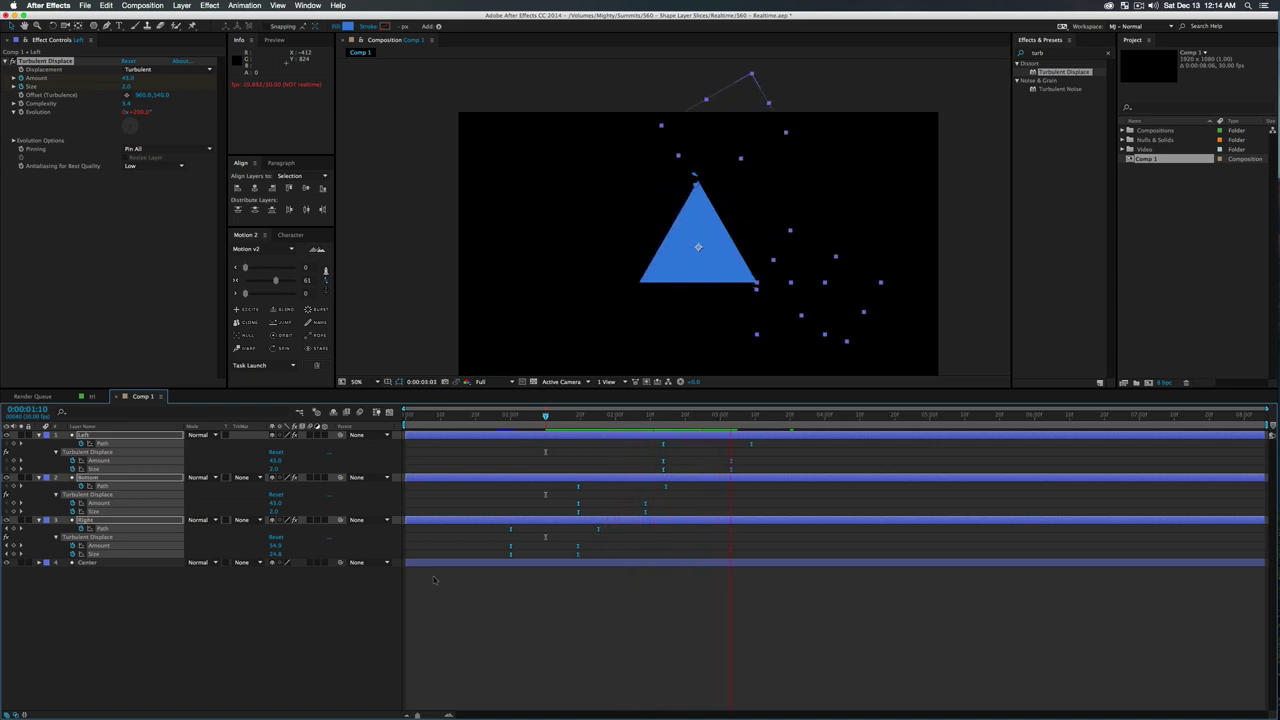
key(space)
drag(693, 415, 510, 415)
Pre-compose the Left, Bottom, Right and Center layers into a new composition named "Triangle Base"
click(155, 636)
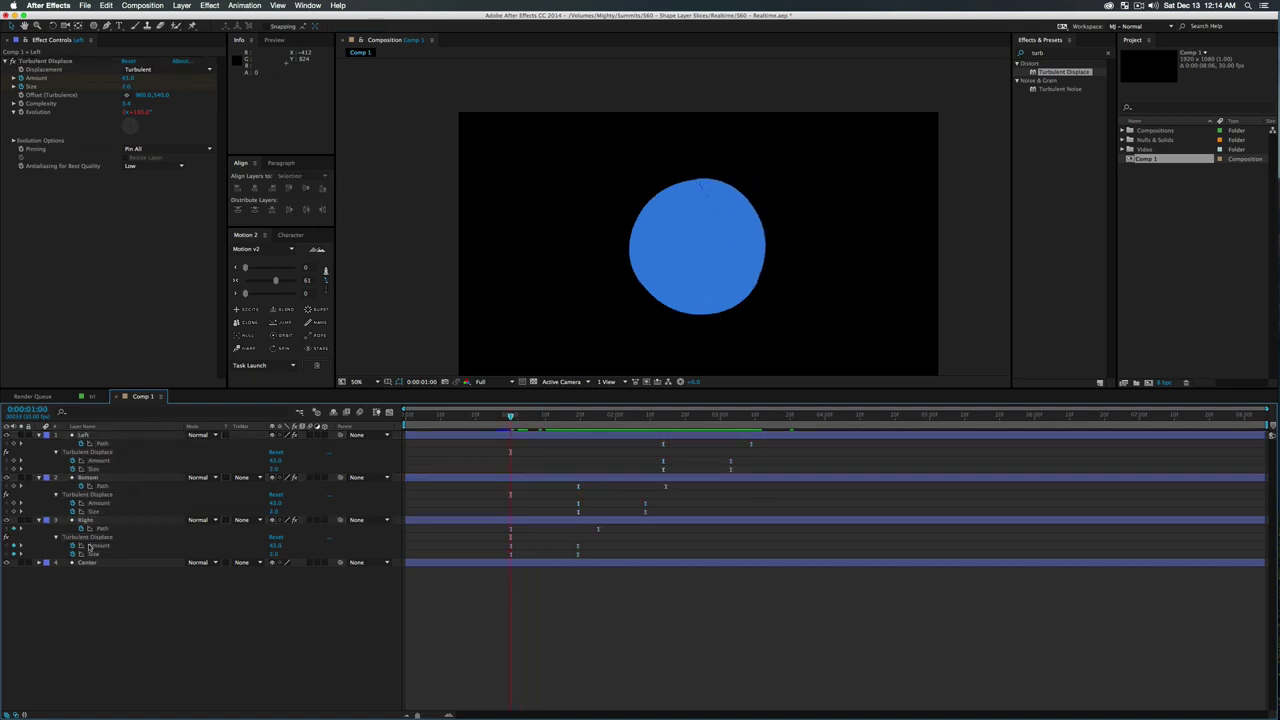
drag(99, 580, 94, 432)
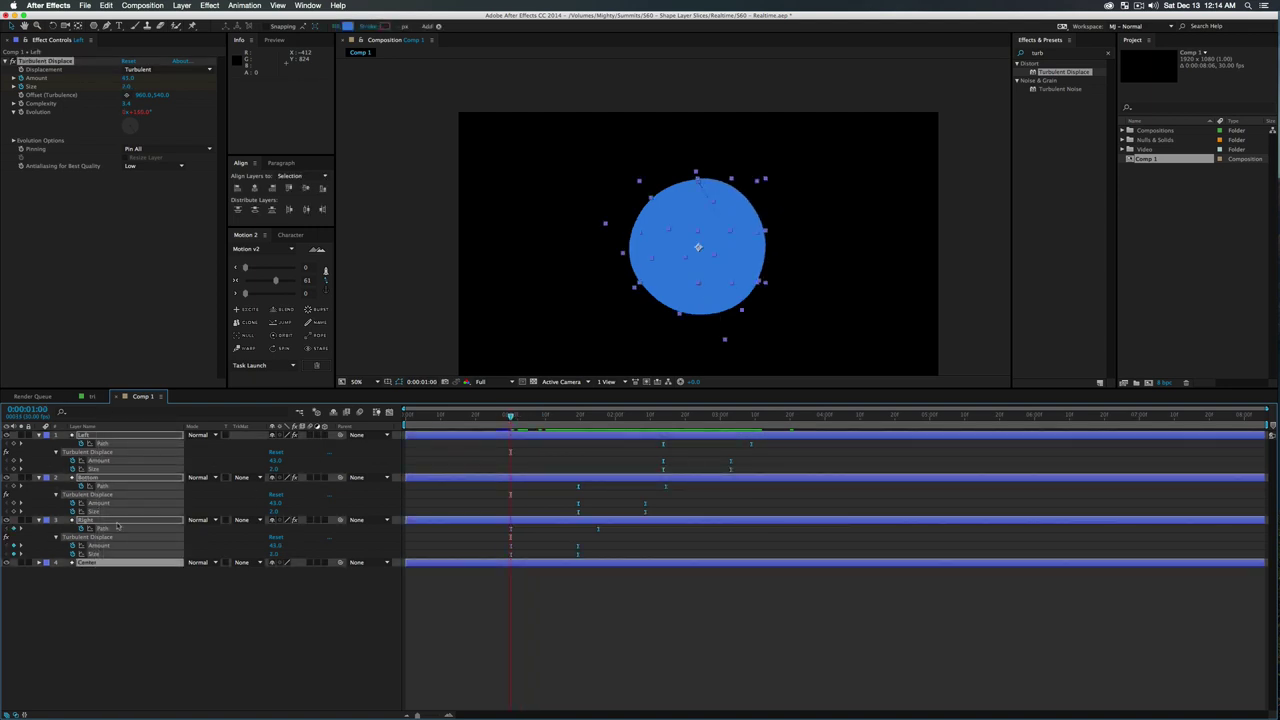
key(super+shift+c)
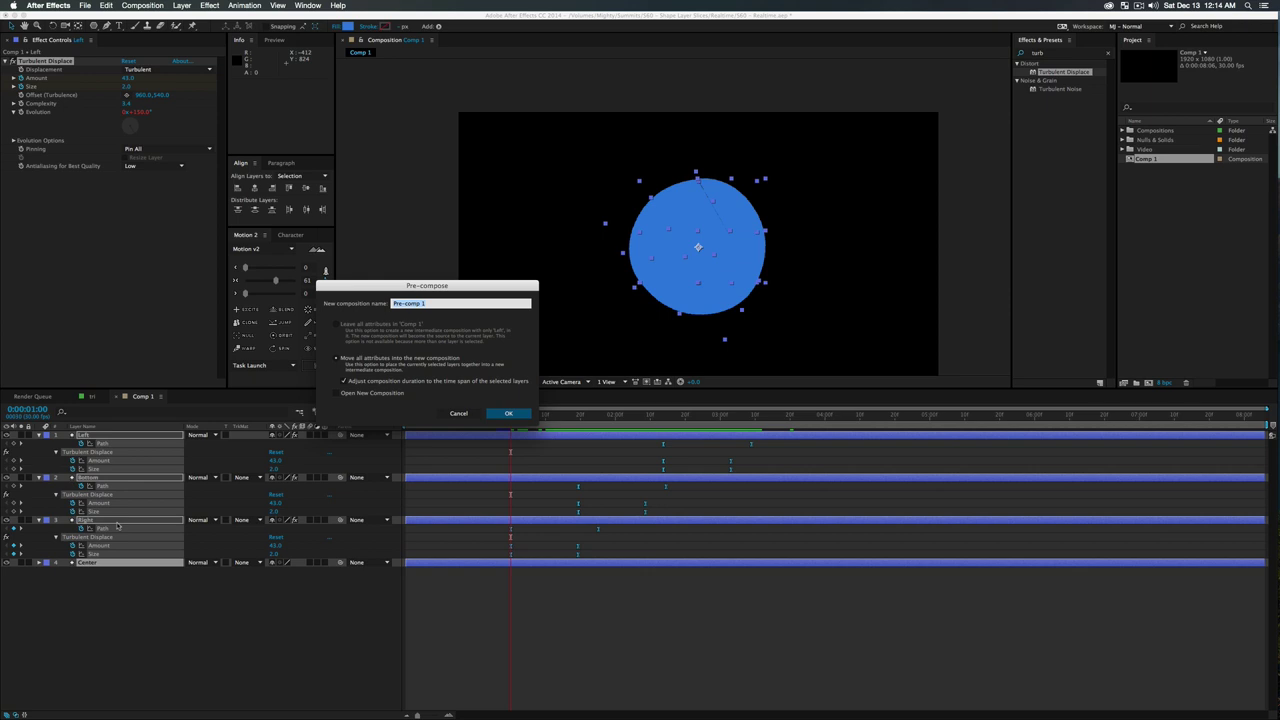
text(Triangle Base)
key(Return)
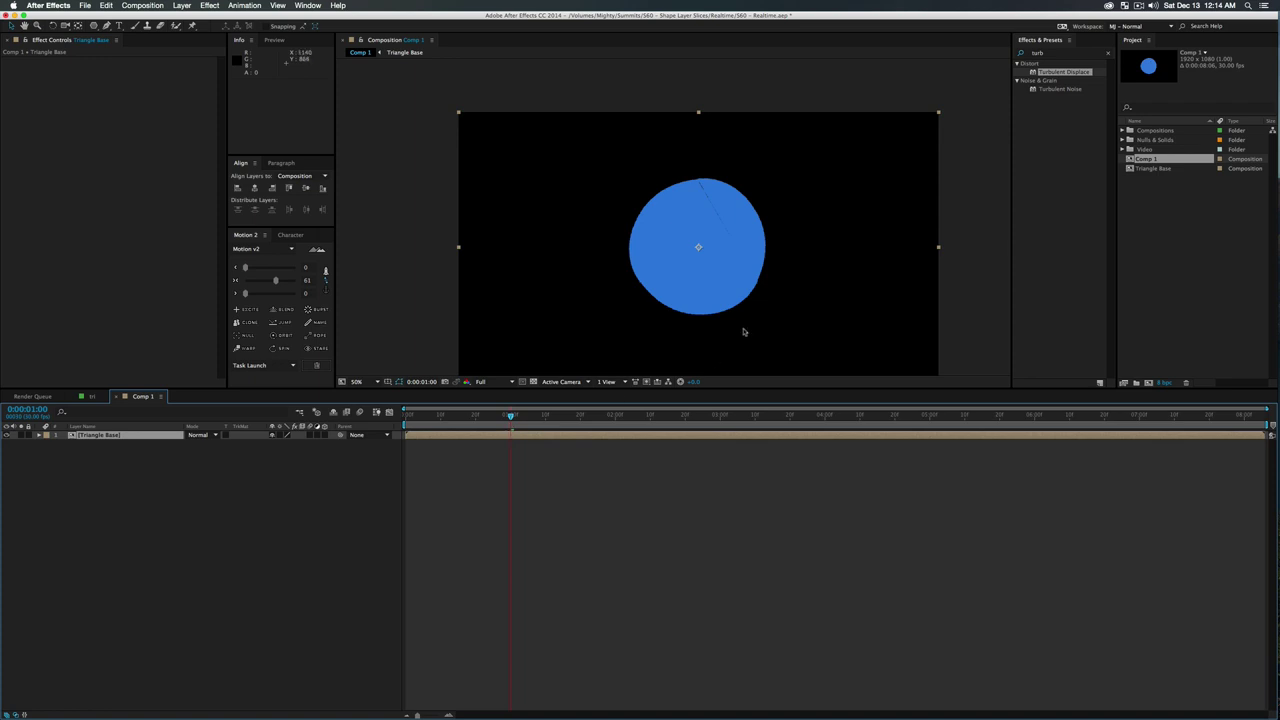
Scrub the nested animation, inspect the layers inside Triangle Base, and return to Comp 1
key(shift+slash)
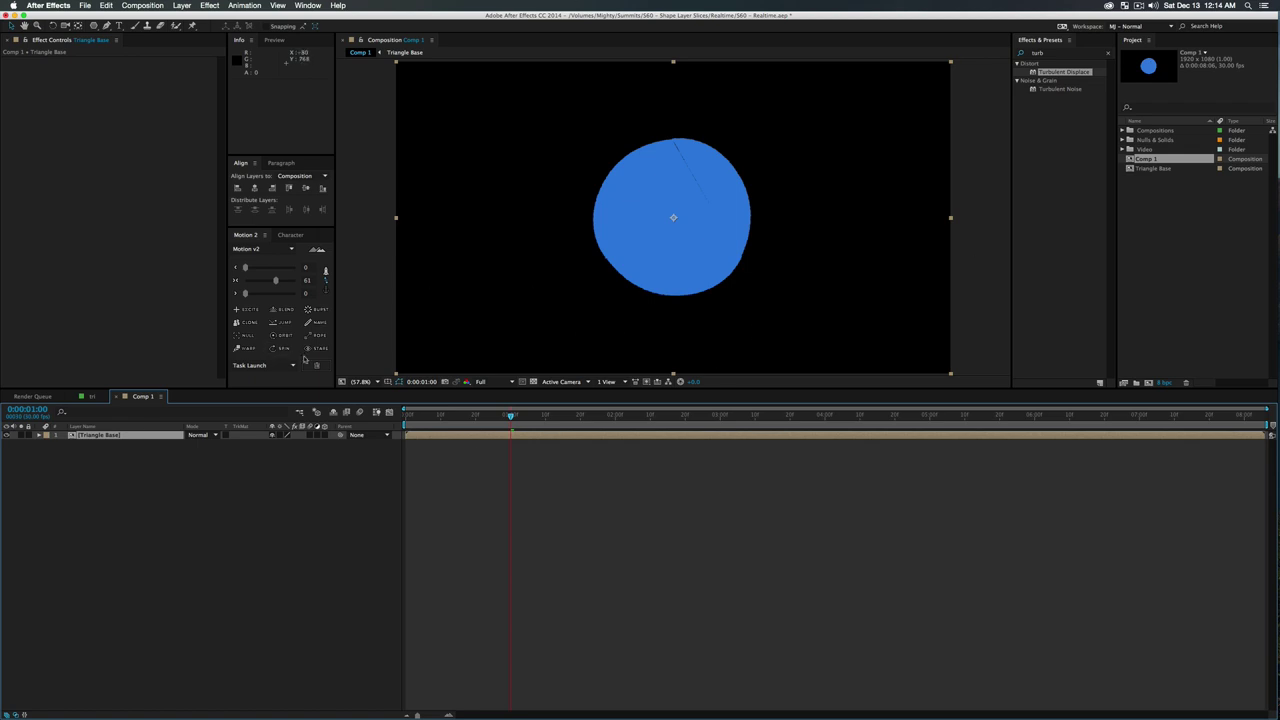
mouse_move(530, 421)
mouse_down()
mouse_move(730, 418)
mouse_move(514, 418)
mouse_up()
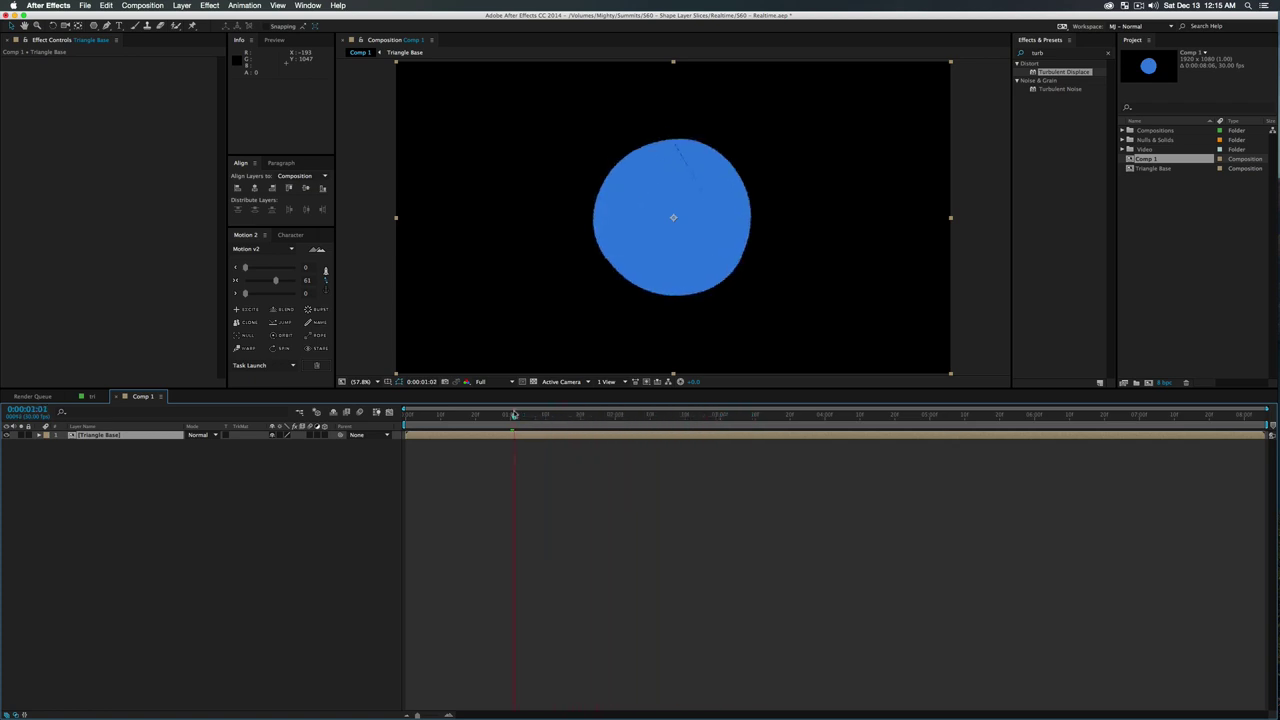
double_click(116, 436)
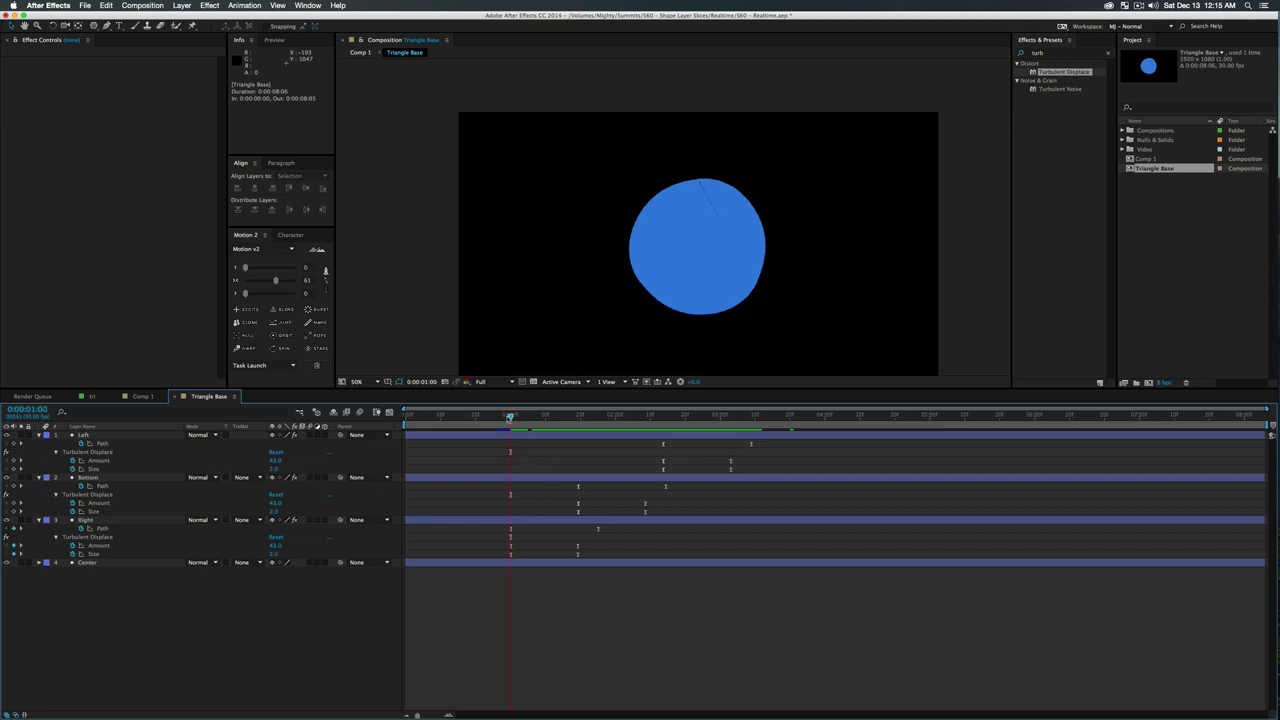
click(141, 396)
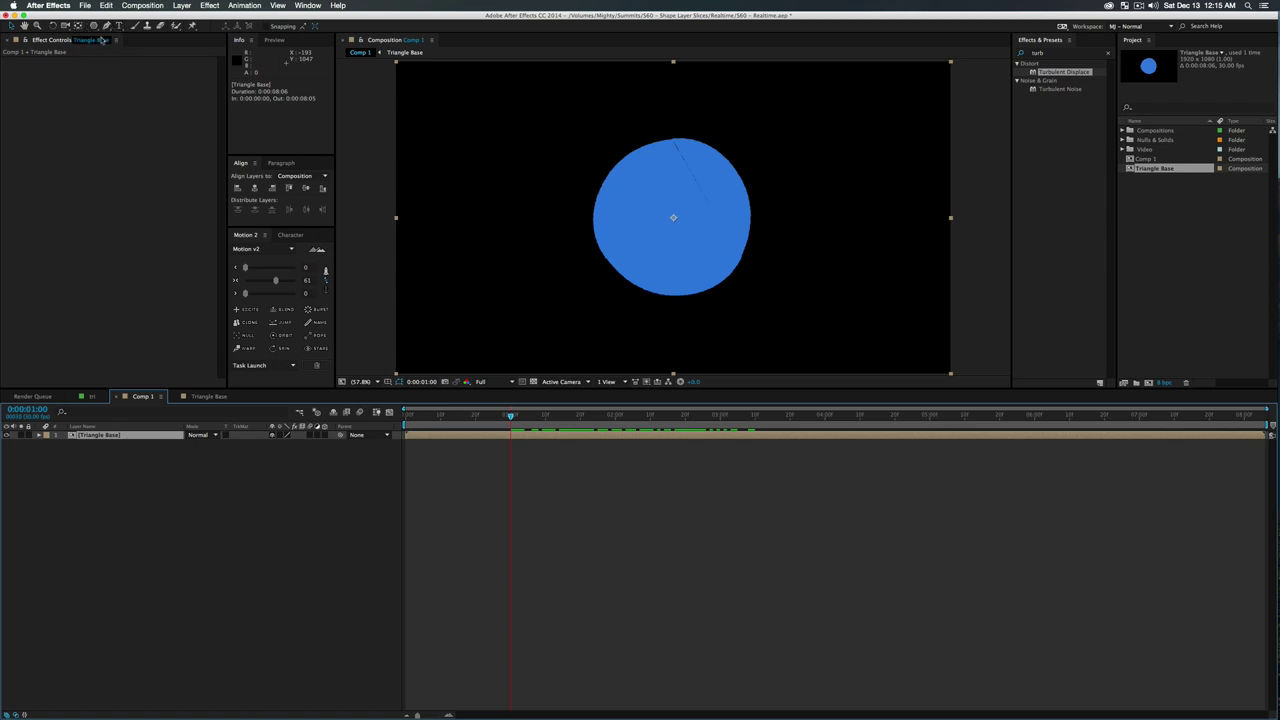
Draw a thin horizontal rectangle across the circle's lower part on a new shape layer and fill it very light blue
drag(94, 26, 114, 28)
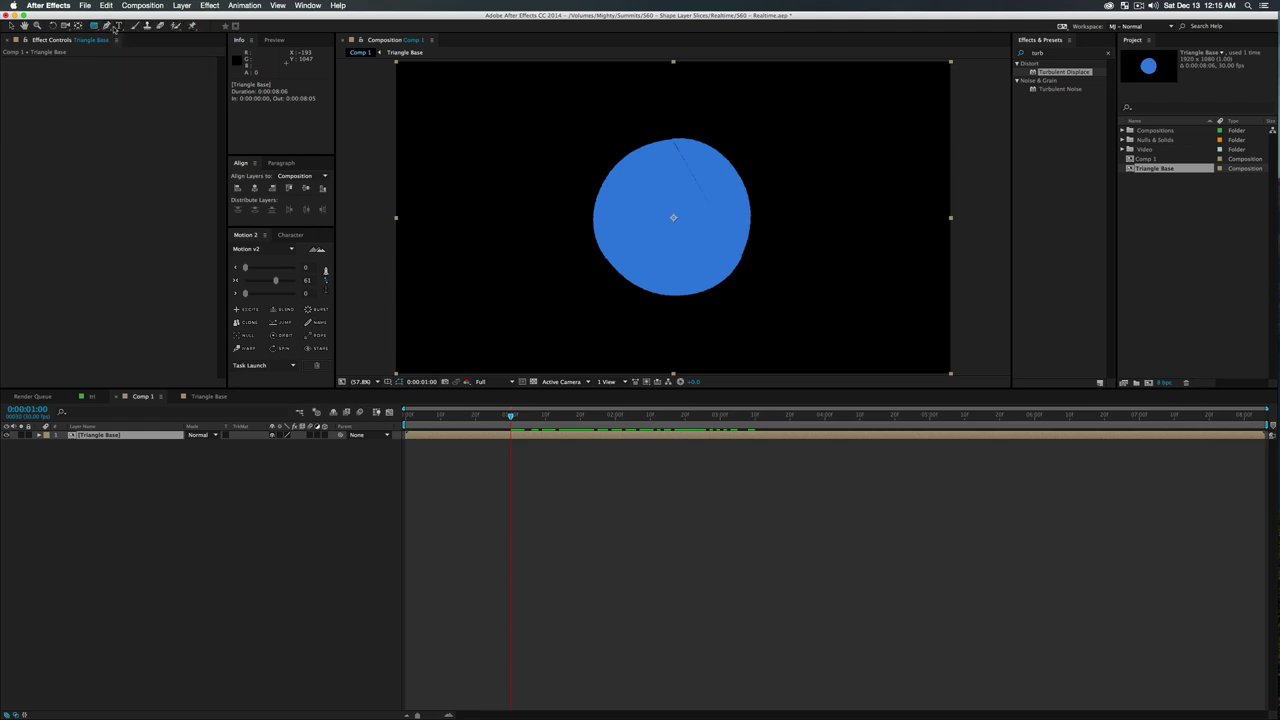
drag(586, 259, 720, 266)
key(super+z)
click(226, 503)
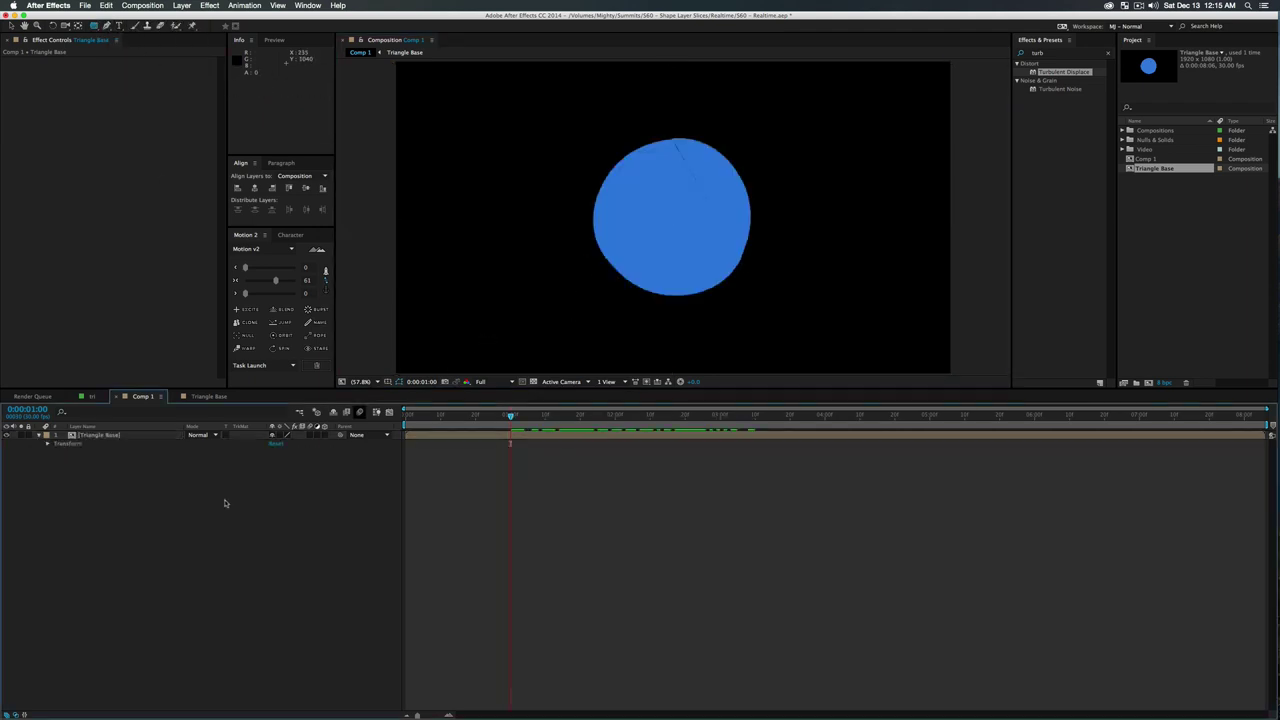
drag(592, 257, 779, 262)
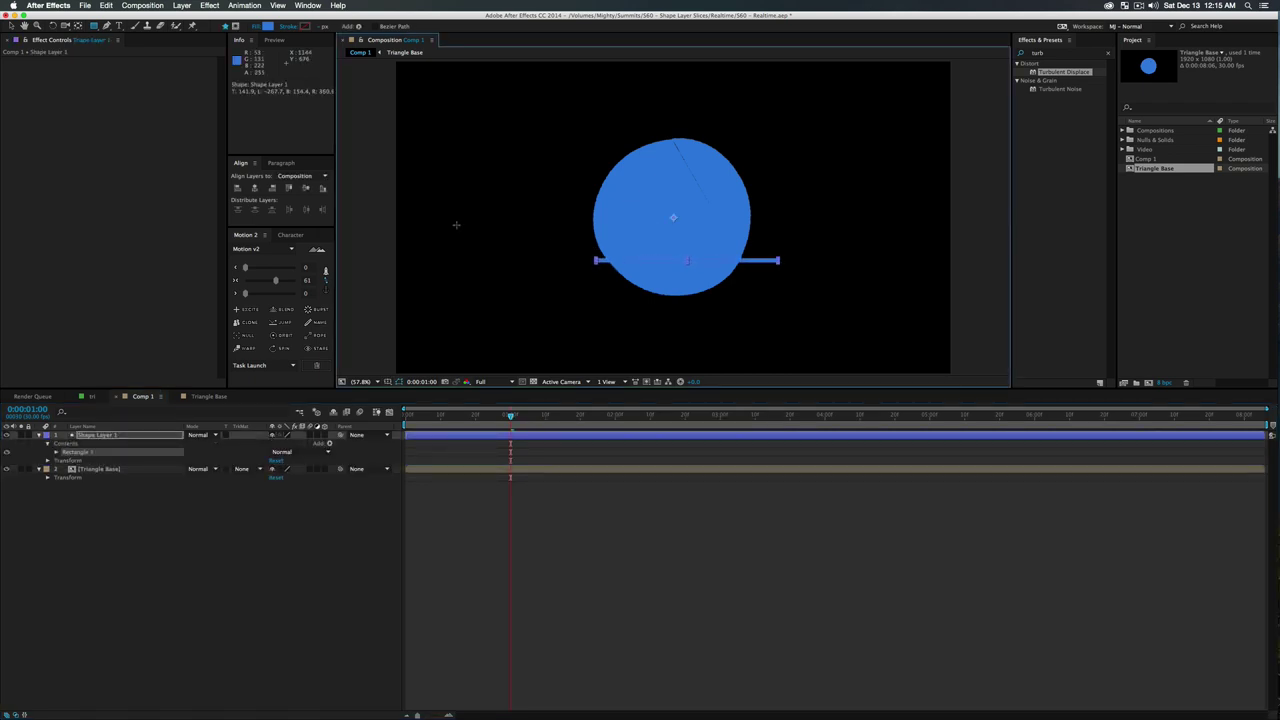
click(266, 26)
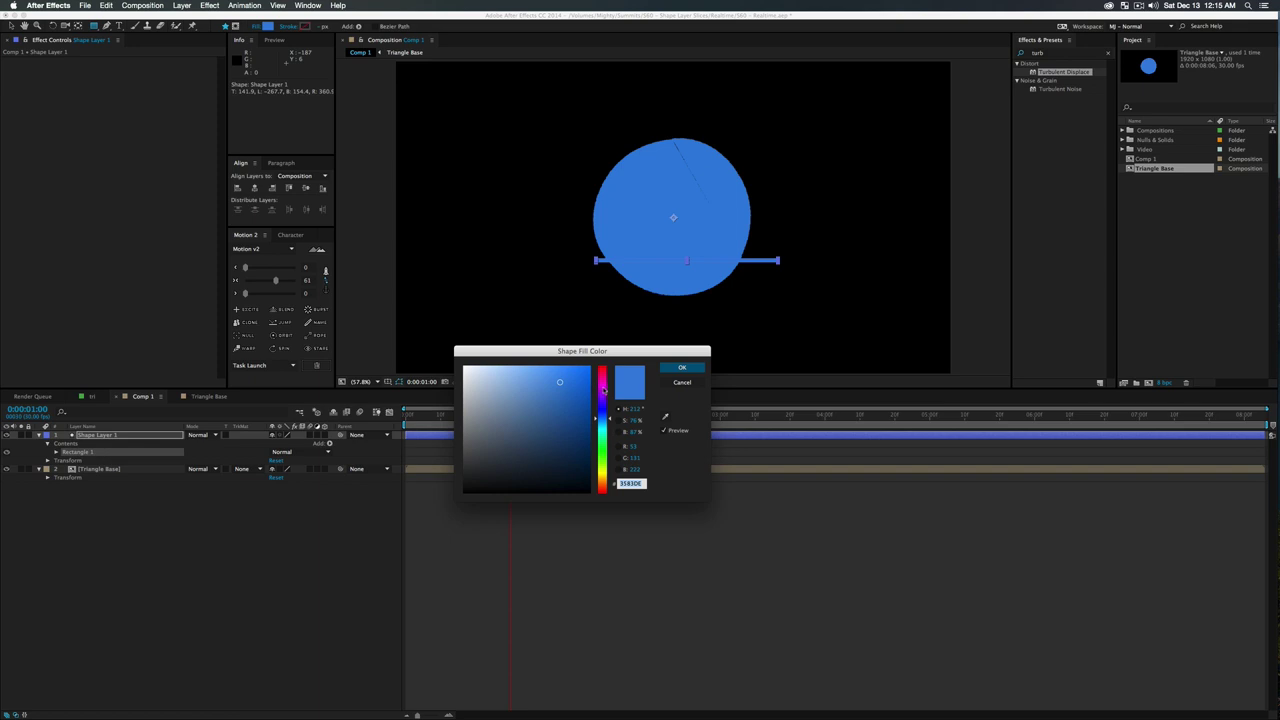
click(466, 369)
click(682, 367)
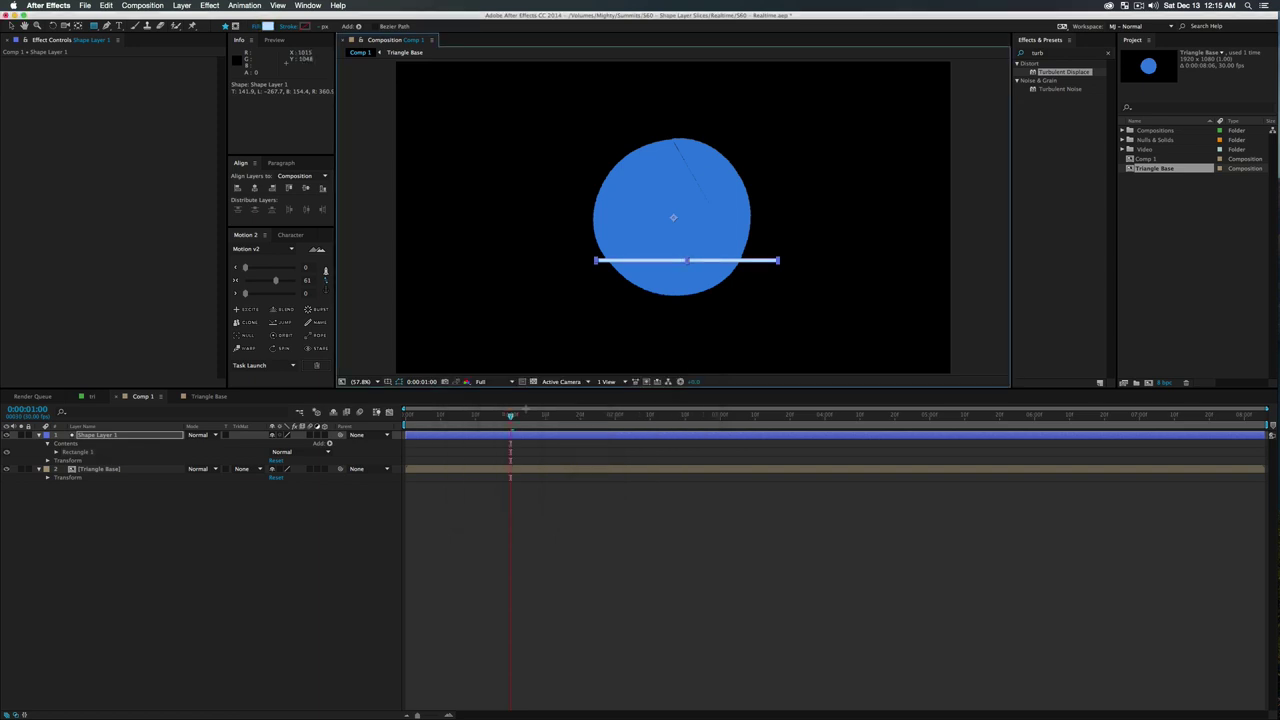
At 0:00:02:01, shift the light rectangle slightly left along the flat cut edge of the bottom slice
drag(529, 415, 618, 438)
key(z)
click(666, 259)
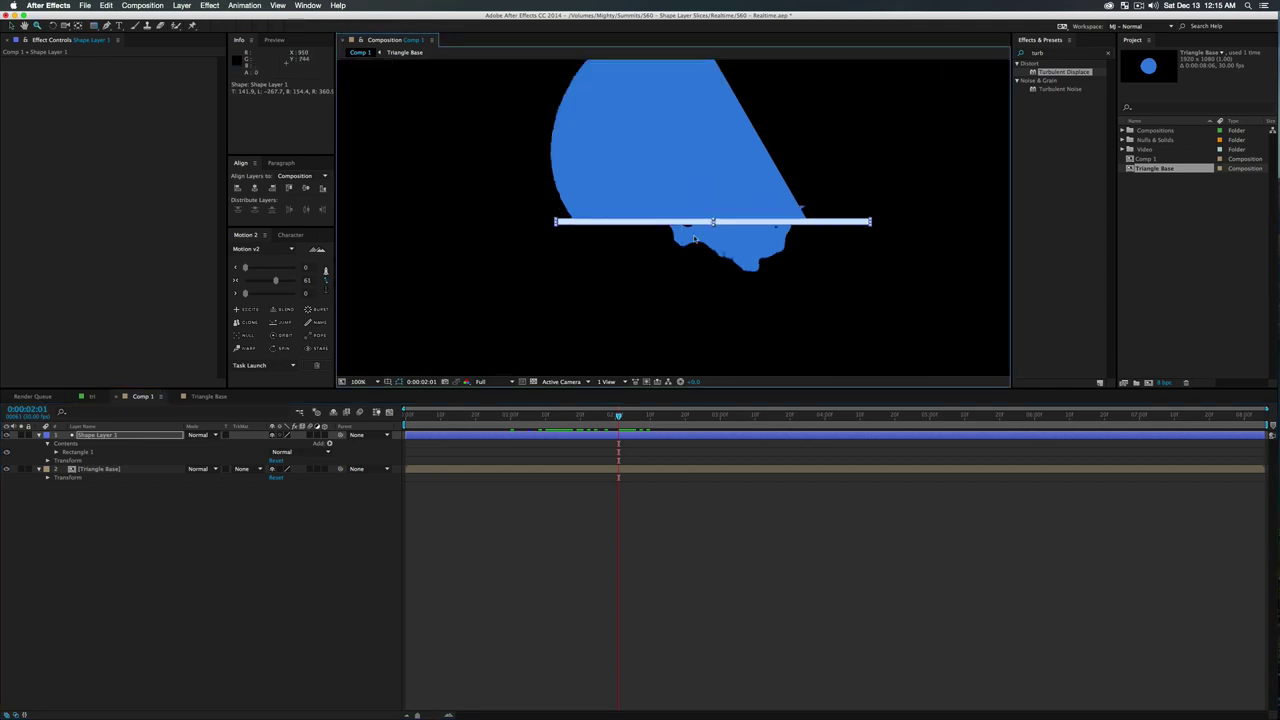
key(v)
mouse_move(676, 220)
mouse_down()
mouse_move(644, 262)
mouse_move(651, 222)
mouse_up()
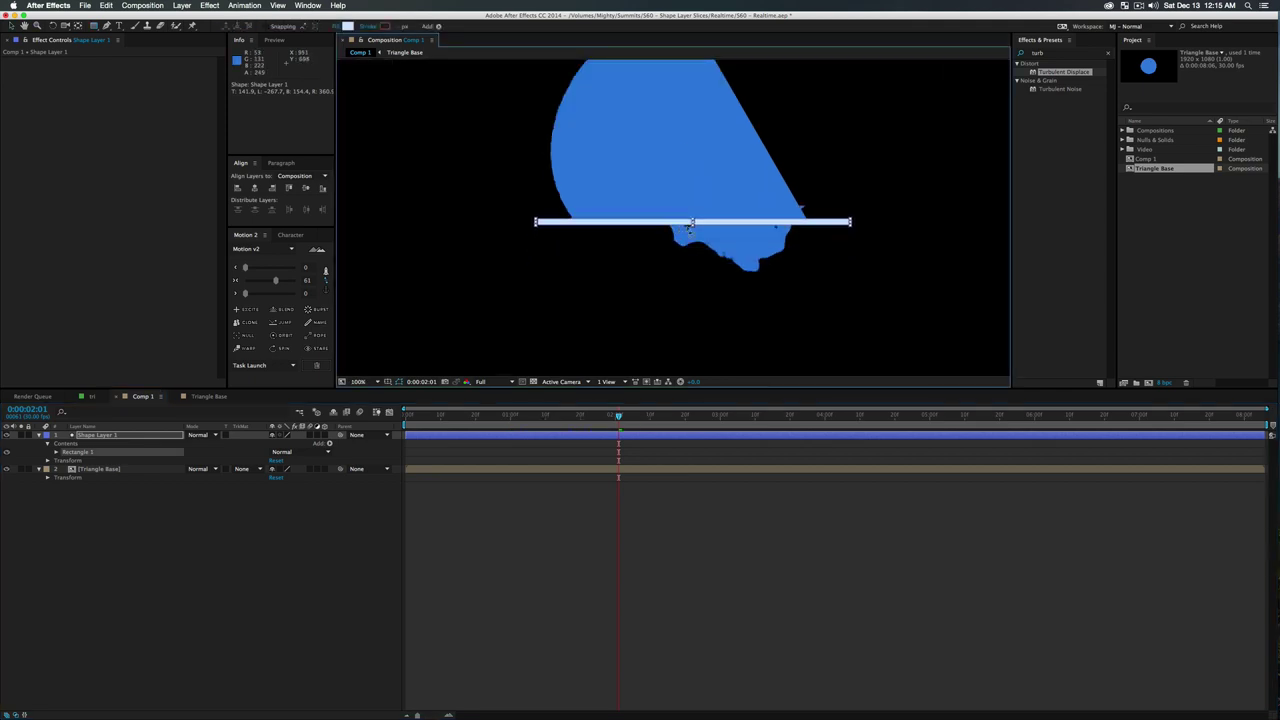
drag(696, 229, 698, 228)
key(super+z)
Center Shape Layer 1's anchor point on the rectangle and scale the layer to 68% by 72%
click(147, 437)
key(s)
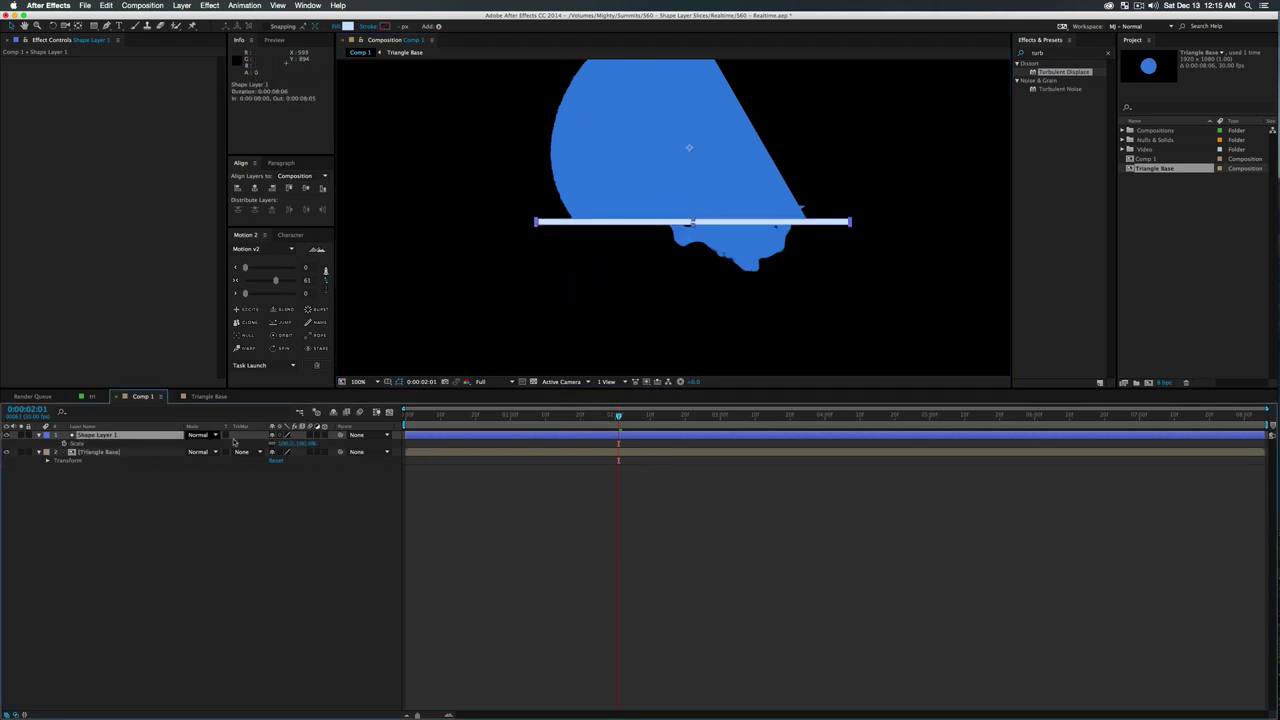
click(325, 289)
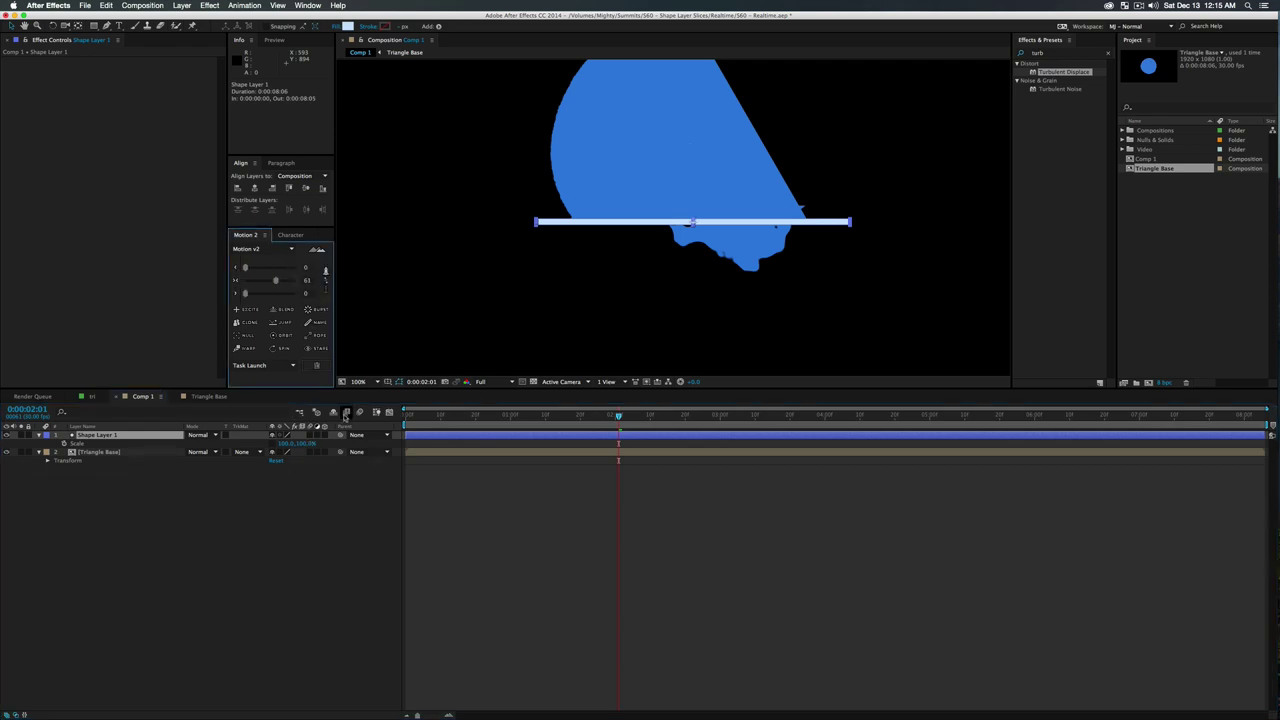
mouse_move(296, 446)
mouse_down()
mouse_move(260, 446)
mouse_move(290, 447)
mouse_up()
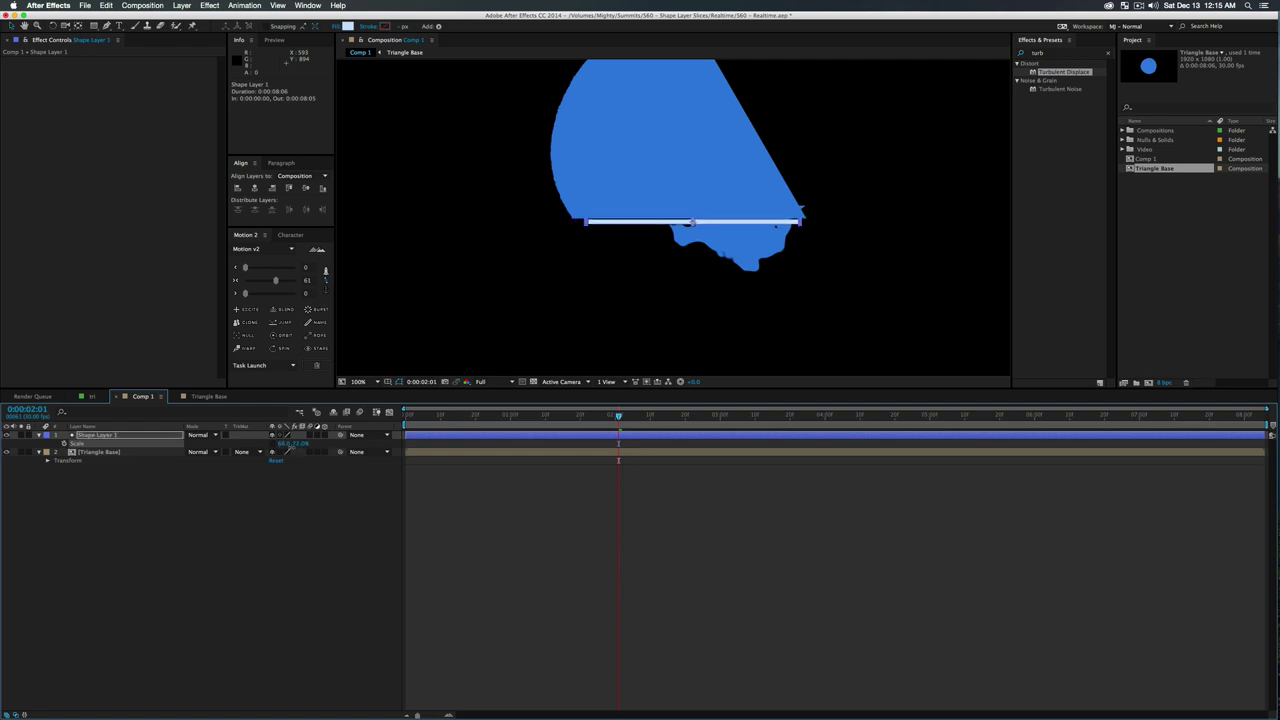
click(297, 500)
scroll(718, 210, down, 2)
drag(707, 221, 695, 271)
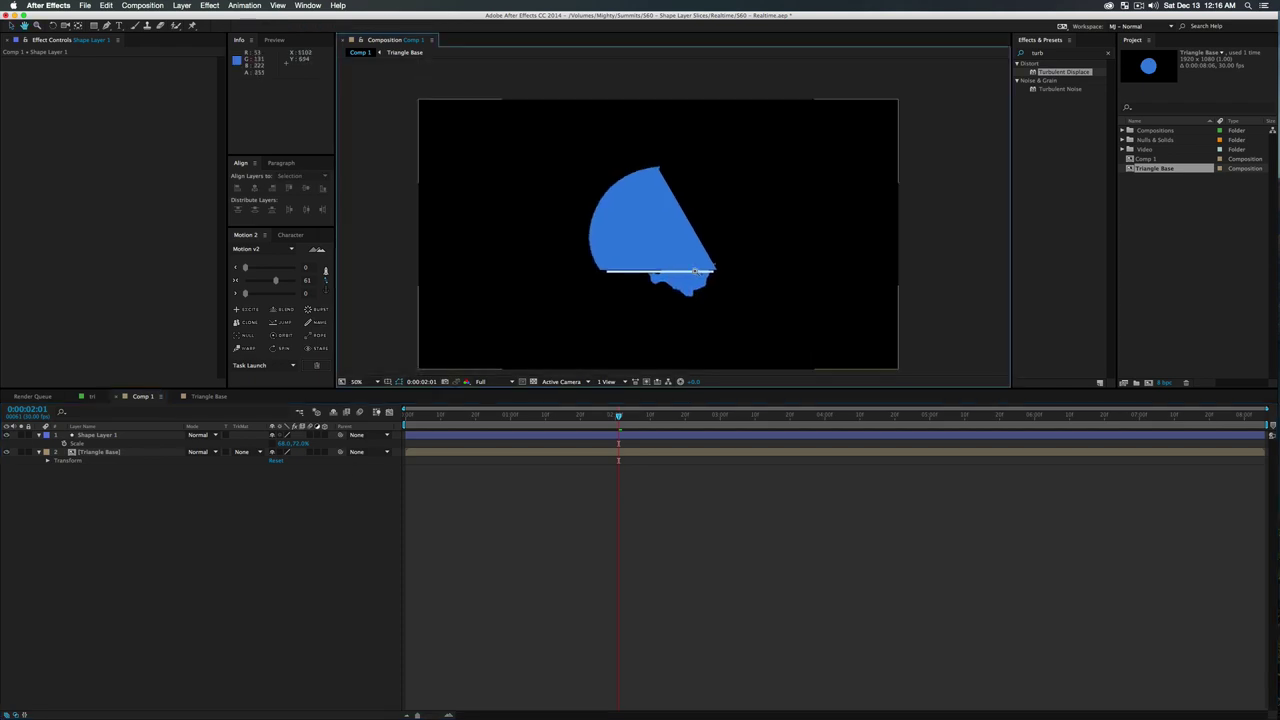
click(104, 437)
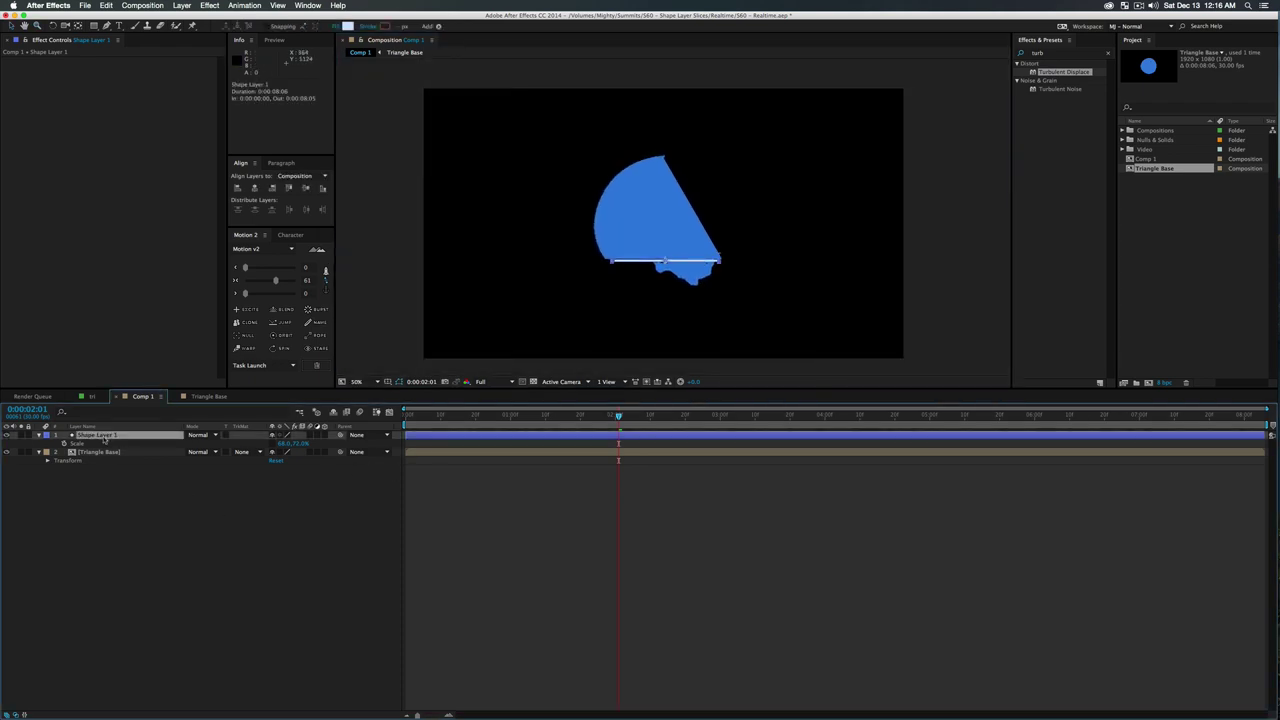
Draw a circle about 680 px wide on a new shape layer, center its anchor point, and align it to the composition's center
click(186, 517)
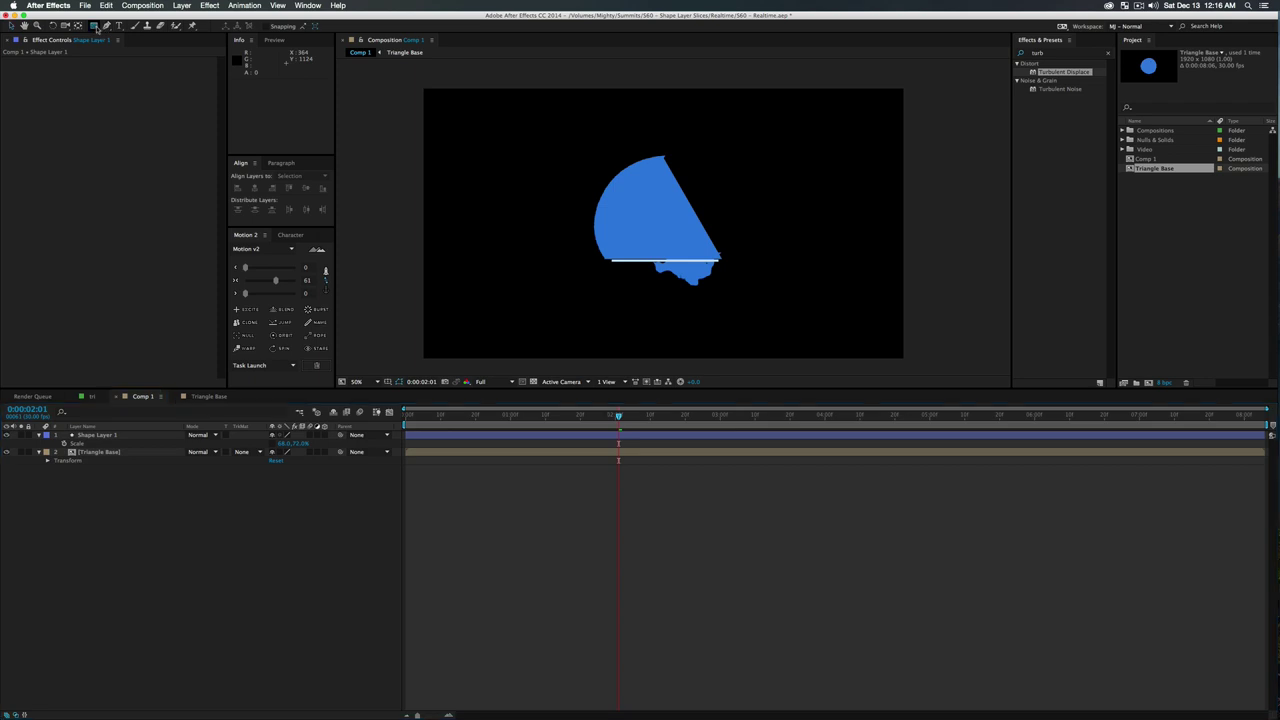
drag(96, 28, 118, 50)
mouse_move(571, 133)
mouse_down()
mouse_move(748, 300)
mouse_move(741, 285)
mouse_up()
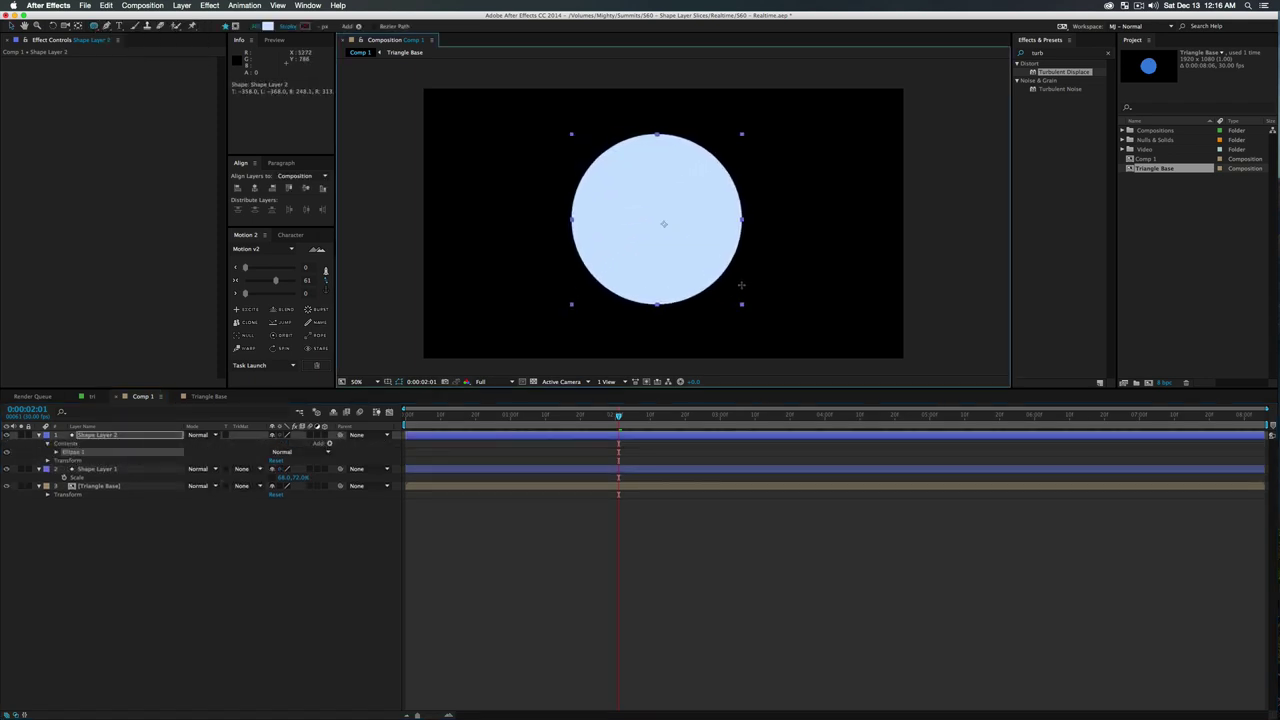
click(324, 287)
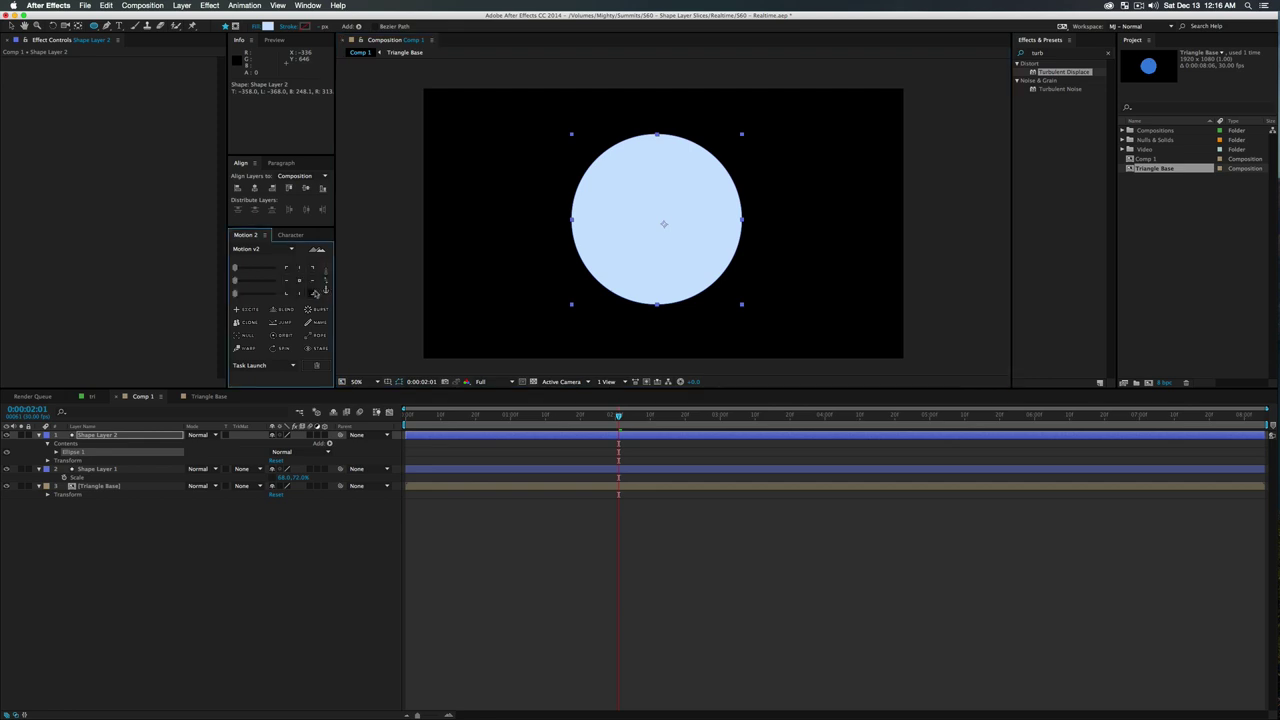
click(300, 280)
click(254, 188)
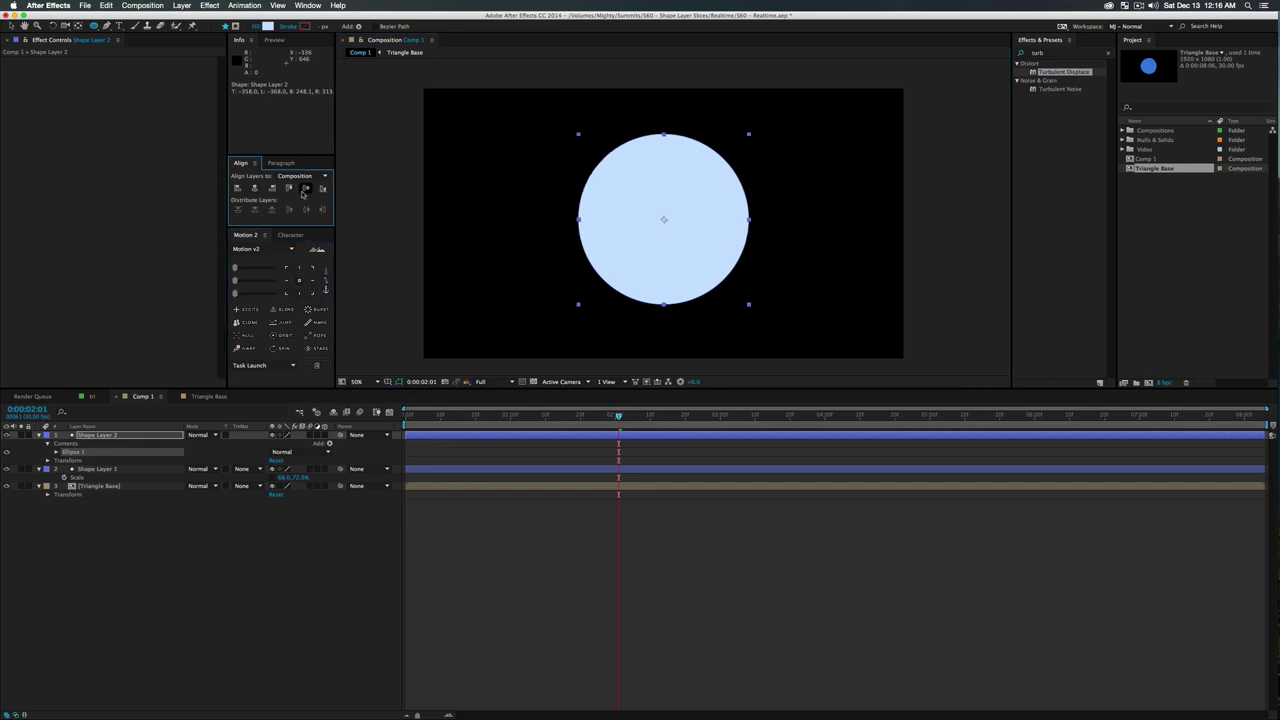
click(306, 190)
Scale the new circle's layer, Shape Layer 2, uniformly to 90%
click(326, 277)
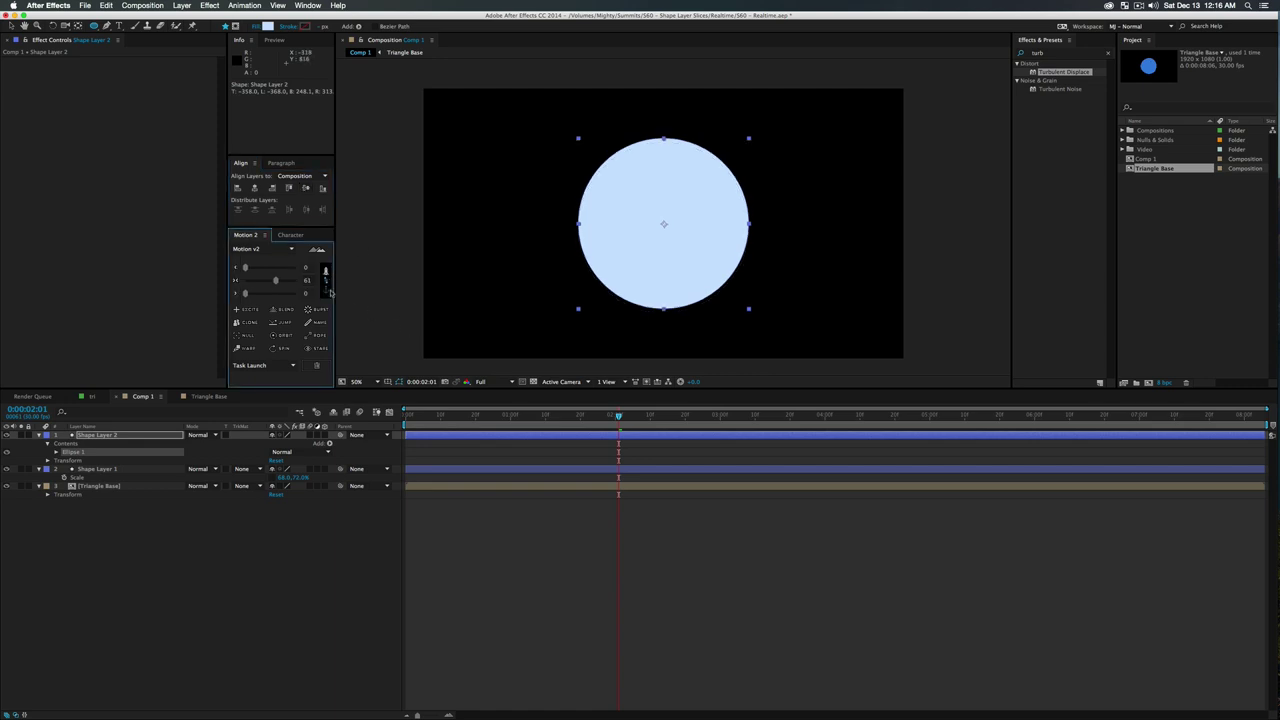
key(s)
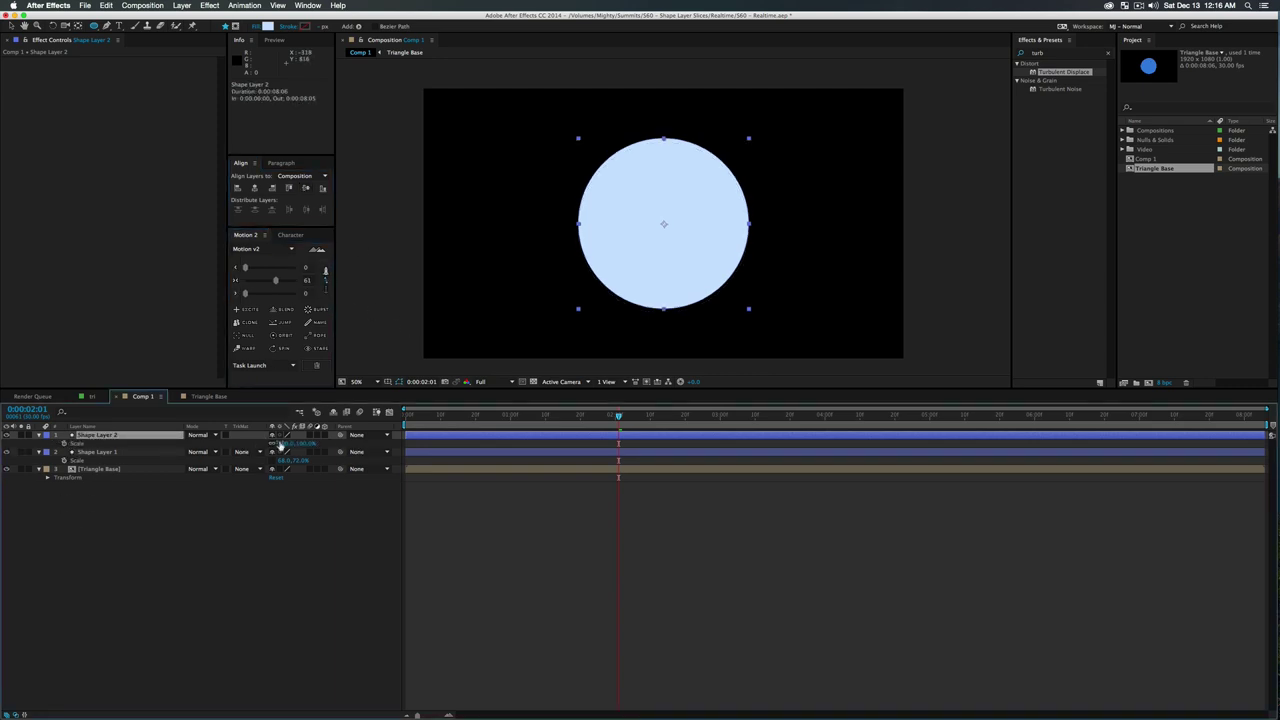
mouse_move(285, 443)
mouse_down()
mouse_move(269, 445)
mouse_move(284, 445)
mouse_up()
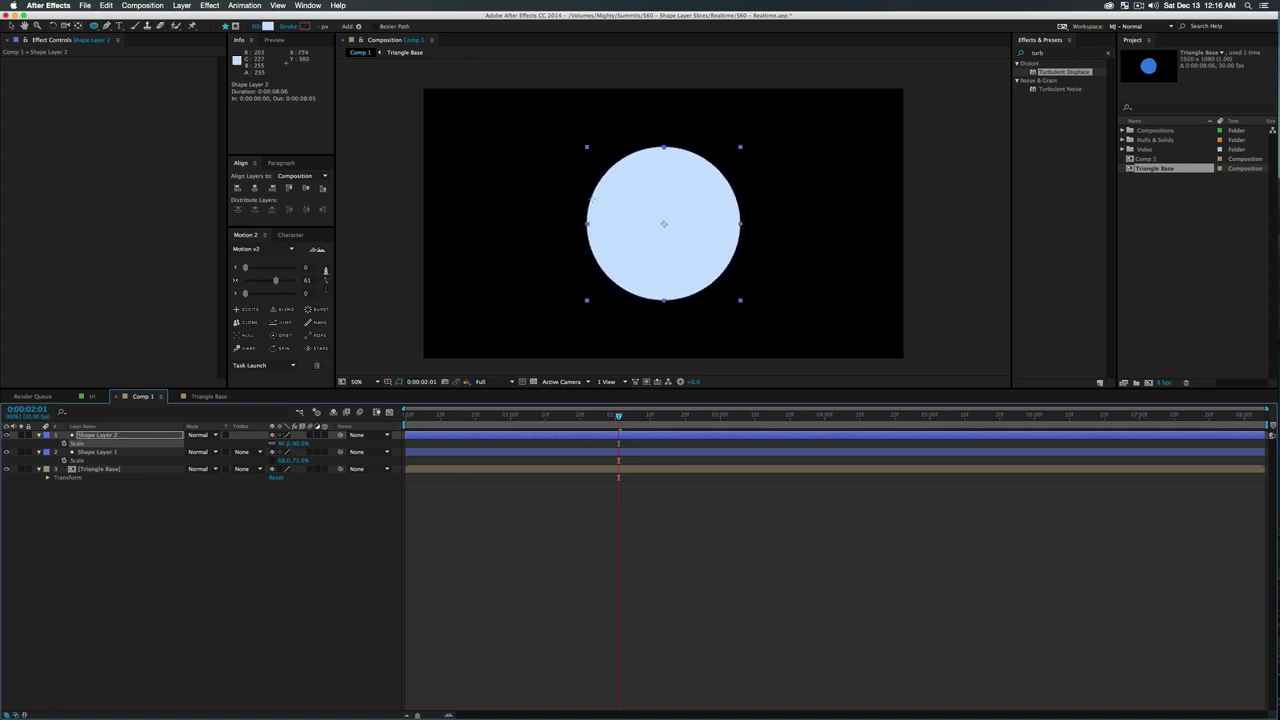
Rename Shape Layer 1 as "Rectangel Line"
click(112, 455)
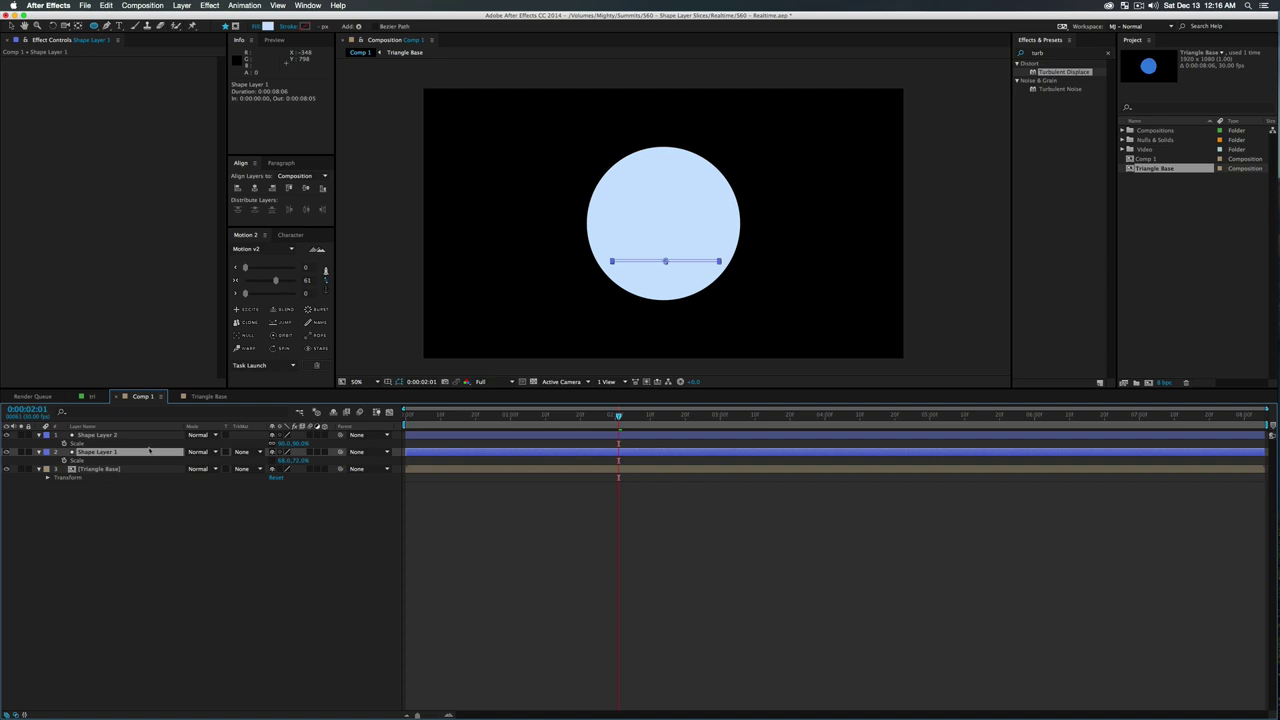
key(Return)
text(Rectangel)
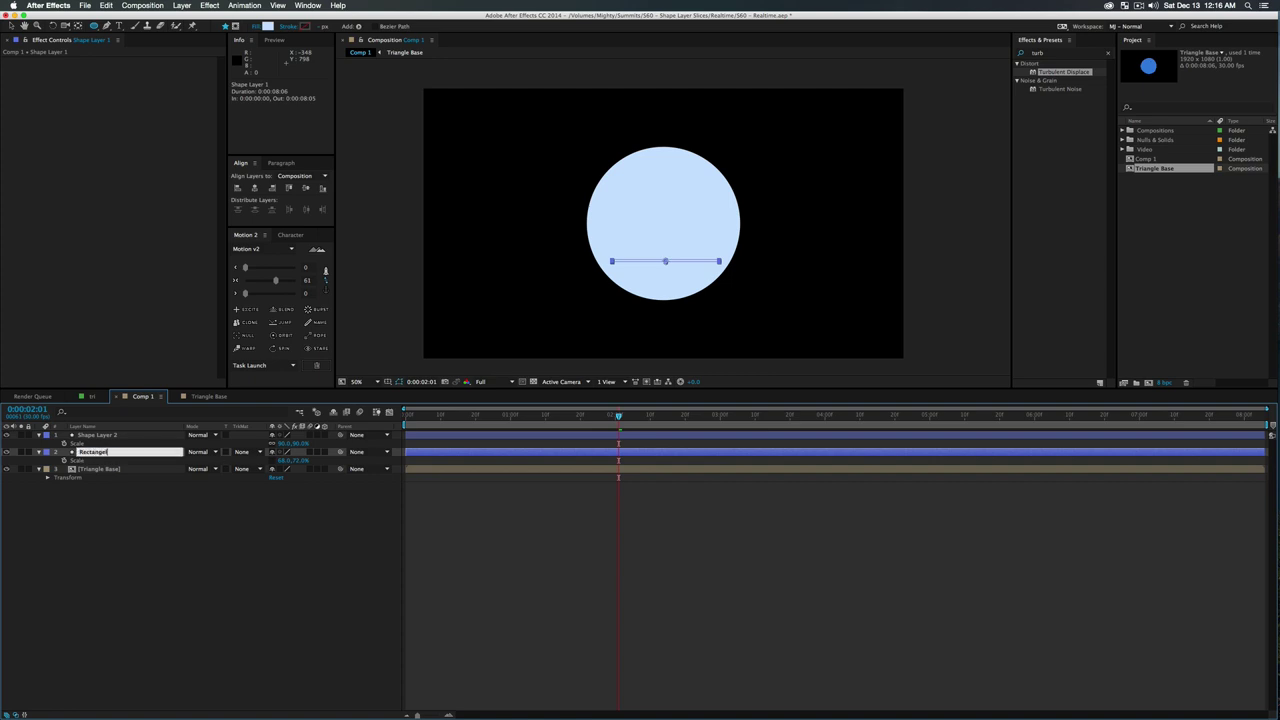
text(Rectangel Line)
key(Return)
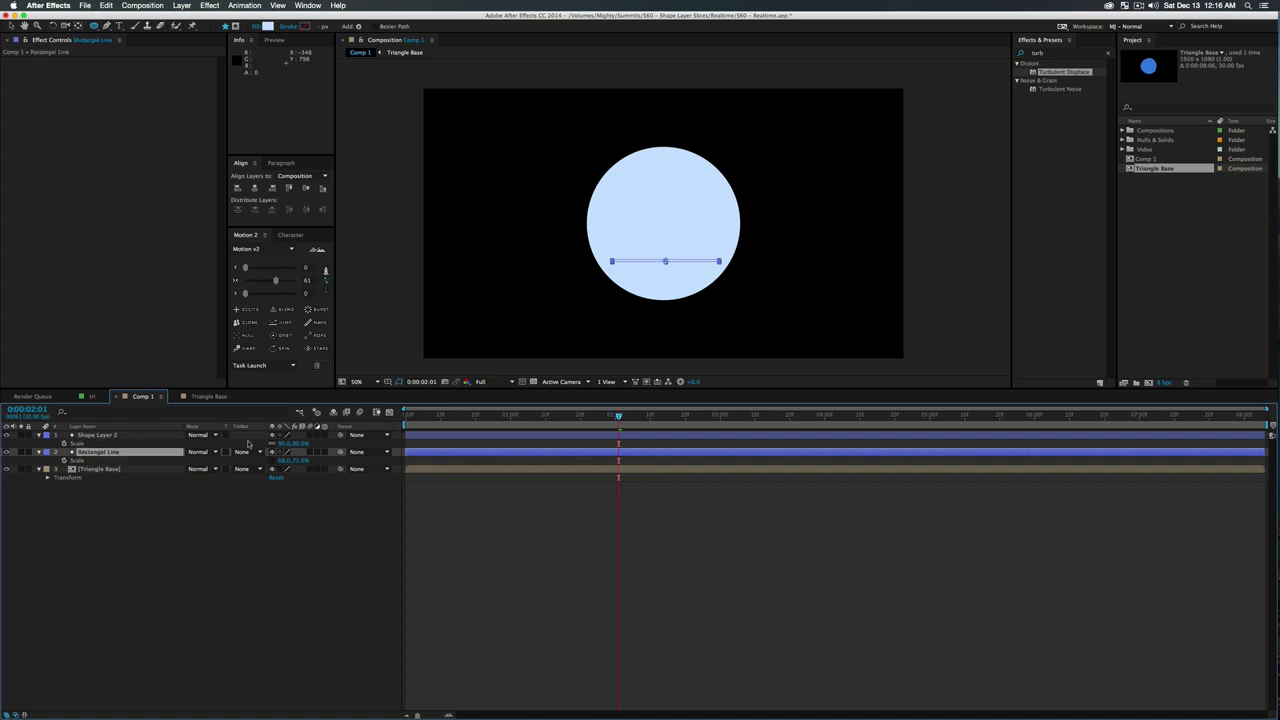
Matte the Rectangel Line layer with Alpha Matte "Shape Layer 2"
click(256, 449)
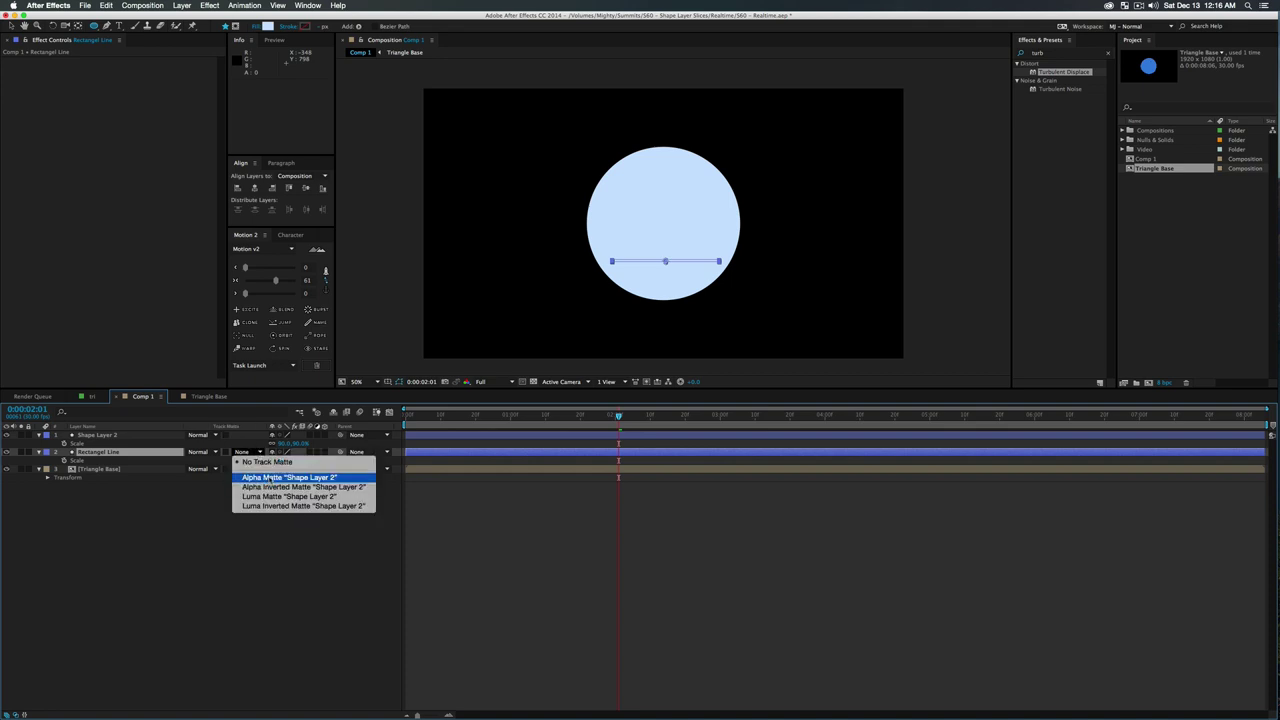
click(270, 476)
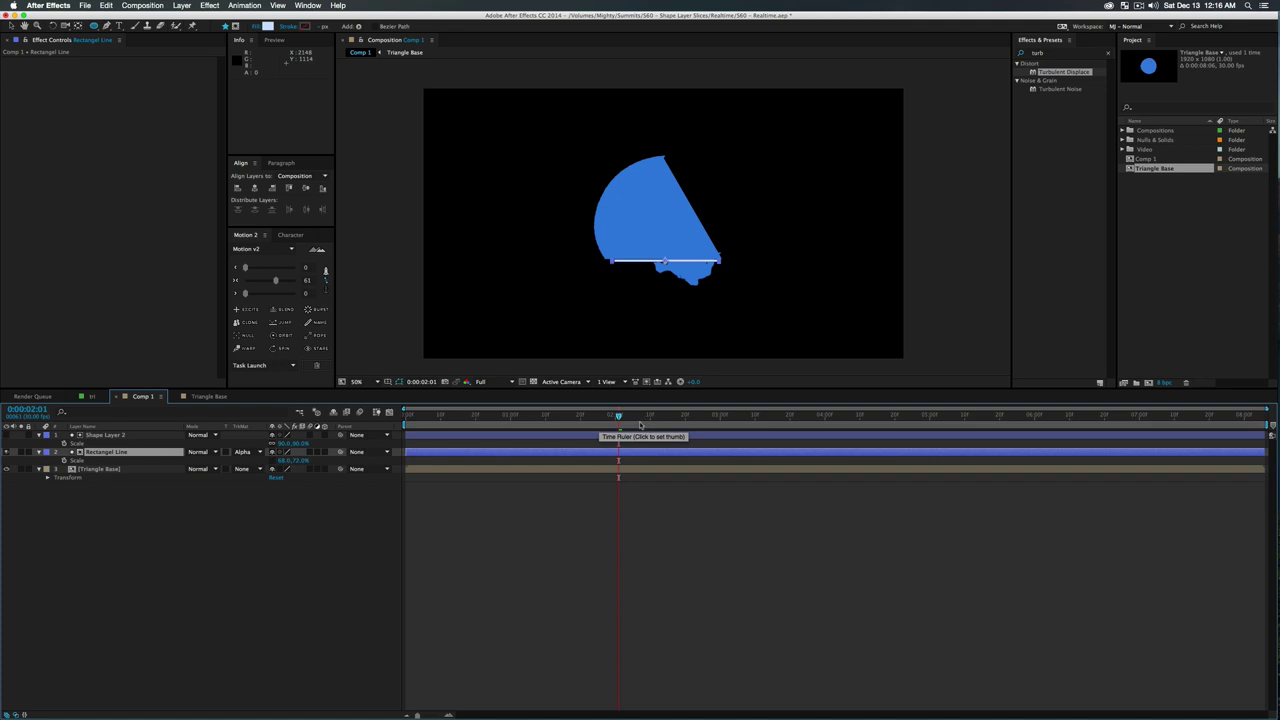
click(599, 418)
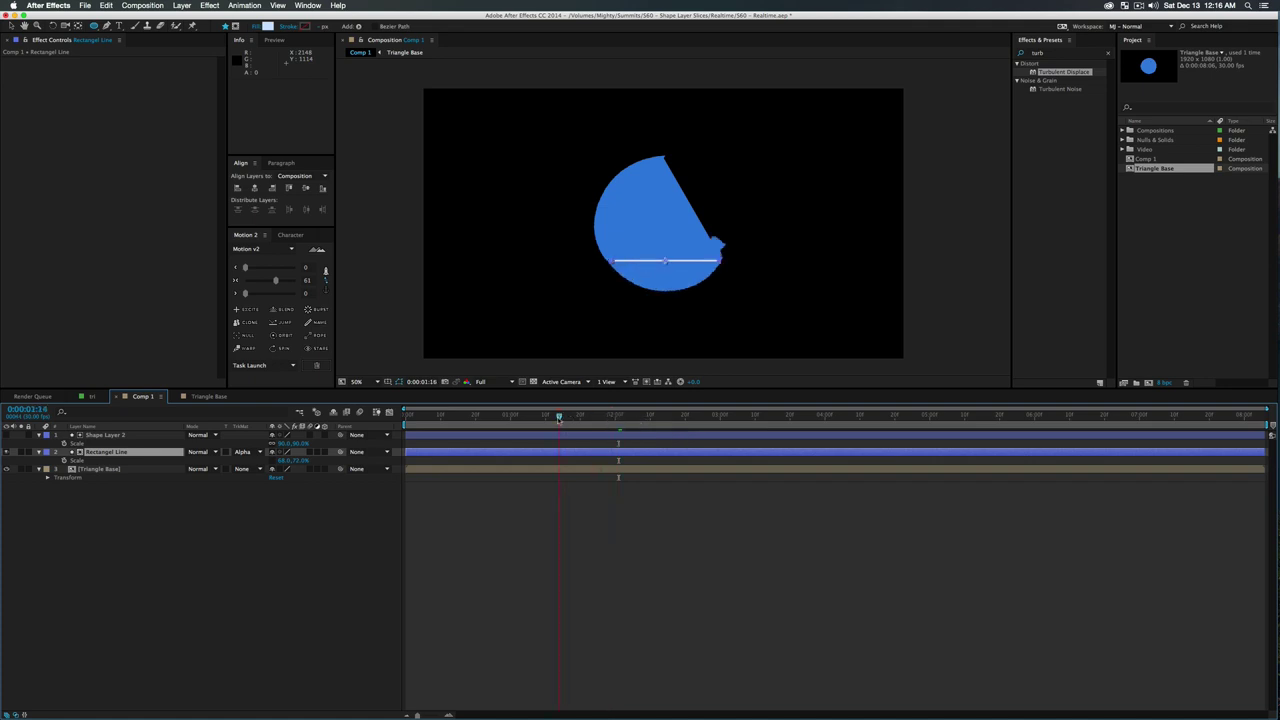
At 0:00:01:20, where the Bottom slice animation starts, keyframe Rectangel Line's Position with the line left of the circle, at X about 470
click(222, 397)
click(581, 426)
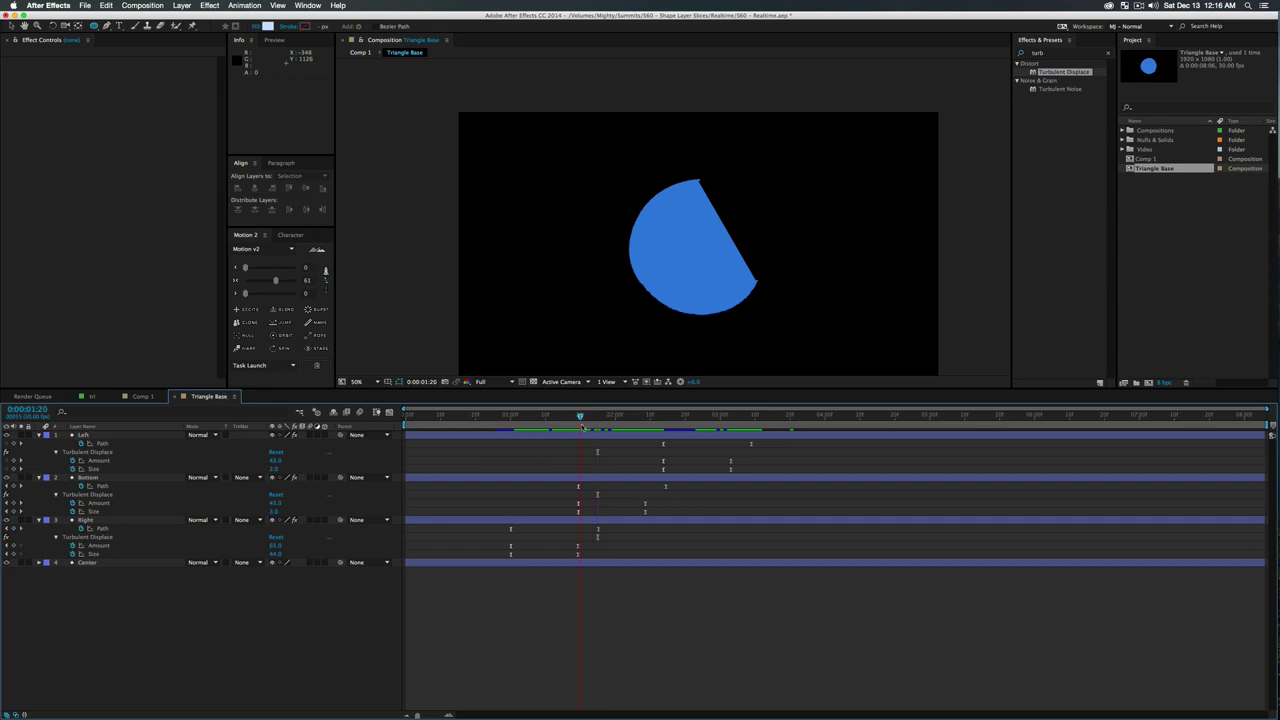
key(space)
drag(596, 442, 580, 444)
click(148, 396)
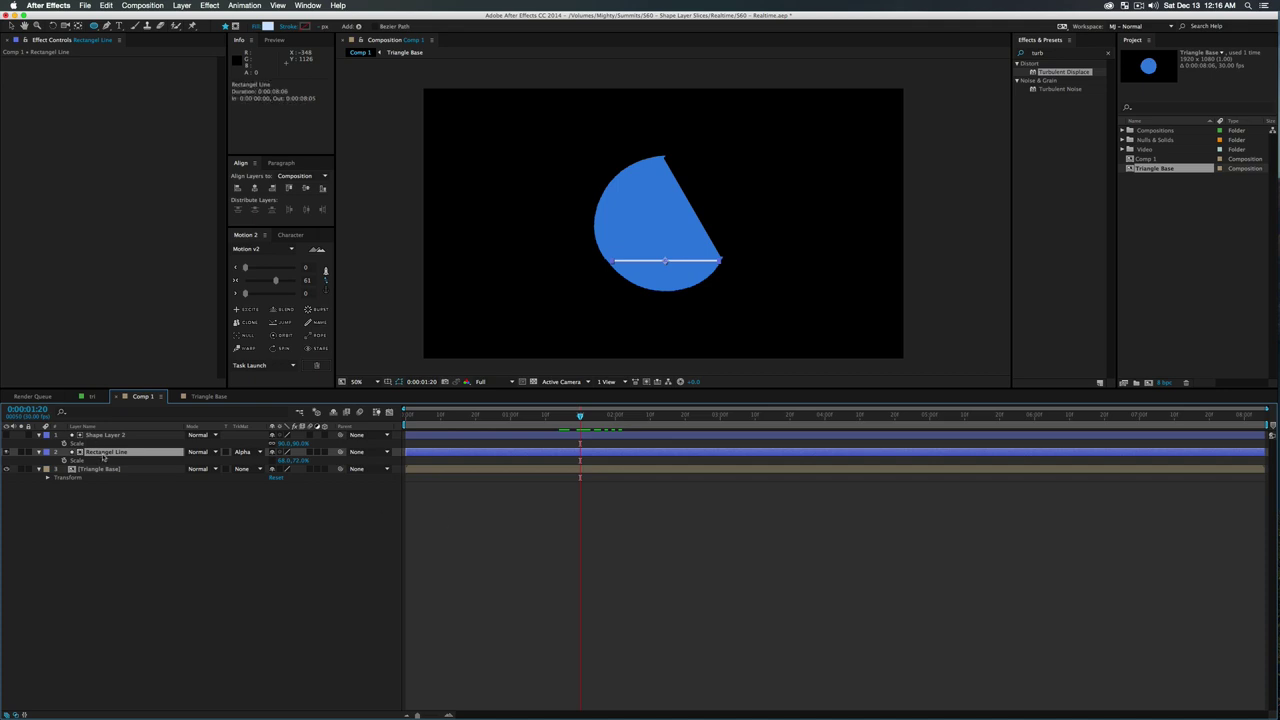
key(p)
click(64, 460)
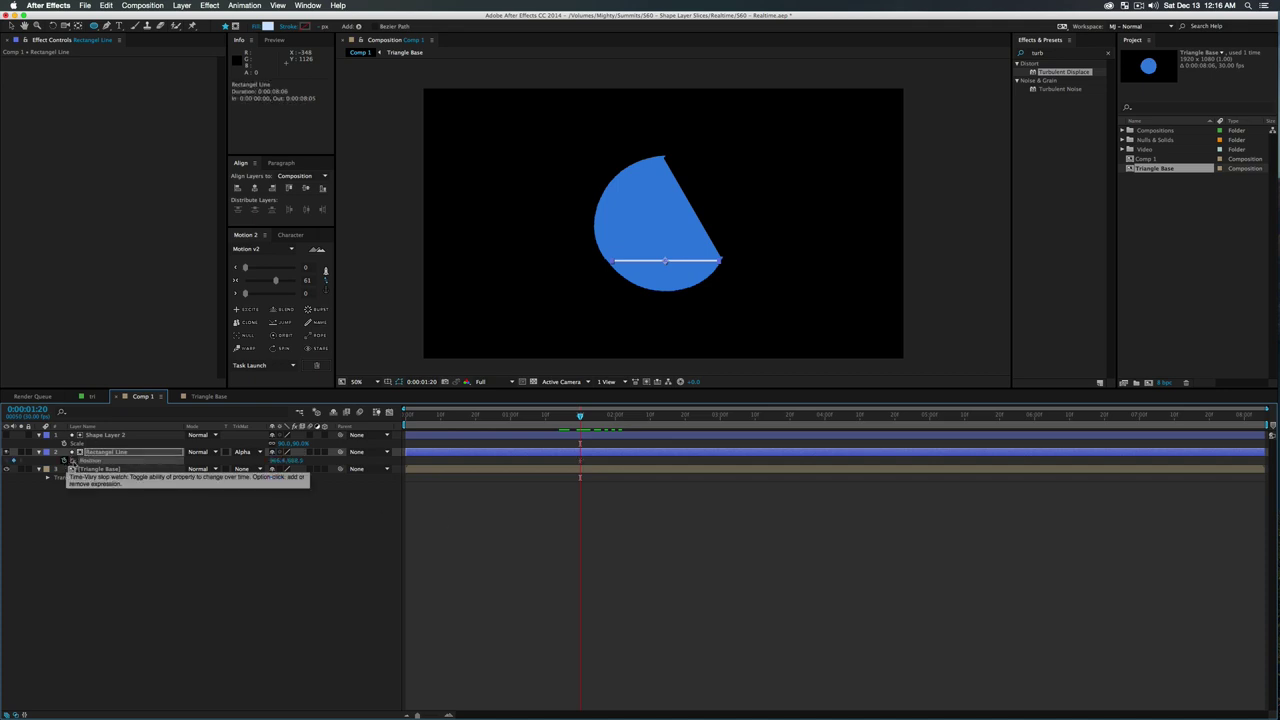
drag(275, 461, 90, 462)
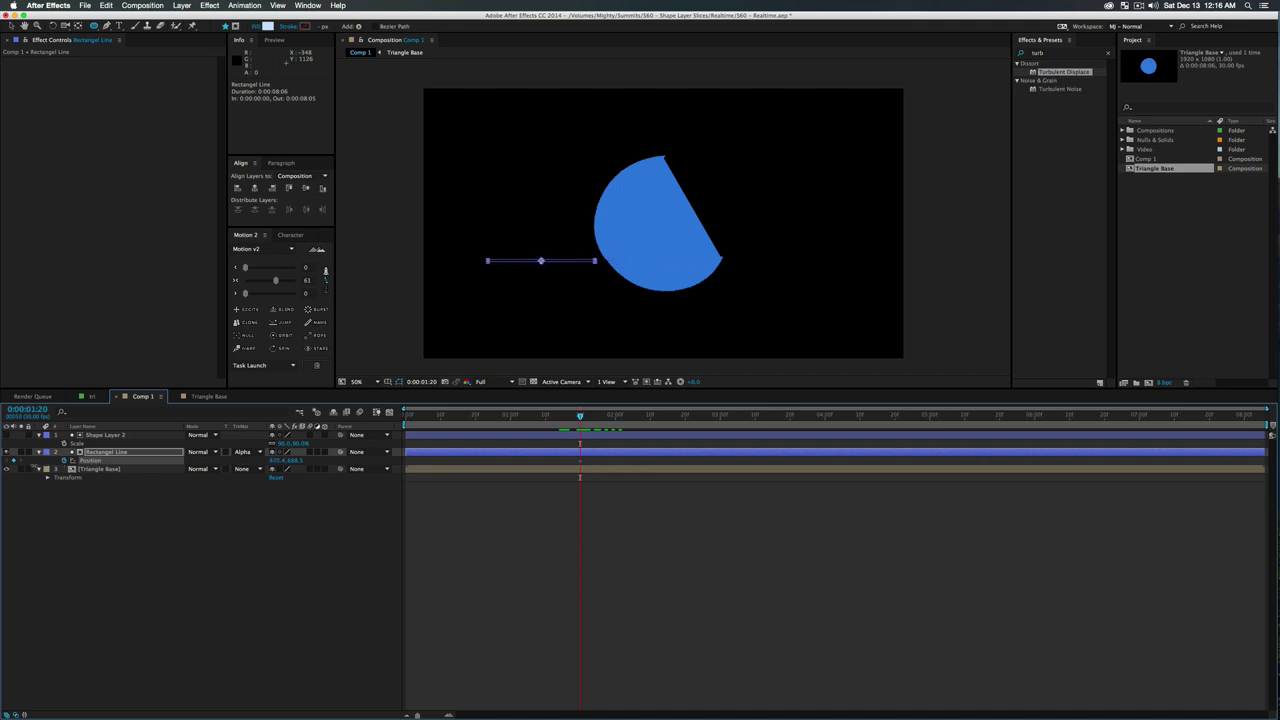
At 0:00:02:13, keyframe Rectangel Line's Position with the line right of the circle, at X about 1459, and preview the sweep
click(207, 396)
drag(632, 417, 660, 443)
click(143, 396)
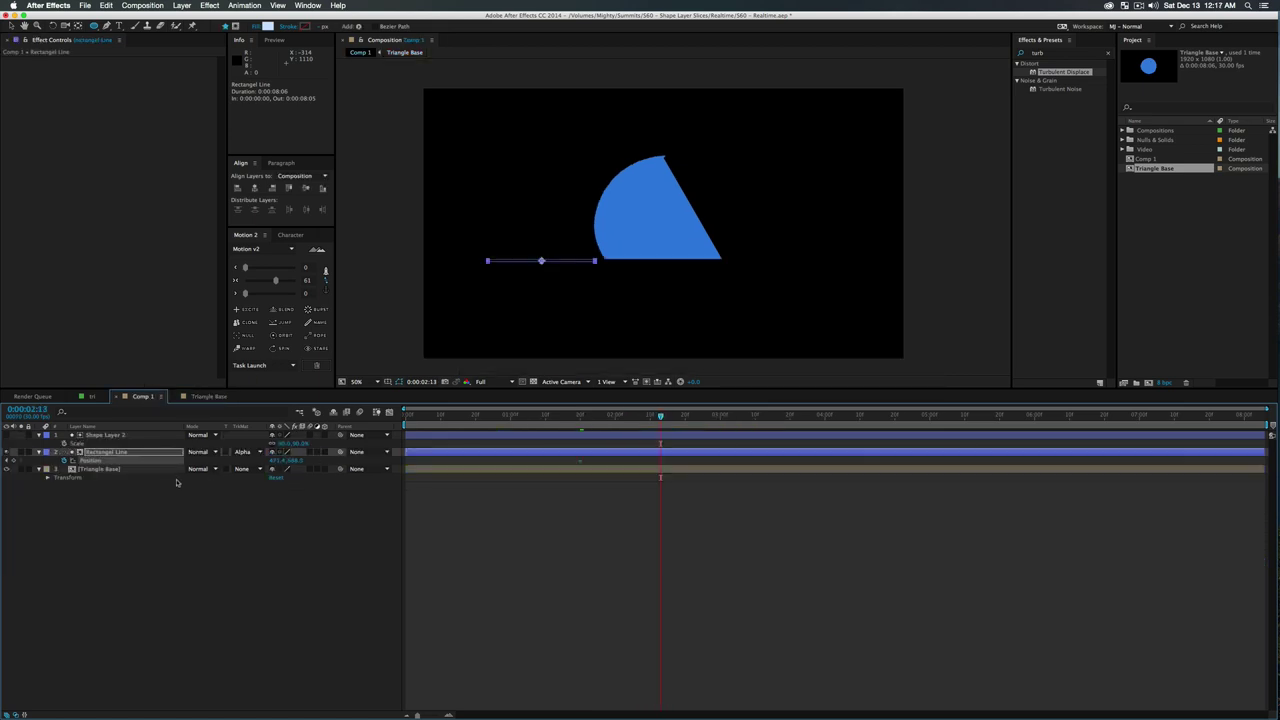
drag(279, 463, 430, 463)
drag(698, 474, 789, 476)
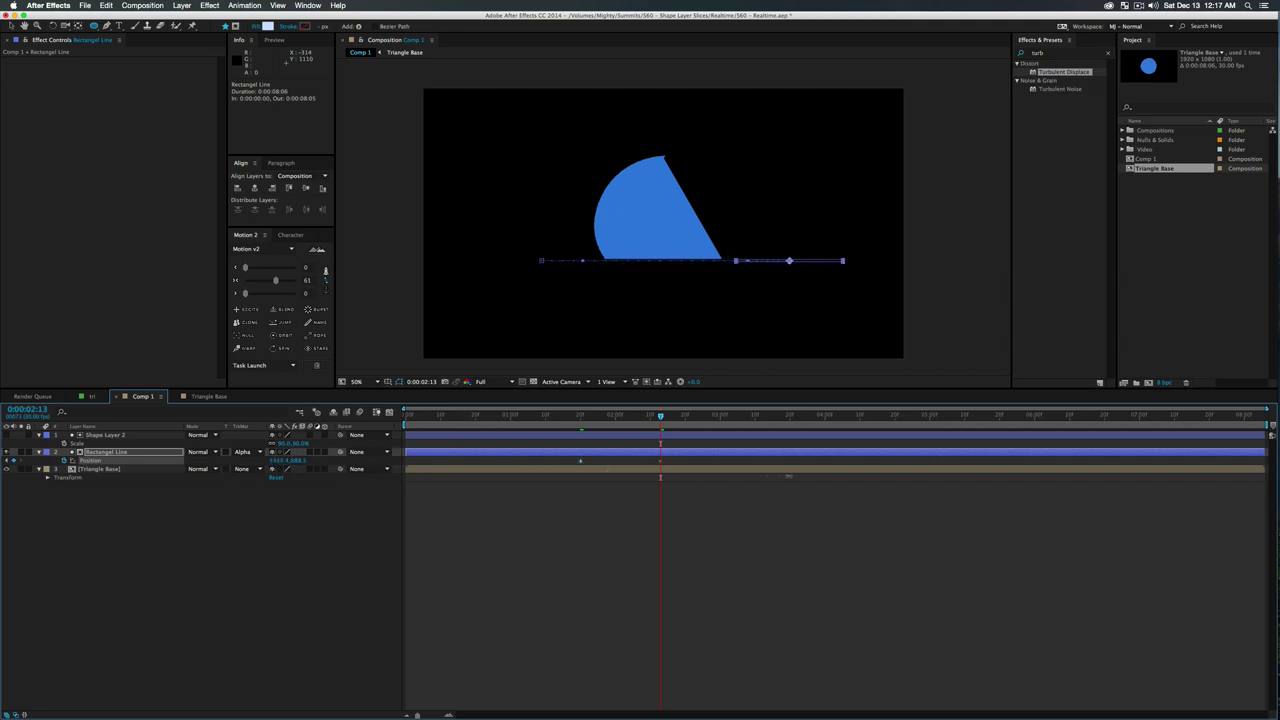
drag(651, 423, 570, 420)
click(256, 529)
key(space)
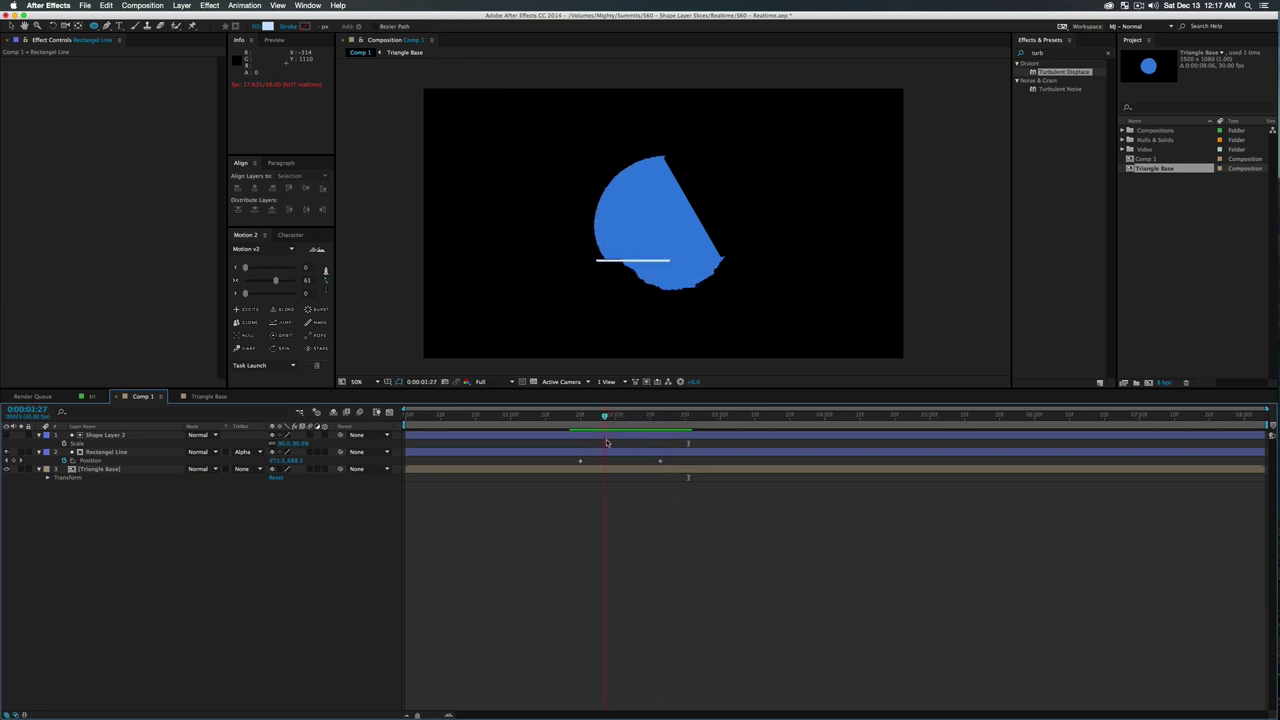
Ease both Position keyframes of Rectangel Line to 83 with Motion 2 and preview the motion
click(103, 452)
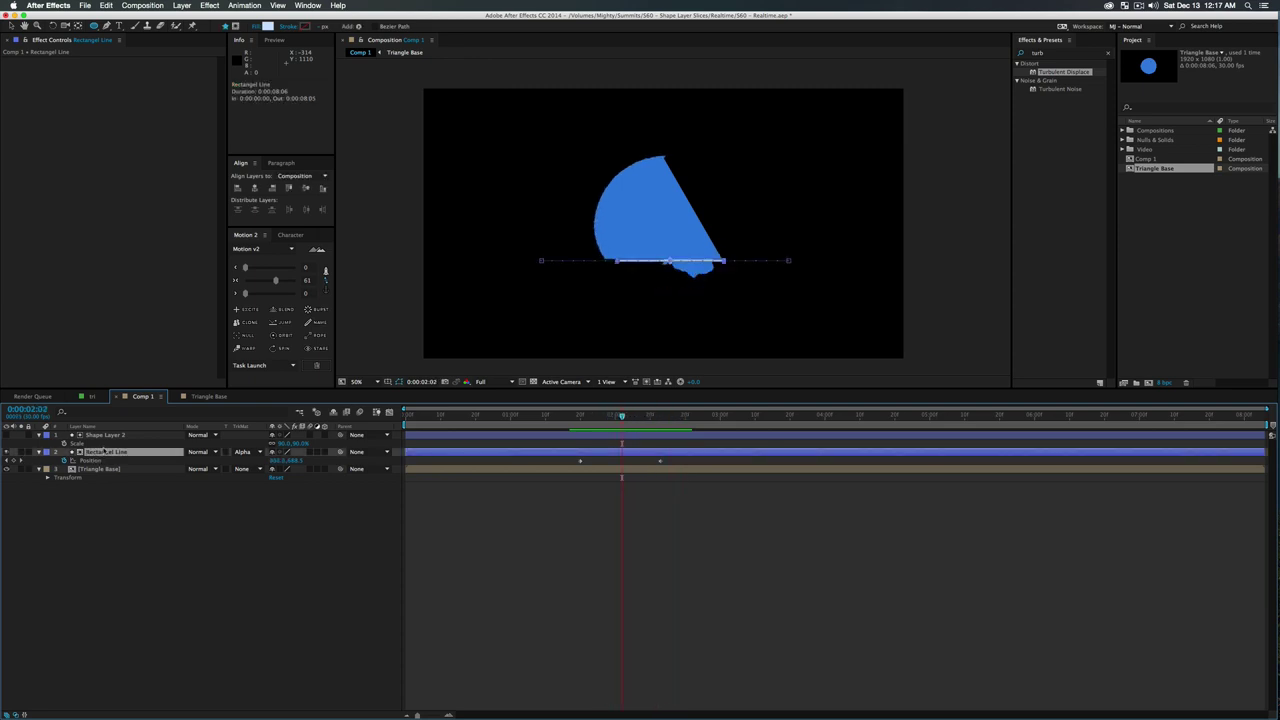
drag(755, 535, 550, 458)
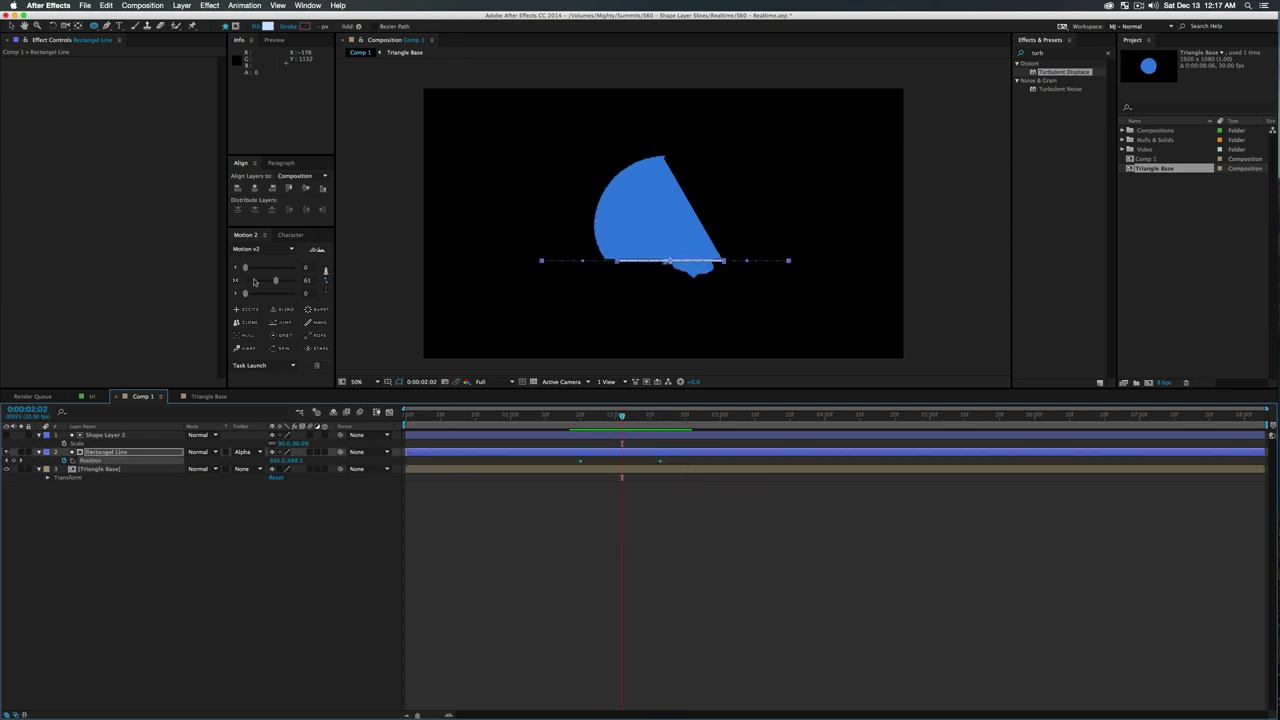
drag(275, 280, 288, 281)
click(341, 557)
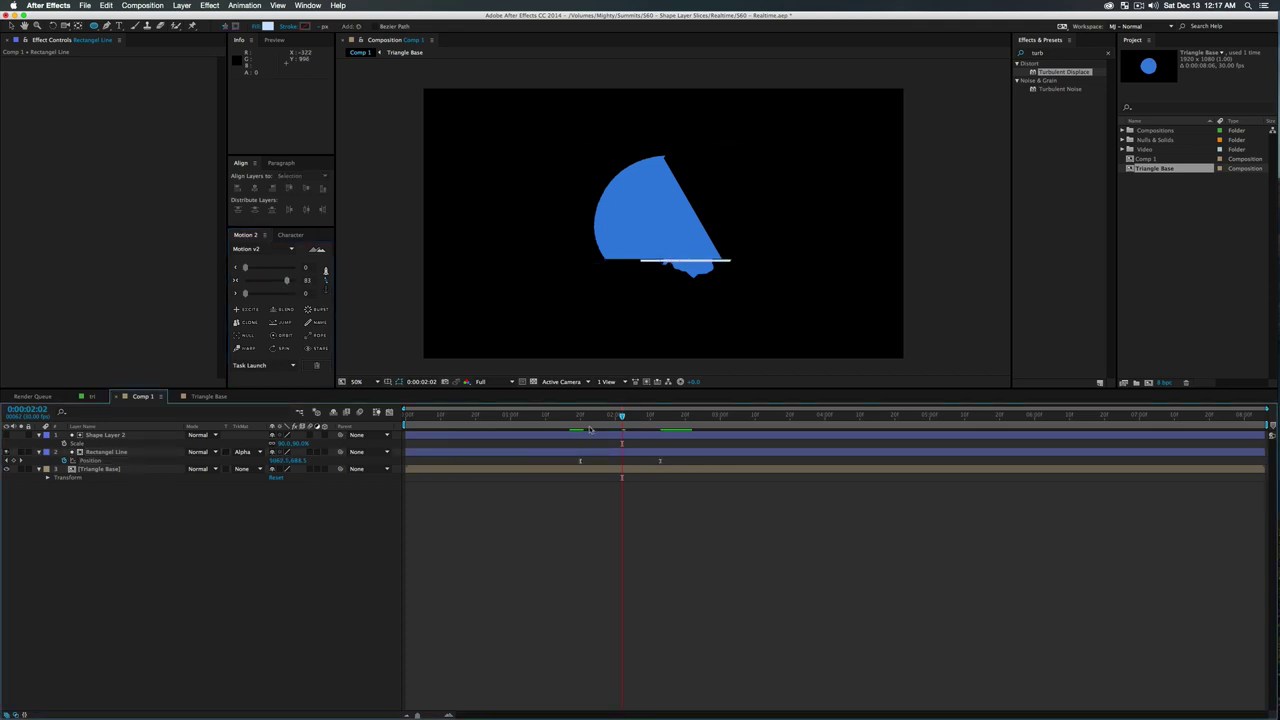
drag(586, 418, 576, 418)
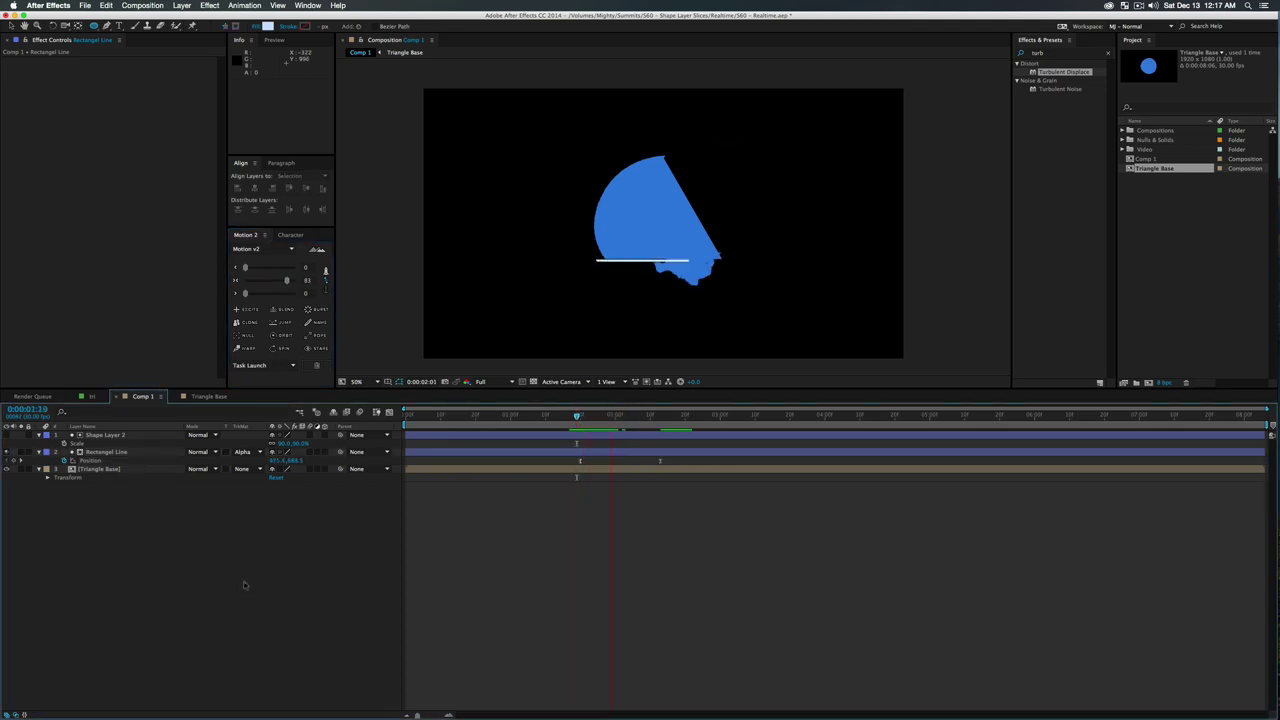
key(space)
drag(657, 416, 601, 416)
Duplicate Rectangel Line together with its matte Shape Layer 2 and reveal the copies' animated properties
click(100, 453)
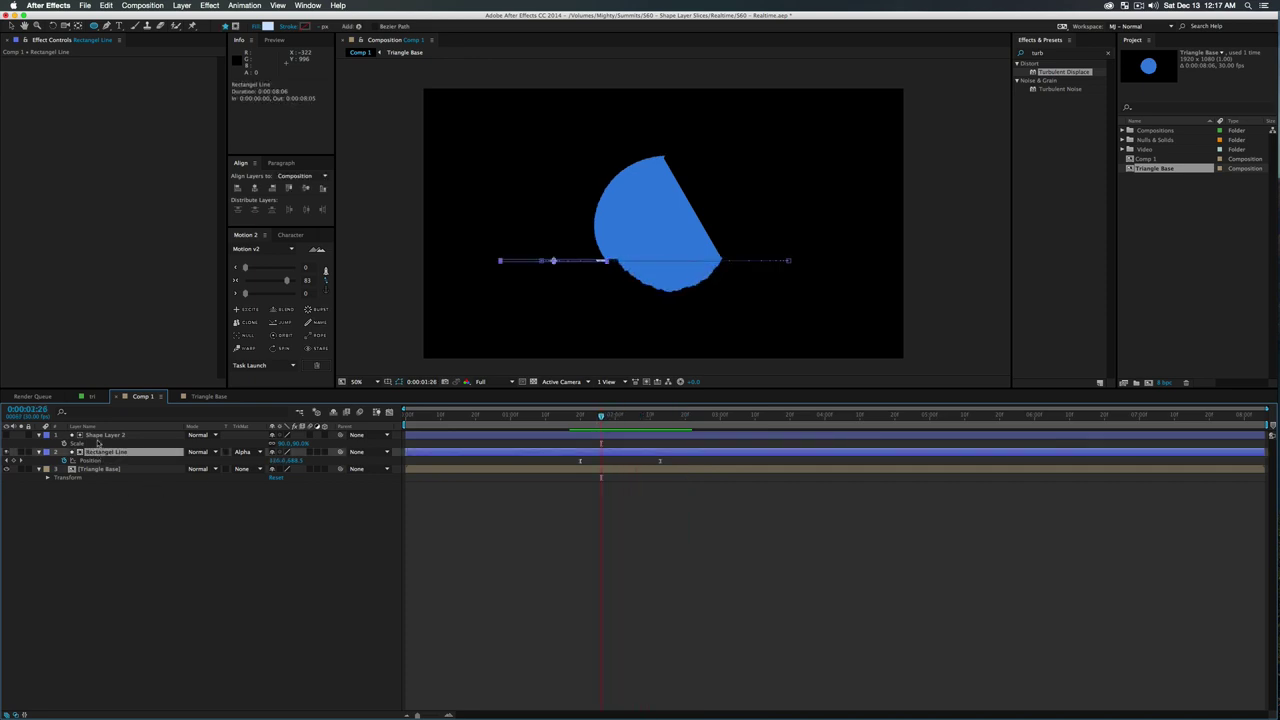
shift+click(100, 436)
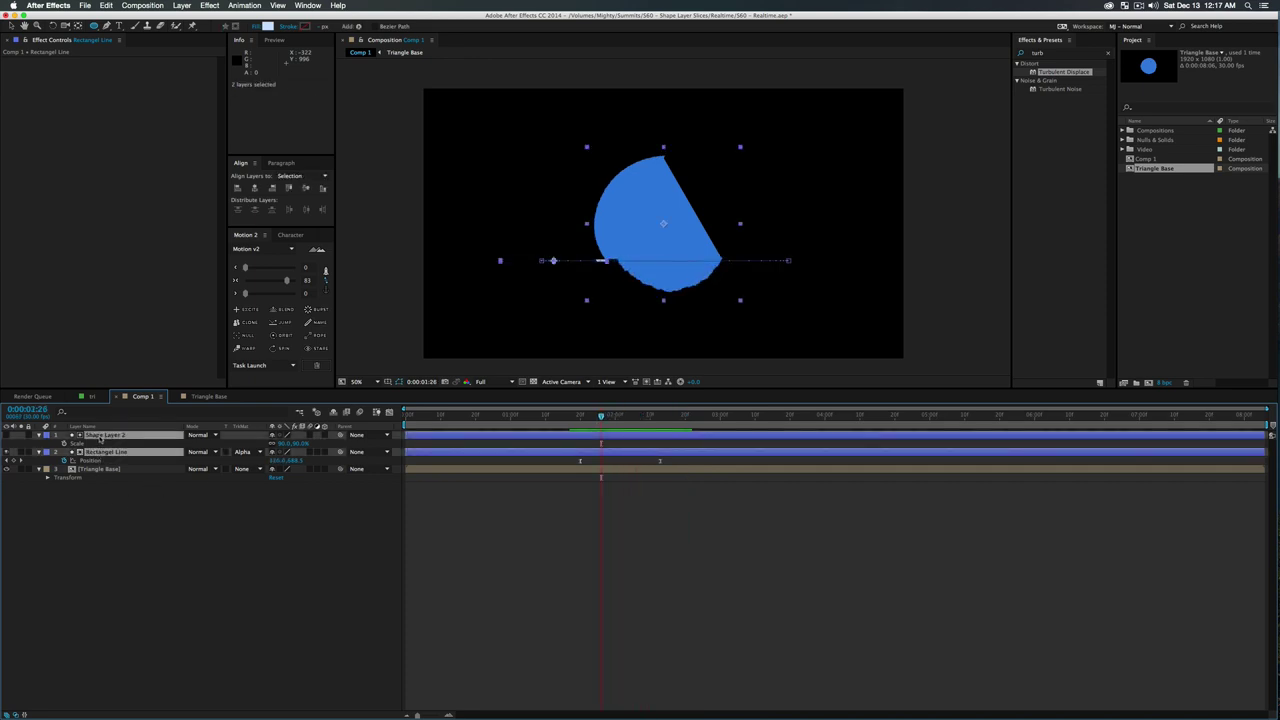
key(super+d)
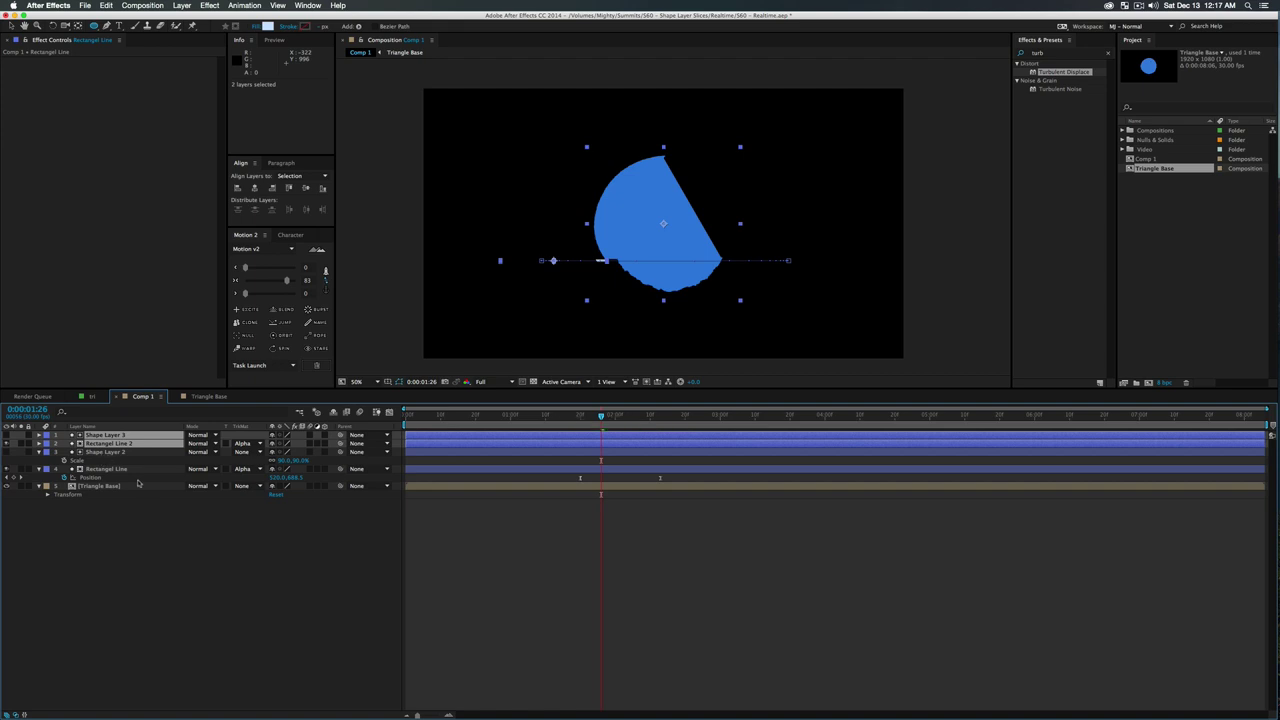
key(u)
click(127, 519)
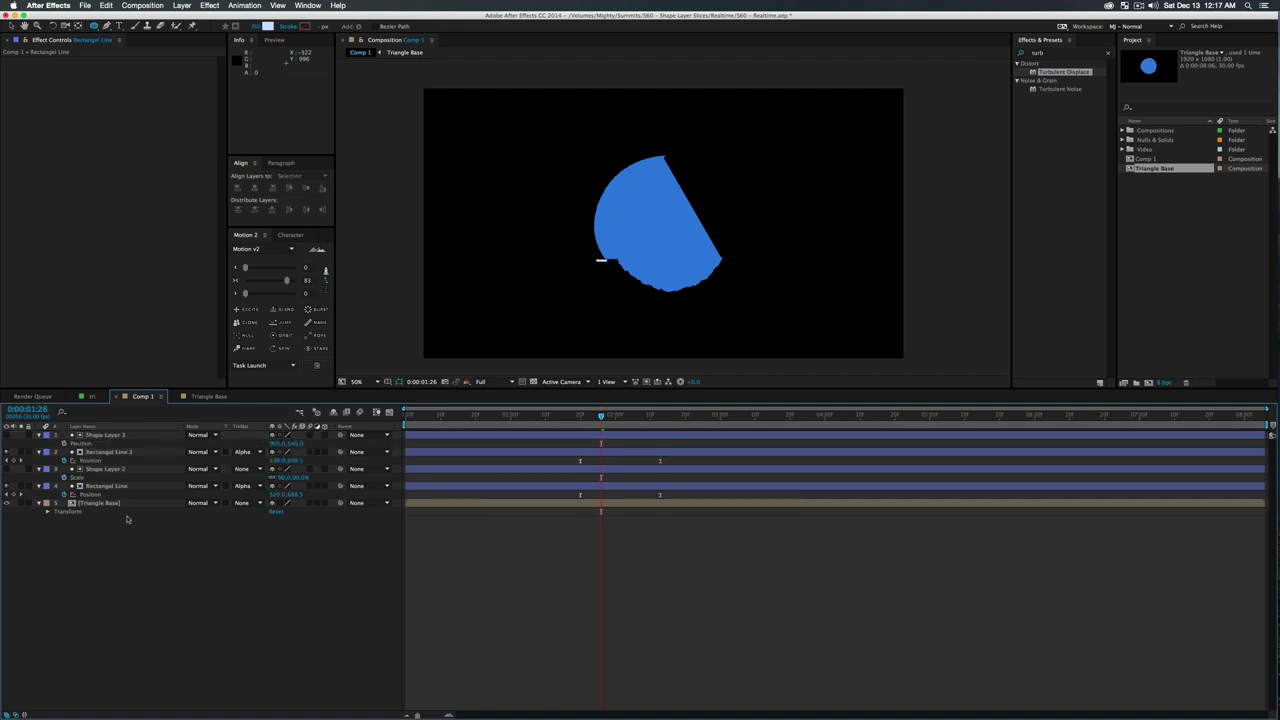
Shift the whole motion path of Rectangel Line 2 down 20 px with both Position keyframes selected
click(107, 452)
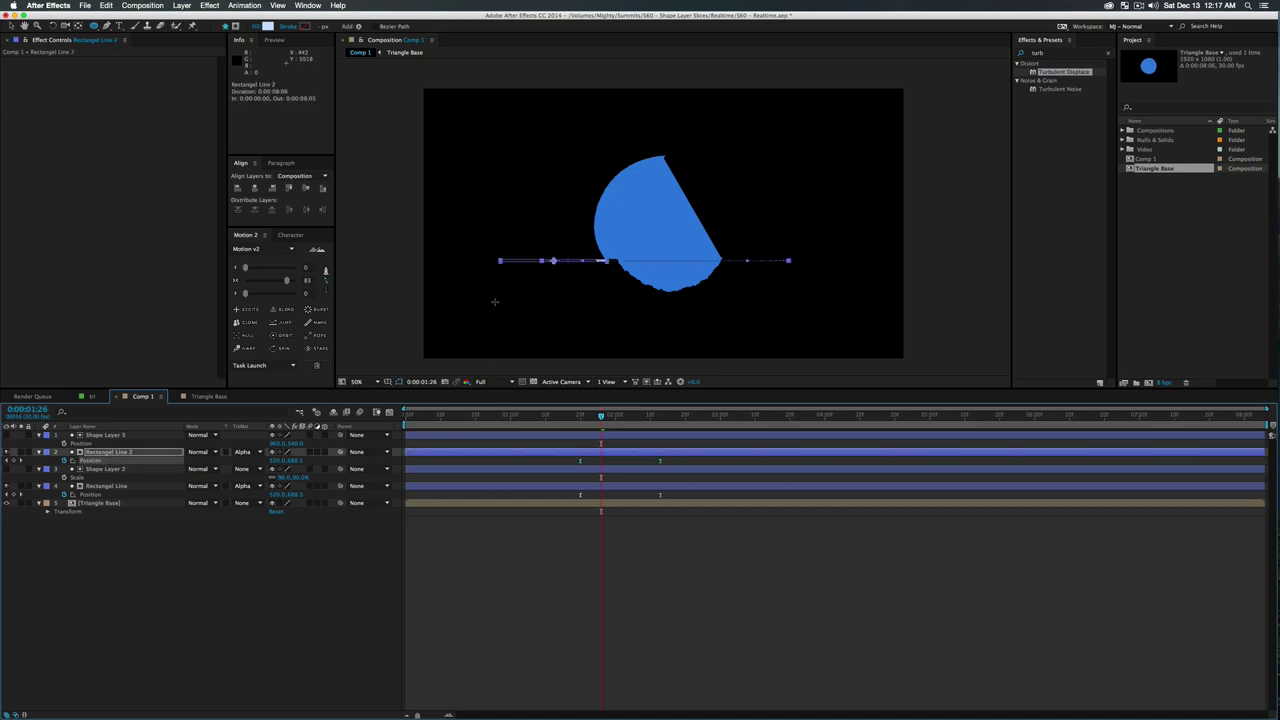
drag(575, 474, 724, 458)
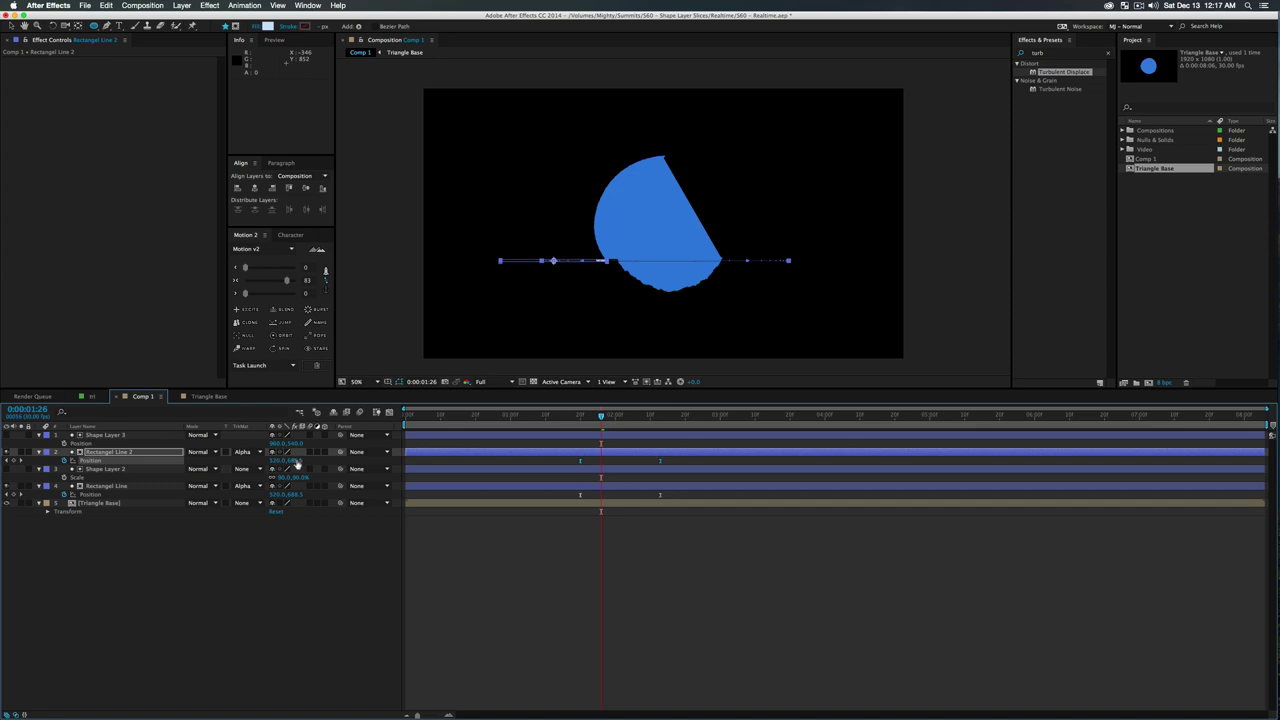
mouse_move(297, 465)
mouse_down()
mouse_move(312, 465)
mouse_move(291, 463)
mouse_up()
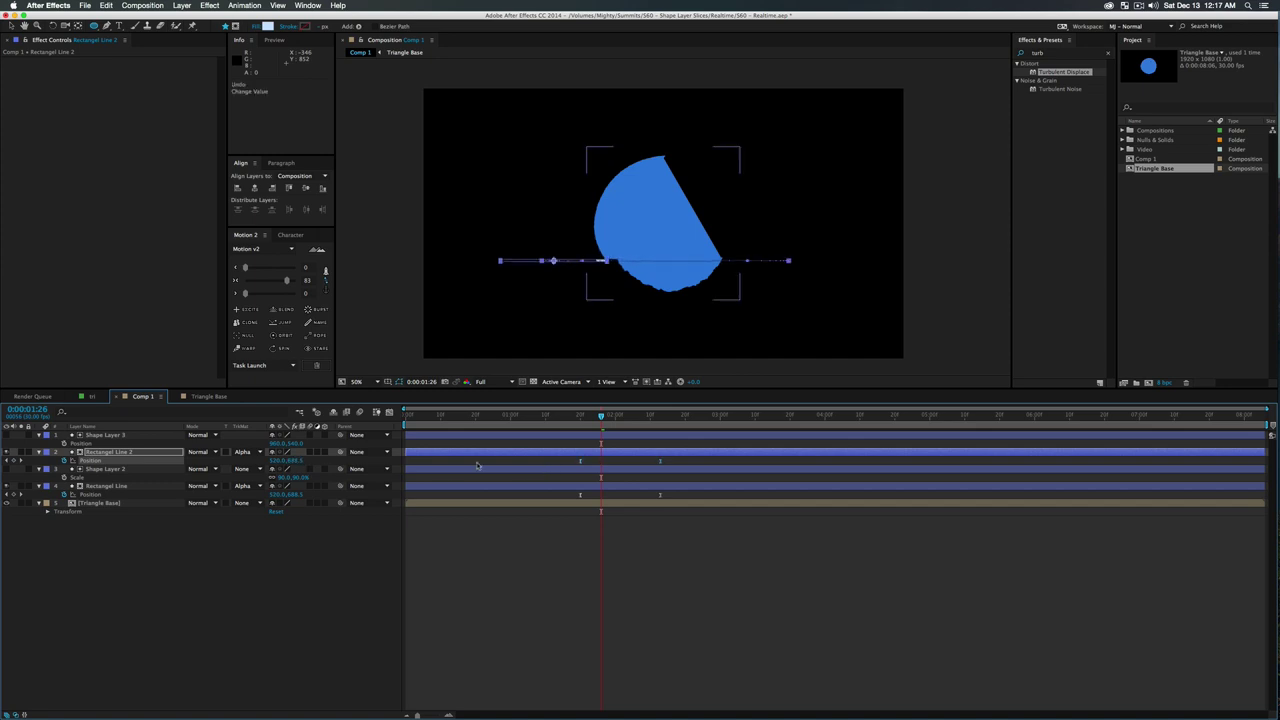
drag(573, 459, 725, 463)
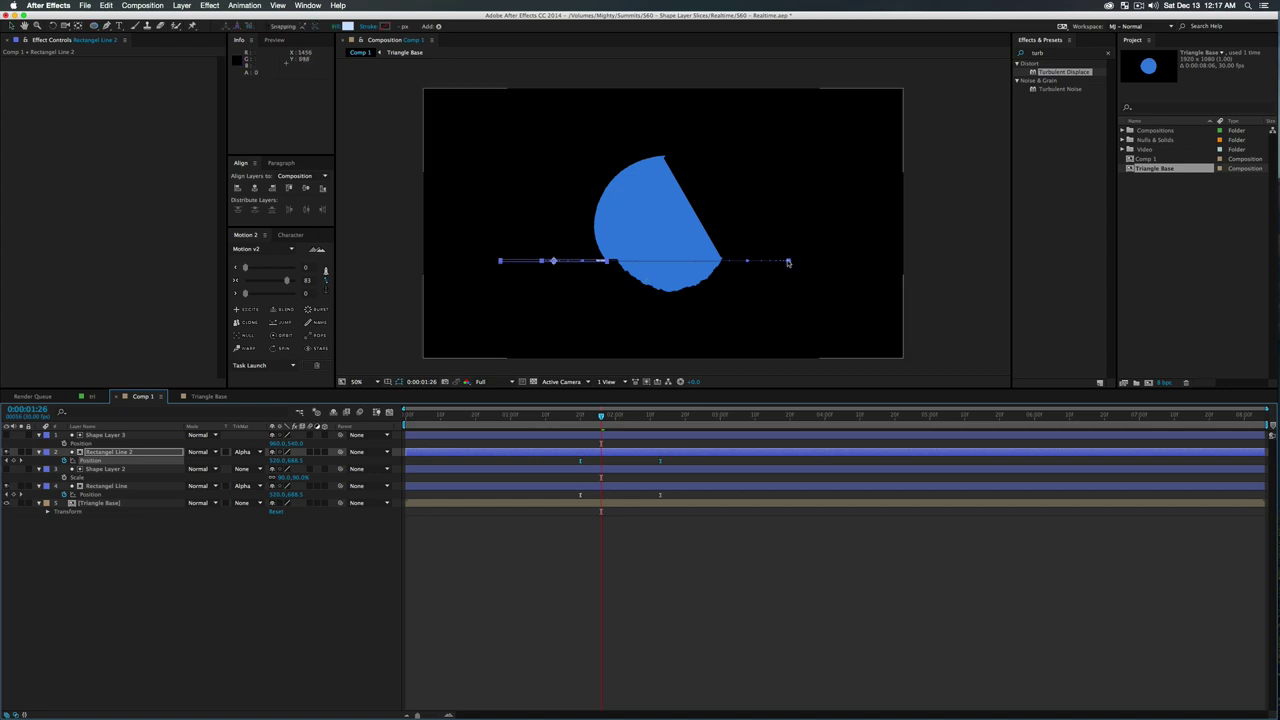
mouse_move(789, 263)
mouse_down()
mouse_move(788, 249)
mouse_move(786, 265)
mouse_up()
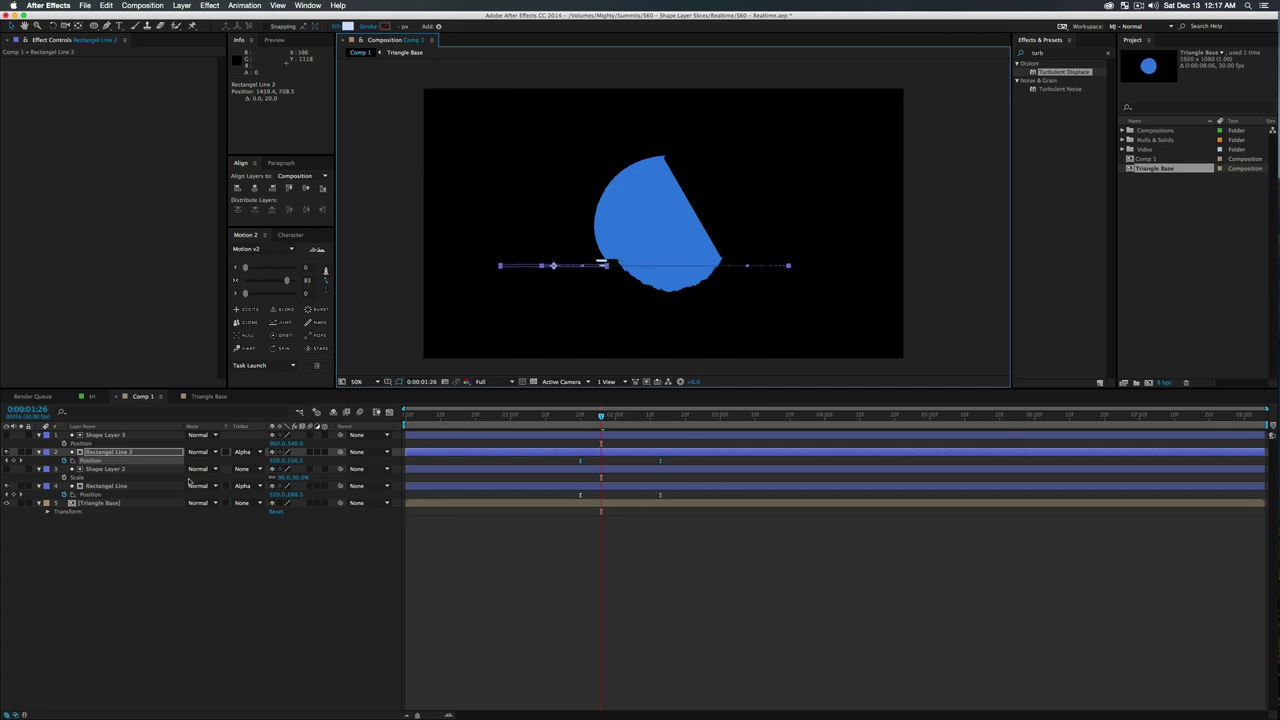
Set the vertical scale of Rectangel Line 2 to 45% and preview the two lines
click(151, 453)
key(s)
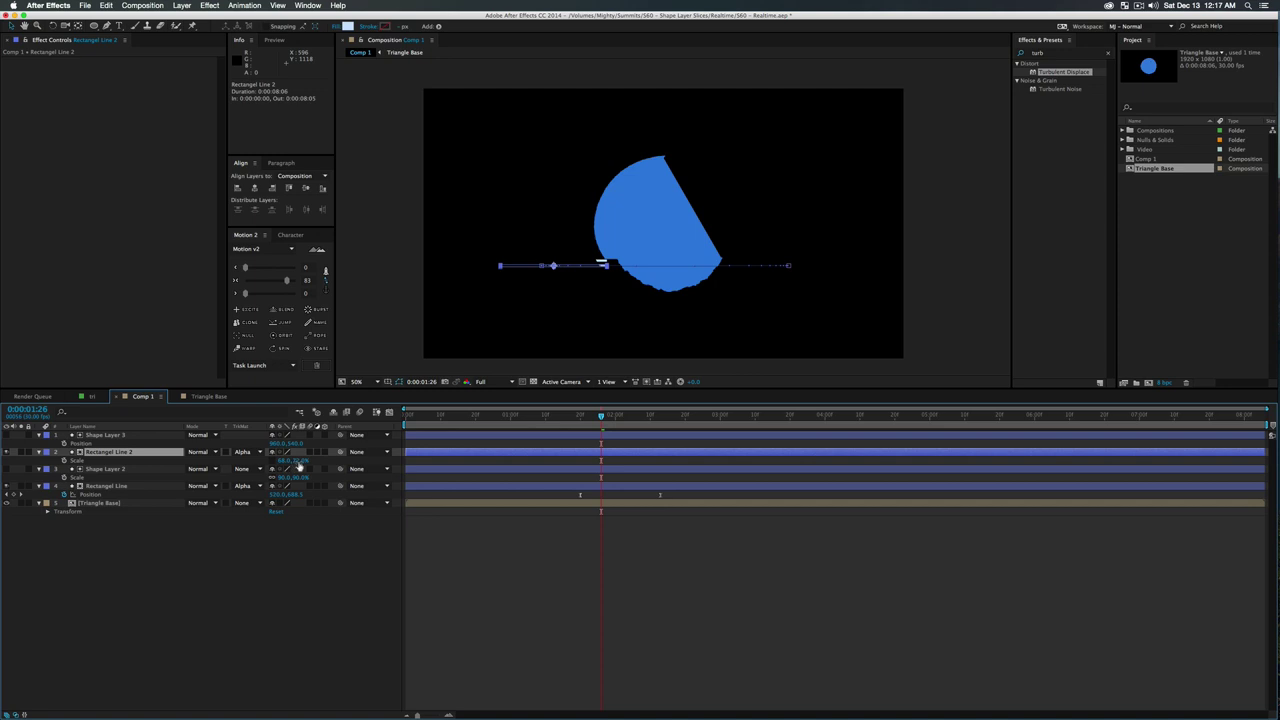
drag(298, 461, 291, 460)
click(300, 533)
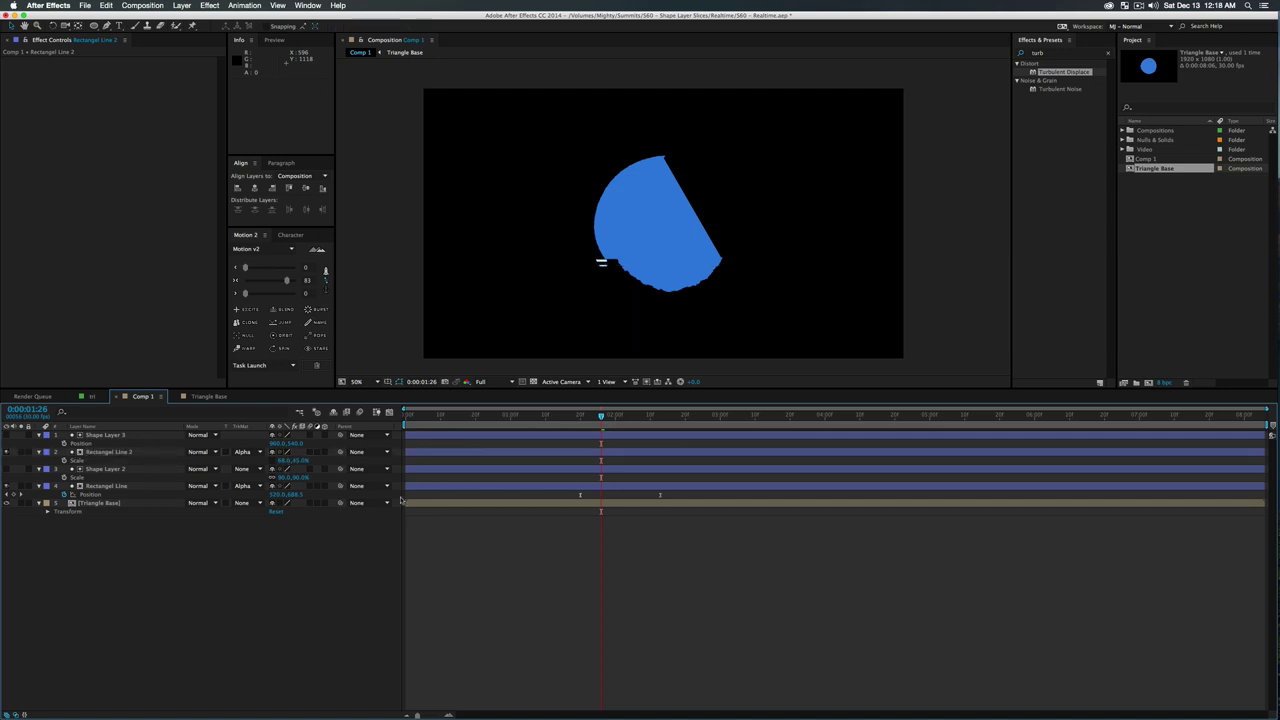
mouse_move(597, 419)
mouse_down()
mouse_move(583, 419)
mouse_move(643, 418)
mouse_move(600, 418)
mouse_up()
key(space)
Delay both Position keyframes of Rectangel Line 2 by one frame, starting at 0:00:01:21, and preview the staggered lines
click(109, 451)
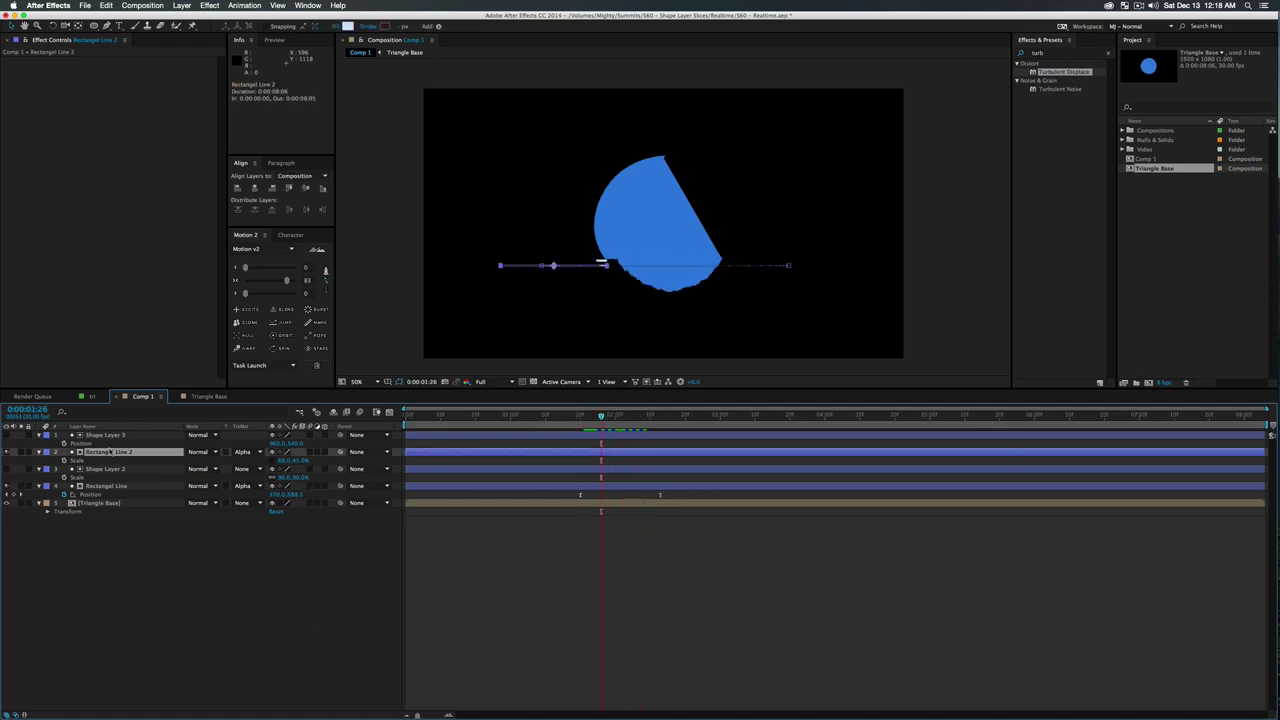
key(p)
drag(571, 462, 664, 460)
click(336, 607)
key(space)
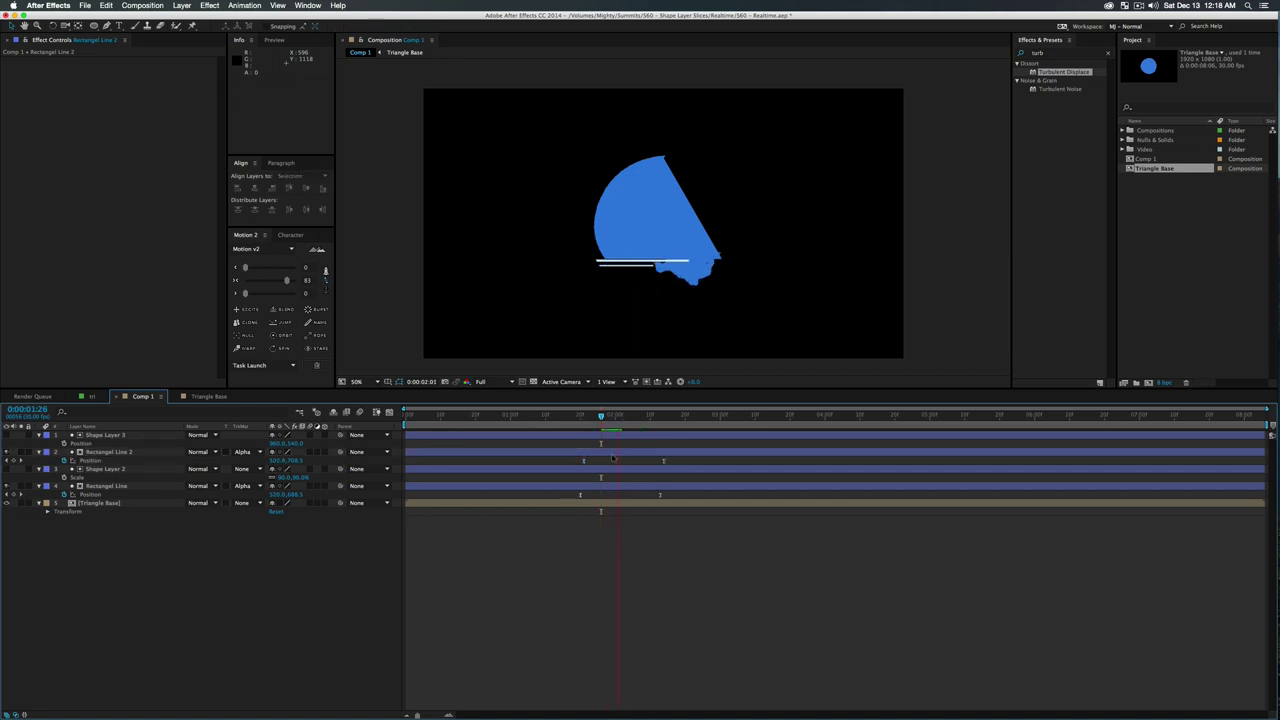
key(space)
drag(639, 418, 576, 435)
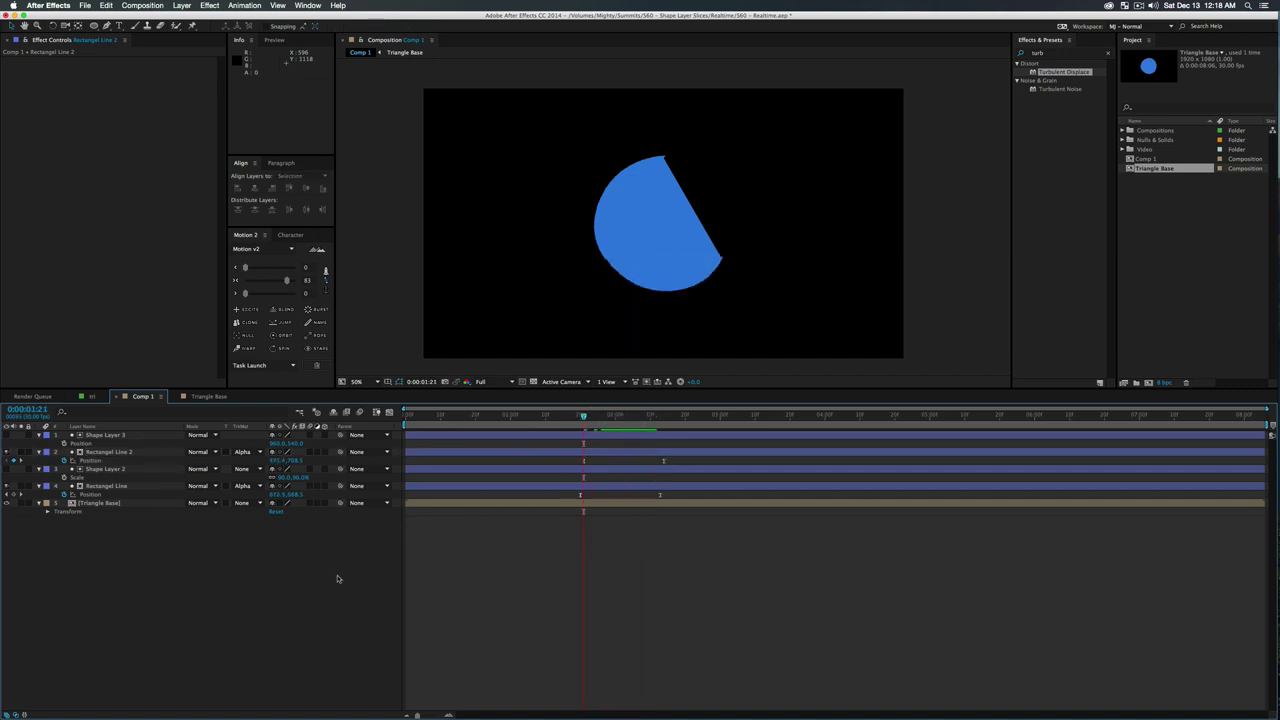
key(space)
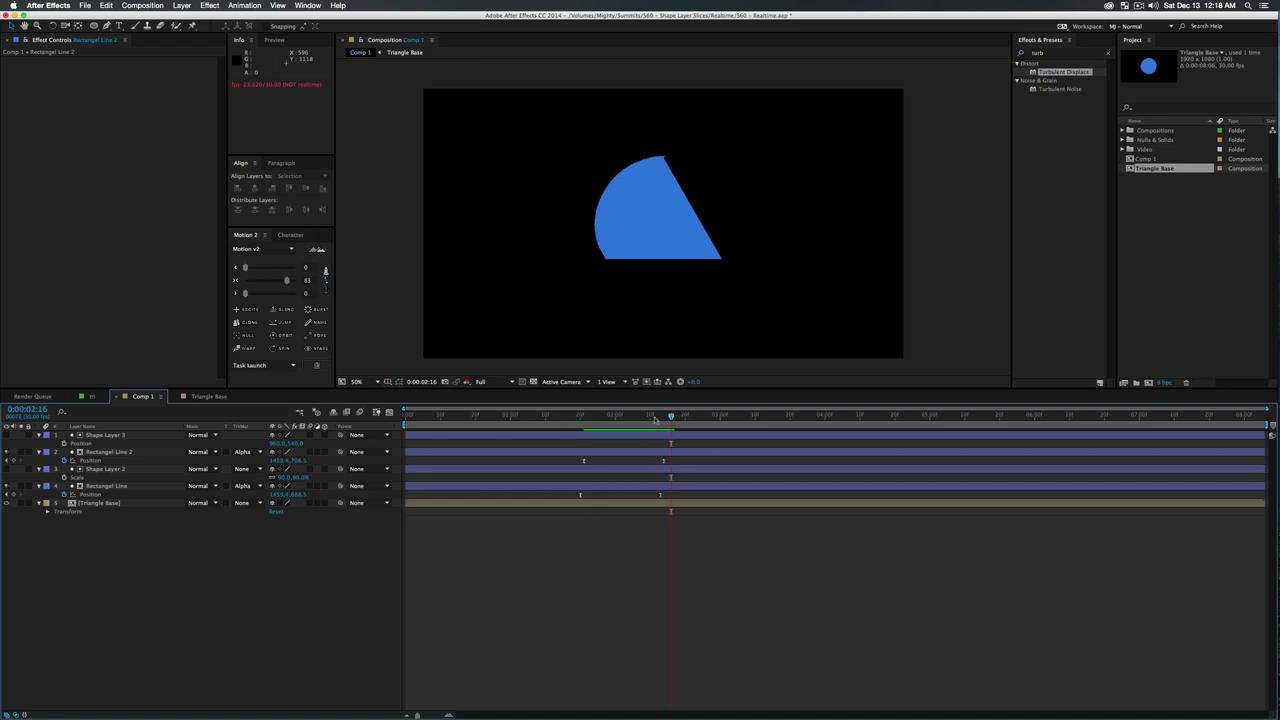
Collapse the revealed properties of all layers in Comp 1
drag(655, 418, 619, 425)
key(super+a)
key(u)
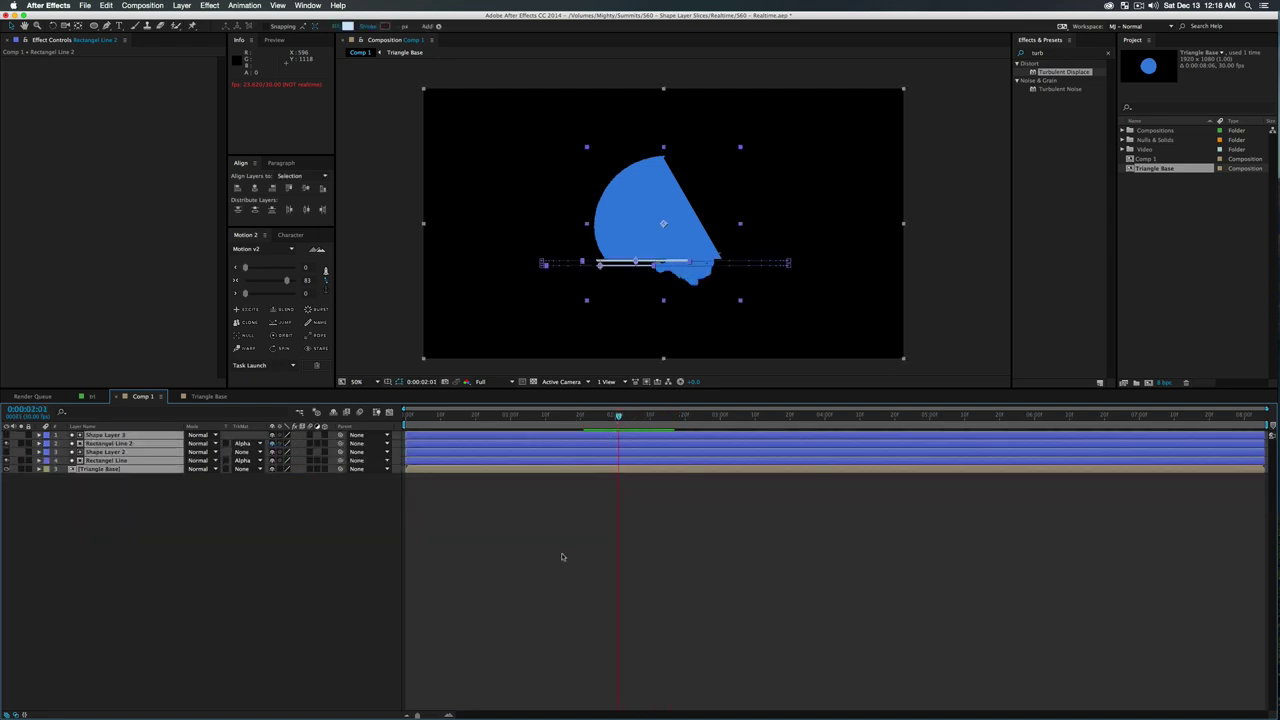
click(342, 573)
At 0:00:02:00, draw a circle about 90 px wide left of the main shape on a new shape layer and center its anchor point
mouse_move(626, 415)
mouse_down()
mouse_move(585, 416)
mouse_move(632, 416)
mouse_move(614, 433)
mouse_up()
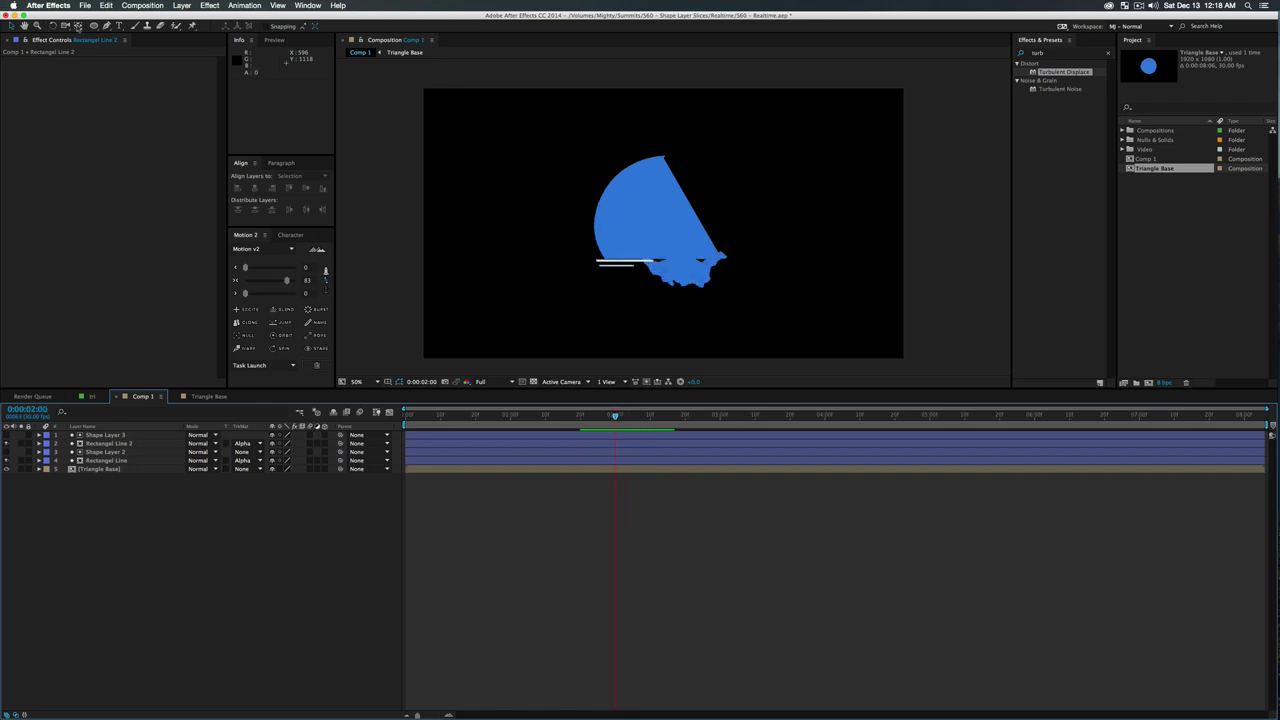
click(94, 25)
drag(524, 198, 552, 226)
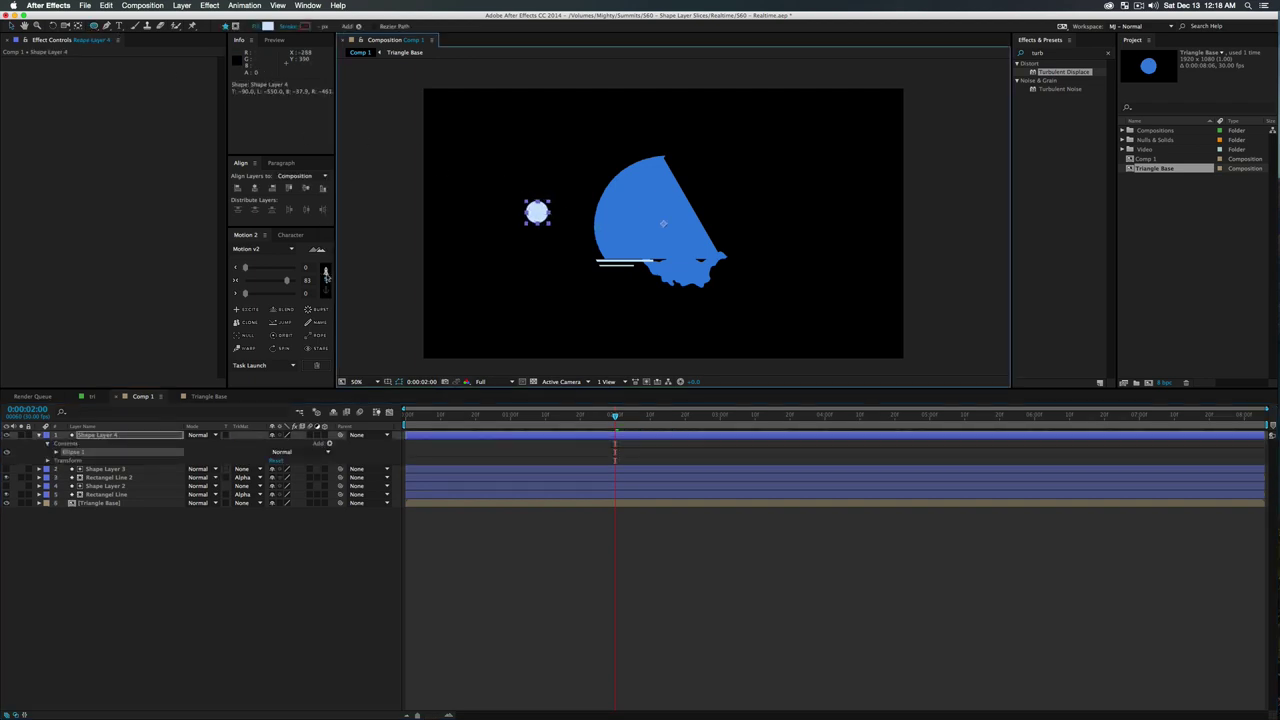
click(326, 285)
click(299, 280)
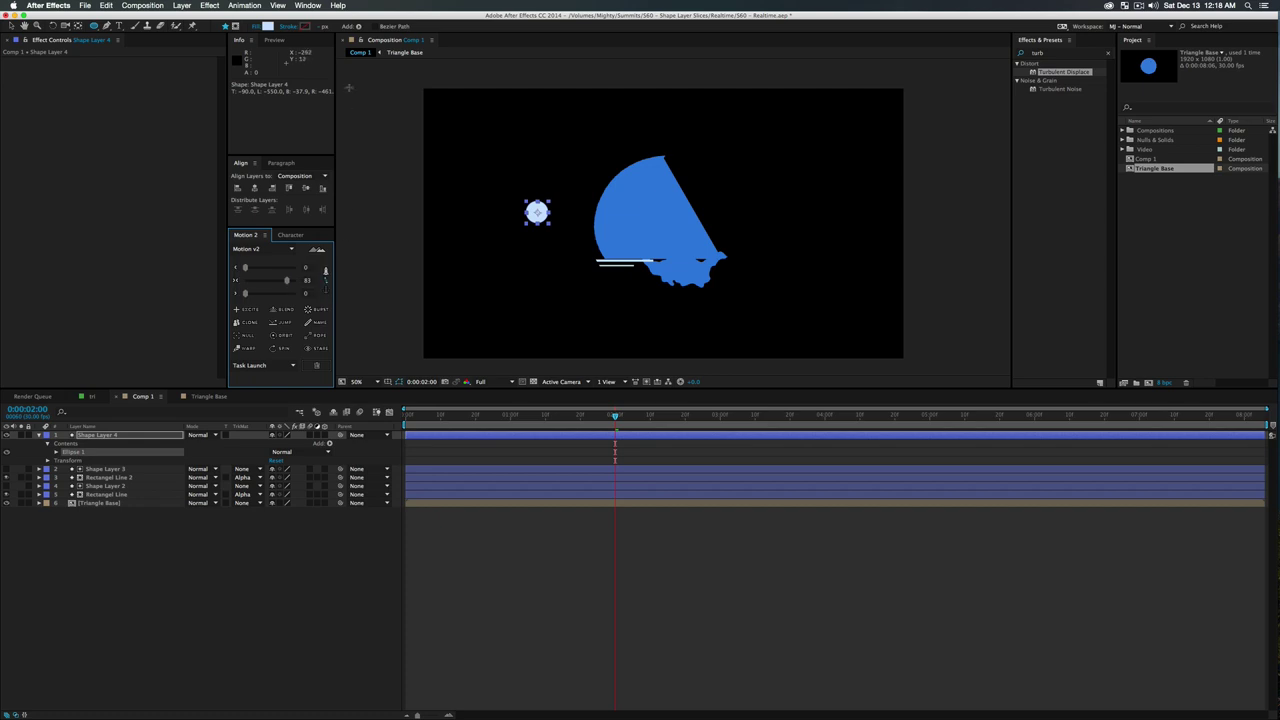
Change the small circle's fill color to bright yellow
click(268, 26)
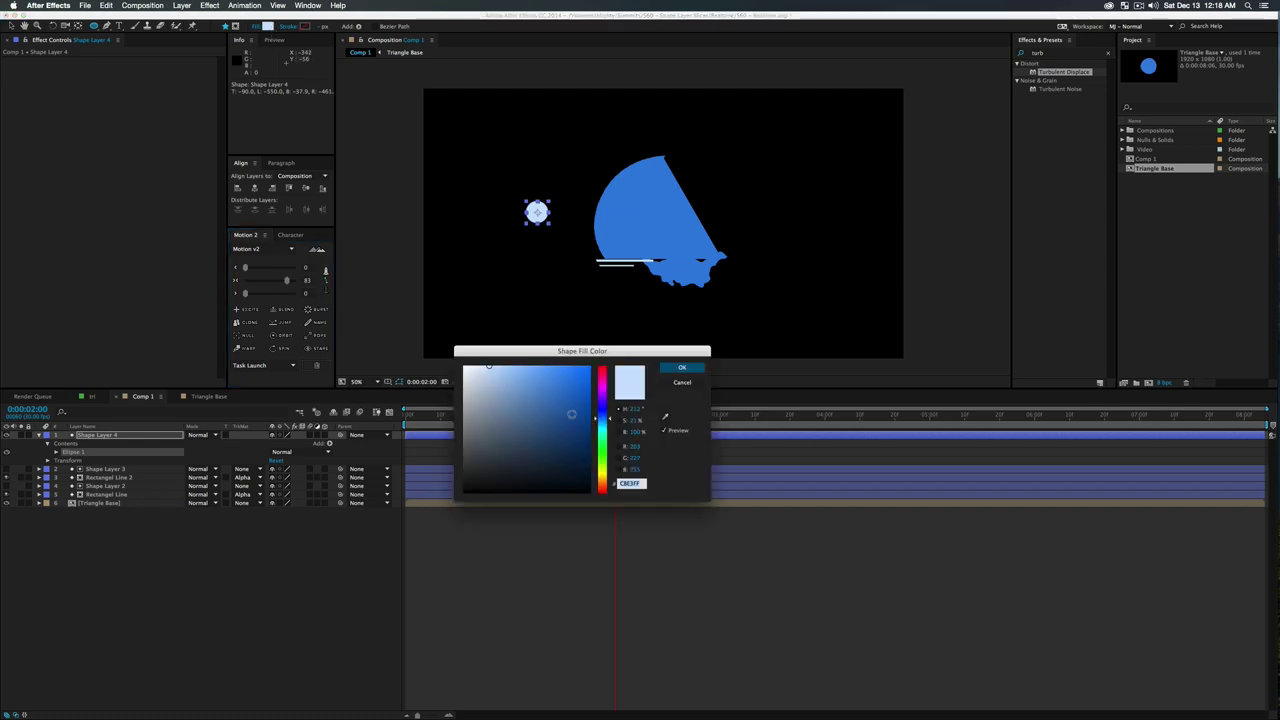
click(603, 473)
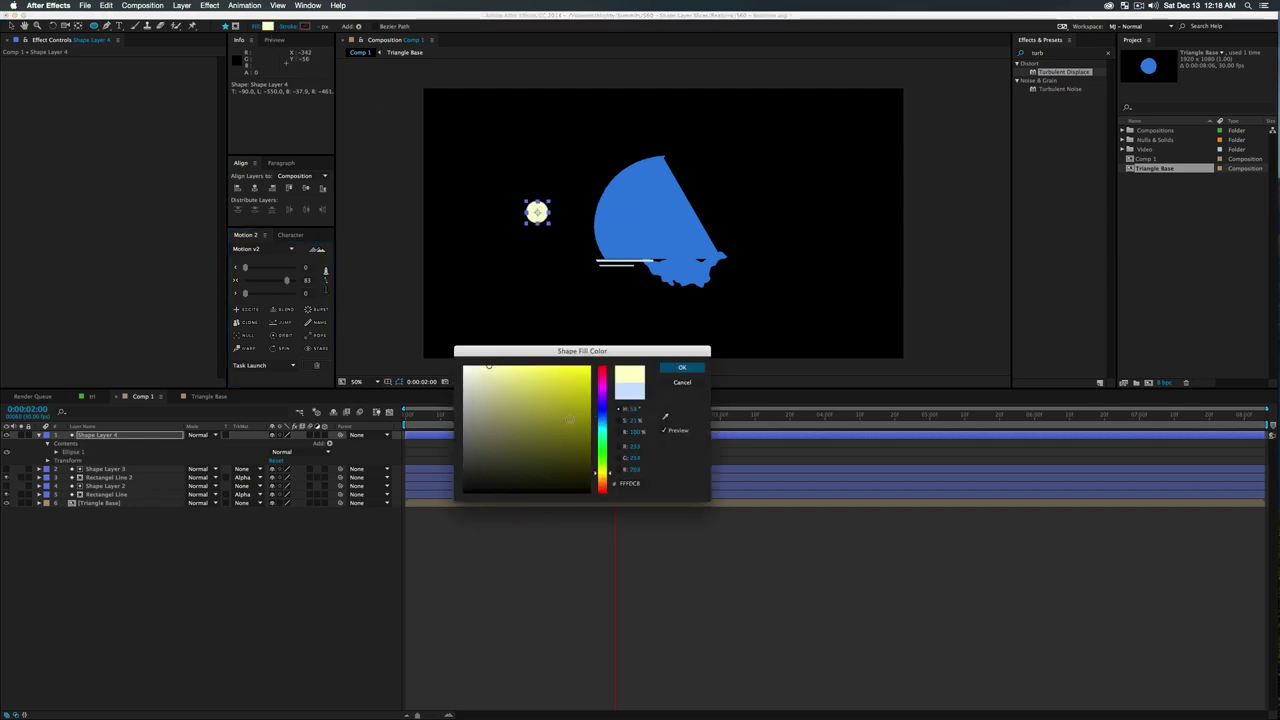
drag(540, 385, 553, 365)
click(681, 368)
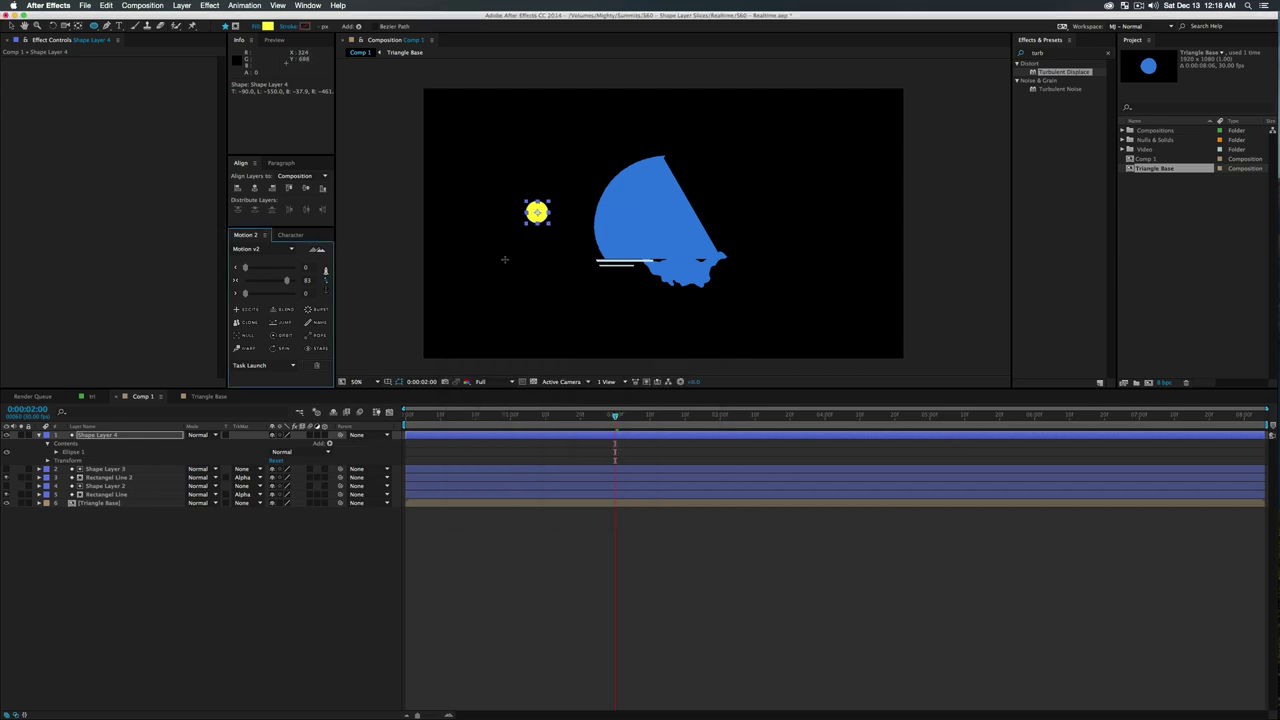
Move the yellow circle onto the blue shape's lower cut edge and reveal the keyframed properties of all layers
drag(551, 227, 655, 263)
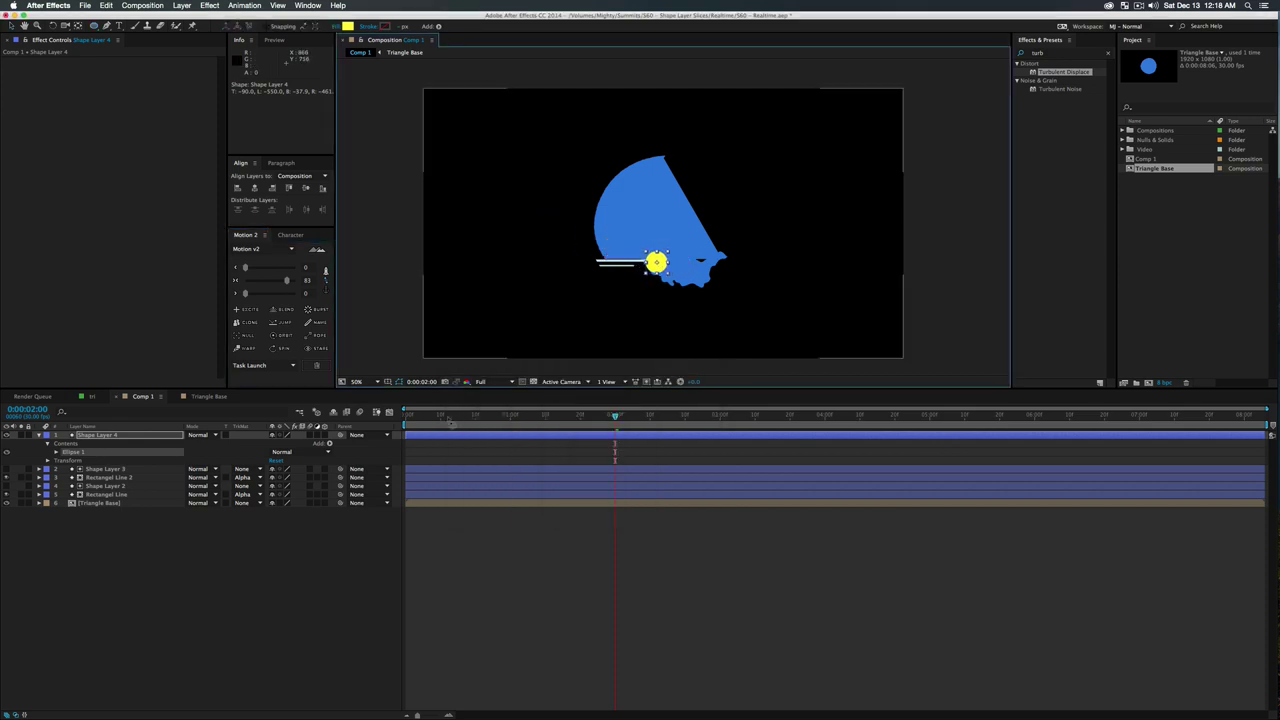
drag(125, 540, 89, 434)
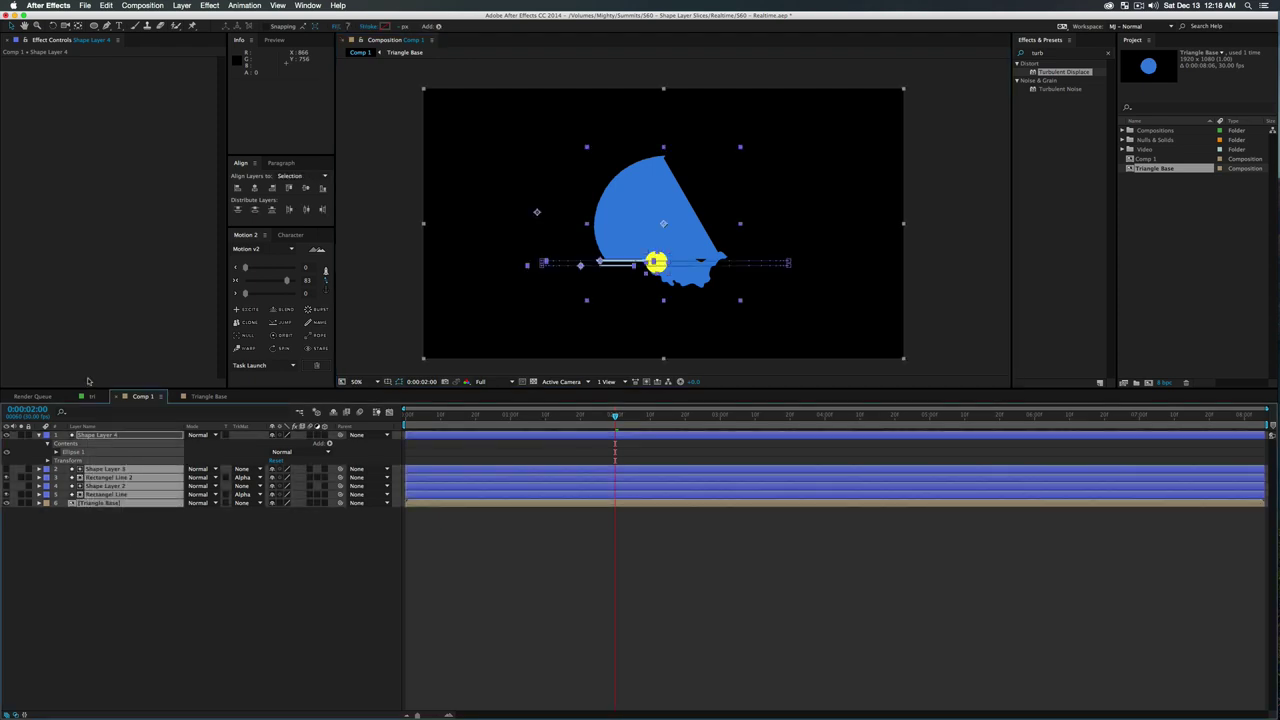
key(u)
click(98, 572)
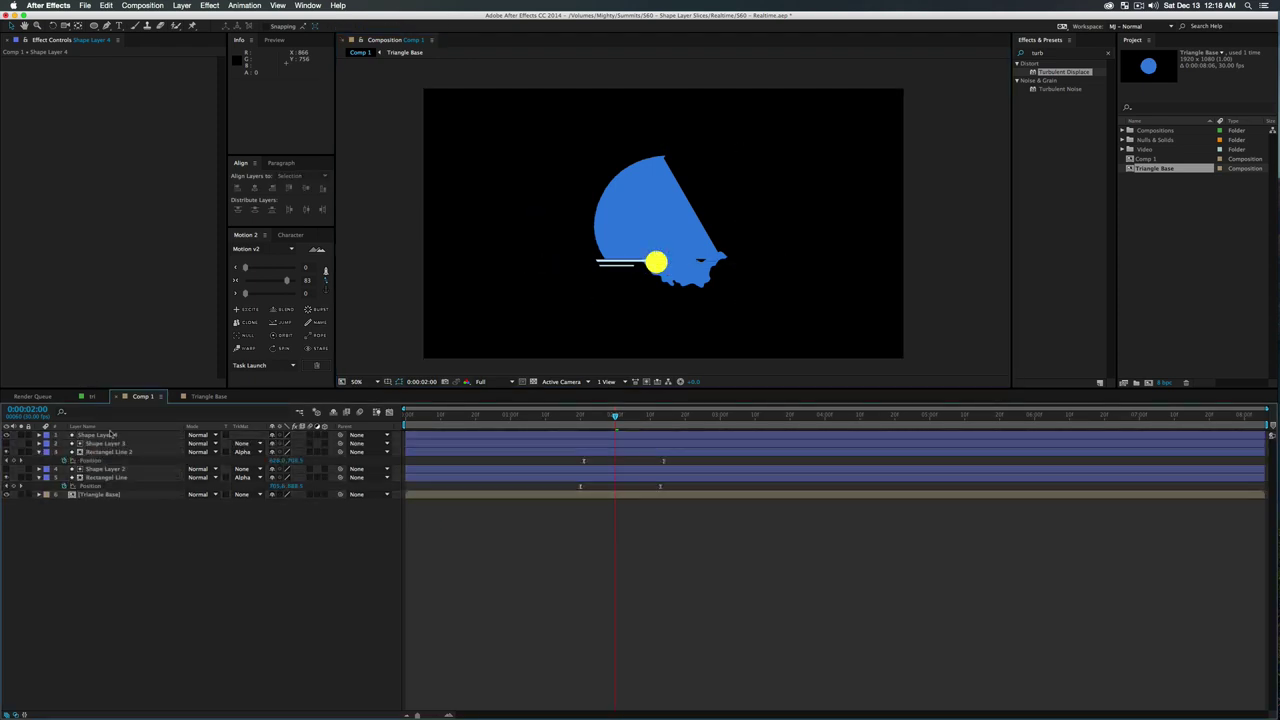
Add position and scale keyframes to Shape Layer 4 at 0:00:02:00 and center the layer's anchor point on the circle
click(116, 435)
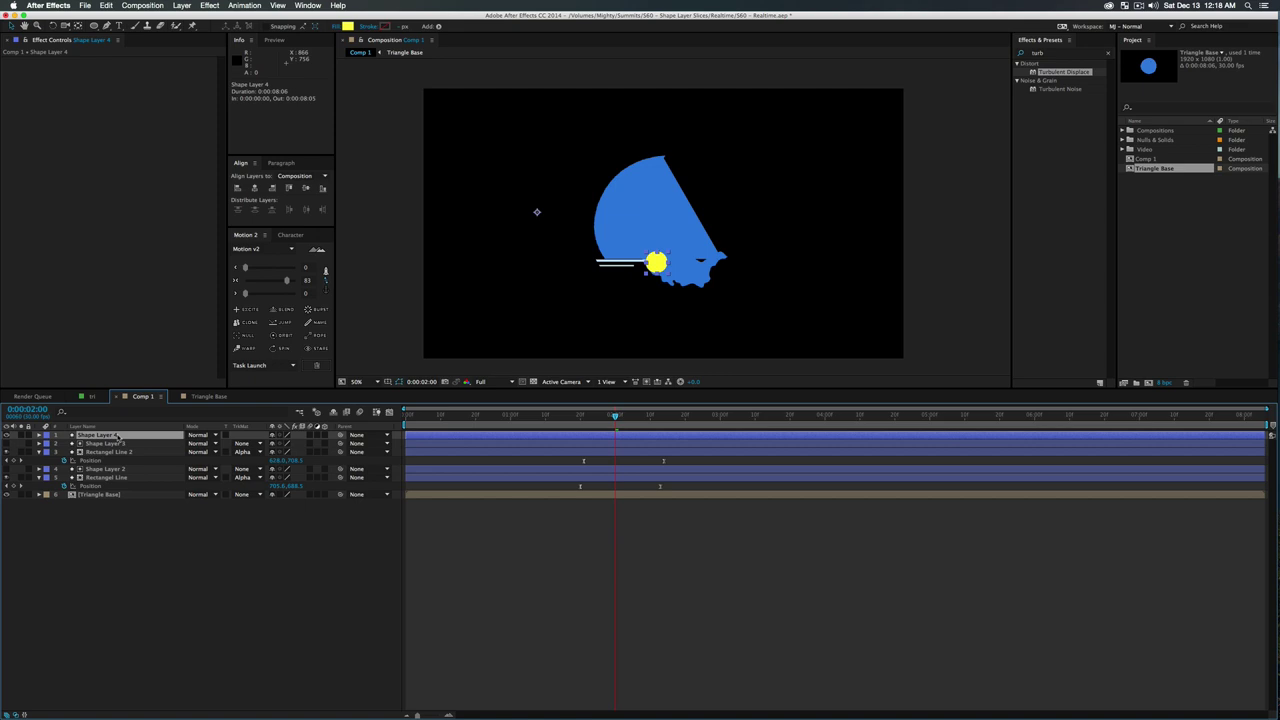
key(alt+shift+s)
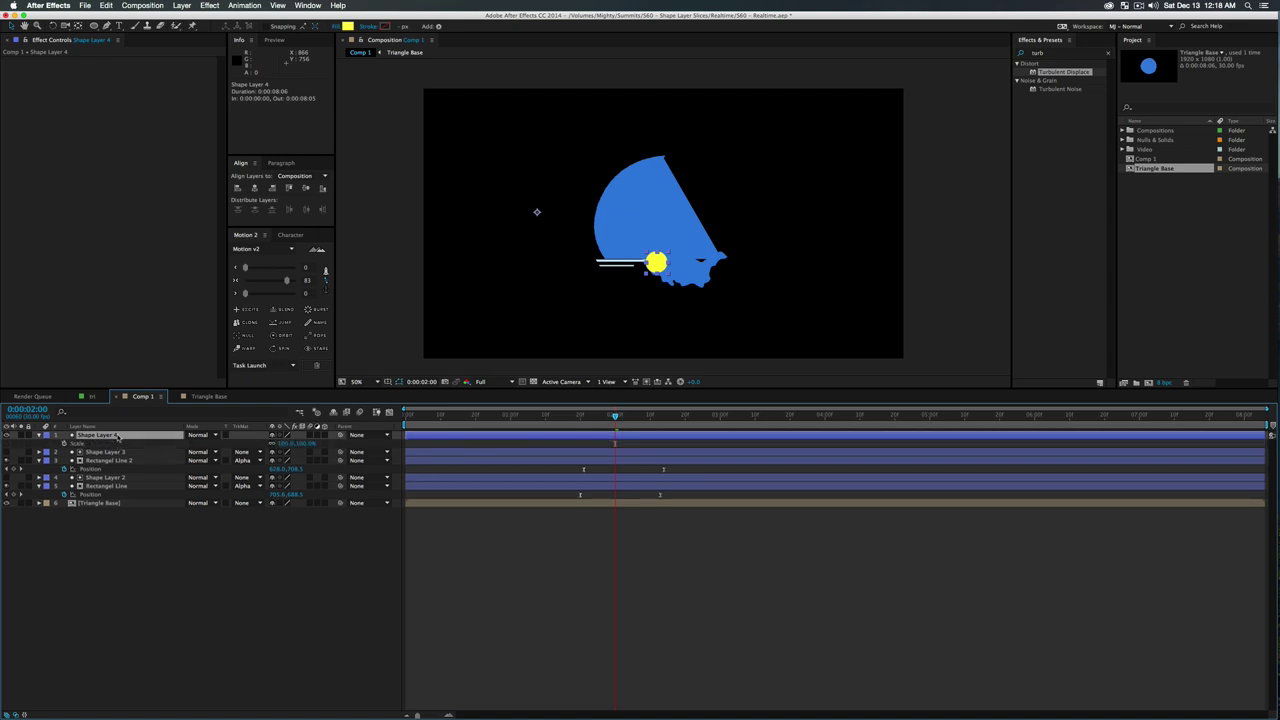
key(alt+shift+p)
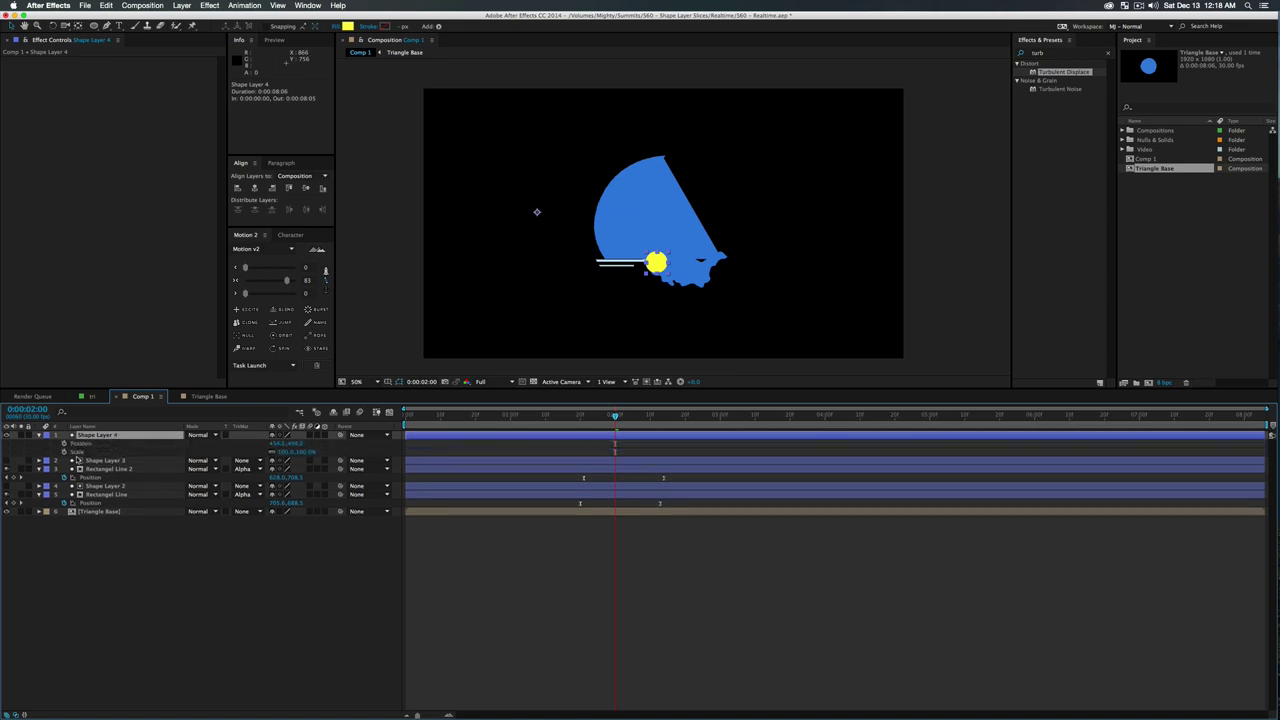
click(64, 452)
click(64, 443)
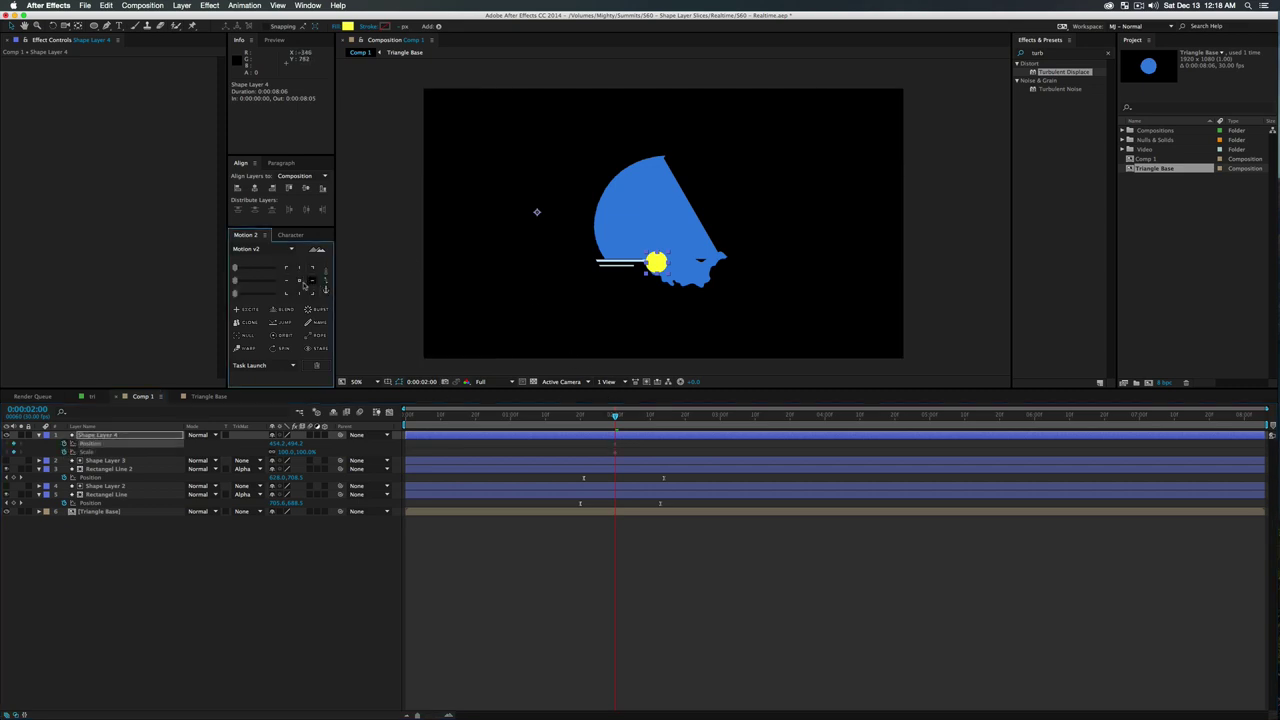
click(299, 281)
At 0:00:01:21, move the yellow circle horizontally to the left of the blue shape and set its scale to 0%
mouse_move(606, 420)
mouse_down()
mouse_move(584, 421)
mouse_move(651, 425)
mouse_move(585, 434)
mouse_up()
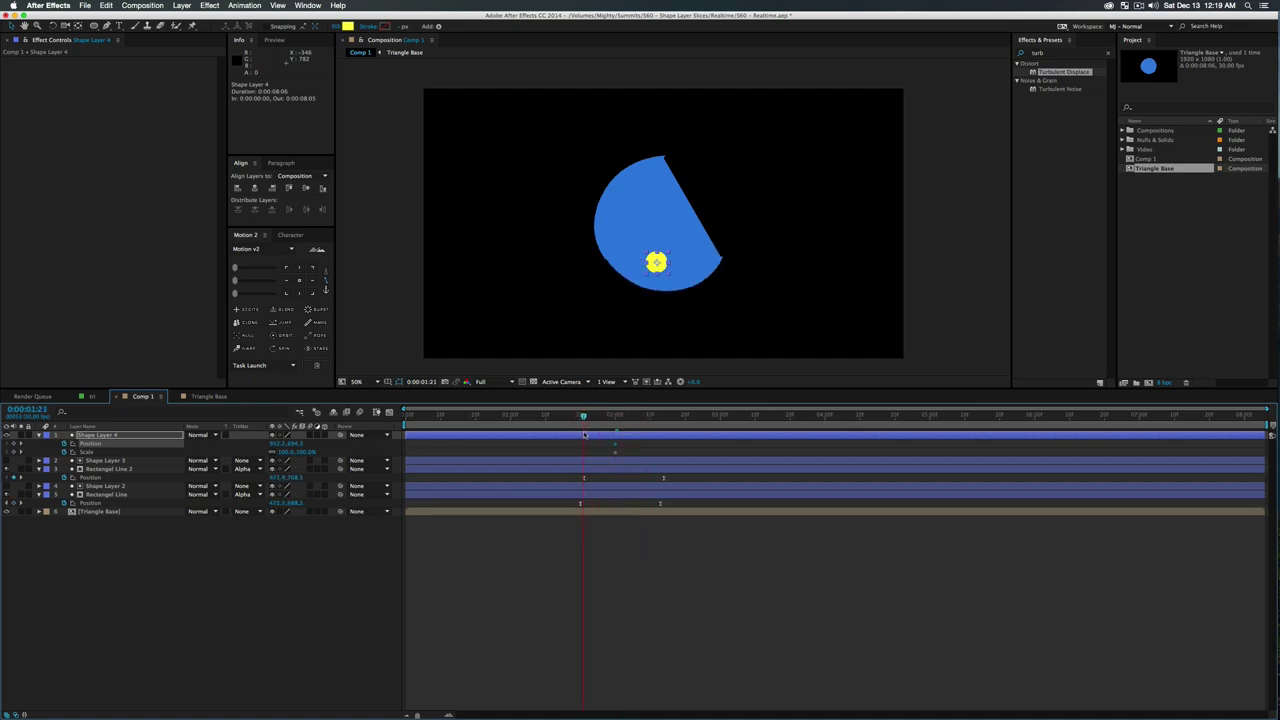
drag(665, 268, 574, 263)
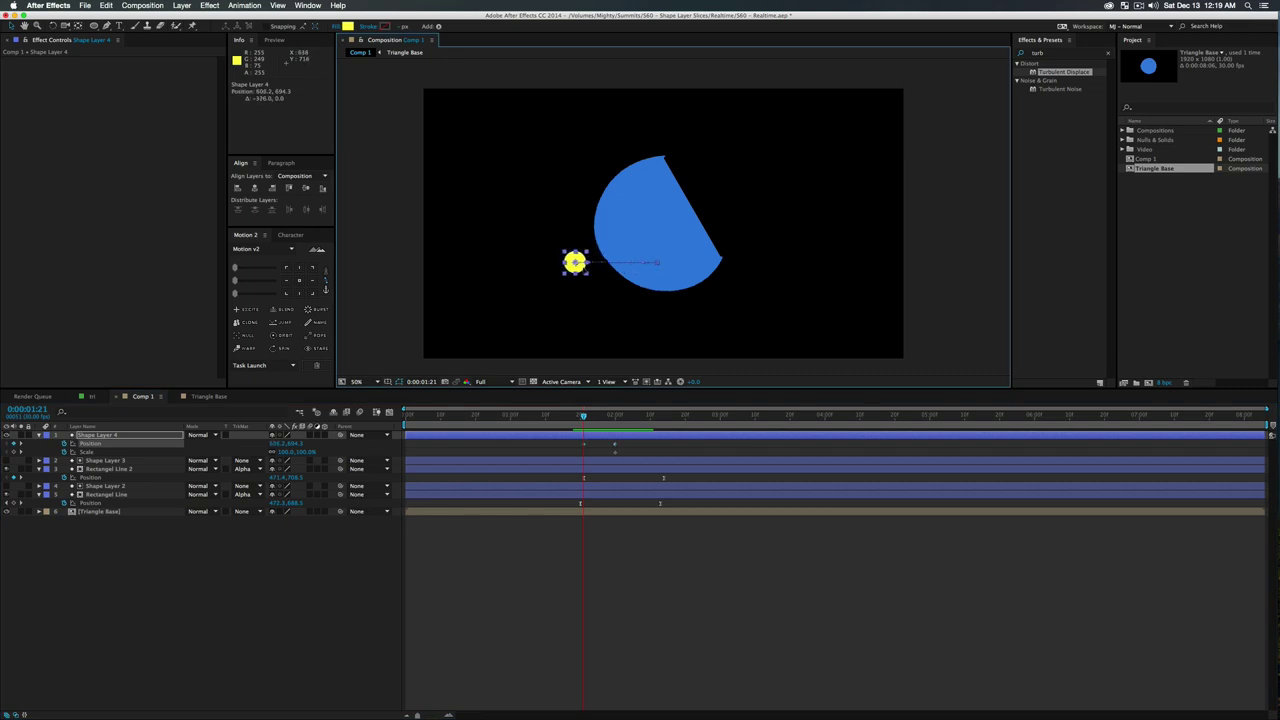
drag(285, 452, 215, 452)
click(288, 452)
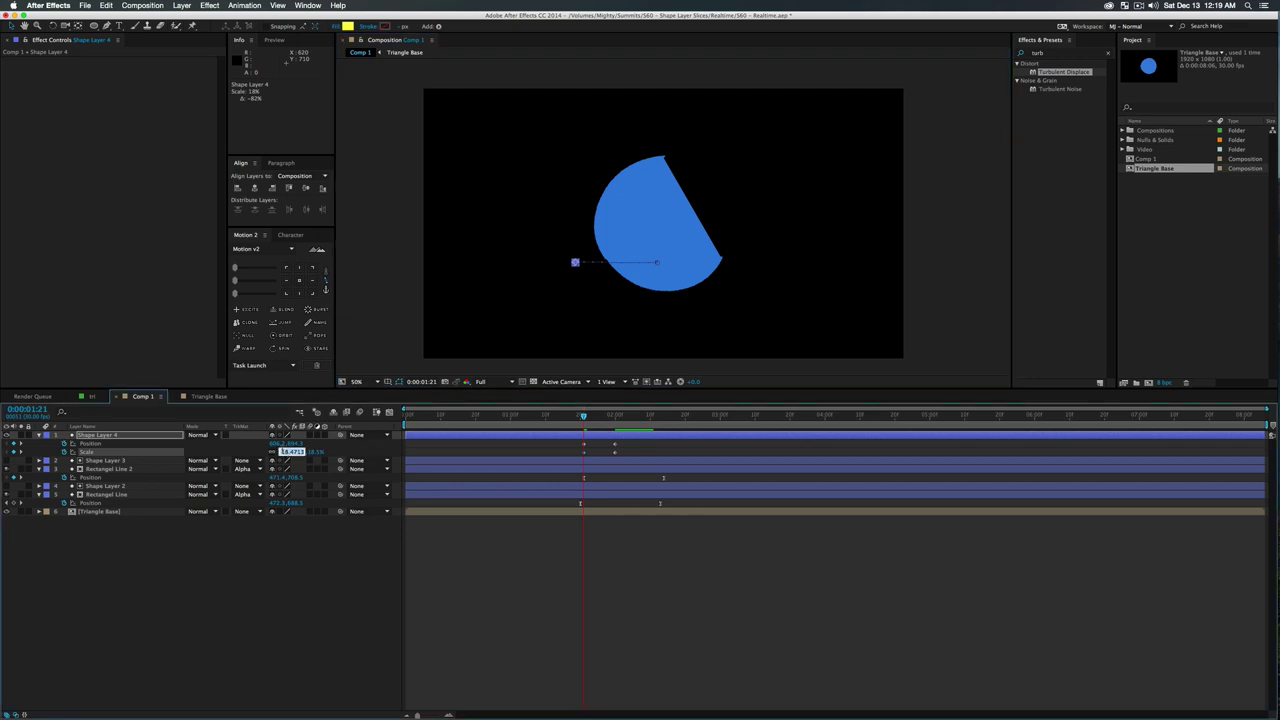
text(0)
key(Return)
At 0:00:02:09, move the yellow circle about 104 px right and stretch its scale unevenly into a wide, flat ellipse
drag(591, 416, 647, 418)
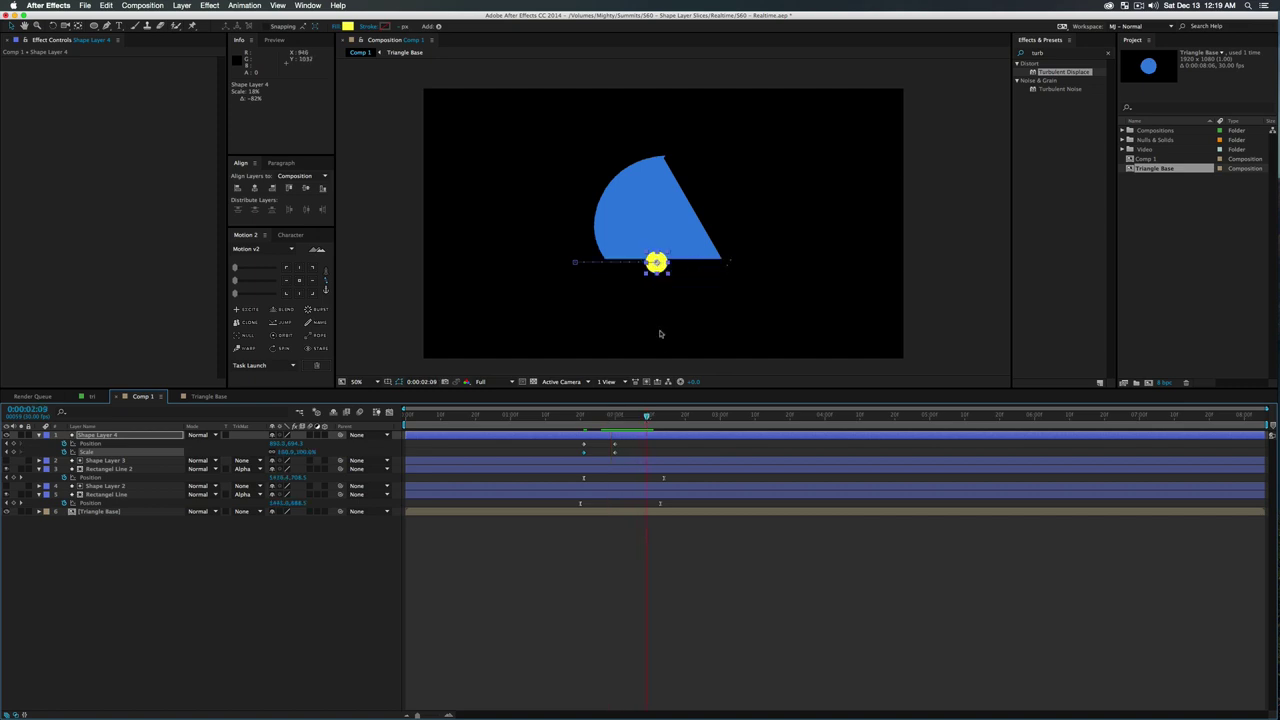
click(659, 268)
drag(657, 266, 683, 266)
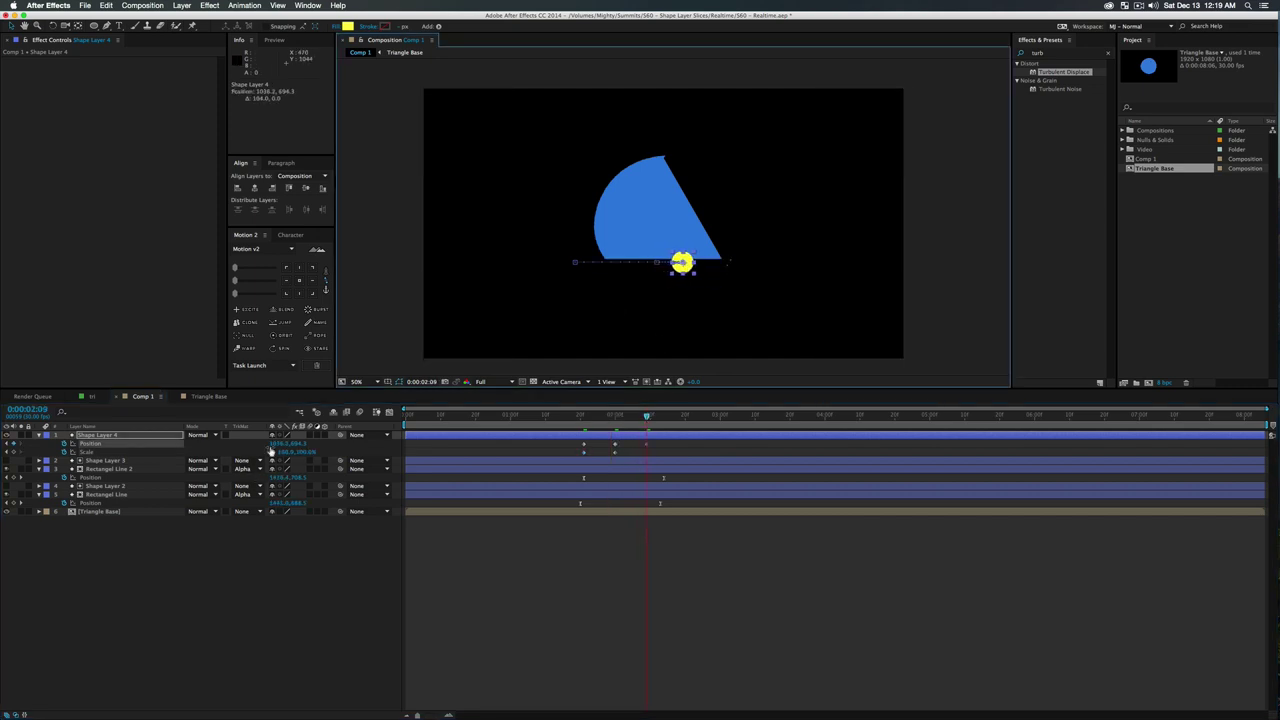
mouse_move(287, 452)
mouse_down()
mouse_move(318, 453)
mouse_move(286, 454)
mouse_up()
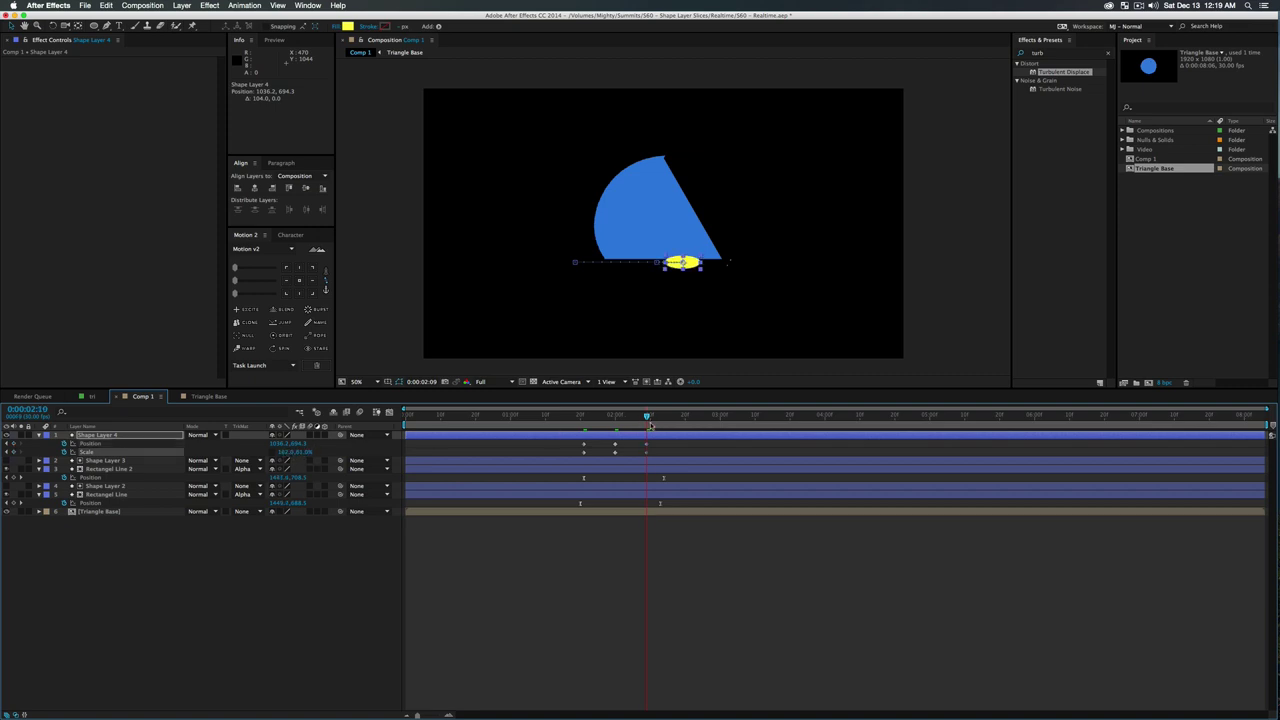
At 0:00:02:15, set both scale values of Shape Layer 4 to 0% and shift its position right, just past the blue shape's corner
drag(664, 423, 669, 424)
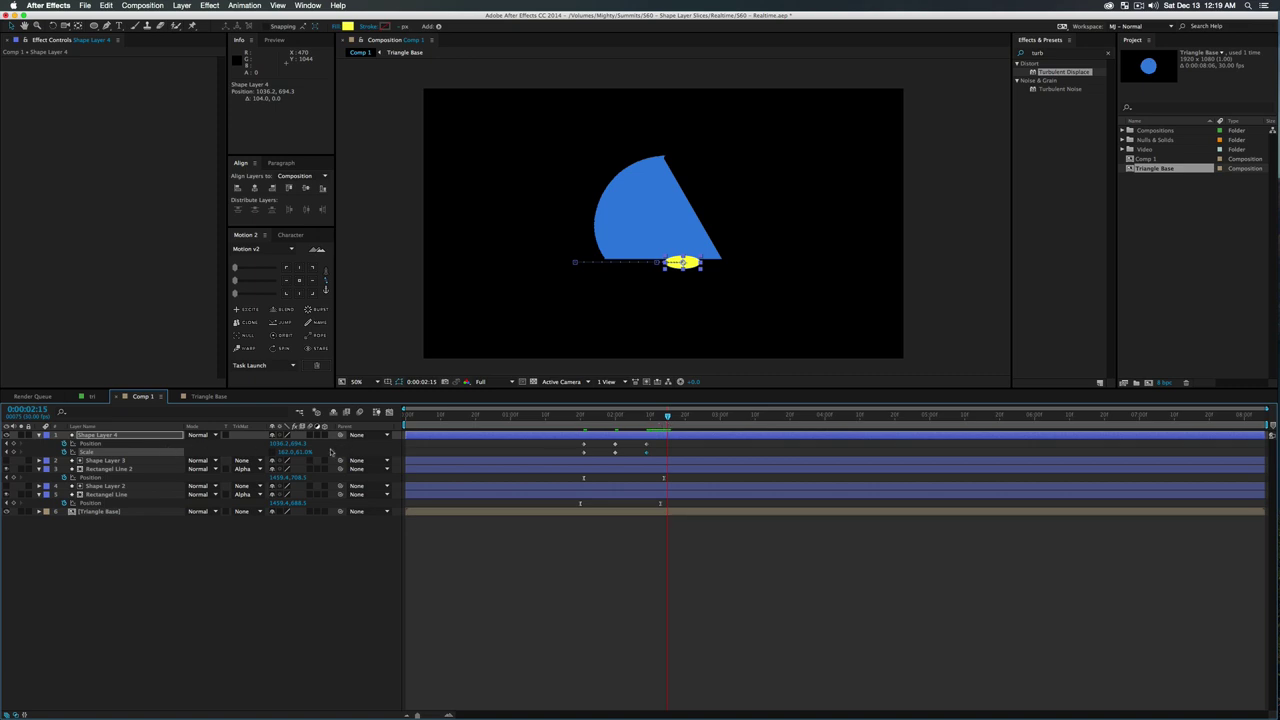
click(285, 454)
text(0)
key(Return)
click(294, 453)
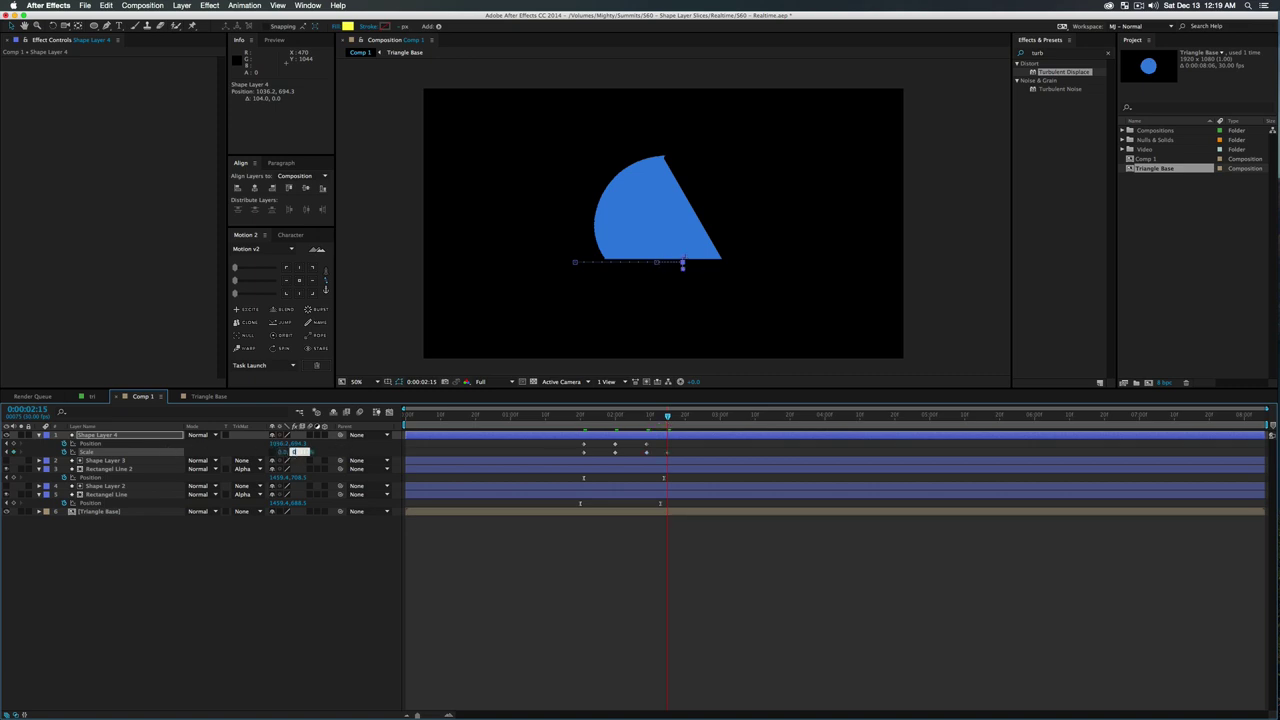
key(Return)
drag(277, 447, 299, 447)
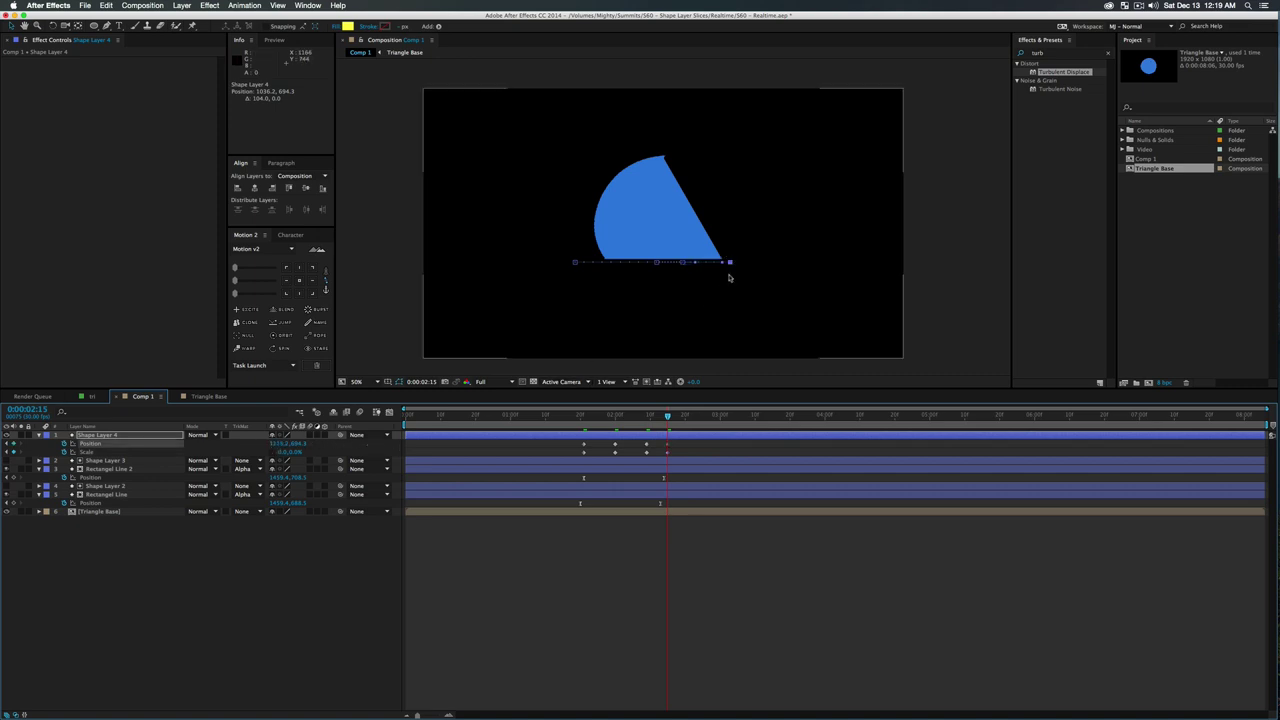
Apply Auto Bezier temporal interpolation to Shape Layer 4's middle position and scale keyframes and preview the motion
drag(609, 441, 656, 467)
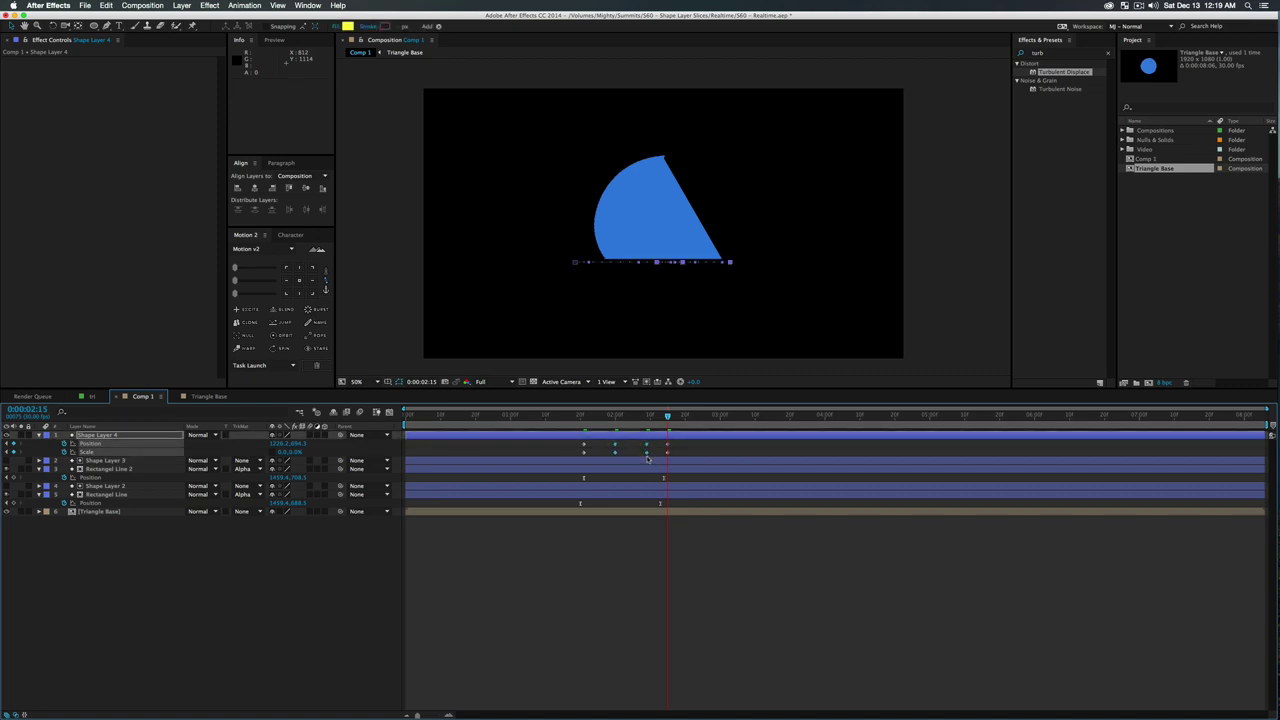
right_click(647, 458)
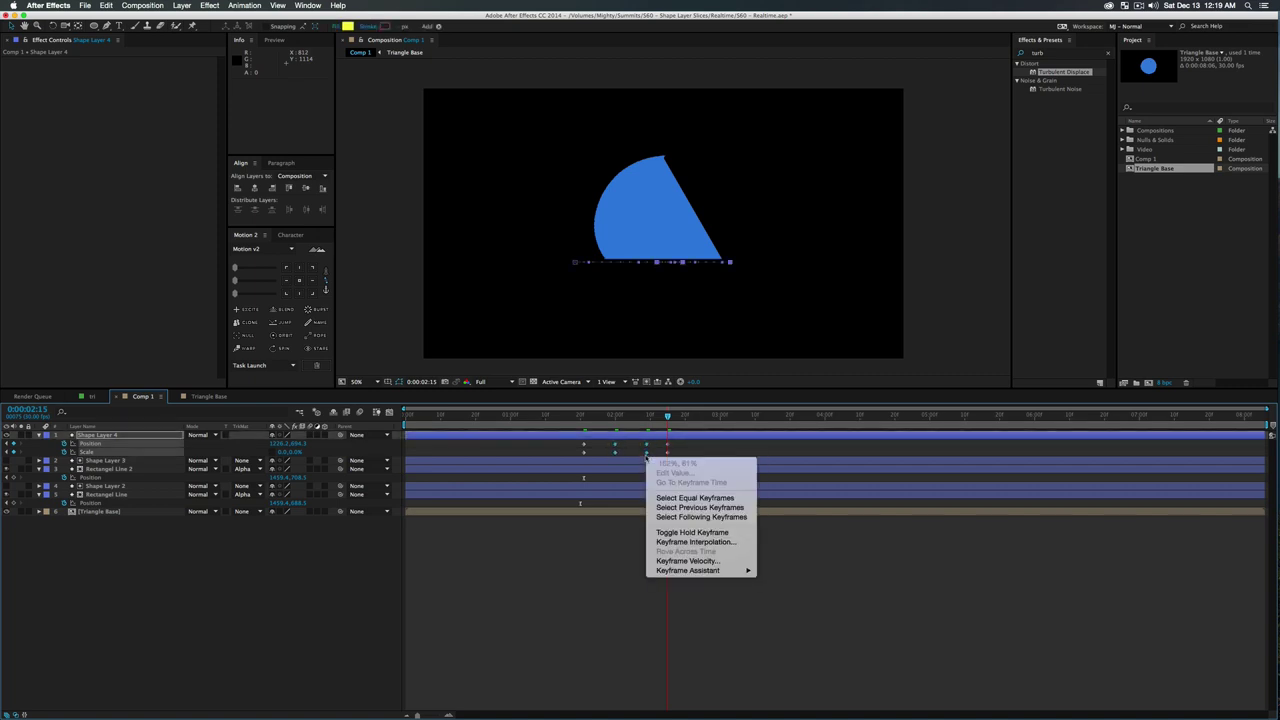
click(694, 542)
click(647, 310)
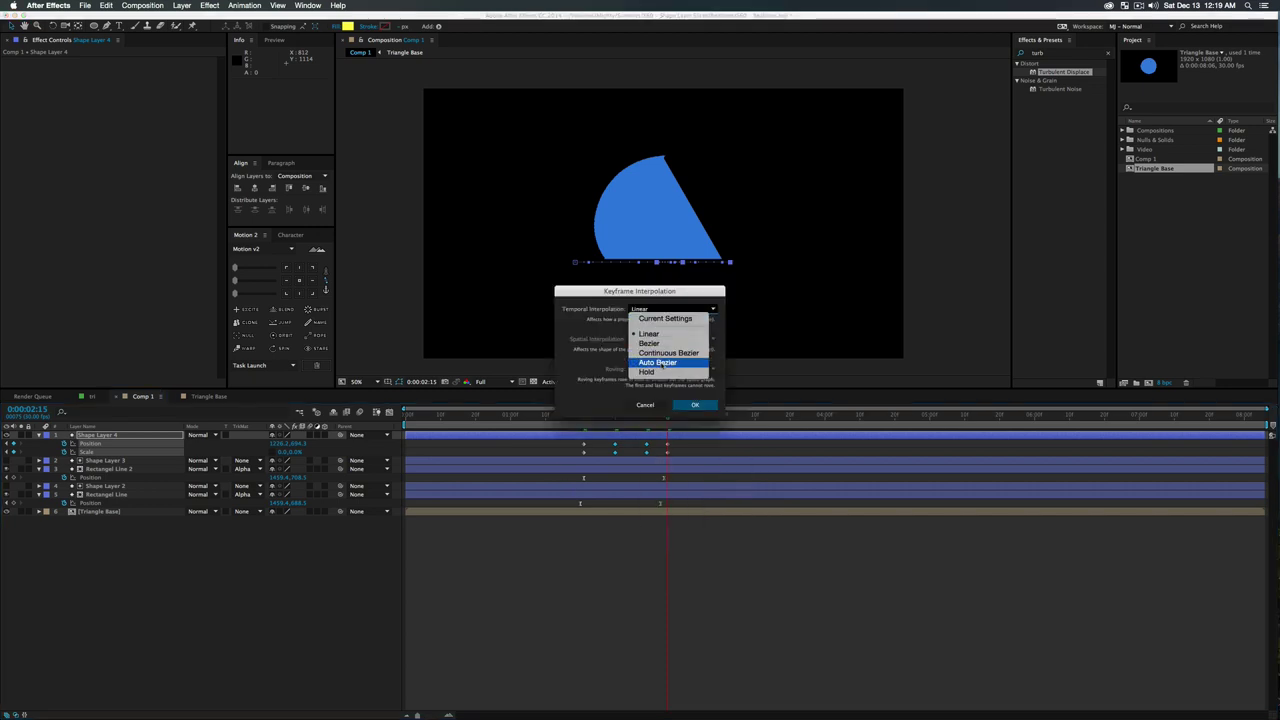
click(652, 363)
click(645, 405)
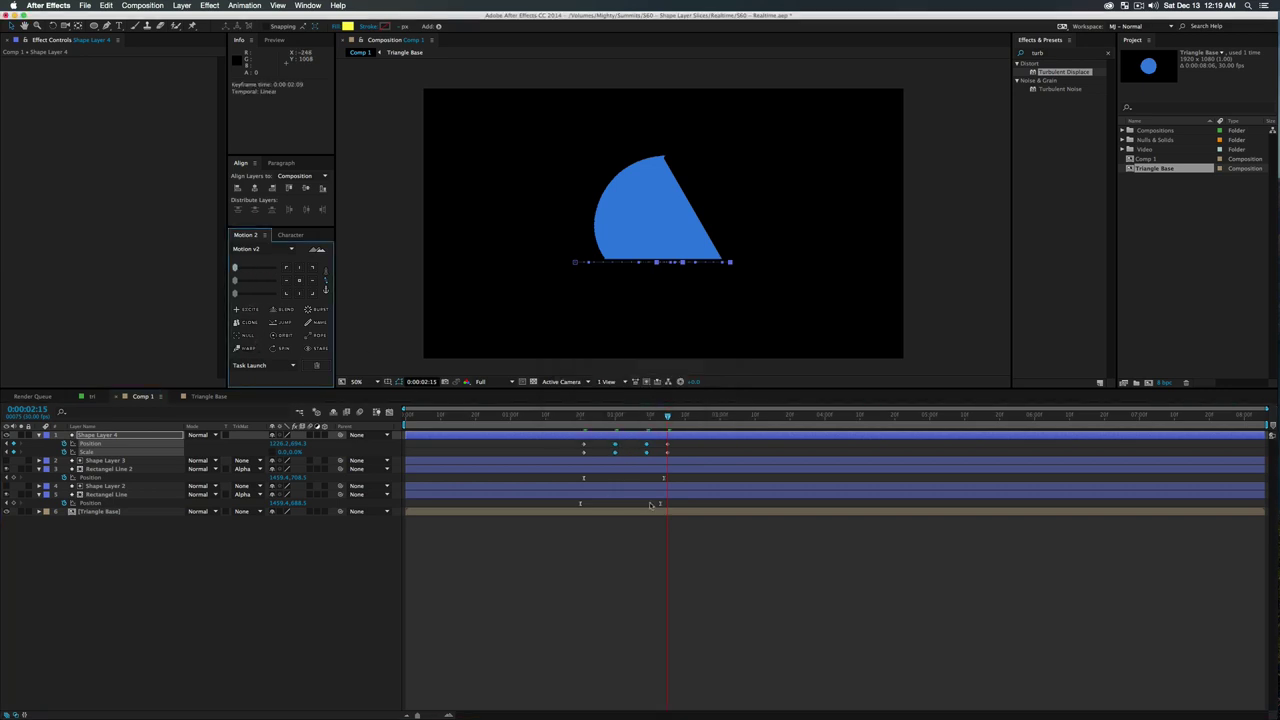
click(646, 416)
key(space)
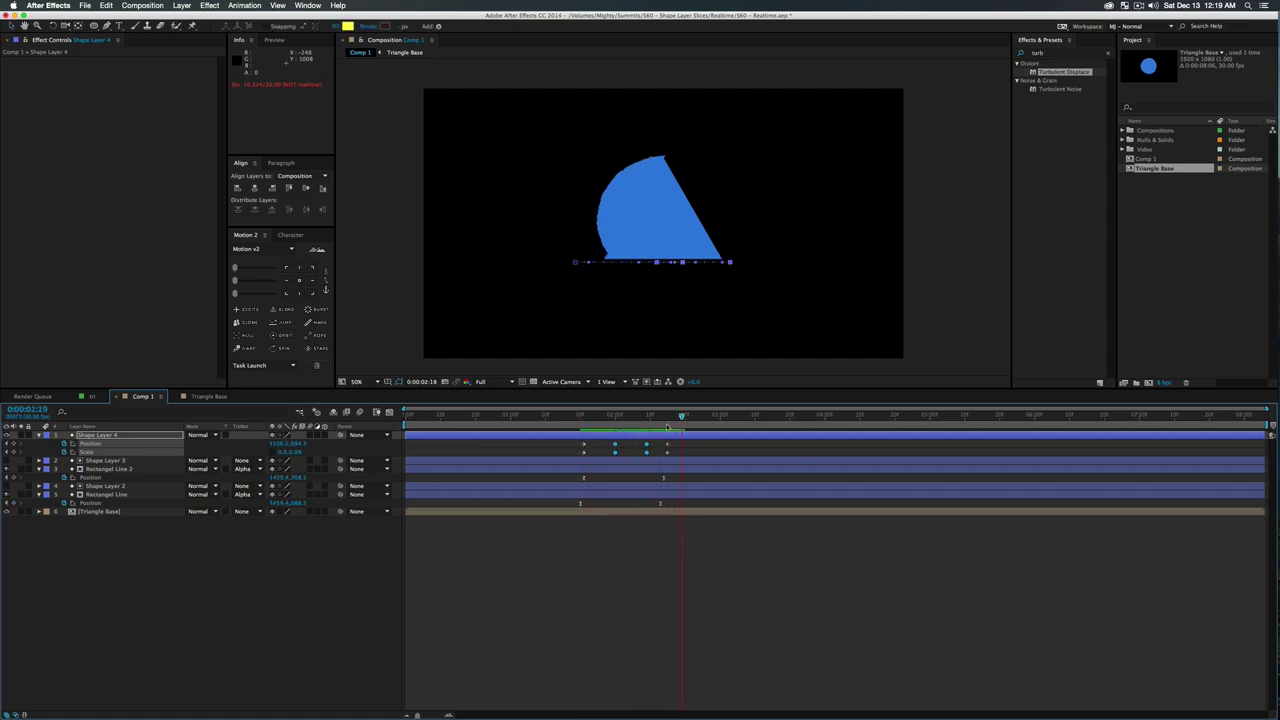
Ease Shape Layer 4's first and last position and scale keyframes with a Motion v2 ease of 83 and play the result
drag(566, 441, 674, 457)
click(247, 271)
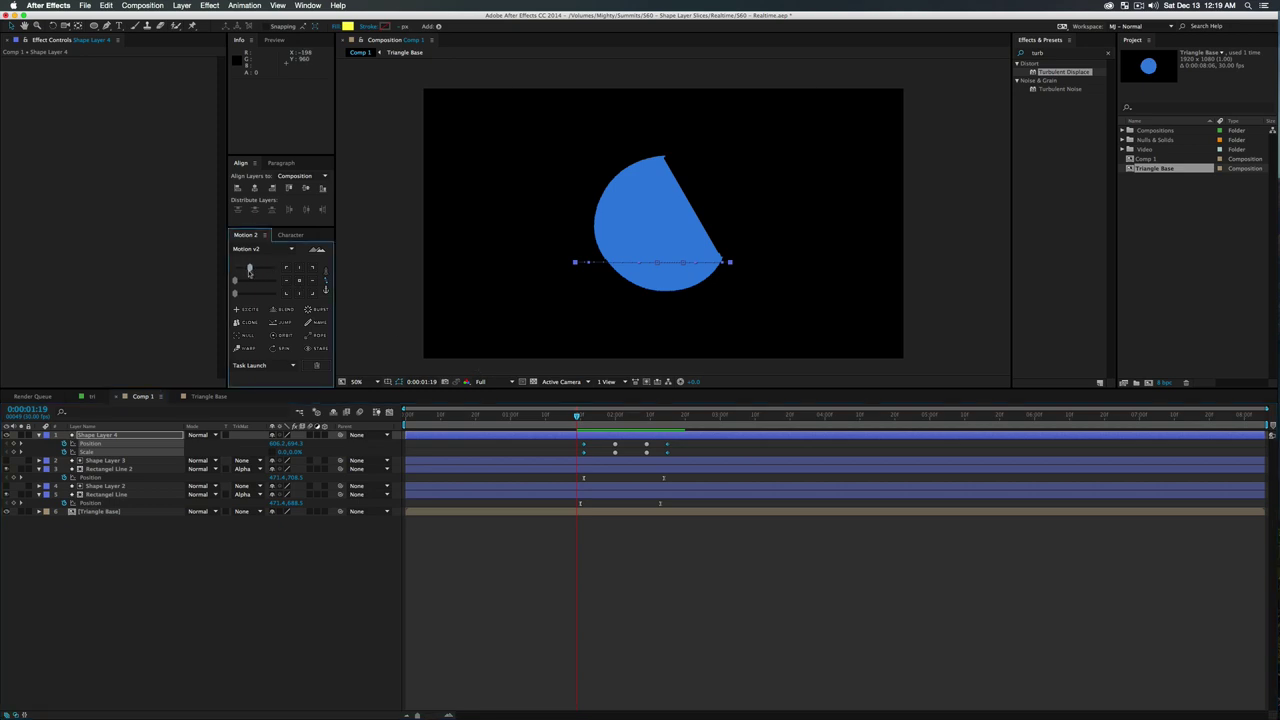
click(286, 280)
click(326, 594)
key(space)
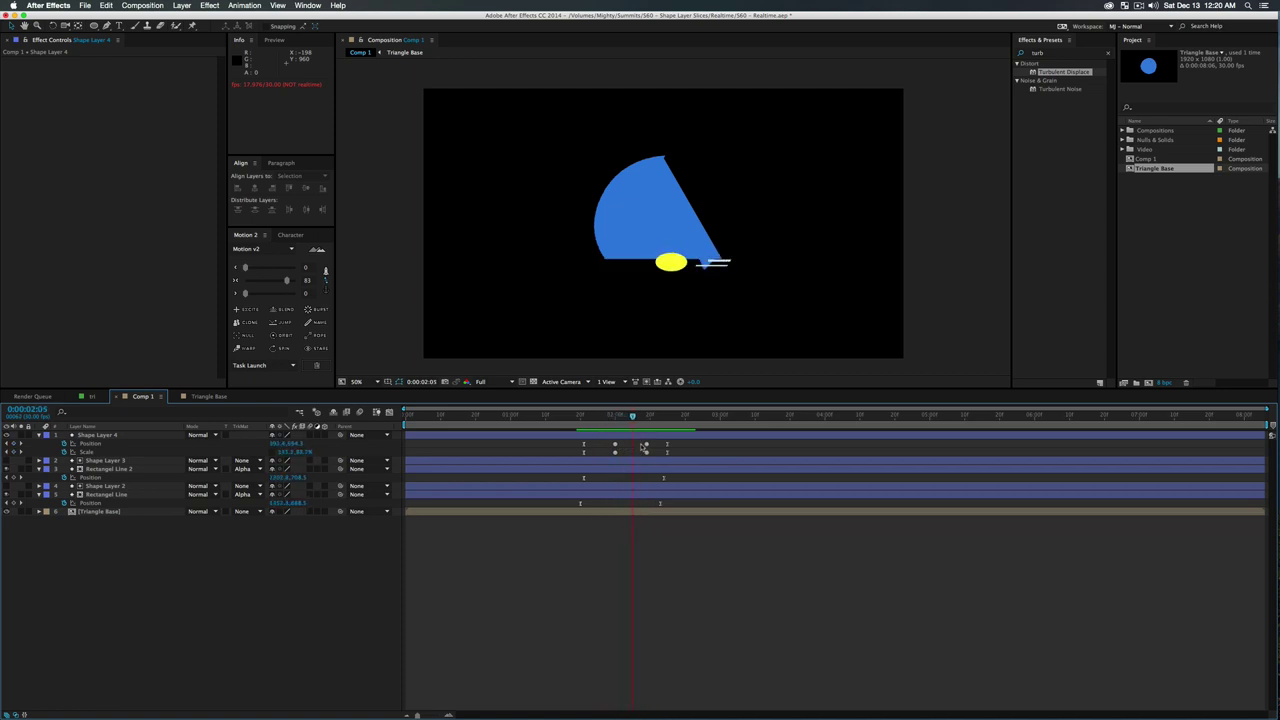
Delete Shape Layer 4's position and scale keyframes at 0:00:02:09 and preview the circle's movement
drag(640, 443, 650, 455)
key(Delete)
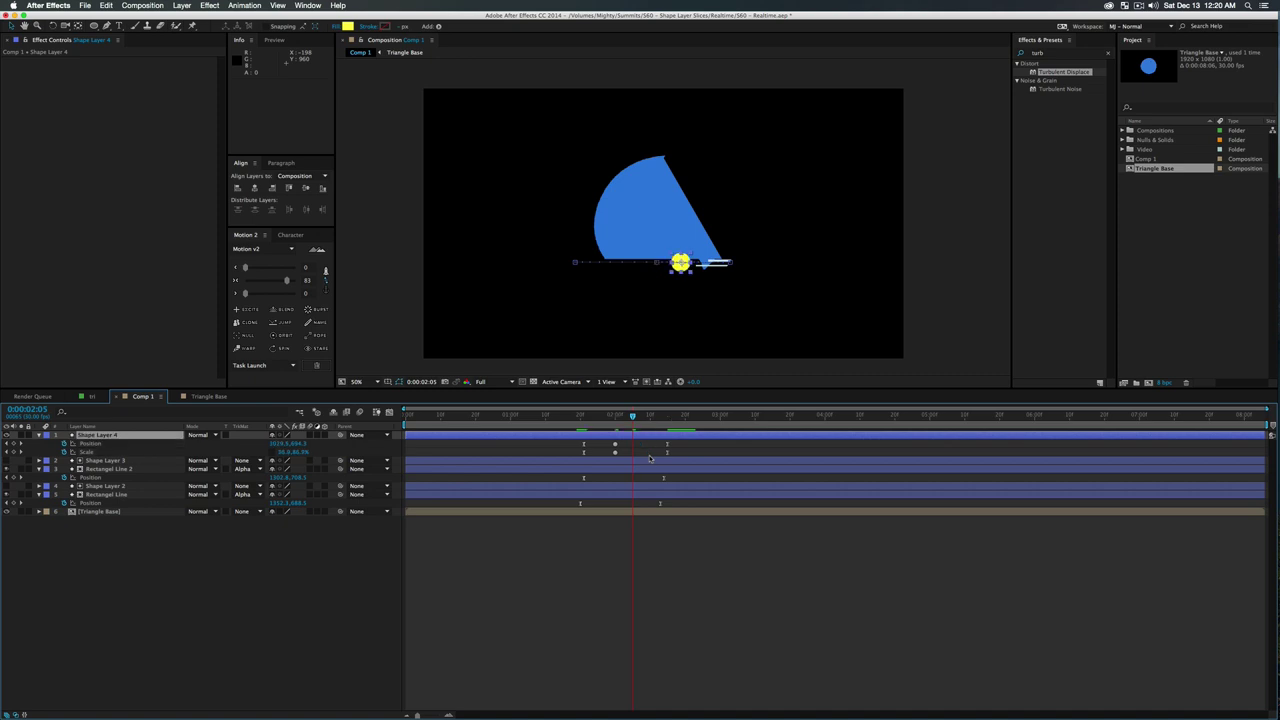
drag(626, 419, 587, 420)
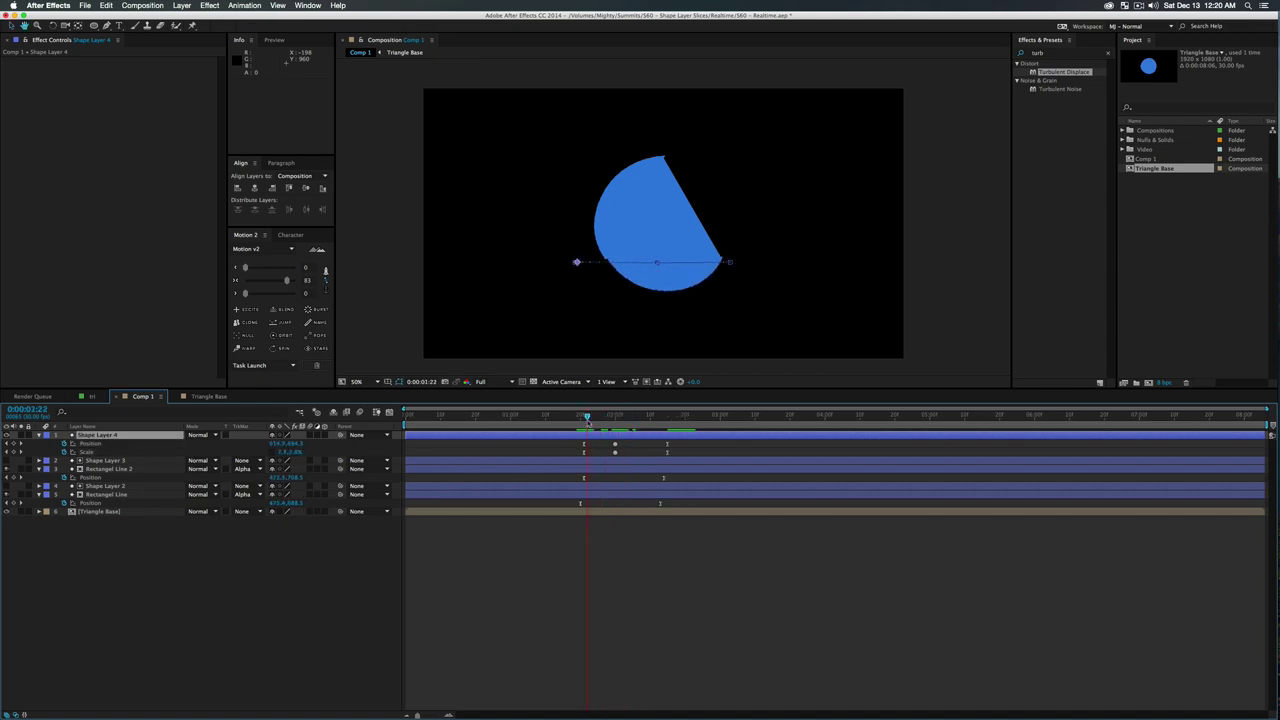
key(space)
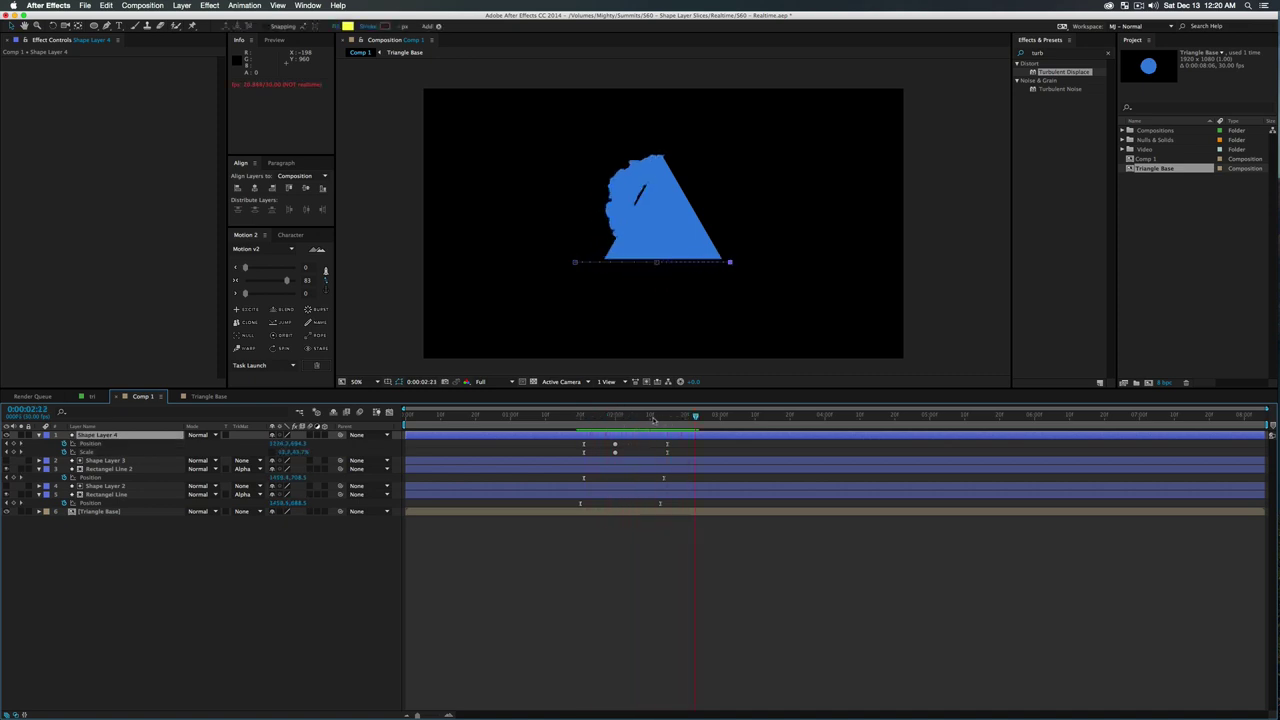
Duplicate Shape Layer 4 and shift all position and scale keyframes of the copy two frames forward in time
click(183, 620)
click(100, 437)
key(super+d)
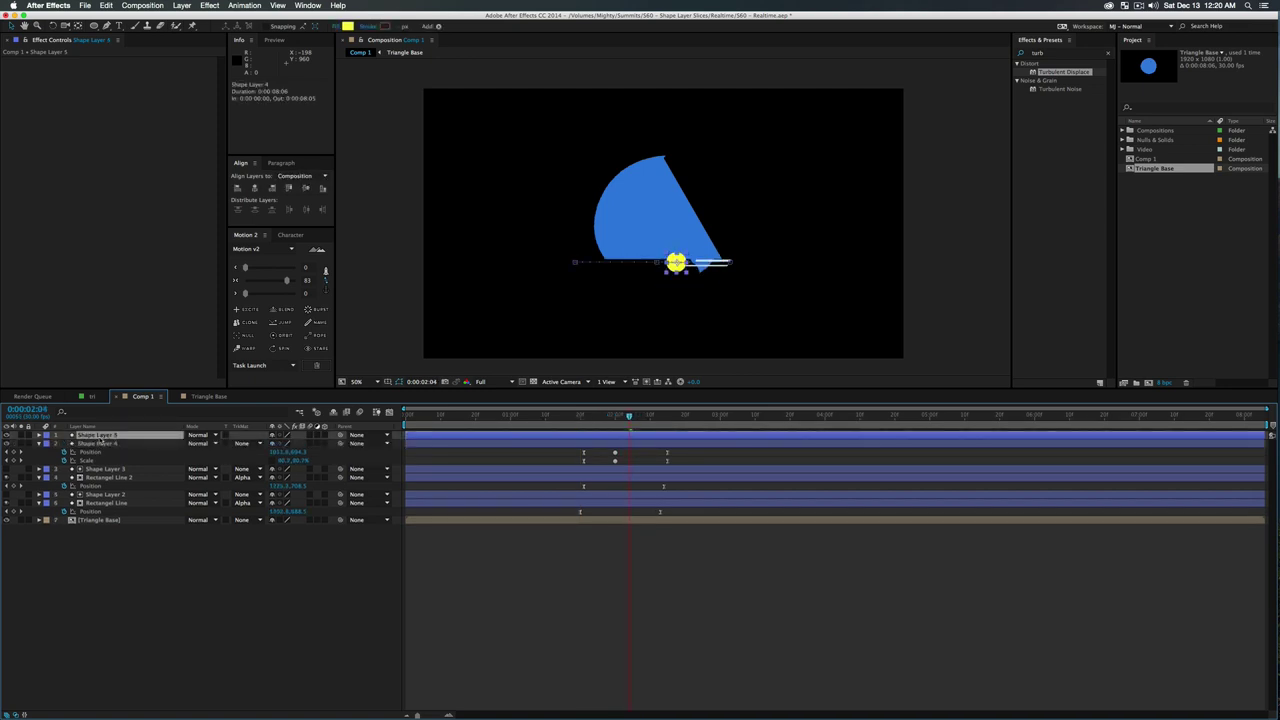
key(u)
drag(571, 441, 674, 462)
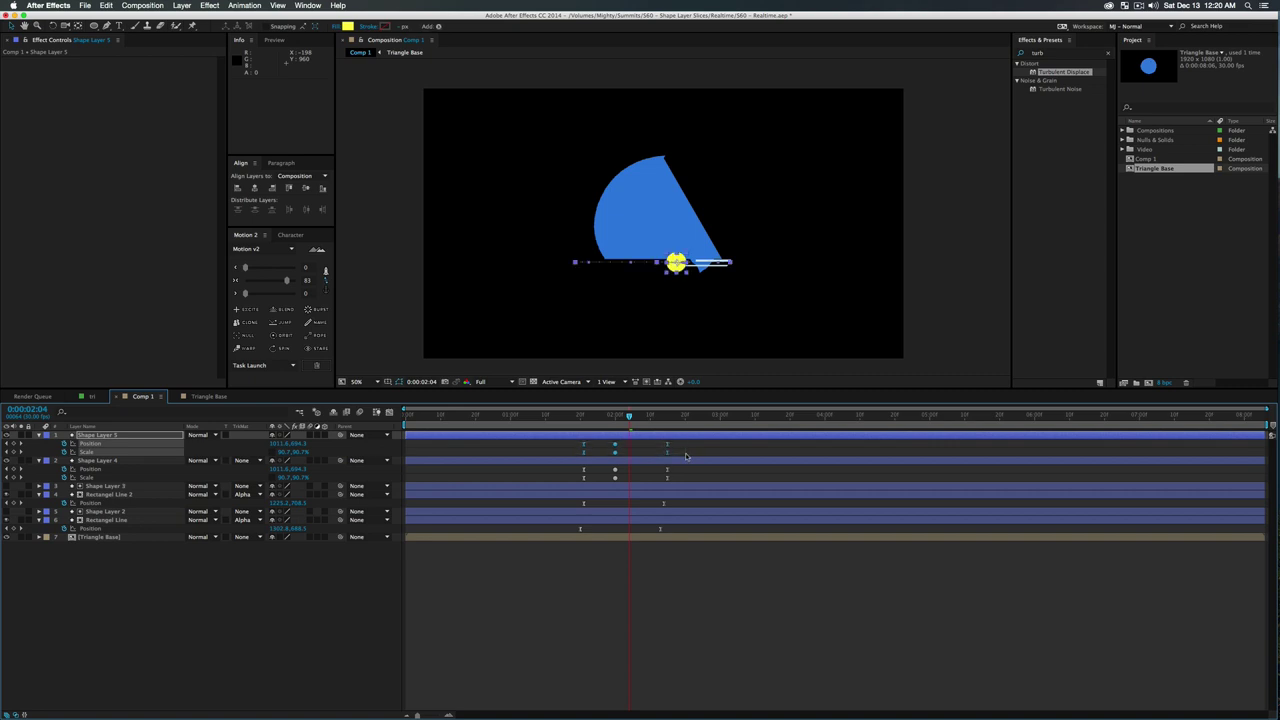
key(alt+Right)
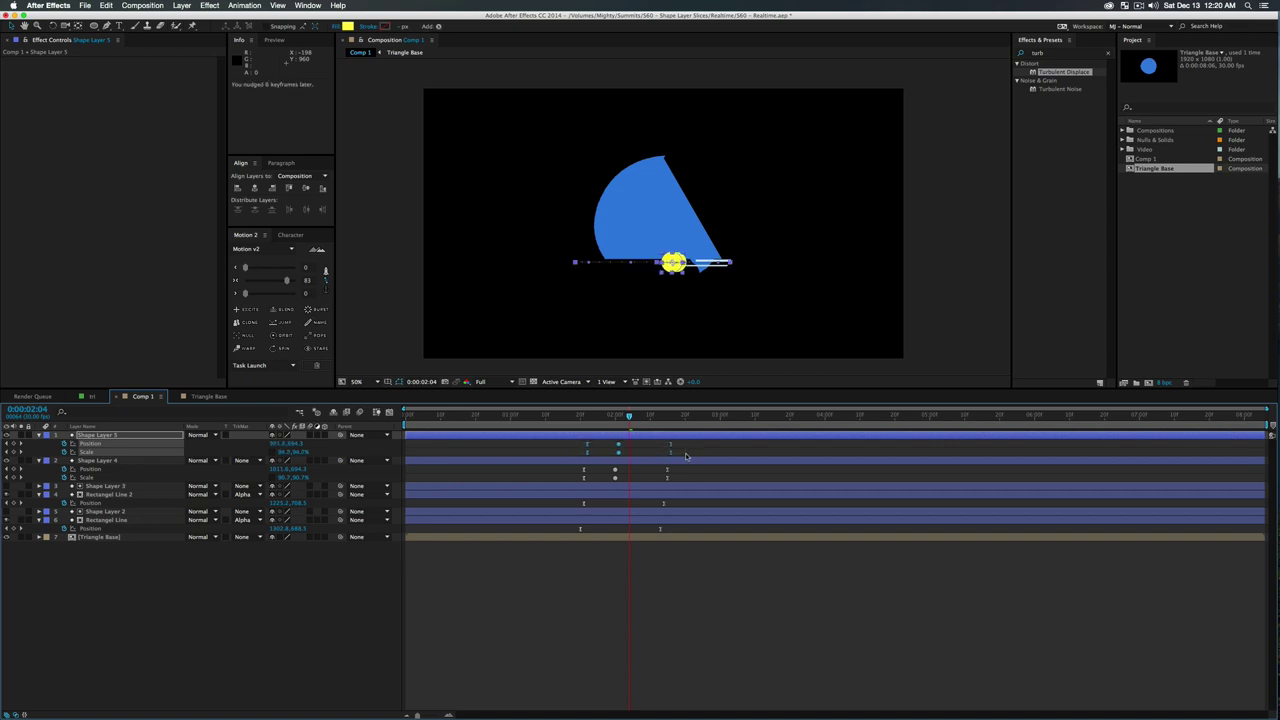
key(alt+Right)
Change the duplicate circle's fill color to red and preview both circles' staggered animation
click(347, 27)
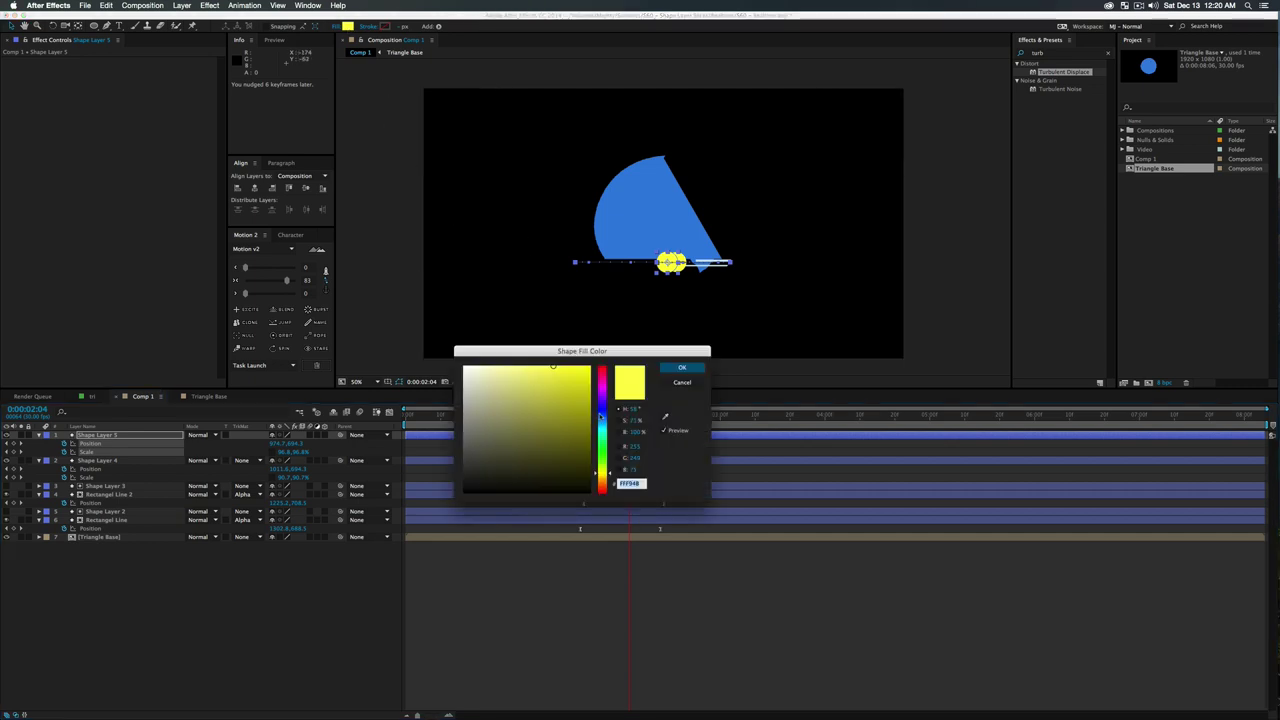
drag(600, 416, 601, 368)
click(682, 368)
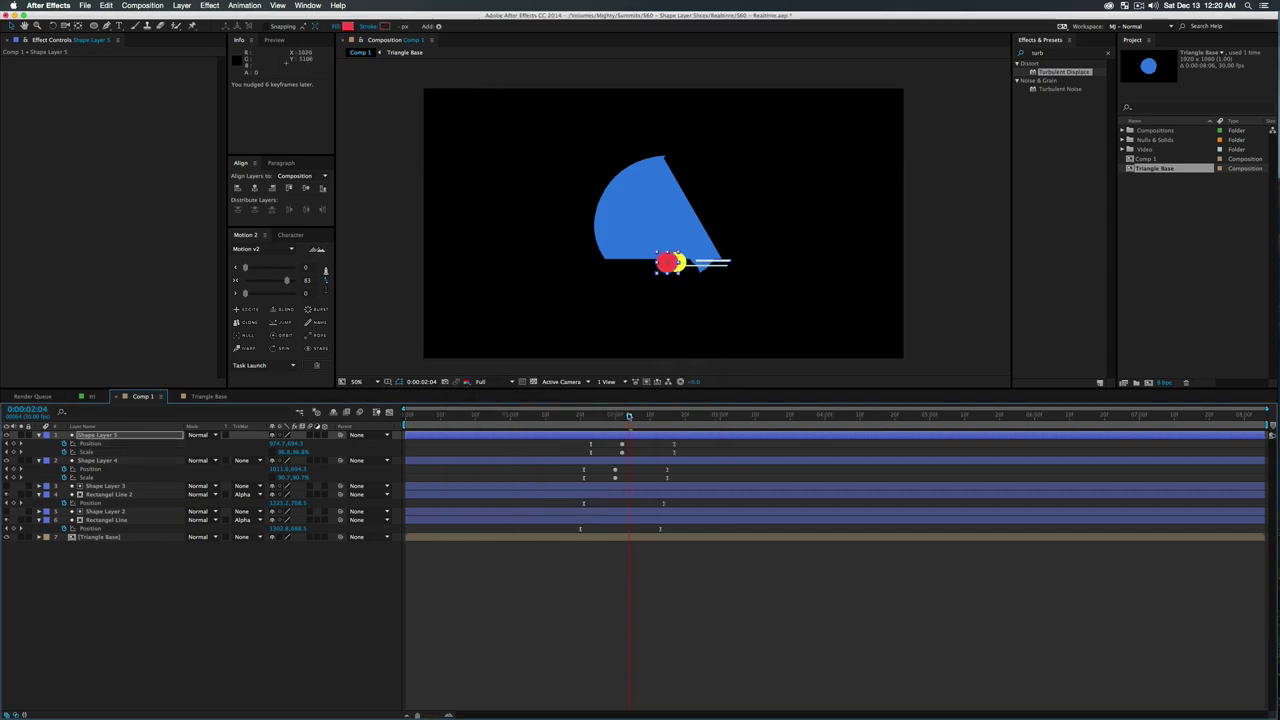
drag(629, 416, 579, 431)
key(space)
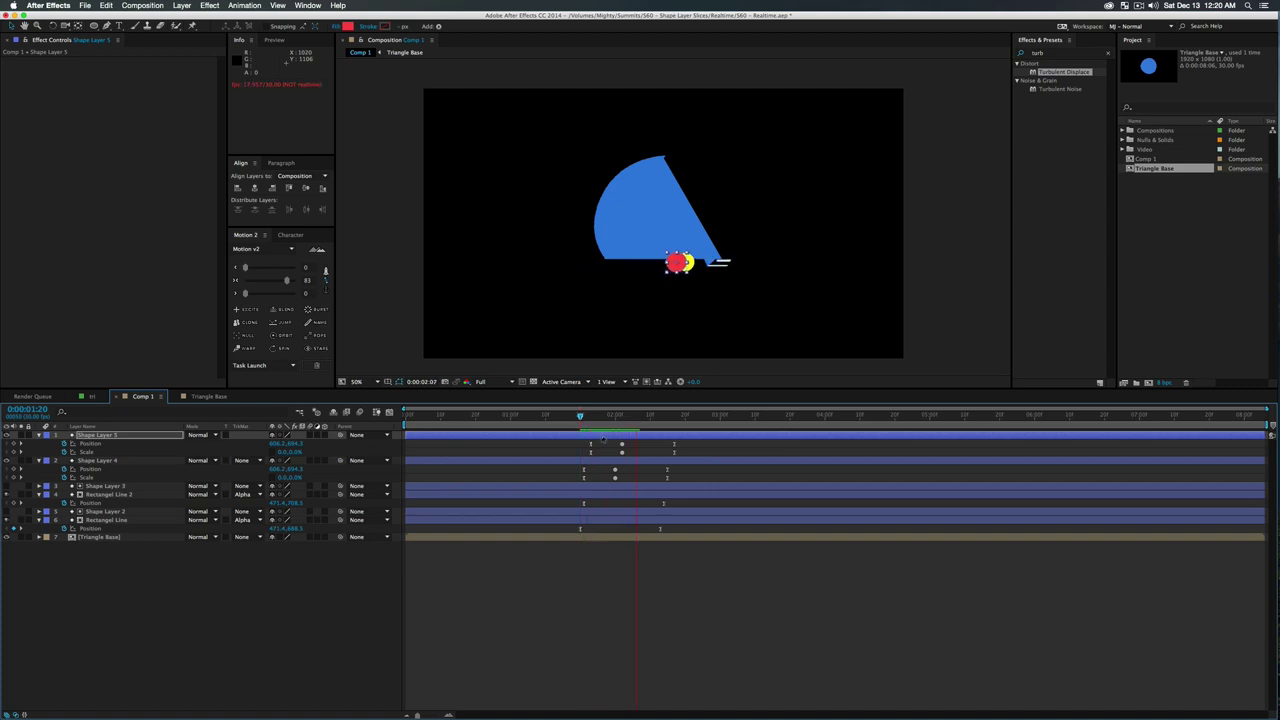
click(629, 416)
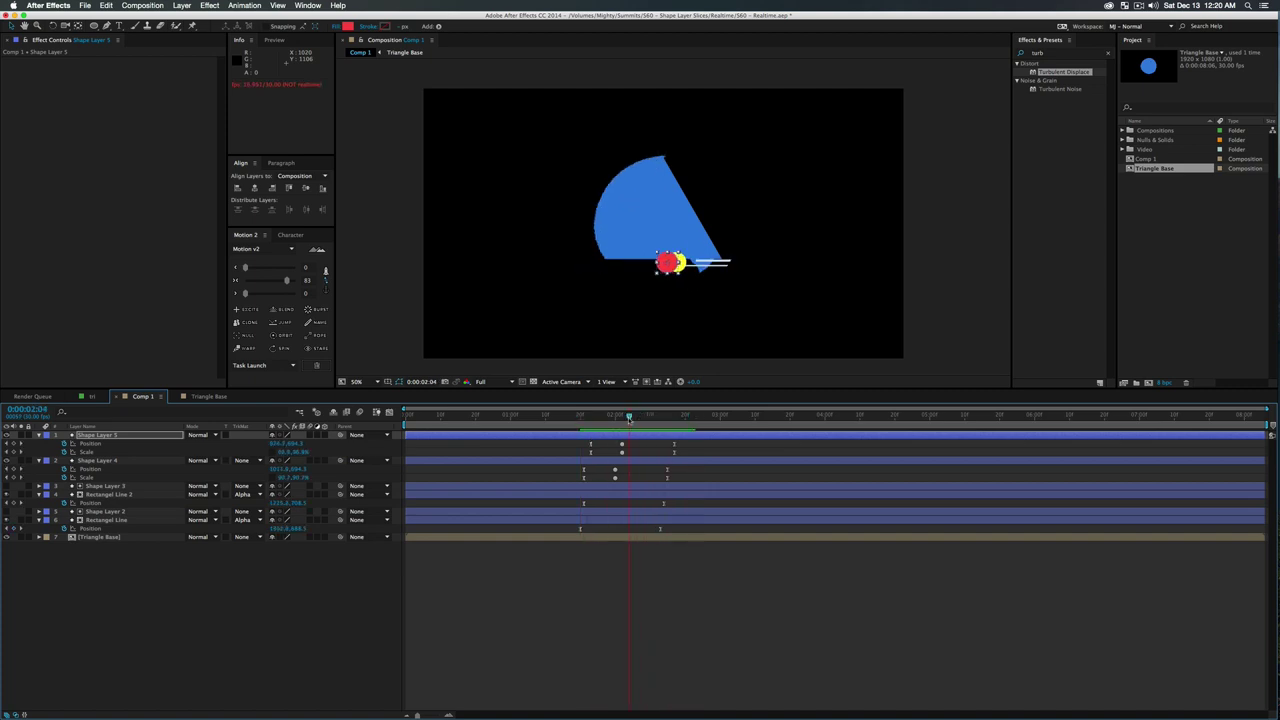
Collapse the keyframed properties of all layers and clear the layer selection
click(222, 636)
key(ctrl+a)
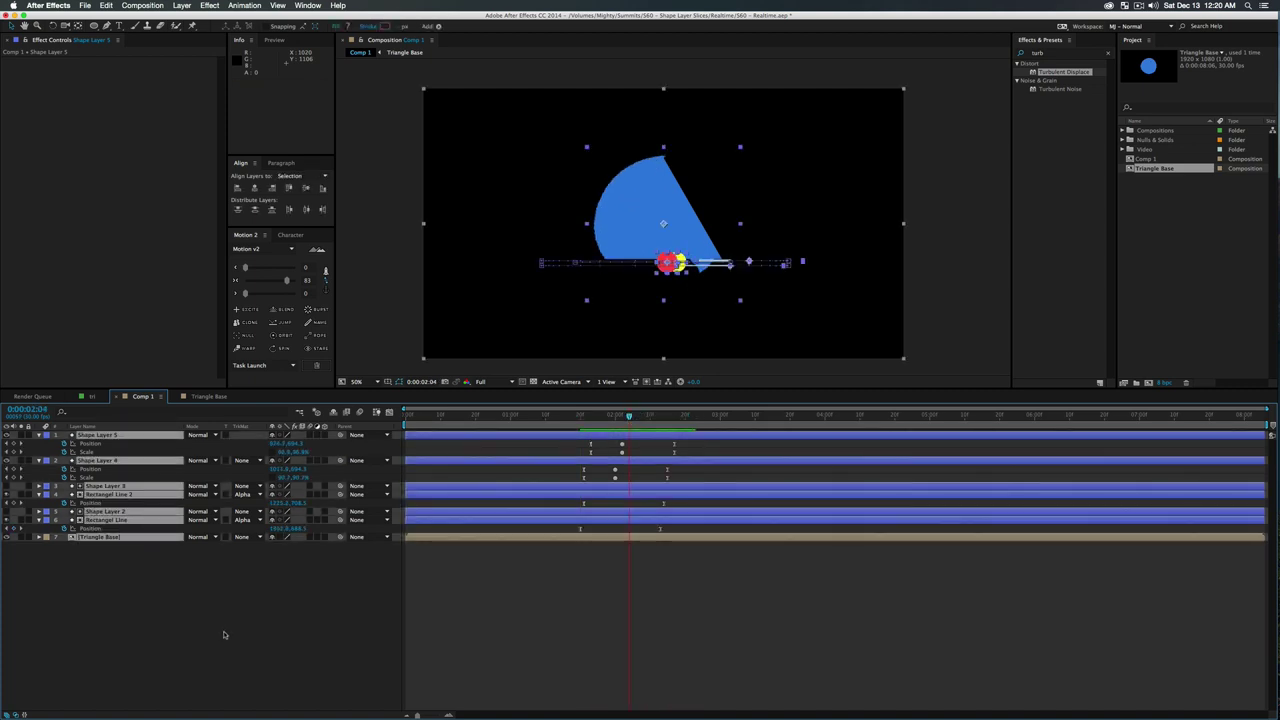
key(u)
click(210, 606)
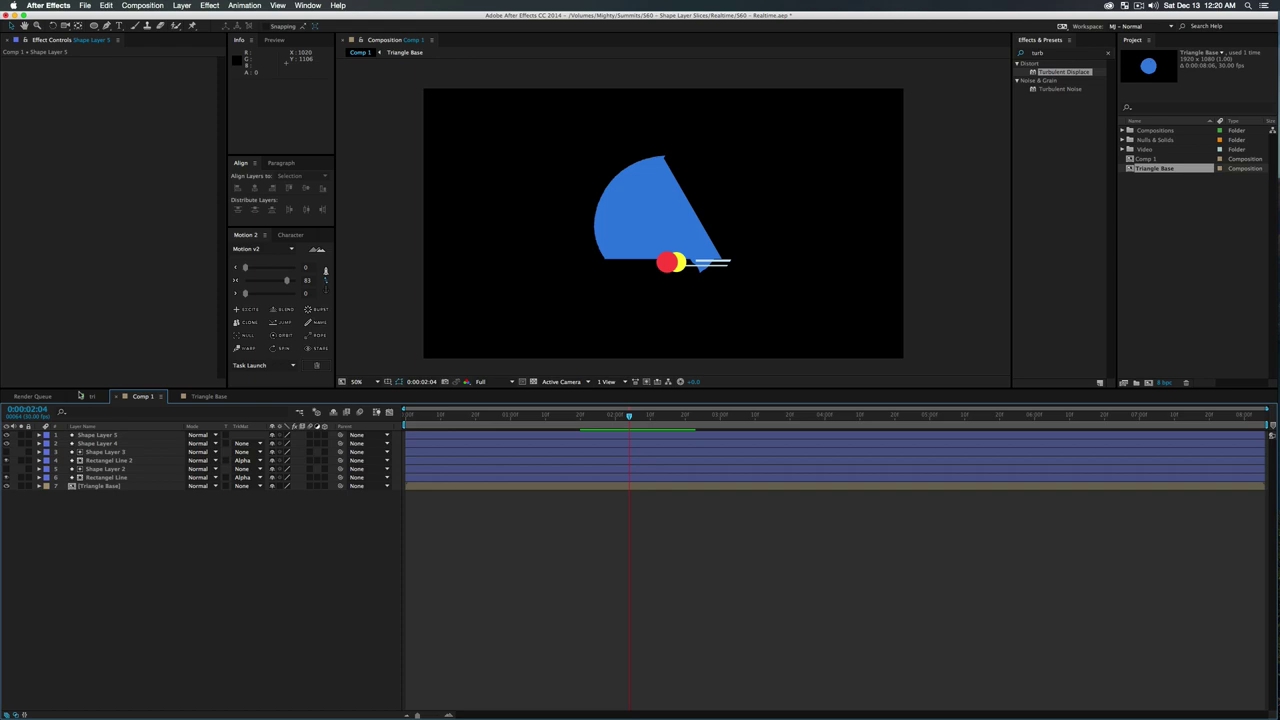
Find the Echo effect and try it on Shape Layer 5, removing it again
click(1055, 50)
text(ec)
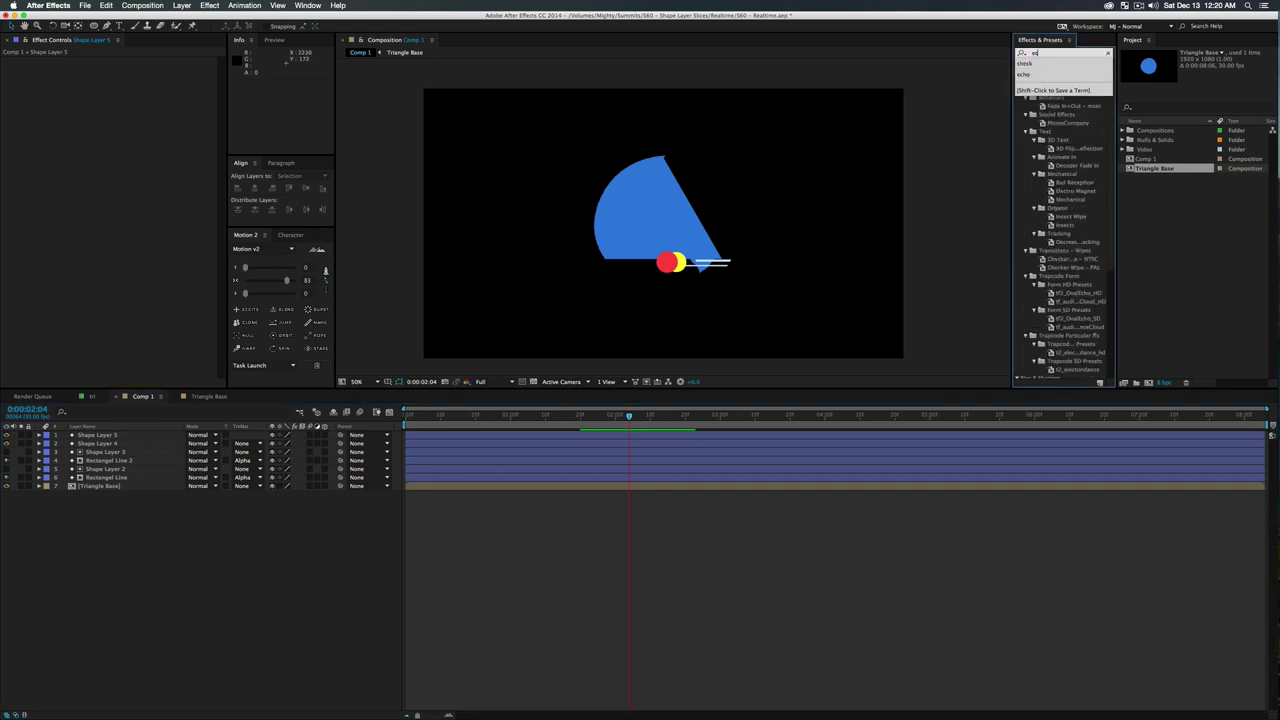
text(ho)
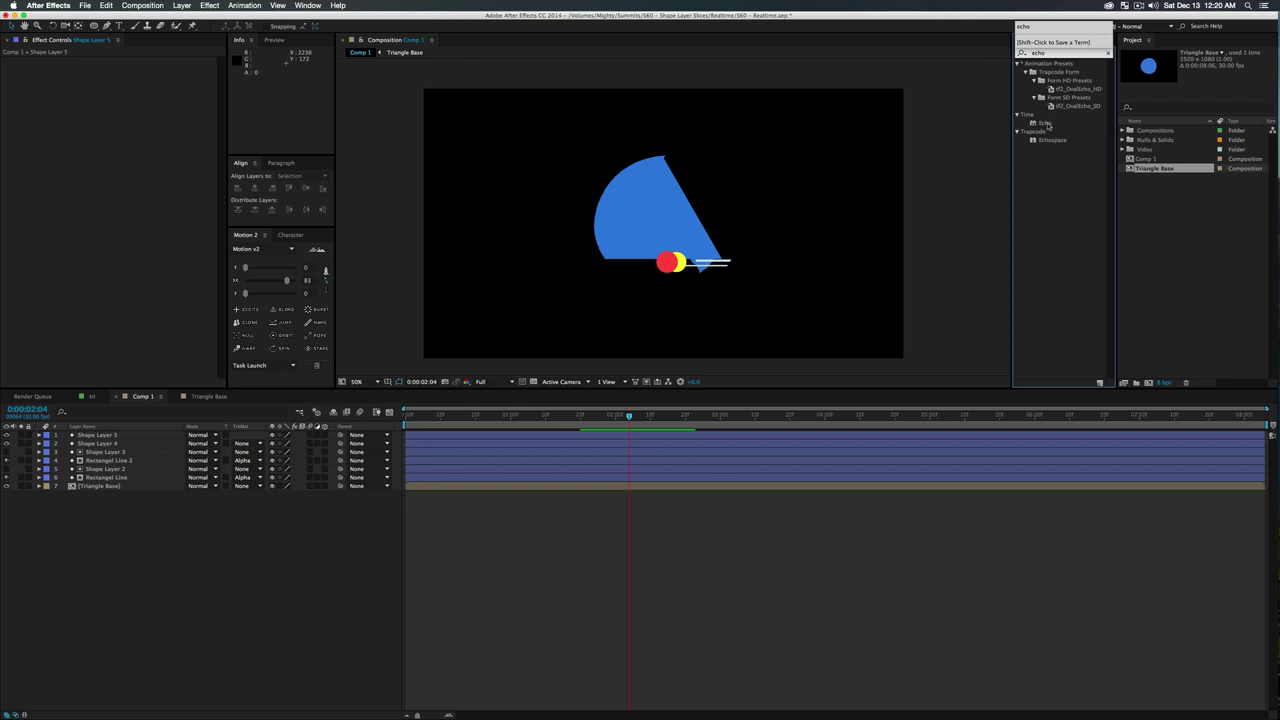
drag(1047, 124, 100, 438)
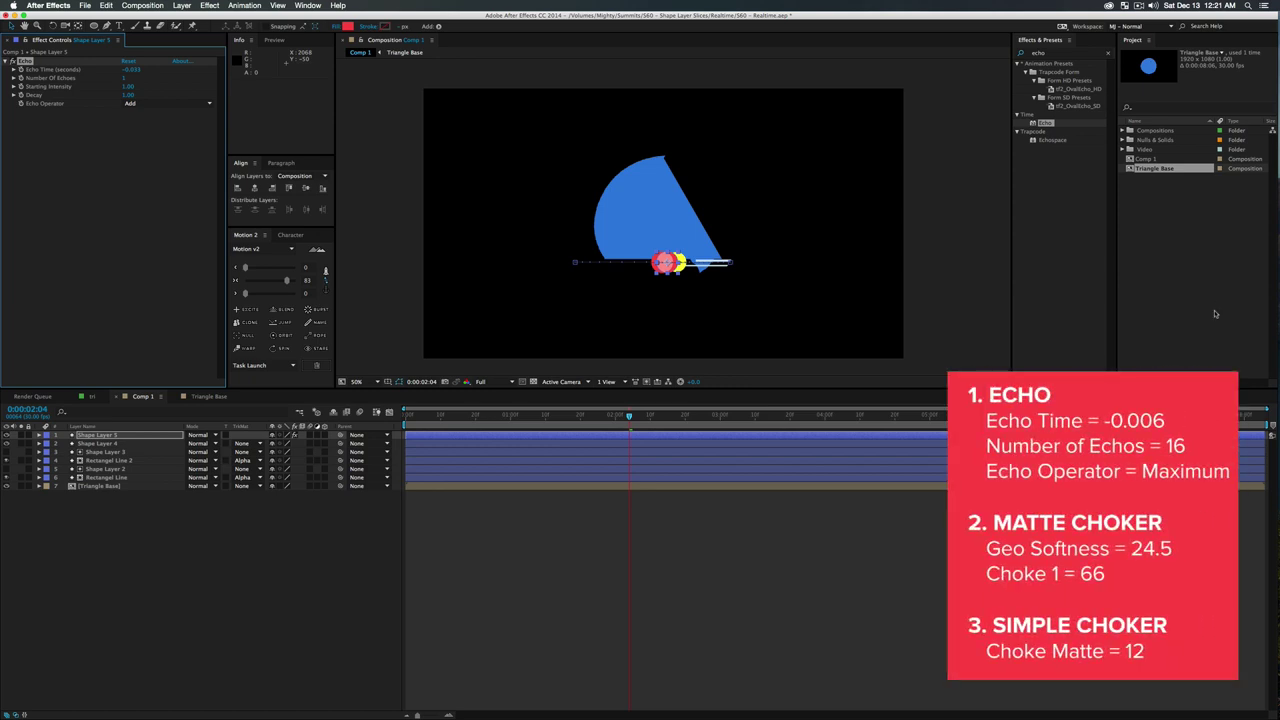
key(Delete)
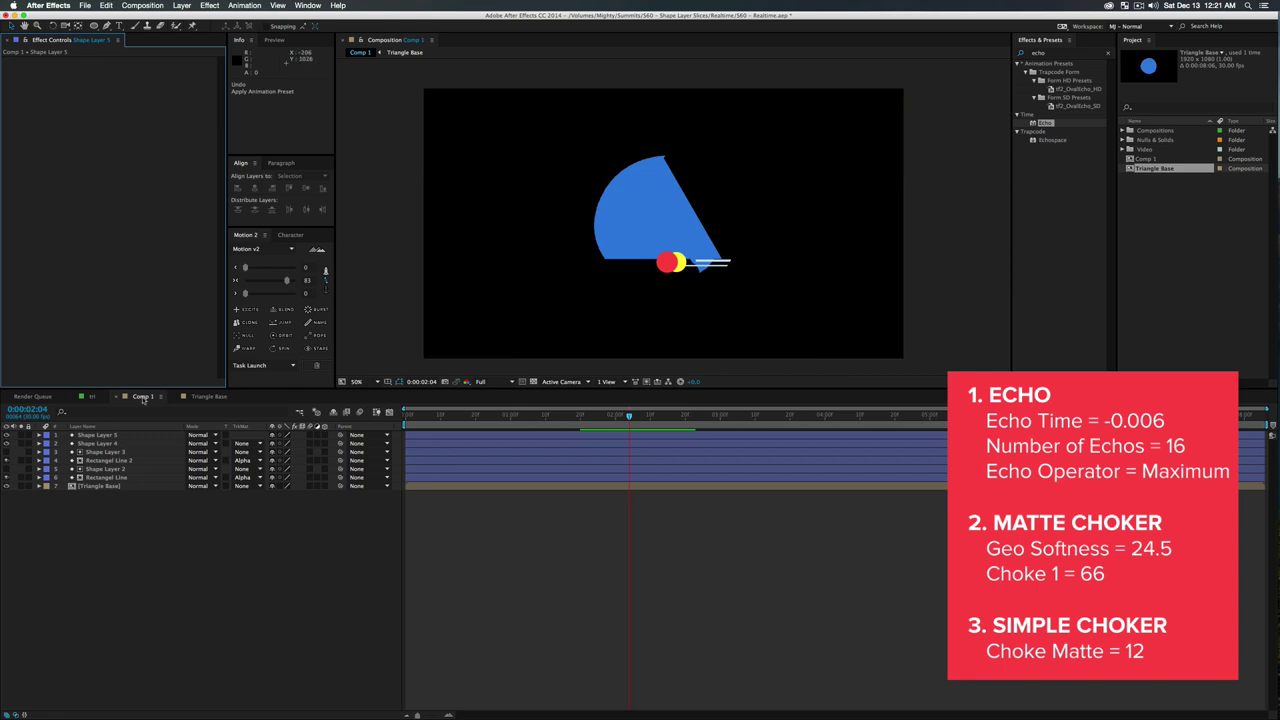
Apply Motion 2's Warp to Shape Layer 5 and Shape Layer 4 and preview the stretched circles
click(243, 348)
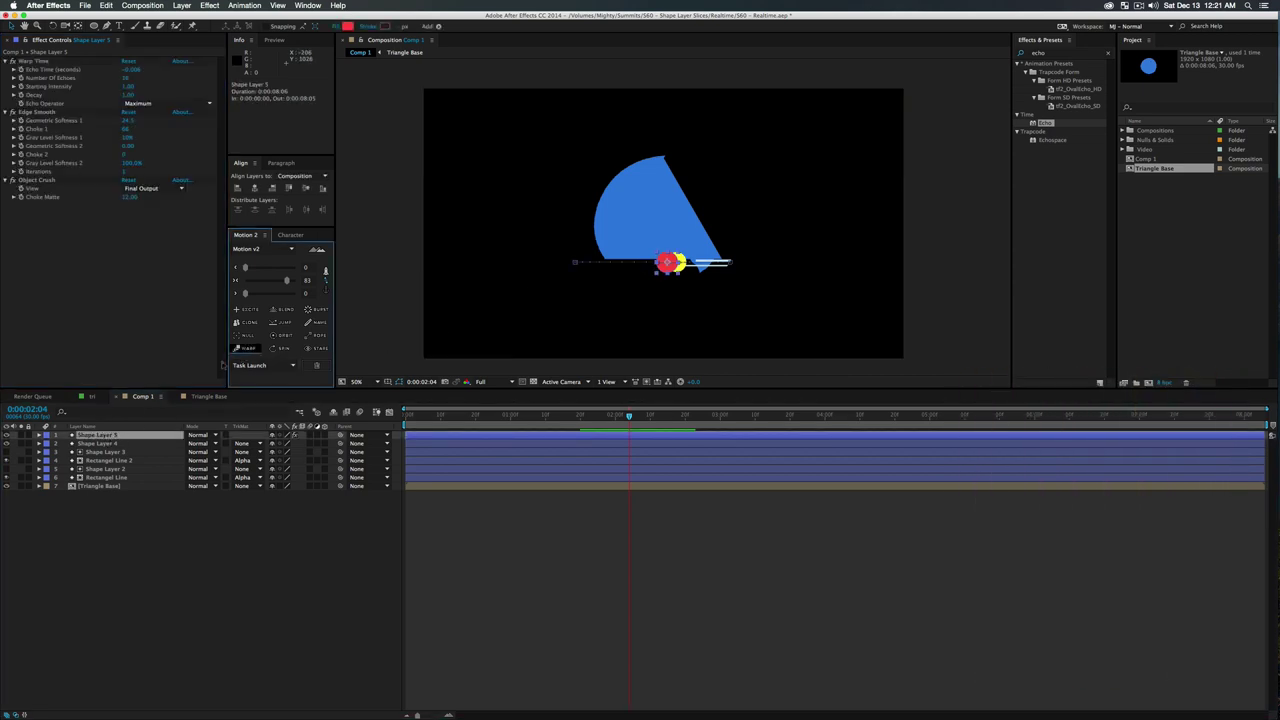
click(119, 445)
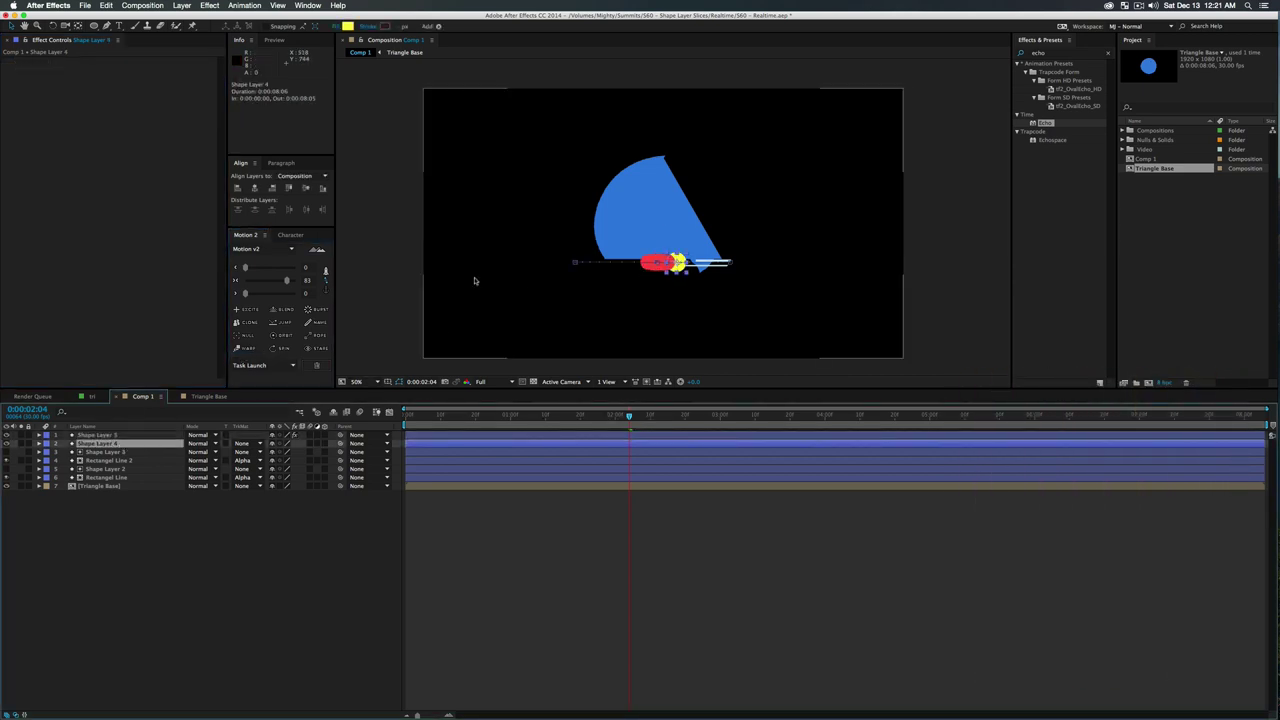
click(246, 348)
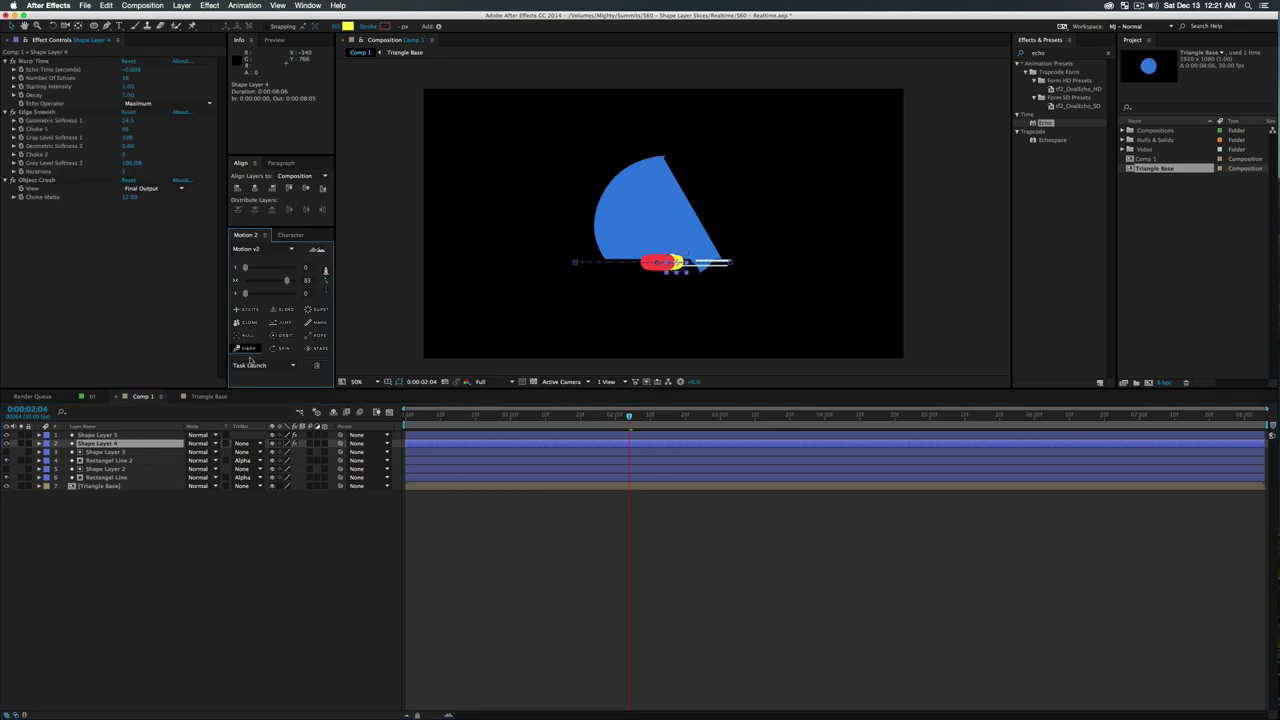
click(243, 546)
drag(613, 417, 543, 420)
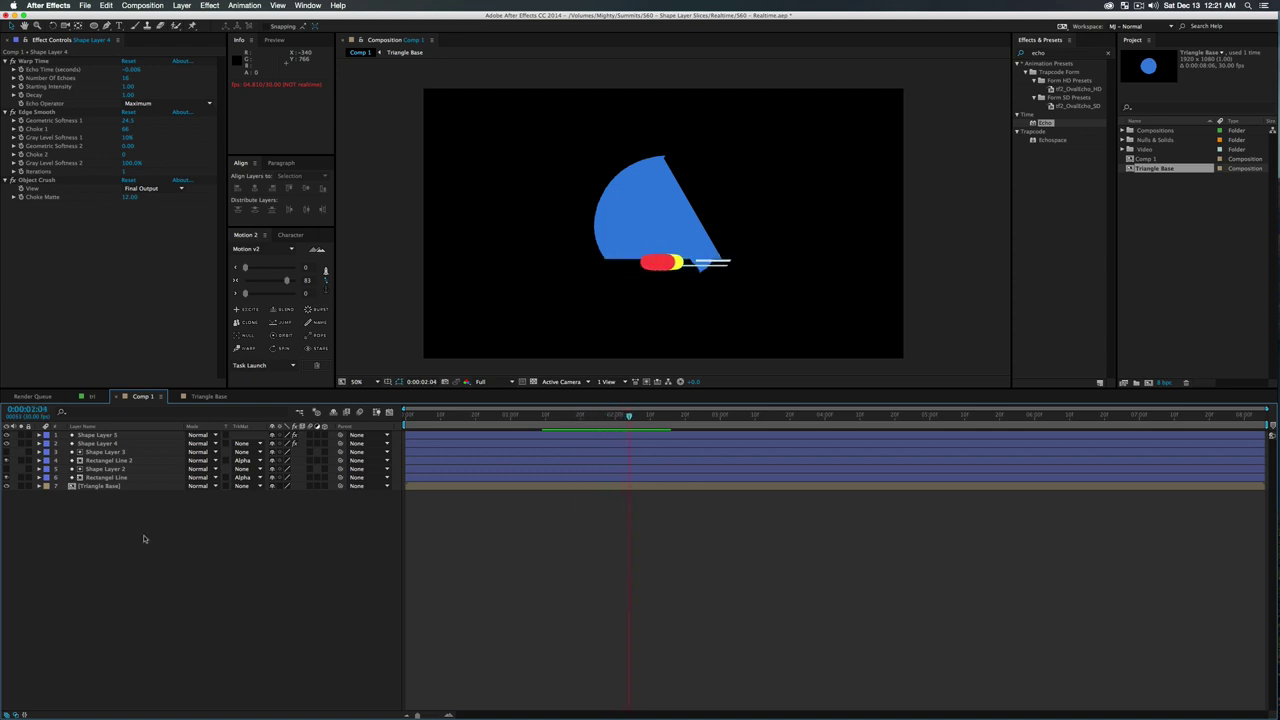
Pre-compose the six circle and line layers above Triangle Base as STreak 1, moving all attributes into the new composition
click(107, 478)
shift+click(104, 436)
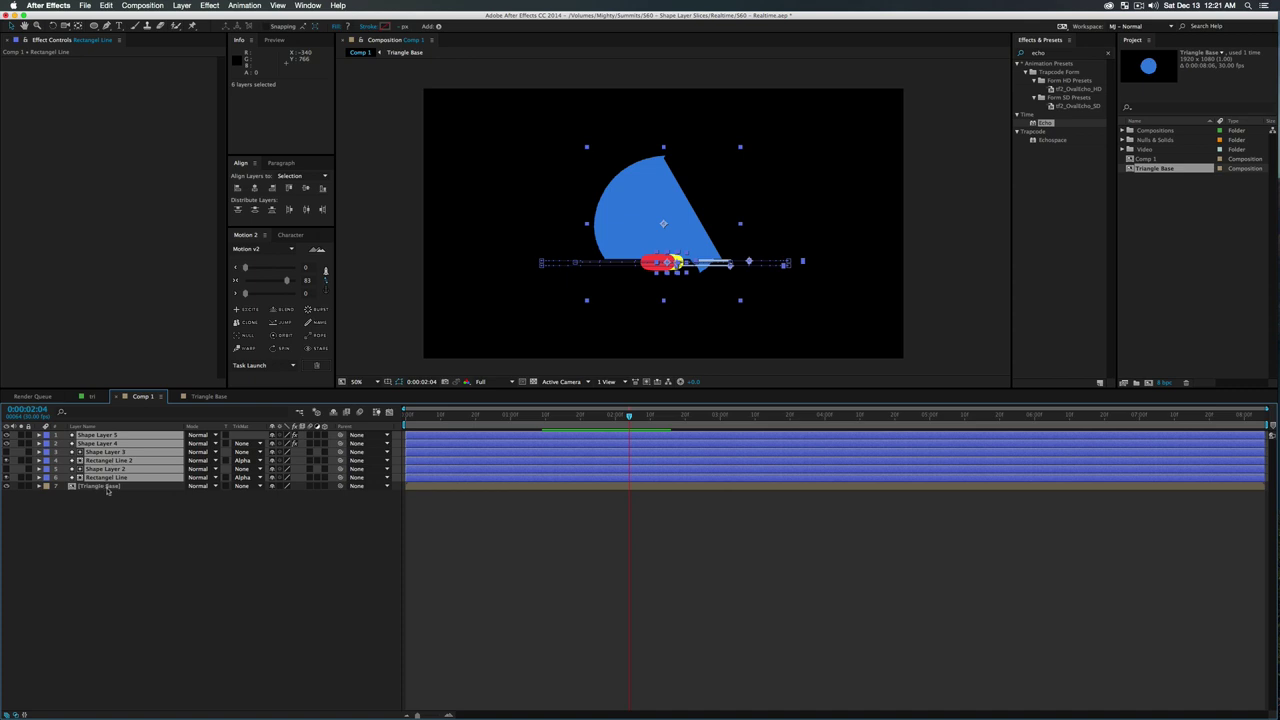
key(super+shift+c)
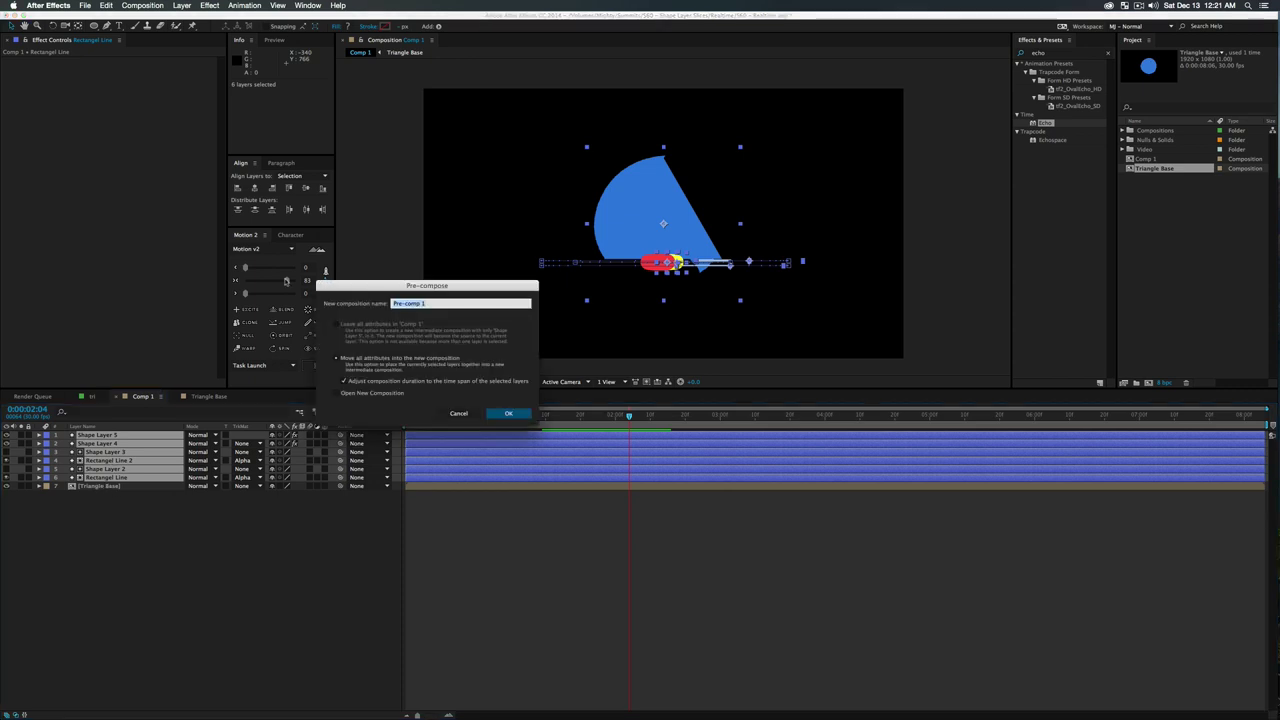
text(STreak 1)
key(Return)
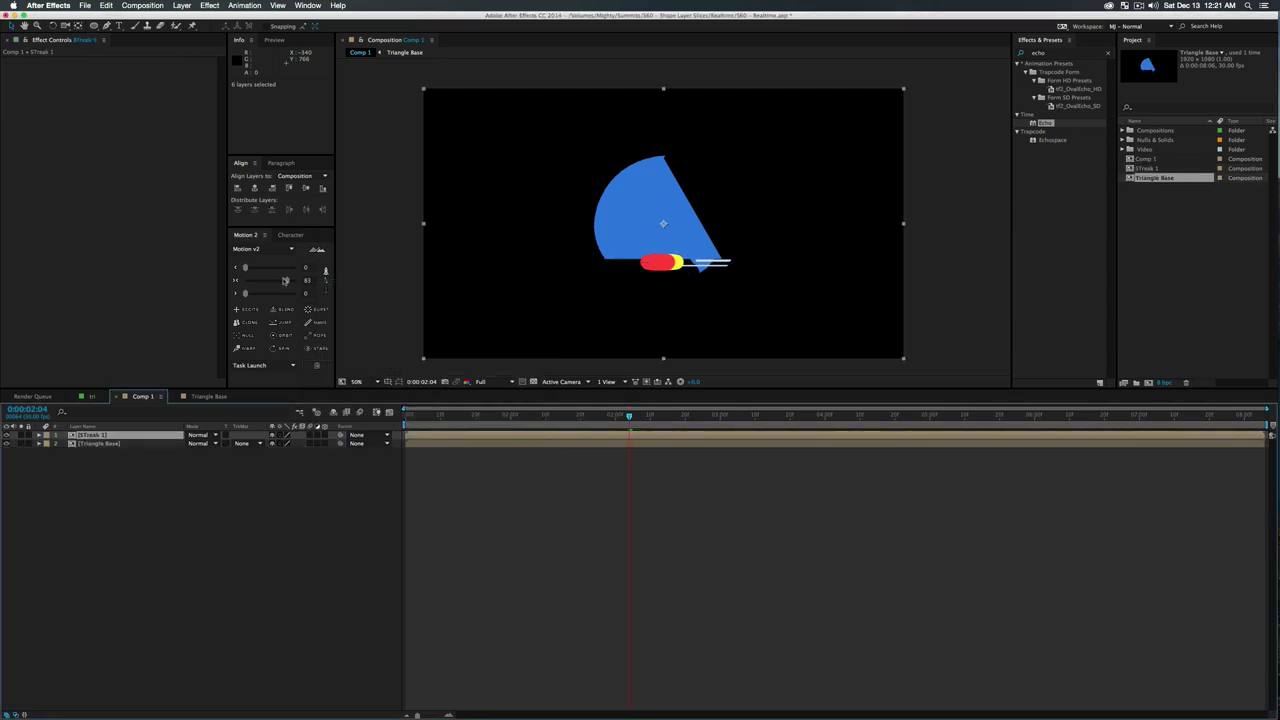
Duplicate the STreak 1 layer and set the copy's rotation to 120°
key(super+d)
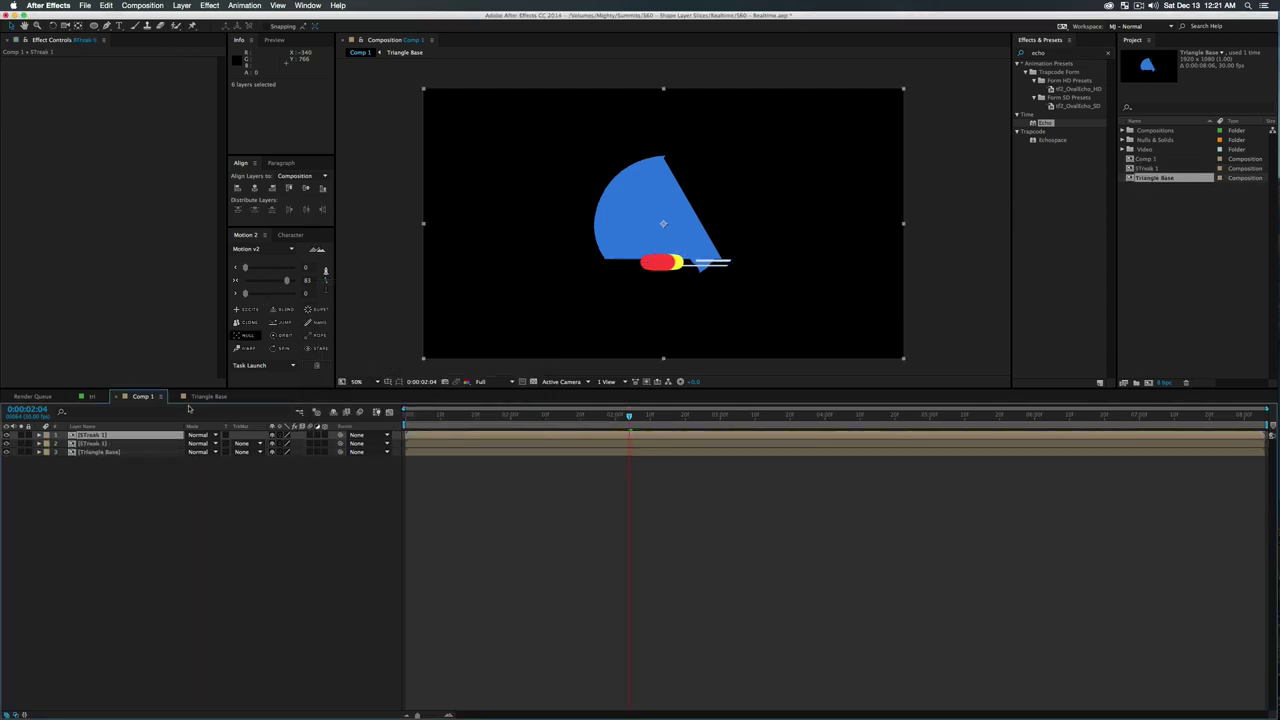
key(r)
click(286, 444)
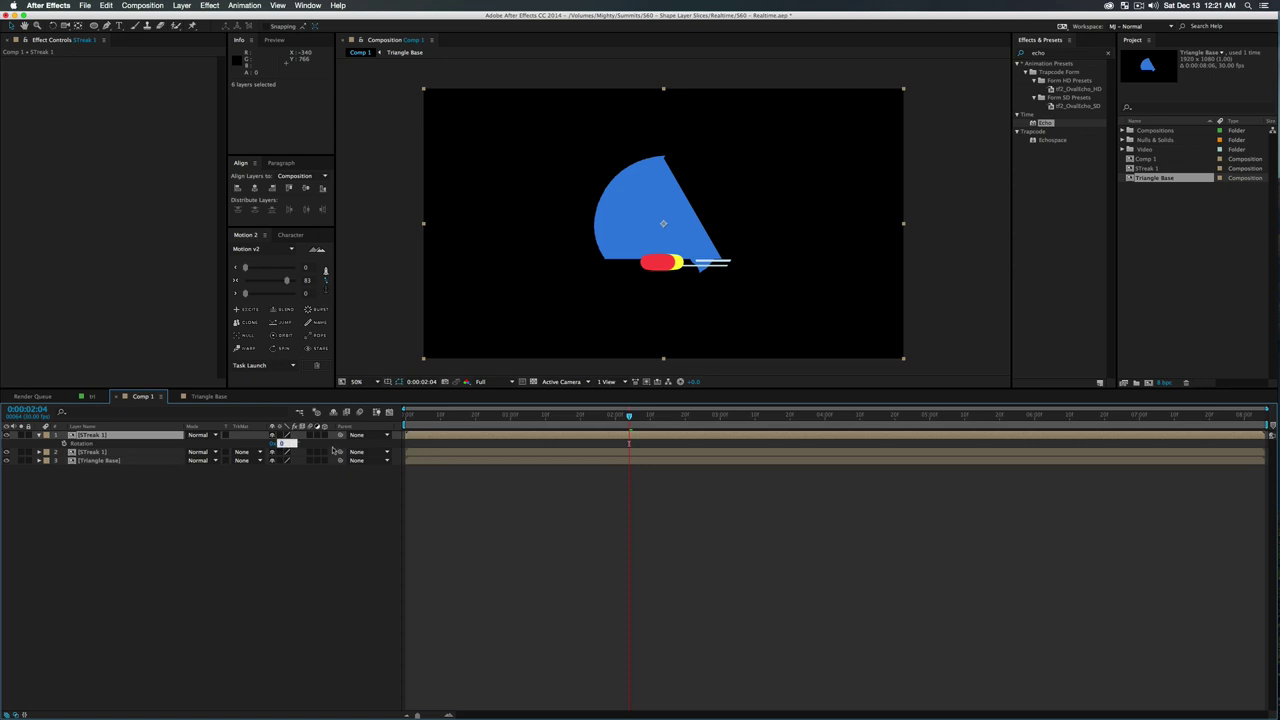
text(120)
key(Return)
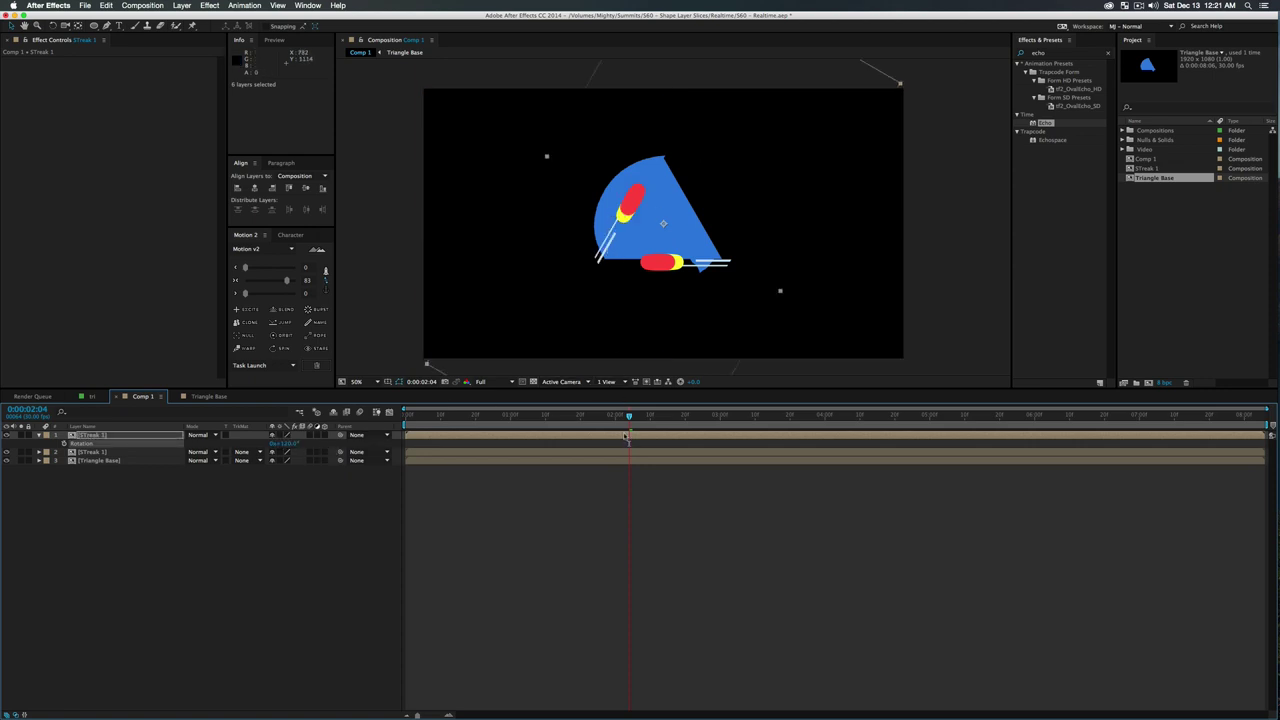
Check the Left slice's timing in Triangle Base and slide the rotated STreak 1 copy later in Comp 1 to match it
drag(630, 420, 664, 424)
click(209, 397)
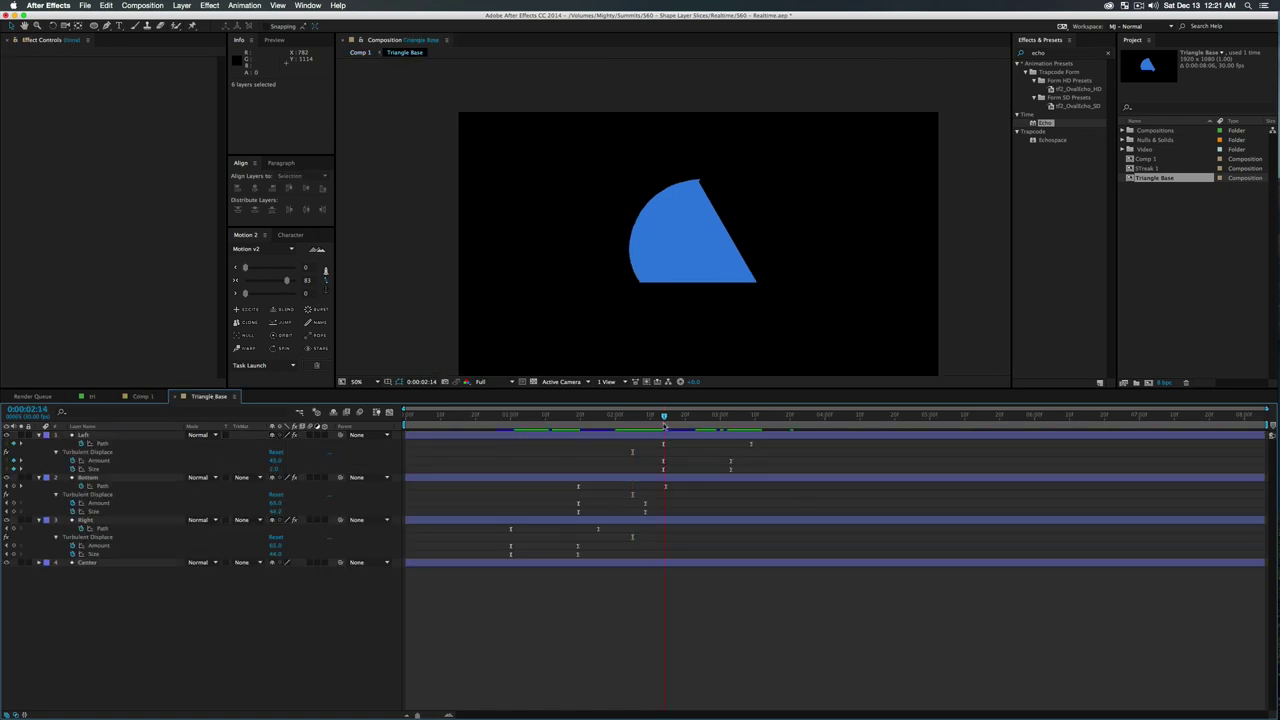
click(159, 396)
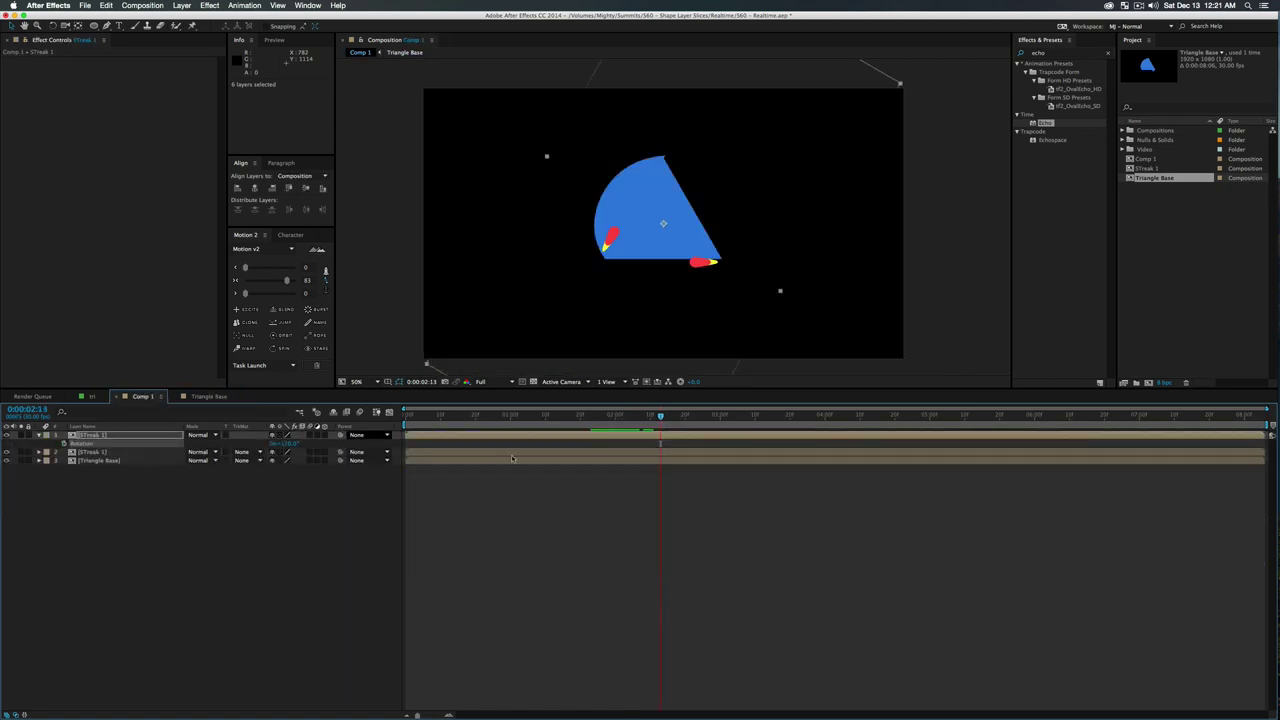
mouse_move(636, 437)
mouse_down()
mouse_move(681, 446)
mouse_move(668, 449)
mouse_move(681, 425)
mouse_move(712, 429)
mouse_move(634, 436)
mouse_move(686, 439)
mouse_move(671, 439)
mouse_up()
Reverse the rotated STreak 1 copy's direction by setting its horizontal scale to -100%
click(130, 435)
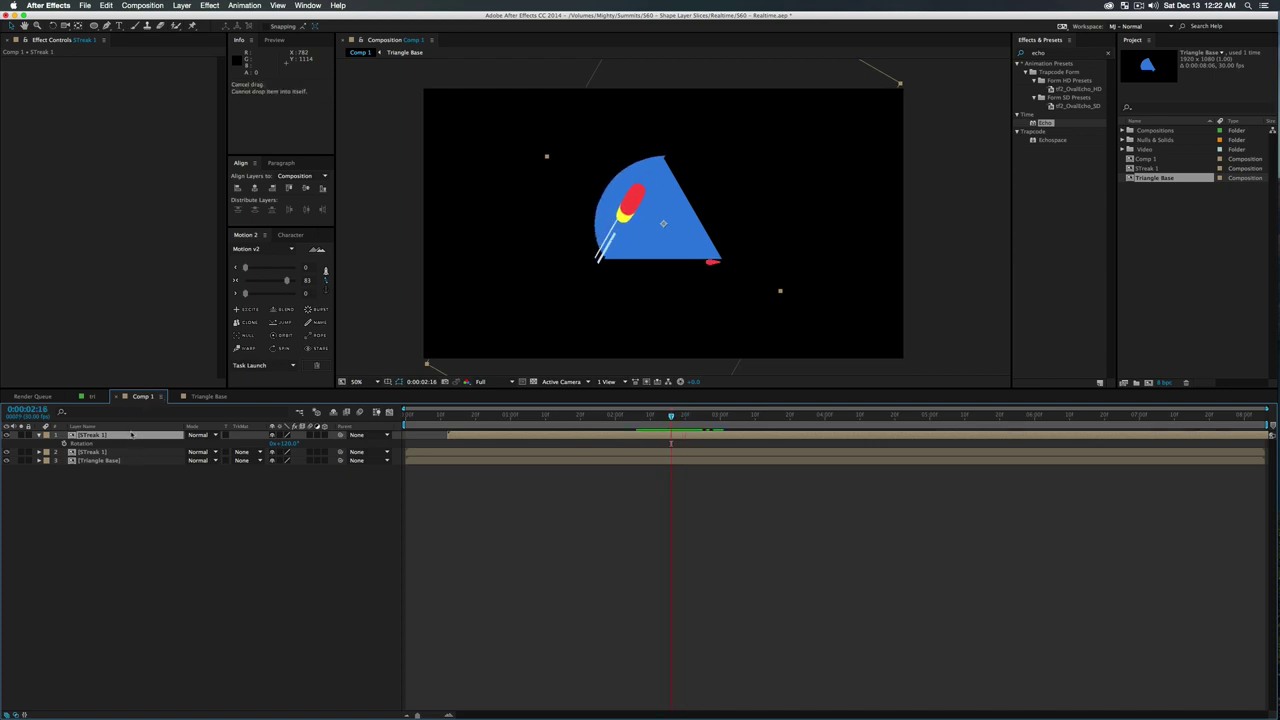
key(s)
click(287, 445)
text(-100)
key(Return)
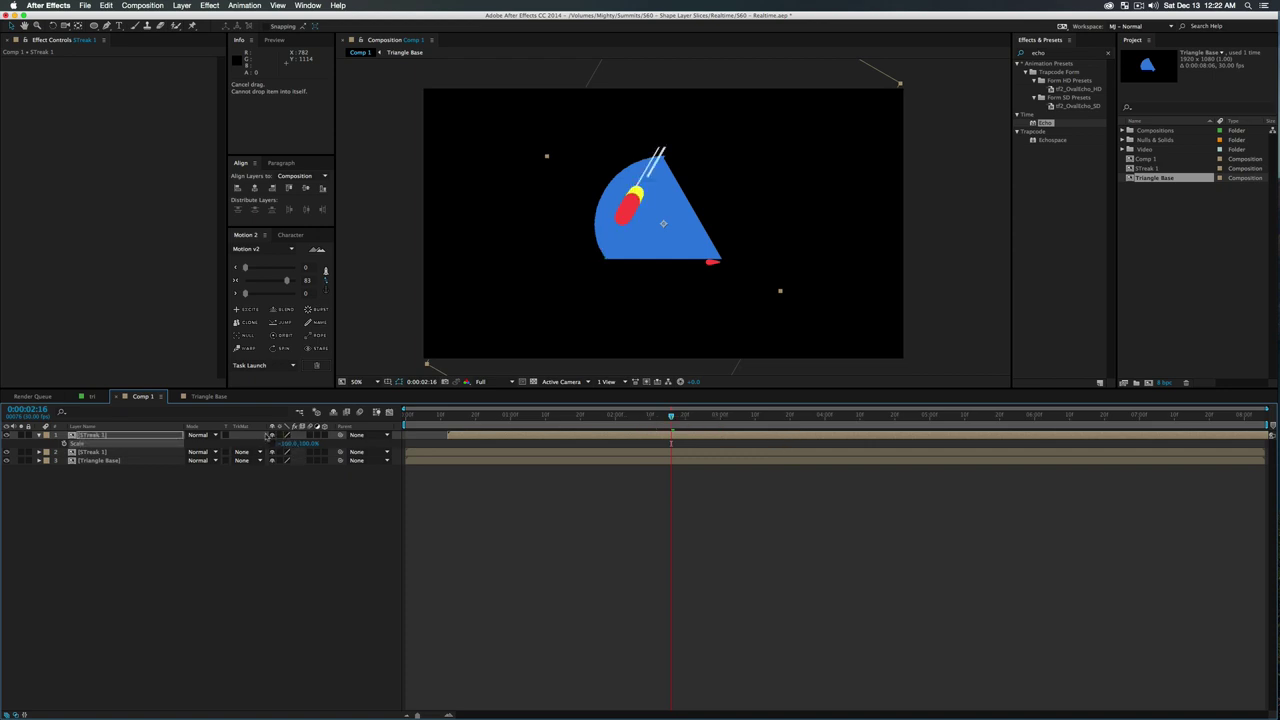
Slide the flipped STreak 1 copy slightly later and preview it against the left slice
mouse_move(670, 418)
mouse_down()
mouse_move(626, 418)
mouse_move(723, 437)
mouse_move(636, 420)
mouse_up()
key(space)
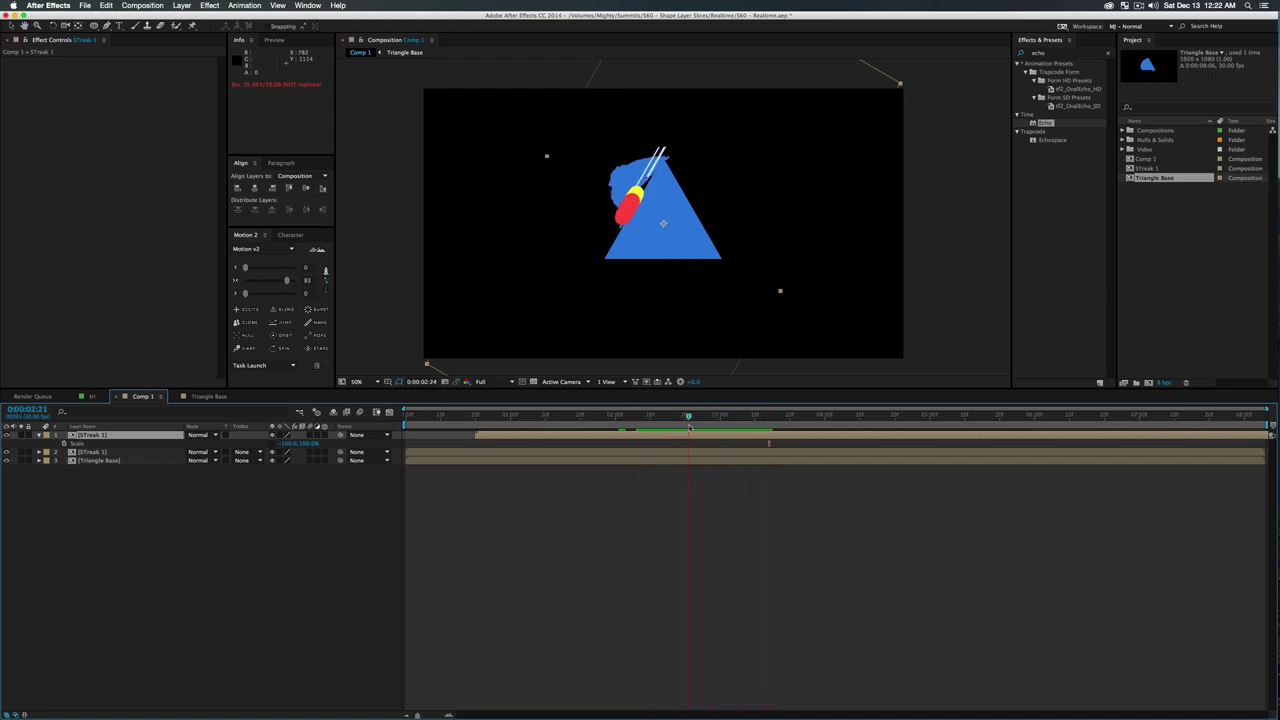
click(63, 500)
Duplicate the original unrotated STreak 1 layer and set this copy's rotation to -120° for the right edge
click(99, 453)
key(super+d)
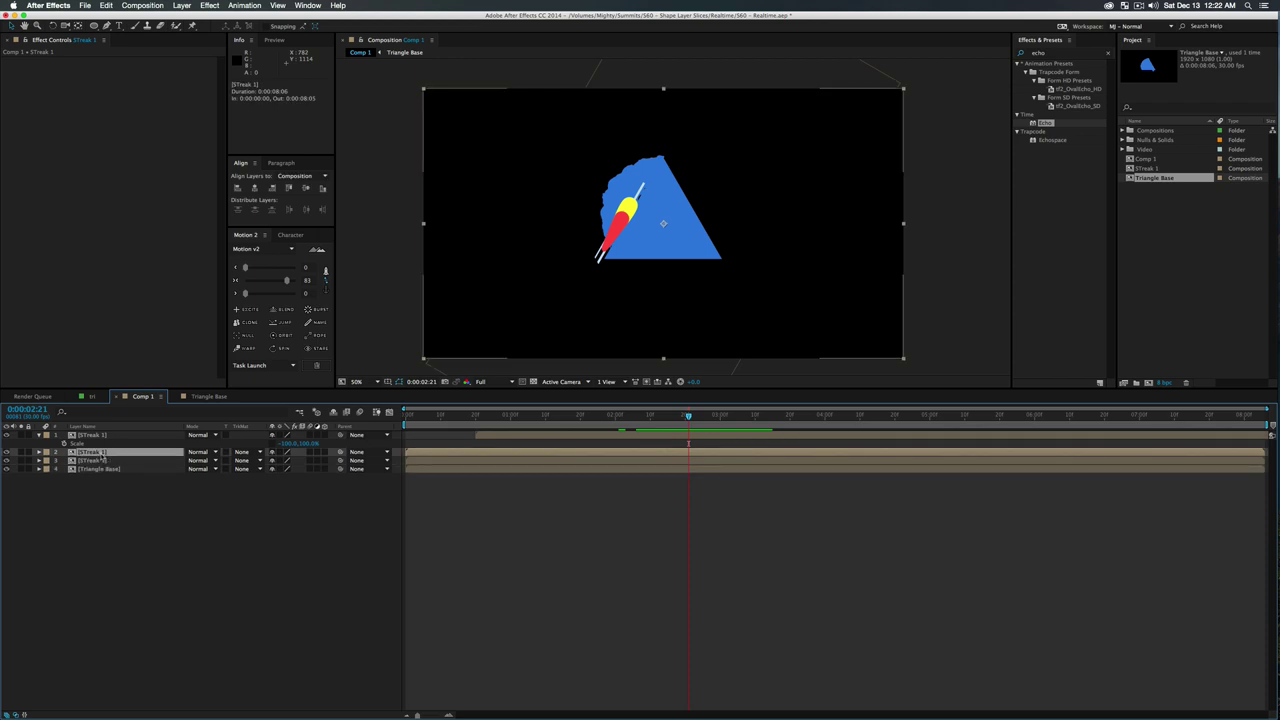
key(r)
drag(285, 461, 261, 461)
key(Return)
mouse_move(643, 419)
mouse_down()
mouse_move(722, 420)
mouse_move(621, 421)
mouse_up()
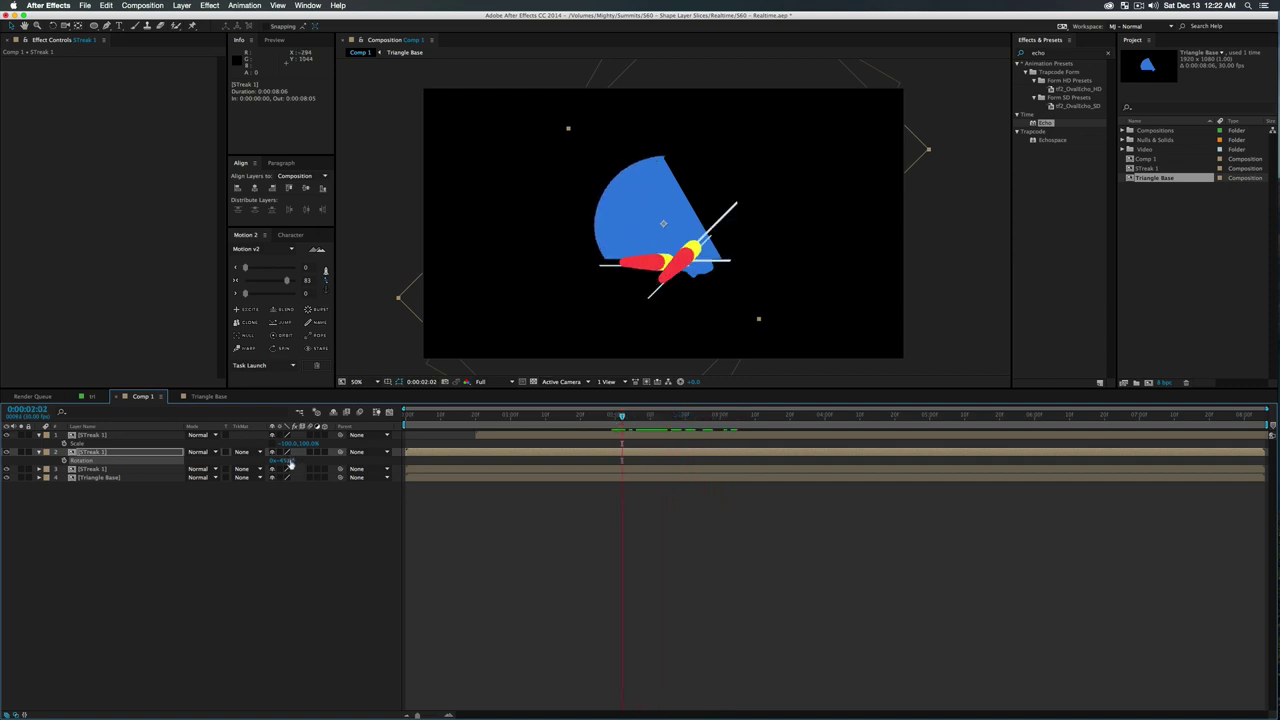
mouse_move(291, 463)
mouse_down()
mouse_move(243, 453)
mouse_move(241, 465)
mouse_up()
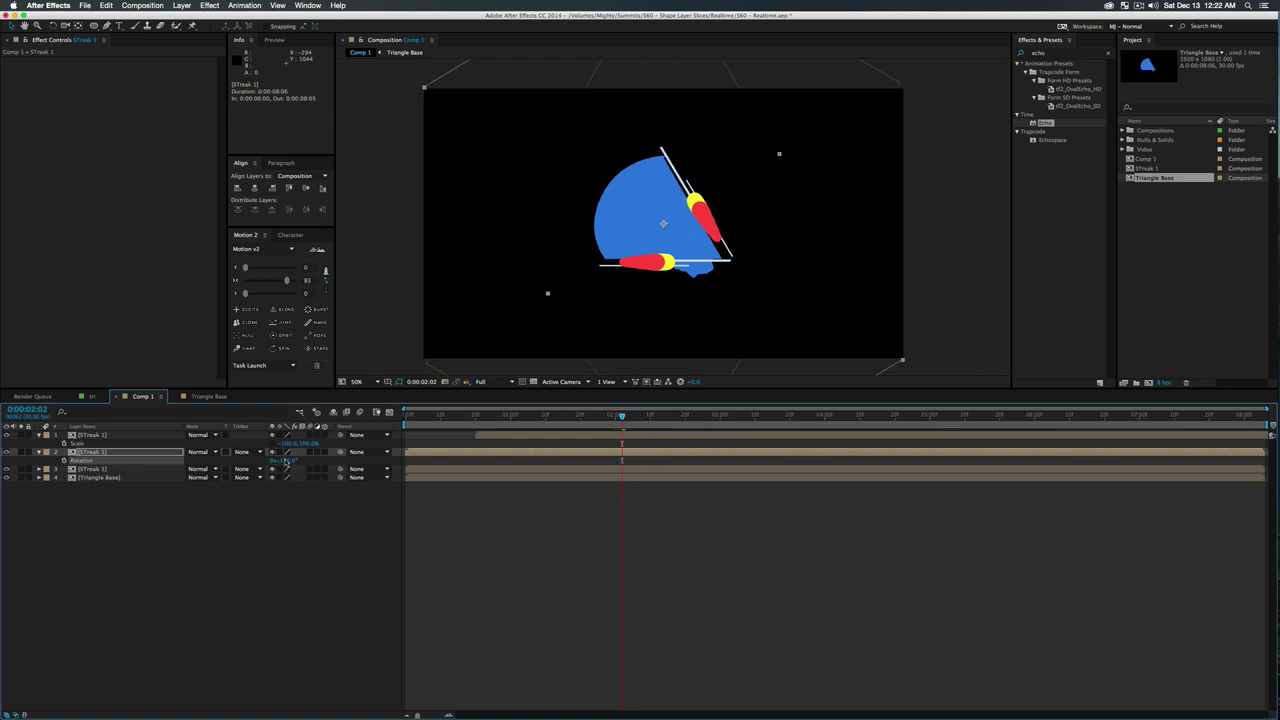
click(287, 461)
text(-120)
key(Return)
Shift the -120° STreak 1 copy 23 frames earlier and preview all three slices
mouse_move(613, 414)
mouse_down()
mouse_move(542, 416)
mouse_move(539, 456)
mouse_move(445, 448)
mouse_move(462, 448)
mouse_up()
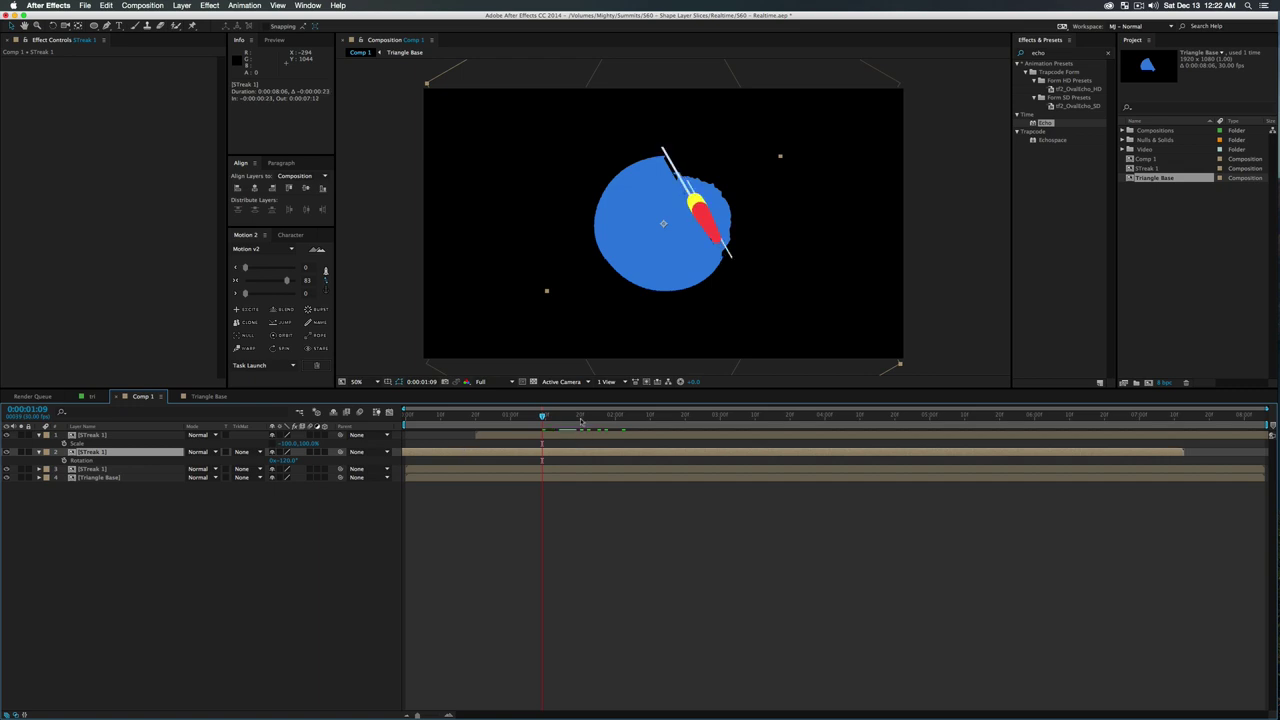
drag(542, 418, 490, 425)
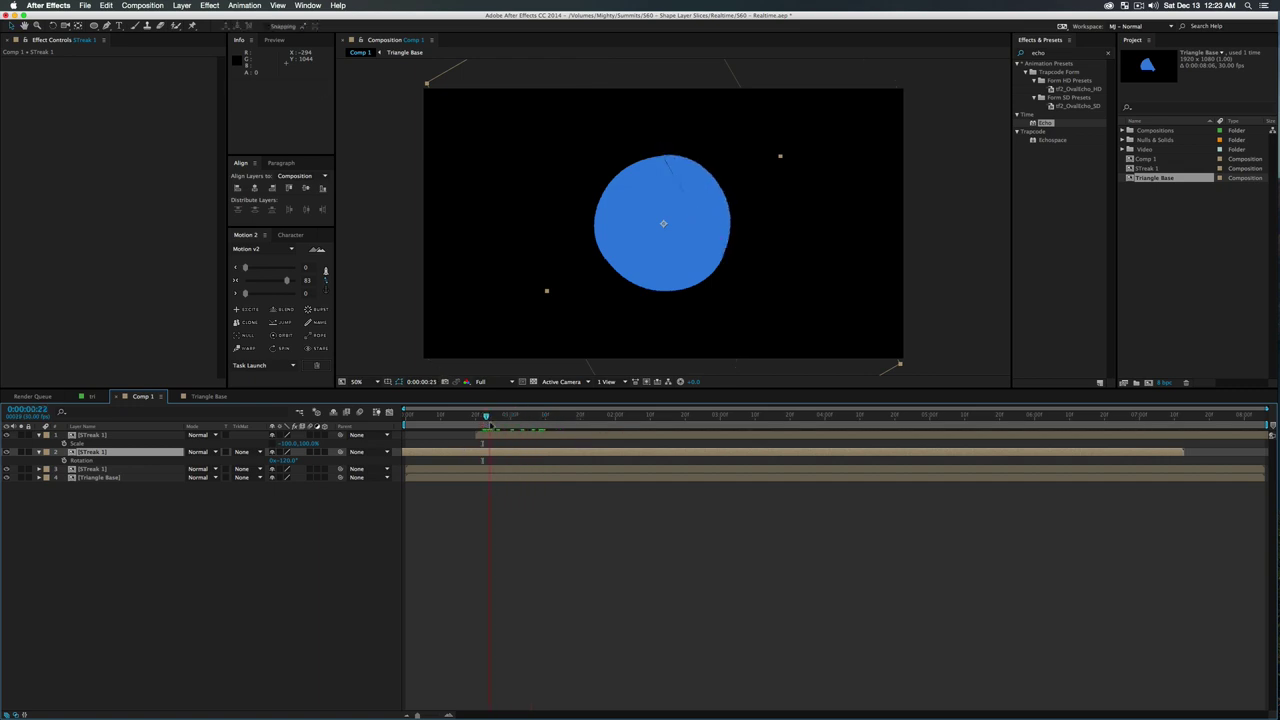
key(space)
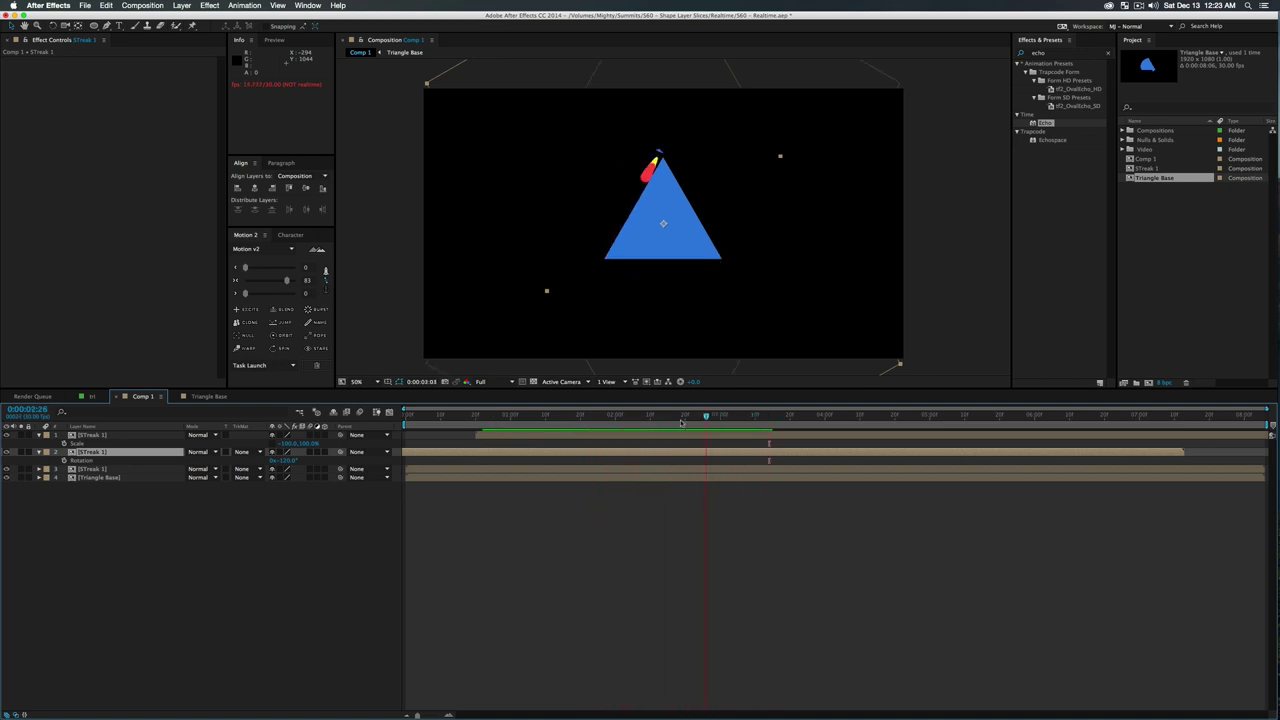
click(601, 428)
drag(601, 428, 633, 440)
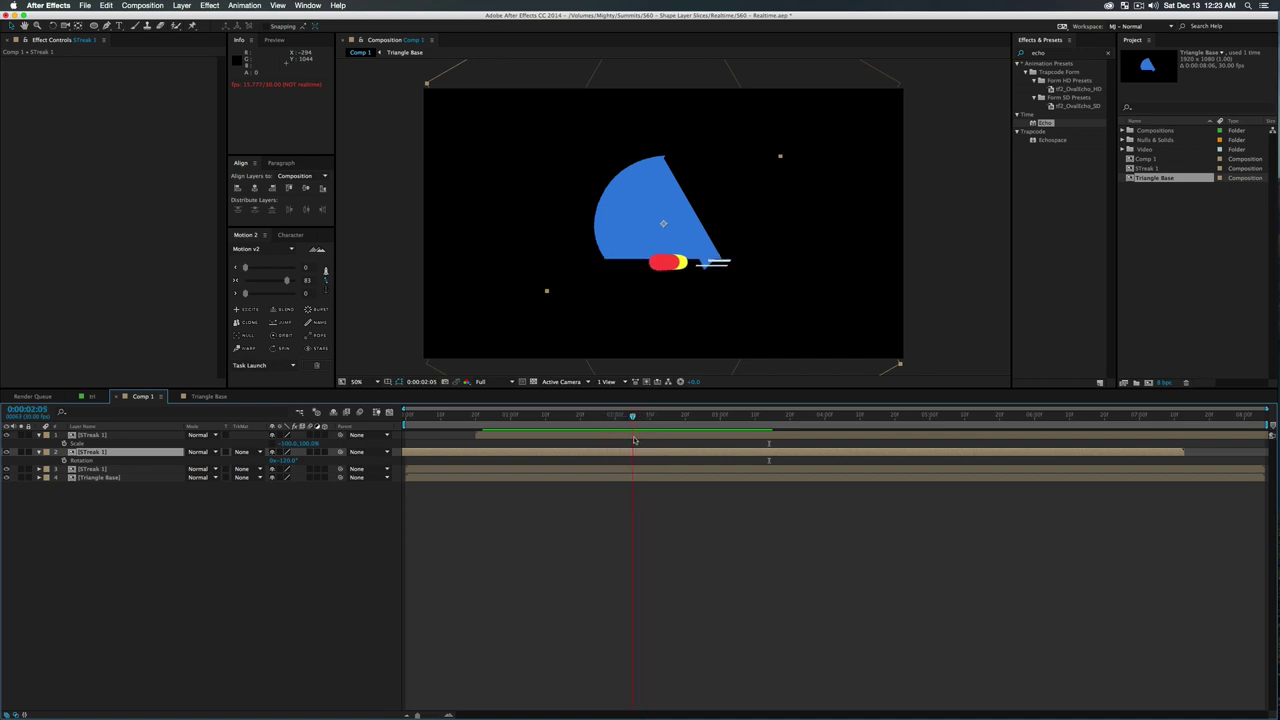
Open the STreak 1 composition and remove the Warp effects from Shape Layer 4 and Shape Layer 5
click(229, 537)
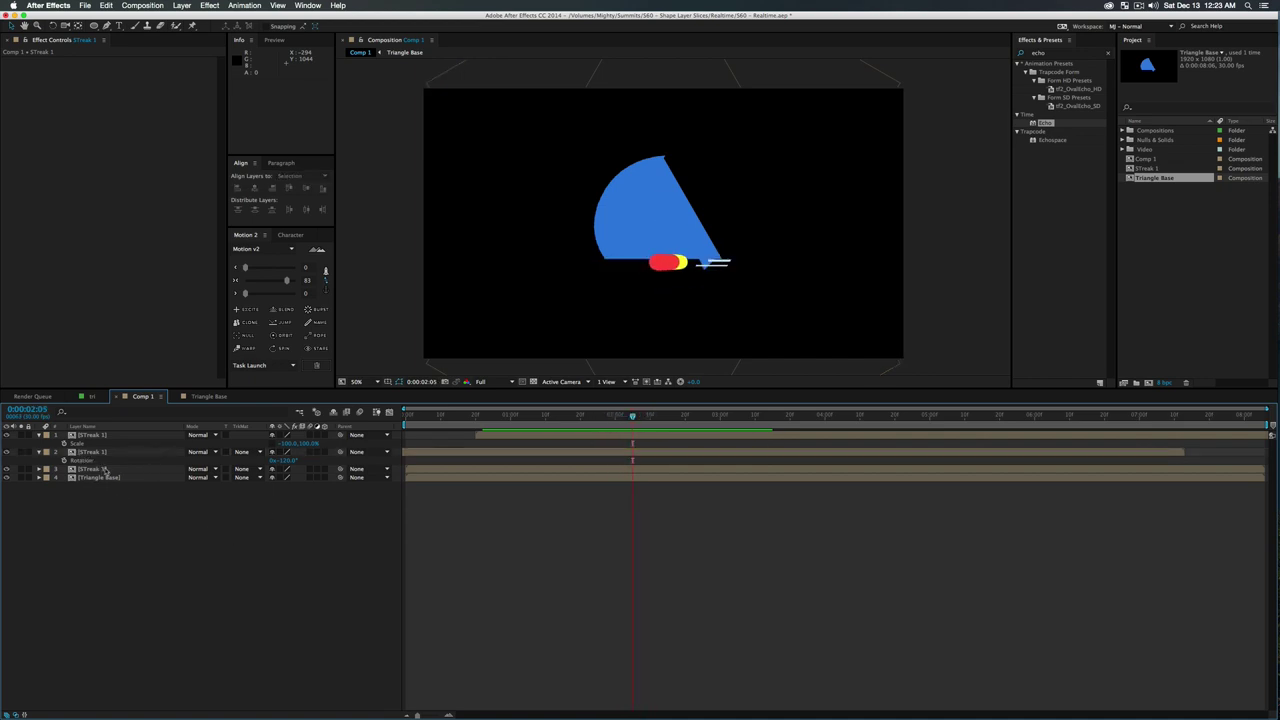
double_click(104, 470)
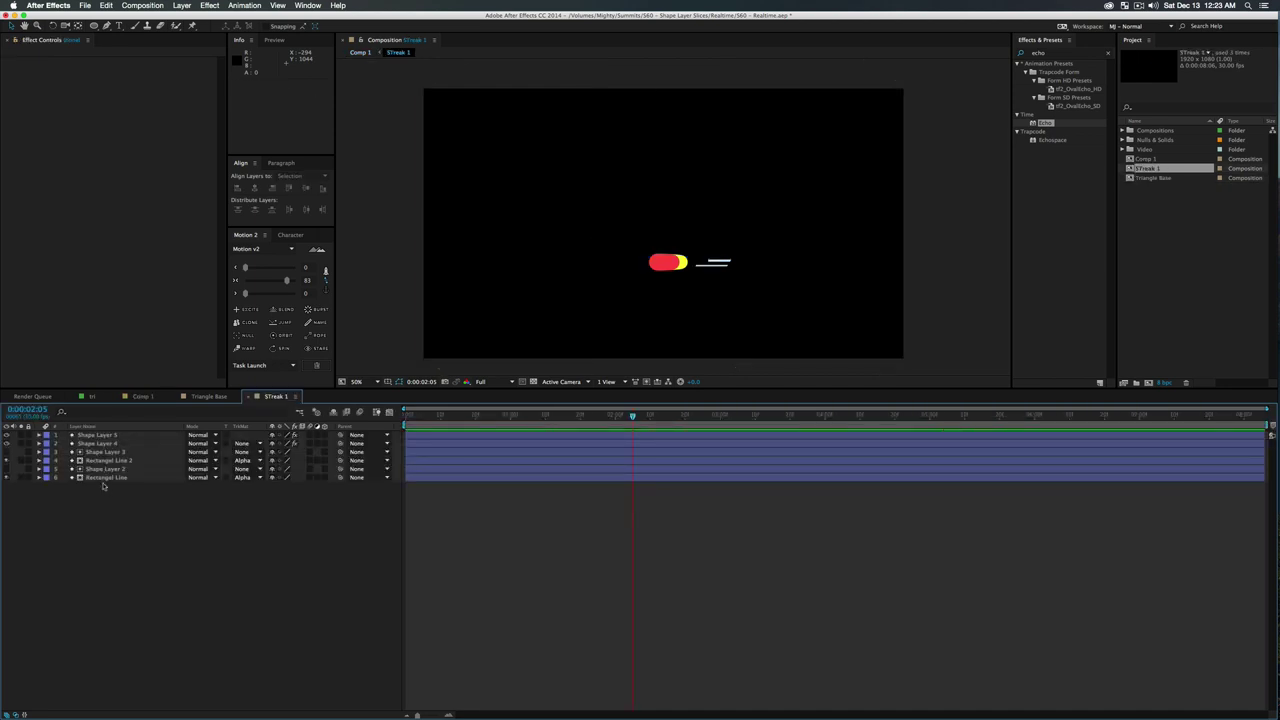
click(103, 469)
click(98, 443)
shift+click(98, 436)
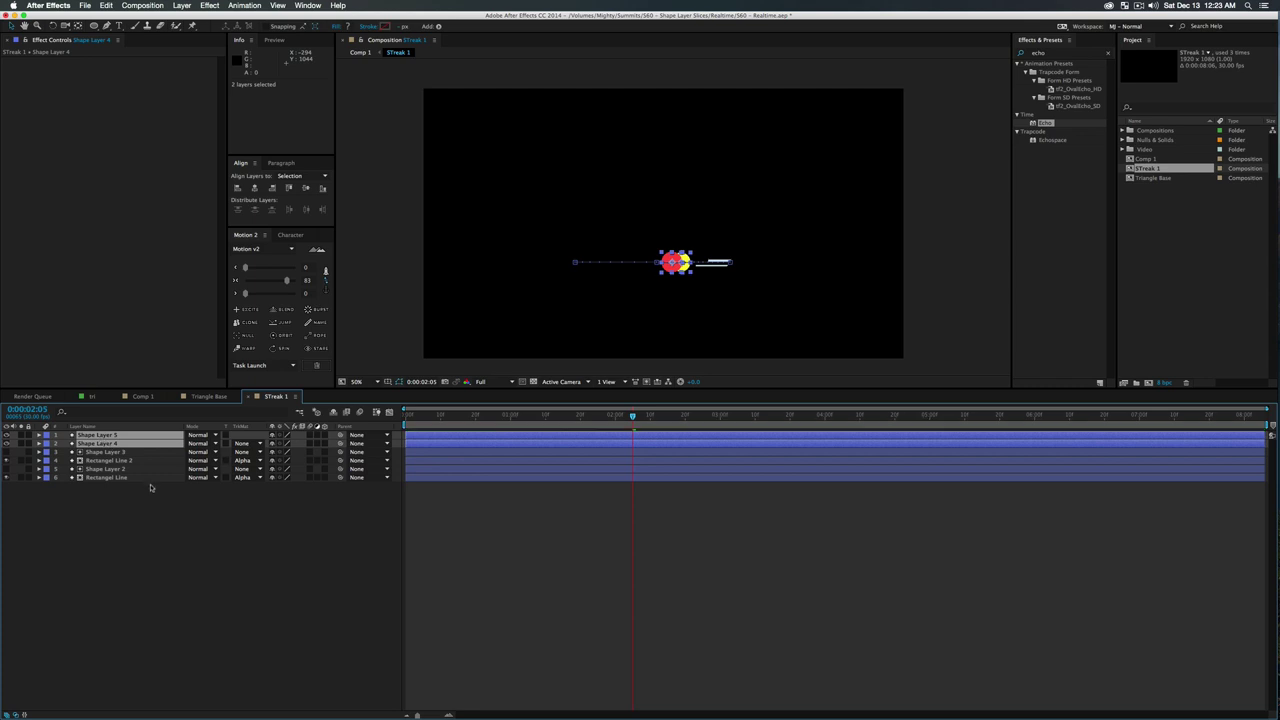
Return to Comp 1 and preview the streak timing with the plain circles
click(209, 396)
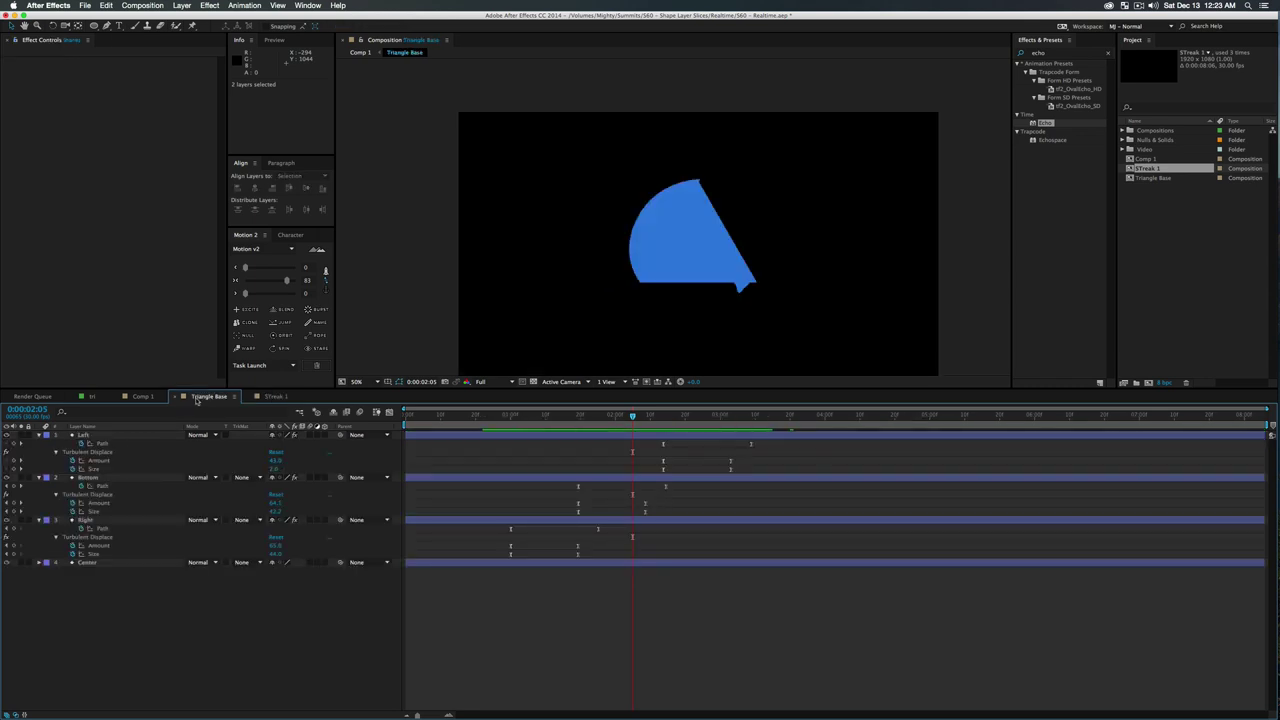
click(143, 396)
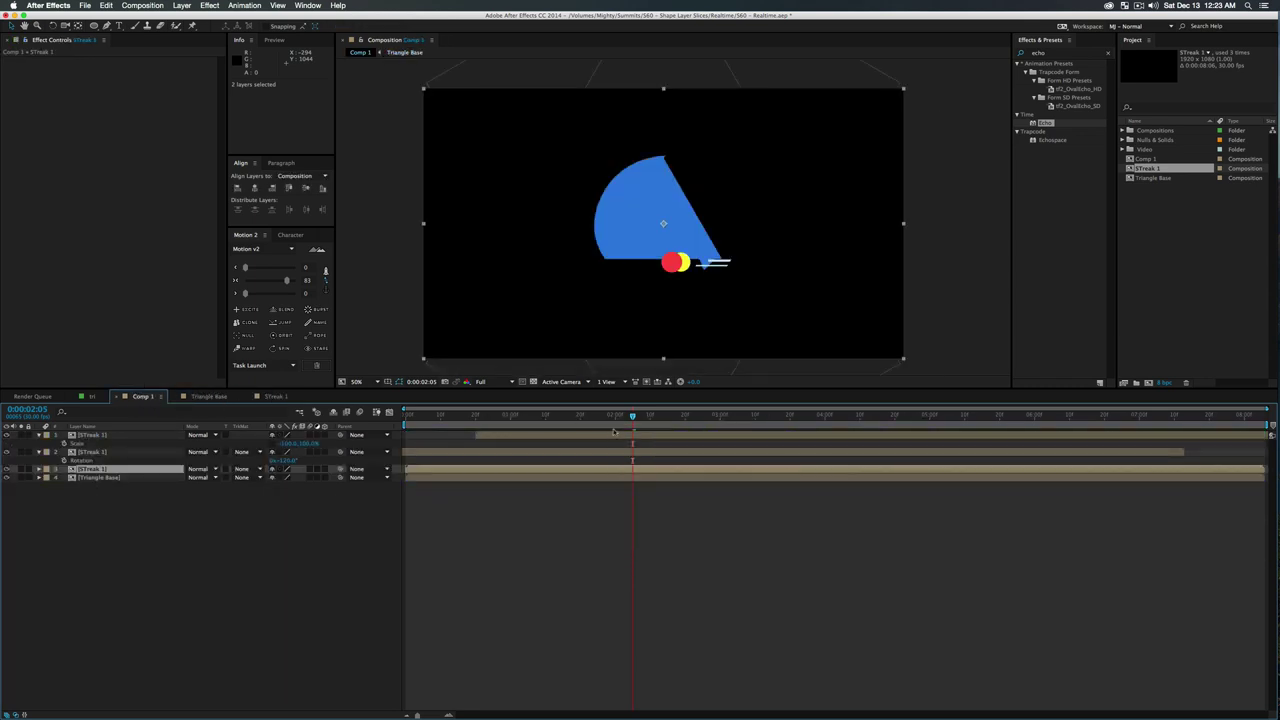
click(560, 420)
key(space)
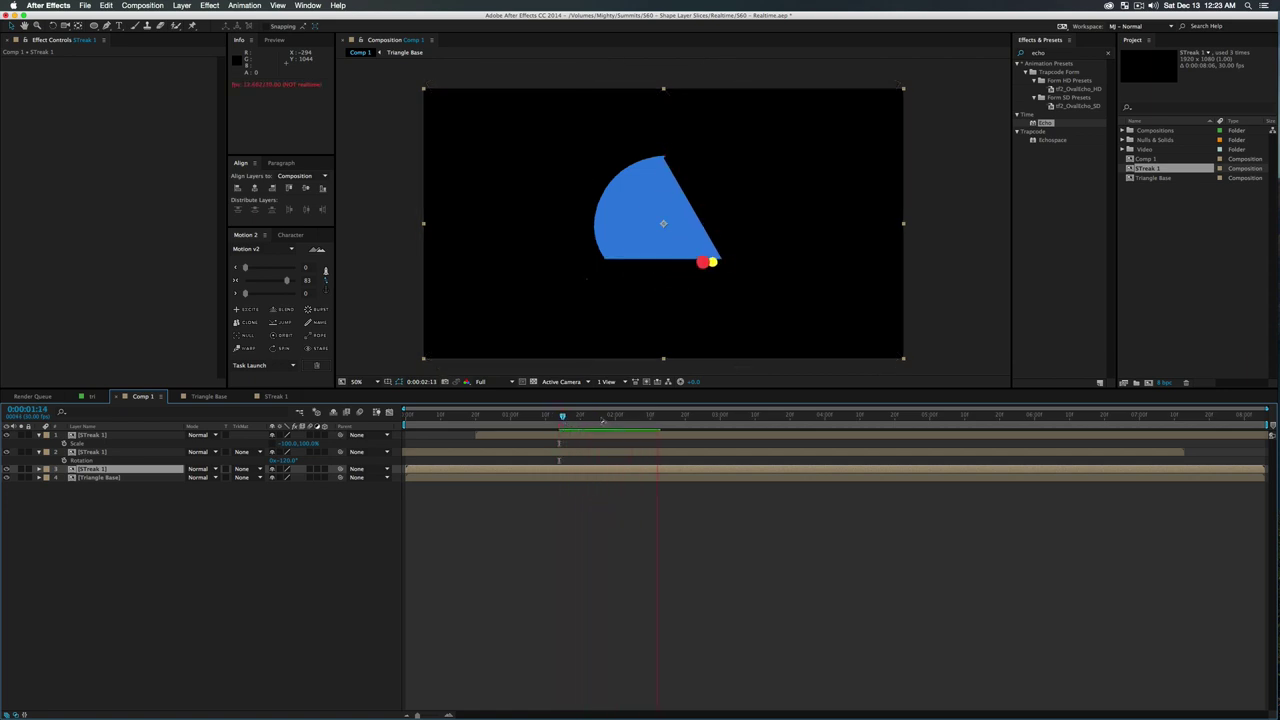
drag(564, 420, 590, 422)
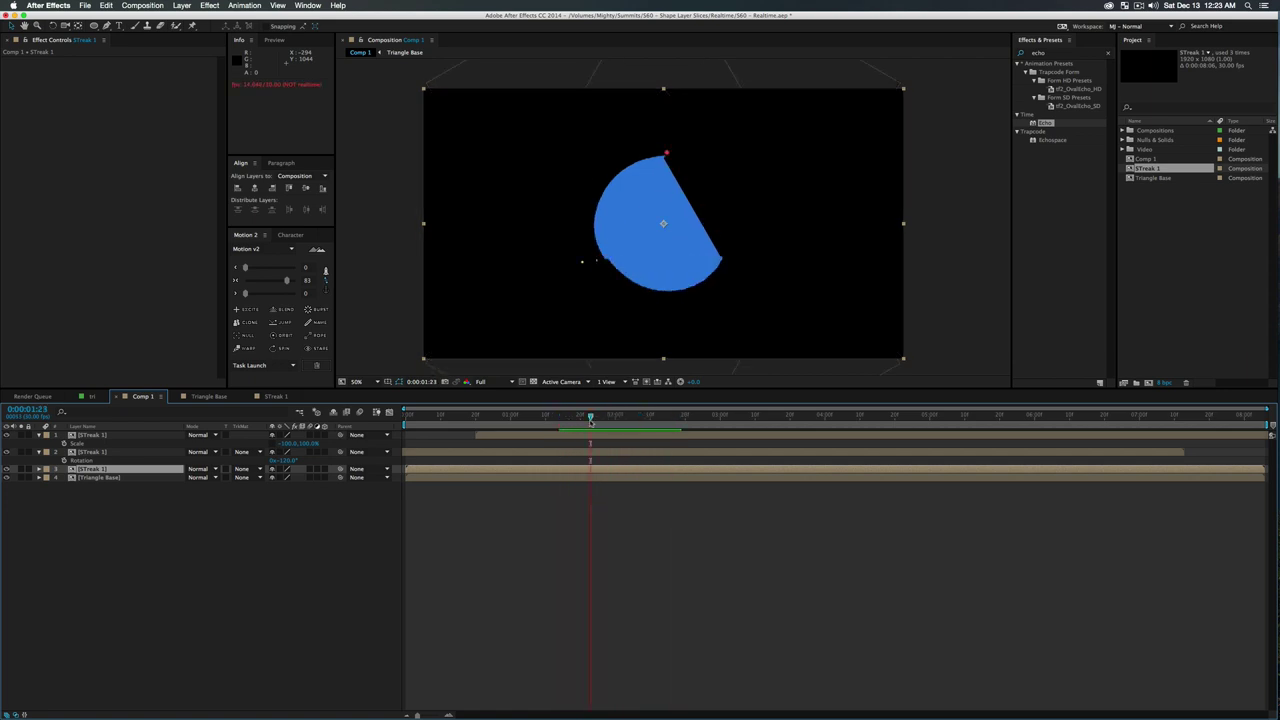
Collapse all layer properties in Comp 1, clear the selection and preview the complete slicing animation
key(super+a)
key(u)
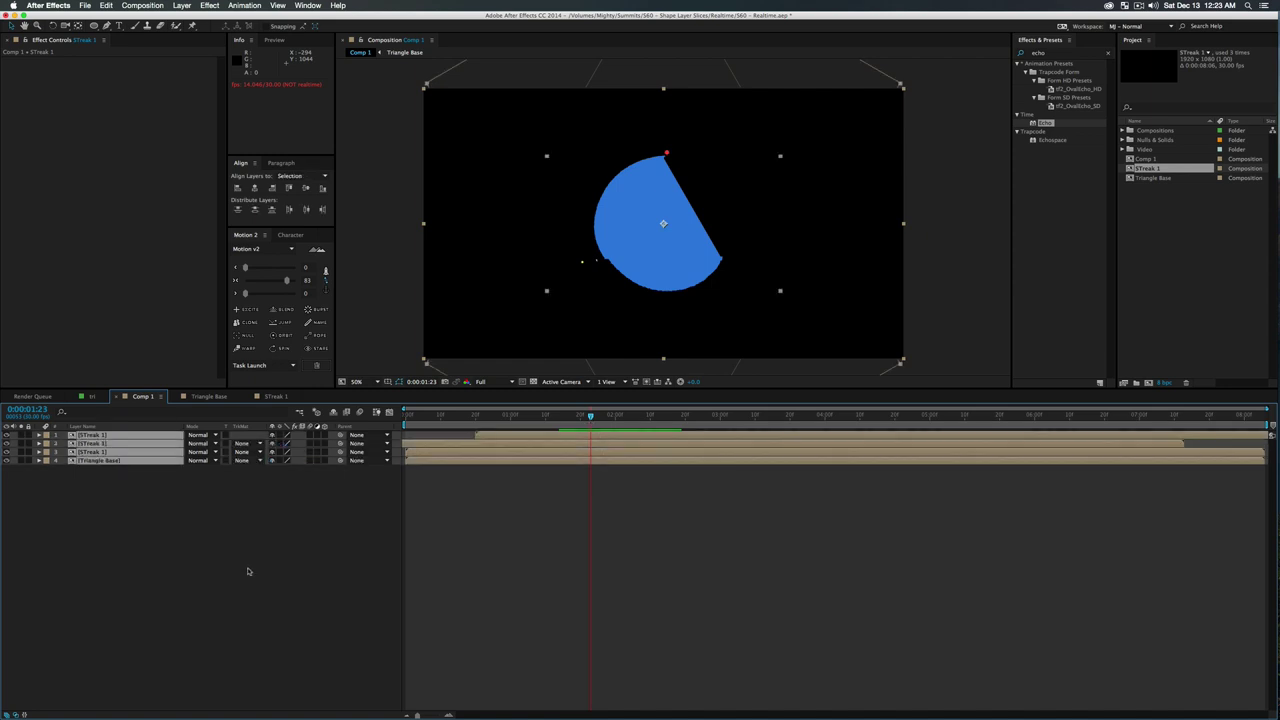
click(225, 539)
drag(607, 418, 480, 430)
key(space)
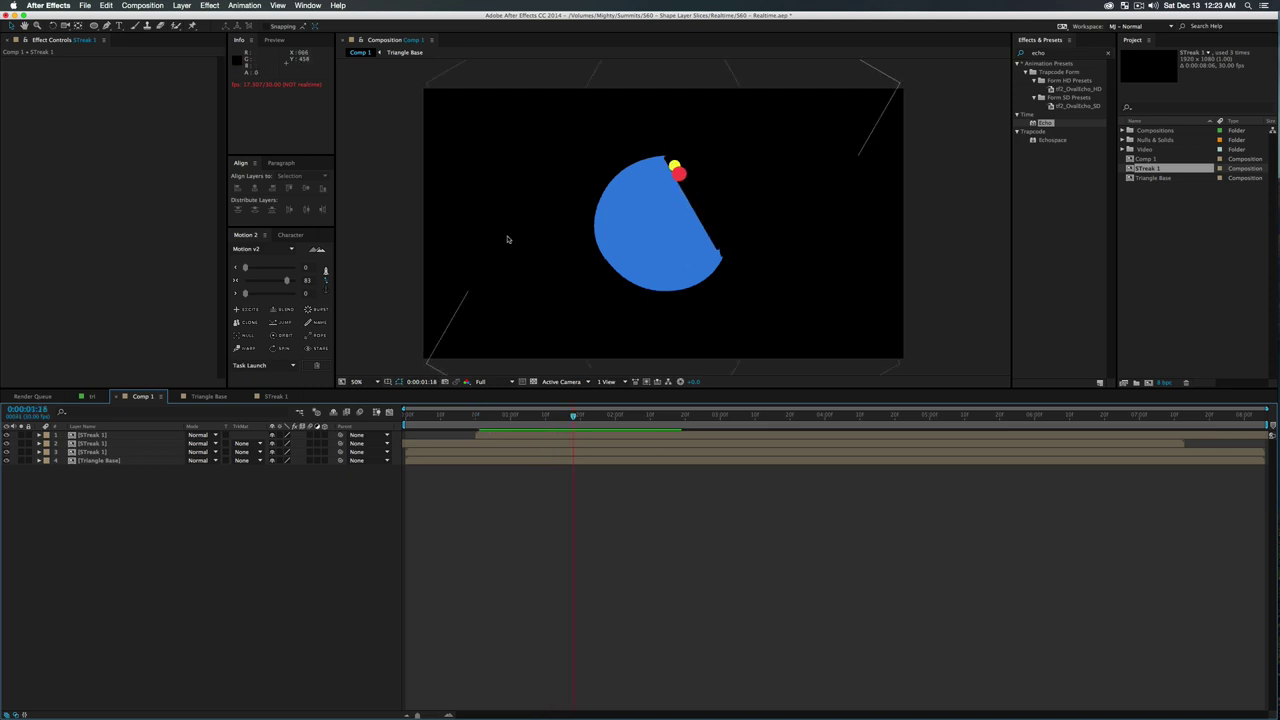
Flip the second layer, STreak 1, horizontally with a scale of -100, 100% and preview the slices
click(97, 452)
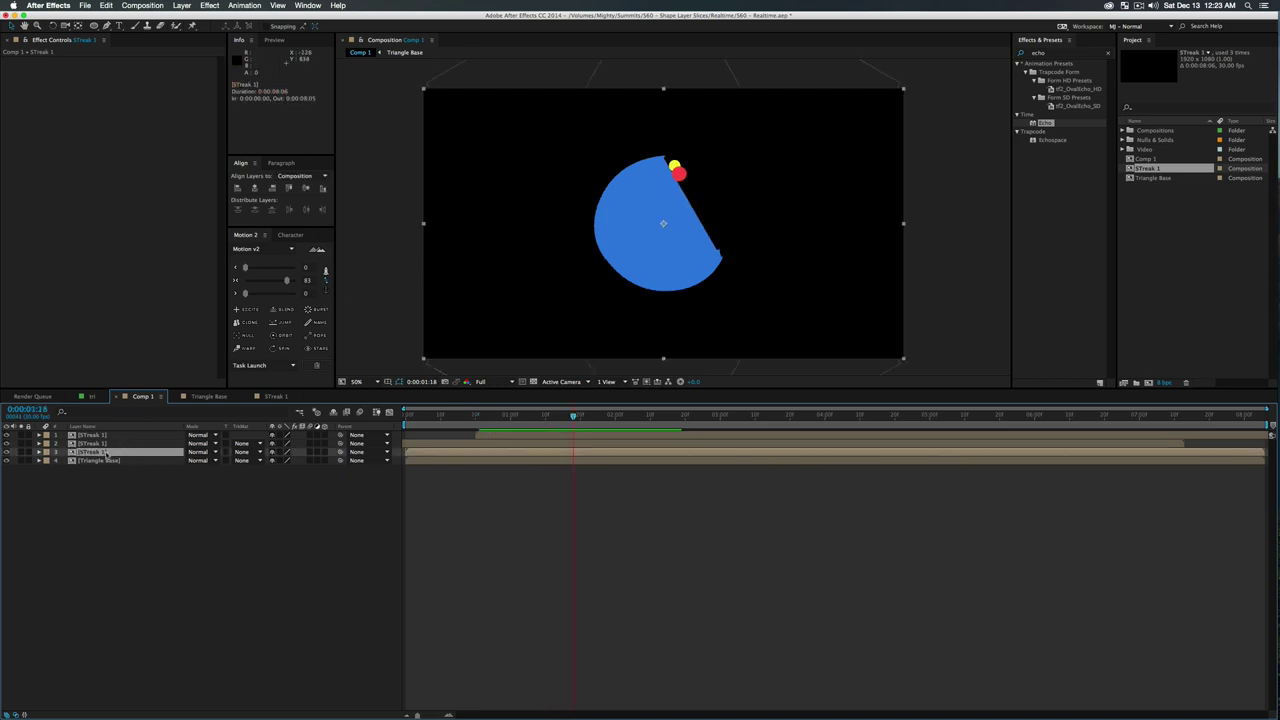
drag(104, 455, 84, 443)
key(s)
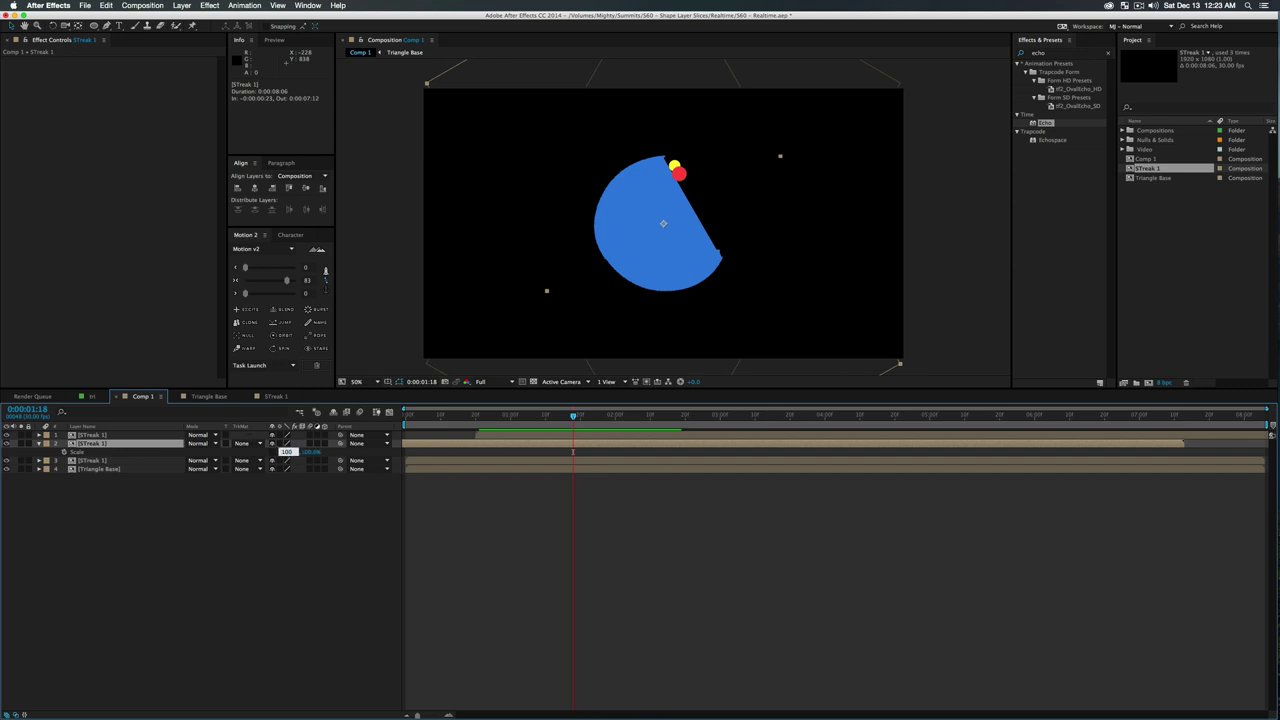
key(Return)
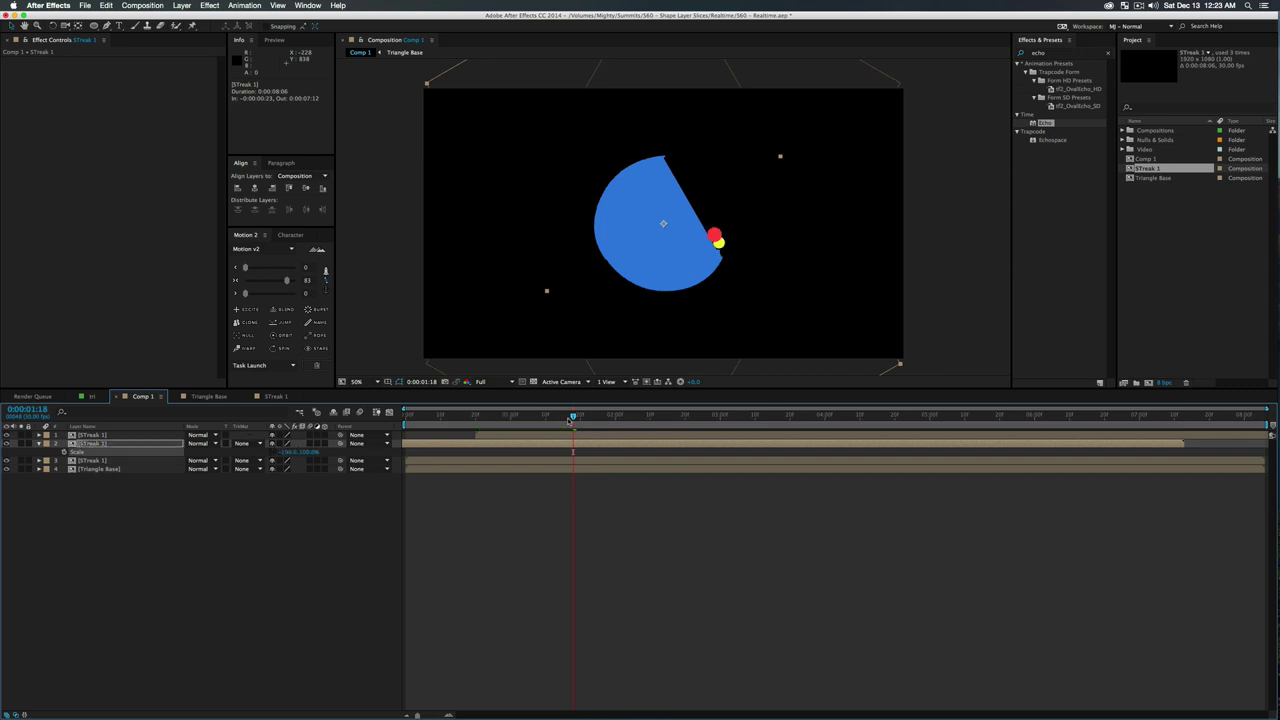
drag(571, 418, 496, 430)
key(space)
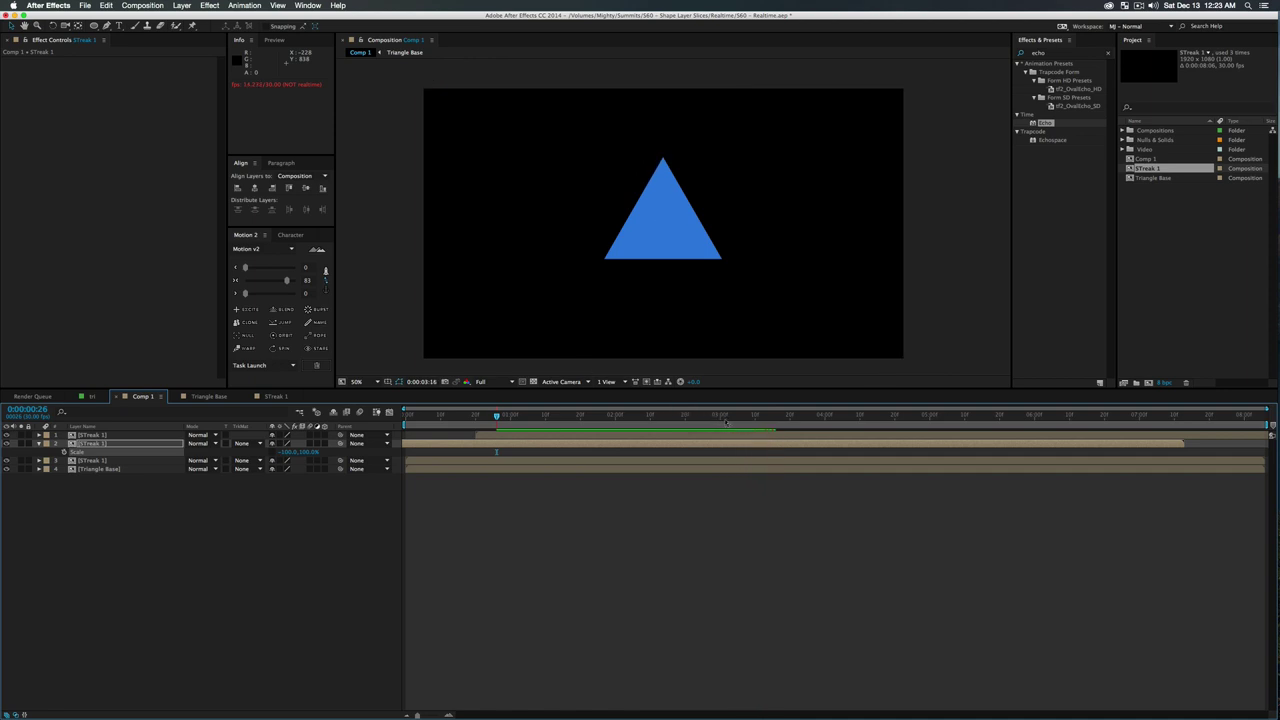
click(196, 476)
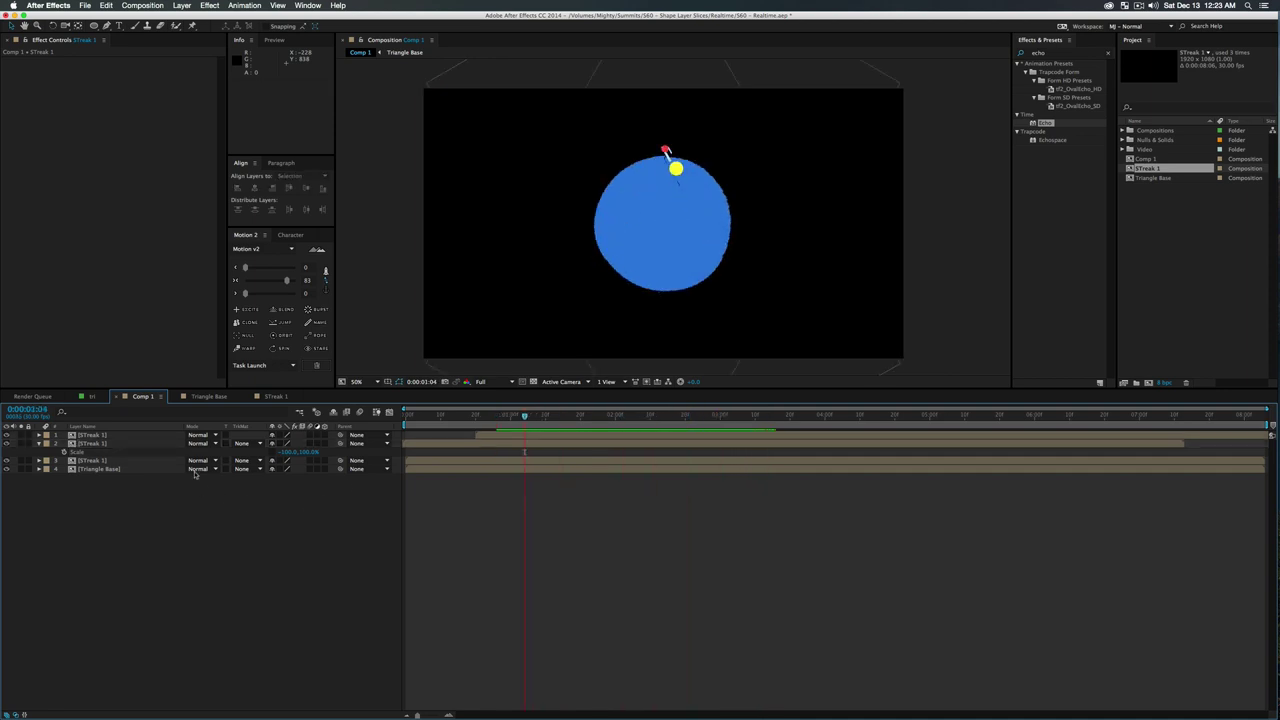
right_click(230, 550)
mouse_move(258, 555)
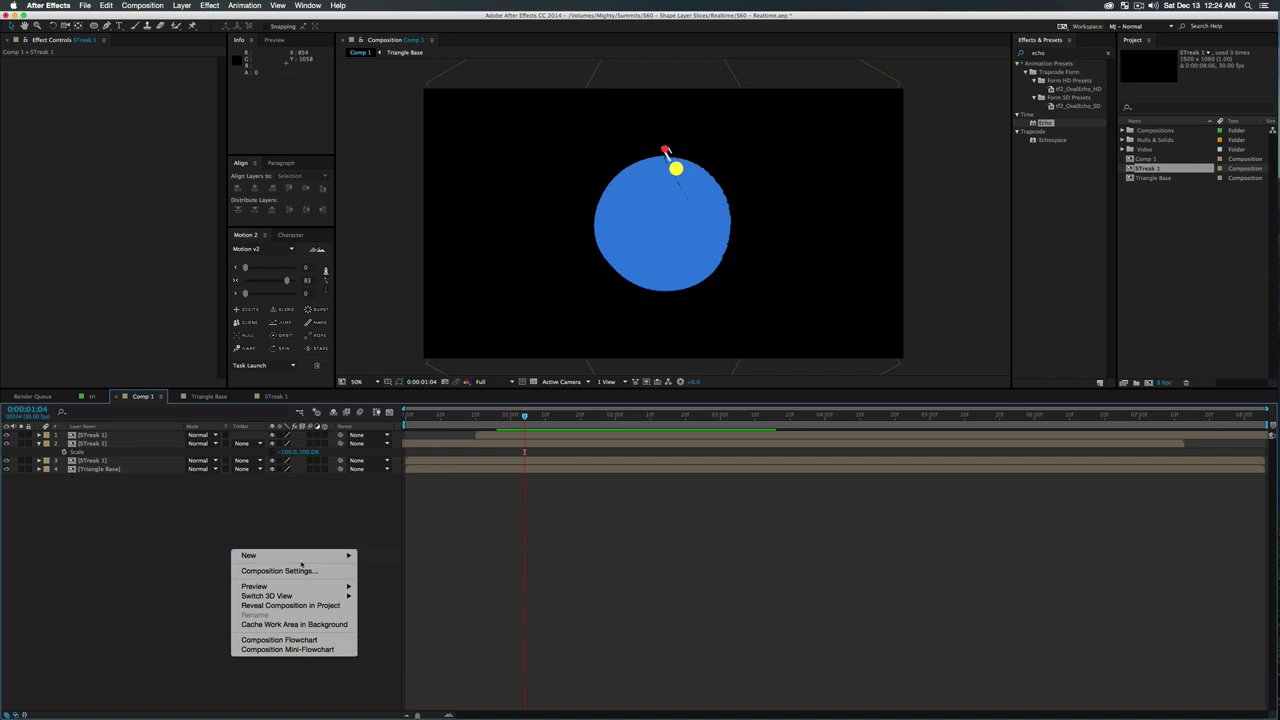
click(385, 556)
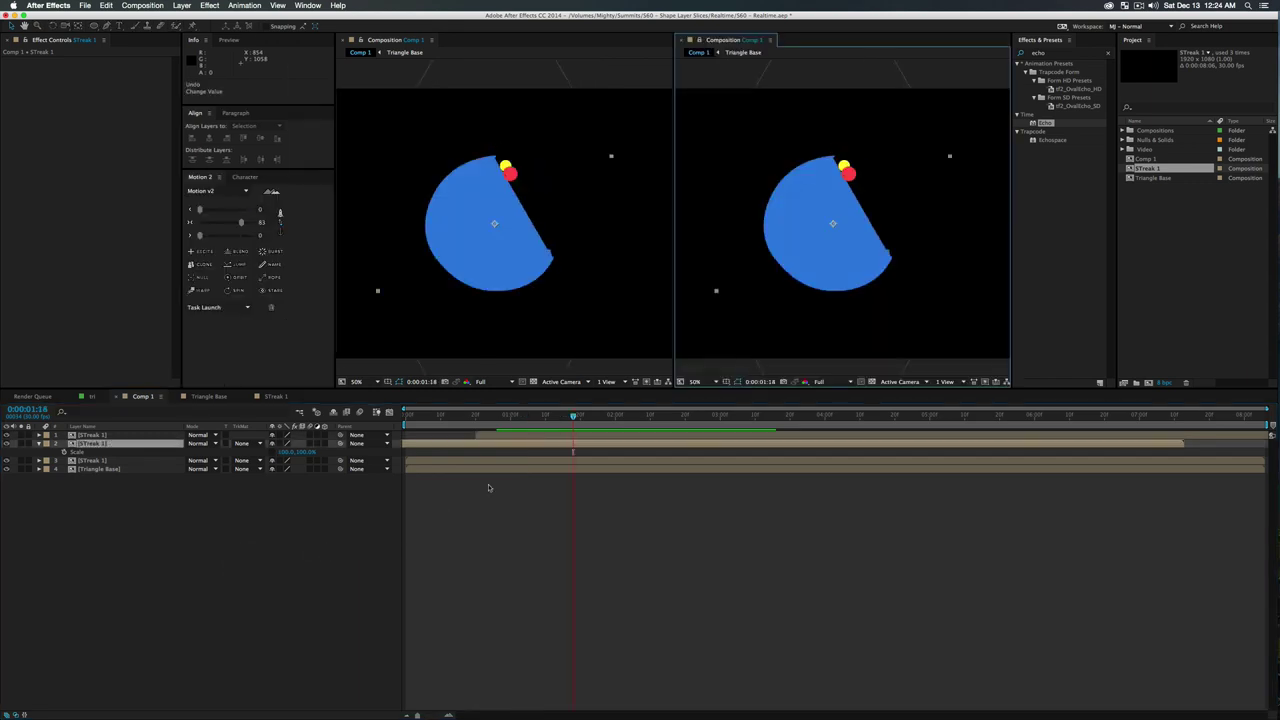
click(771, 41)
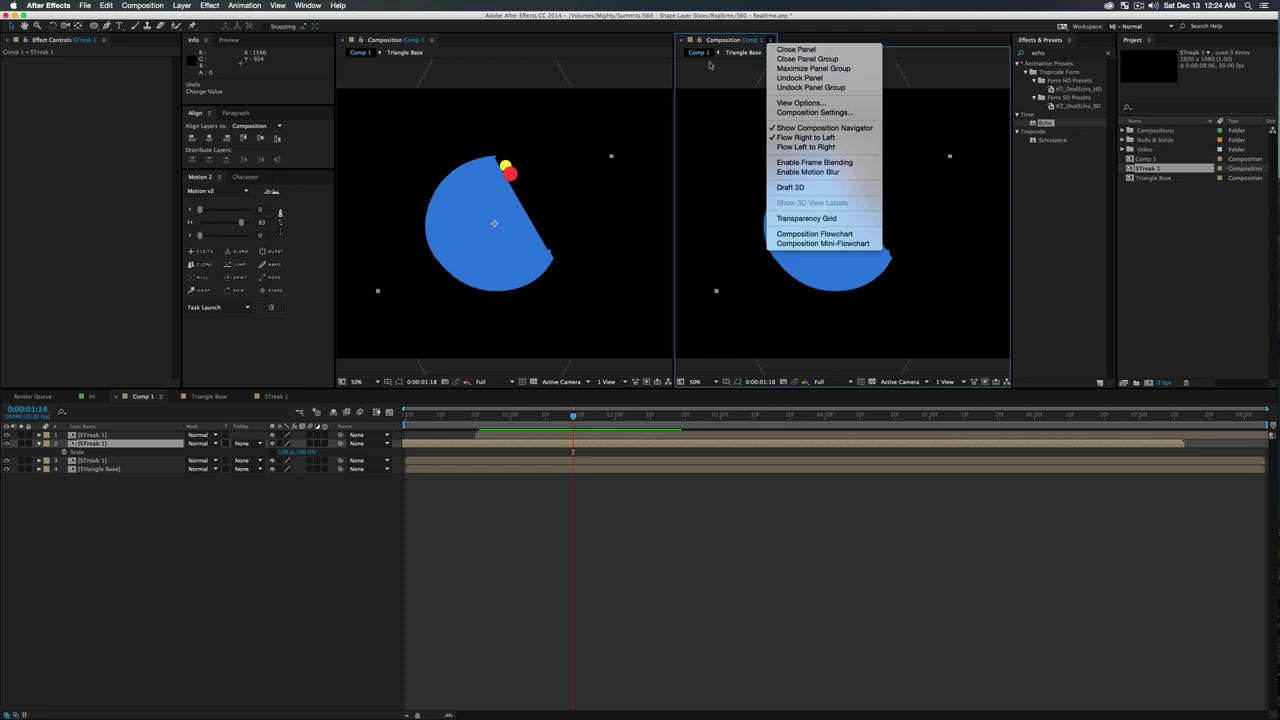
click(790, 49)
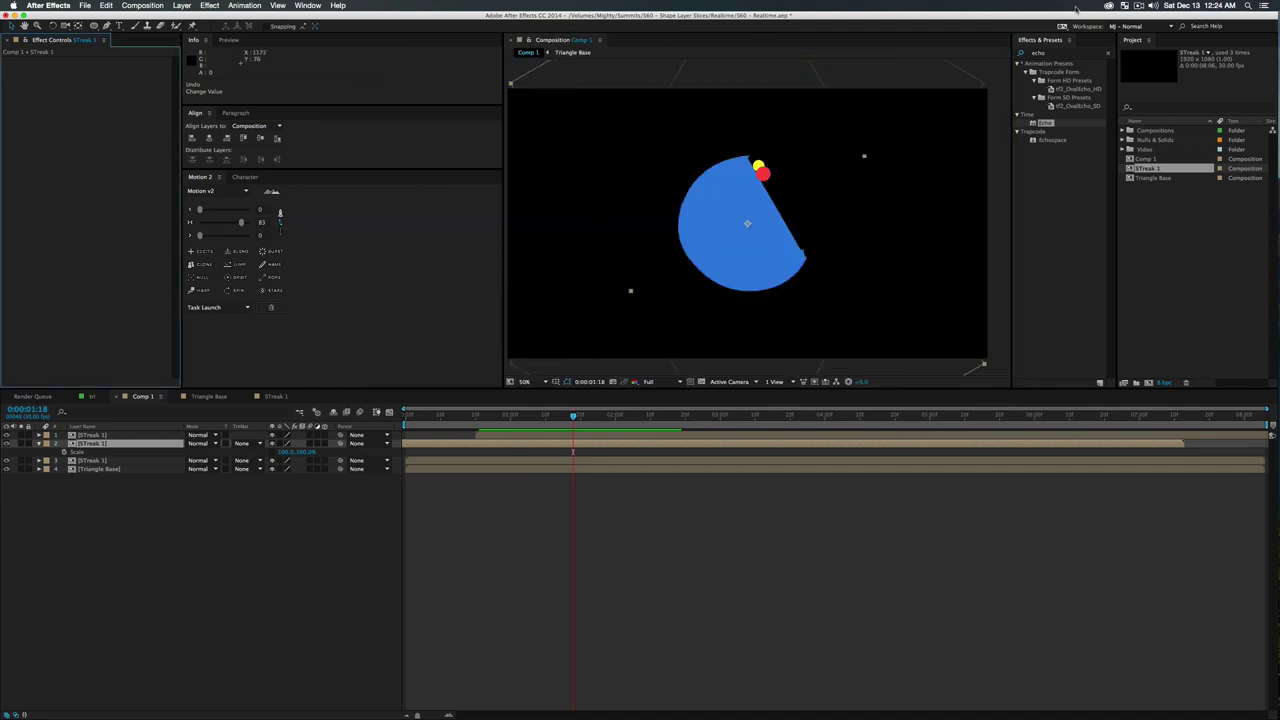
click(1167, 27)
click(1150, 156)
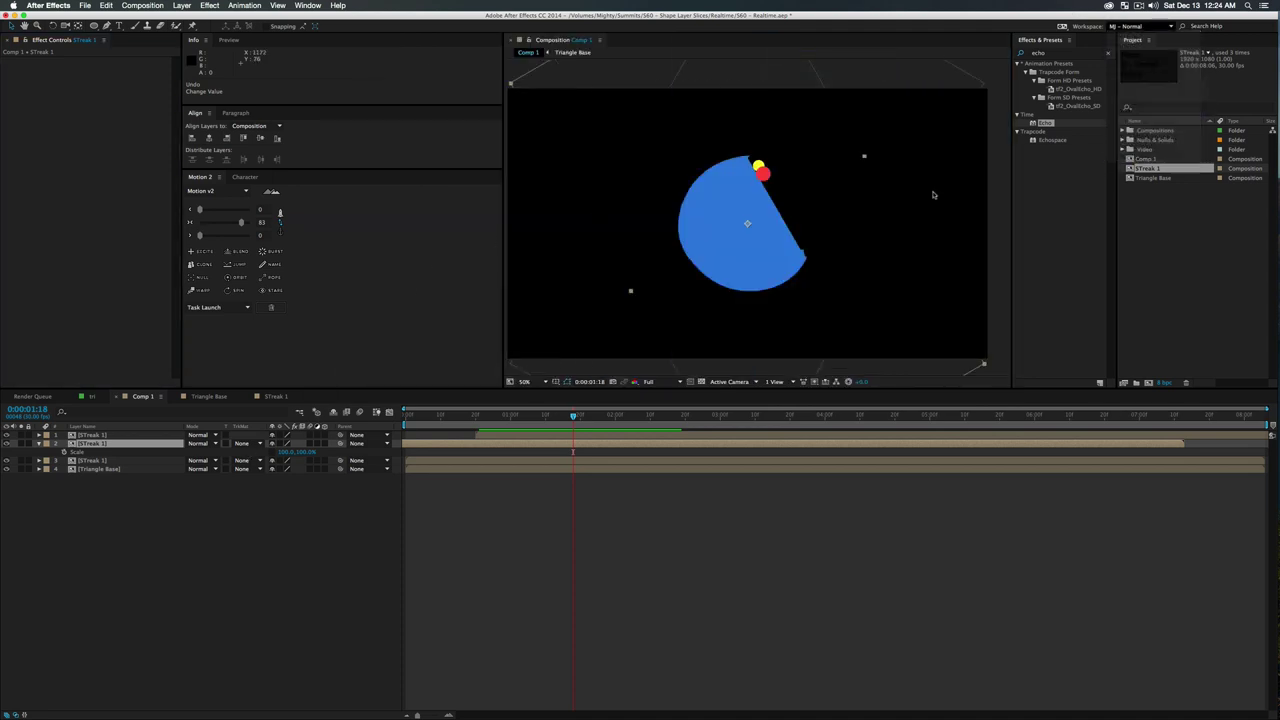
click(725, 383)
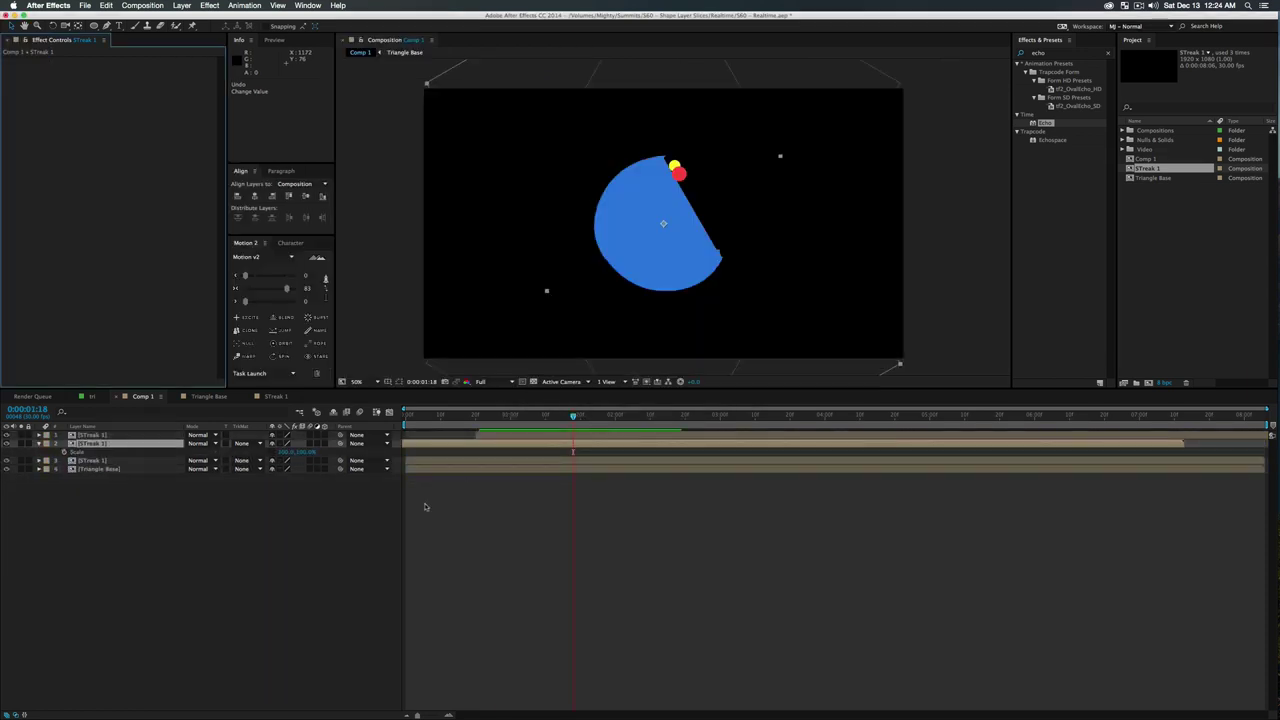
click(272, 557)
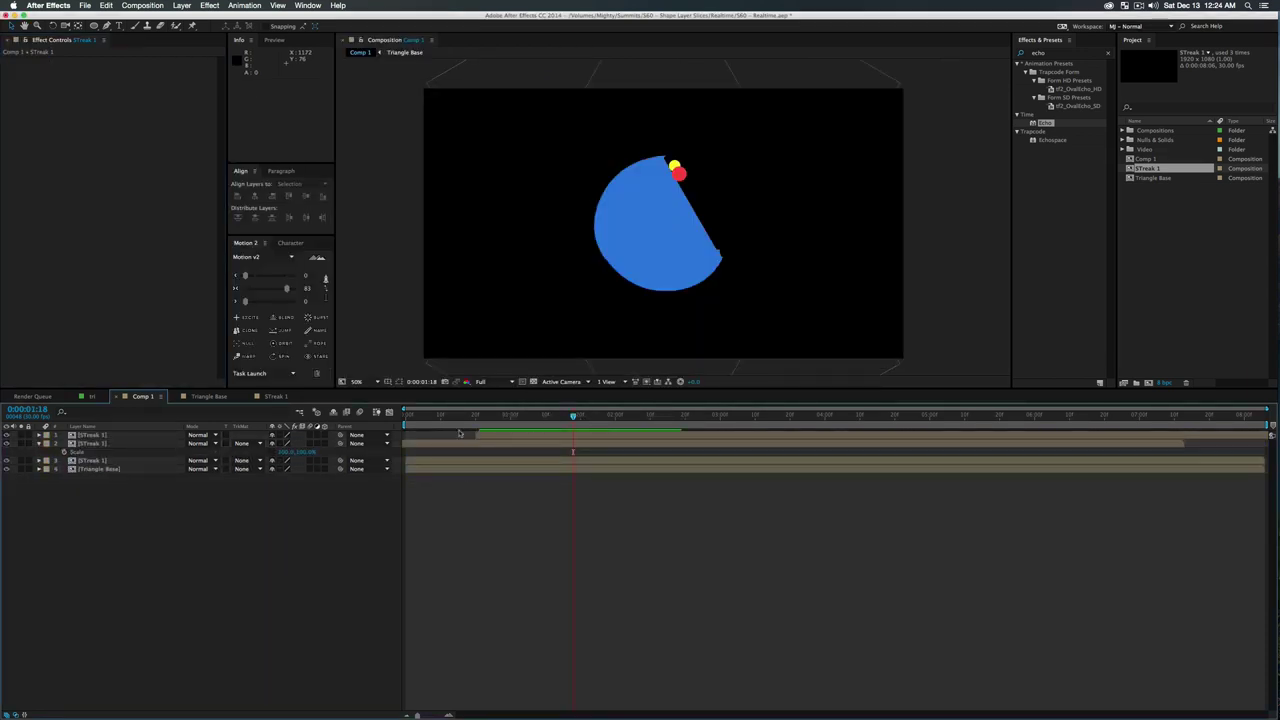
Redo the scale flip on the second layer and check the streak around 0:00:01:02
key(super+z)
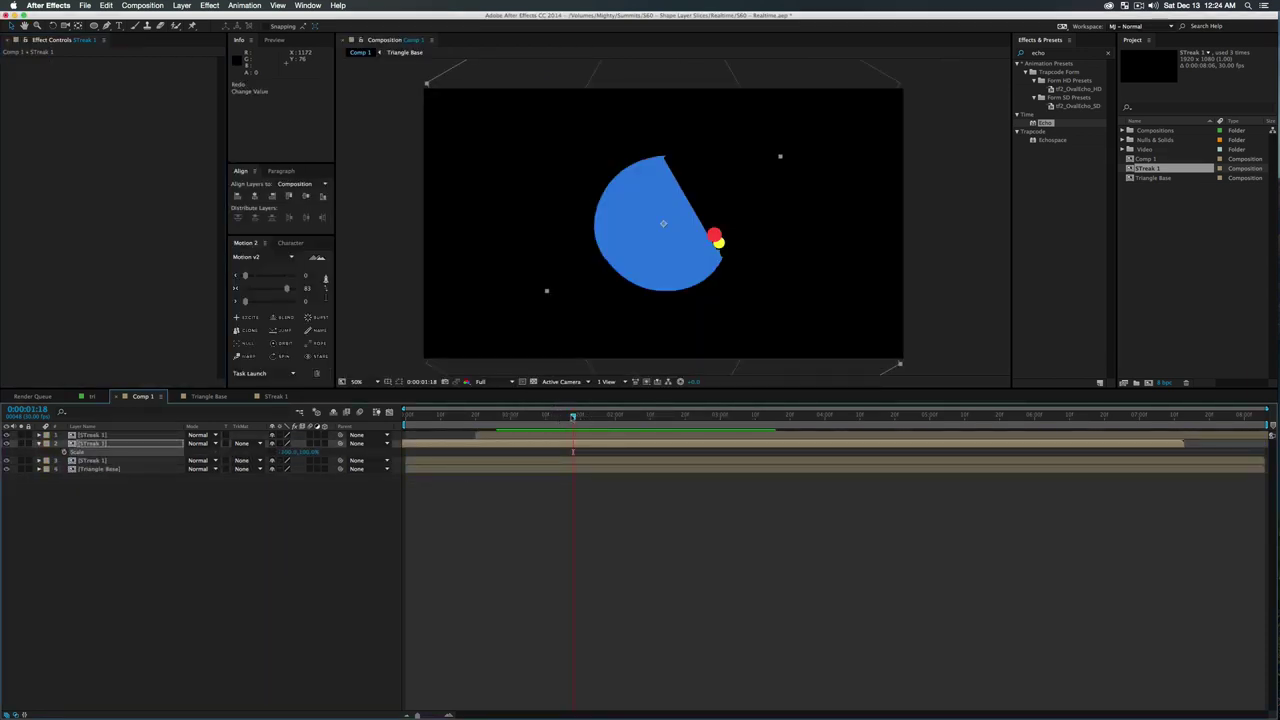
drag(578, 415, 520, 432)
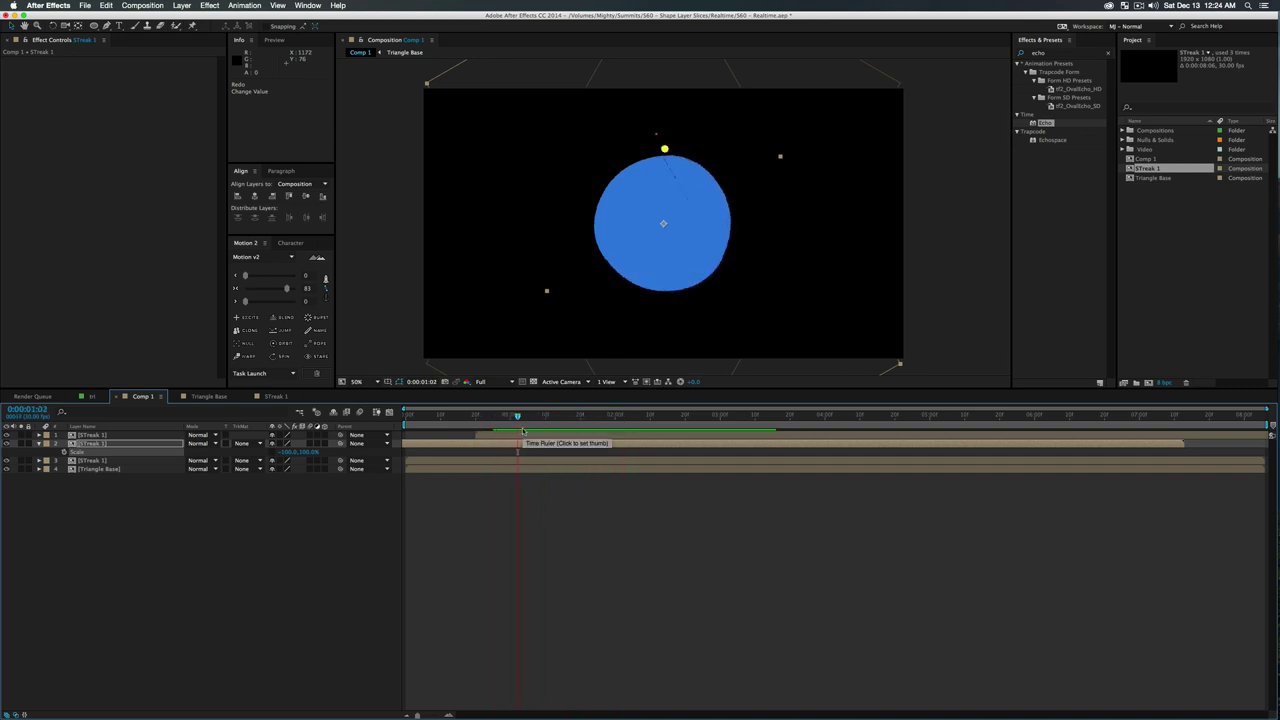
click(223, 530)
right_click(166, 535)
mouse_move(230, 542)
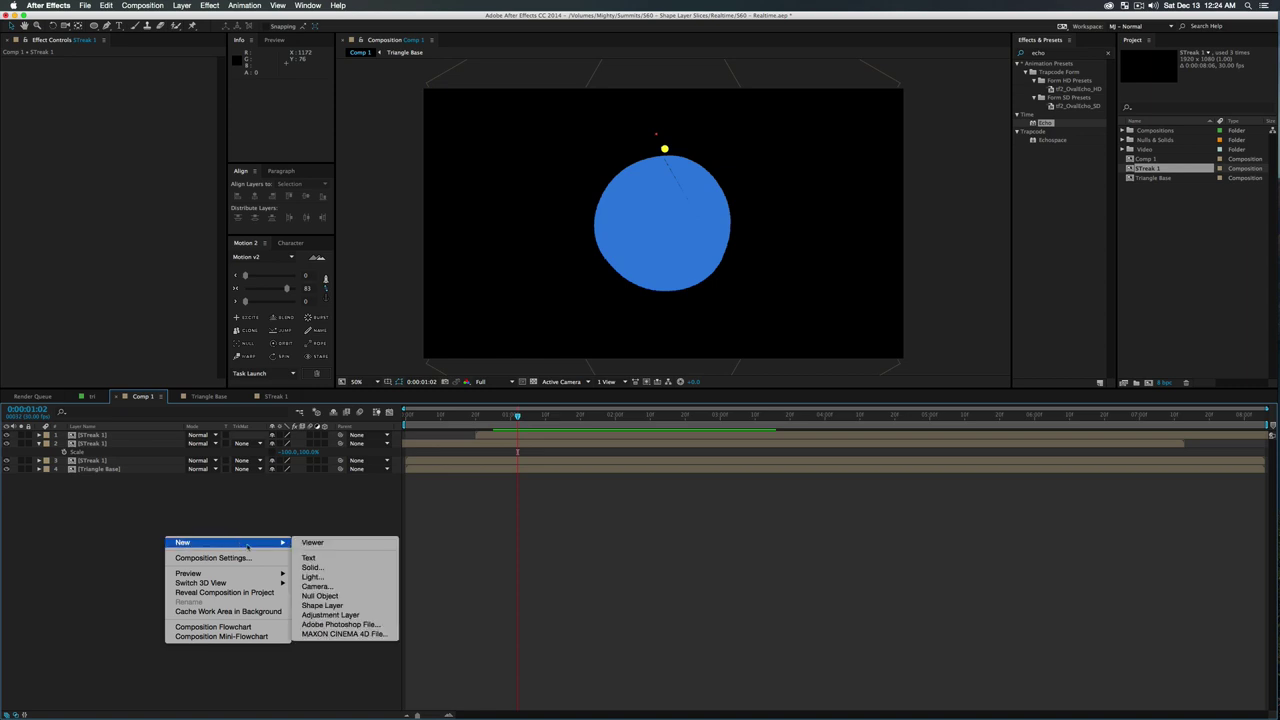
click(320, 596)
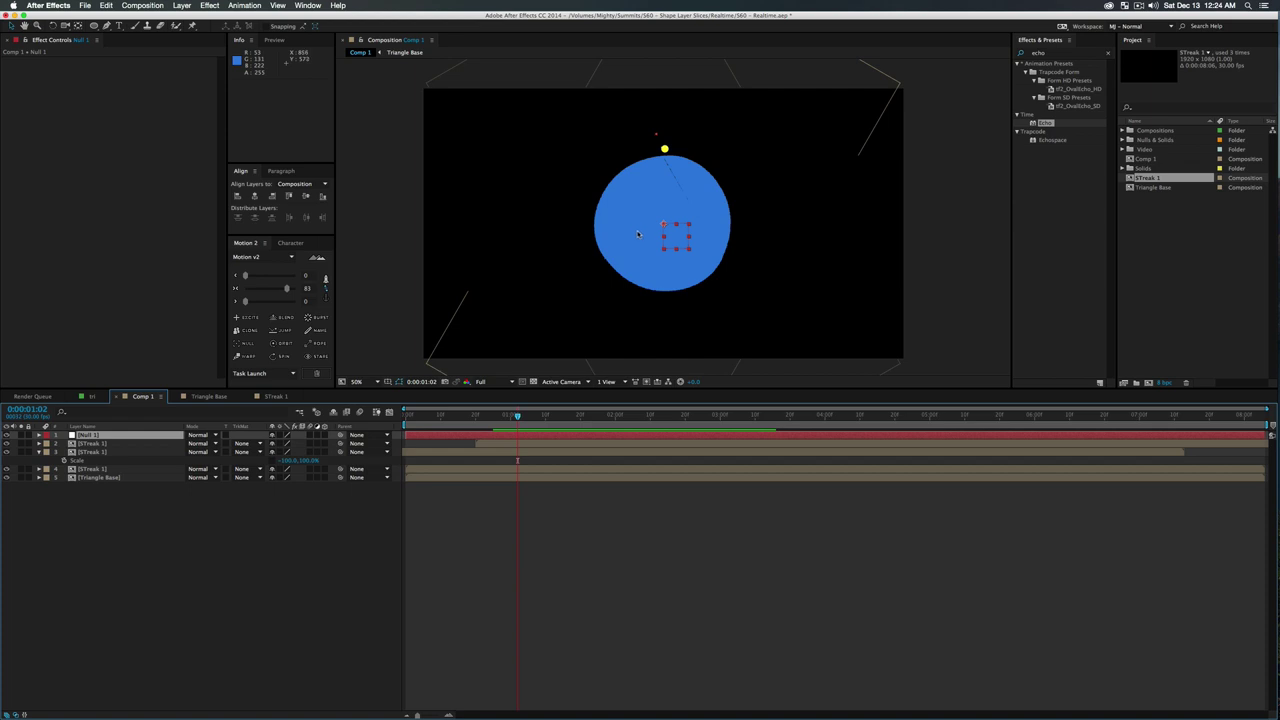
key(super+z)
Create a centred null with the Motion v2 script and parent all three STreak 1 layers and Triangle Base to it
click(245, 343)
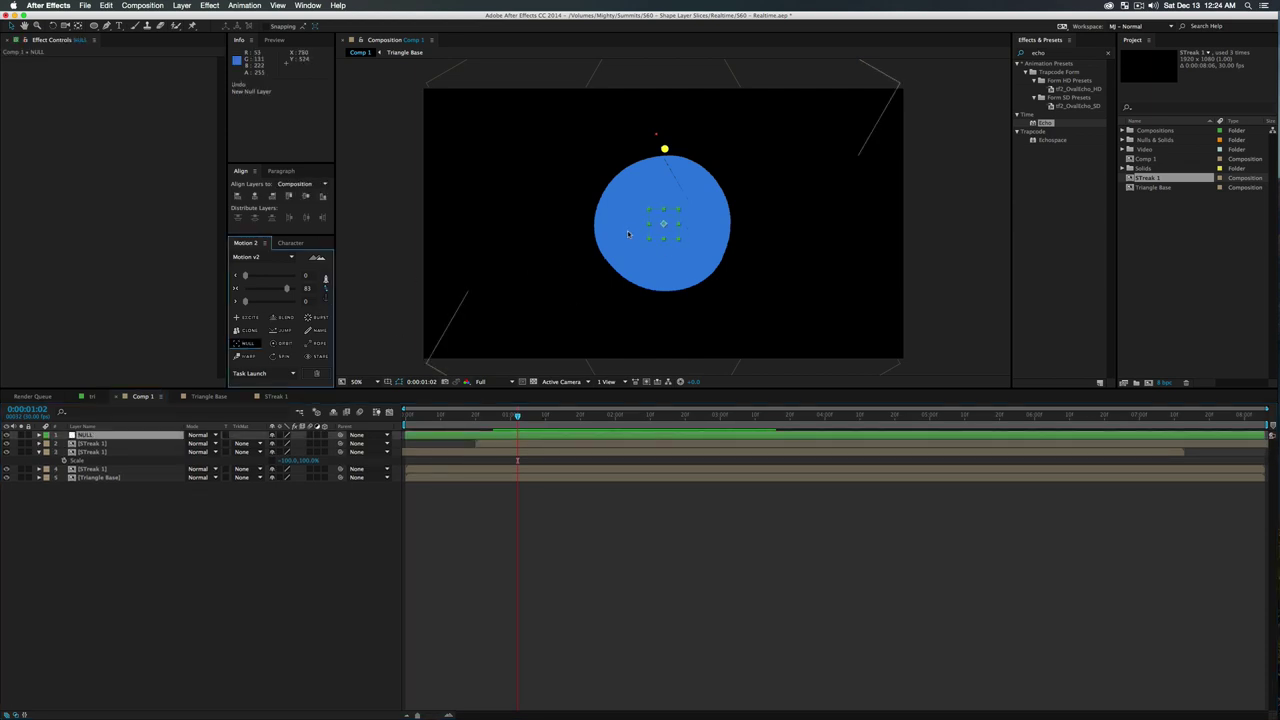
click(95, 444)
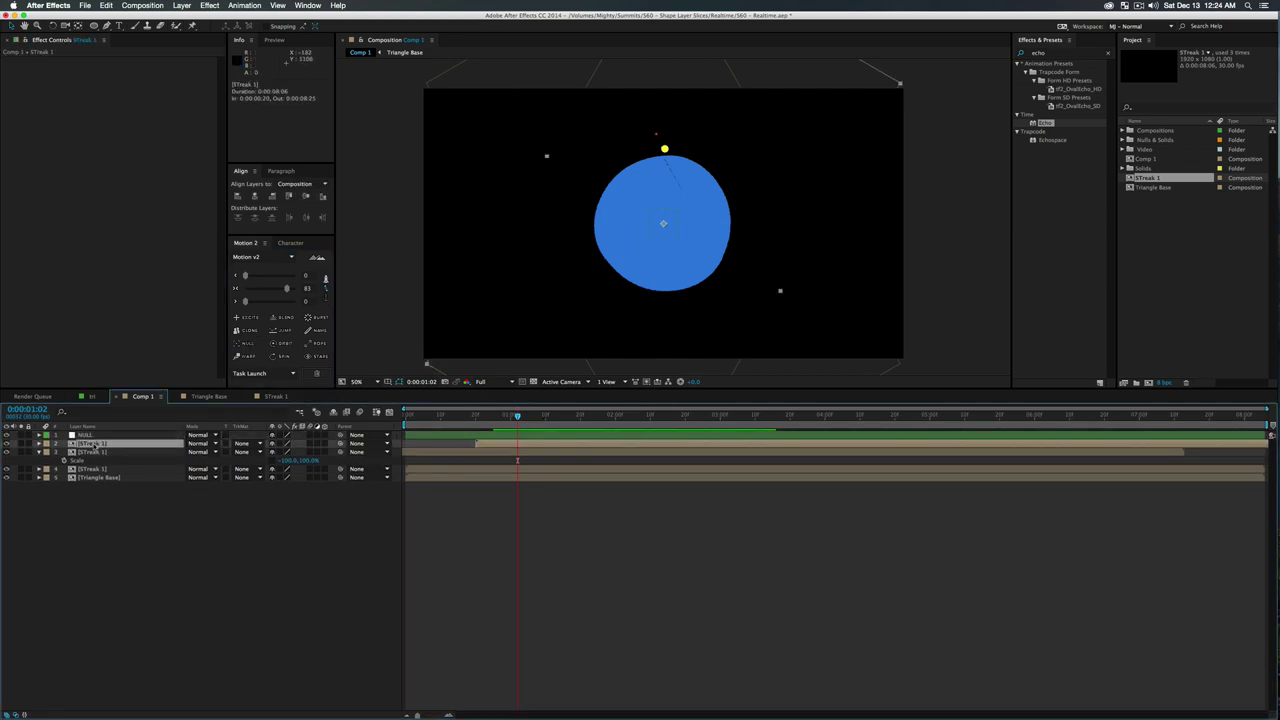
drag(120, 500, 100, 440)
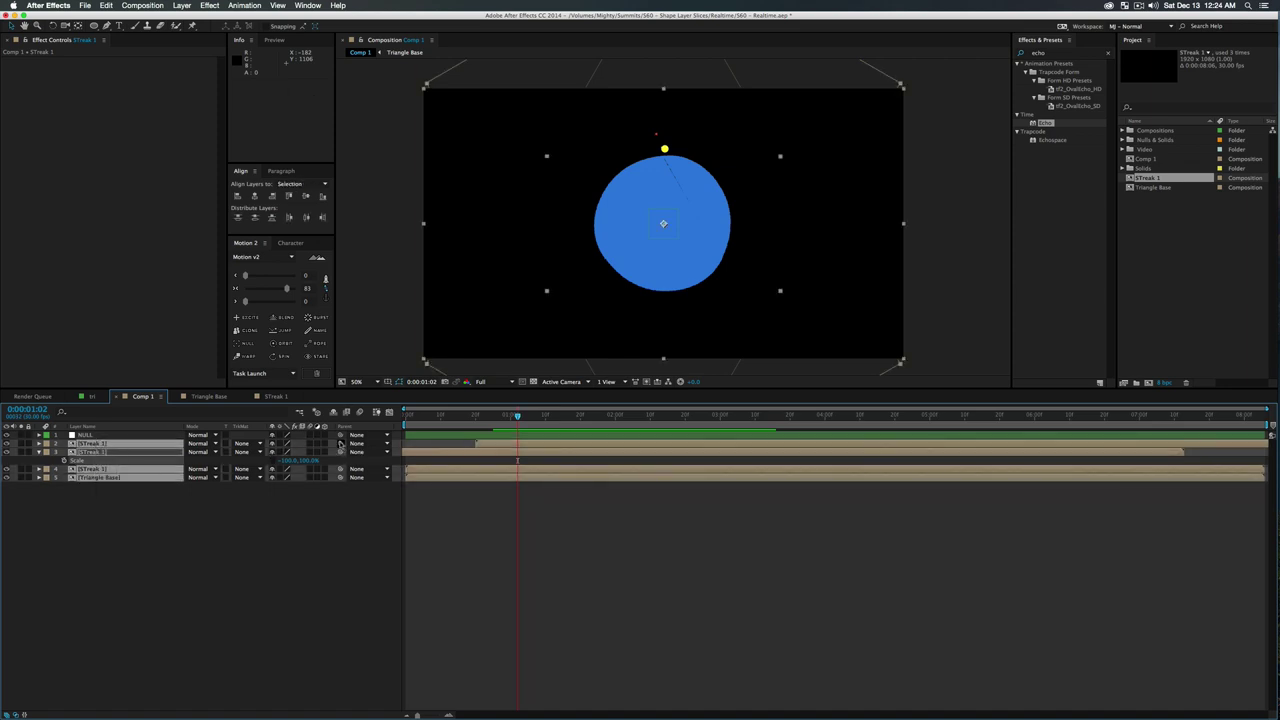
drag(340, 443, 110, 441)
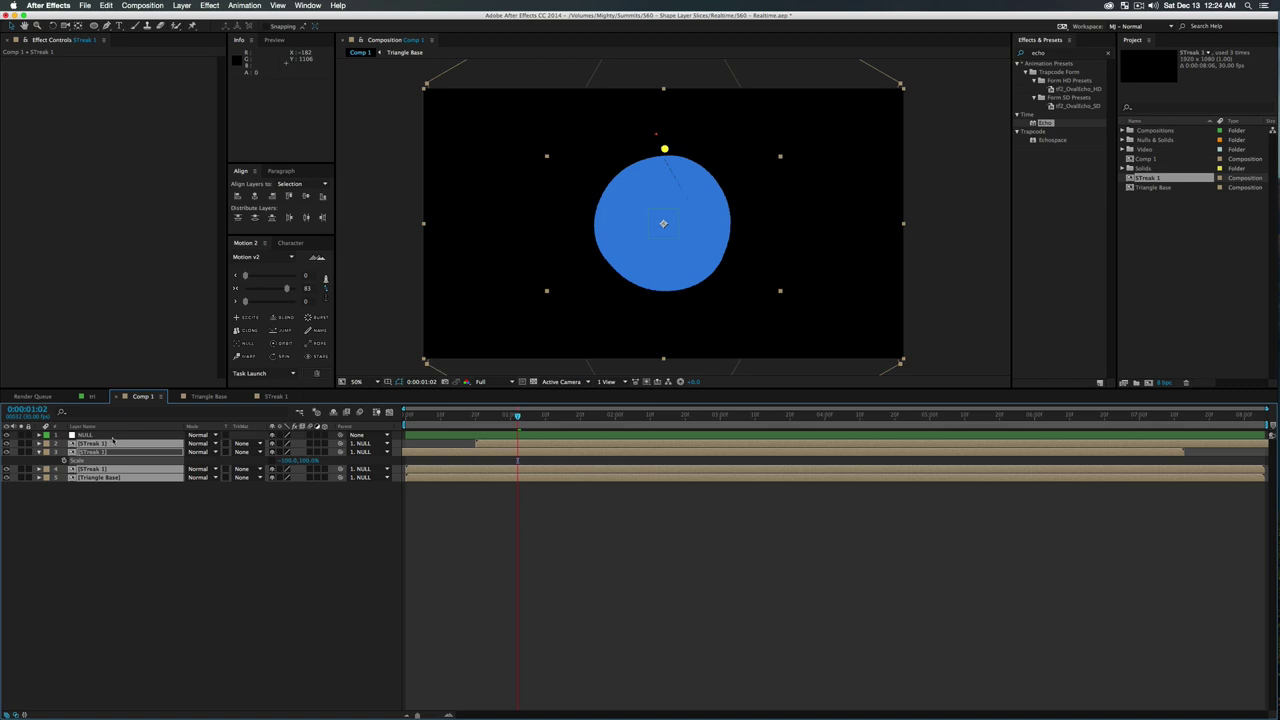
Find the first slice's start frame in Triangle Base and add a Rotation keyframe to NULL in Comp 1 at 0:00:01:00
click(206, 397)
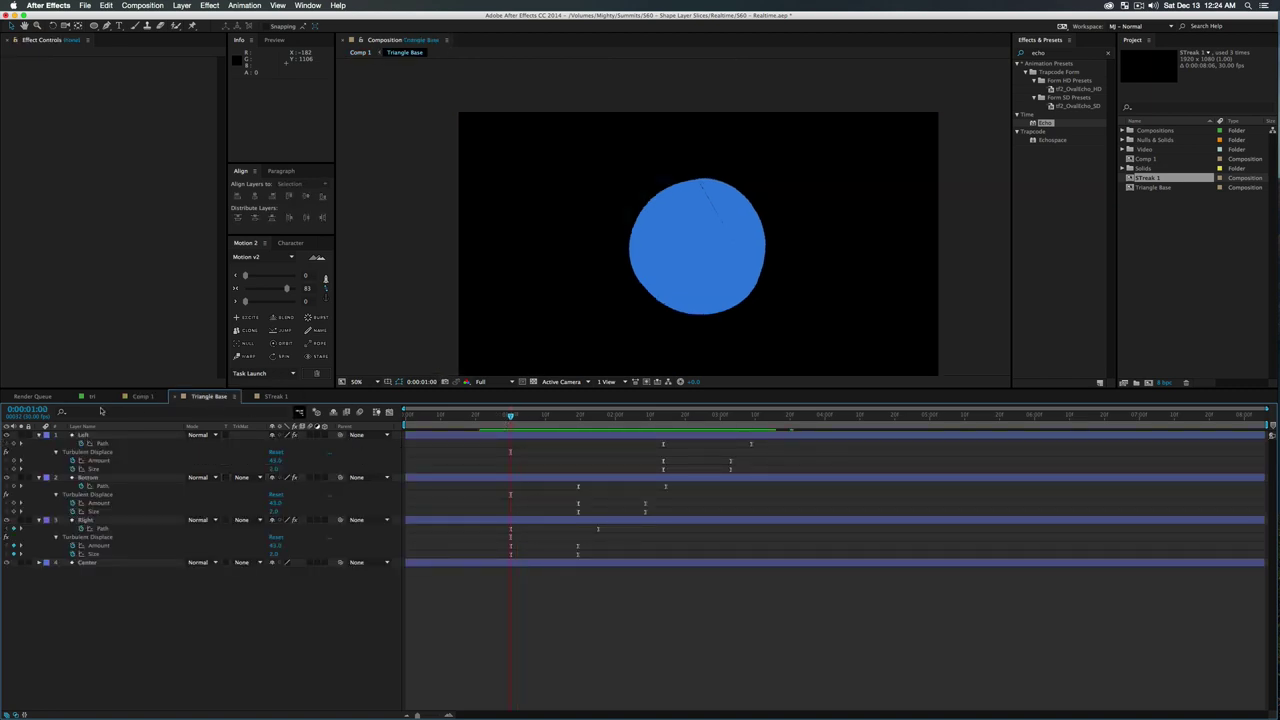
click(150, 397)
click(98, 434)
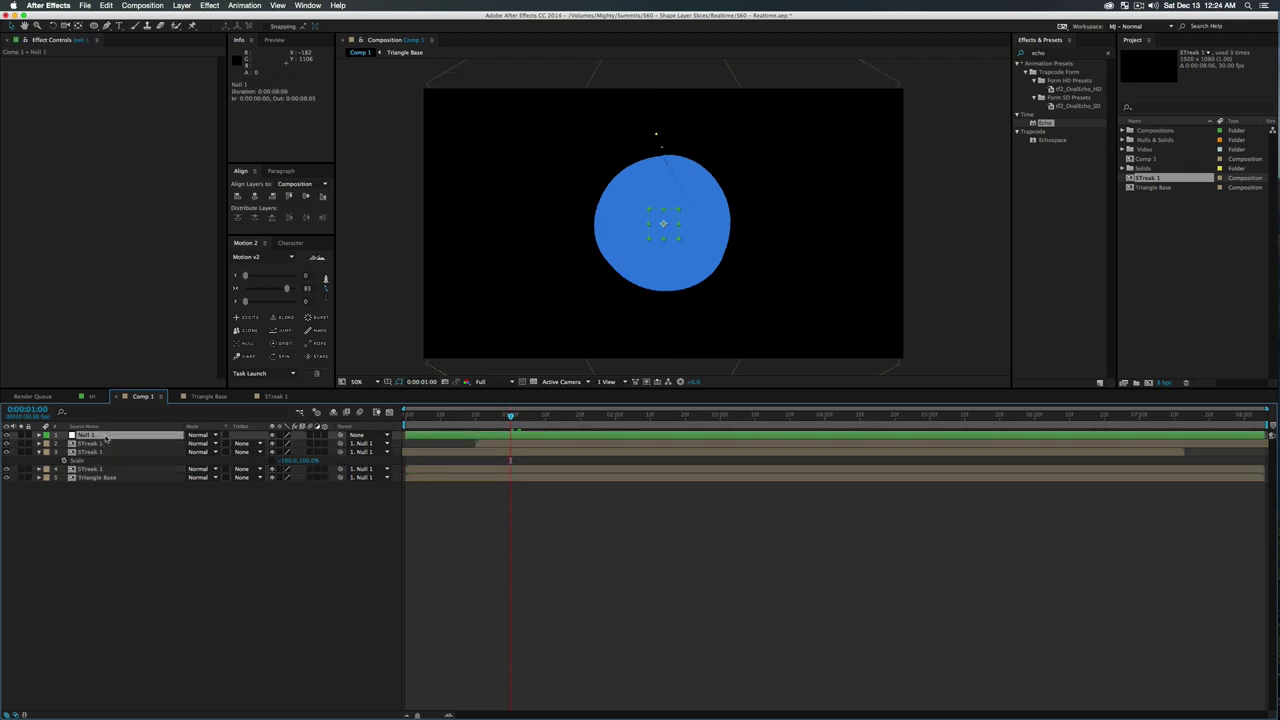
key(r)
click(63, 445)
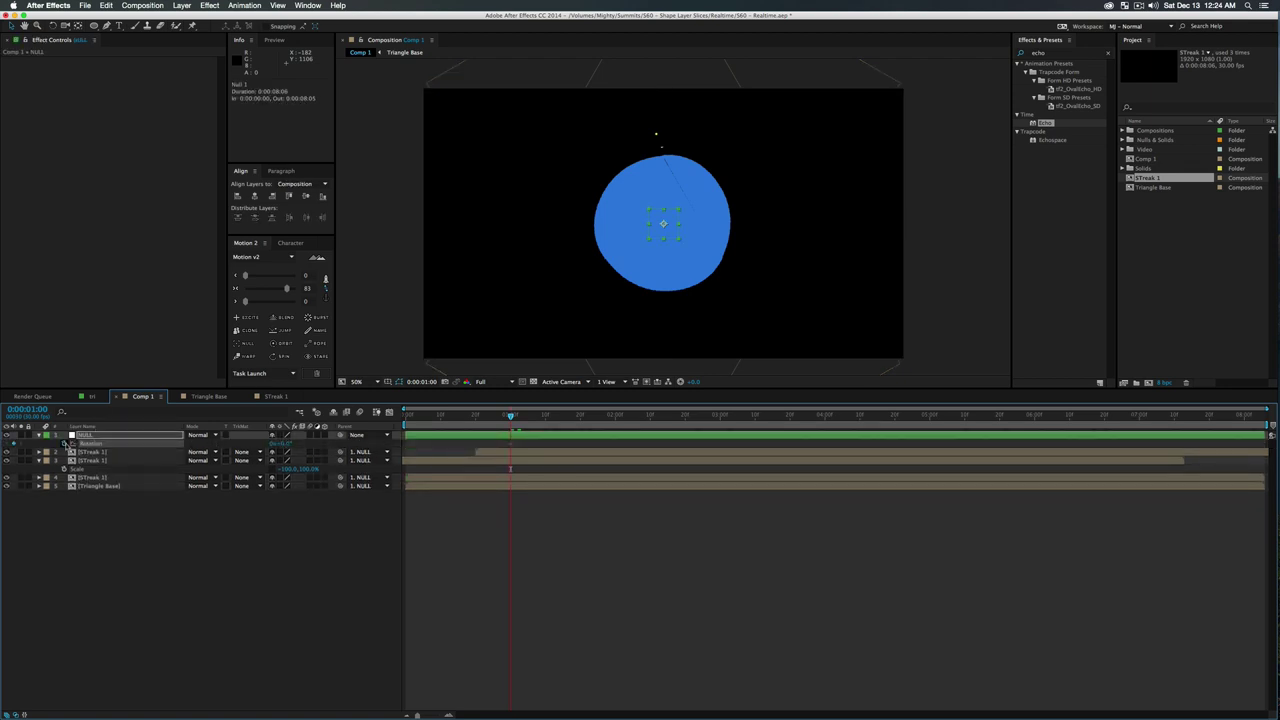
Locate the second slice's start in Triangle Base and keyframe NULL's rotation to 19° at 0:00:01:19 in Comp 1
click(208, 396)
drag(515, 415, 583, 428)
click(143, 396)
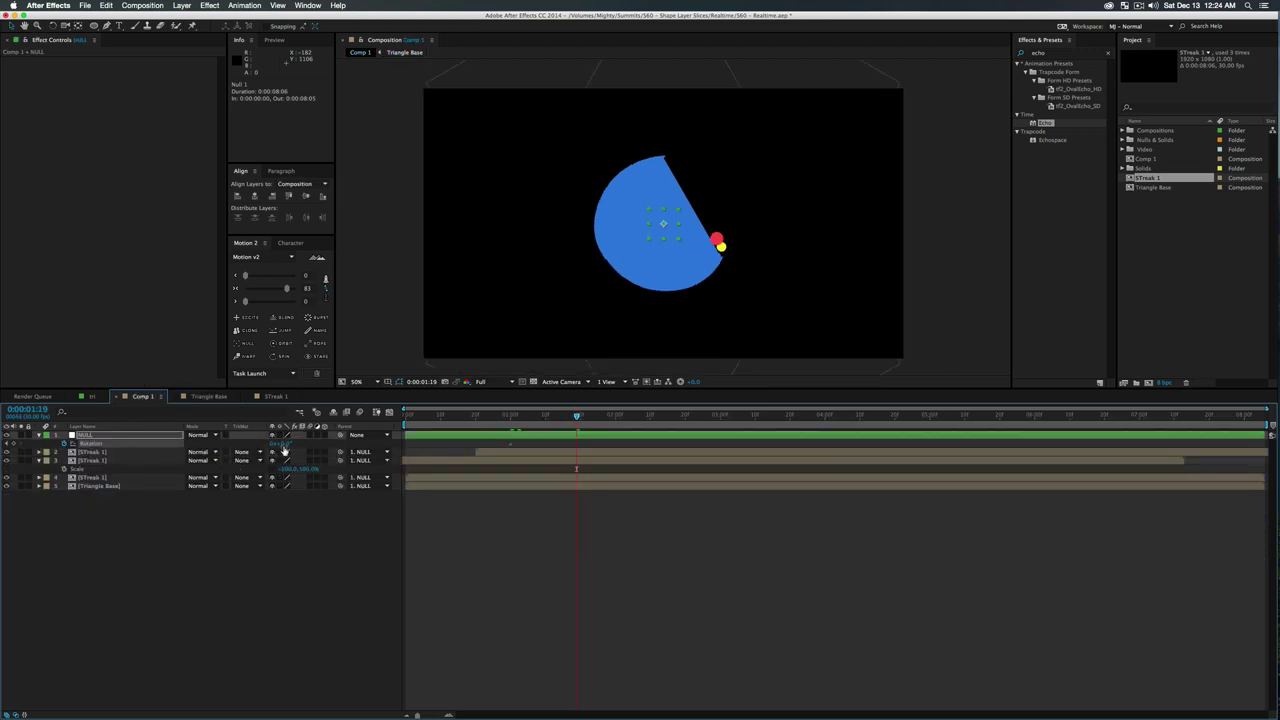
drag(284, 450, 293, 448)
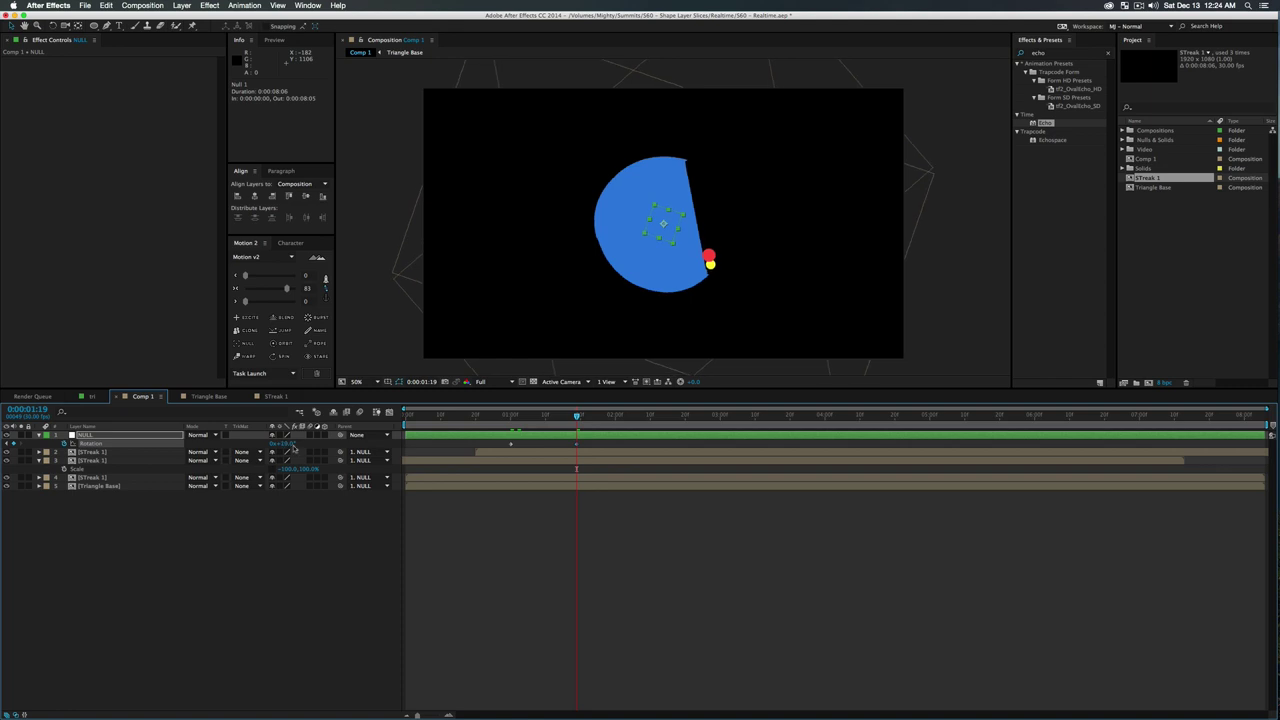
Keyframe NULL's rotation to -19° at 0:00:02:11 and 20° at 0:00:03:06, previewing the slices in between
drag(576, 418, 605, 437)
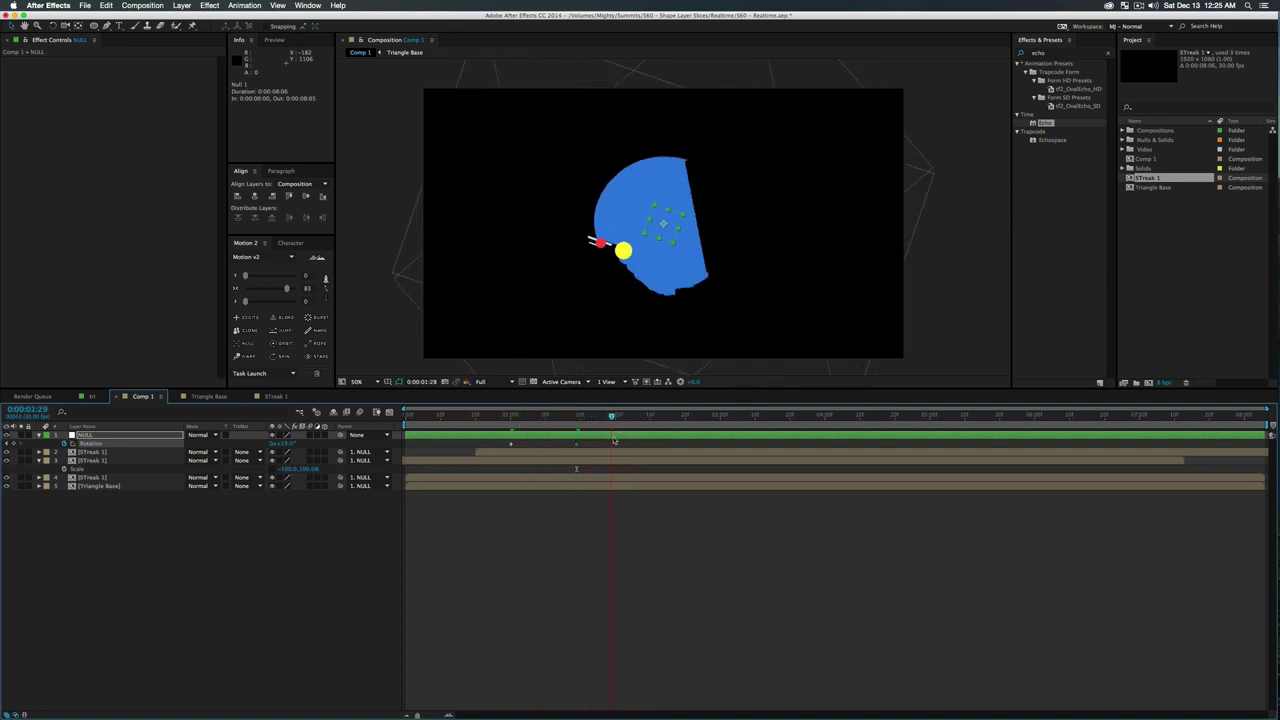
key(space)
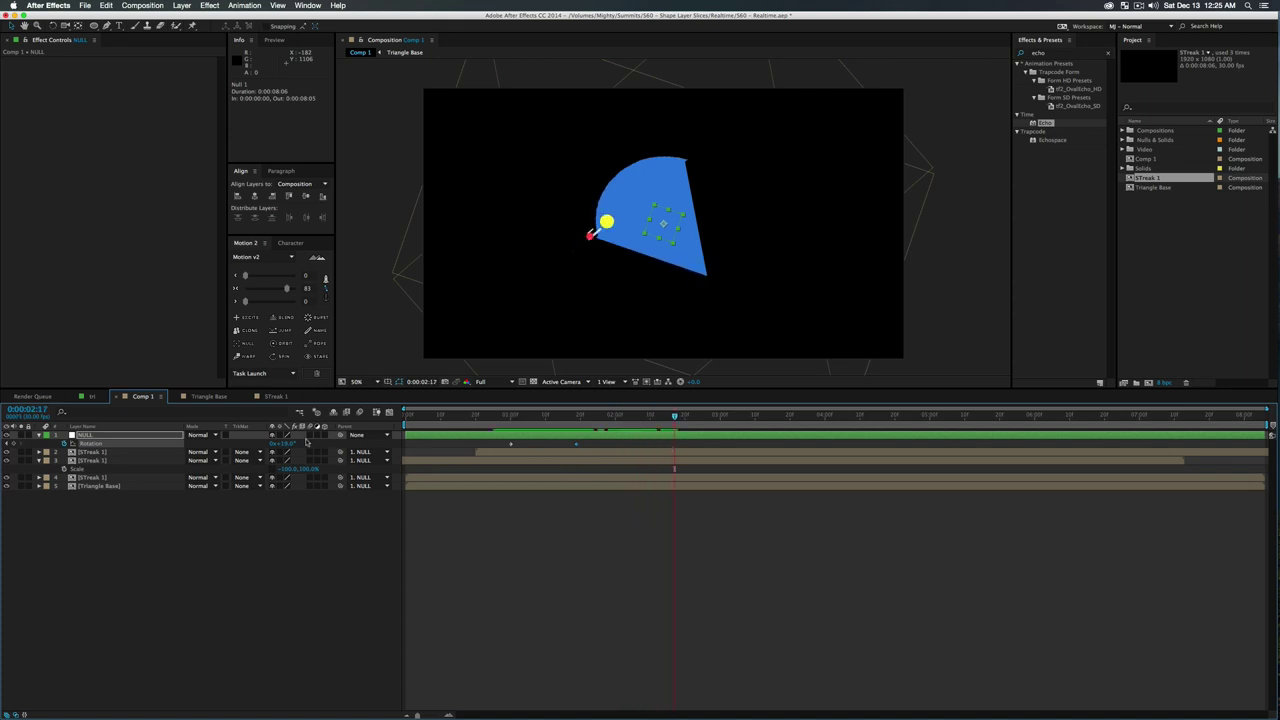
drag(287, 443, 250, 443)
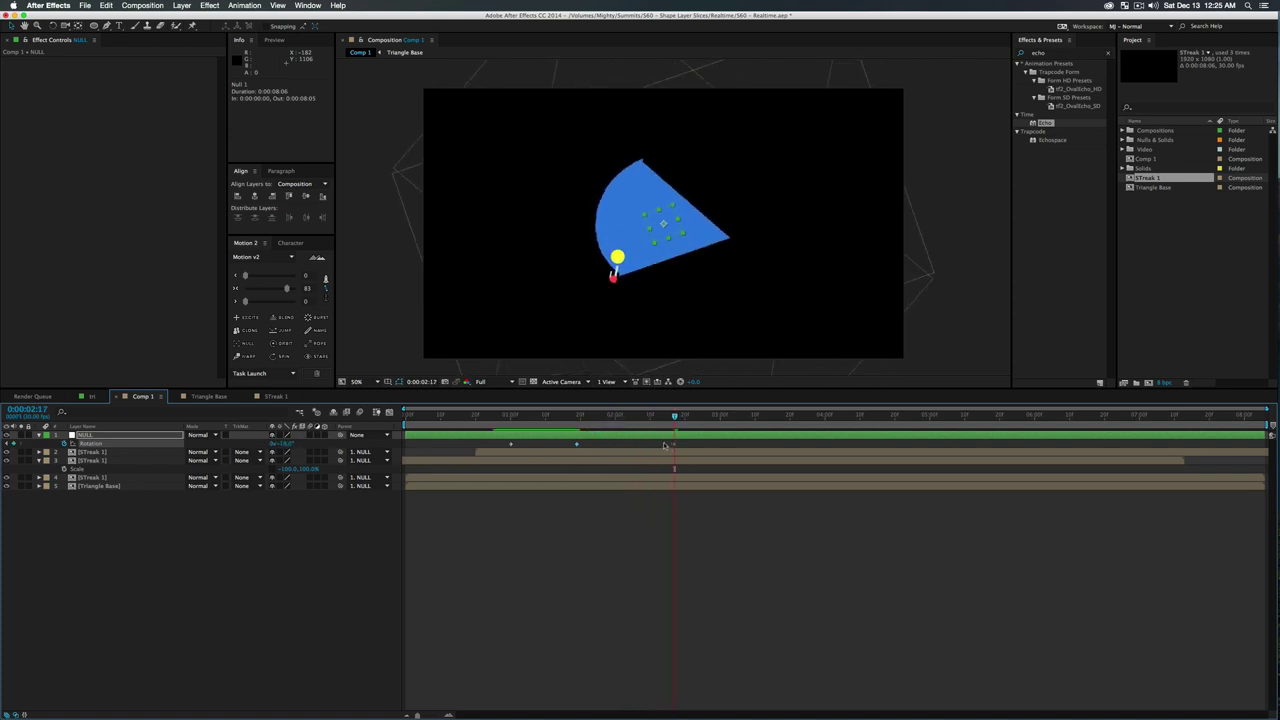
drag(674, 447, 486, 420)
key(space)
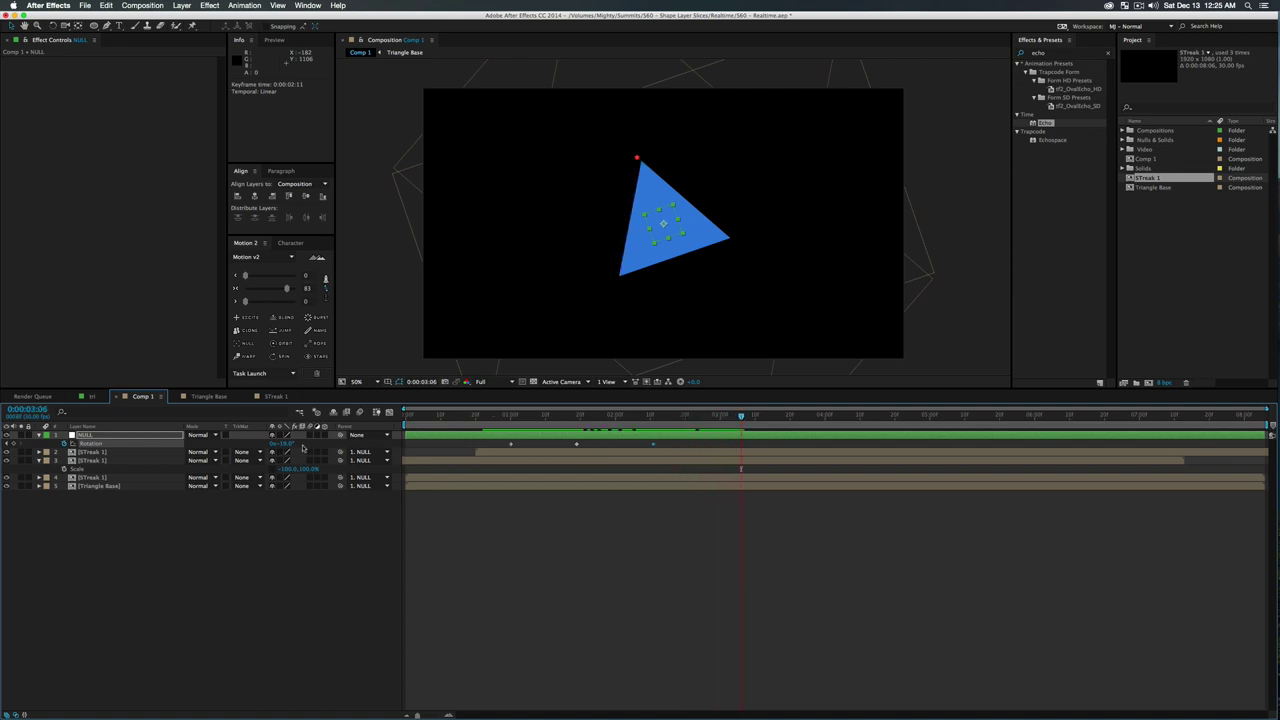
drag(284, 446, 314, 446)
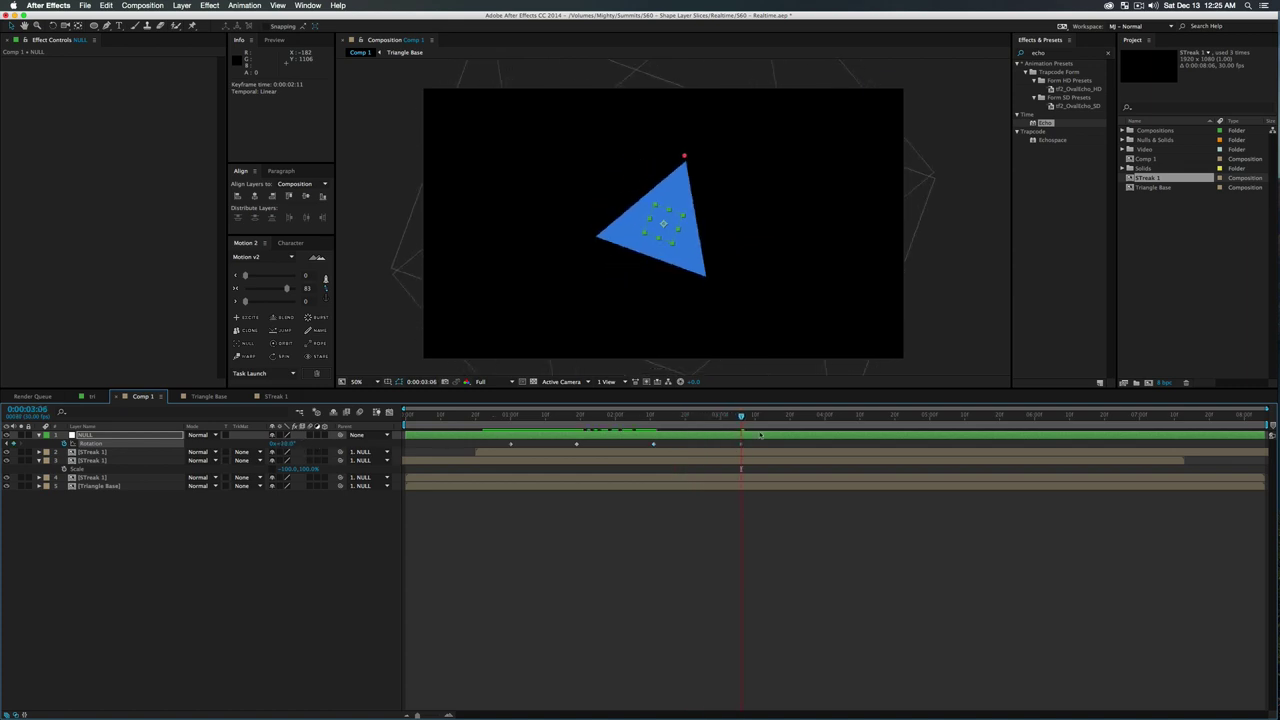
Ease all of NULL's rotation keyframes to 72 with Motion v2, preview the rotating slices and save the project
click(683, 497)
drag(803, 571, 483, 433)
drag(267, 289, 275, 290)
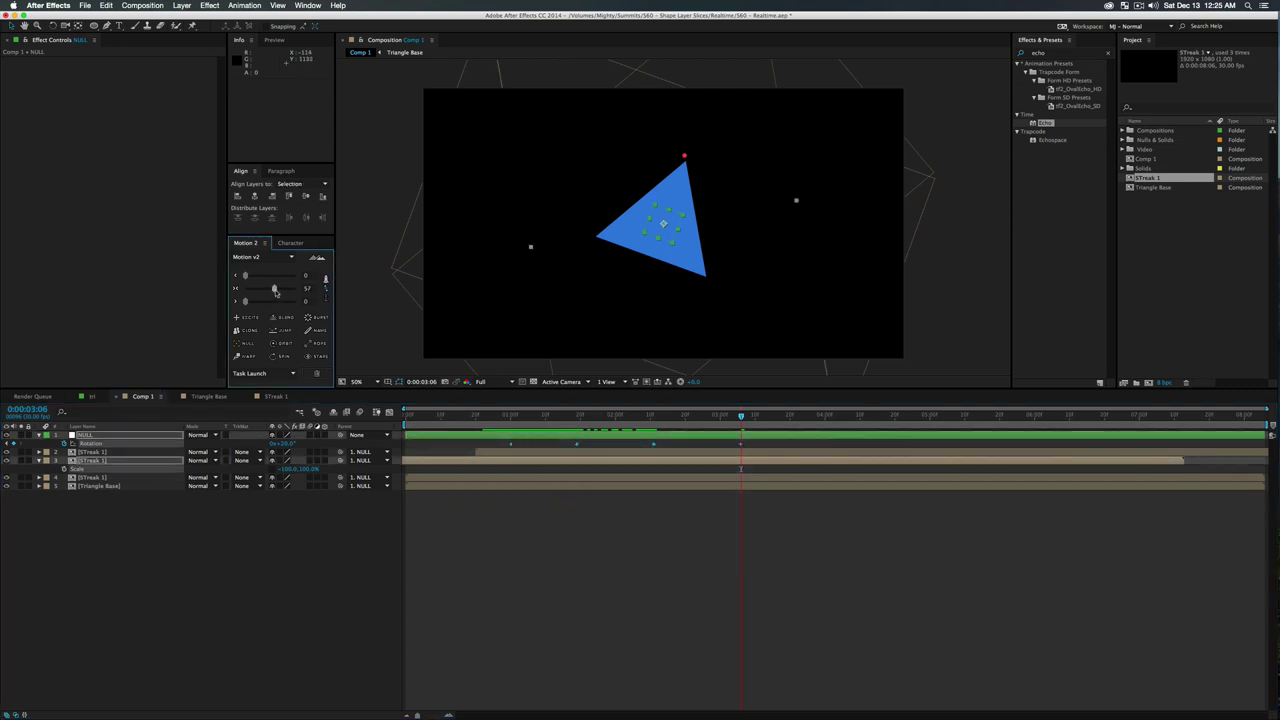
click(345, 530)
click(508, 415)
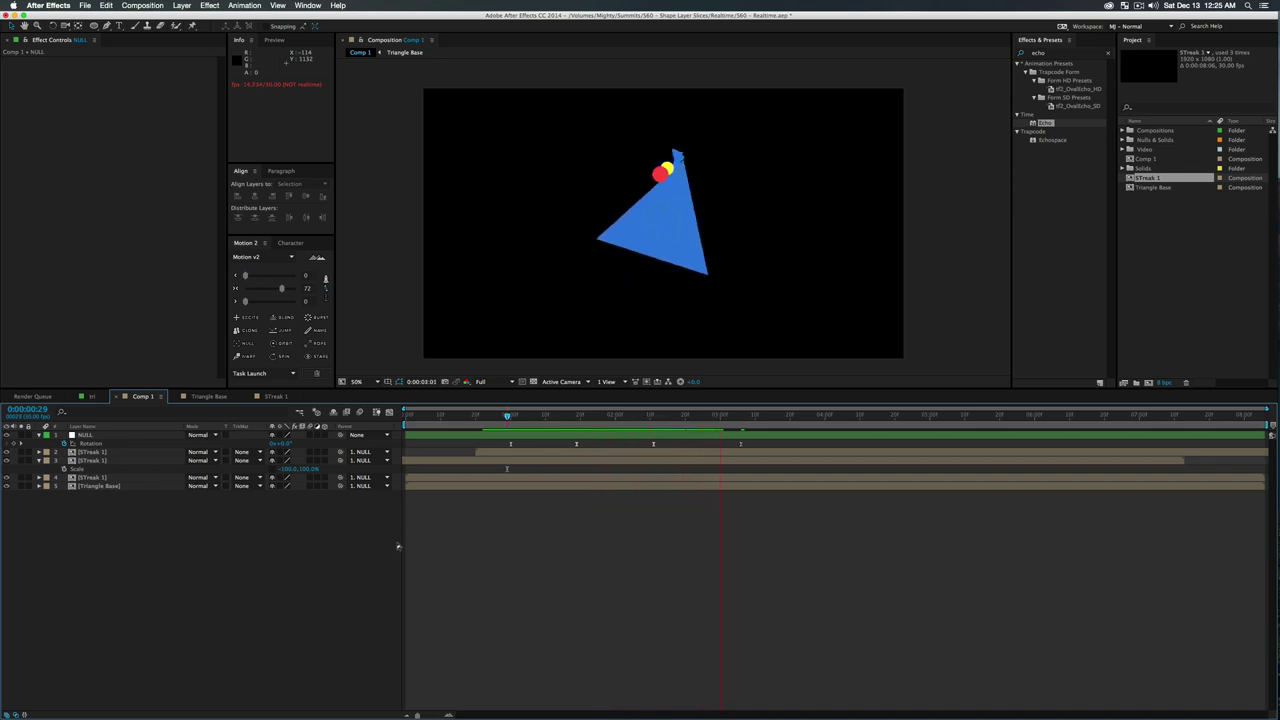
key(super+s)
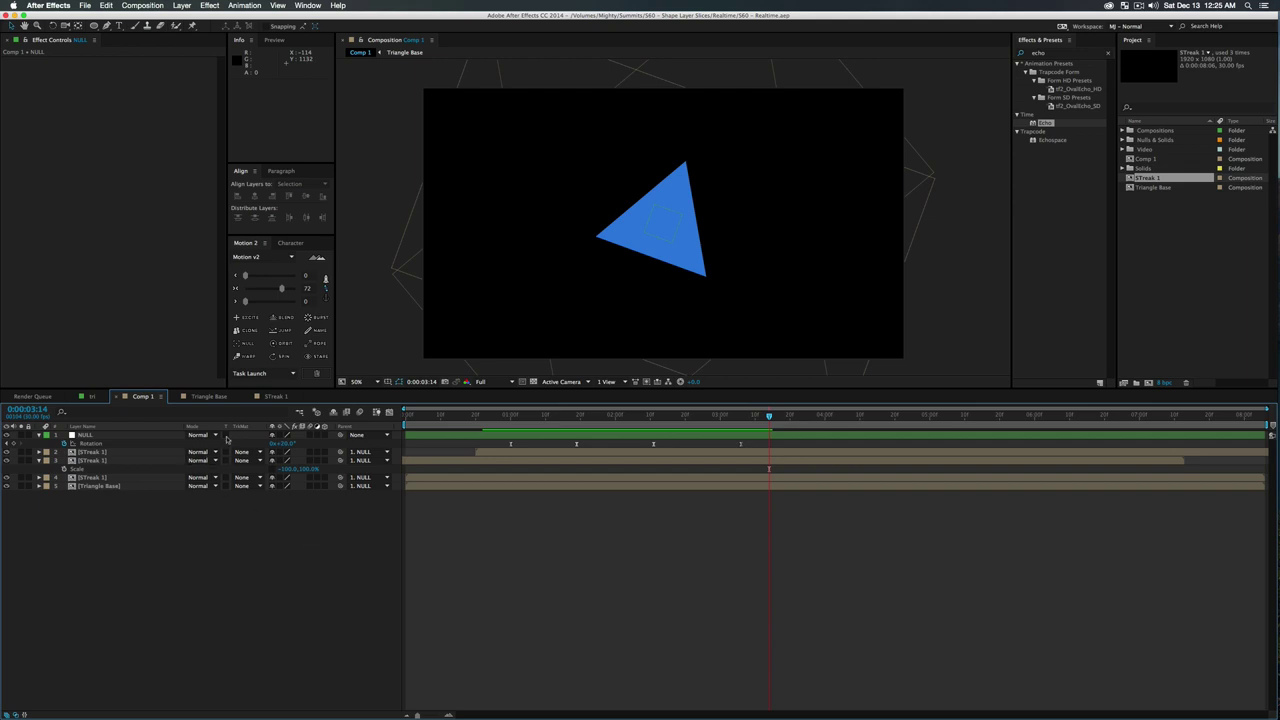
In Triangle Base, copy the Left layer's Path, Amount and Size keyframes and paste them at 0:00:03:17
click(206, 397)
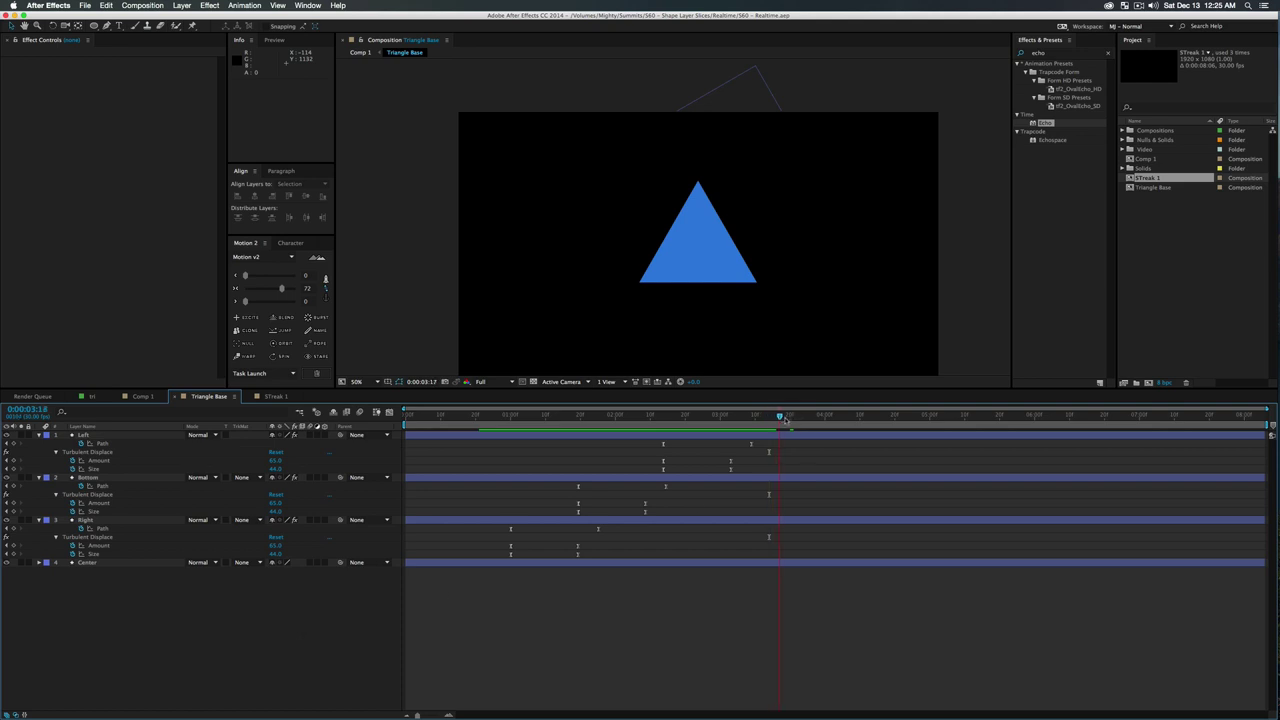
drag(757, 427, 781, 437)
drag(650, 446, 755, 456)
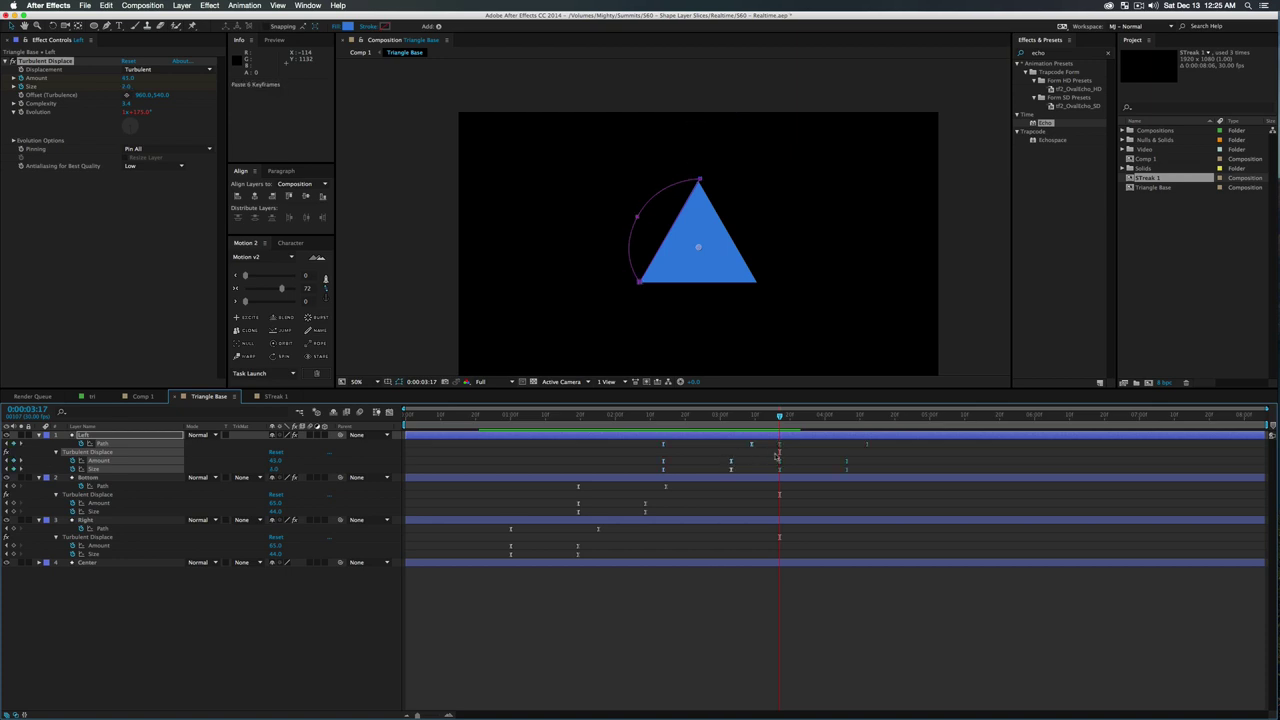
Time-reverse the Left layer's pasted Path, Amount and Size keyframes in Triangle Base and preview the side growing back
key(super+v)
drag(775, 437, 903, 474)
right_click(867, 447)
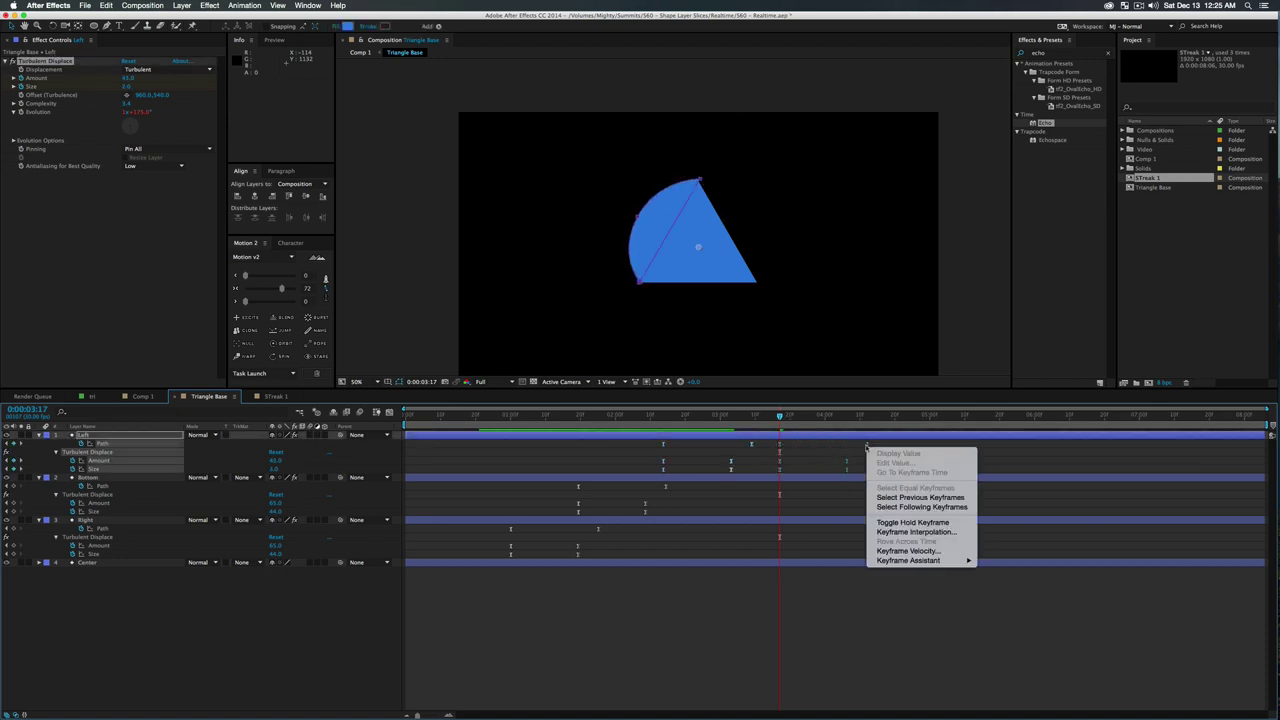
mouse_move(903, 562)
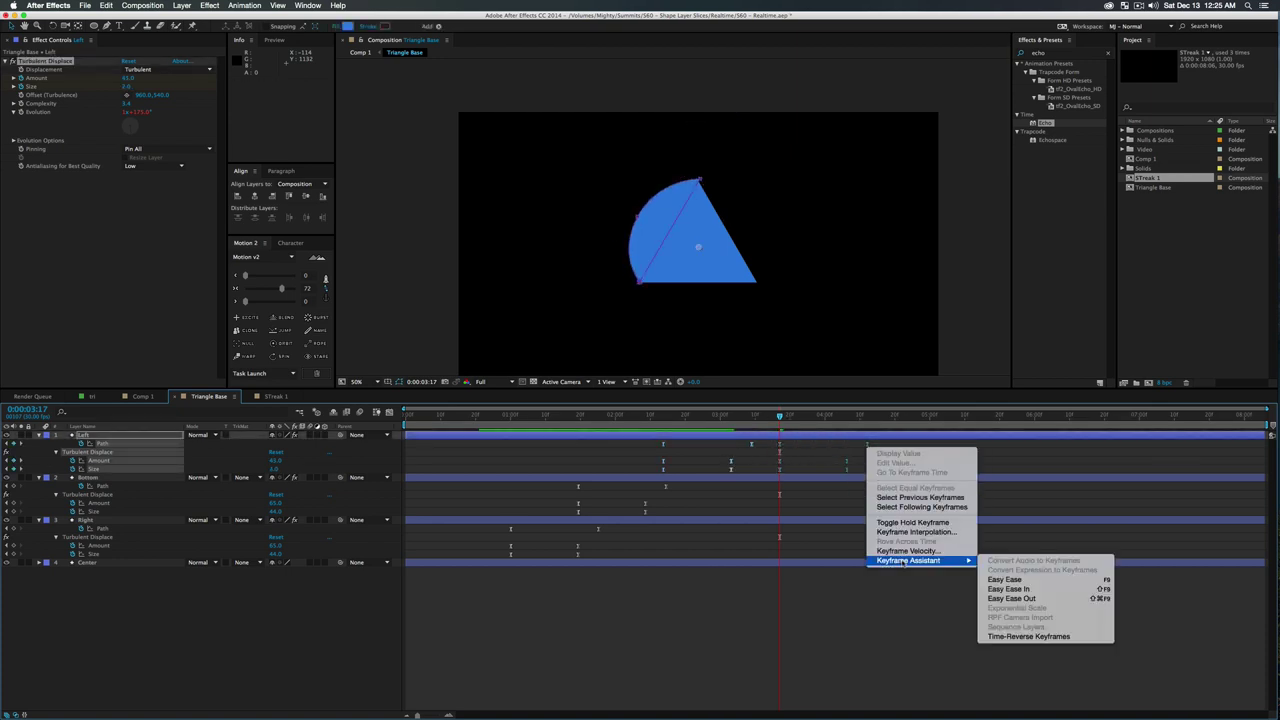
click(1036, 637)
key(space)
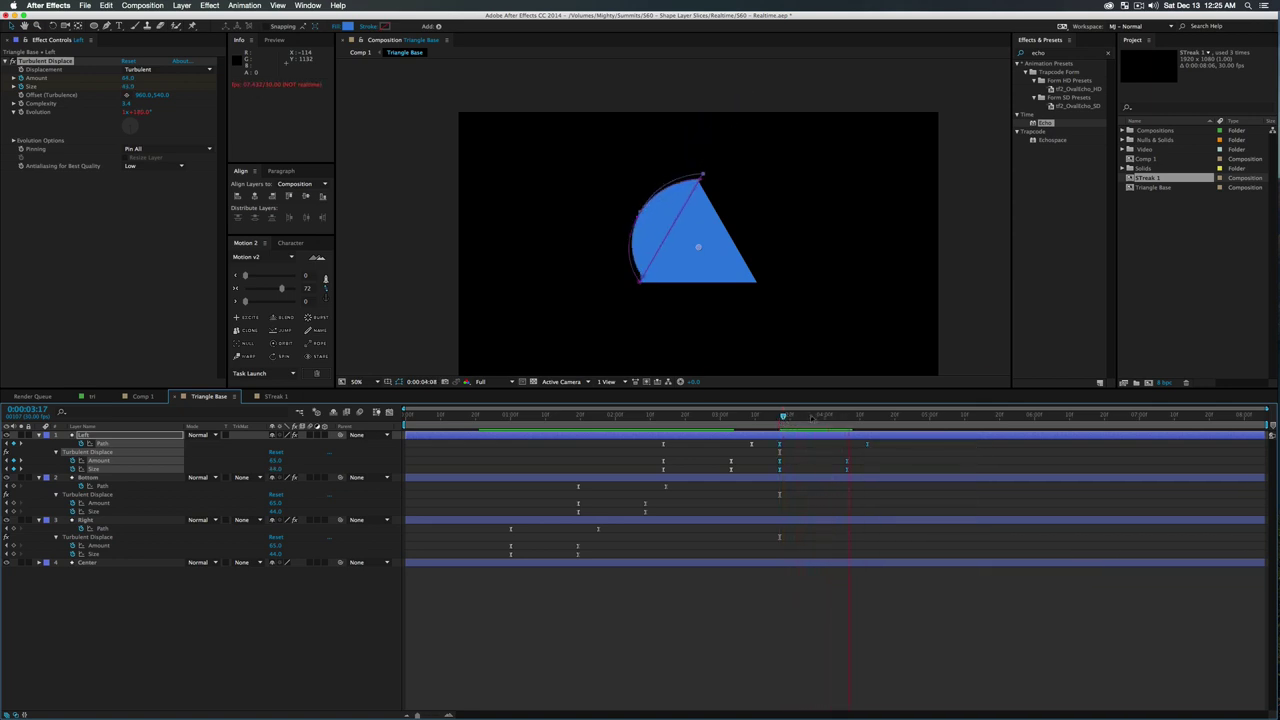
Copy the Bottom layer's Path, Amount and Size keyframes, paste them at 0:00:03:17 and time-reverse the copies
drag(541, 485, 687, 517)
key(super+c)
key(ctrl+v)
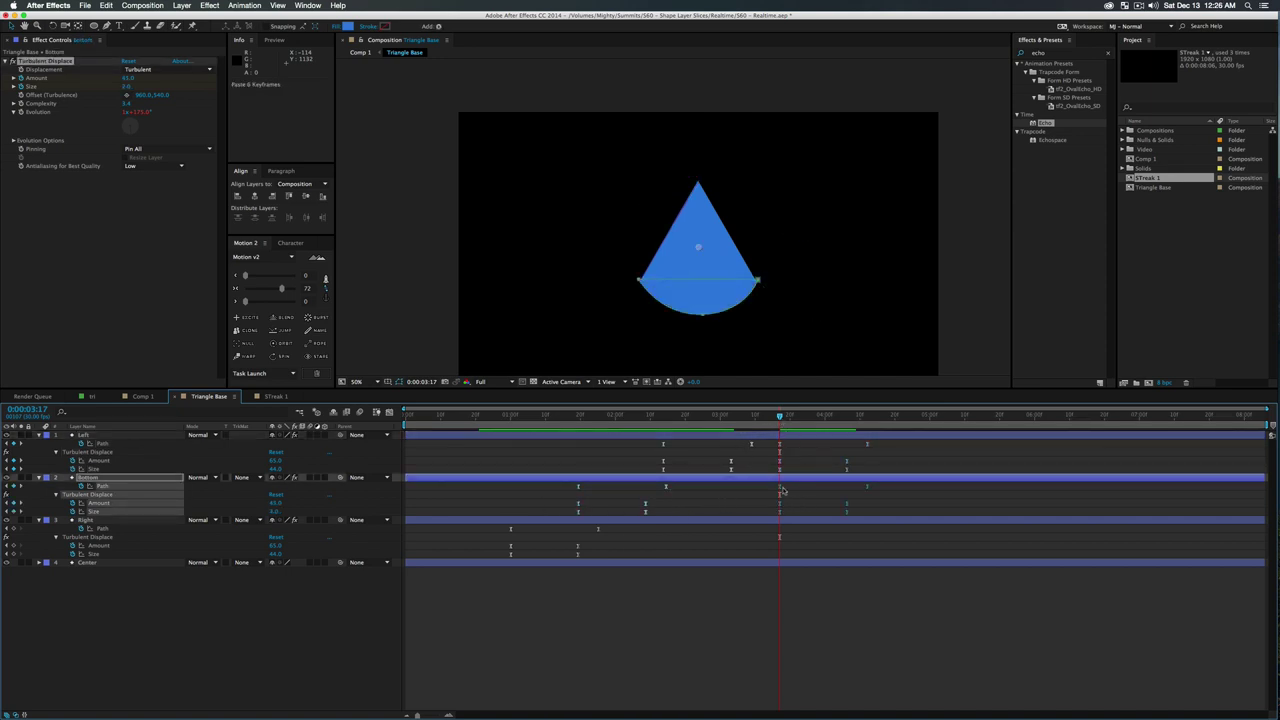
right_click(867, 488)
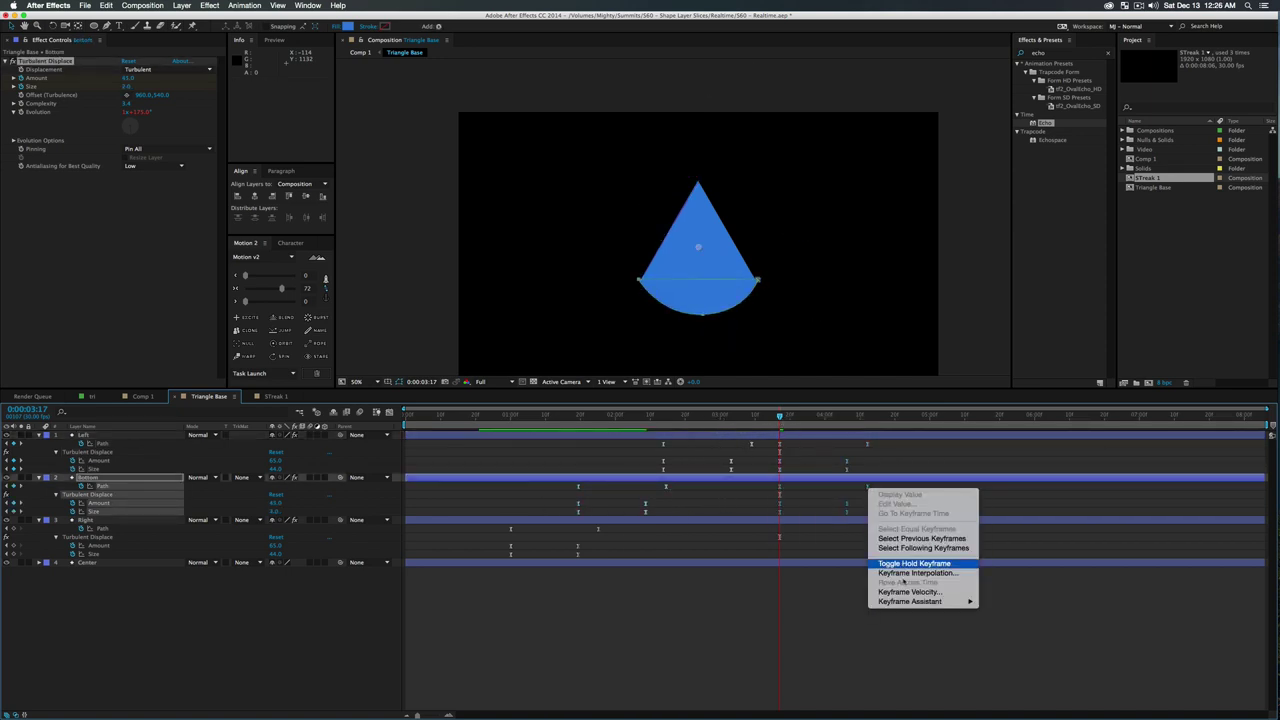
mouse_move(941, 604)
click(1030, 677)
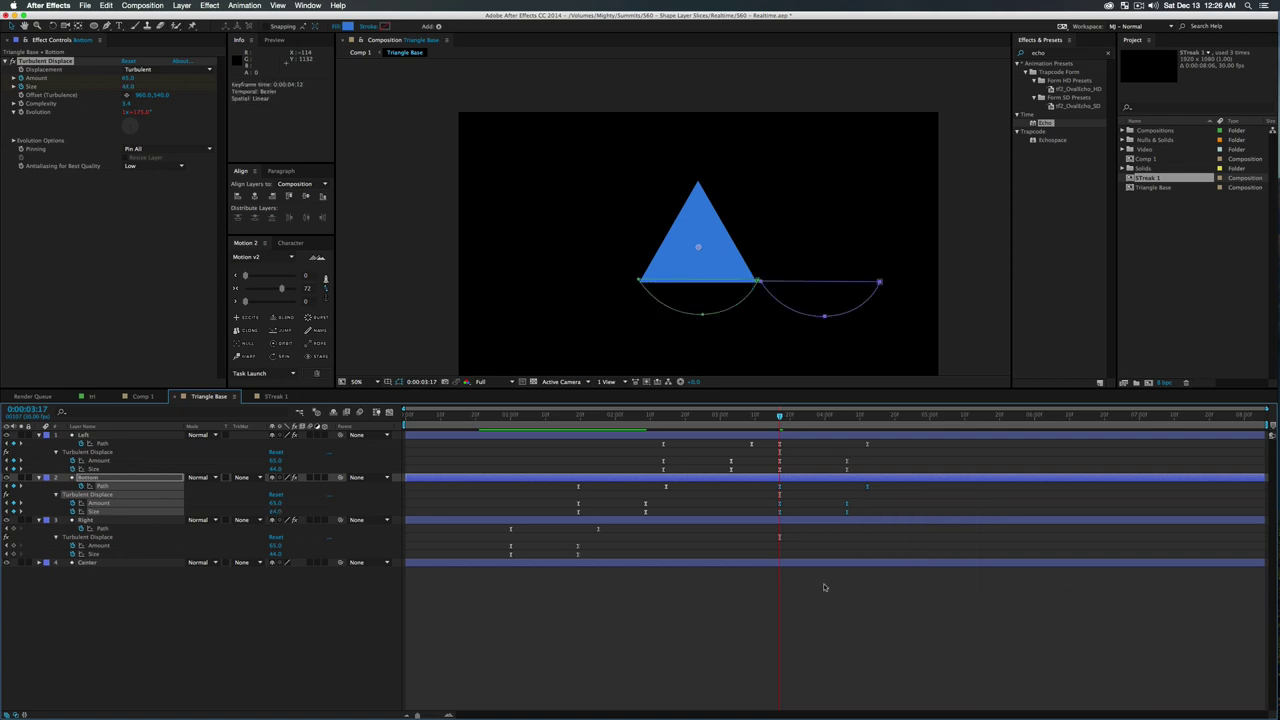
Copy the Right layer's Path, Amount and Size keyframes to 0:00:03:17, time-reverse them and preview all three sides growing back
drag(644, 588, 474, 518)
key(ctrl+c)
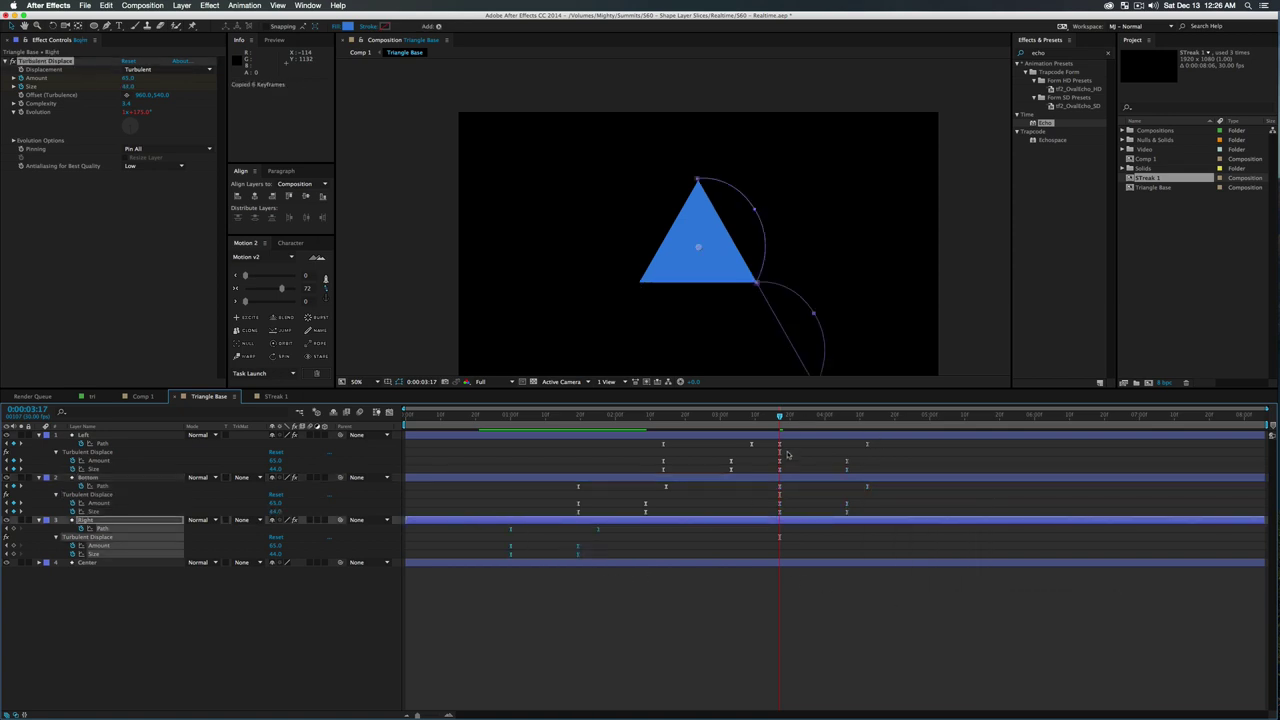
key(ctrl+v)
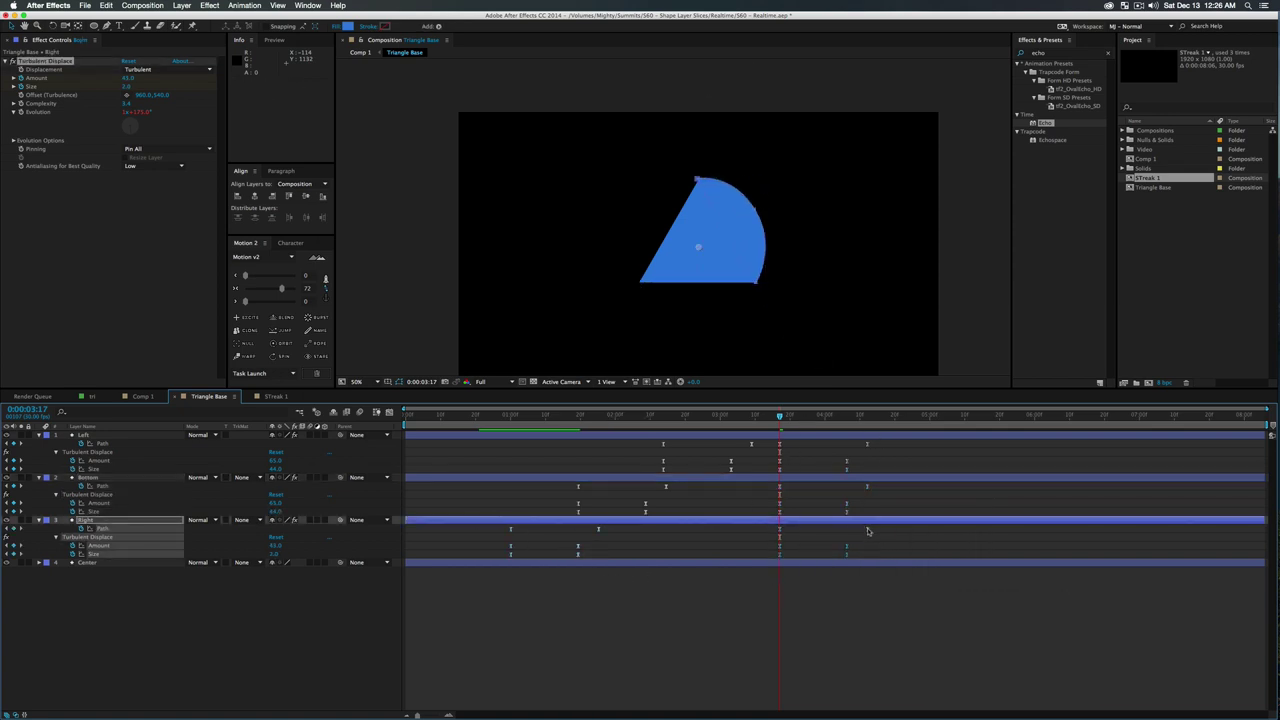
right_click(868, 531)
mouse_move(945, 644)
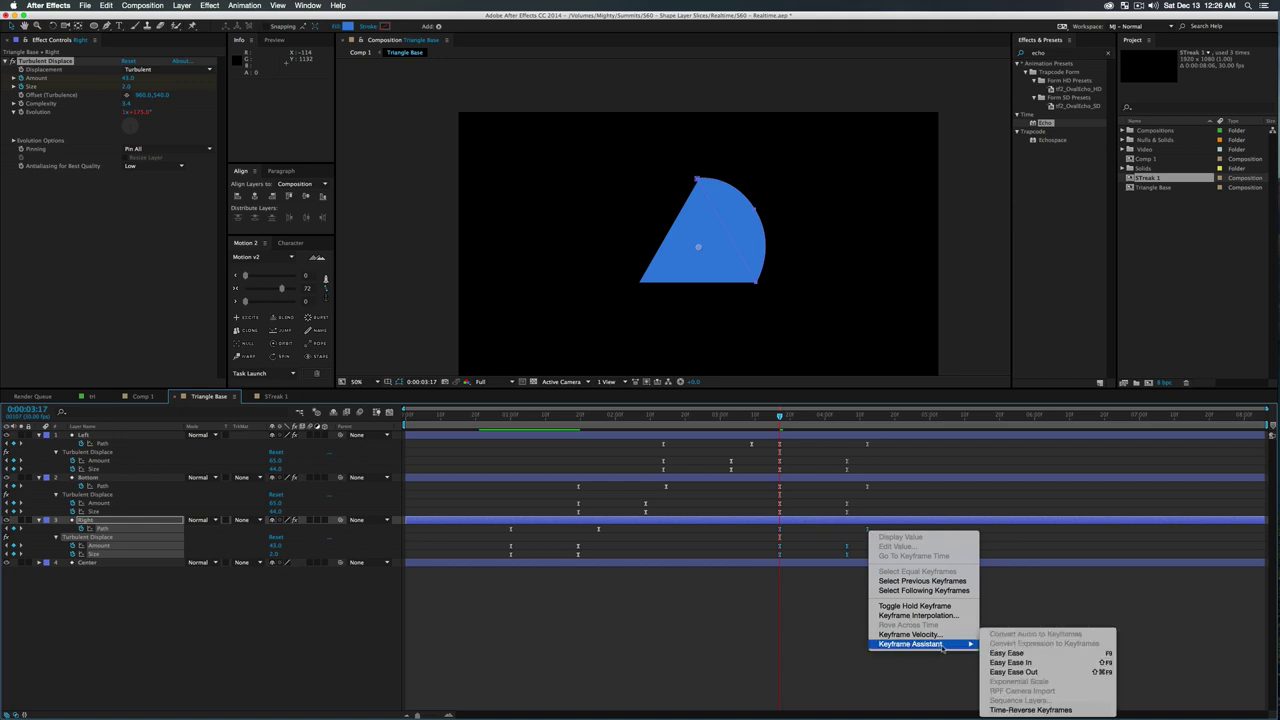
click(1030, 709)
key(space)
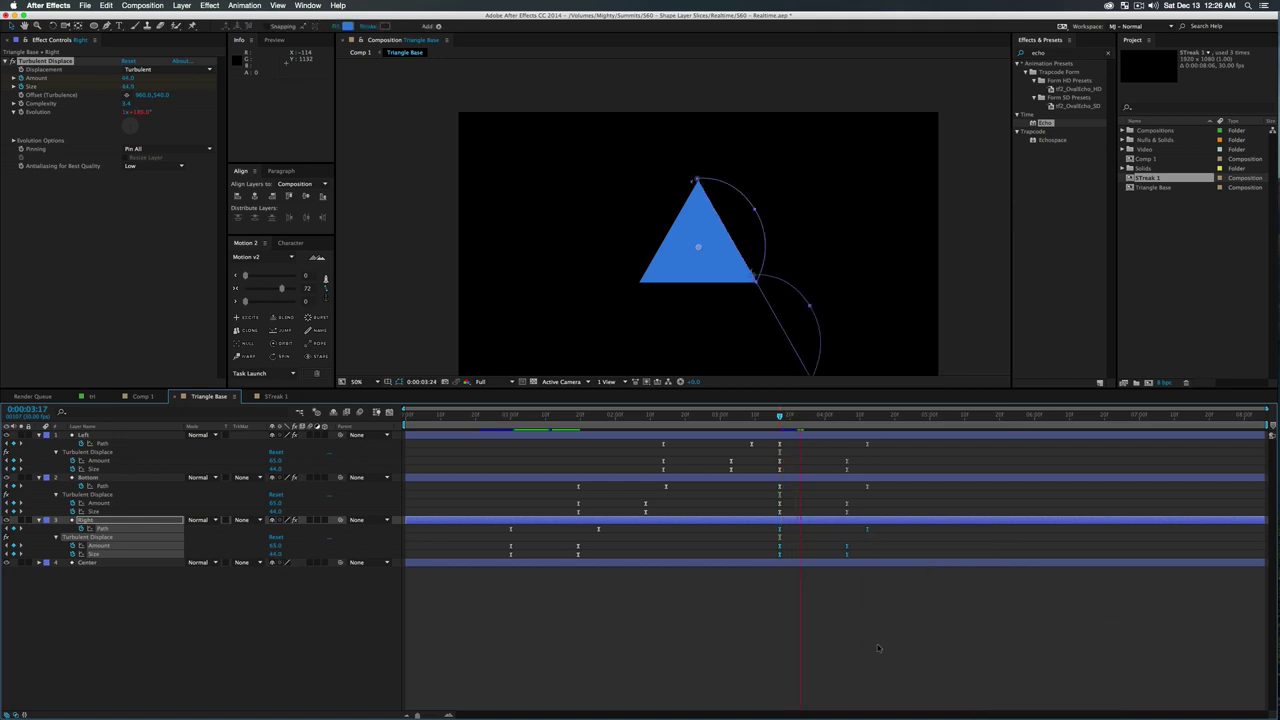
key(space)
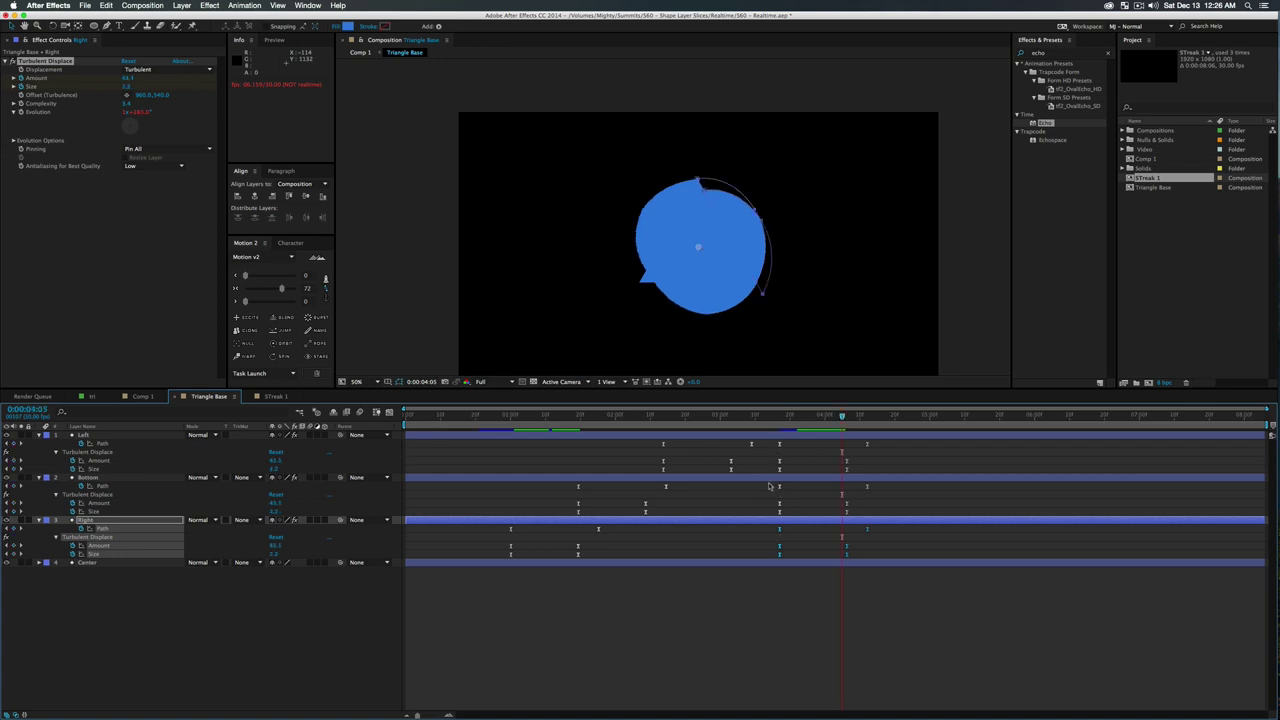
Shift the Bottom layer's reversed keyframes slightly later, extend the Left layer's to end last, and preview the staggered regrowth
drag(769, 484, 874, 488)
drag(778, 444, 880, 449)
drag(801, 418, 793, 418)
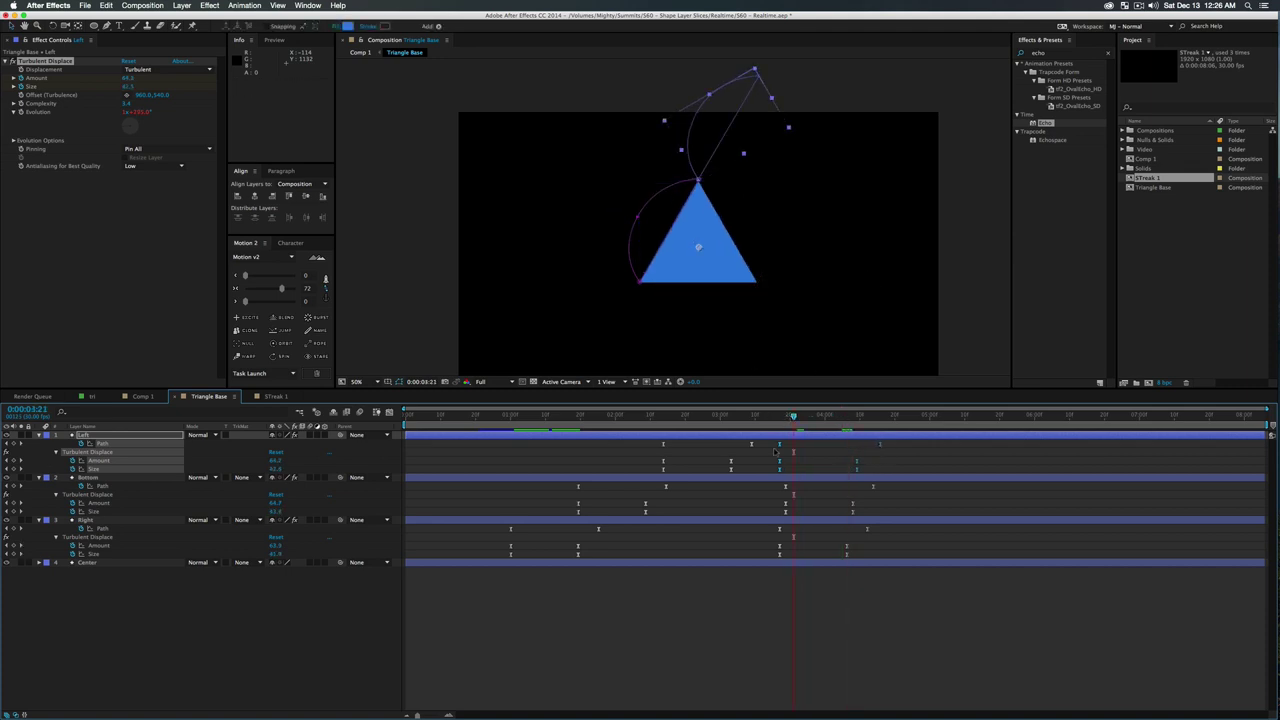
key(space)
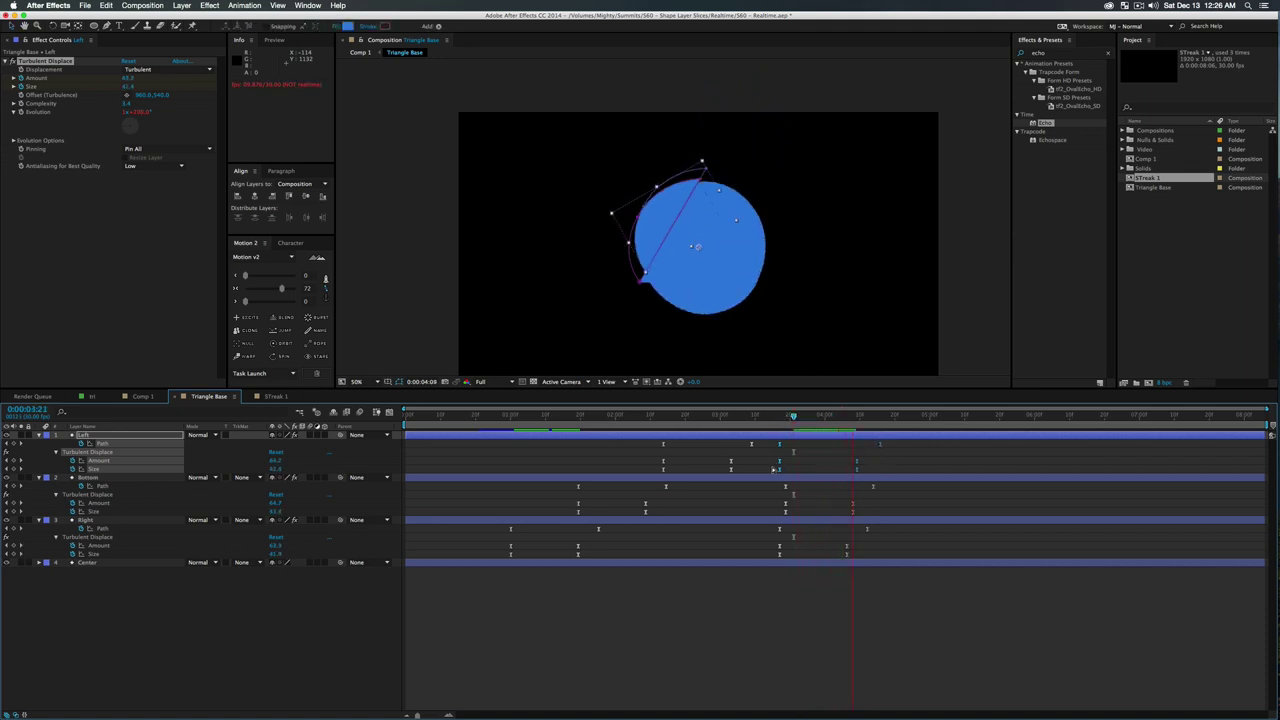
In Comp 1, preview the animation and keyframe NULL's rotation to a large counter-clockwise angle at 0:00:04:16, checking the spin
click(150, 396)
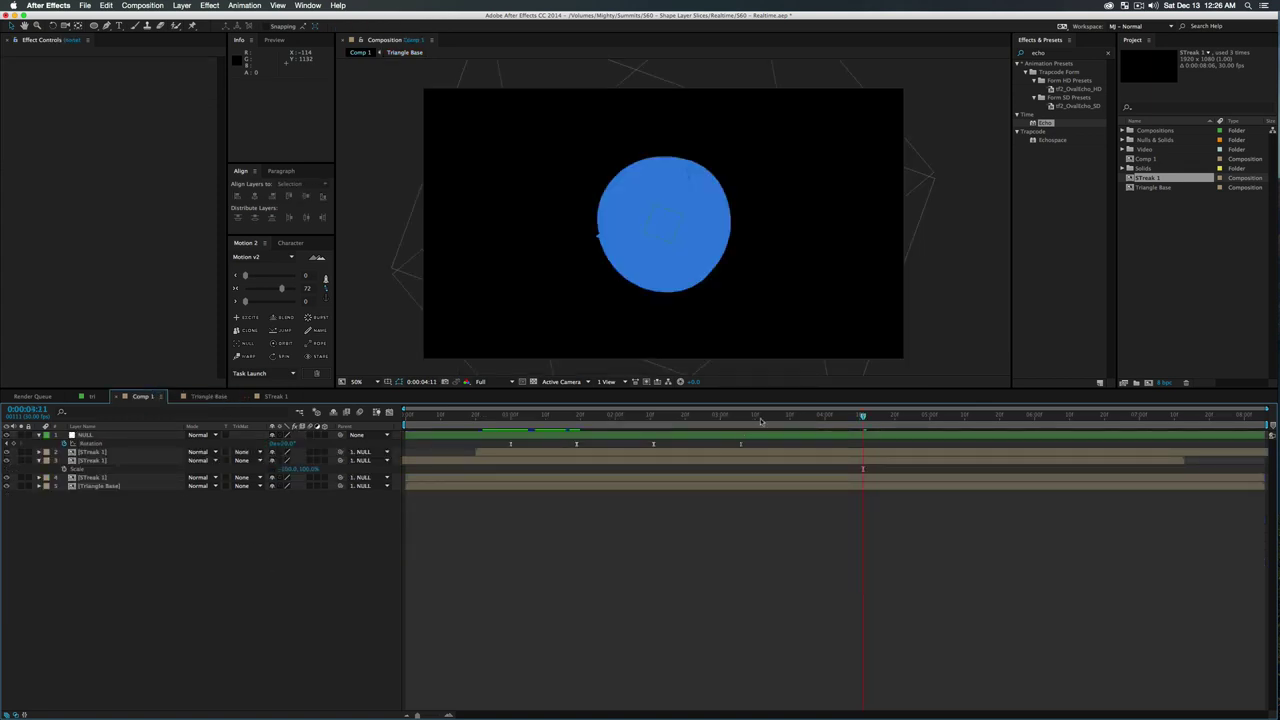
drag(760, 420, 528, 428)
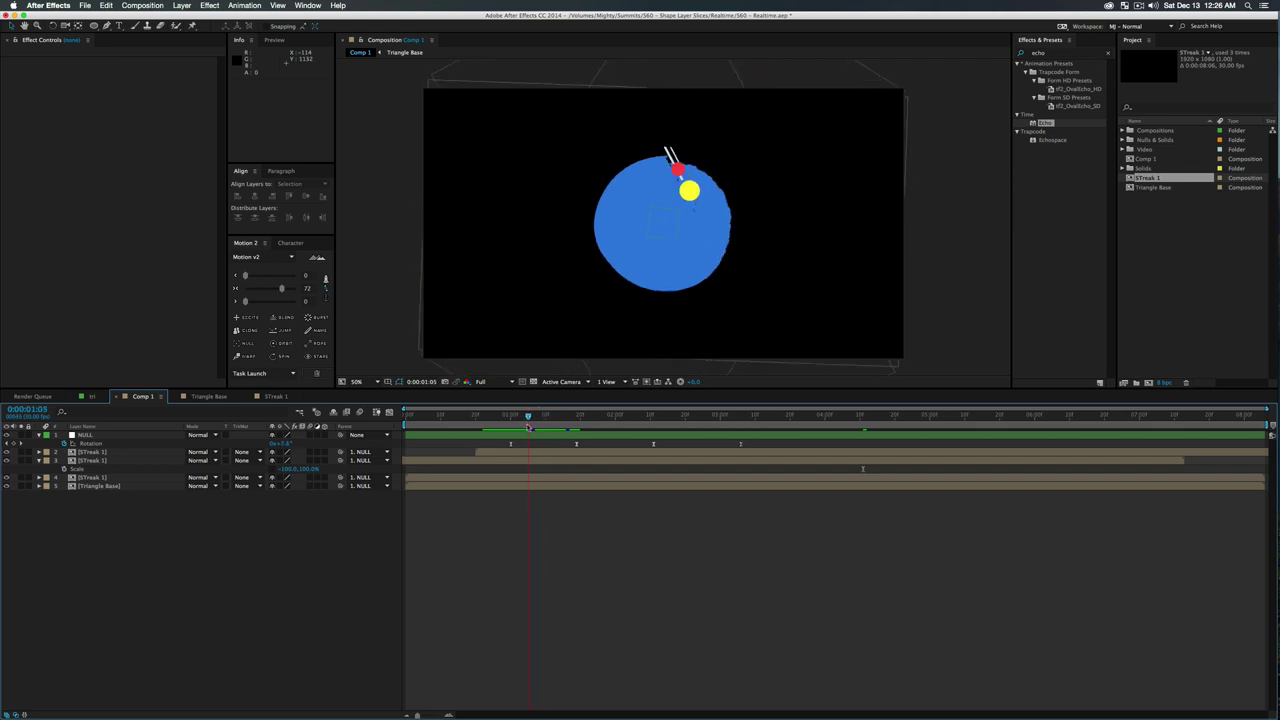
key(space)
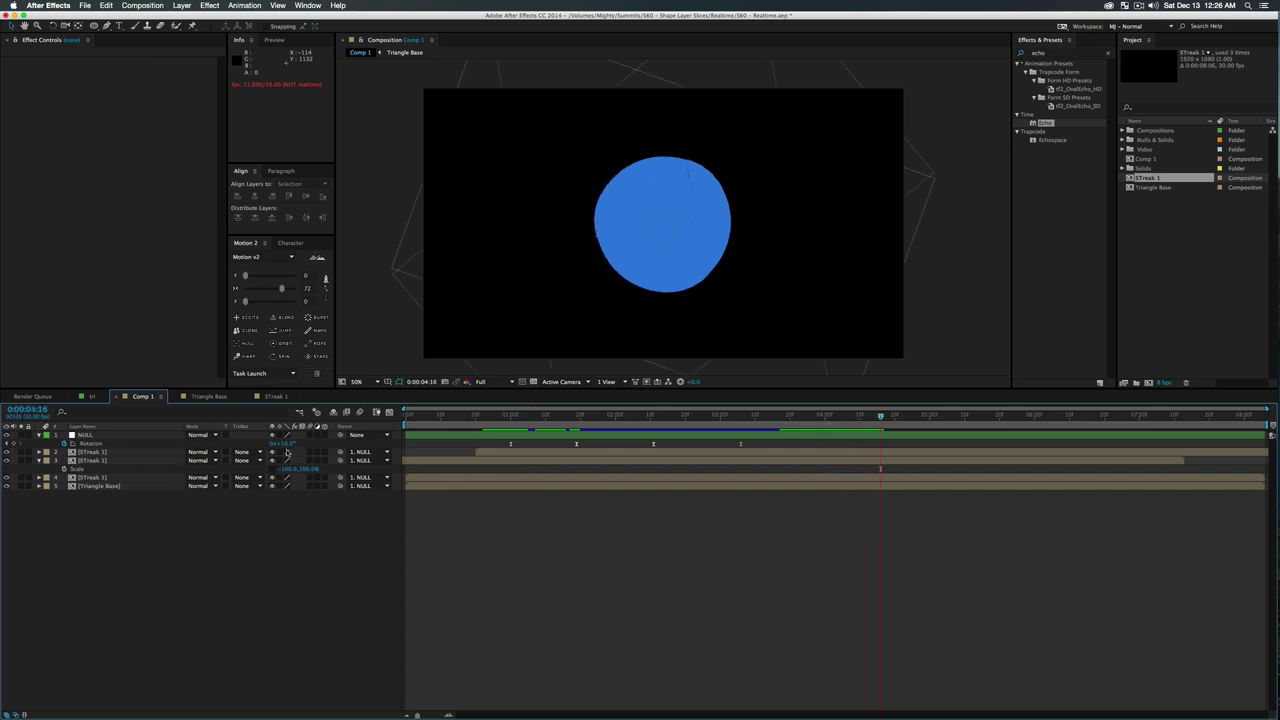
drag(287, 443, 262, 451)
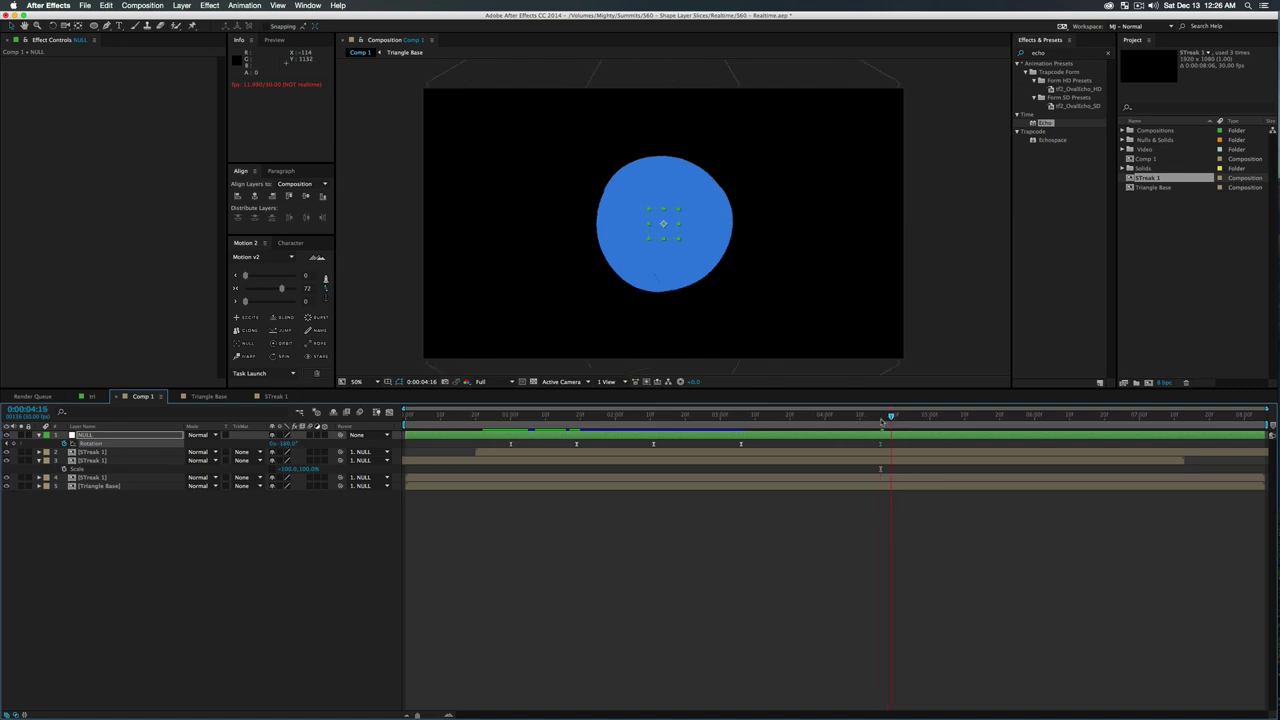
drag(880, 415, 716, 430)
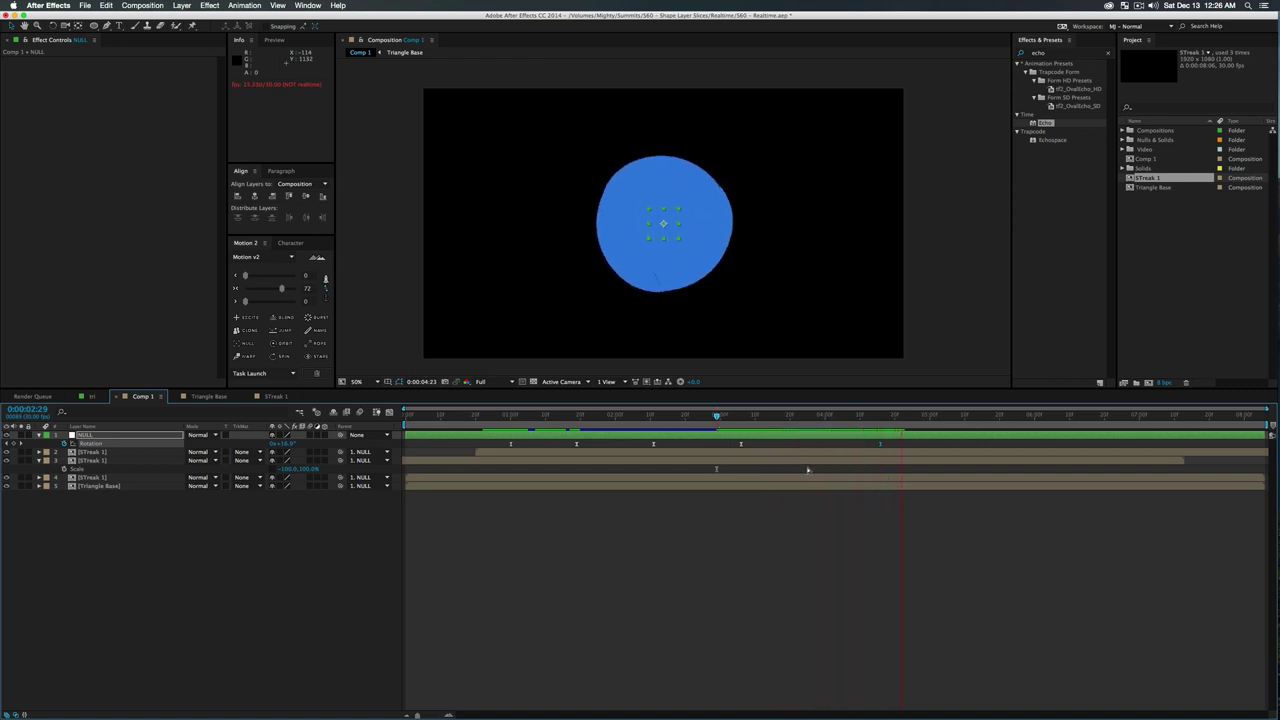
Apply a one-sided ease of 71 with Motion v2 to NULL's rotation keyframe at 0:00:03:06 and preview the animation
drag(778, 532, 727, 436)
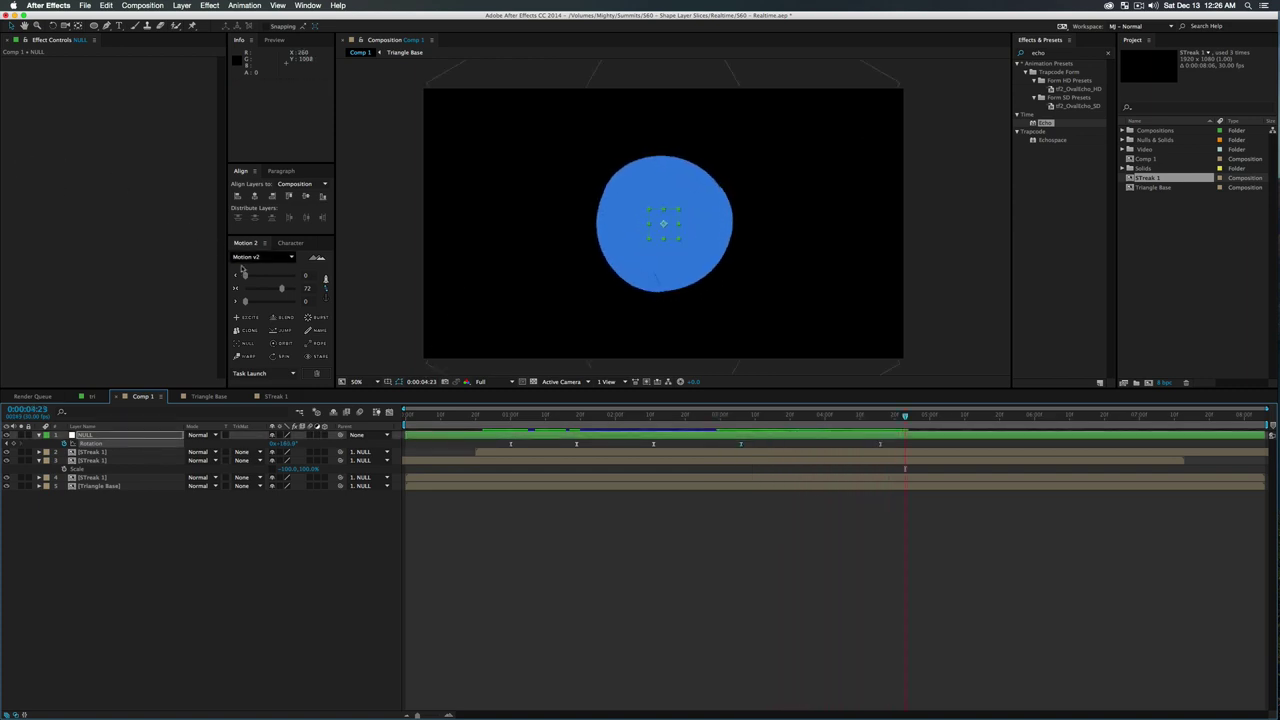
drag(242, 268, 281, 276)
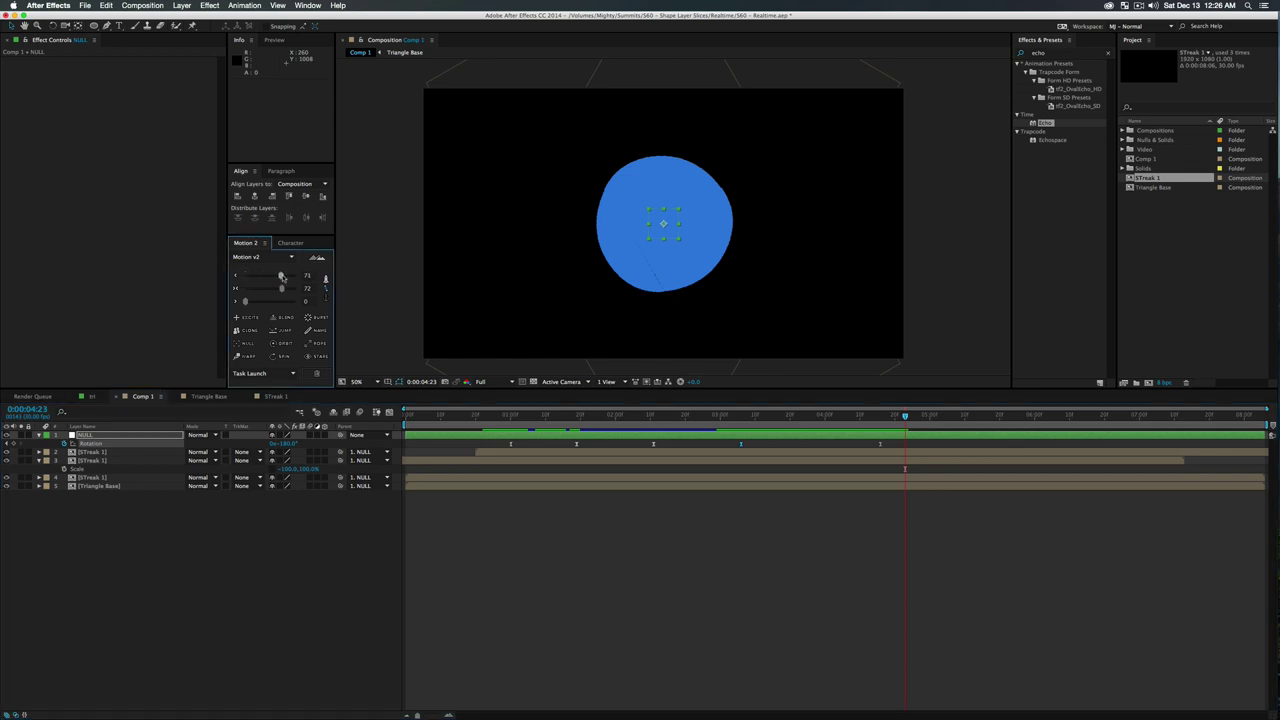
click(743, 646)
drag(757, 420, 743, 424)
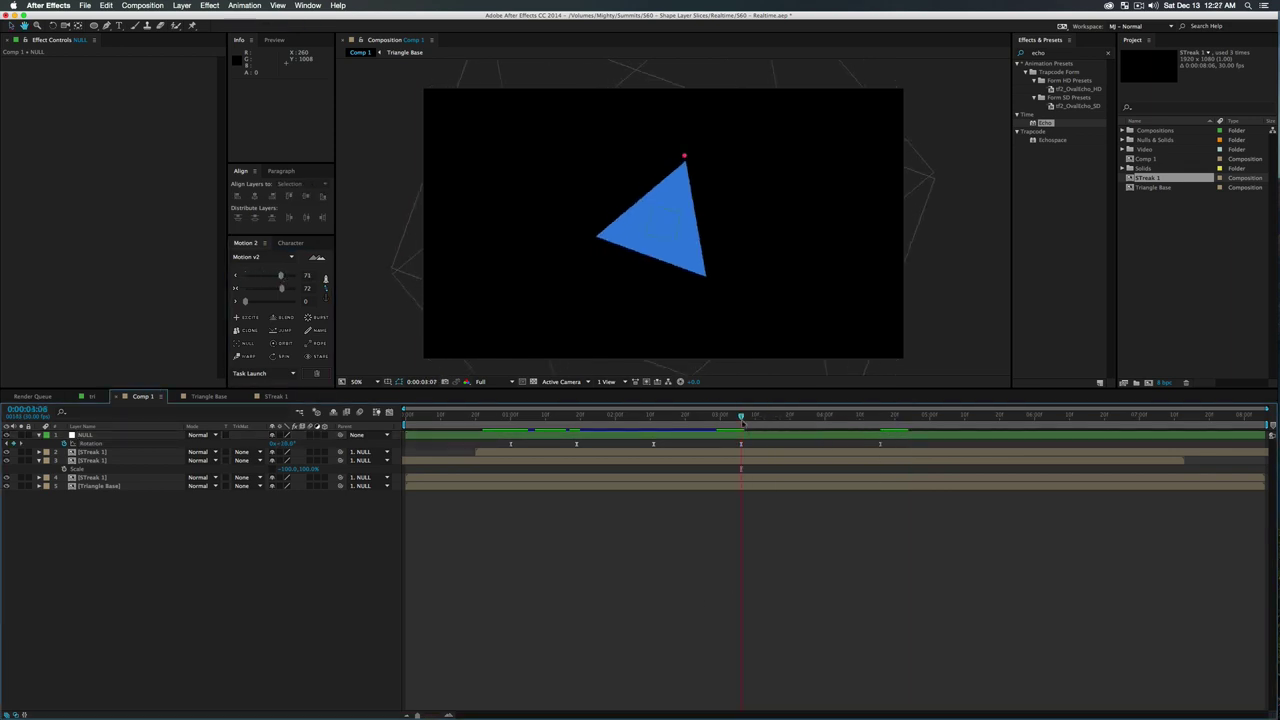
key(space)
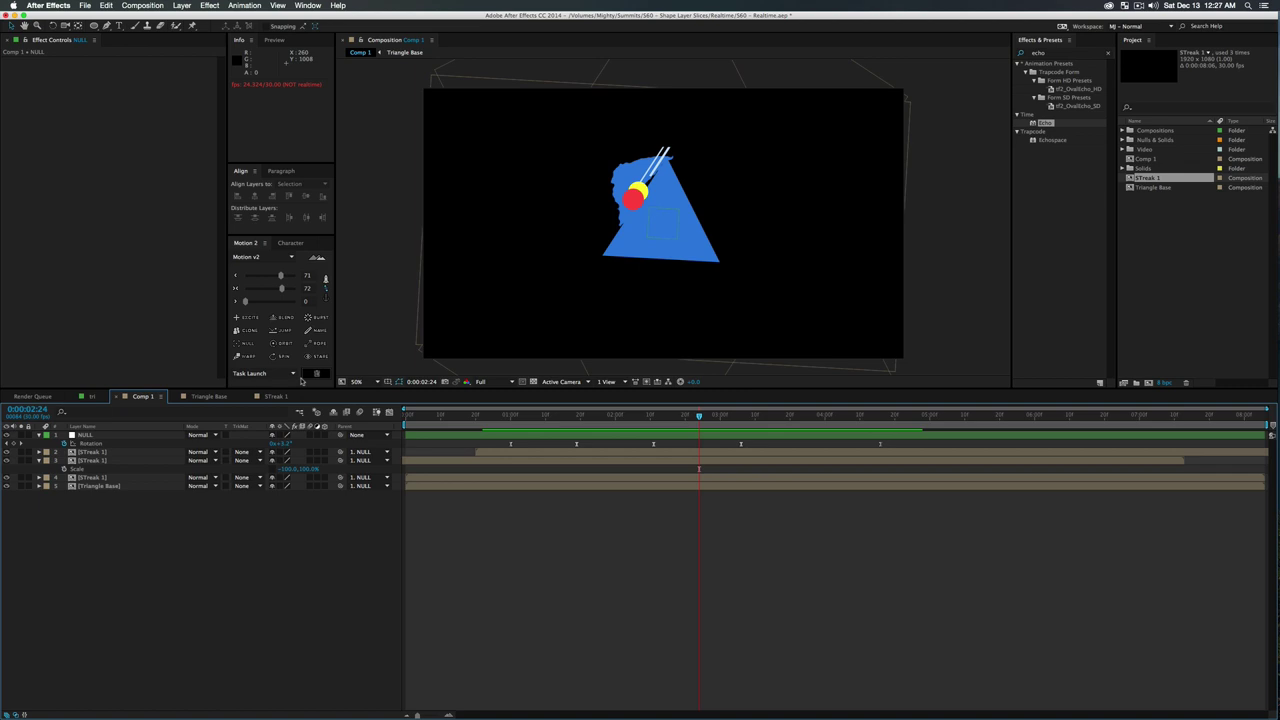
click(102, 477)
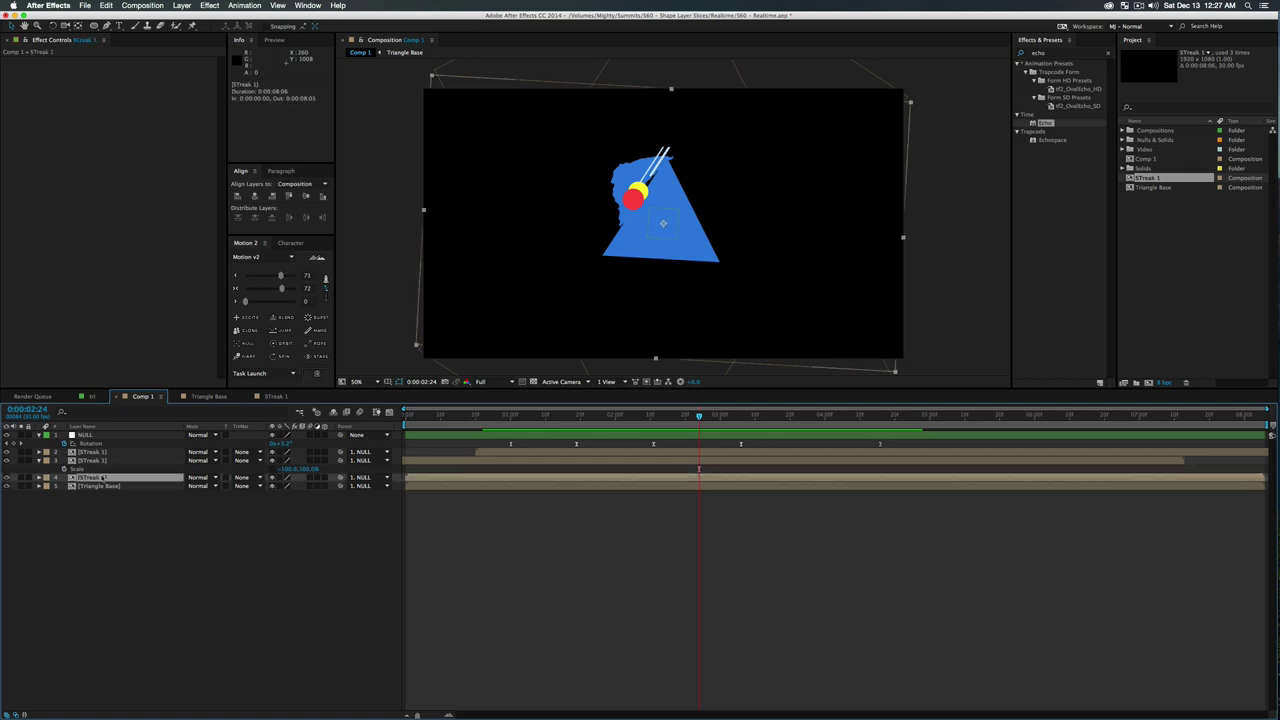
shift+click(94, 452)
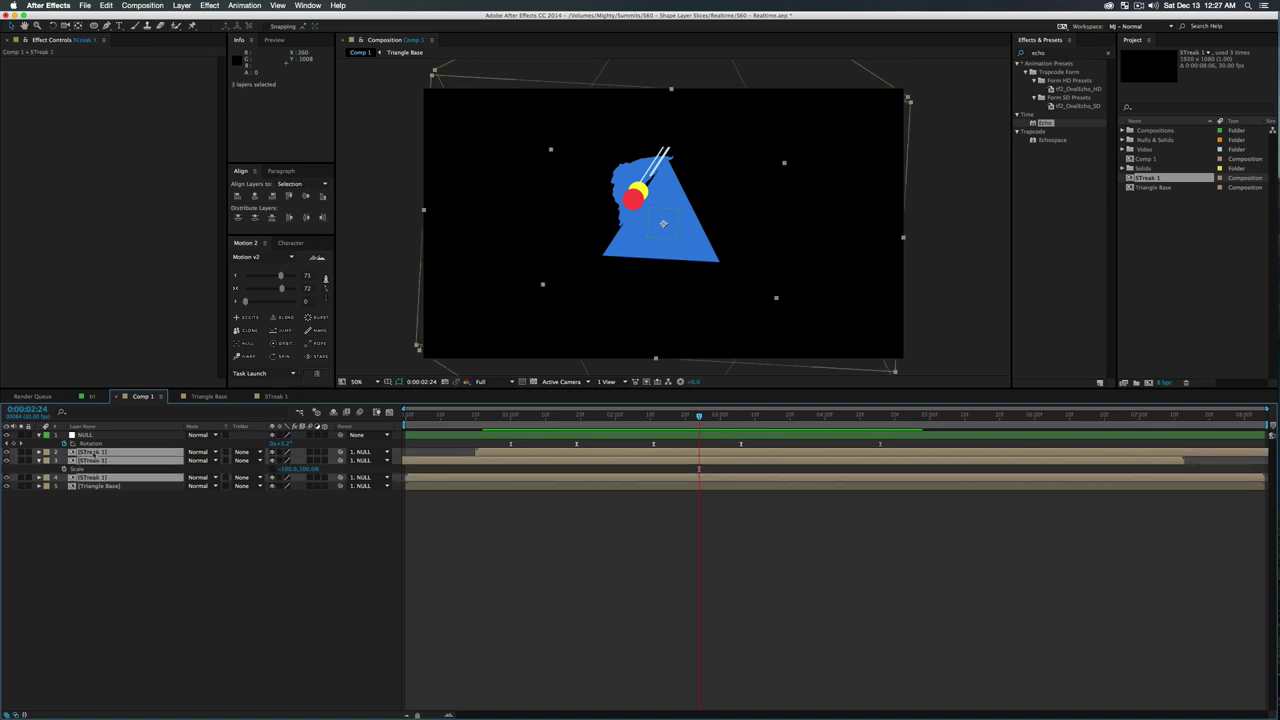
key(super+shift+c)
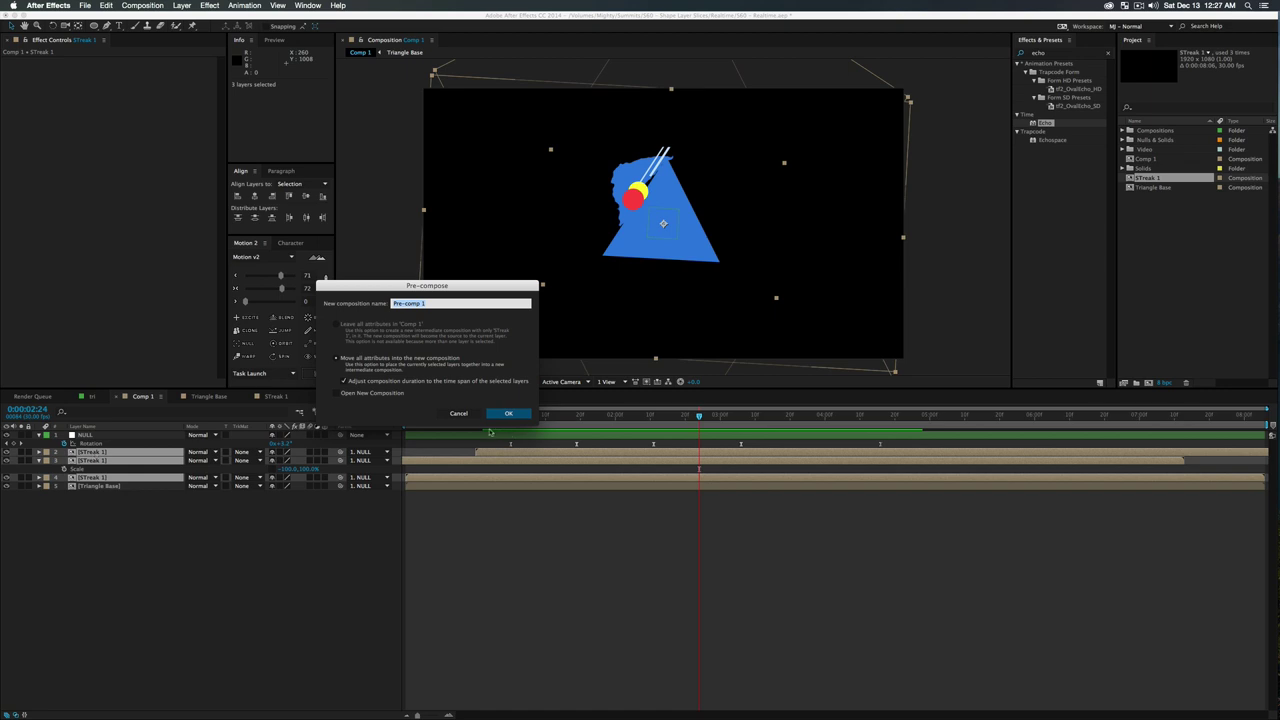
click(458, 413)
click(94, 467)
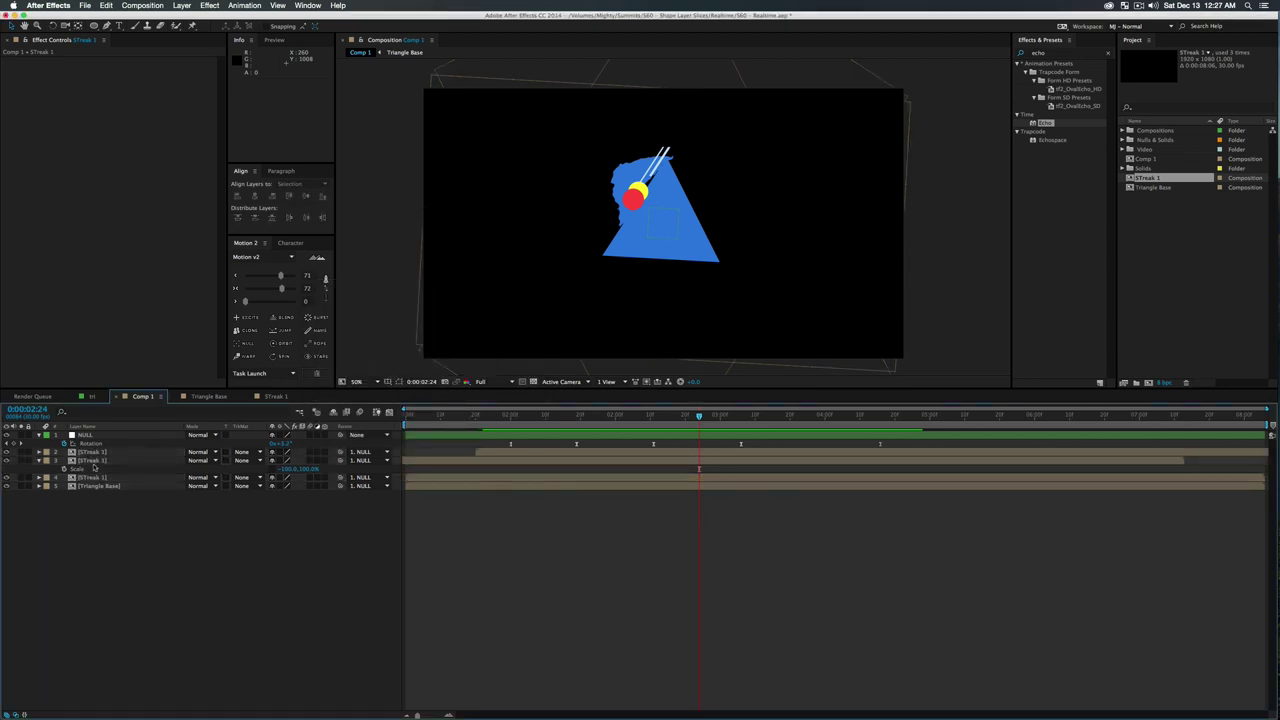
Duplicate the NULL layer and parent the Triangle Base layer to the duplicate, NULL 2
click(85, 436)
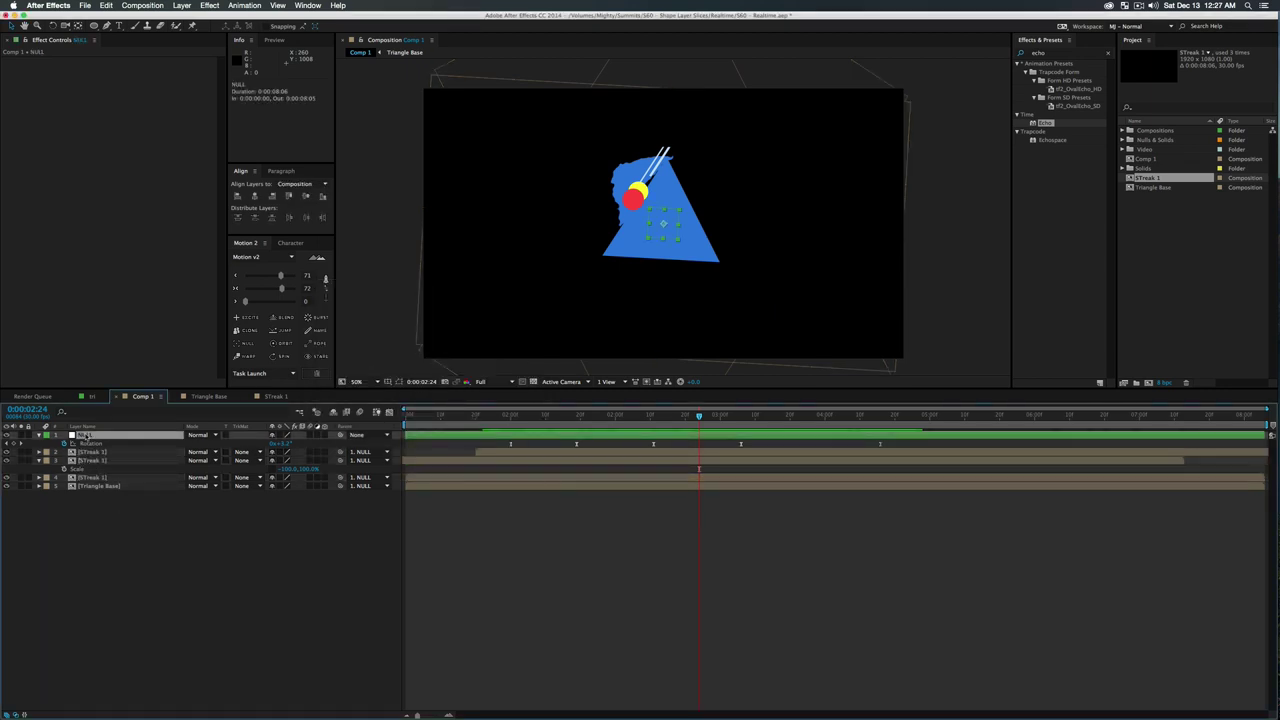
key(super+d)
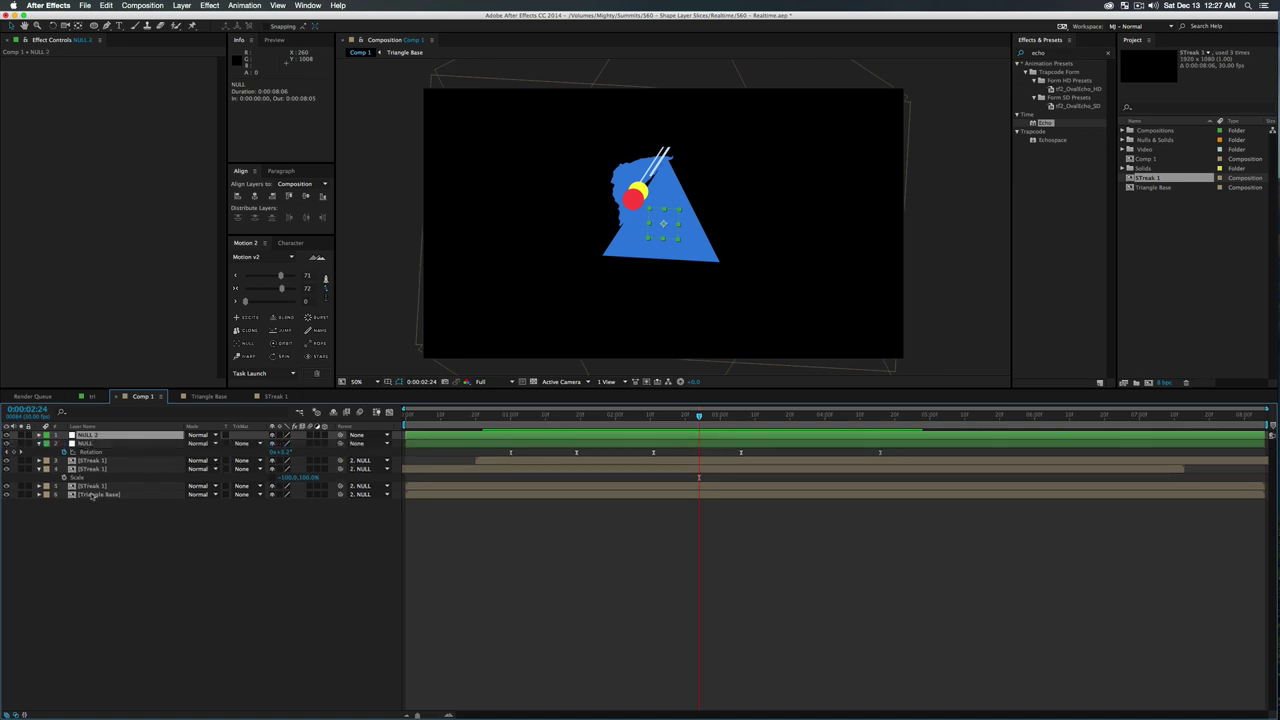
click(113, 495)
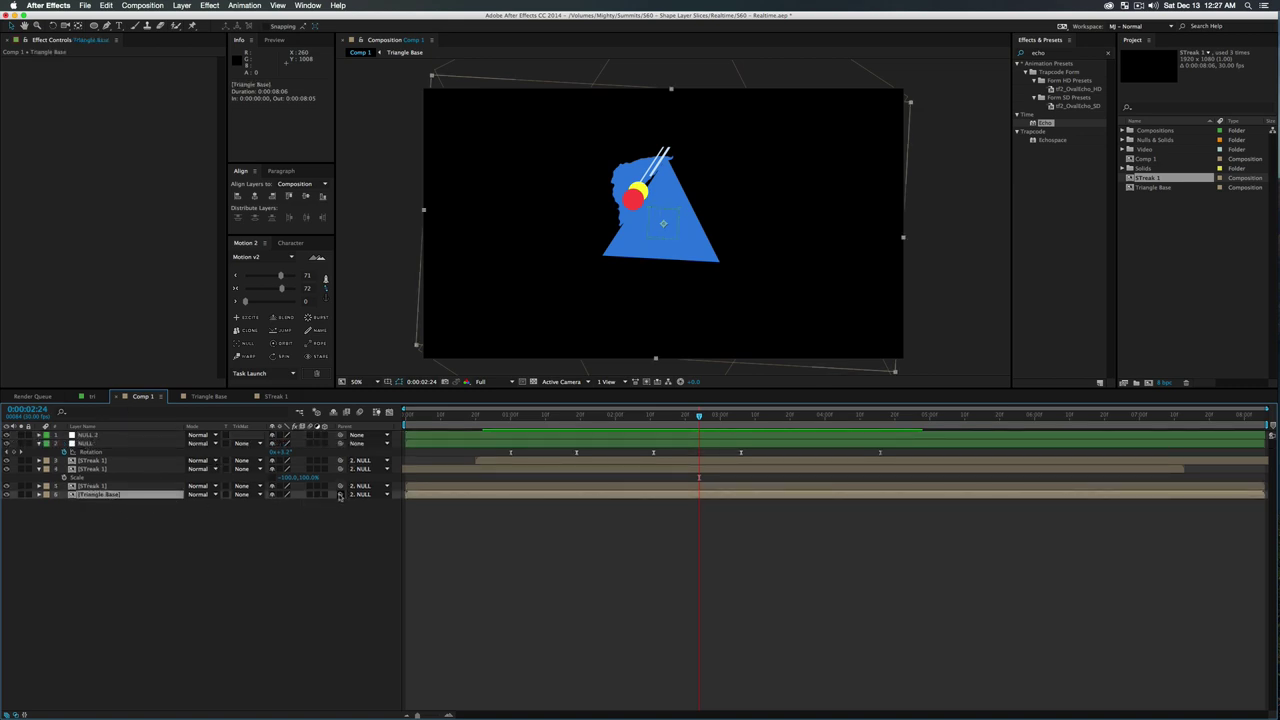
drag(340, 494, 110, 438)
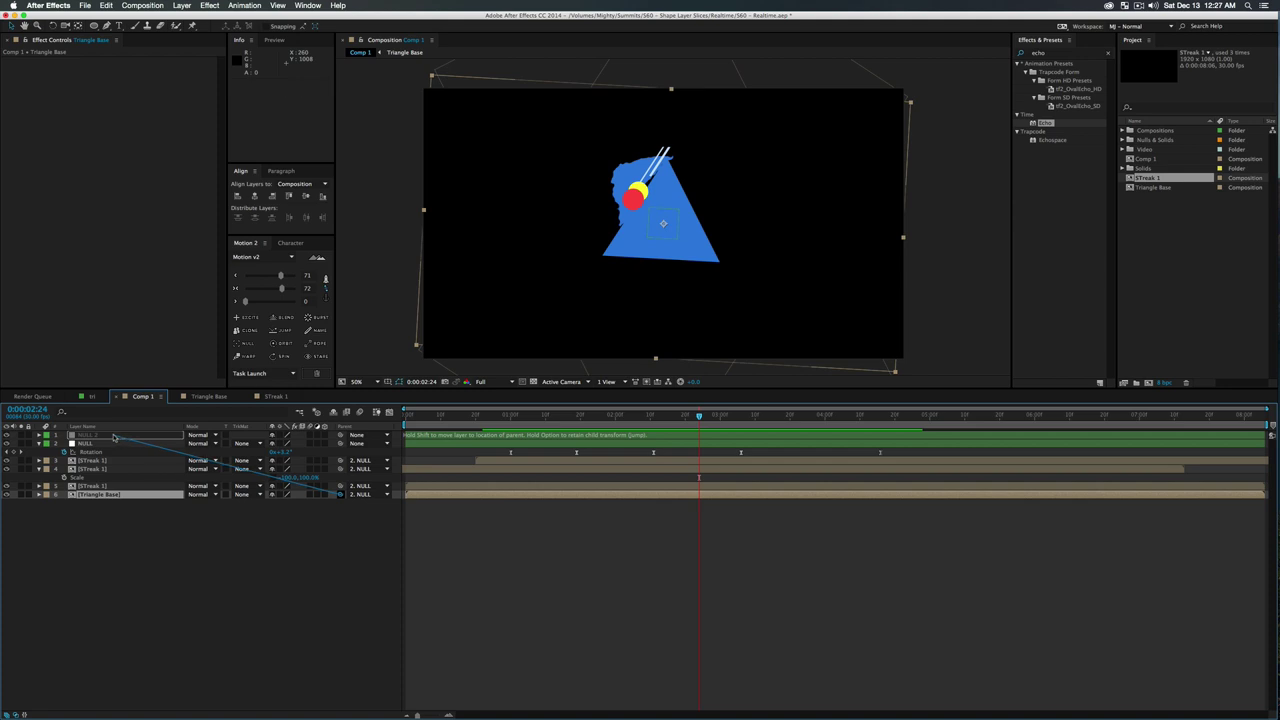
Reveal the rotation keyframes of NULL 2 and the modified properties of NULL to compare the two nulls
click(101, 437)
key(u)
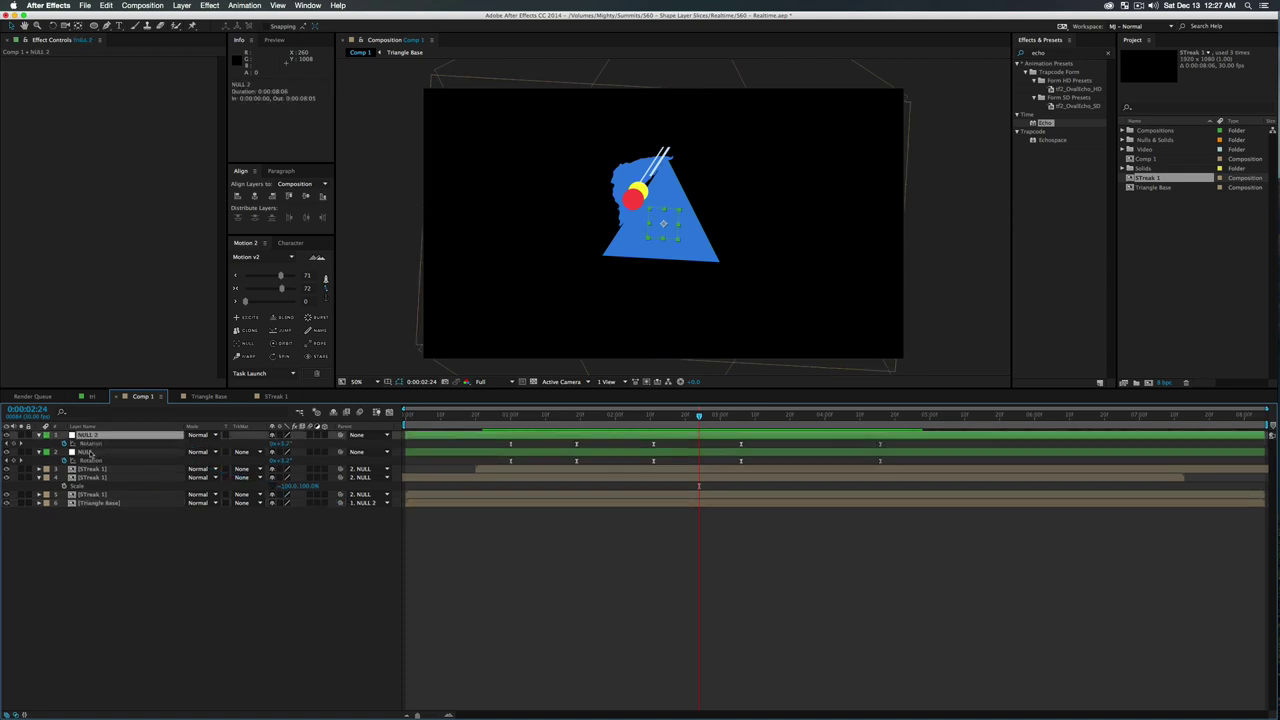
click(88, 452)
key(u)
key(u)
click(121, 571)
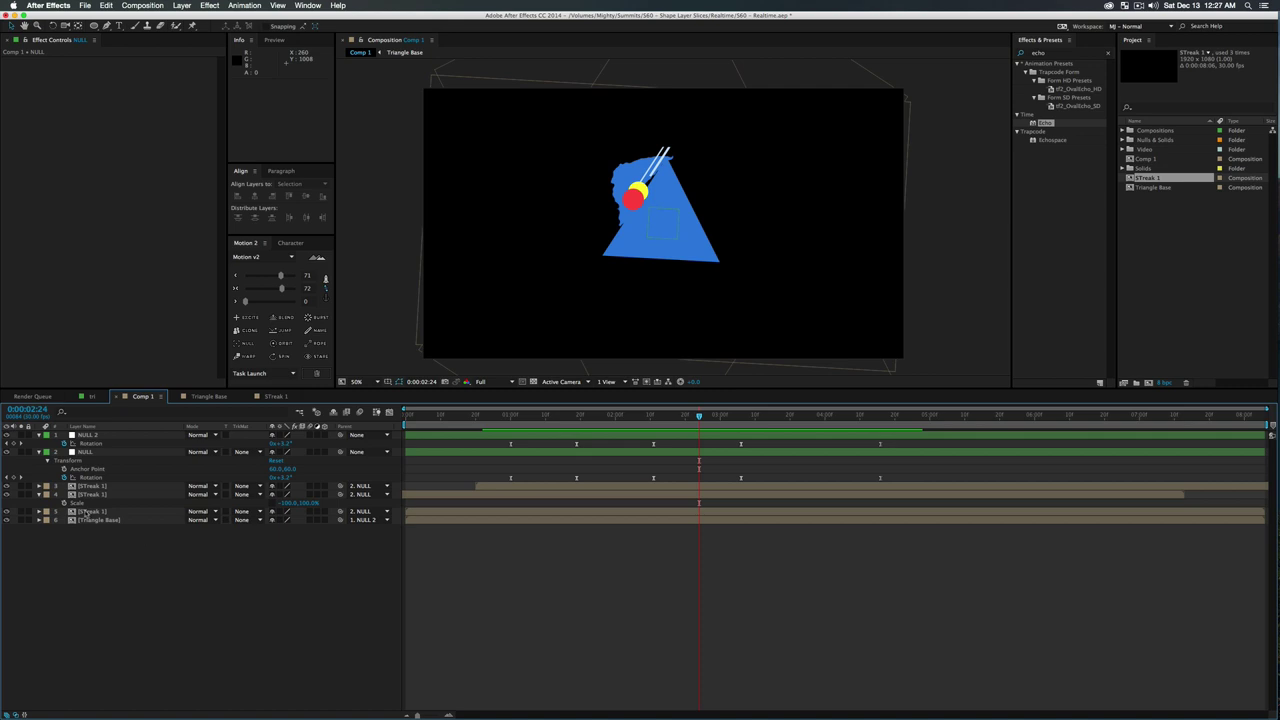
Pre-compose the three STreak 1 layers together with NULL, moving all attributes into a new composition named Streaks Commplete
click(86, 512)
shift+click(84, 452)
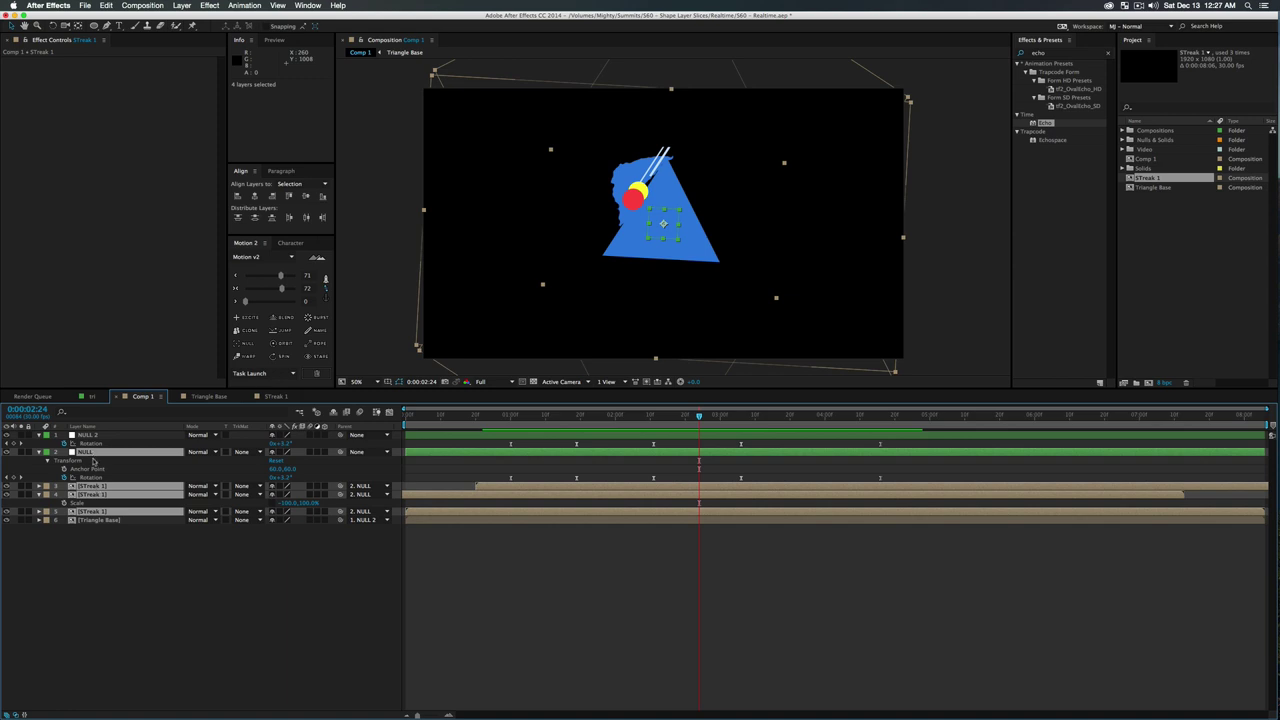
key(super+shift+c)
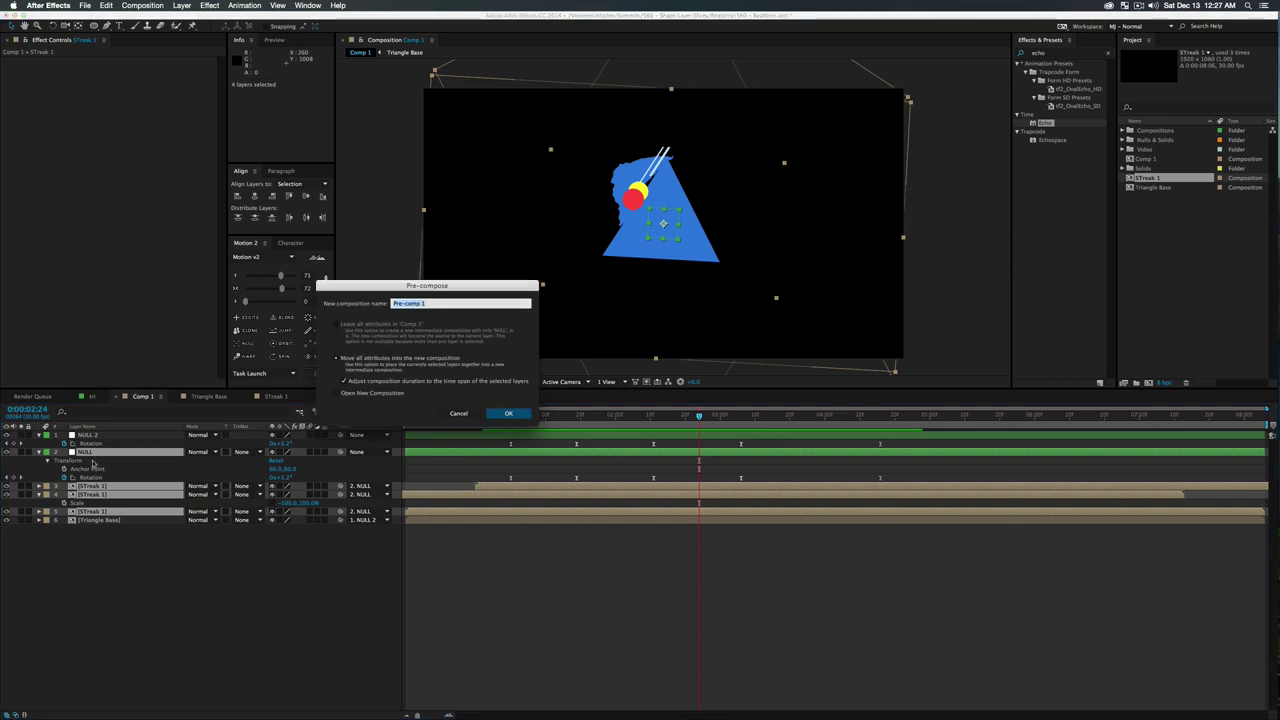
text(Streaks C)
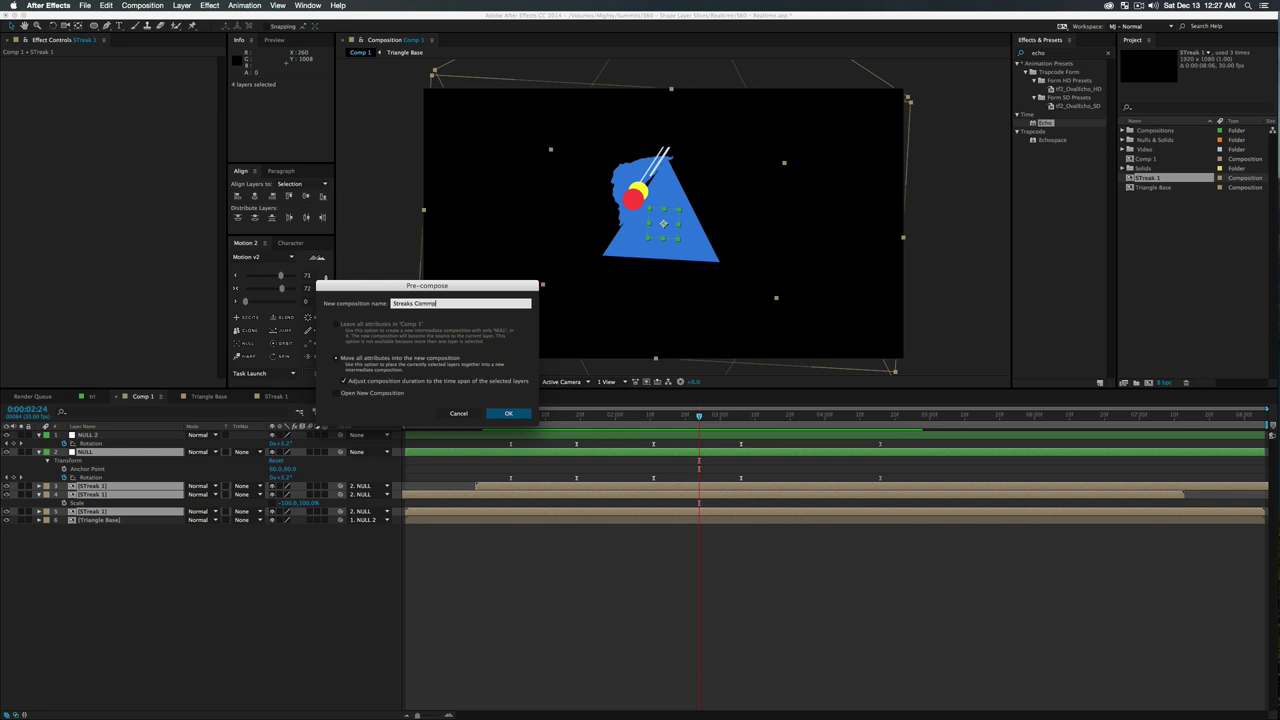
key(Return)
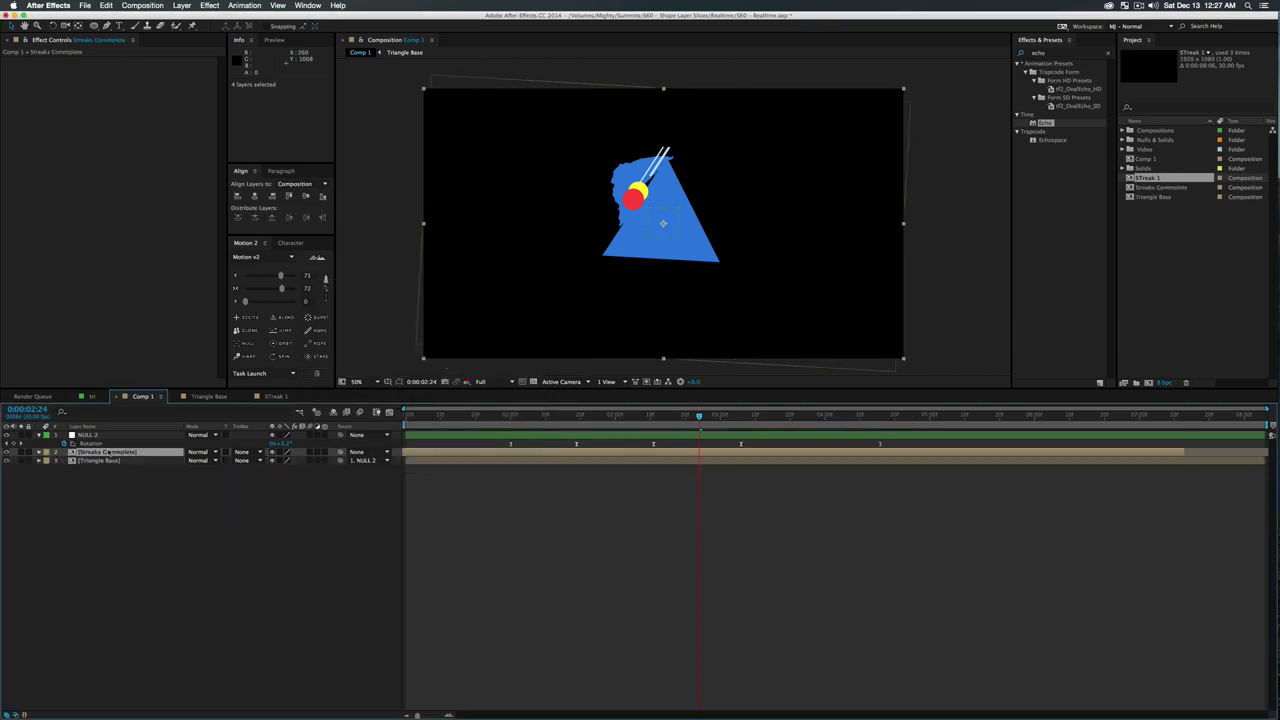
Apply Motion v2's Warp to the Streaks Commplete layer and scrub through the slicing part of the animation to check the trails
click(244, 356)
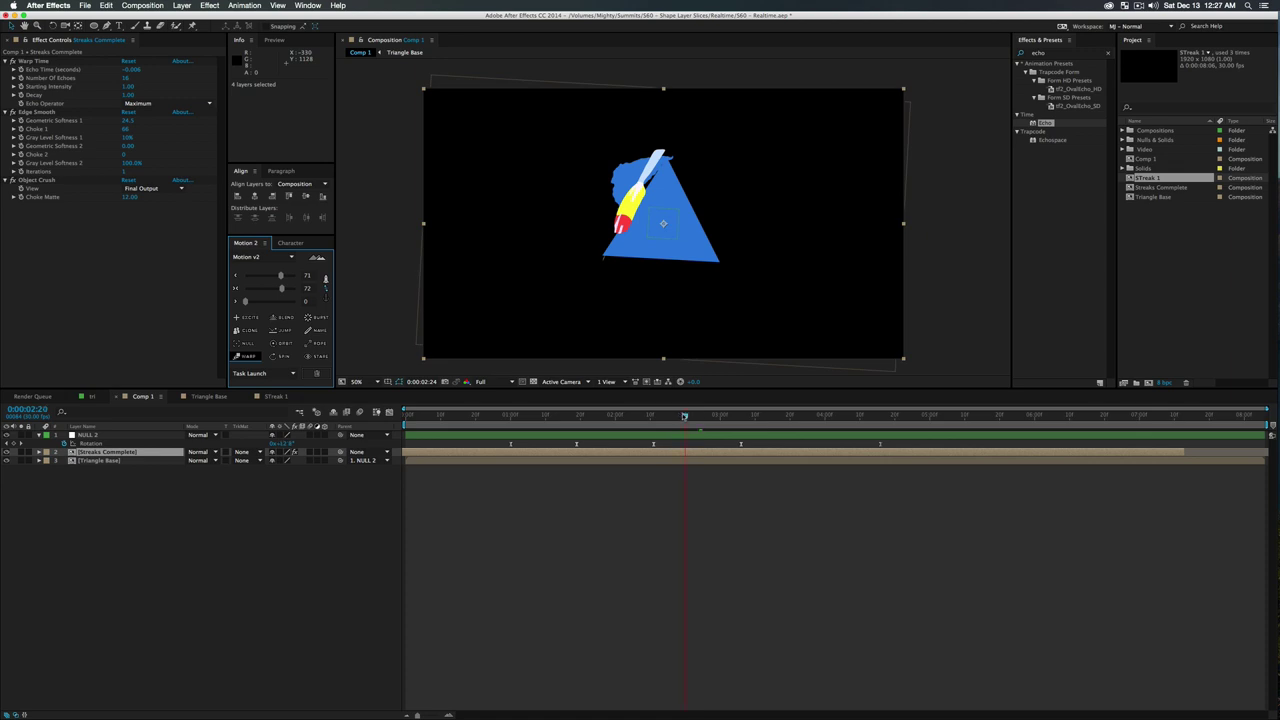
mouse_move(685, 416)
mouse_down()
mouse_move(590, 416)
mouse_move(629, 417)
mouse_up()
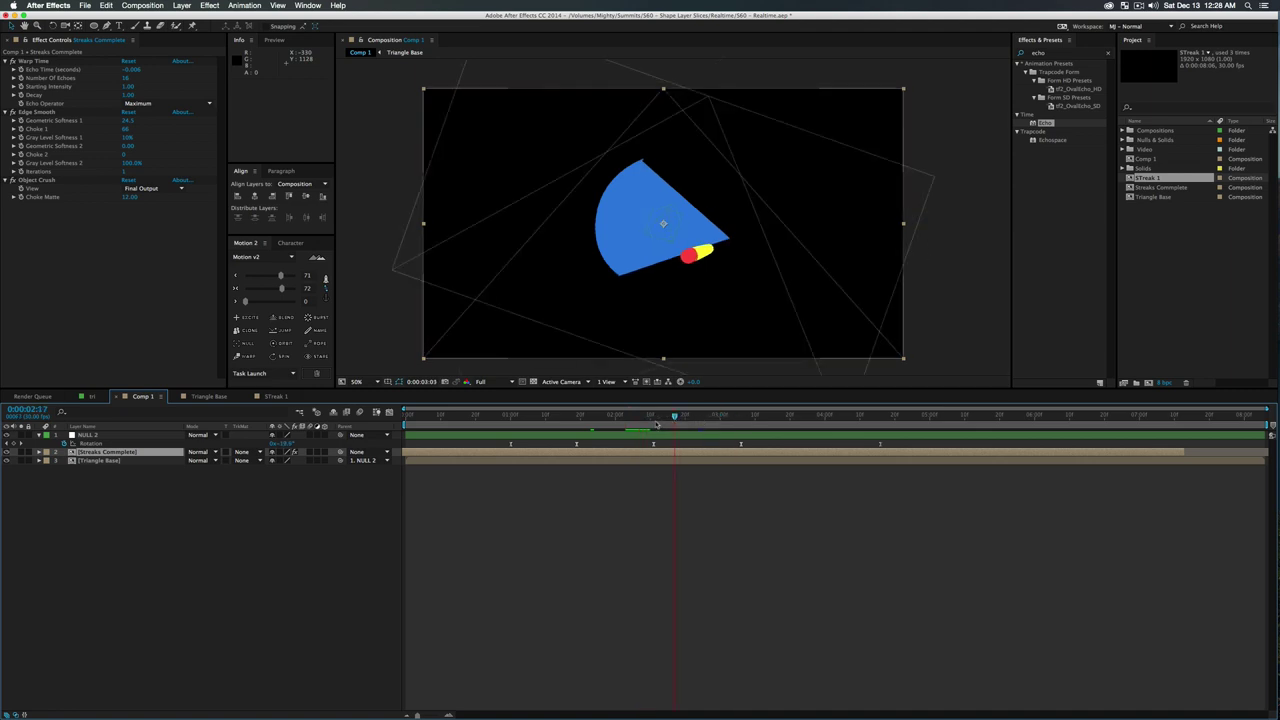
mouse_move(612, 423)
mouse_down()
mouse_move(588, 423)
mouse_move(662, 430)
mouse_move(625, 437)
mouse_up()
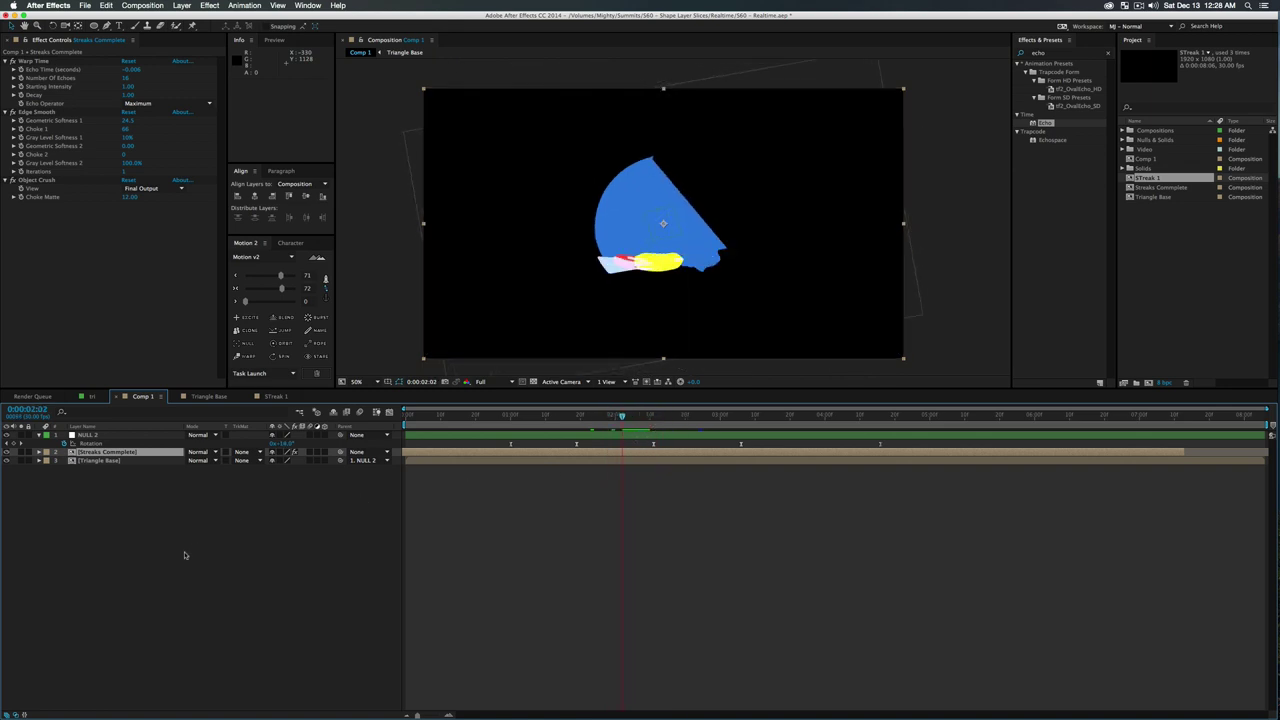
Pre-compose NULL 2, Streaks Commplete and Triangle Base into a new composition named Complet Rot
click(292, 551)
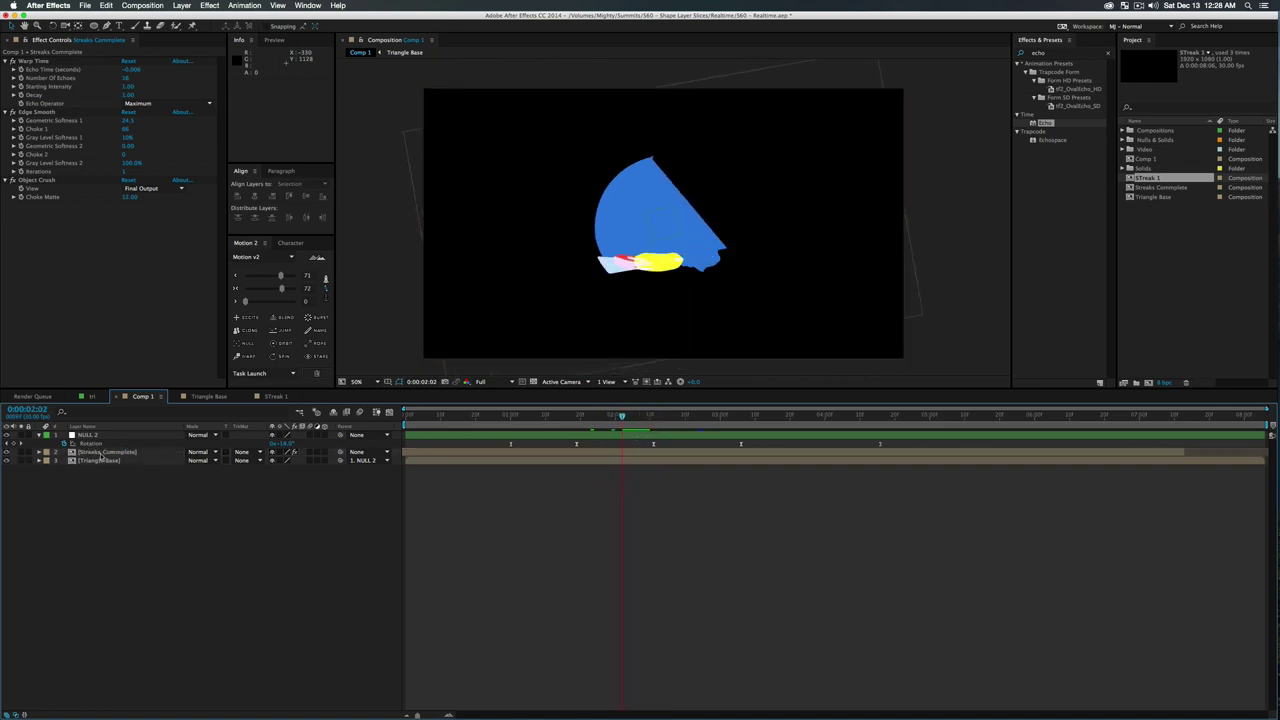
click(104, 453)
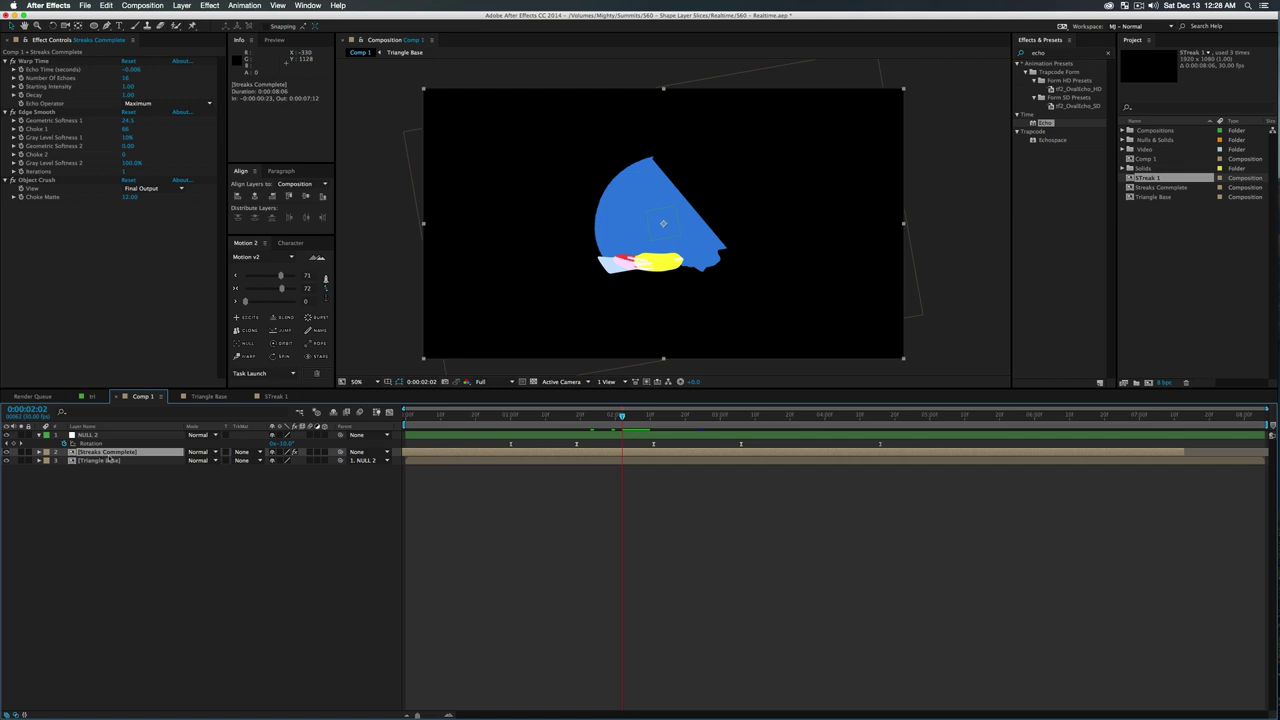
click(196, 509)
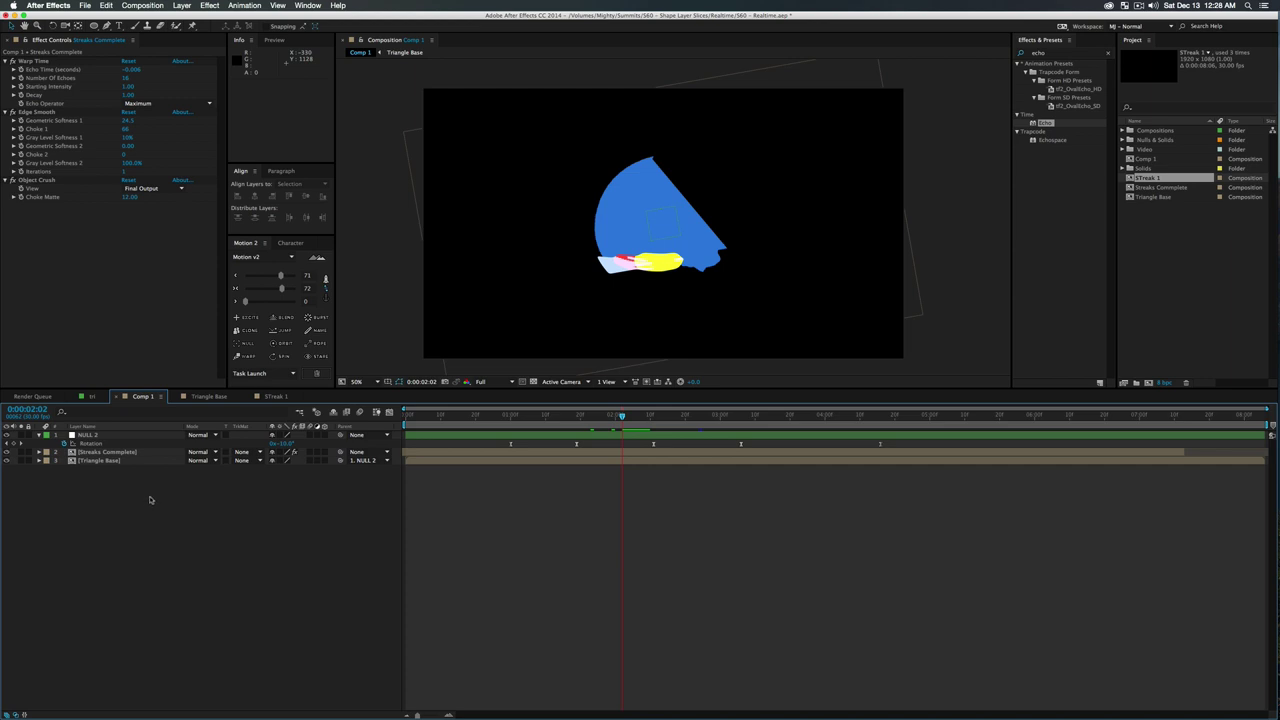
drag(150, 499, 72, 430)
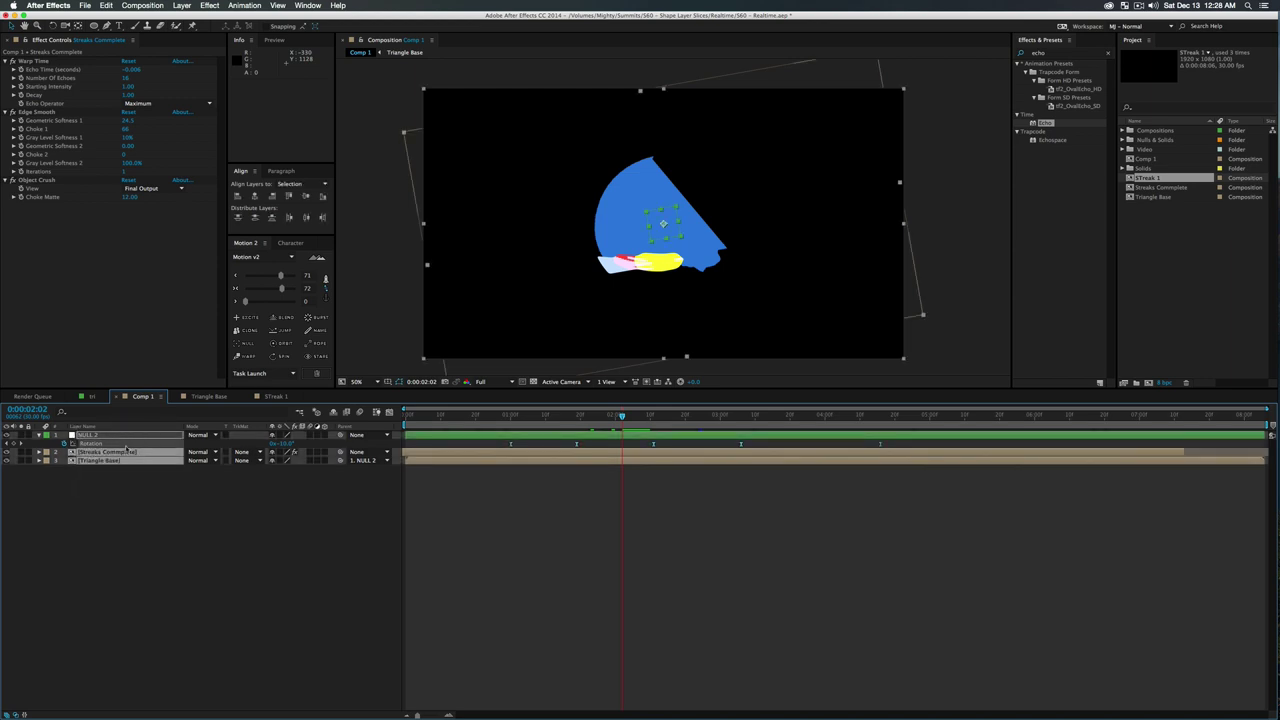
key(super+shift+c)
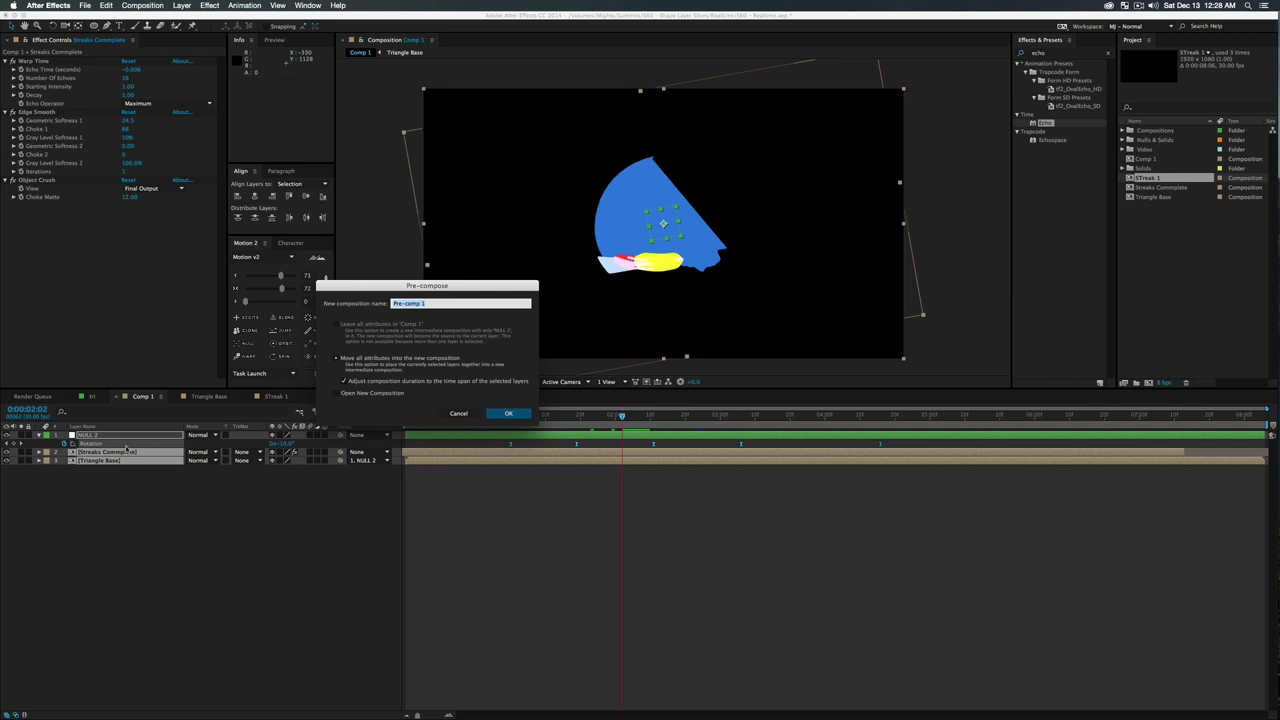
text(Complet Rot)
key(Return)
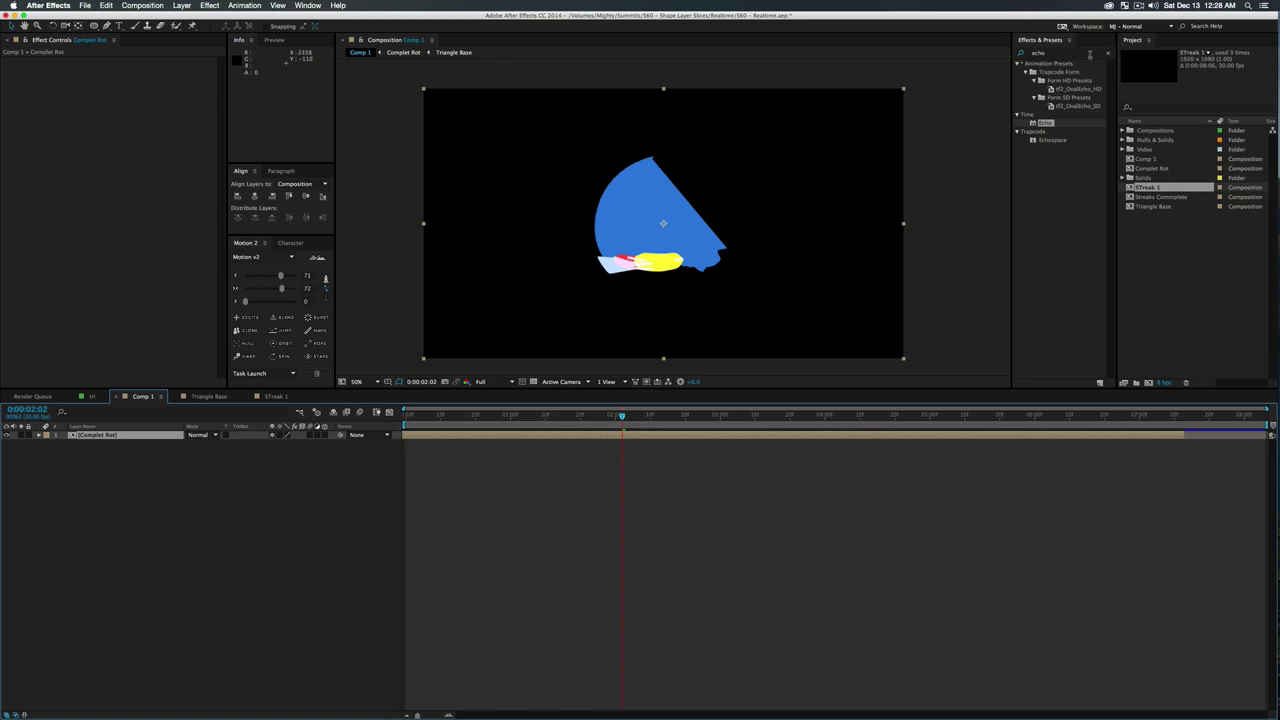
Apply the Simple Choker effect to the Complet Rot layer, increase its Choke Matte, and check the shape at 0:00:01:00
click(1080, 55)
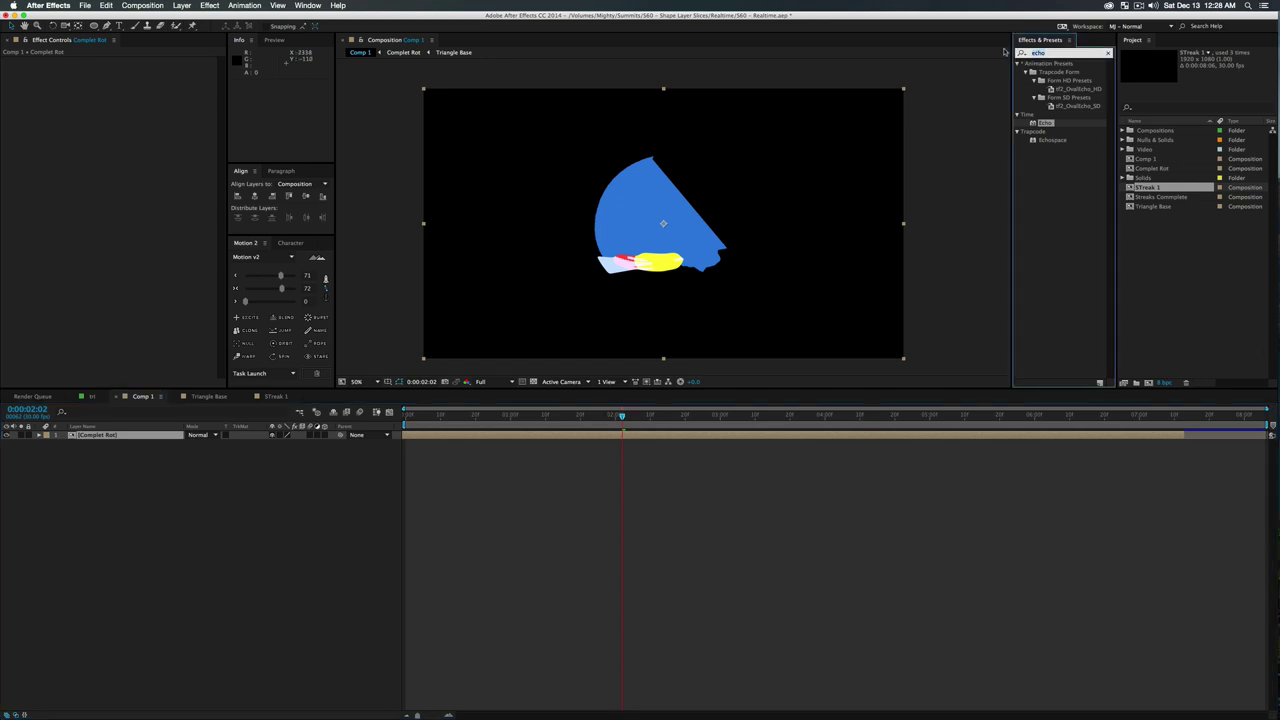
text(simple)
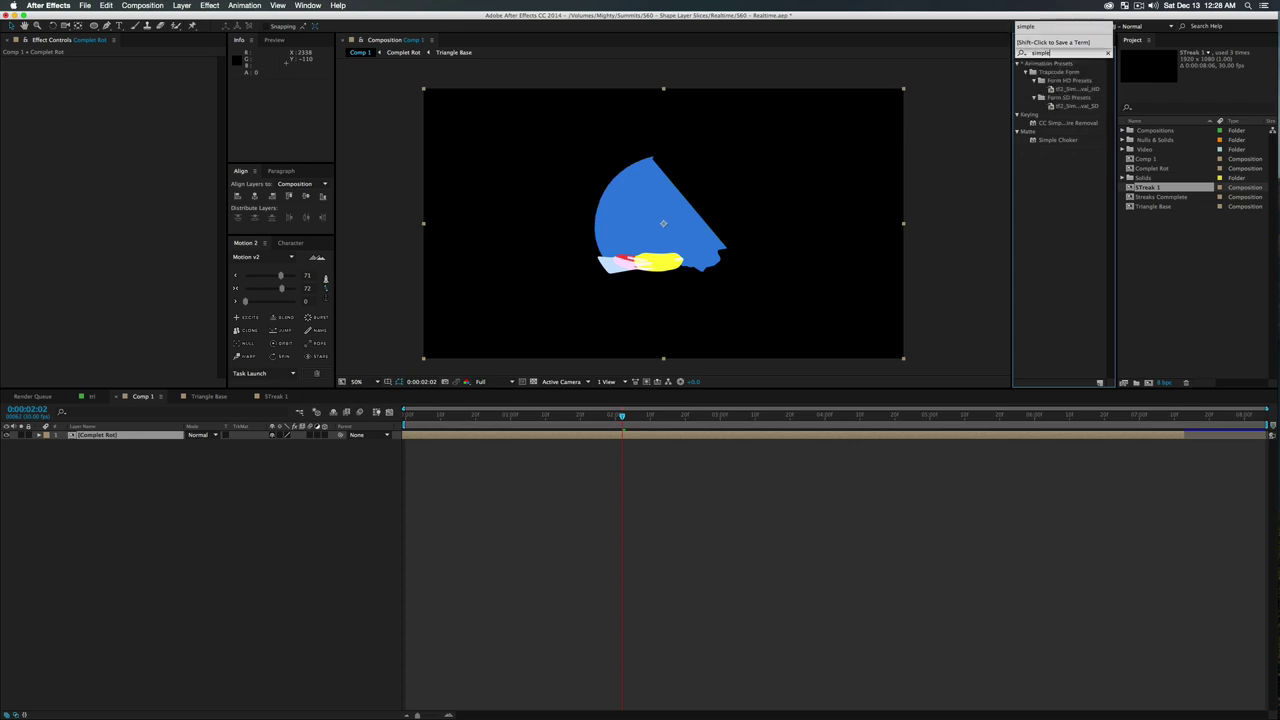
drag(1048, 140, 108, 435)
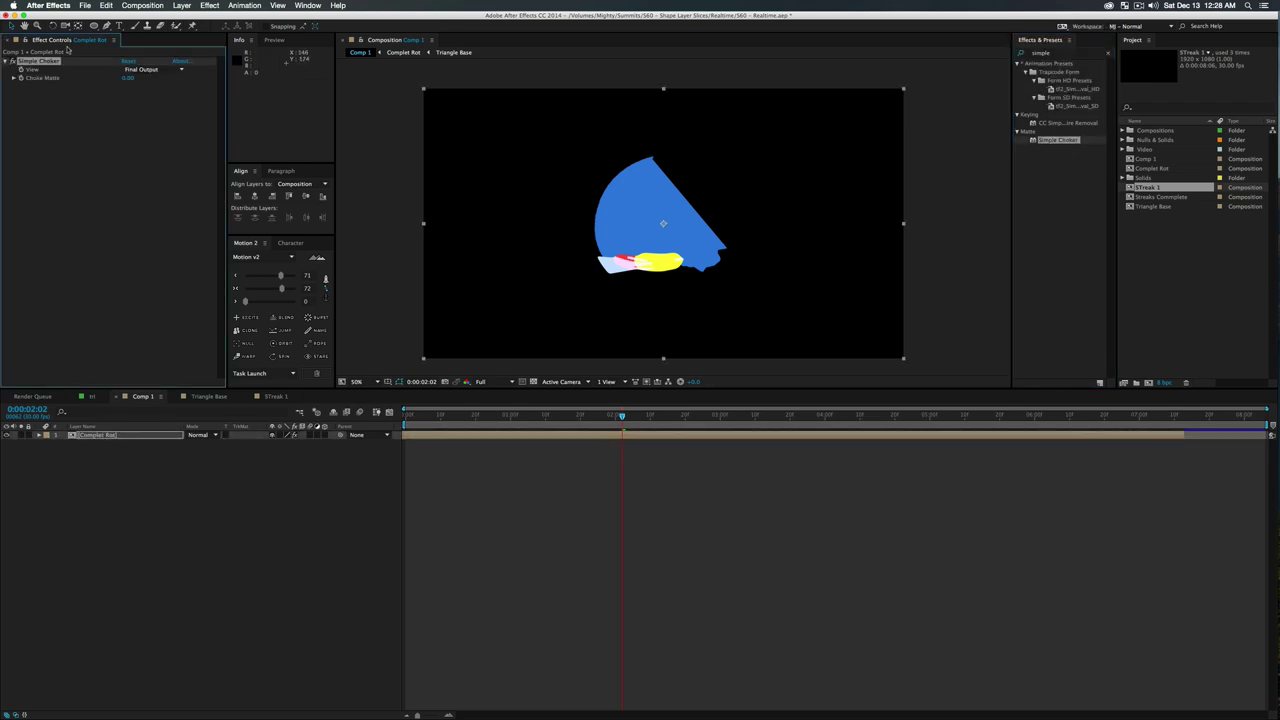
drag(129, 79, 174, 79)
drag(602, 416, 512, 416)
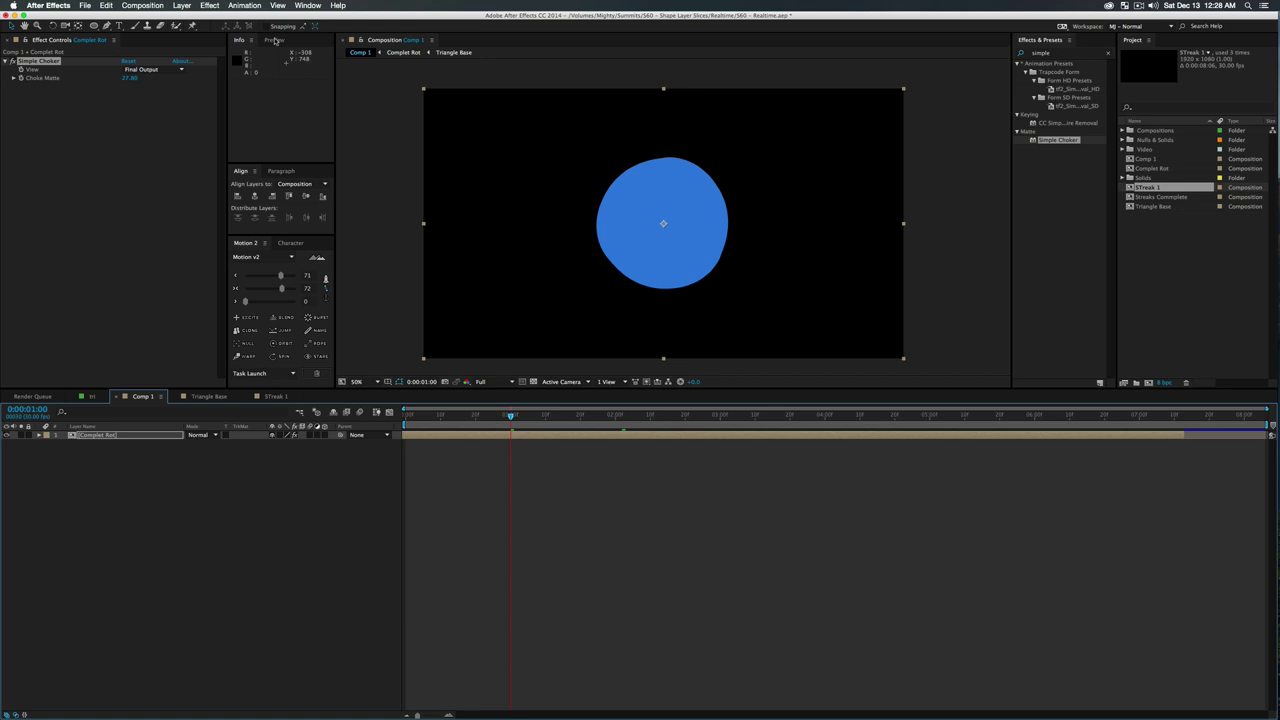
Configure the RAM preview options to skip 2 frames and use Half resolution
click(275, 40)
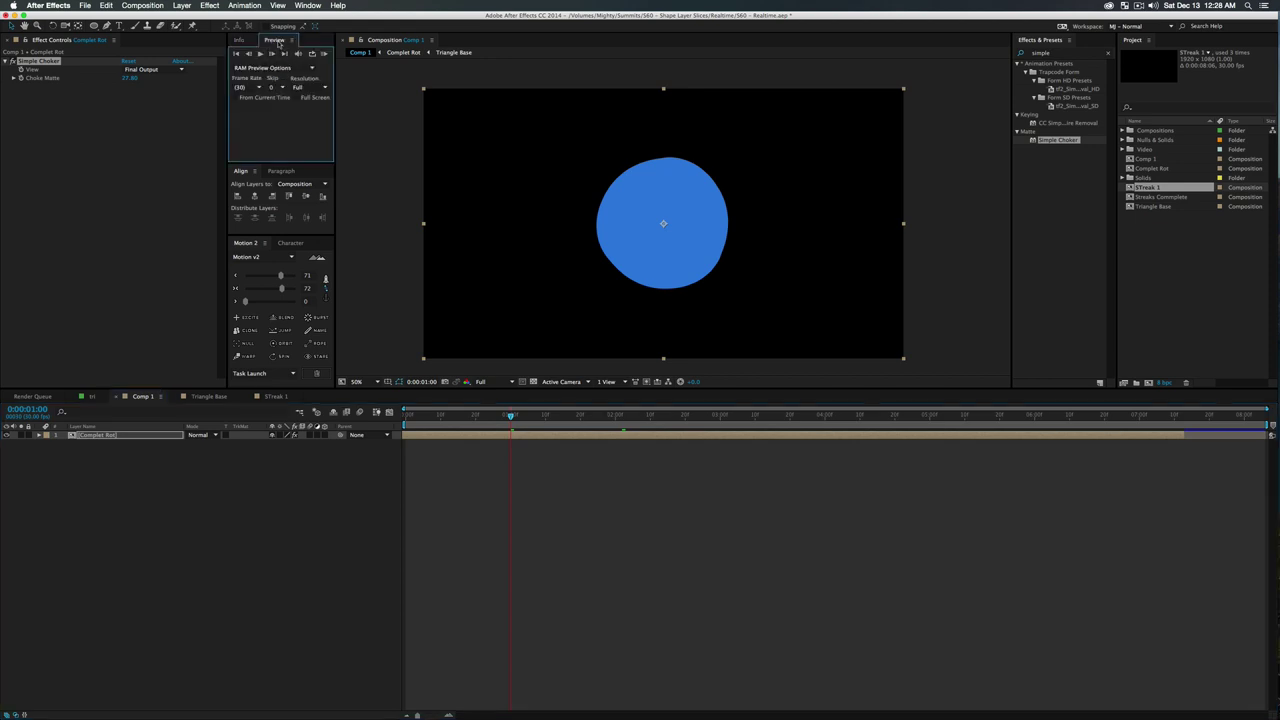
click(307, 6)
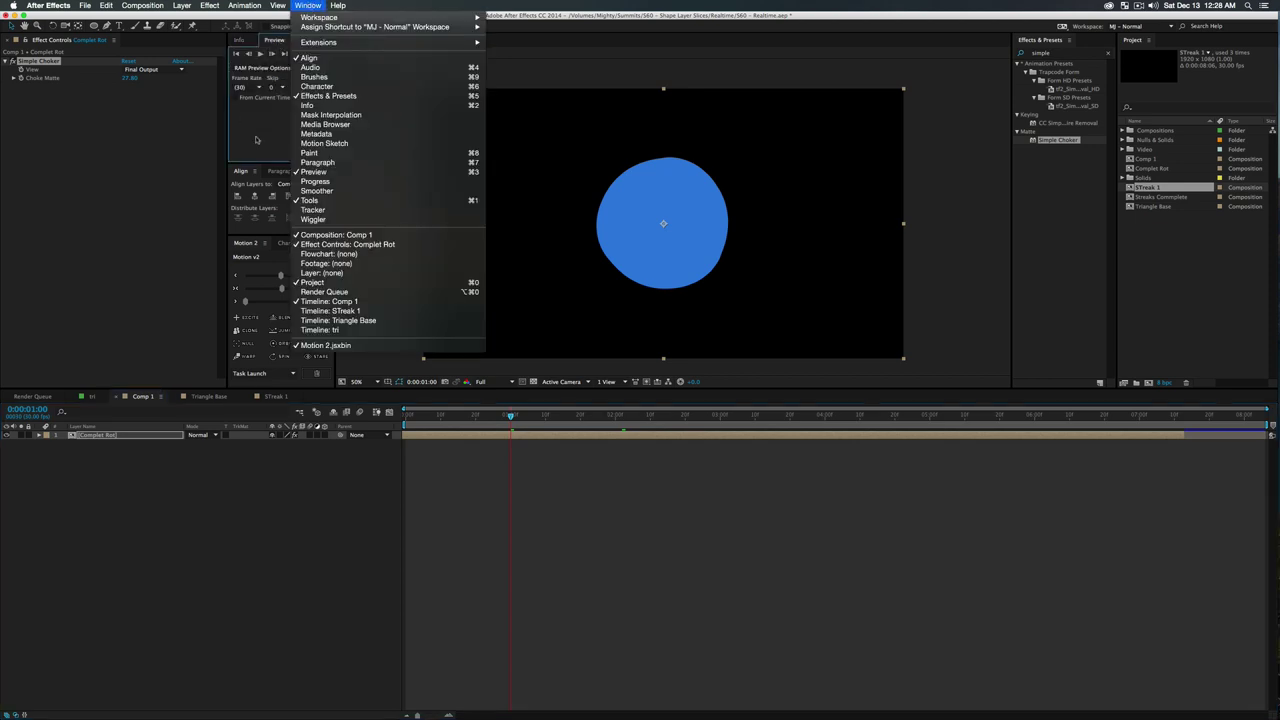
click(255, 140)
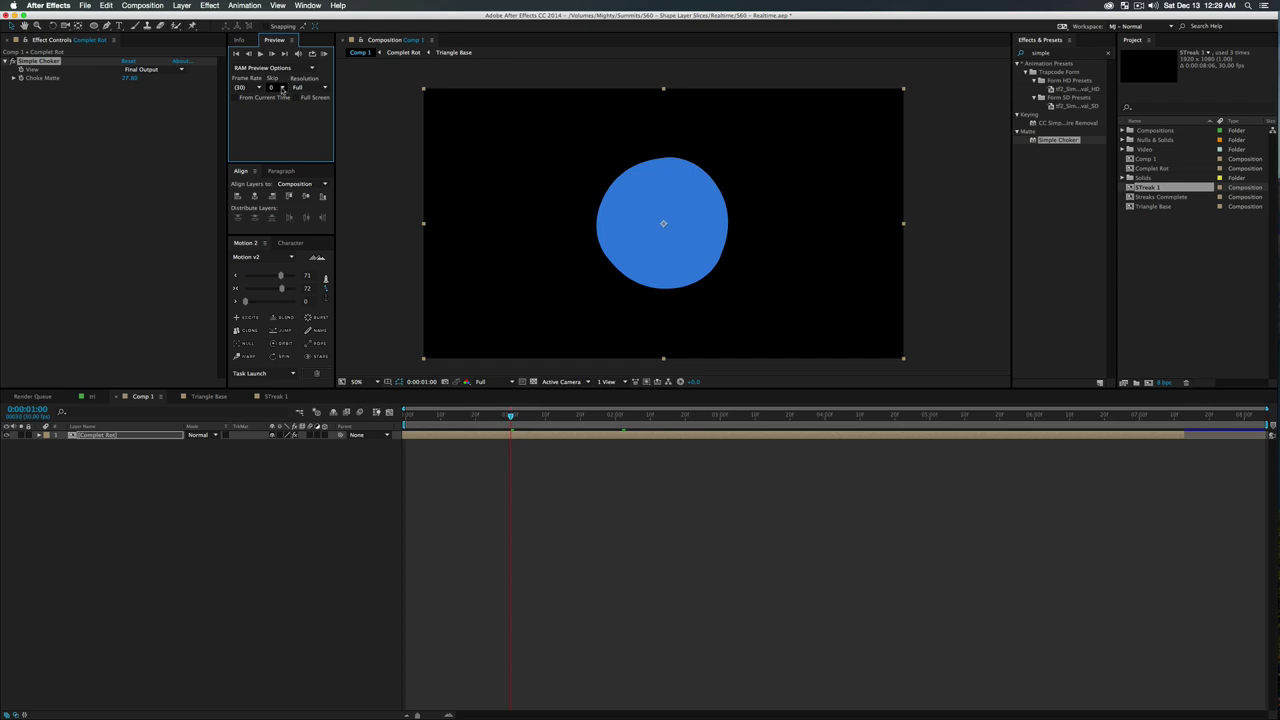
click(281, 88)
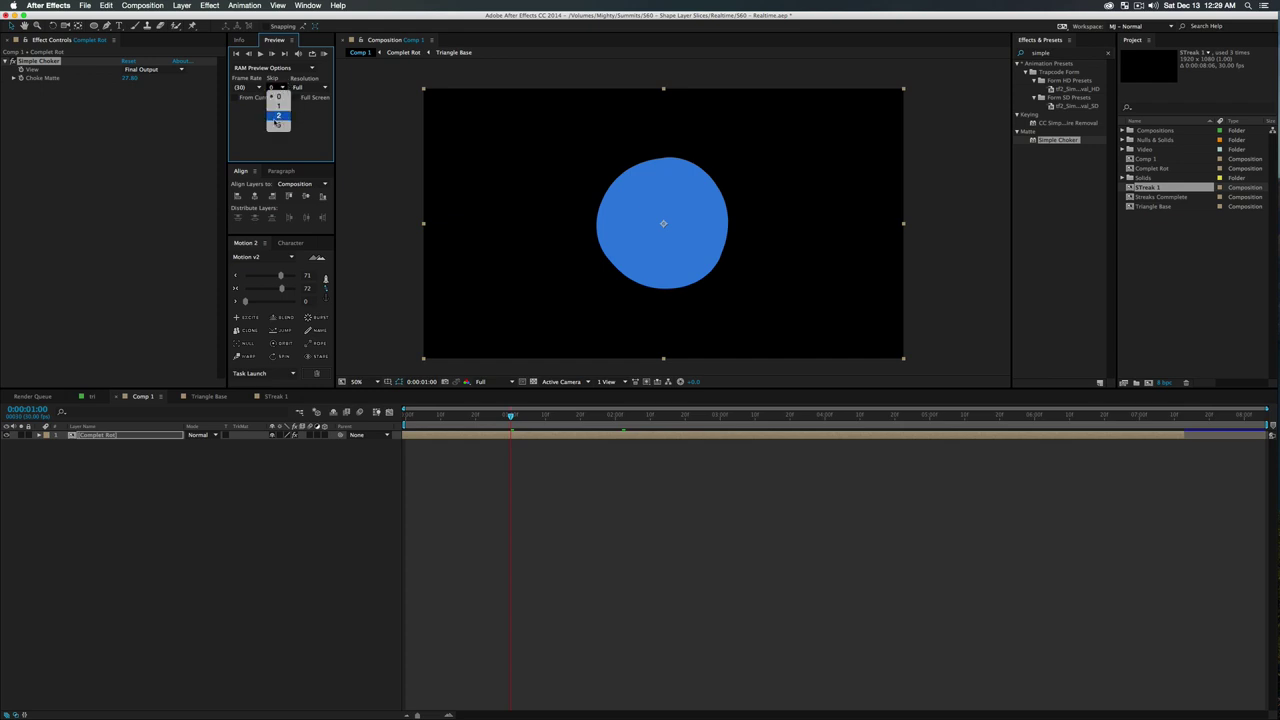
click(277, 118)
click(306, 88)
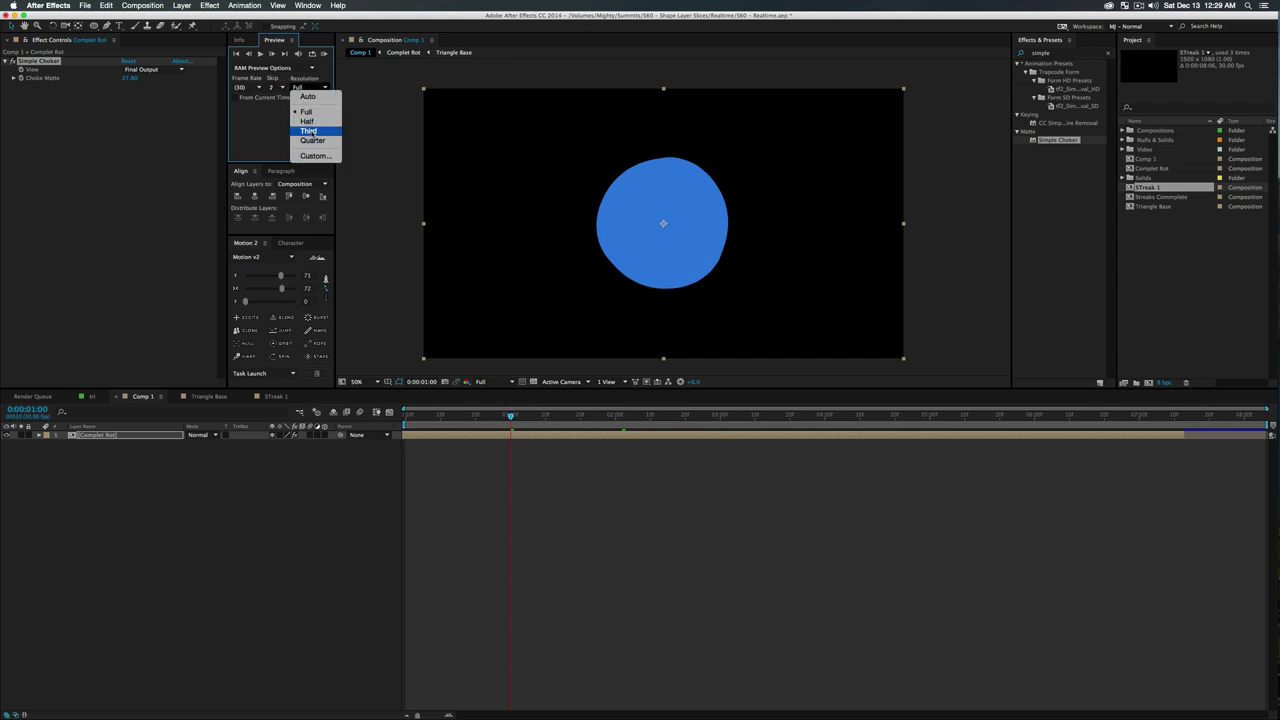
click(307, 121)
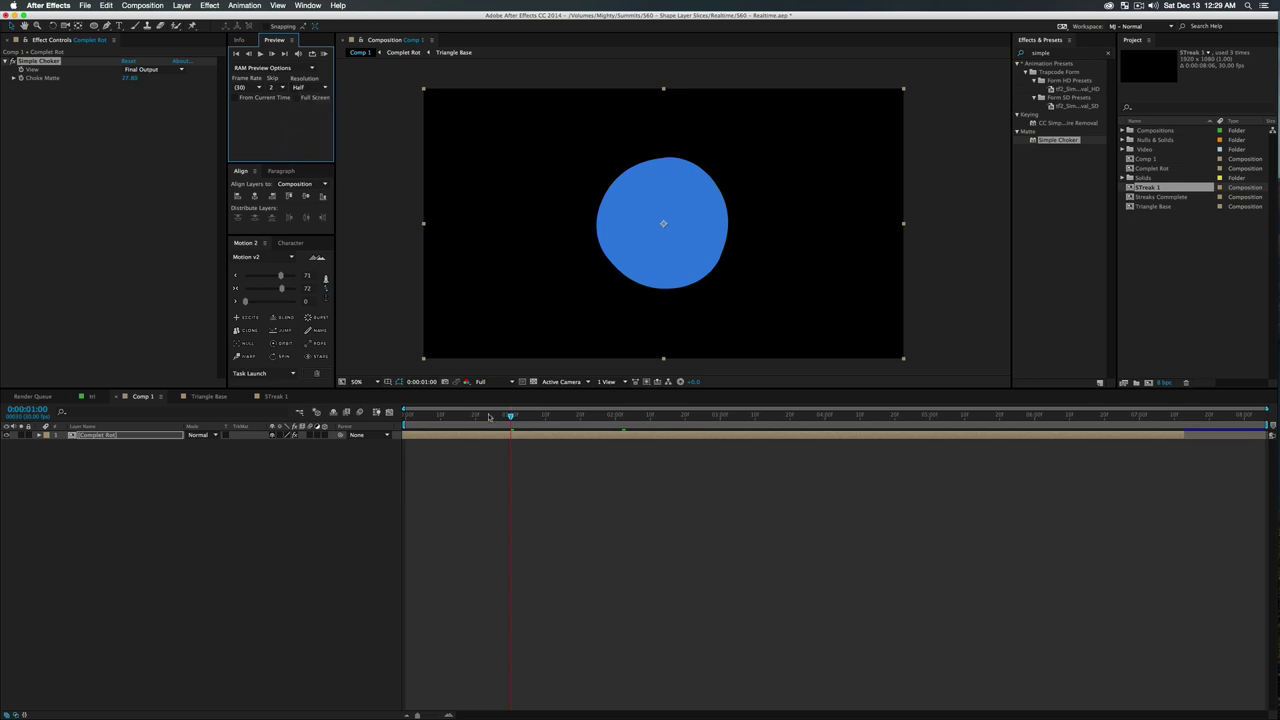
Set Comp 1's work area from 0:00:00:19 to 0:00:04:21 and preview the animation within it
drag(489, 417, 473, 420)
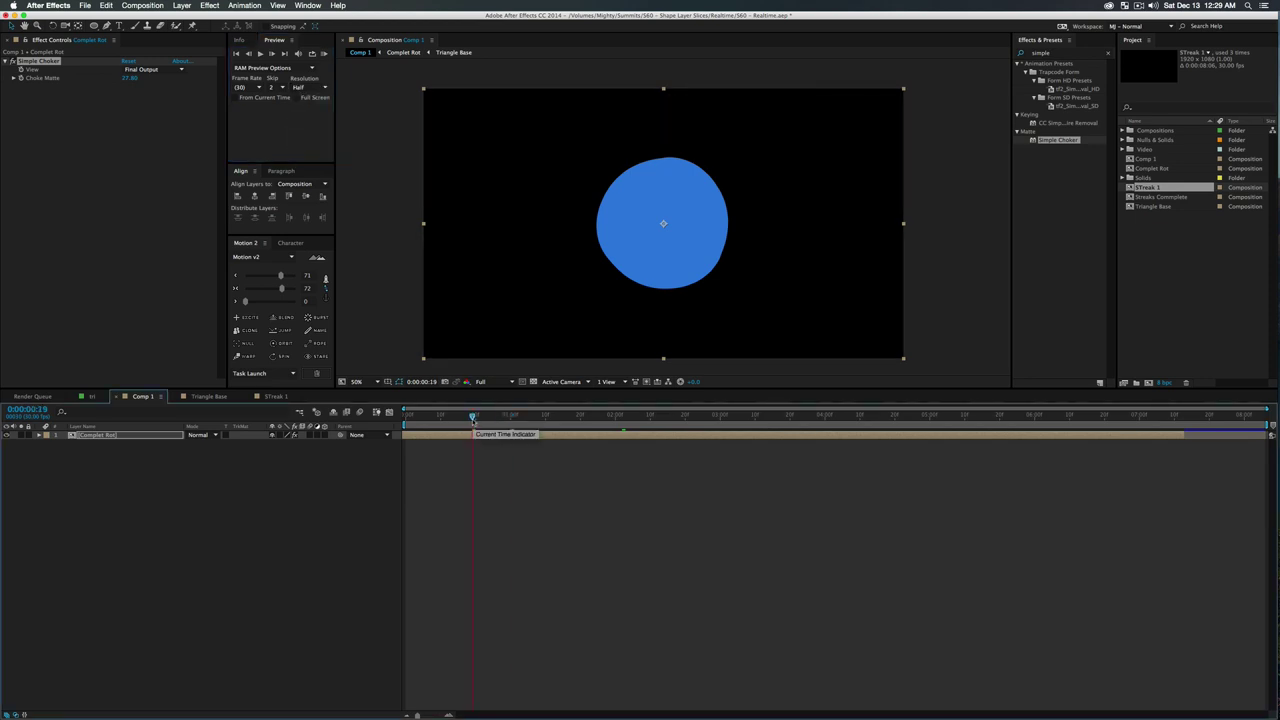
key(b)
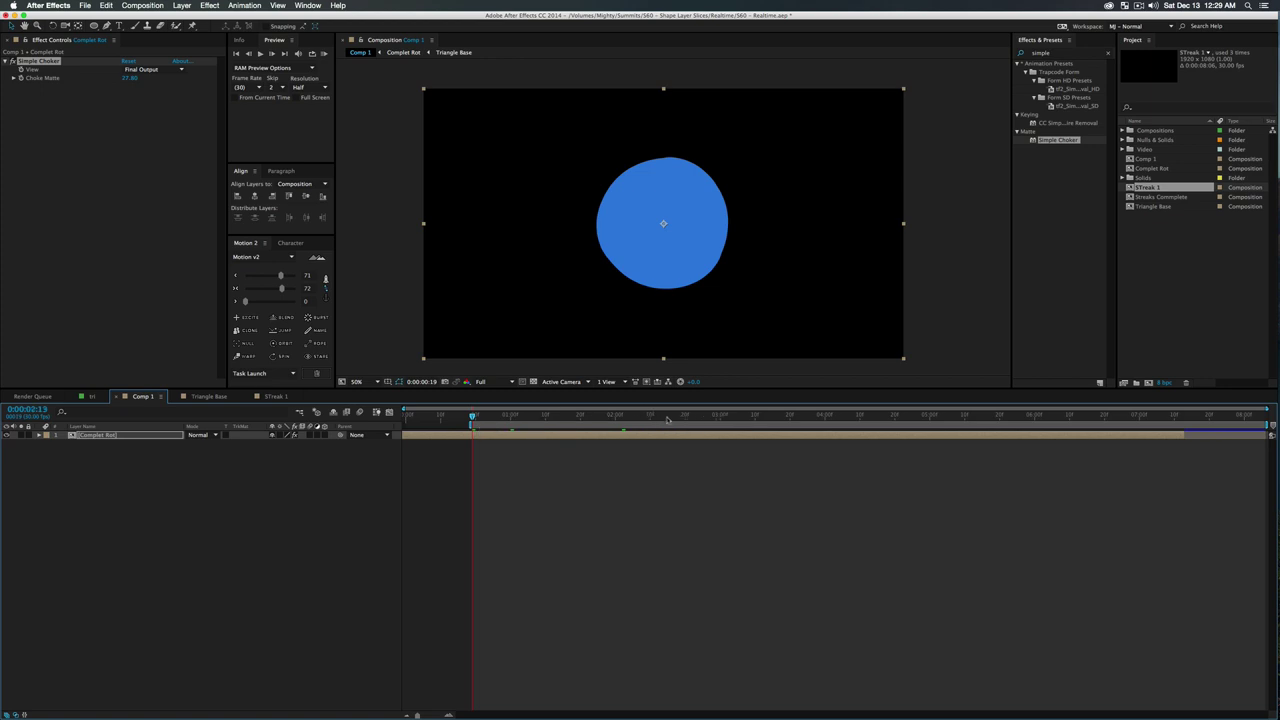
drag(661, 418, 860, 433)
key(Page_Up)
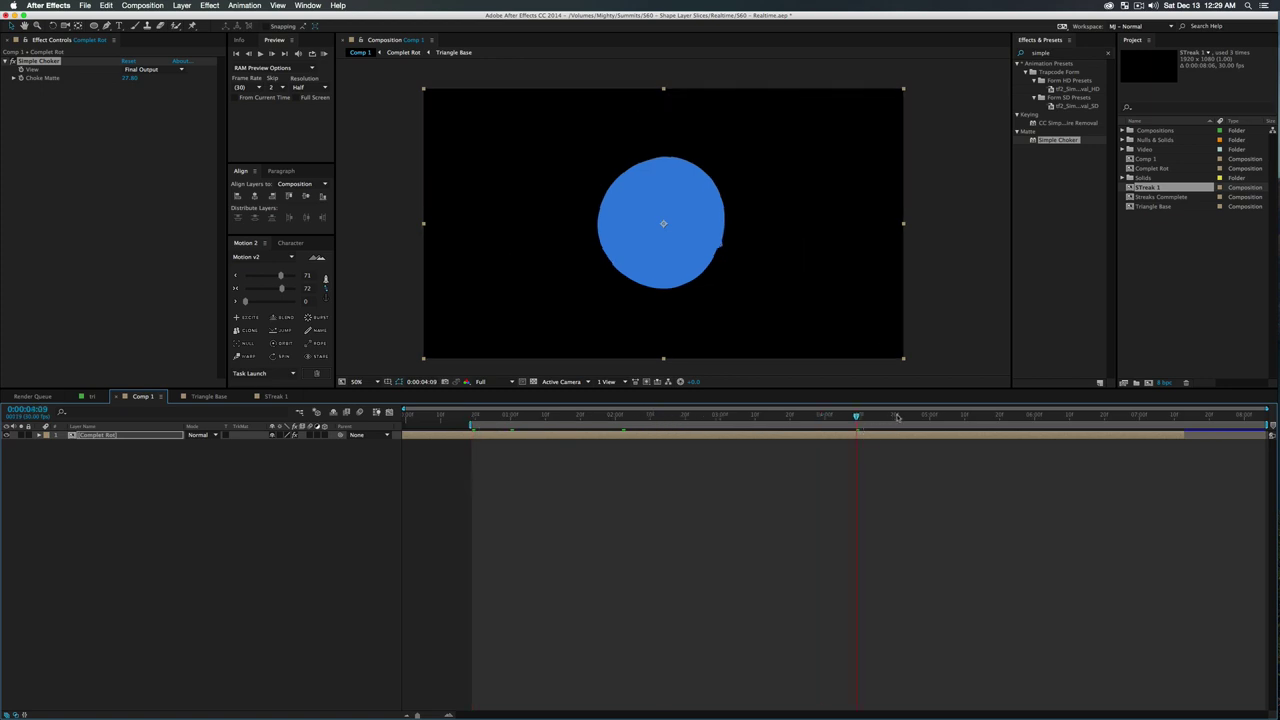
click(898, 415)
key(n)
click(183, 557)
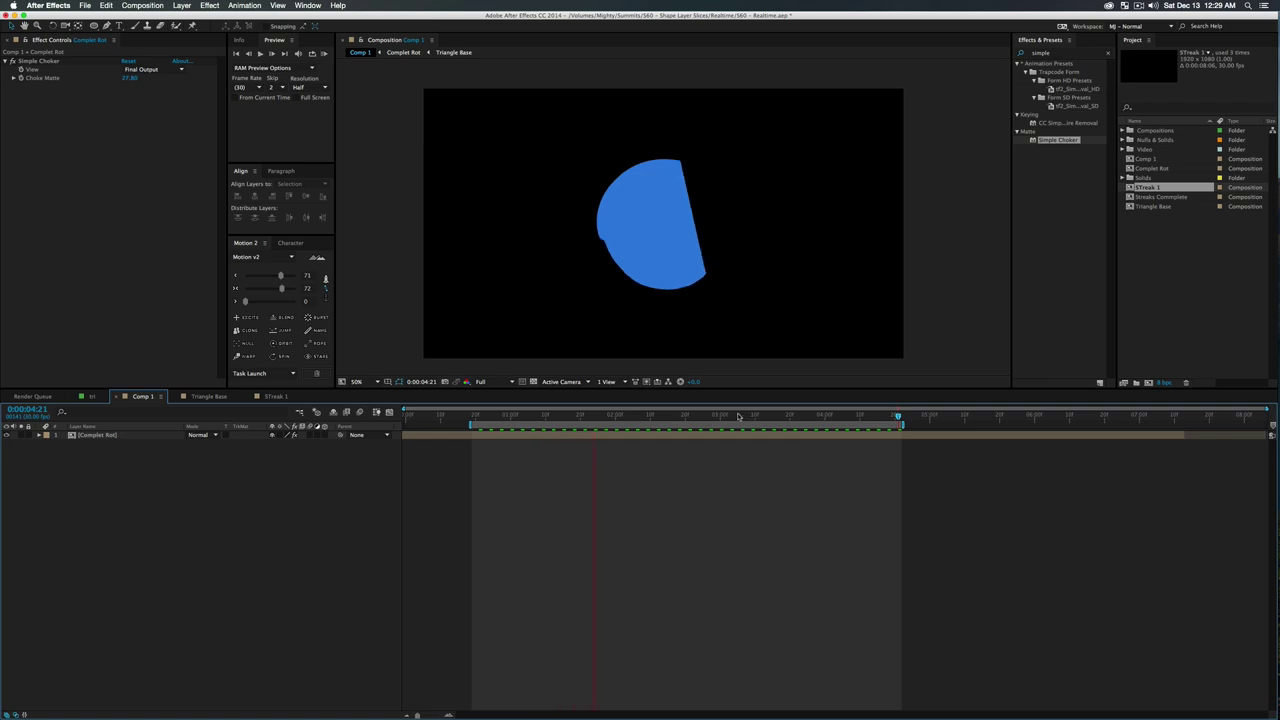
At 0:00:02:17, apply Motion v2's Warp to Triangle Base inside Complet Rot and preview the result in Comp 1
click(684, 418)
drag(684, 418, 674, 418)
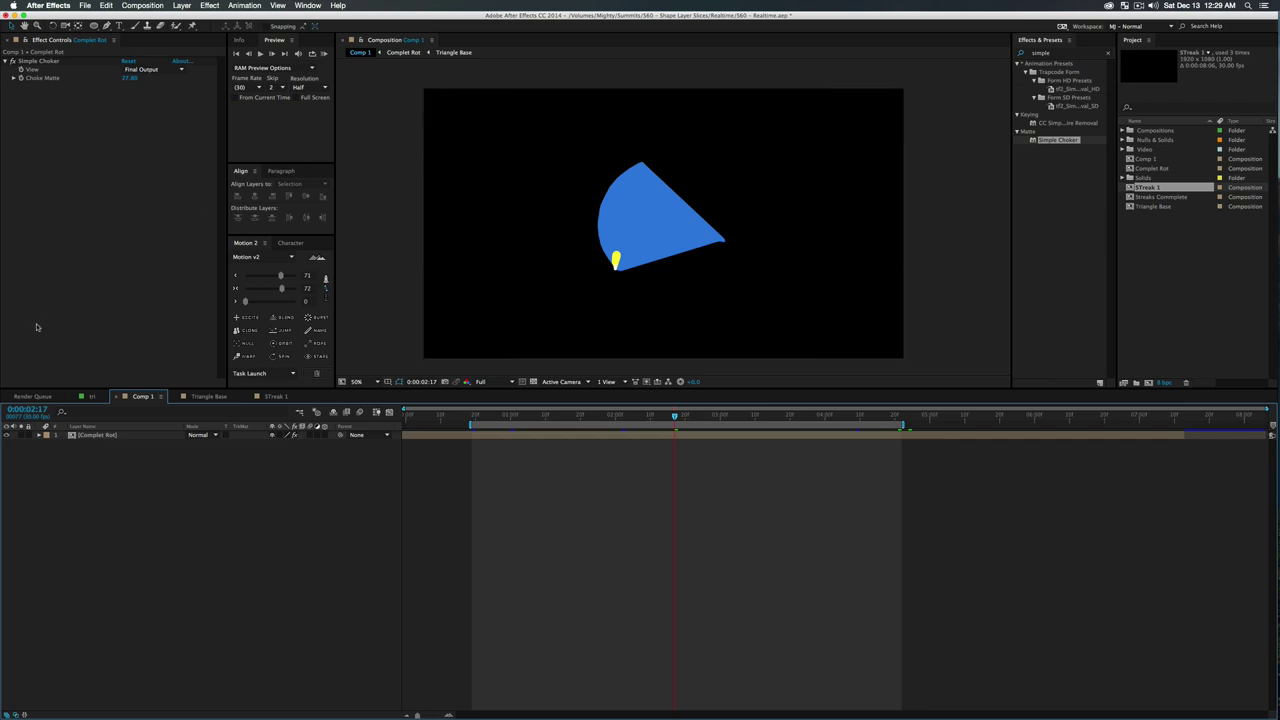
double_click(97, 436)
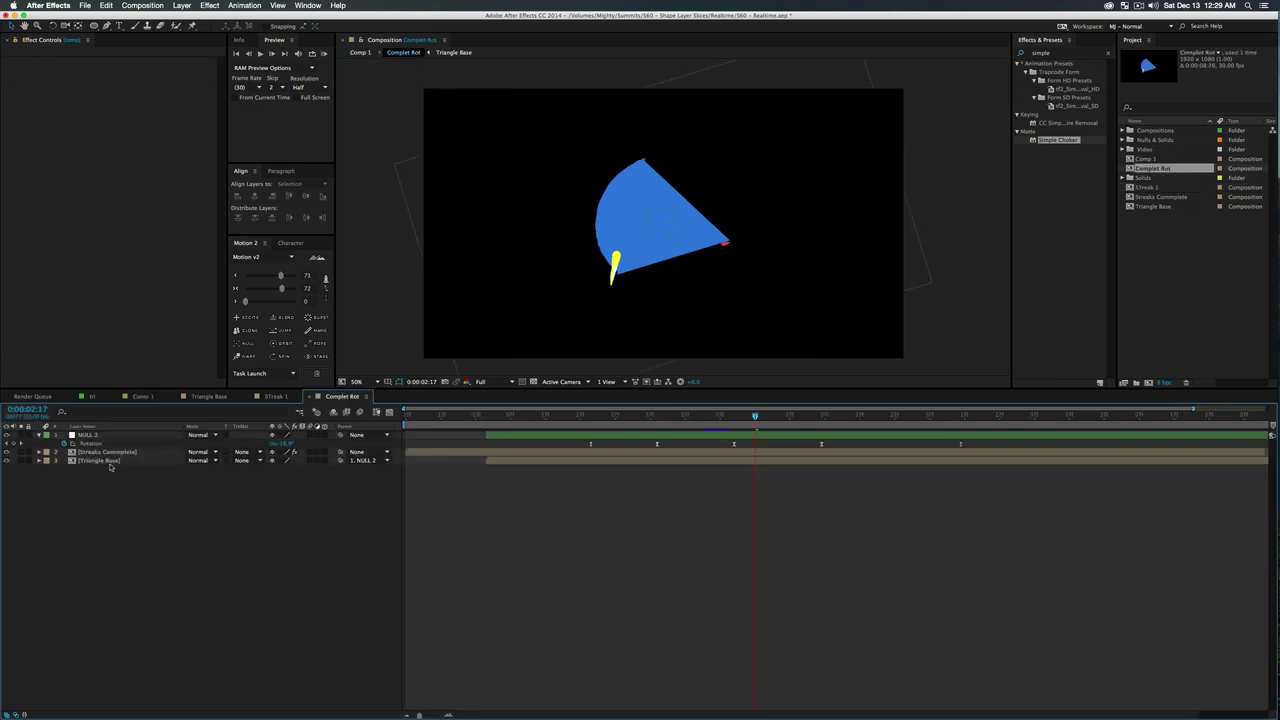
click(108, 452)
click(116, 461)
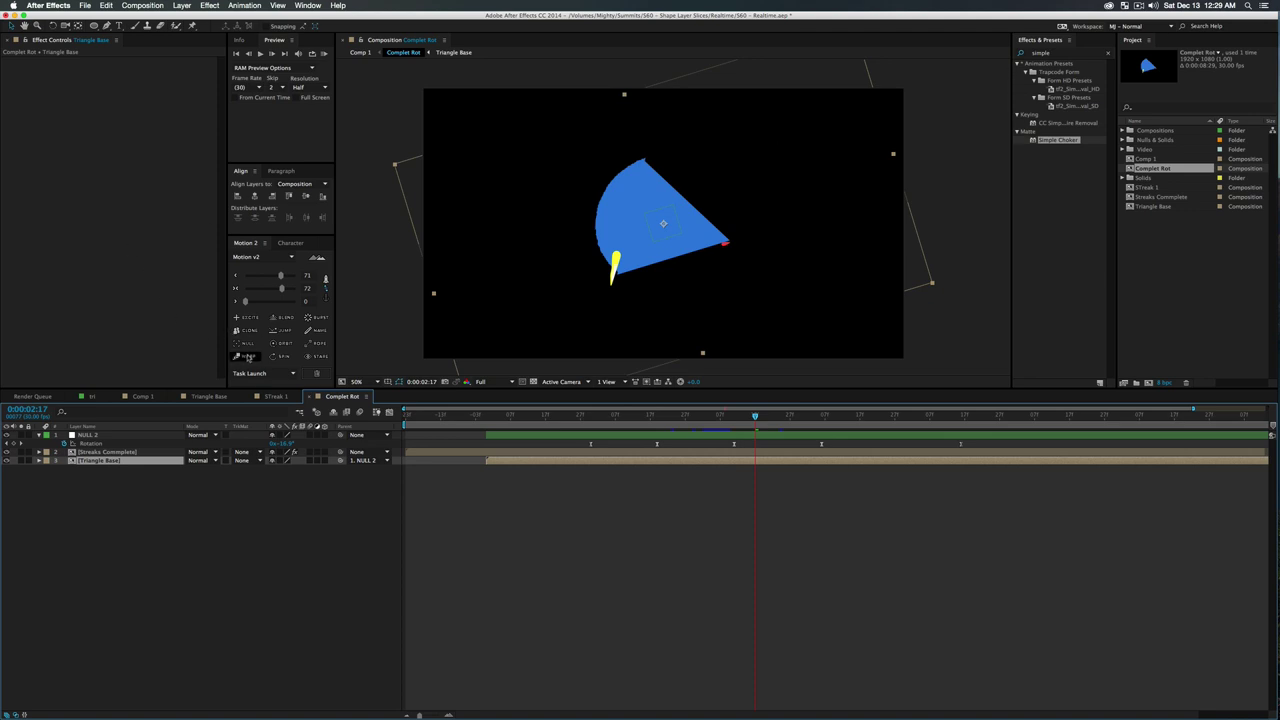
click(248, 356)
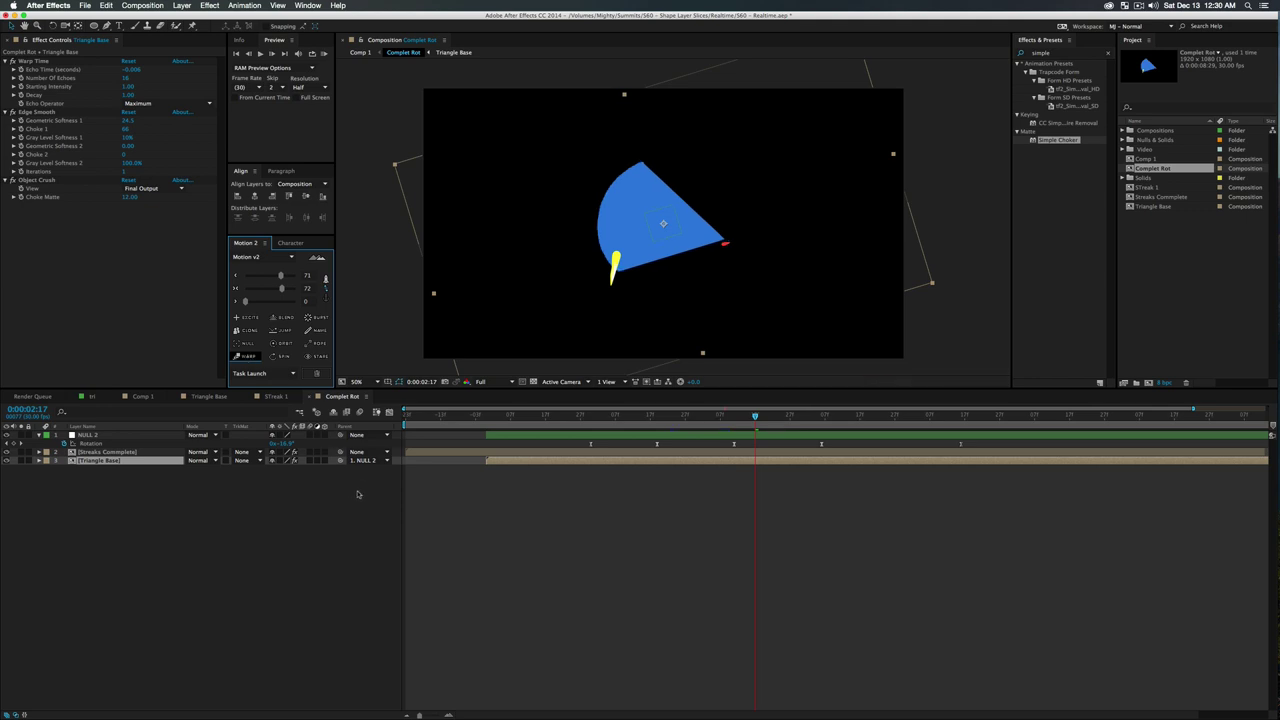
click(398, 505)
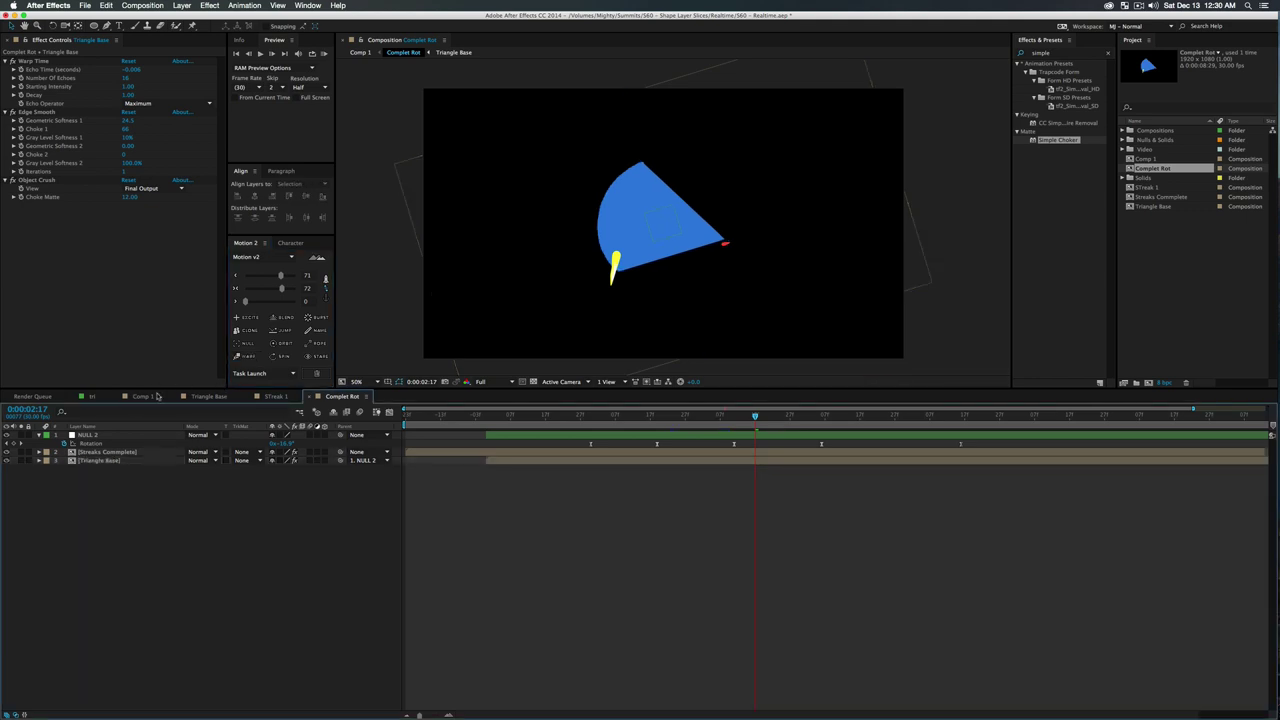
click(142, 396)
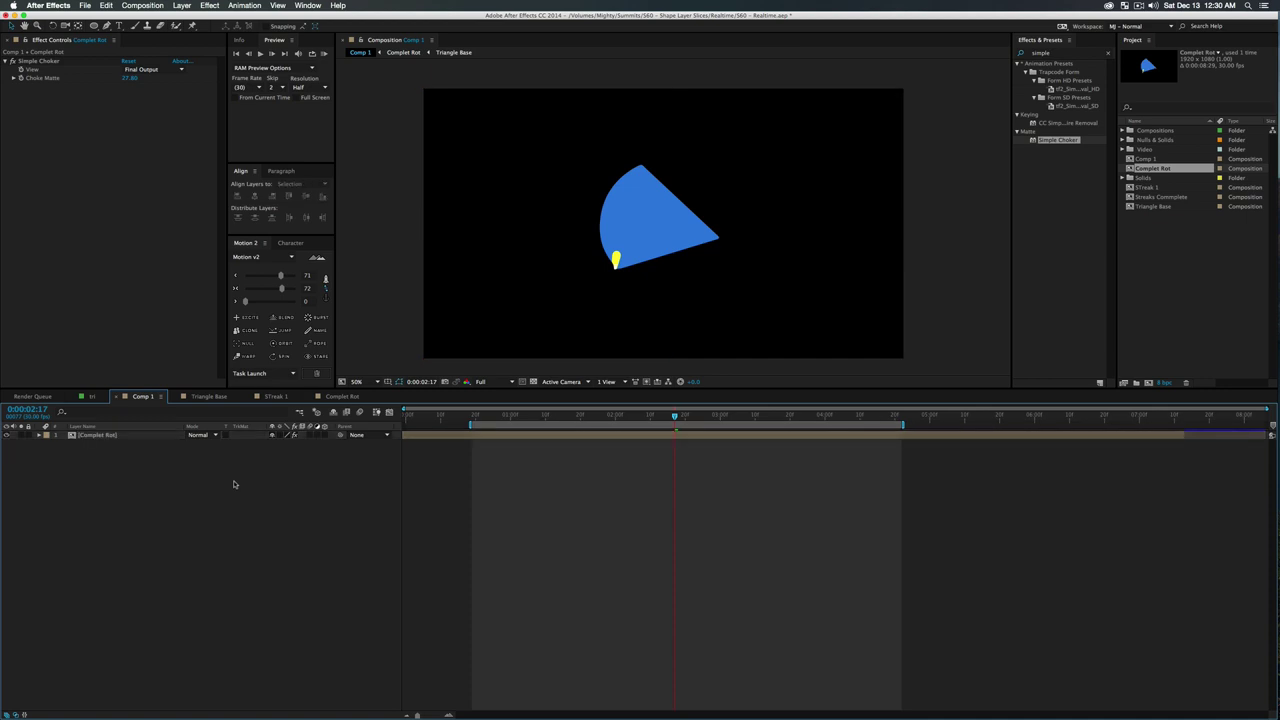
key(KP_0)
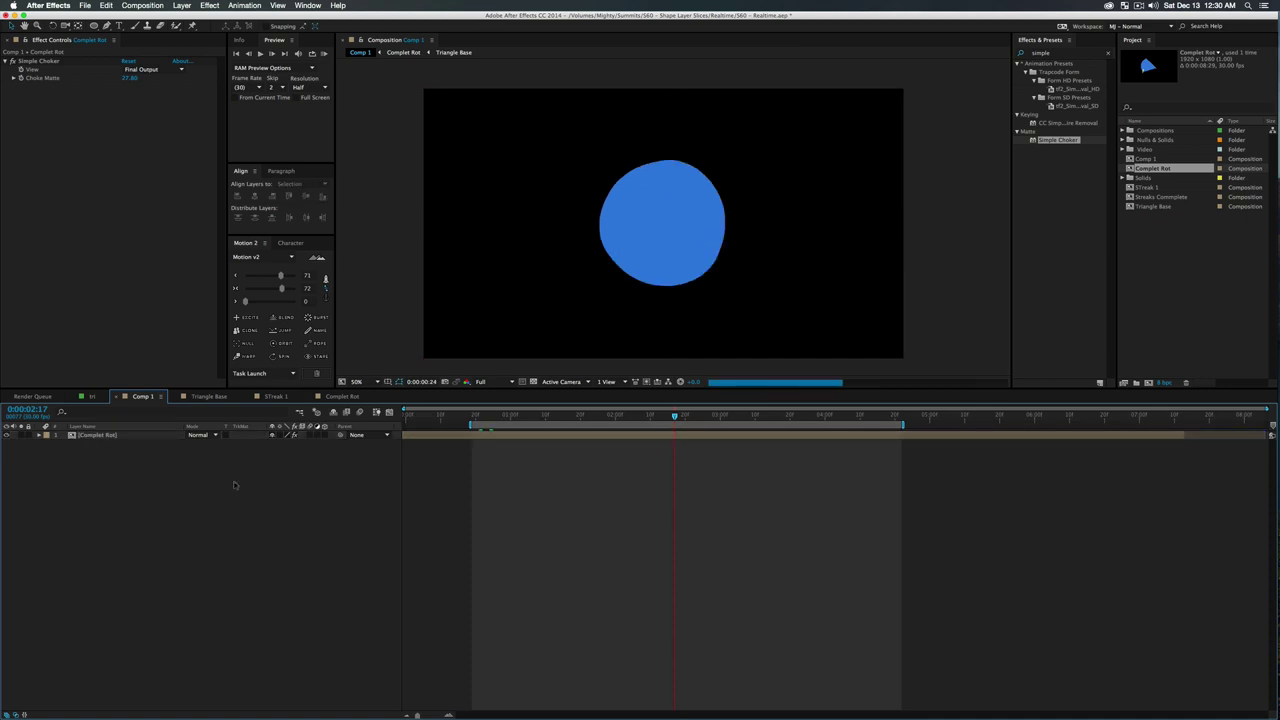
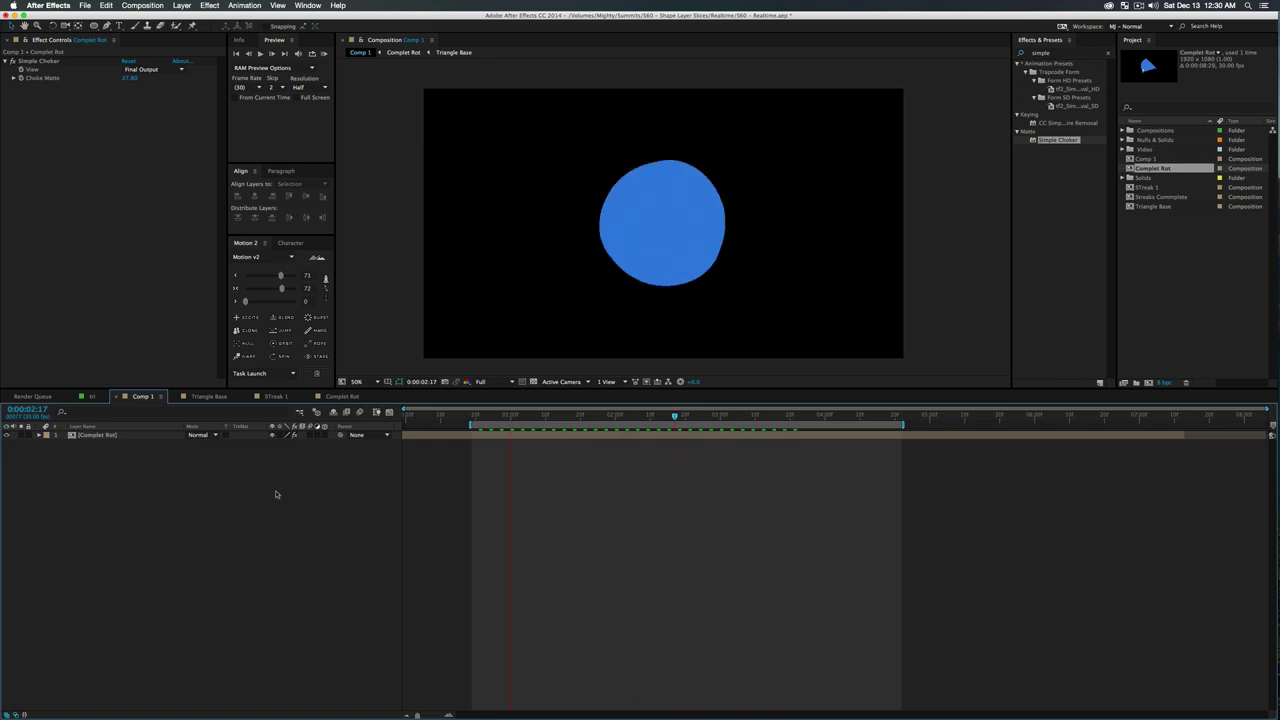
Add a null to Comp 1 with Motion v2 and parent the Complet Rot layer to it
click(627, 416)
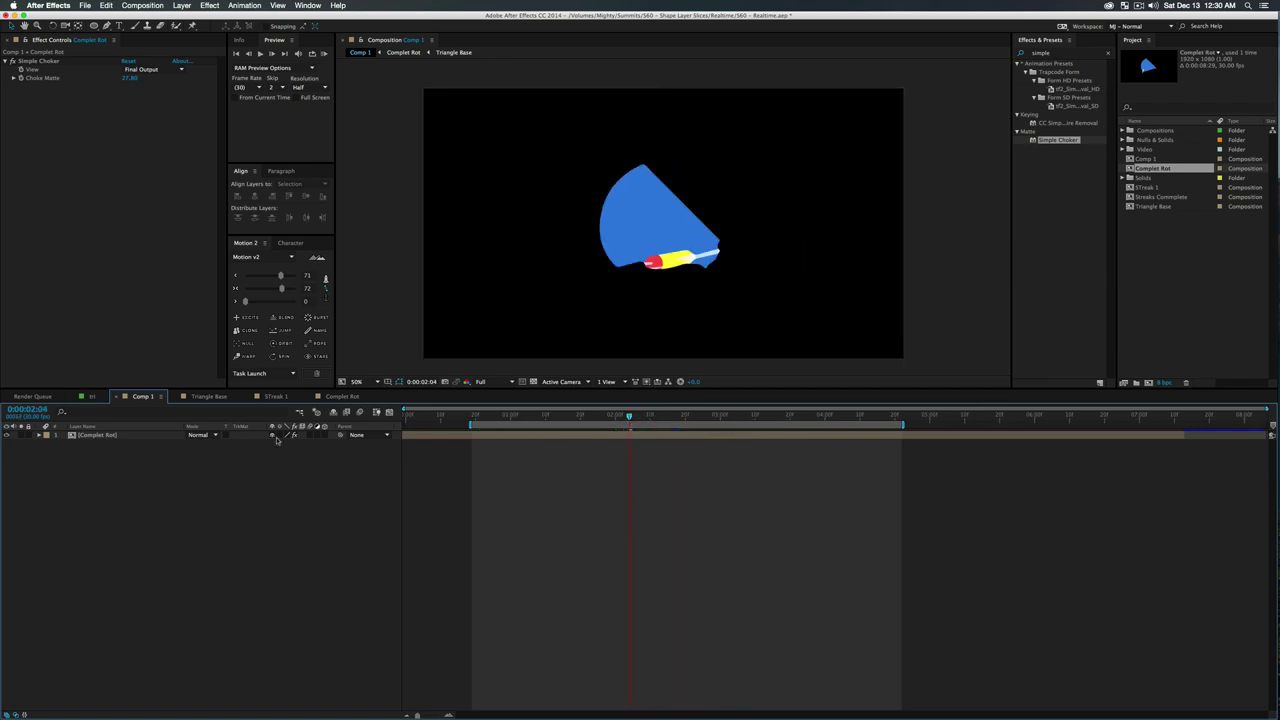
click(127, 436)
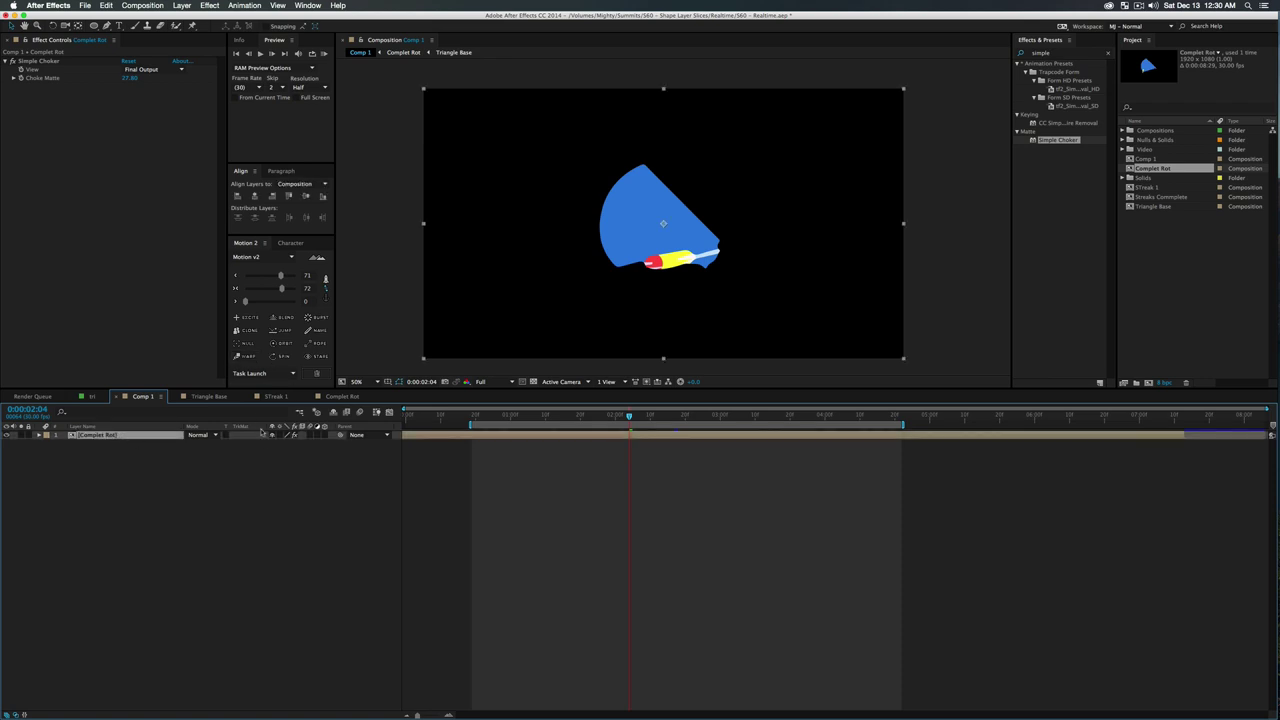
click(224, 458)
right_click(224, 458)
mouse_move(320, 463)
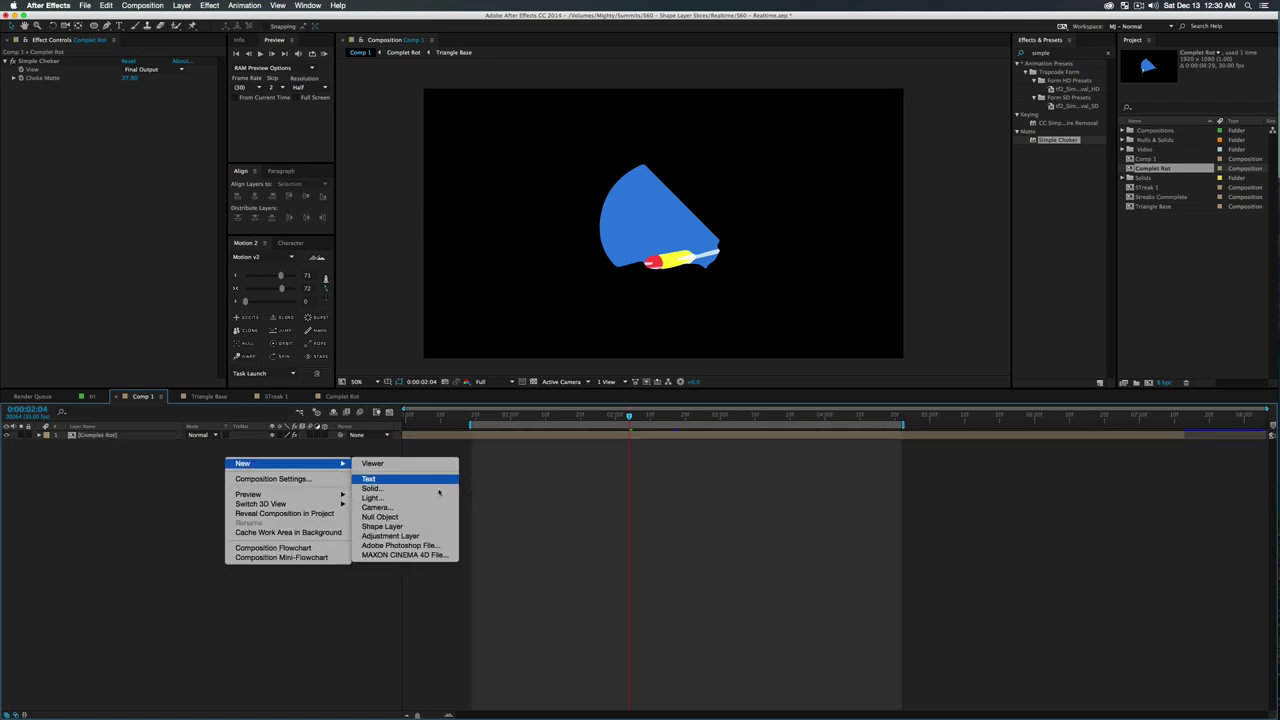
key(Escape)
click(244, 343)
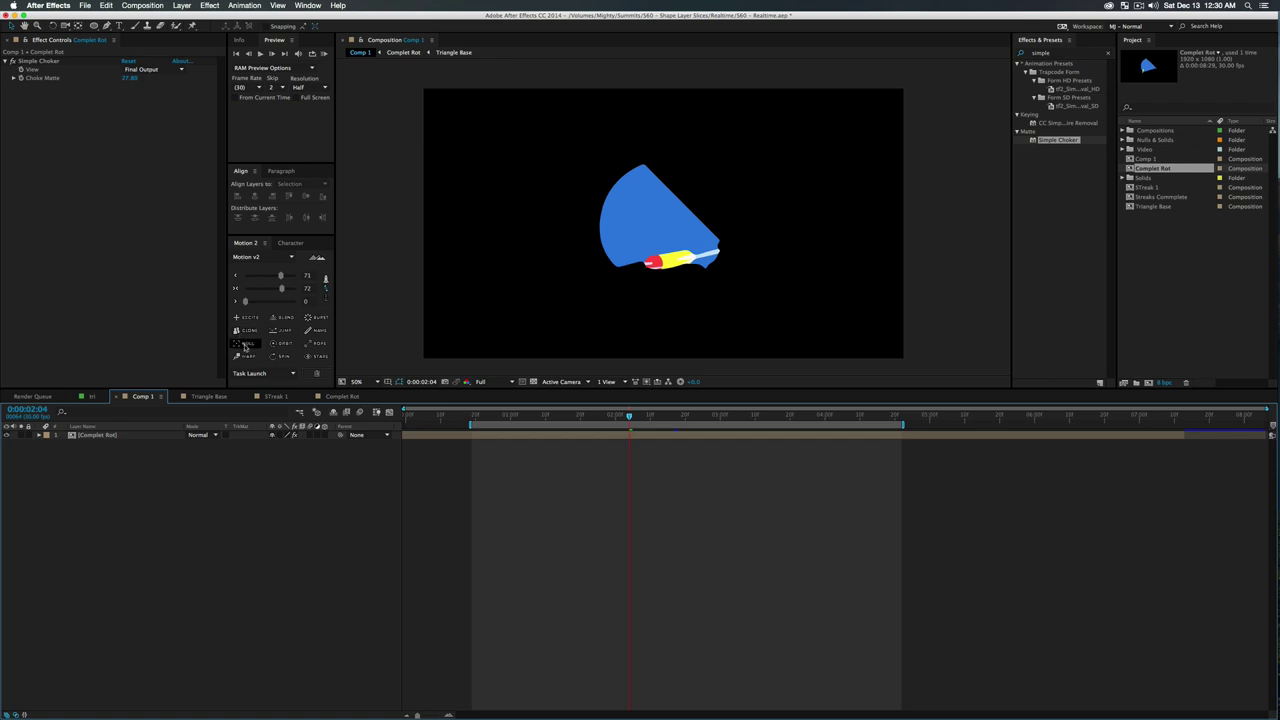
click(120, 464)
click(108, 444)
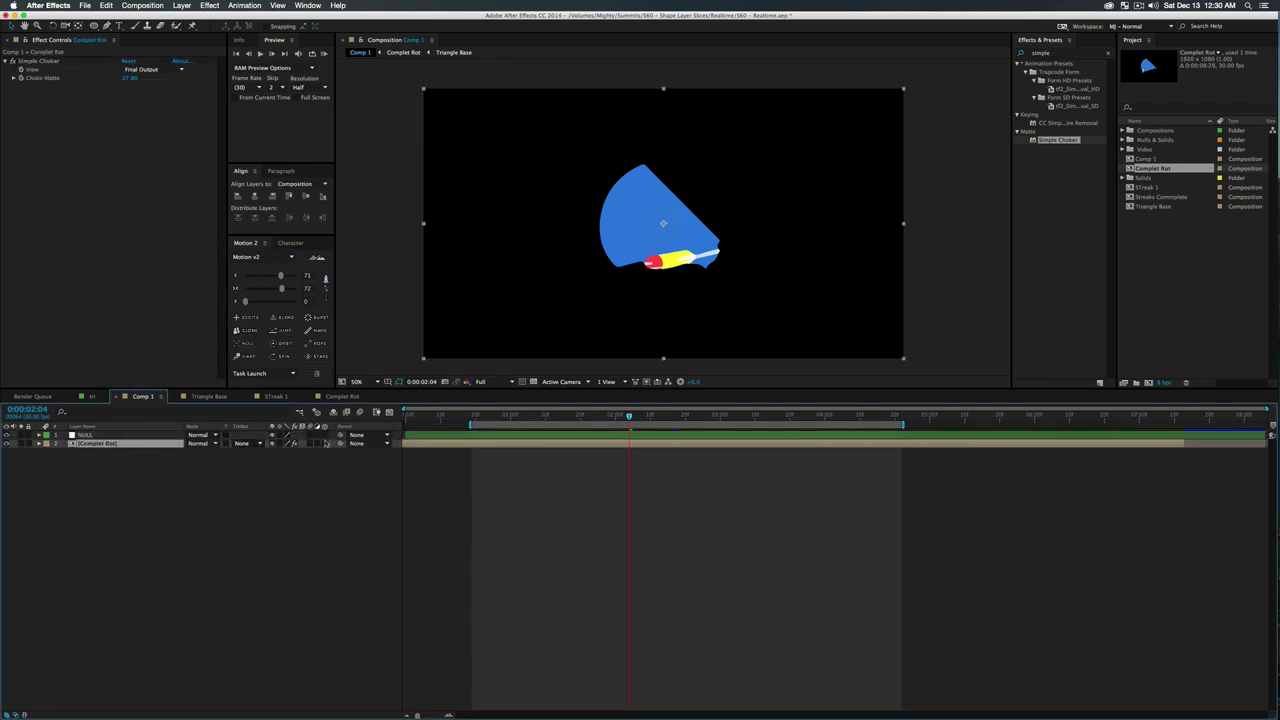
drag(340, 447, 100, 435)
click(309, 480)
Find the first slice's start in Triangle Base and add a Scale keyframe to Comp 1's null at 0:00:01:00
click(513, 416)
drag(511, 421, 498, 421)
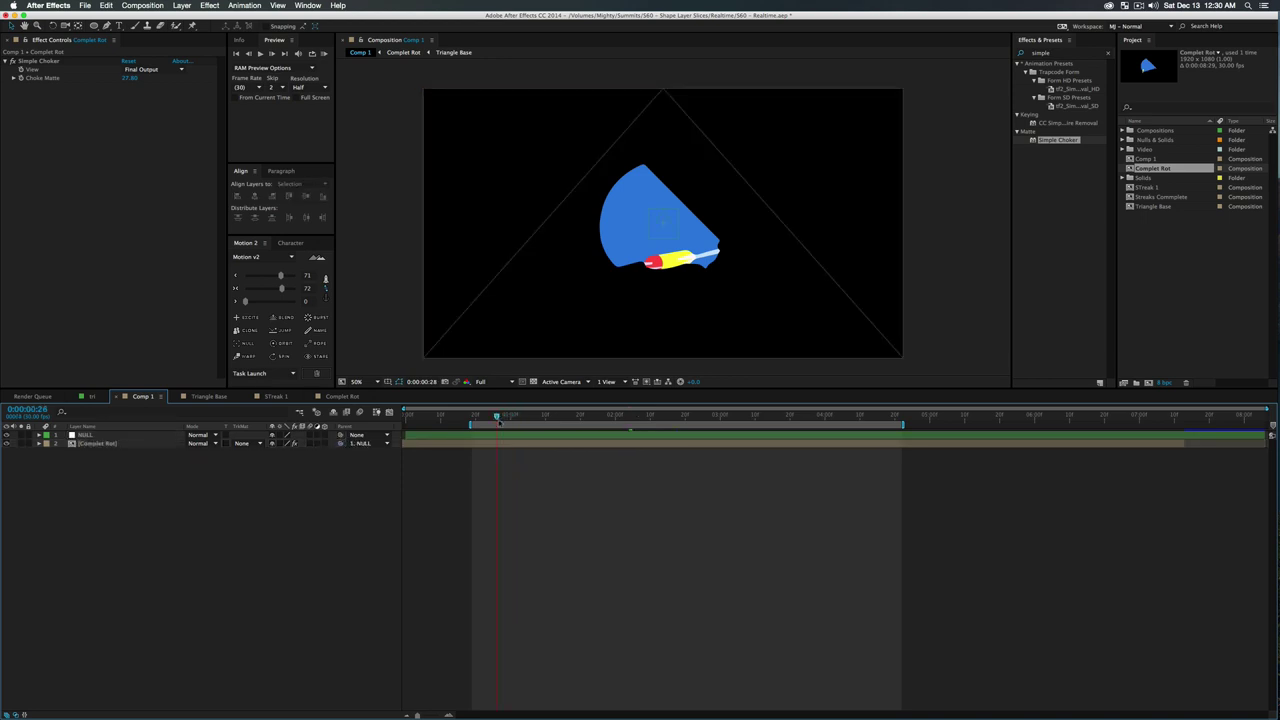
click(213, 397)
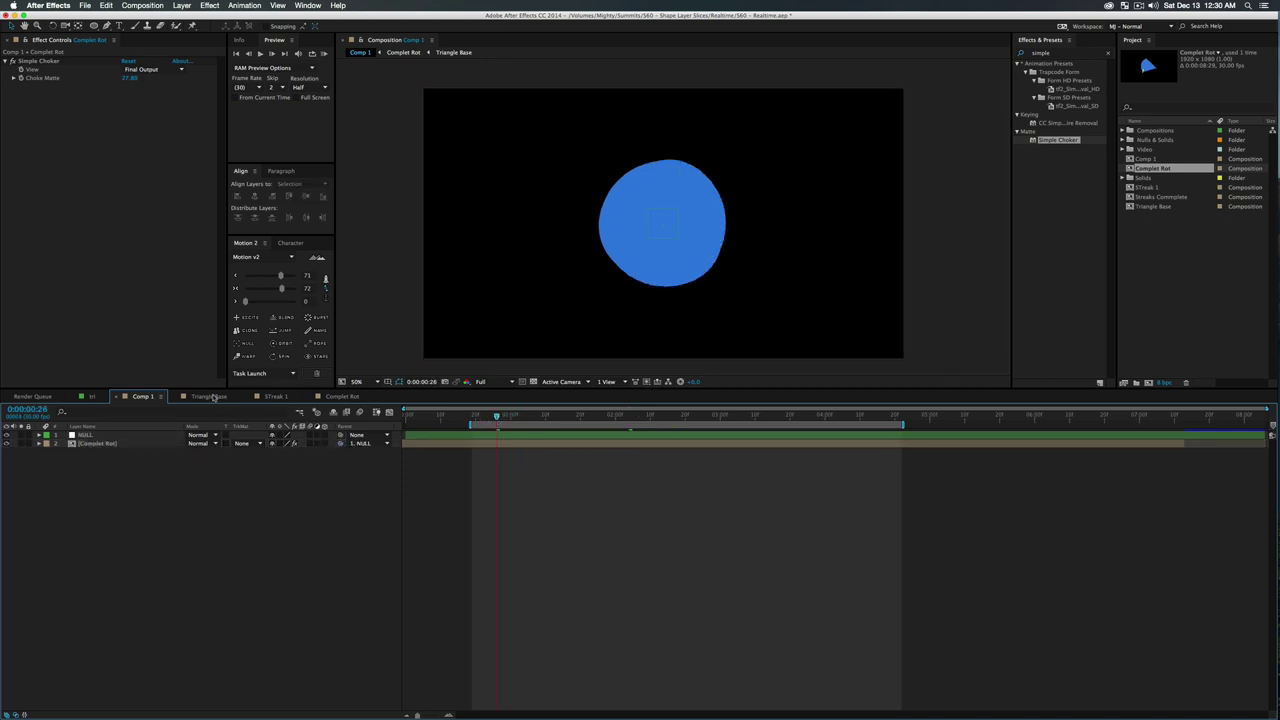
click(510, 418)
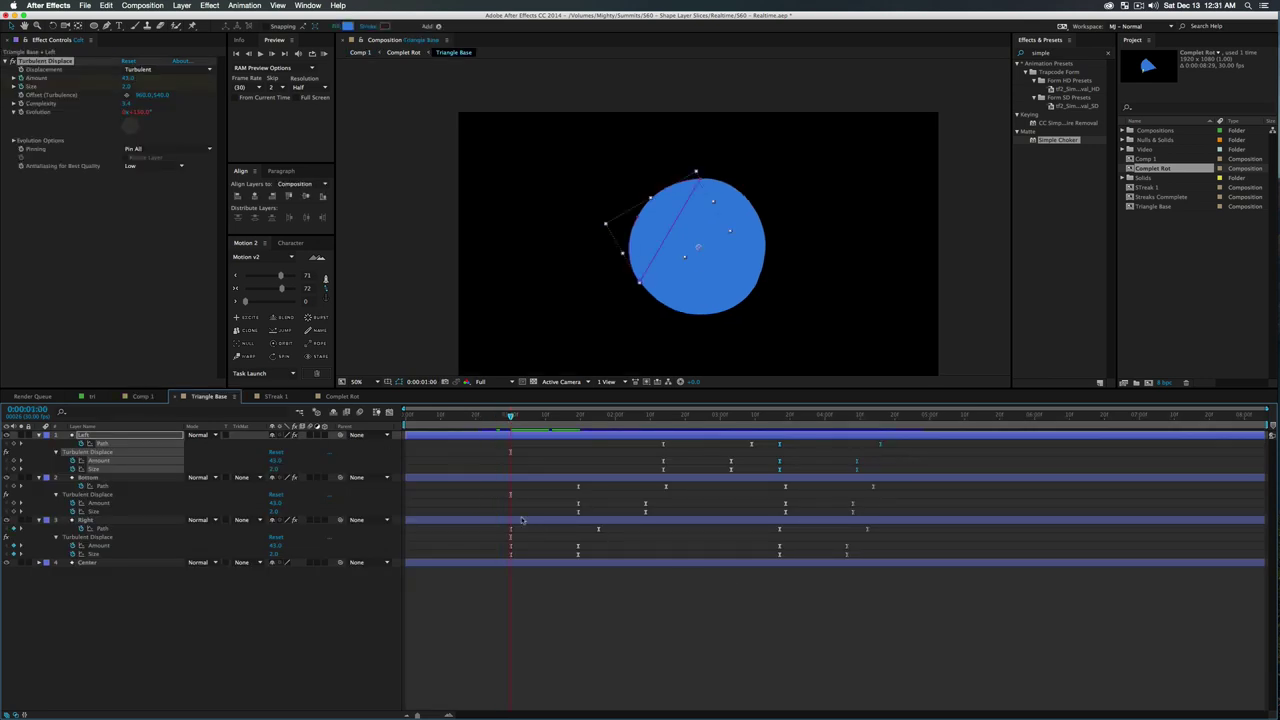
click(143, 397)
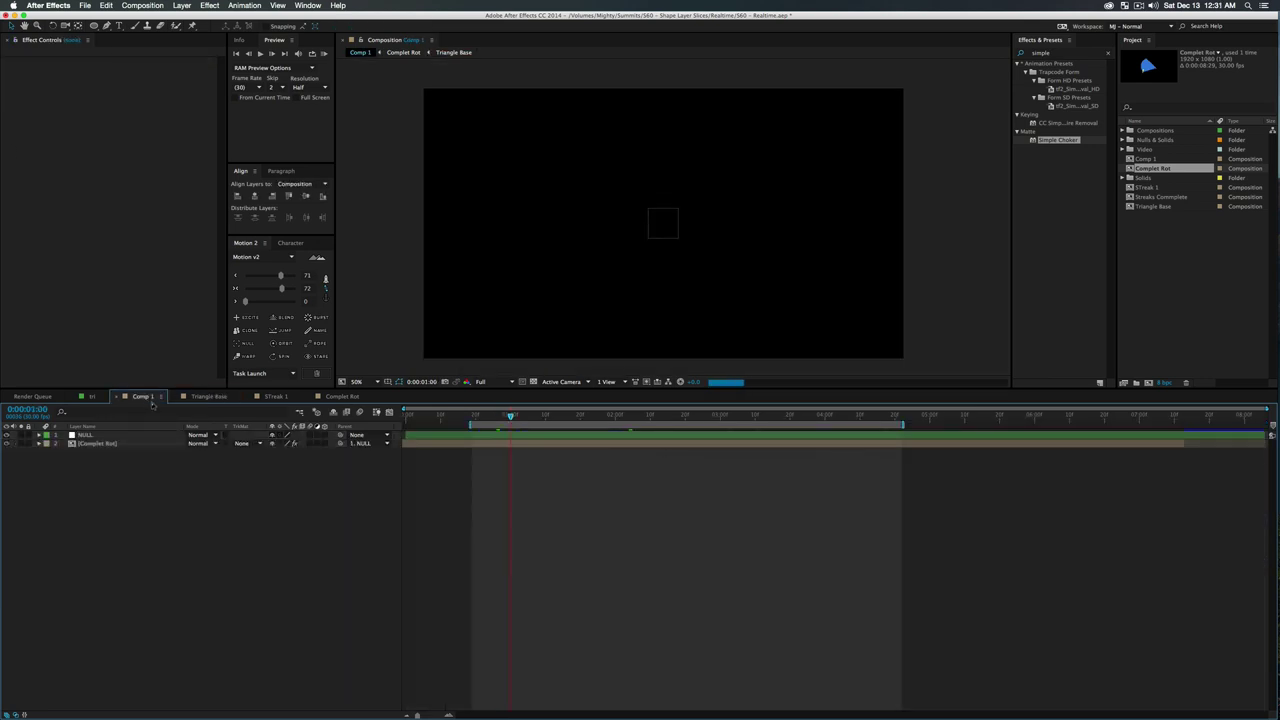
click(90, 437)
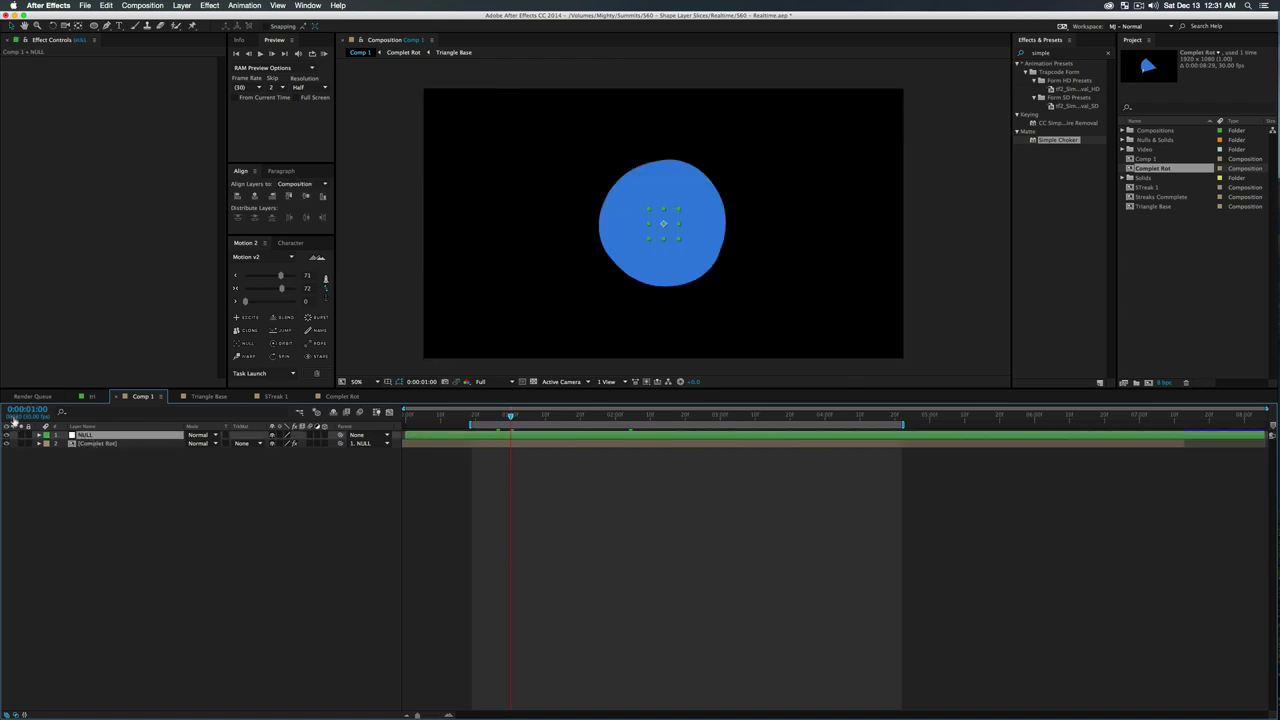
click(98, 443)
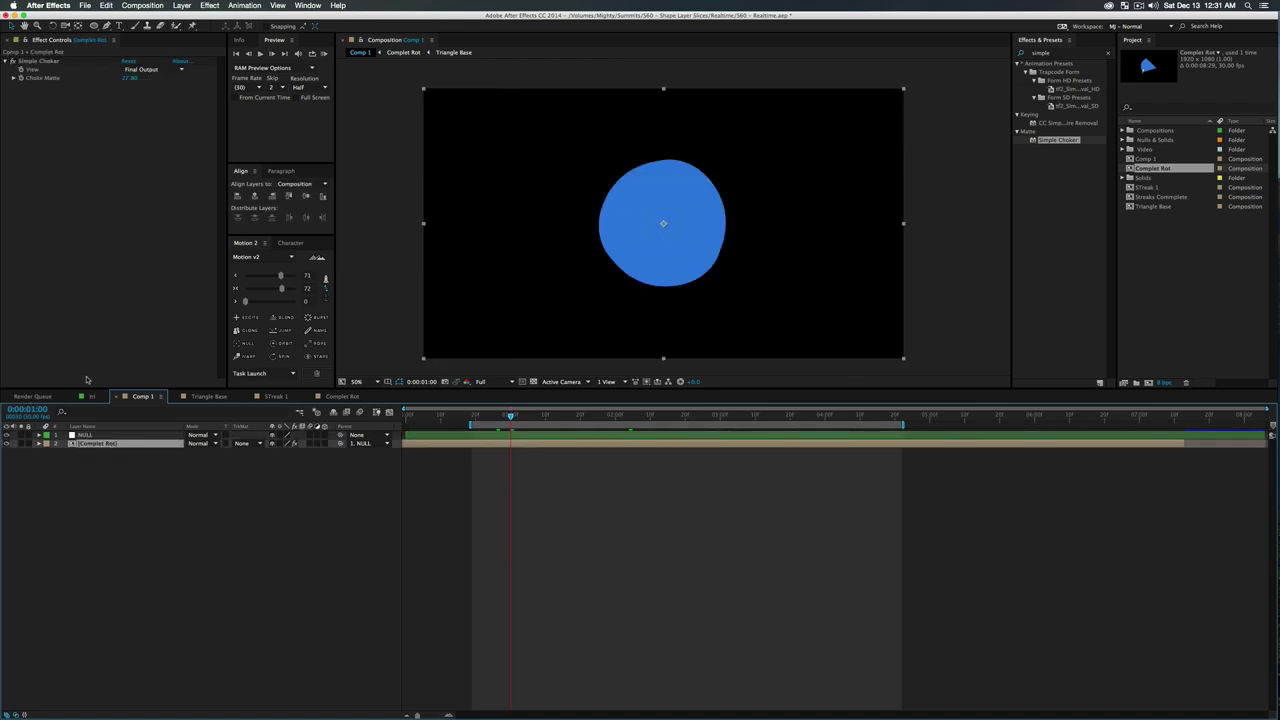
click(90, 437)
key(s)
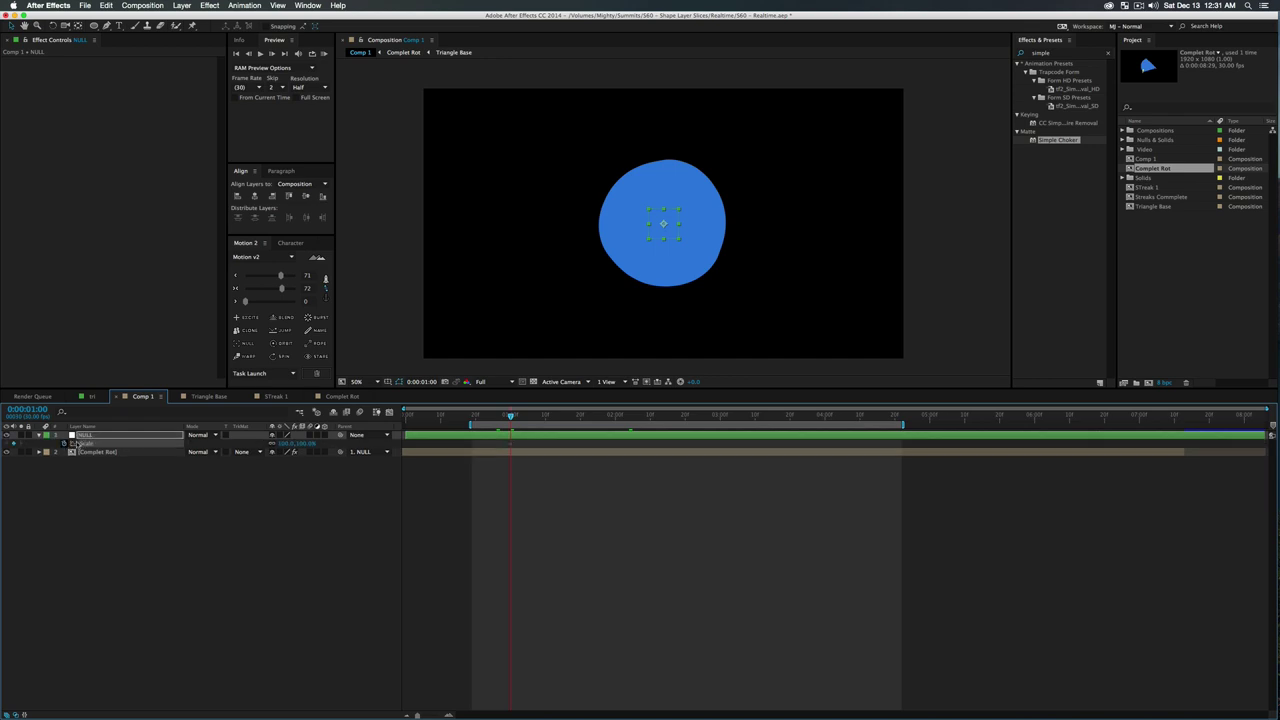
Switch the viewer to Third resolution and keyframe the null's Scale at 95, 117% at 0:00:01:21
click(500, 382)
click(515, 420)
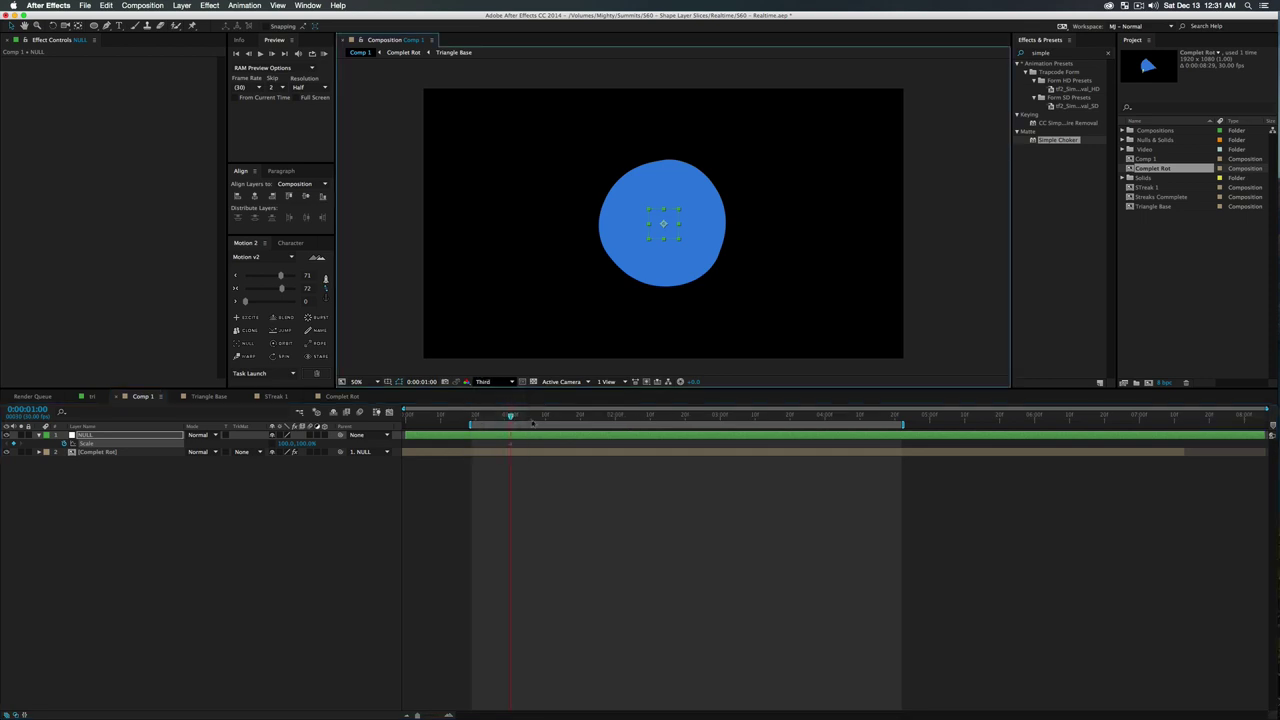
drag(533, 423, 587, 416)
click(209, 396)
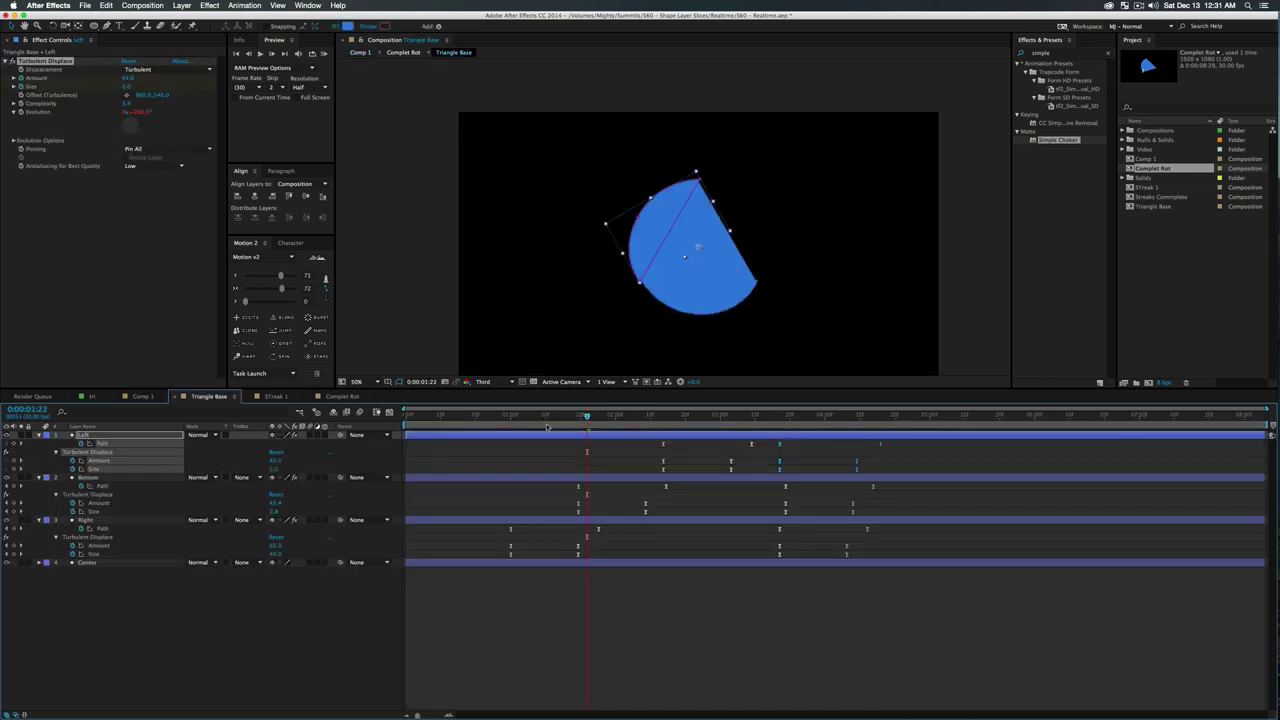
key(Page_Up)
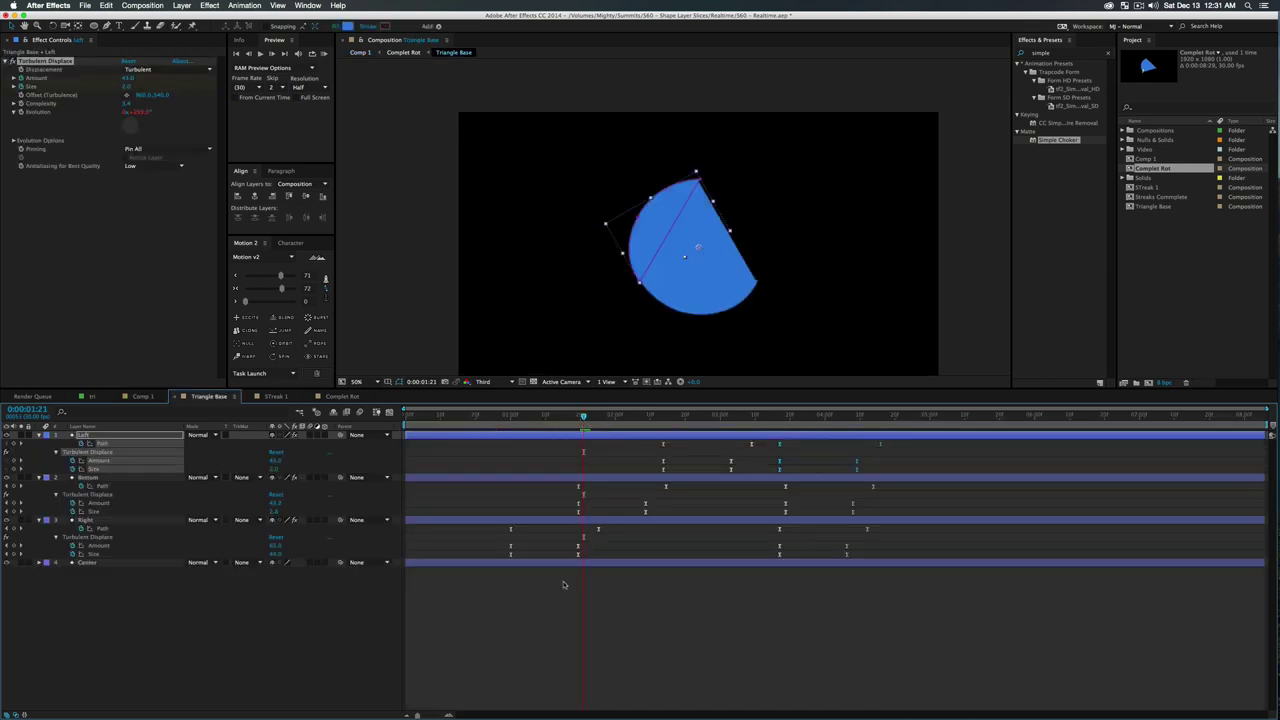
click(152, 397)
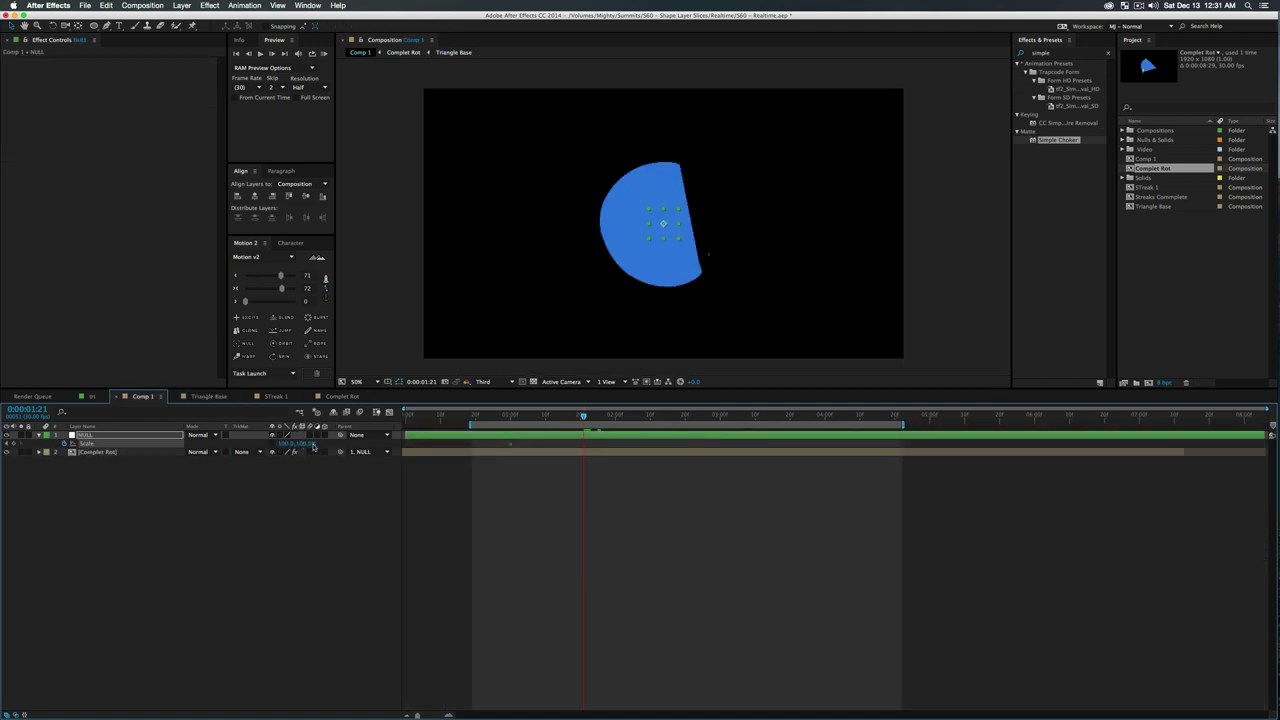
mouse_move(302, 446)
mouse_down()
mouse_move(319, 446)
mouse_move(283, 445)
mouse_up()
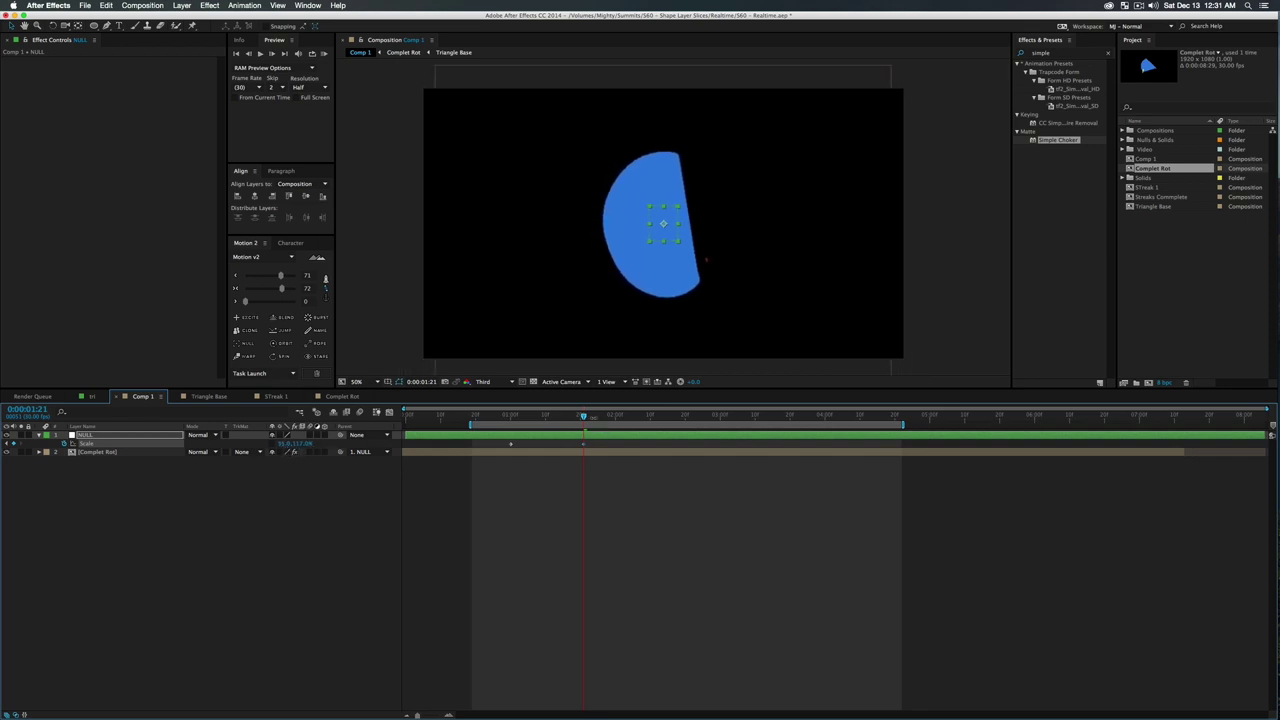
Locate the Left slice's start in Triangle Base and keyframe the null's Scale at about 109, 102% at 0:00:02:14
click(236, 397)
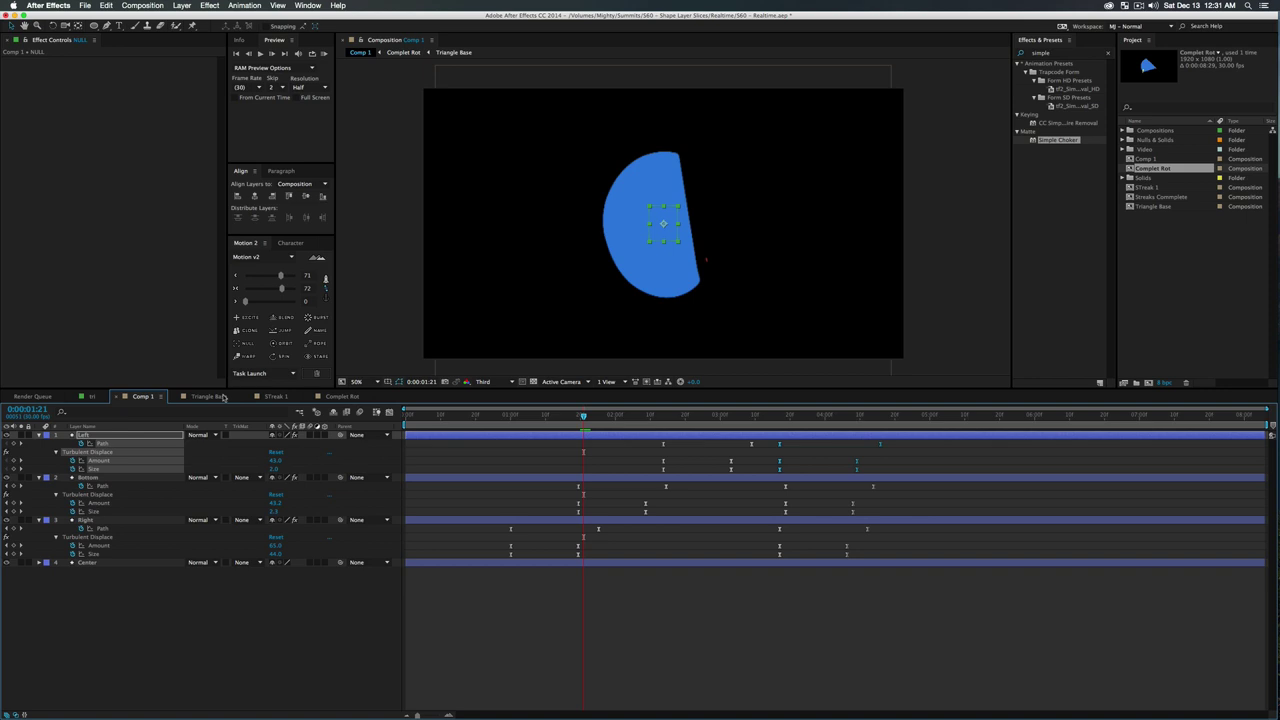
click(664, 416)
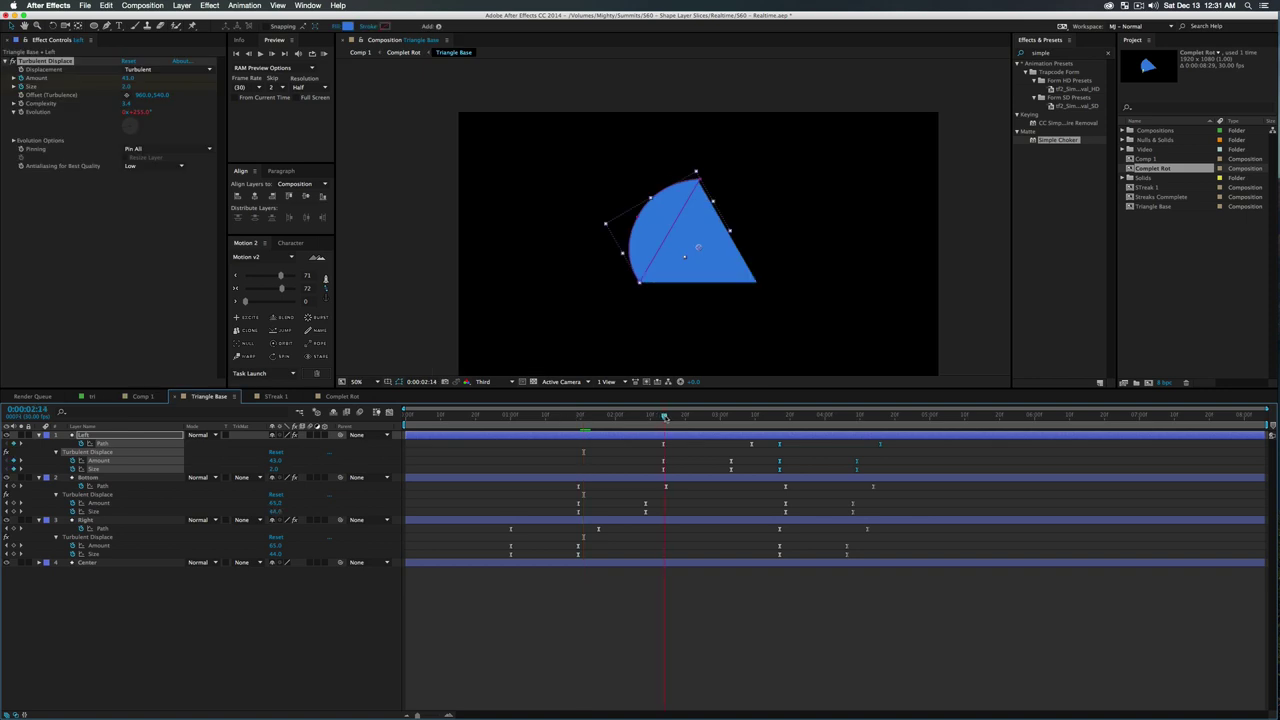
click(150, 397)
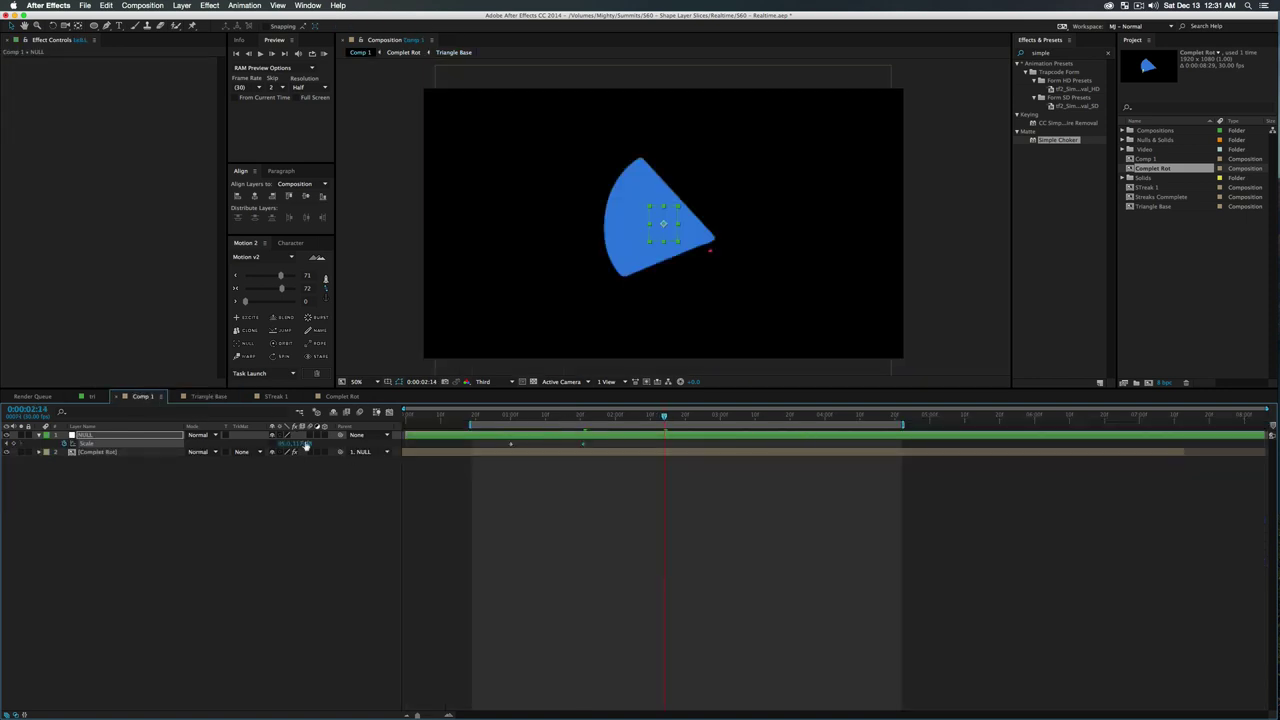
drag(284, 446, 293, 449)
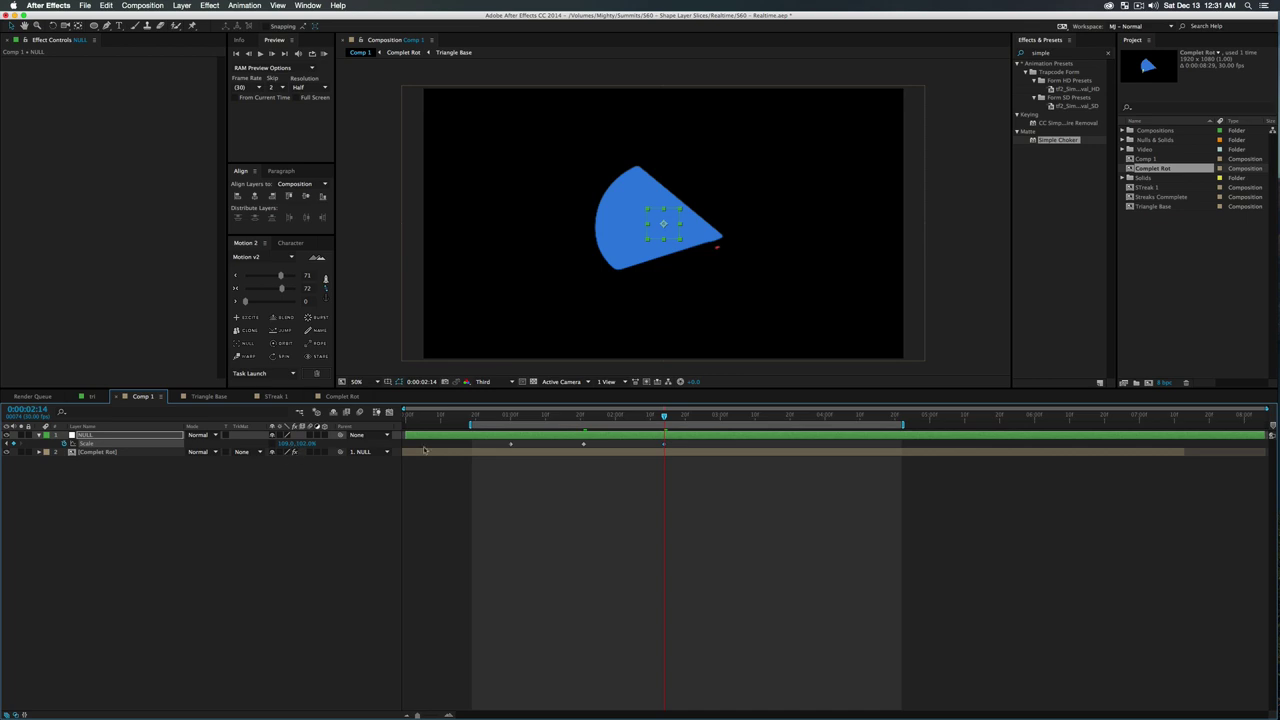
Locate the end of the Left slice's path animation and keyframe the null's Scale at 128, 84% at 0:00:03:09
click(230, 396)
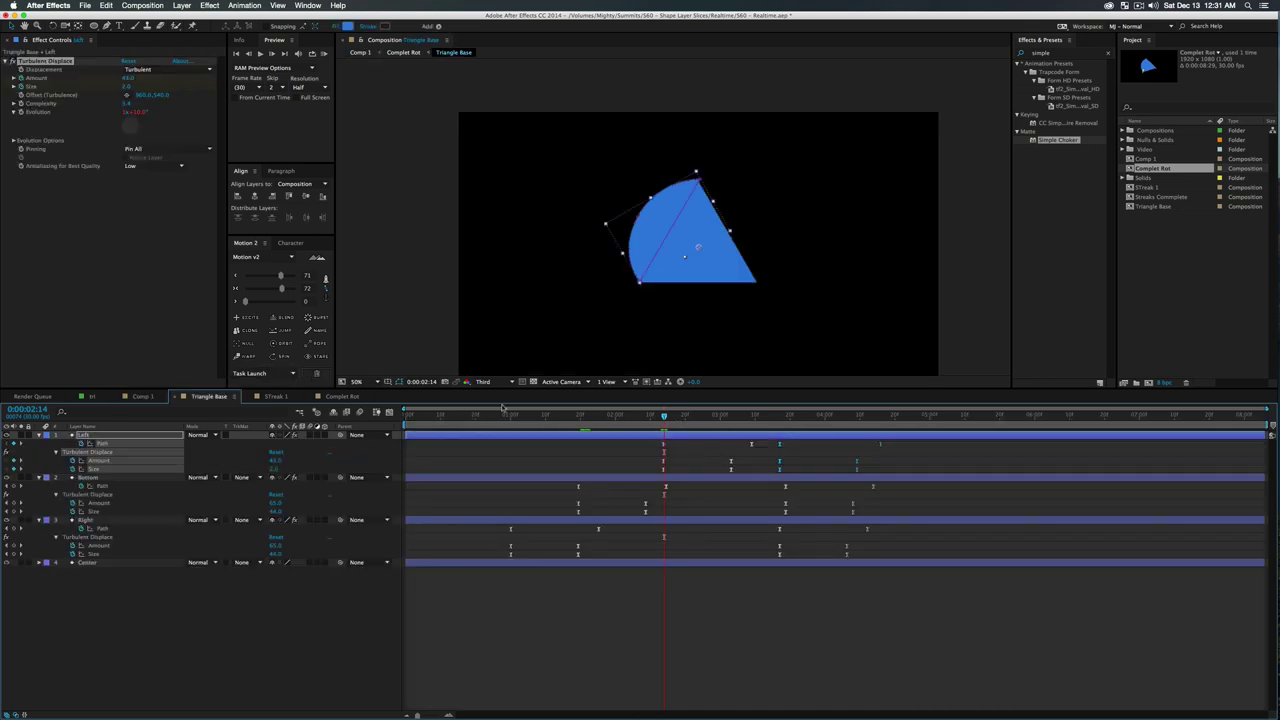
click(749, 415)
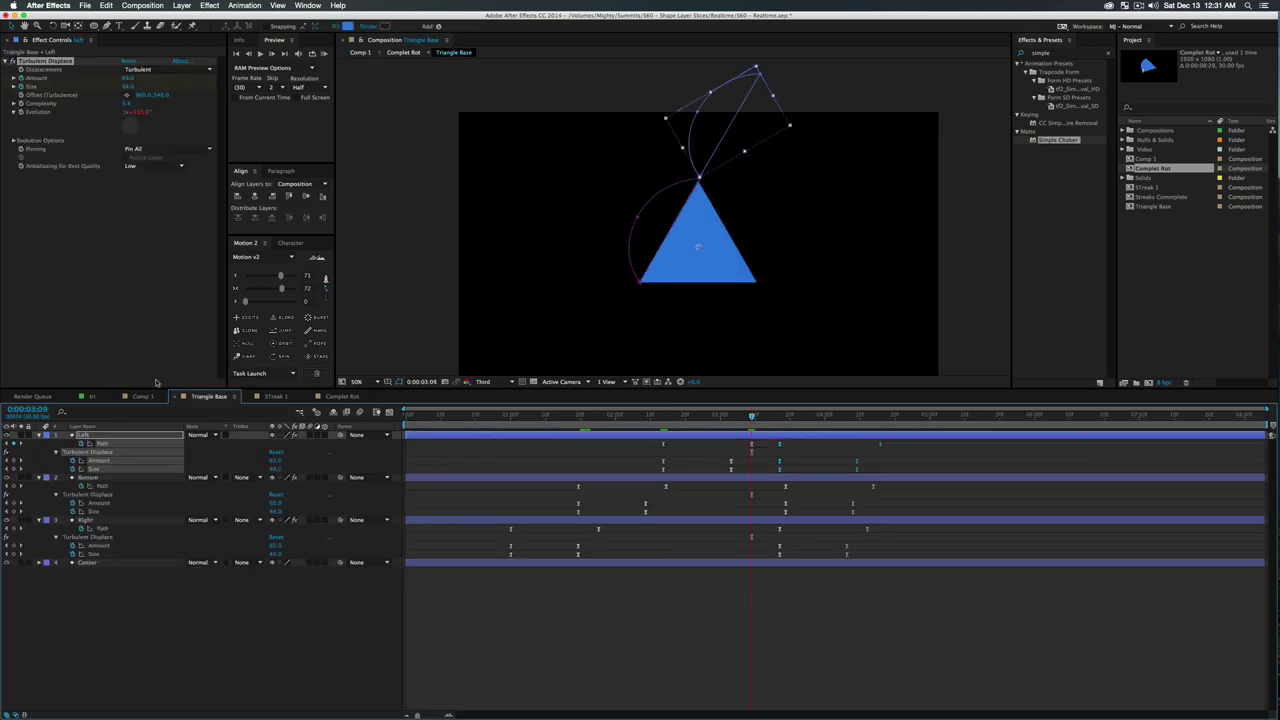
click(137, 397)
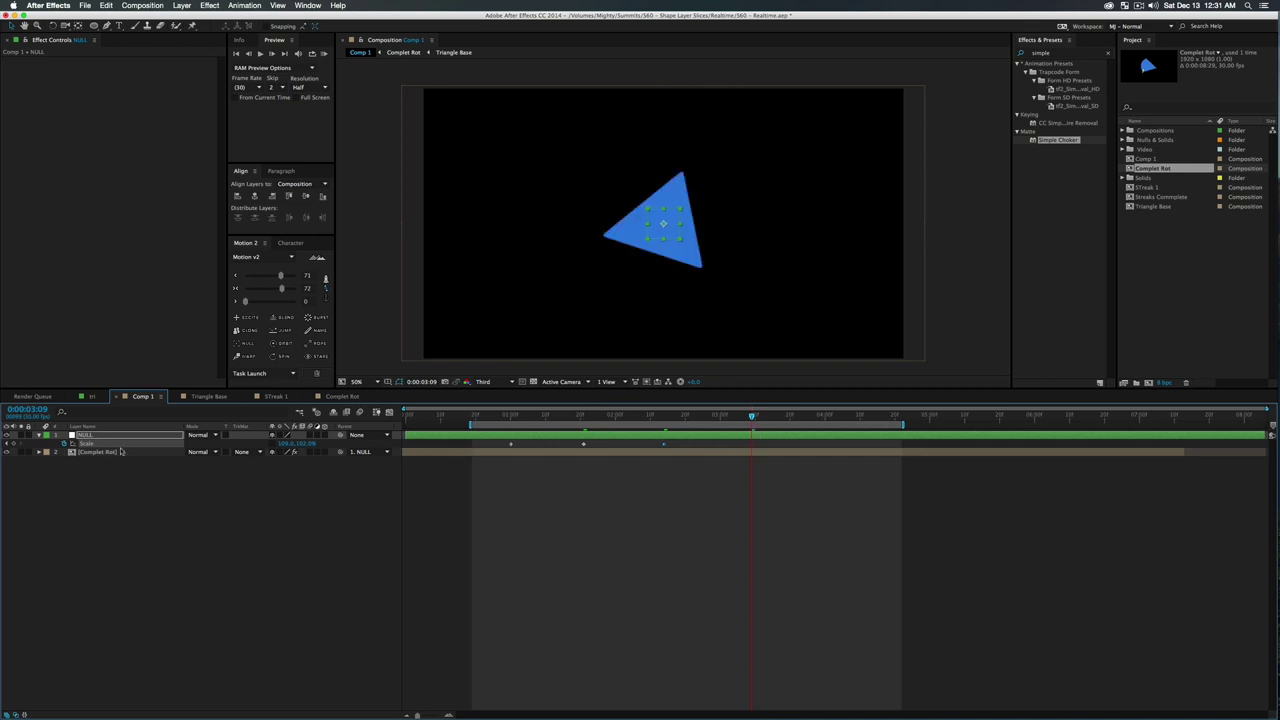
mouse_move(286, 444)
mouse_down()
mouse_move(310, 451)
mouse_move(299, 447)
mouse_up()
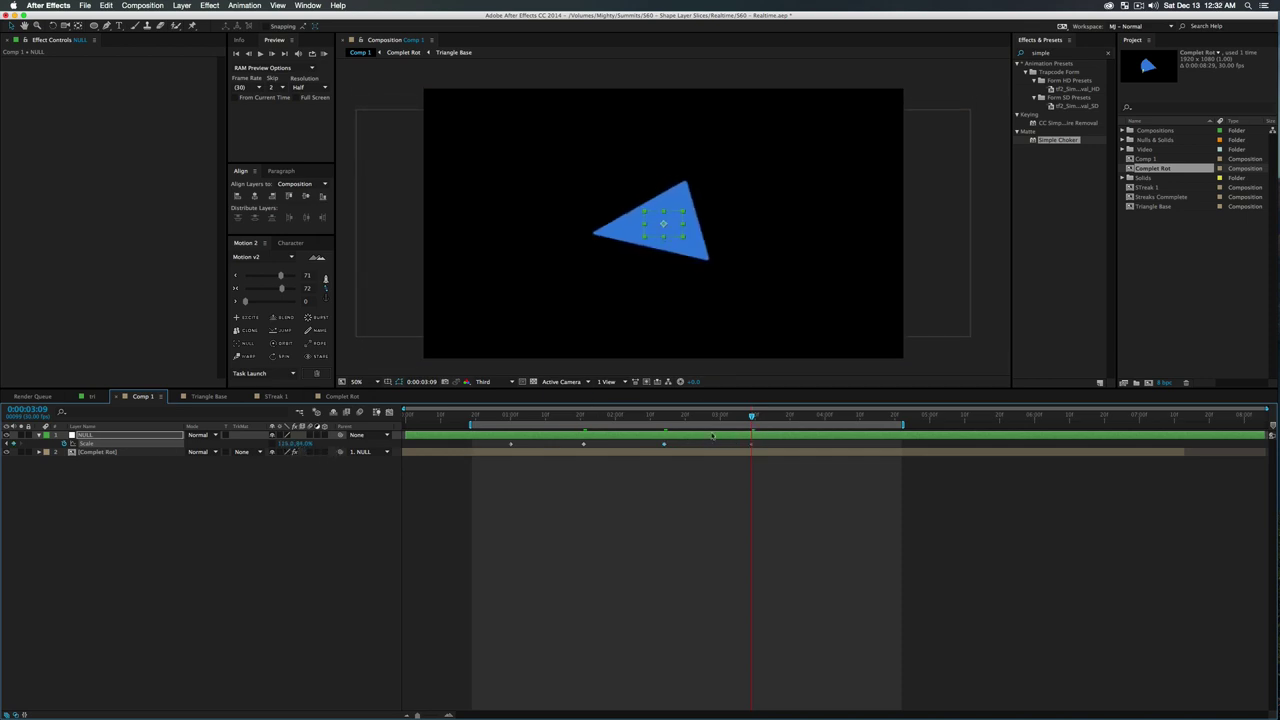
Check in Triangle Base where the circle is whole again and keyframe the null's Scale at 100, 100% at 0:00:04:10
drag(505, 471, 514, 440)
click(209, 396)
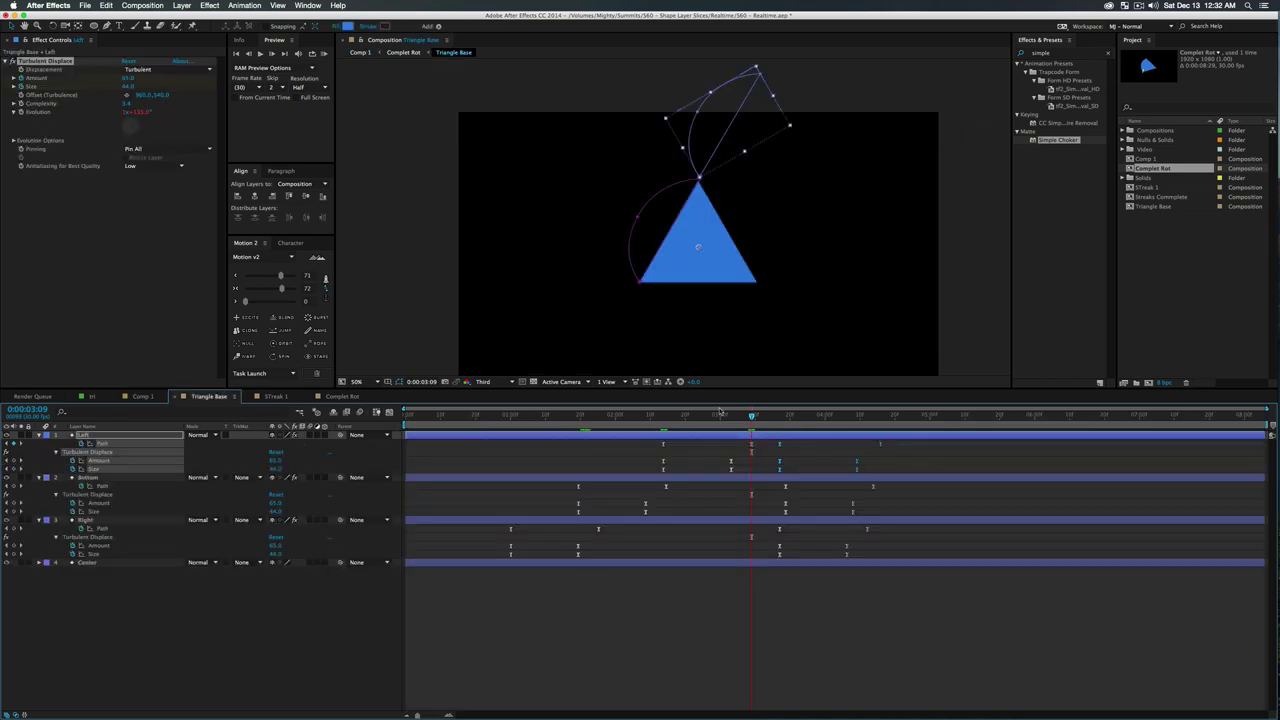
drag(810, 424, 869, 427)
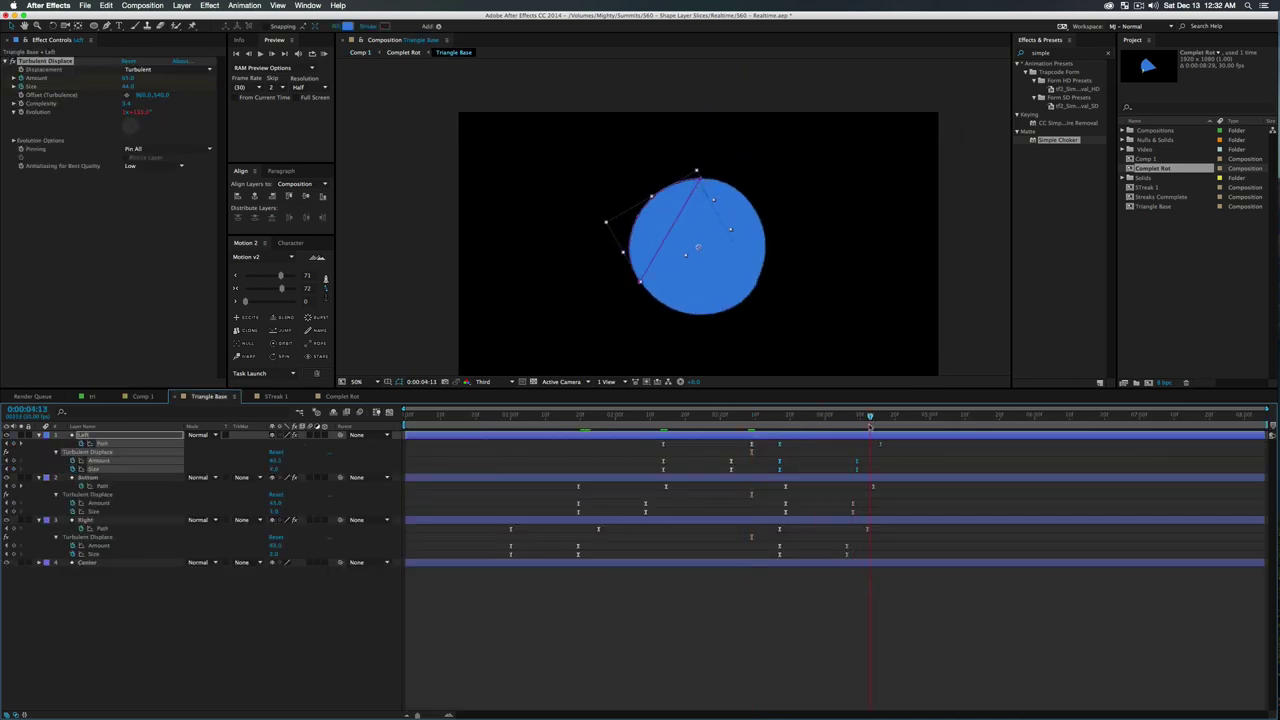
click(143, 396)
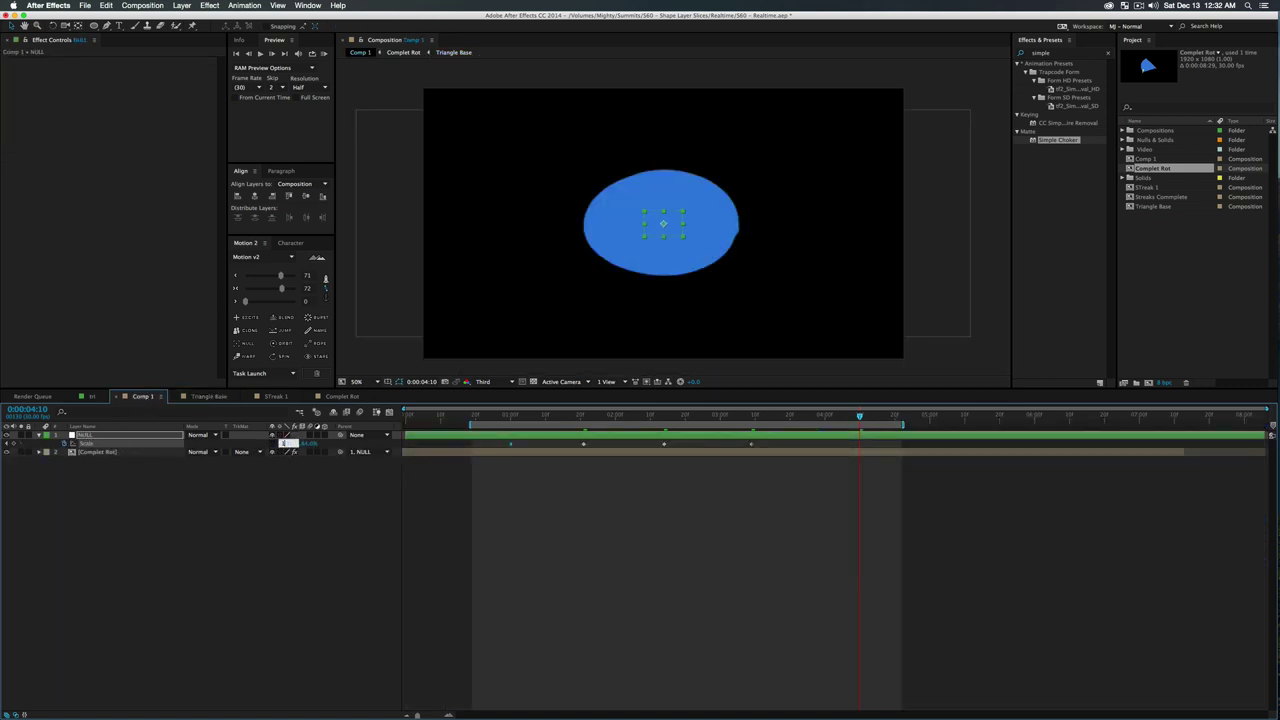
key(Tab)
text(100.0,100)
key(Return)
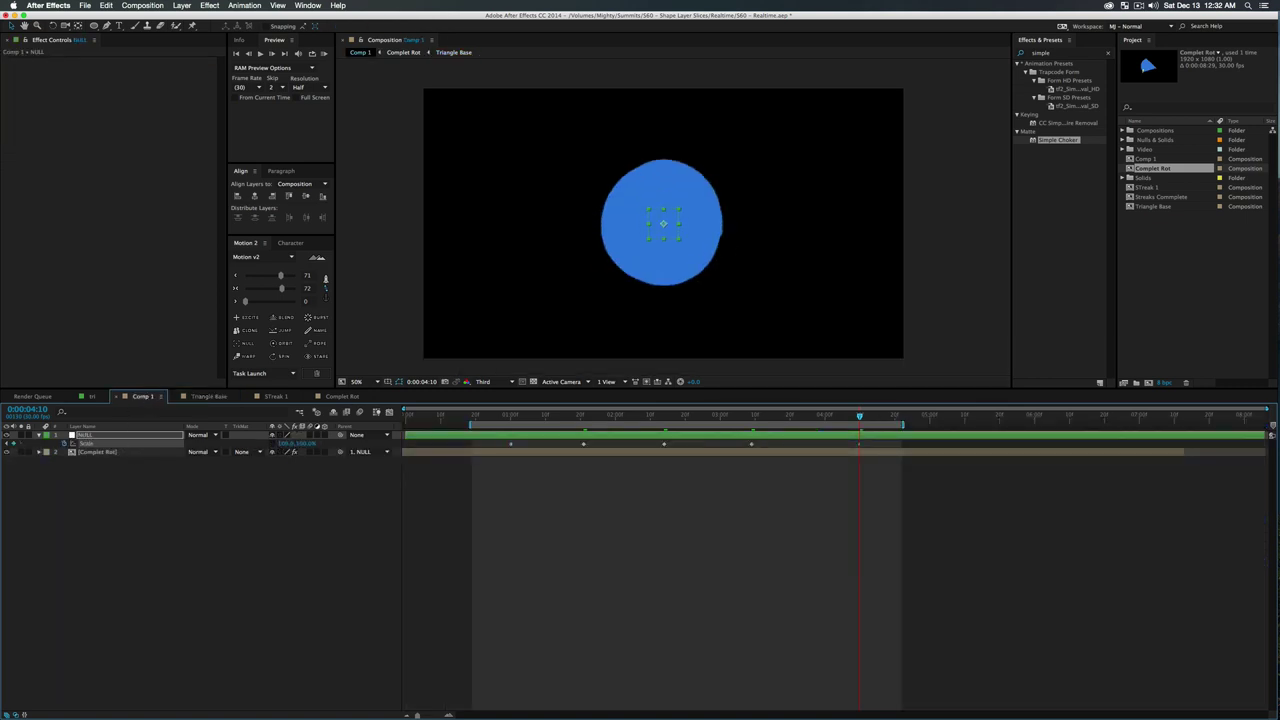
Ease all of the null's Scale keyframes with Motion v2's in-and-out slider at 54 and preview Comp 1
drag(877, 475, 239, 395)
drag(282, 288, 270, 289)
click(322, 516)
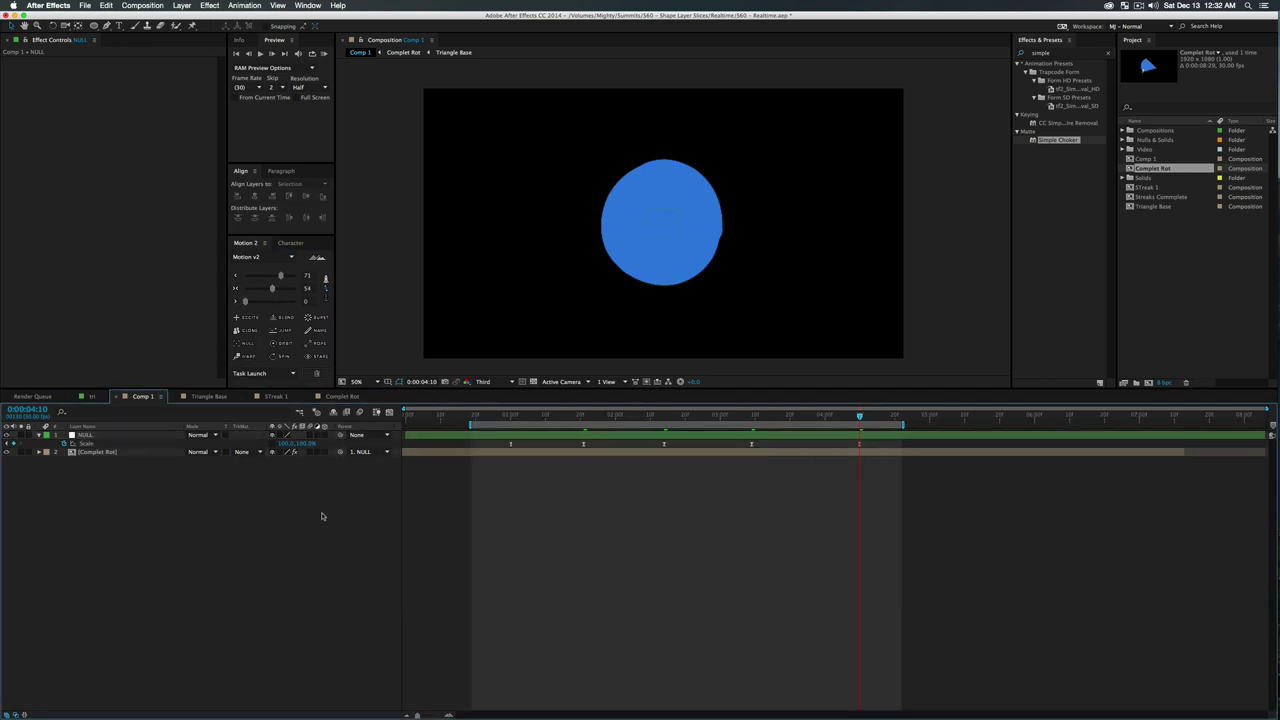
key(KP_0)
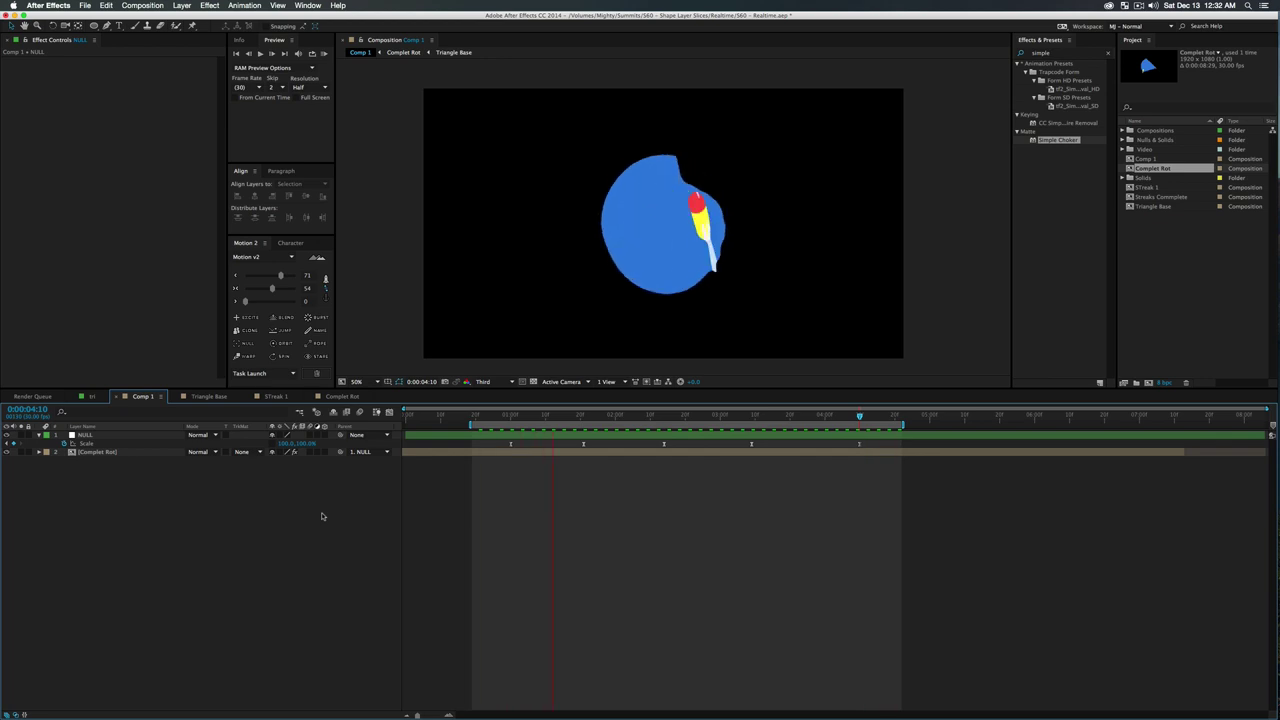
Apply the Stylize Glow effect to the Complet Rot layer, check it at 0:00:01:12, and preview Comp 1
click(1080, 54)
text(glow)
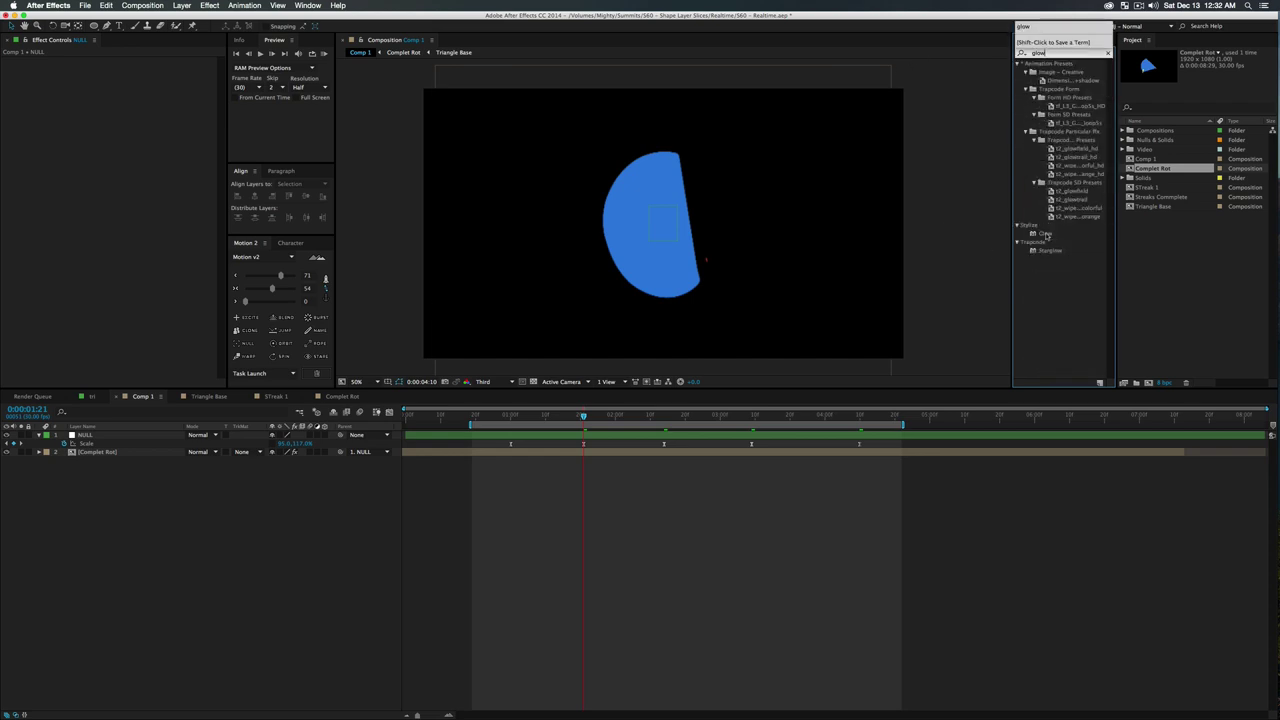
drag(1046, 236, 105, 452)
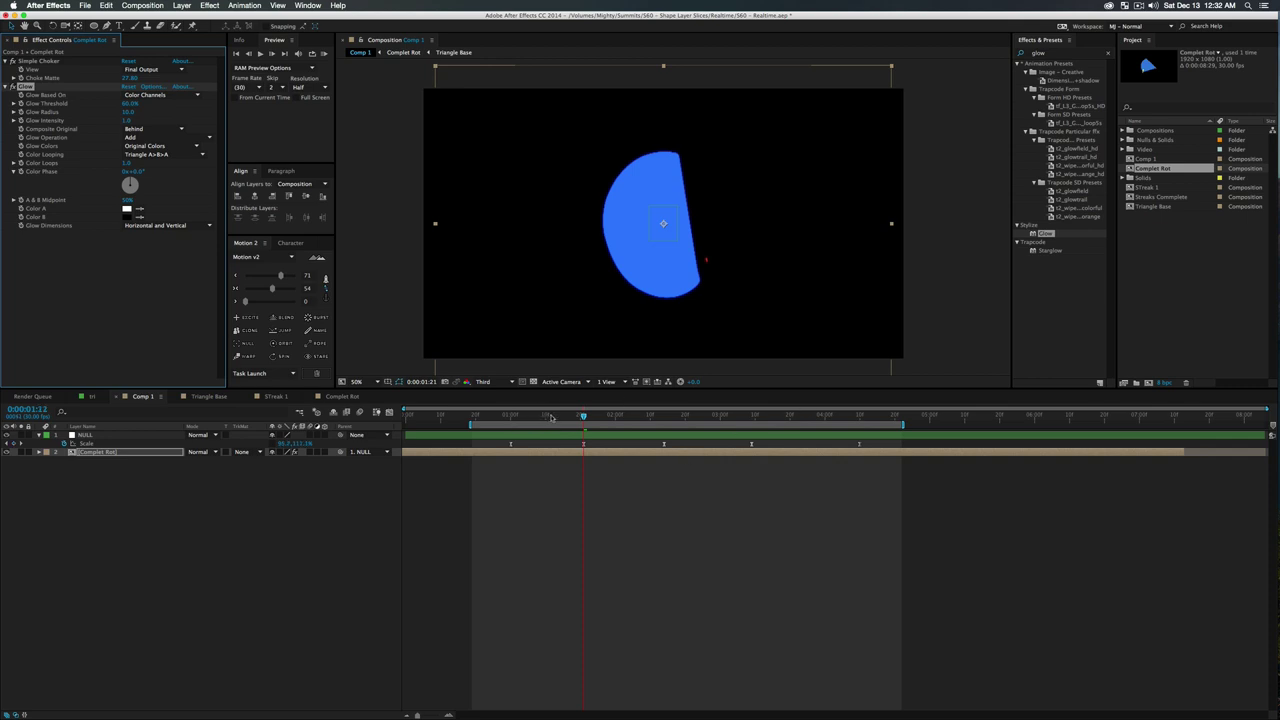
click(551, 416)
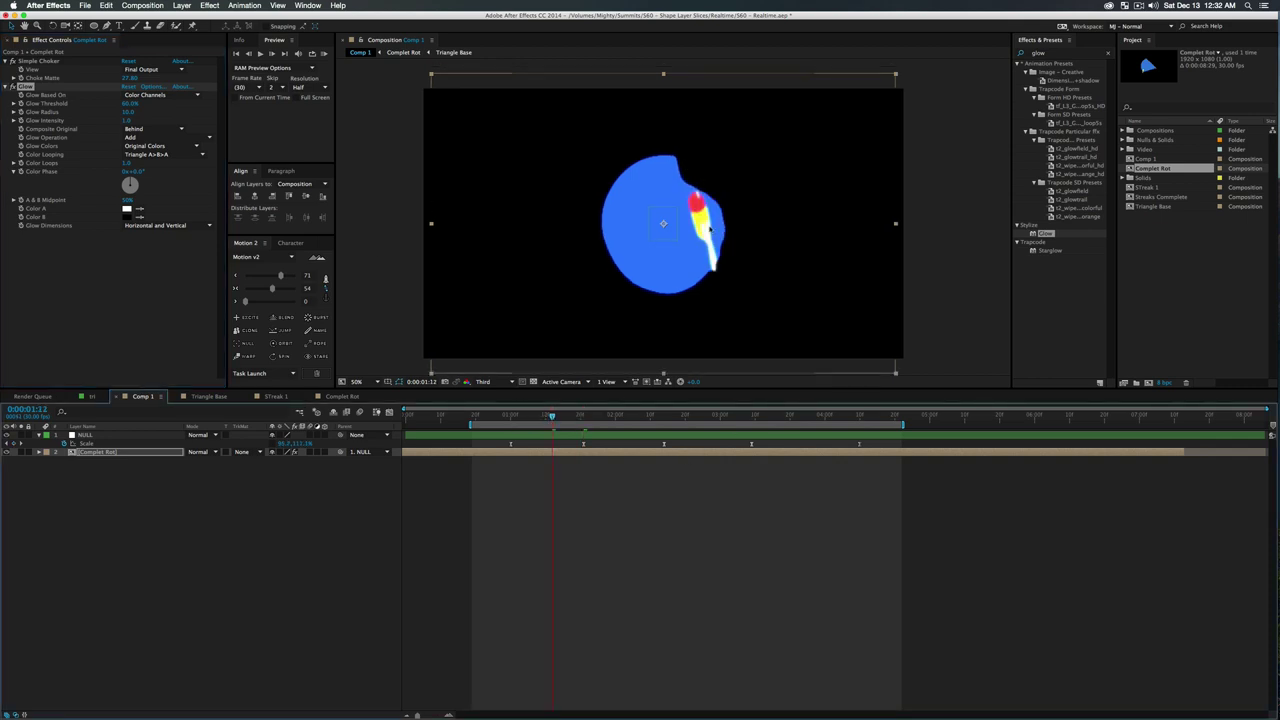
click(128, 362)
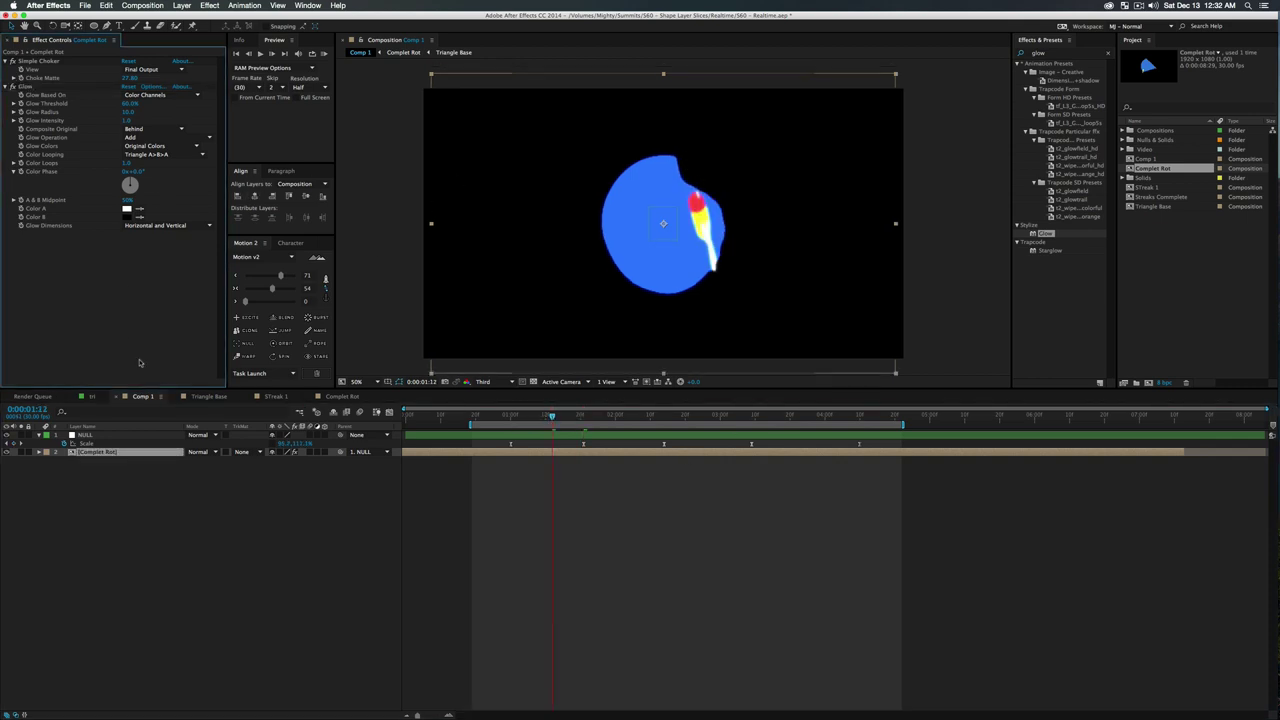
click(211, 567)
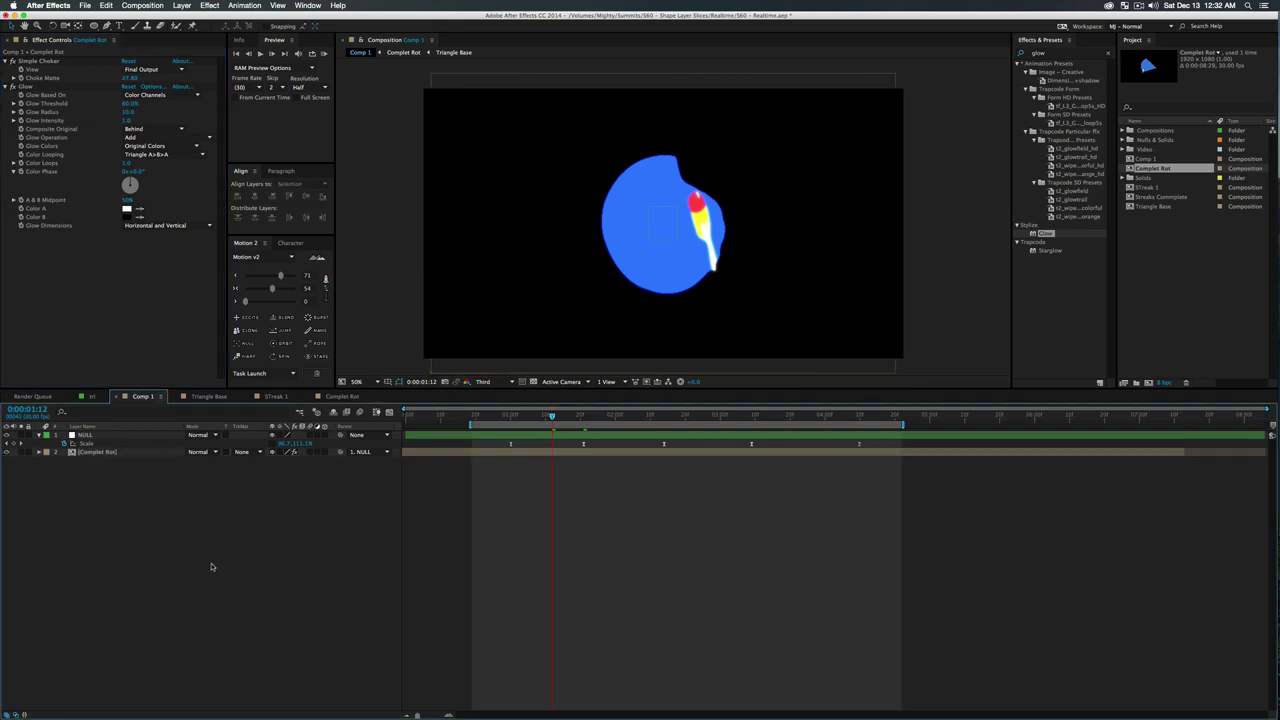
key(space)
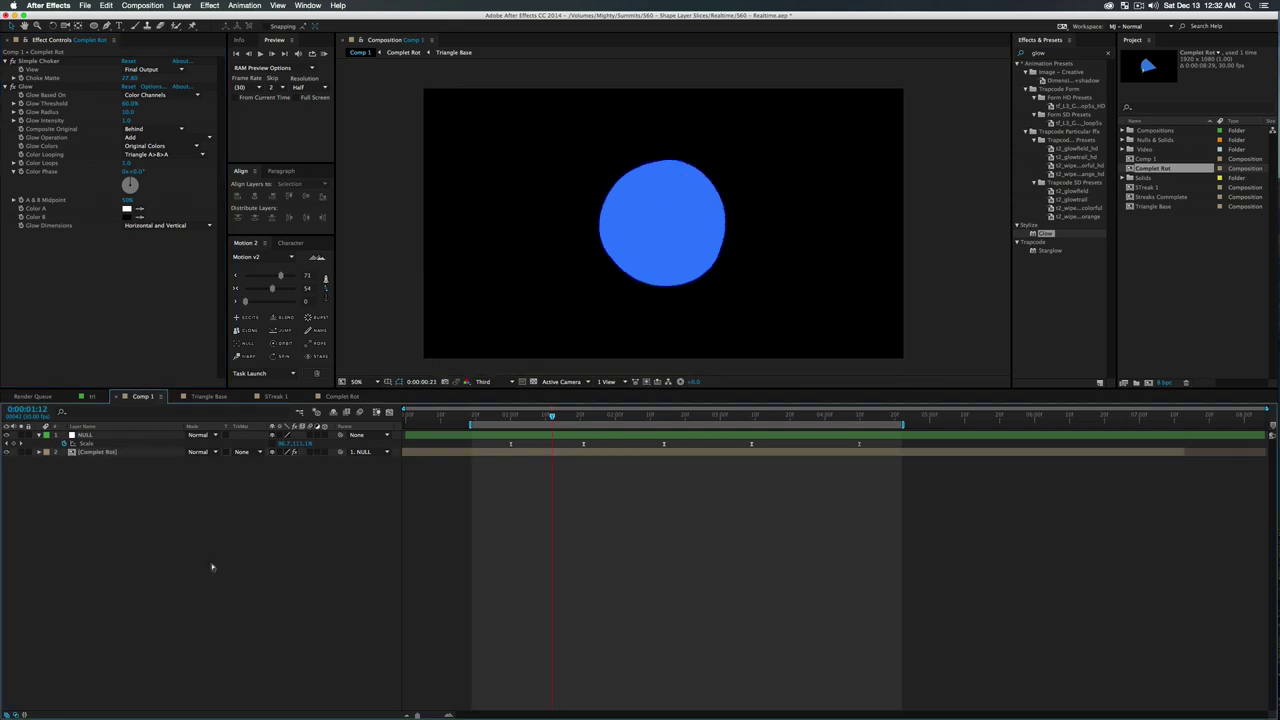